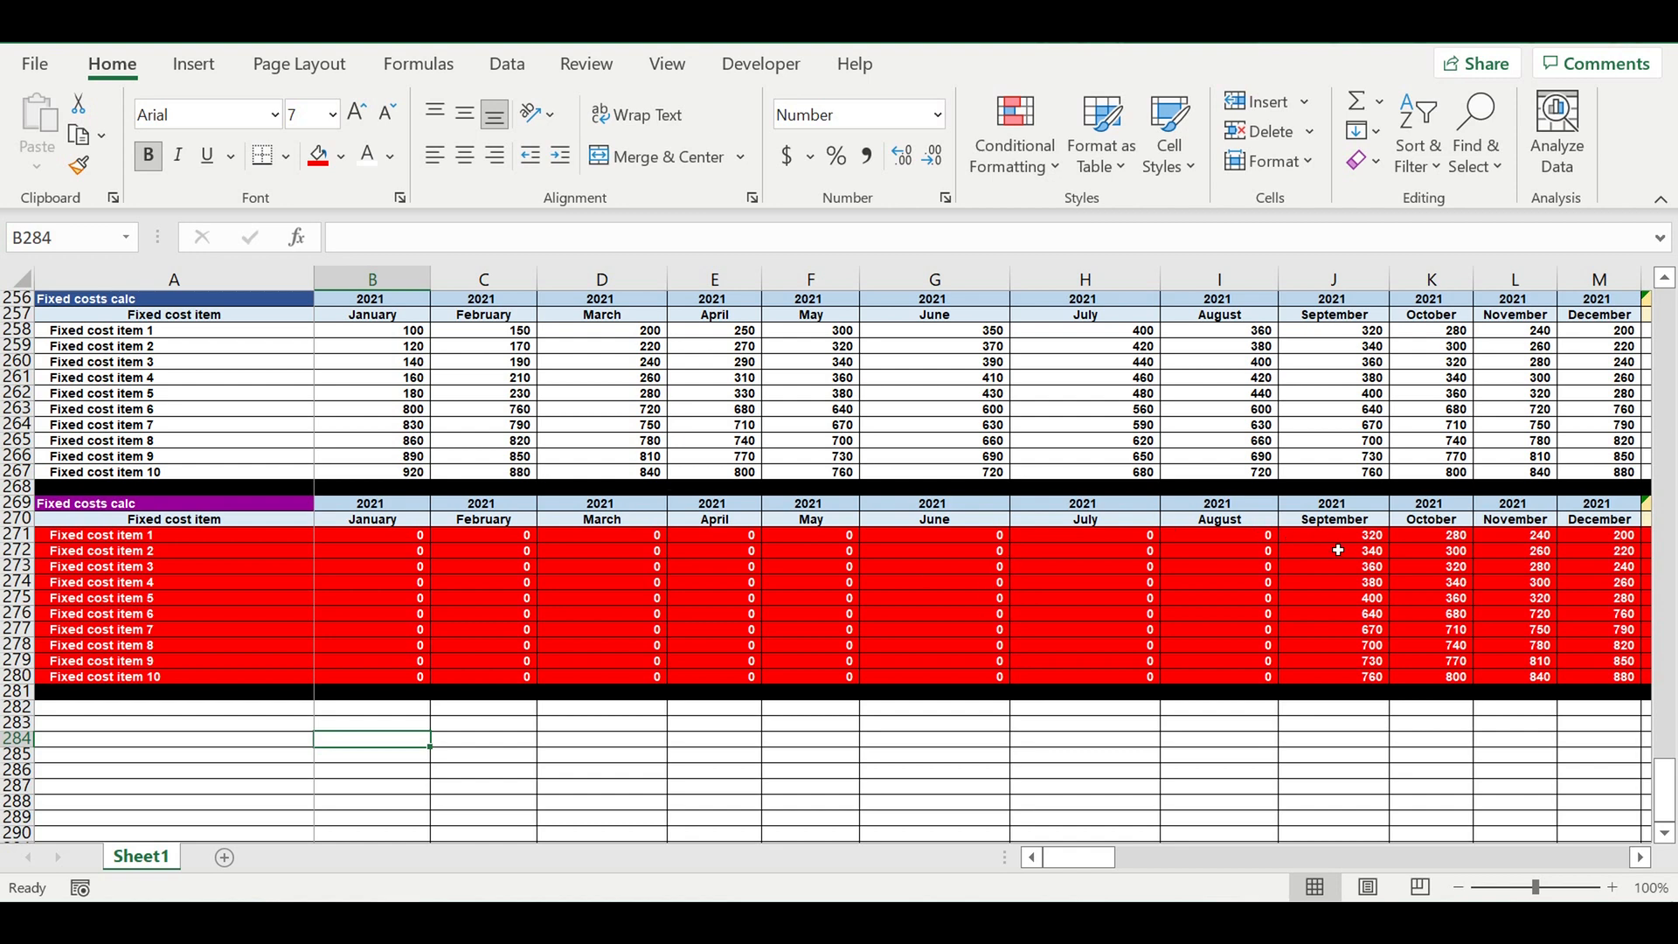
# Examine September's values in the red fixed costs table and the month and year set for the start of operating activity.
pyautogui.moveTo(1336, 537); pyautogui.dragTo(1343, 693)
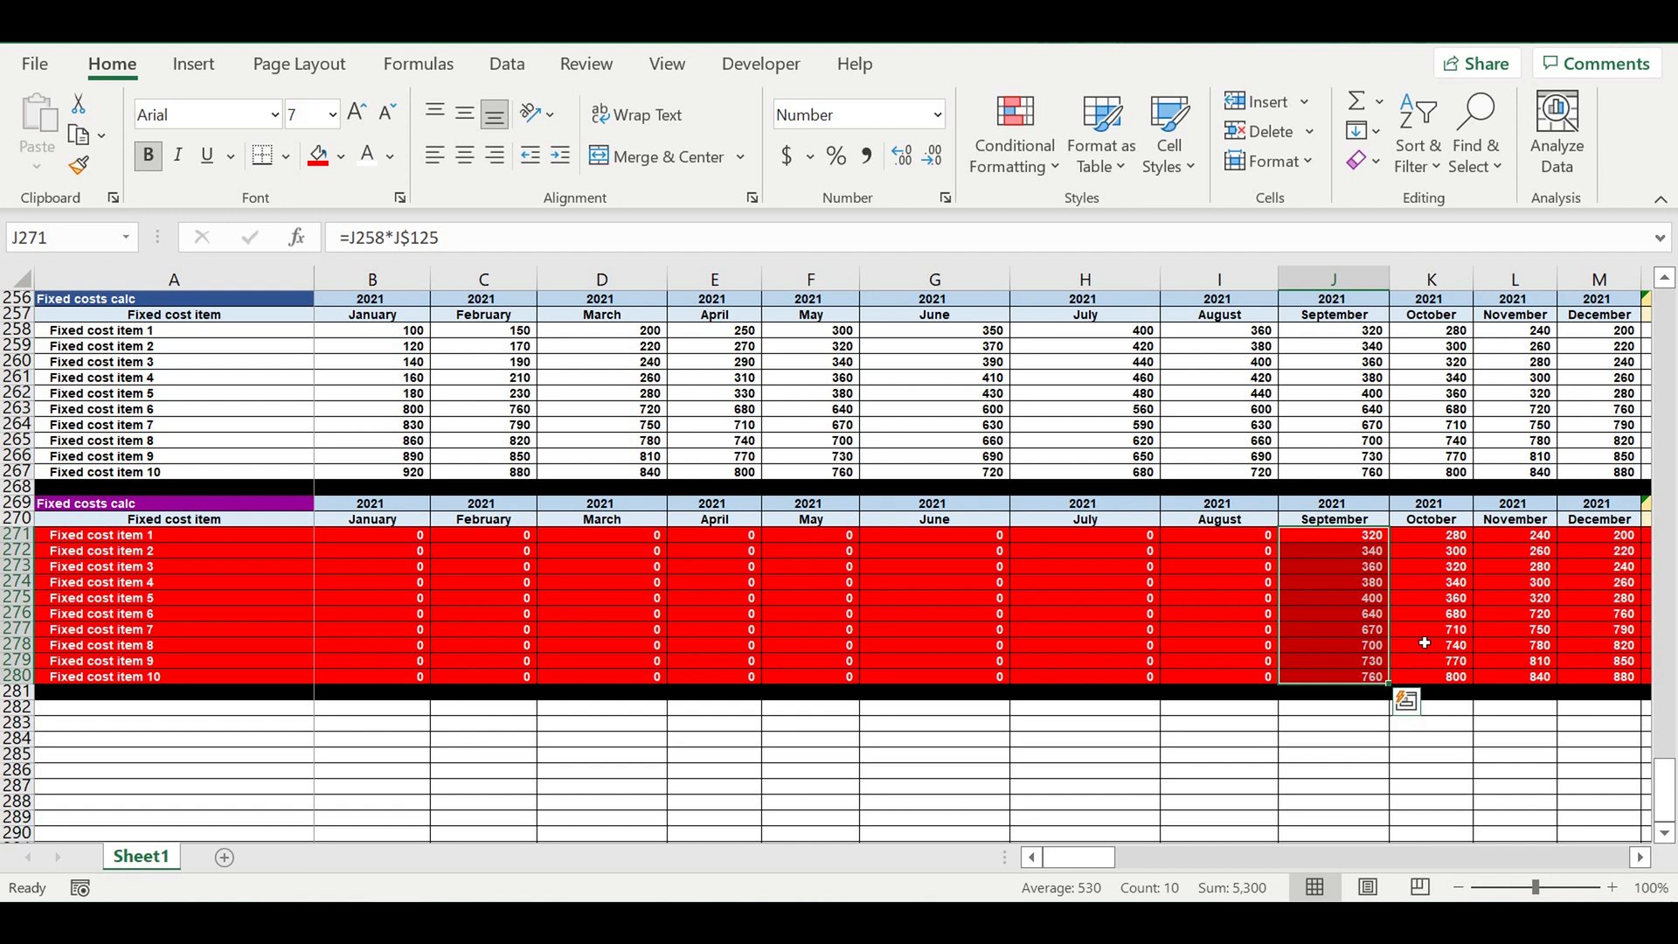
pyautogui.click(1325, 603)
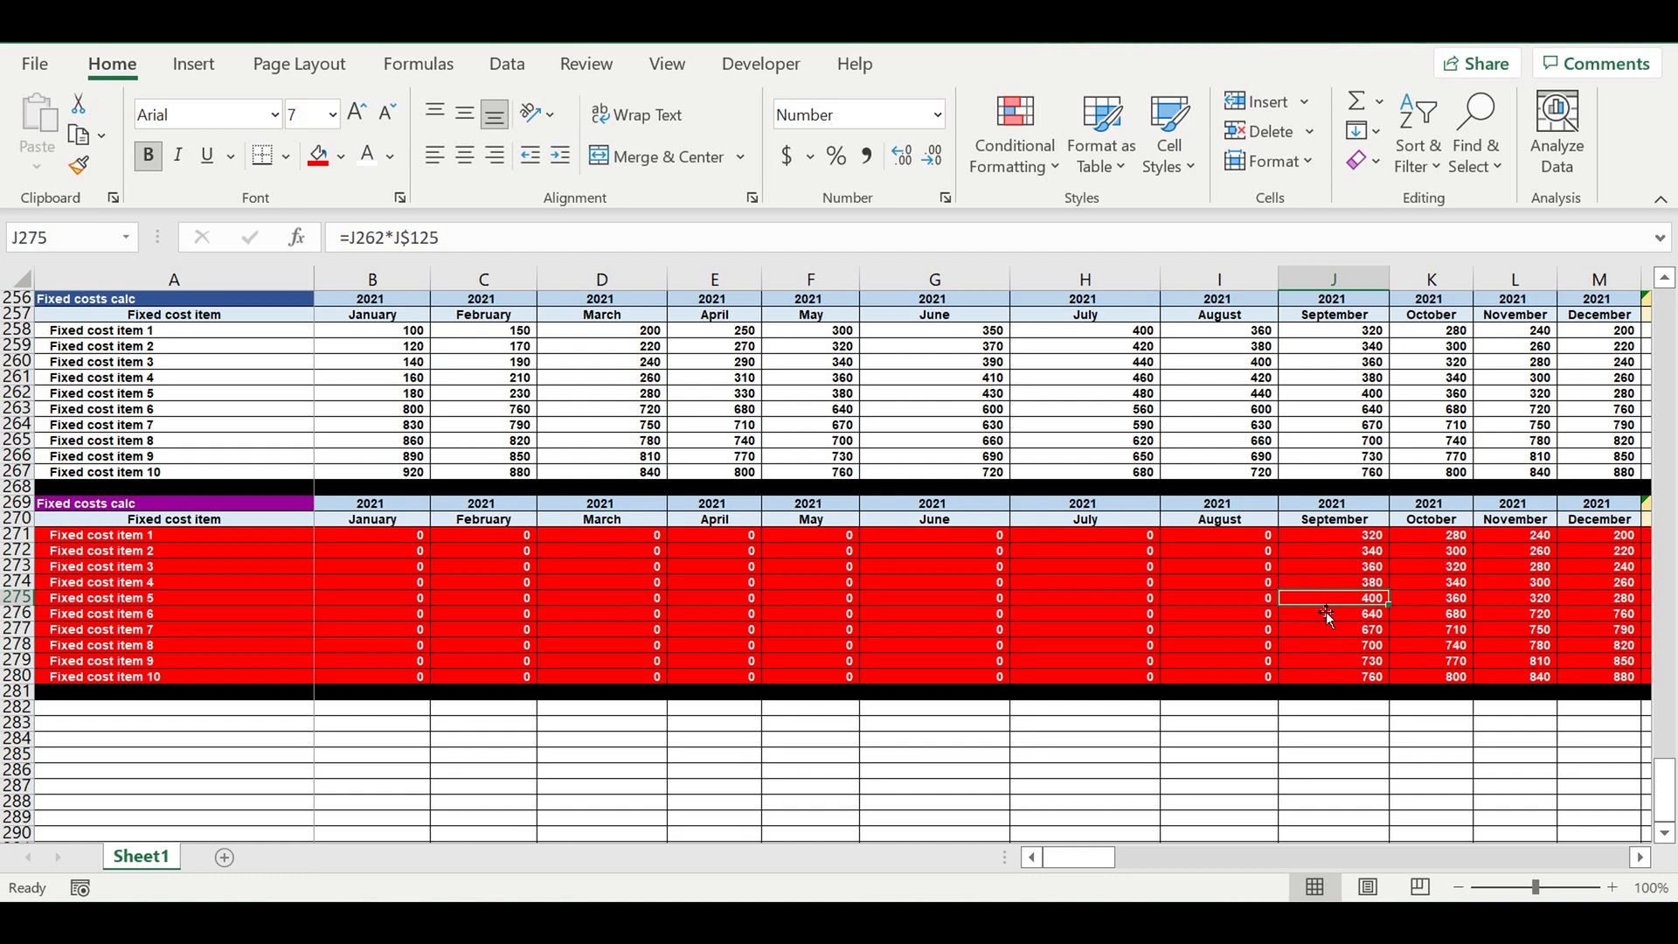
pyautogui.moveTo(1336, 536); pyautogui.dragTo(1338, 679)
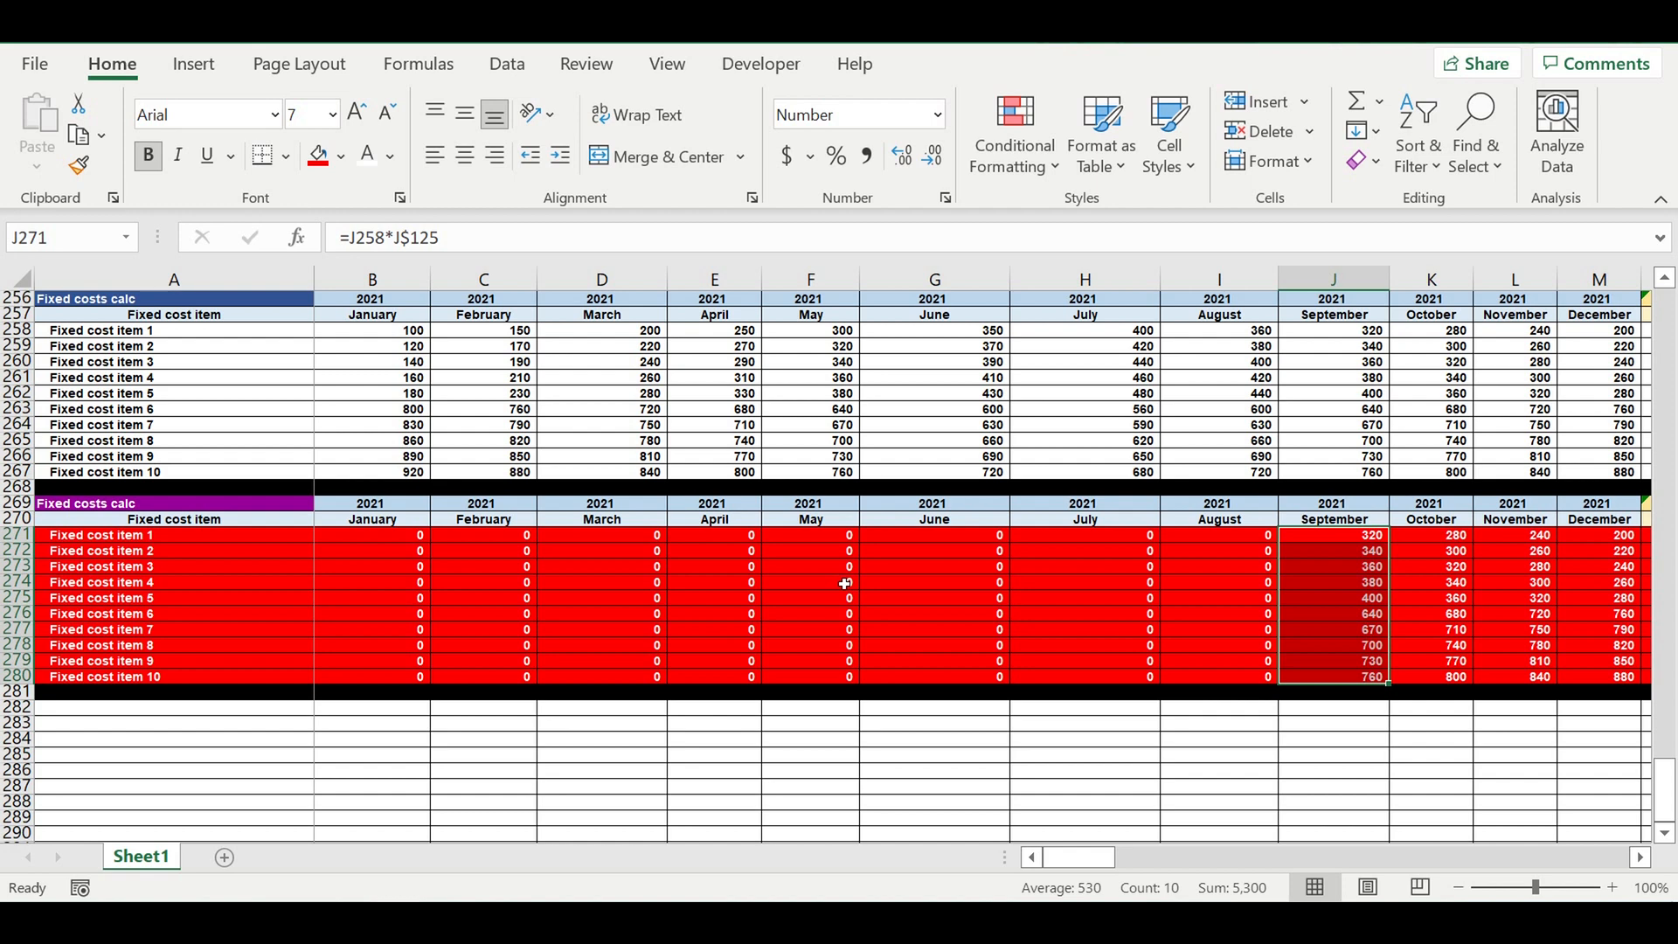
pyautogui.moveTo(1327, 542); pyautogui.dragTo(1335, 645)
pyautogui.scroll(9, 1344, 509)
pyautogui.scroll(14, 1308, 575)
pyautogui.scroll(16, 990, 517)
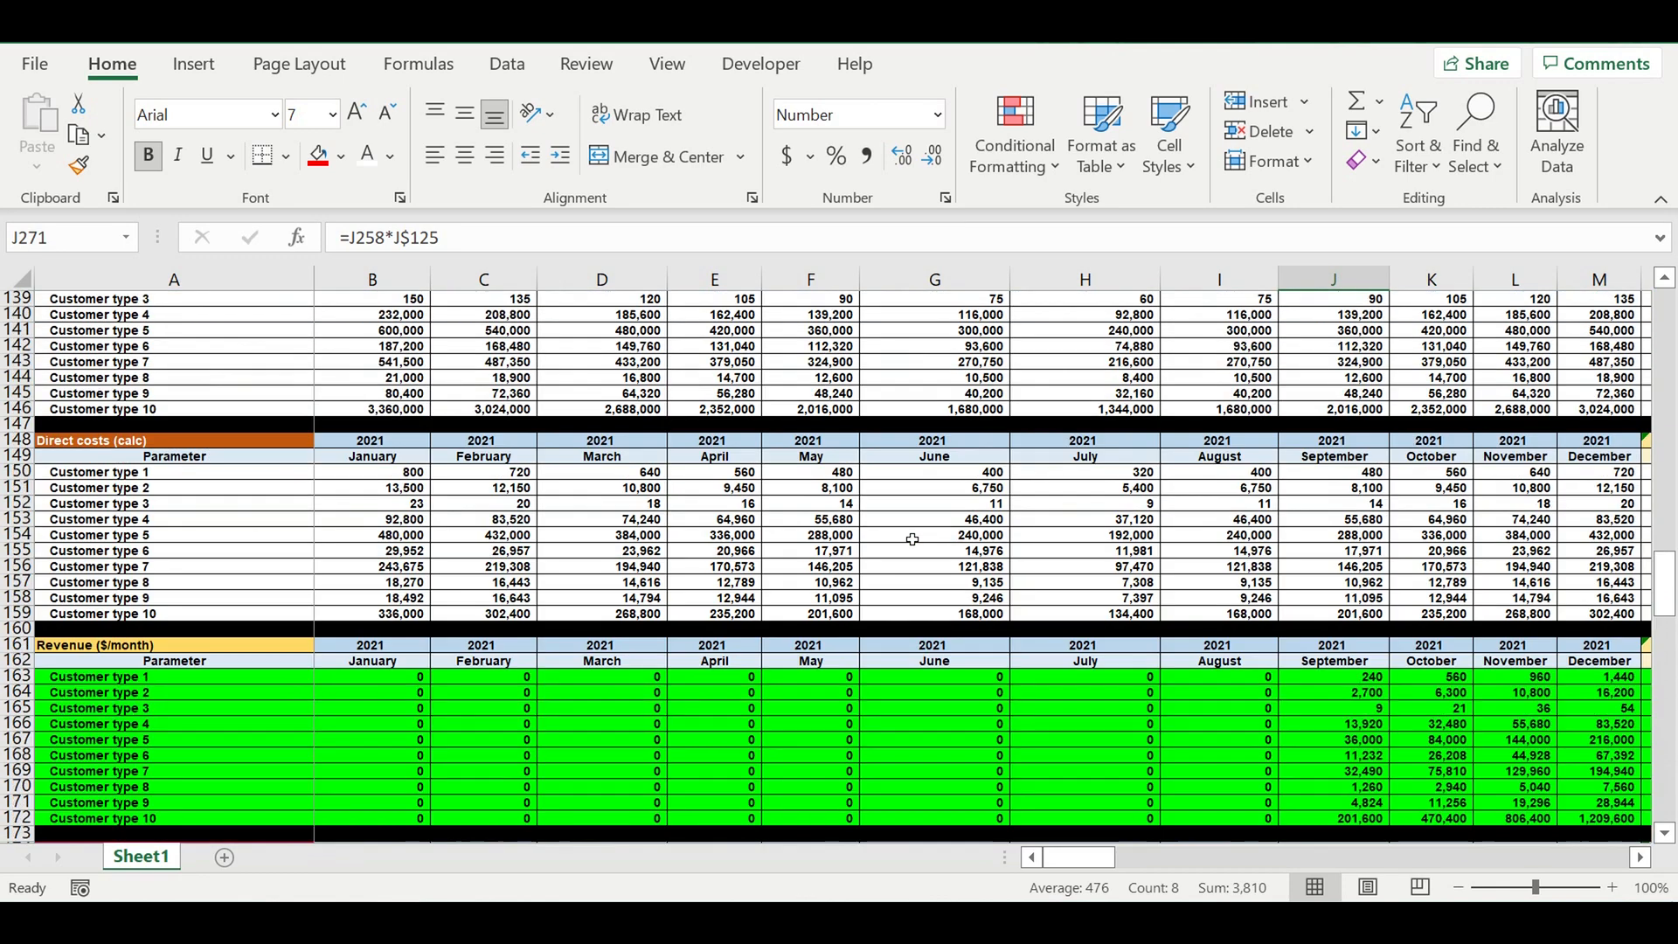
pyautogui.scroll(10, 912, 539)
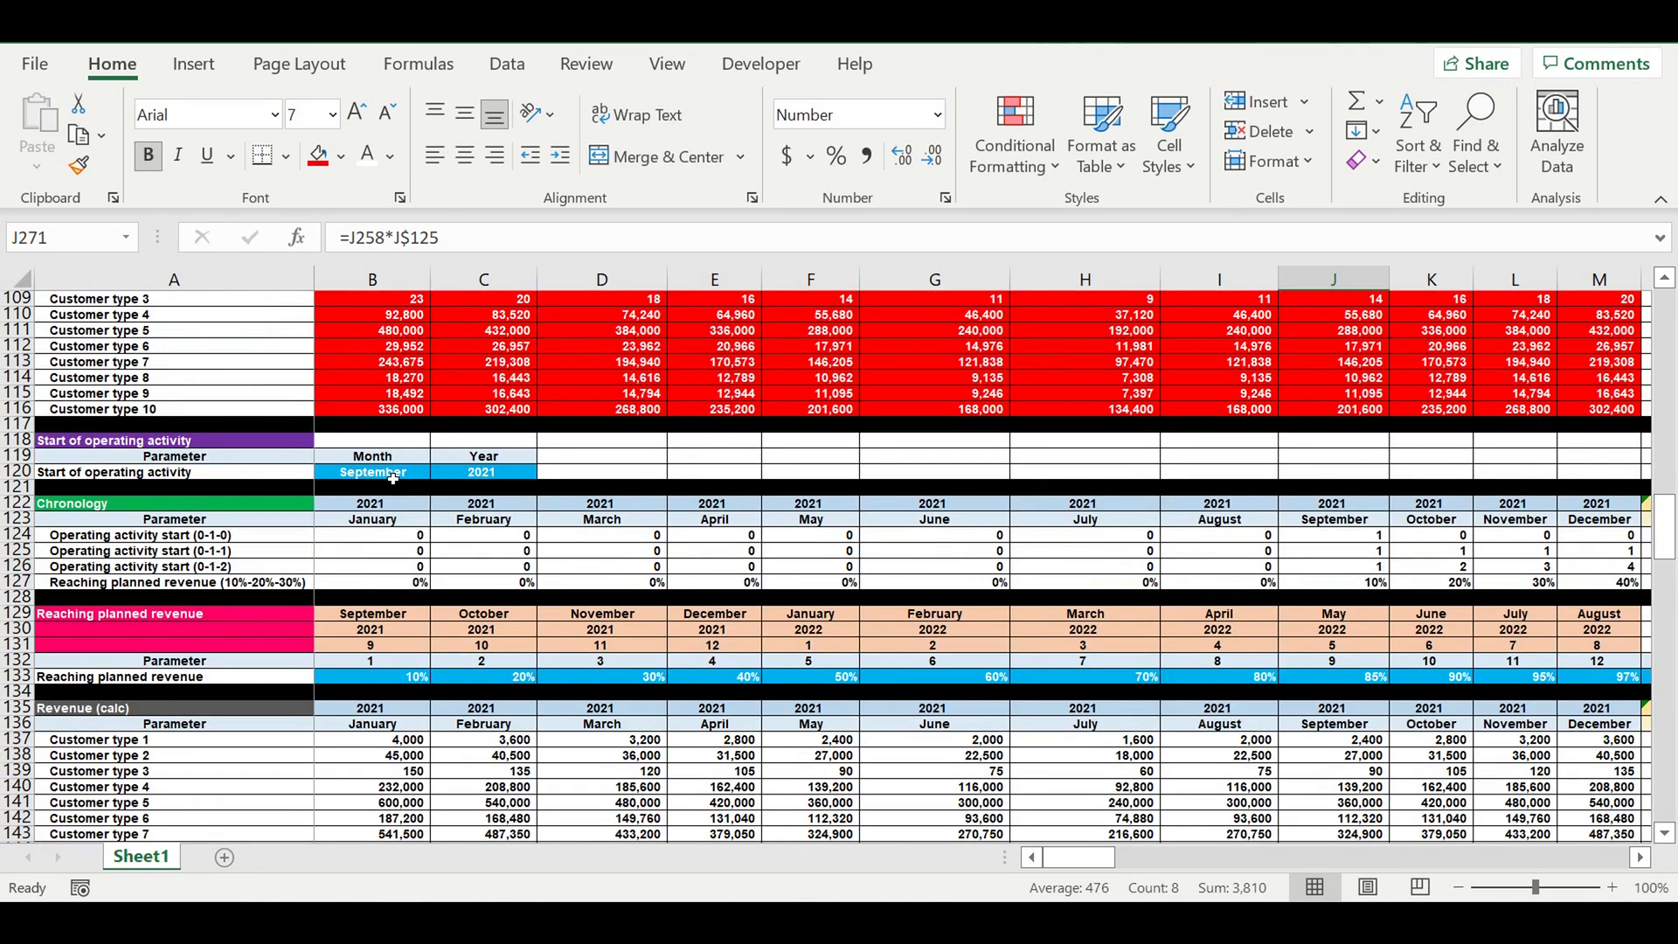
pyautogui.moveTo(403, 477); pyautogui.dragTo(486, 474)
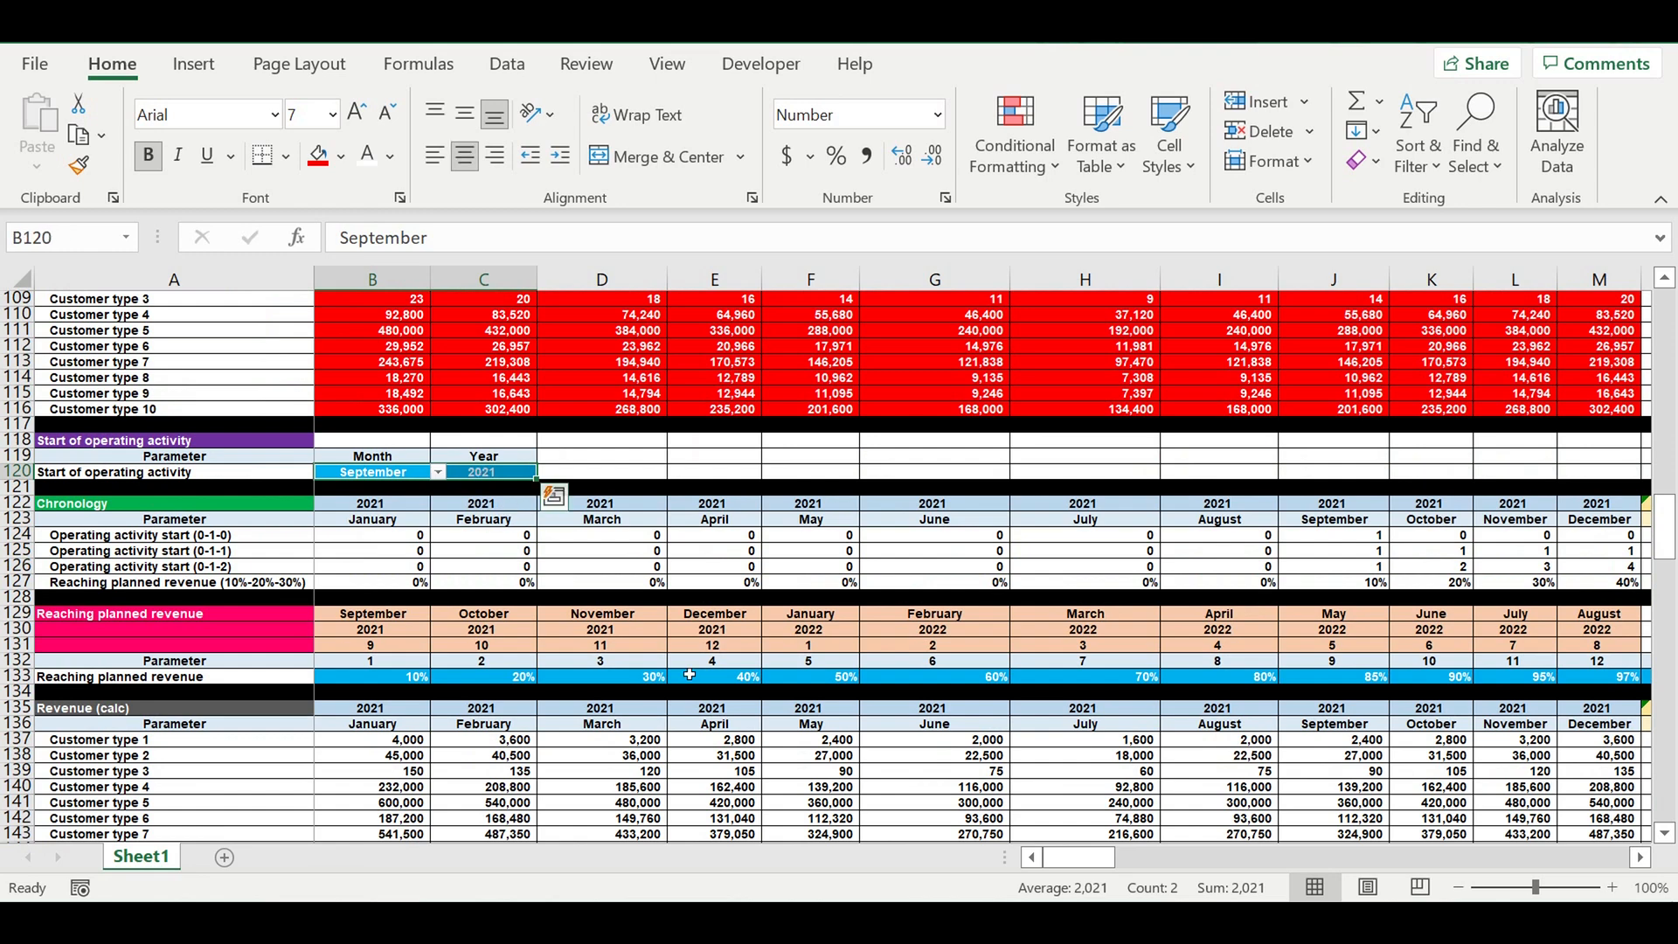
pyautogui.scroll(-1, 690, 674)
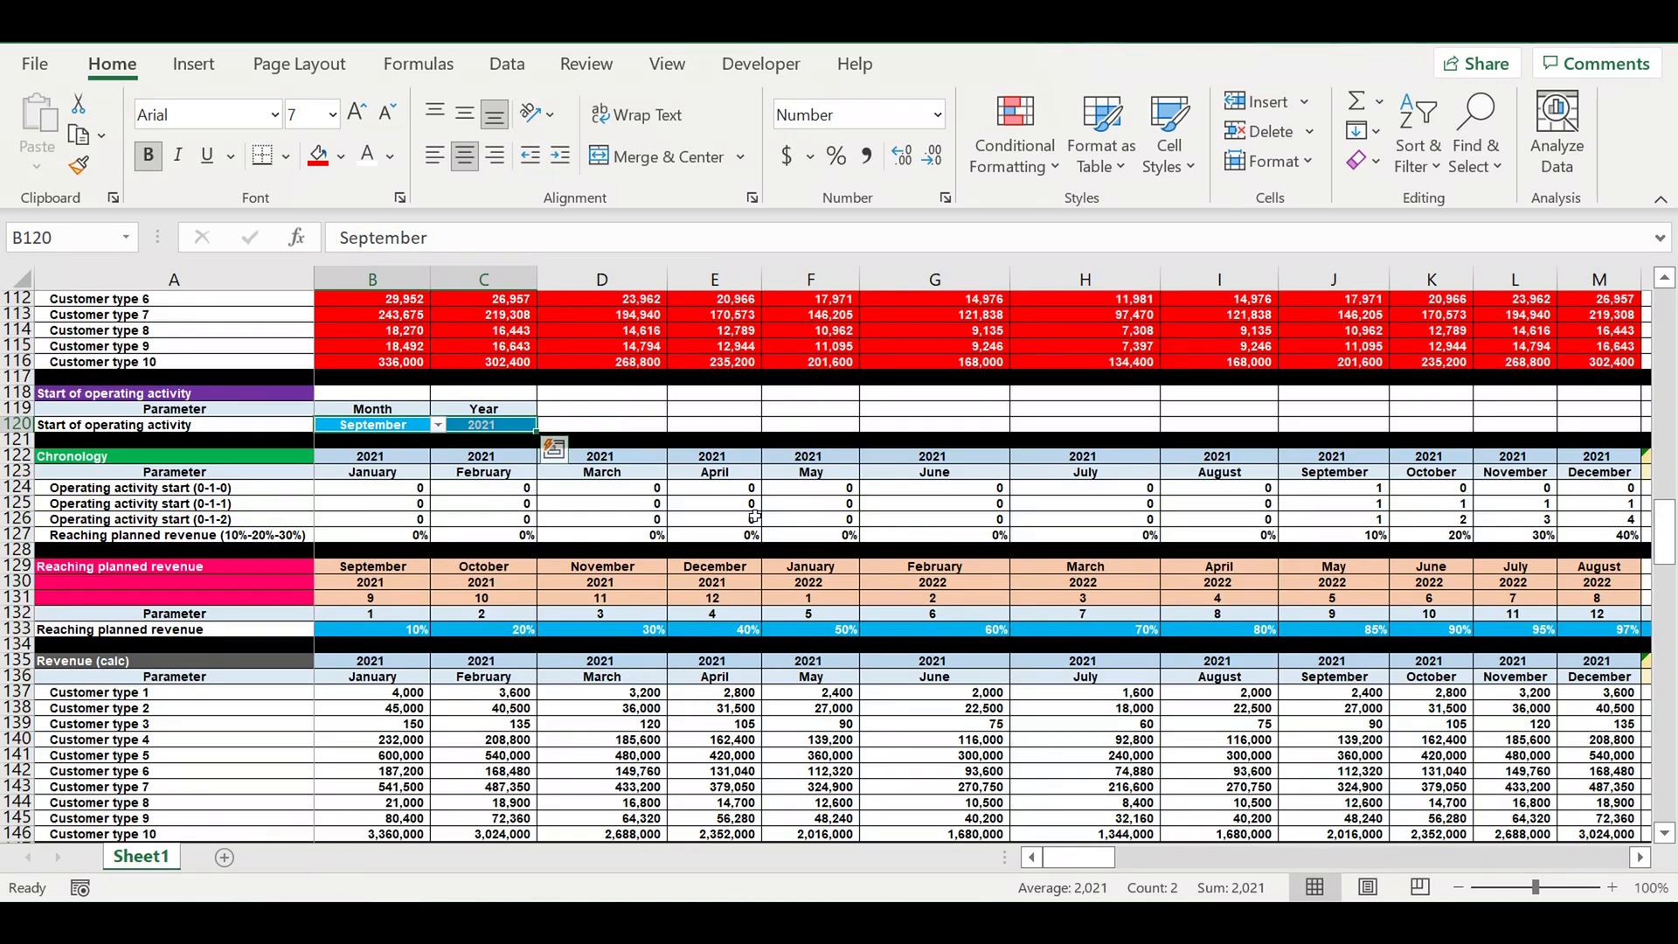
# Insert five blank rows at rows 128 to 132, between the Chronology and Reaching planned revenue blocks.
pyautogui.click(714, 503)
pyautogui.moveTo(24, 559); pyautogui.dragTo(18, 598)
pyautogui.rightClick(17, 598)
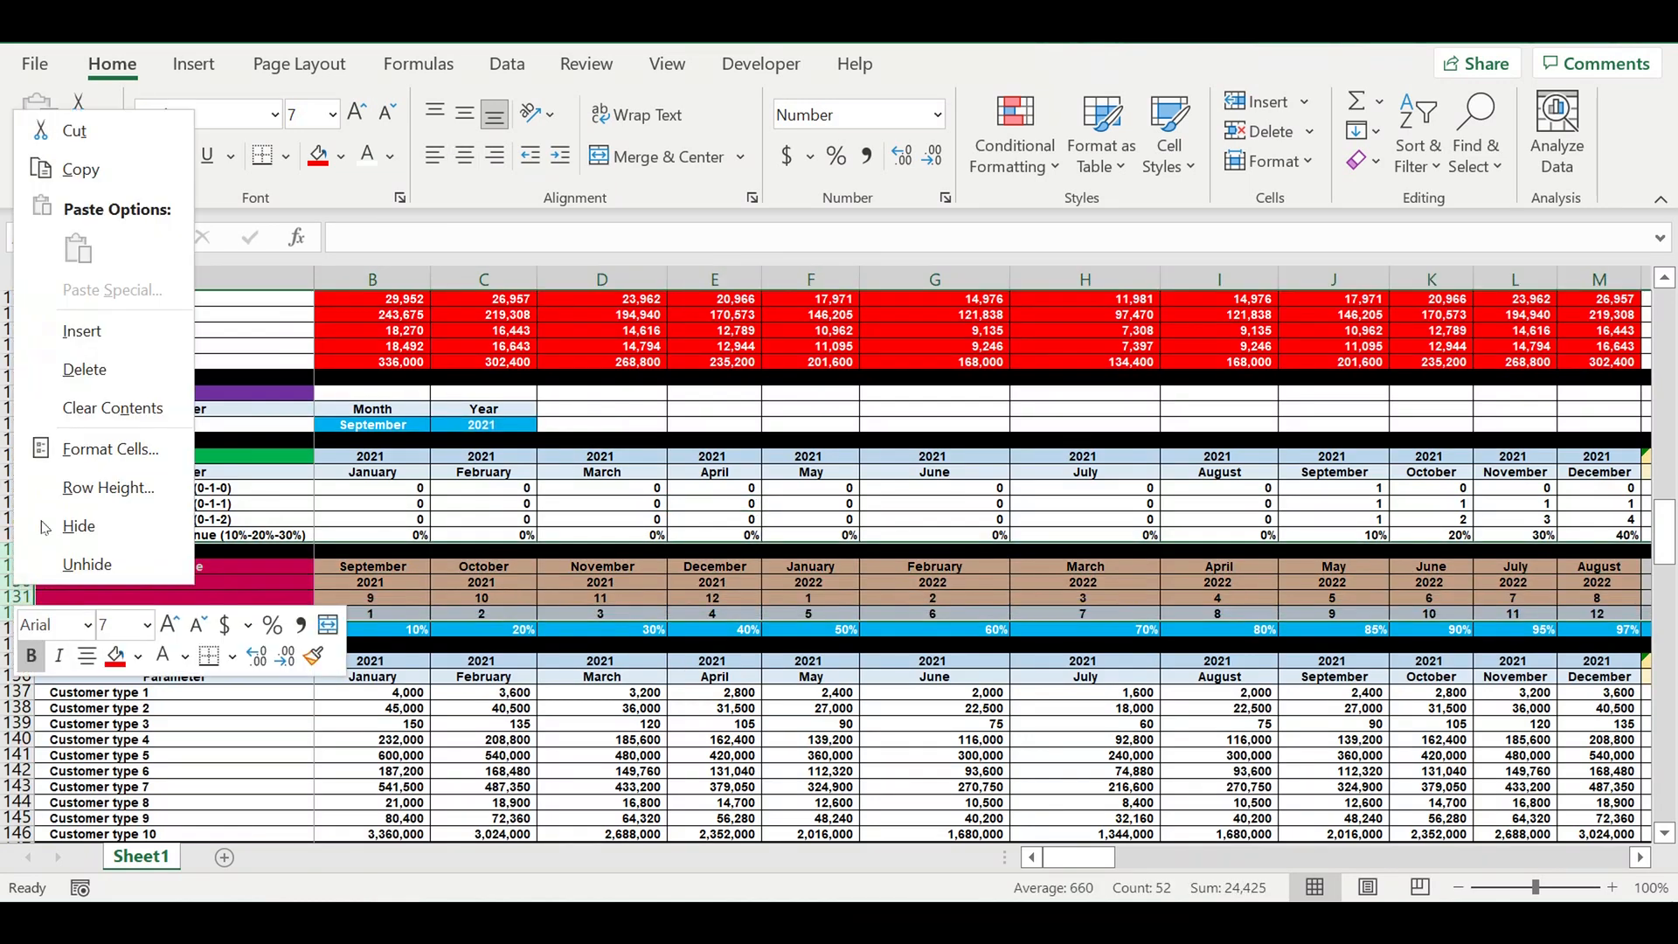
pyautogui.click(82, 330)
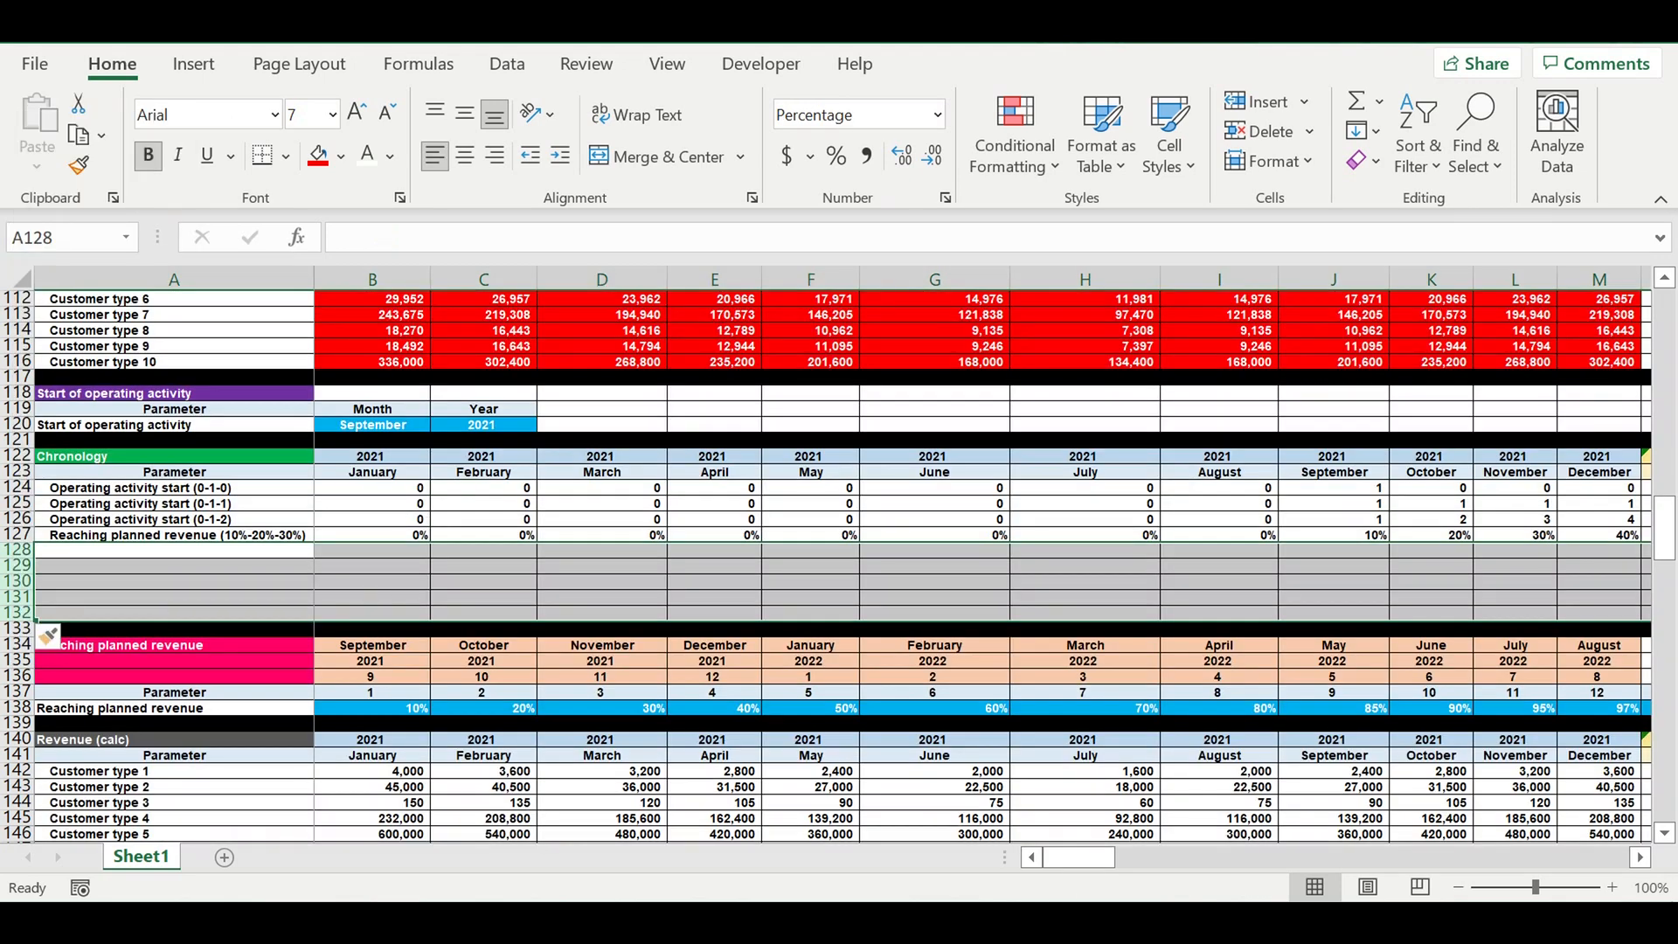
# Fill the blank cell DR126 down to row 132 and copy its format back across B128:DR132.
pyautogui.moveTo(1063, 857); pyautogui.dragTo(1600, 868)
pyautogui.click(1605, 520)
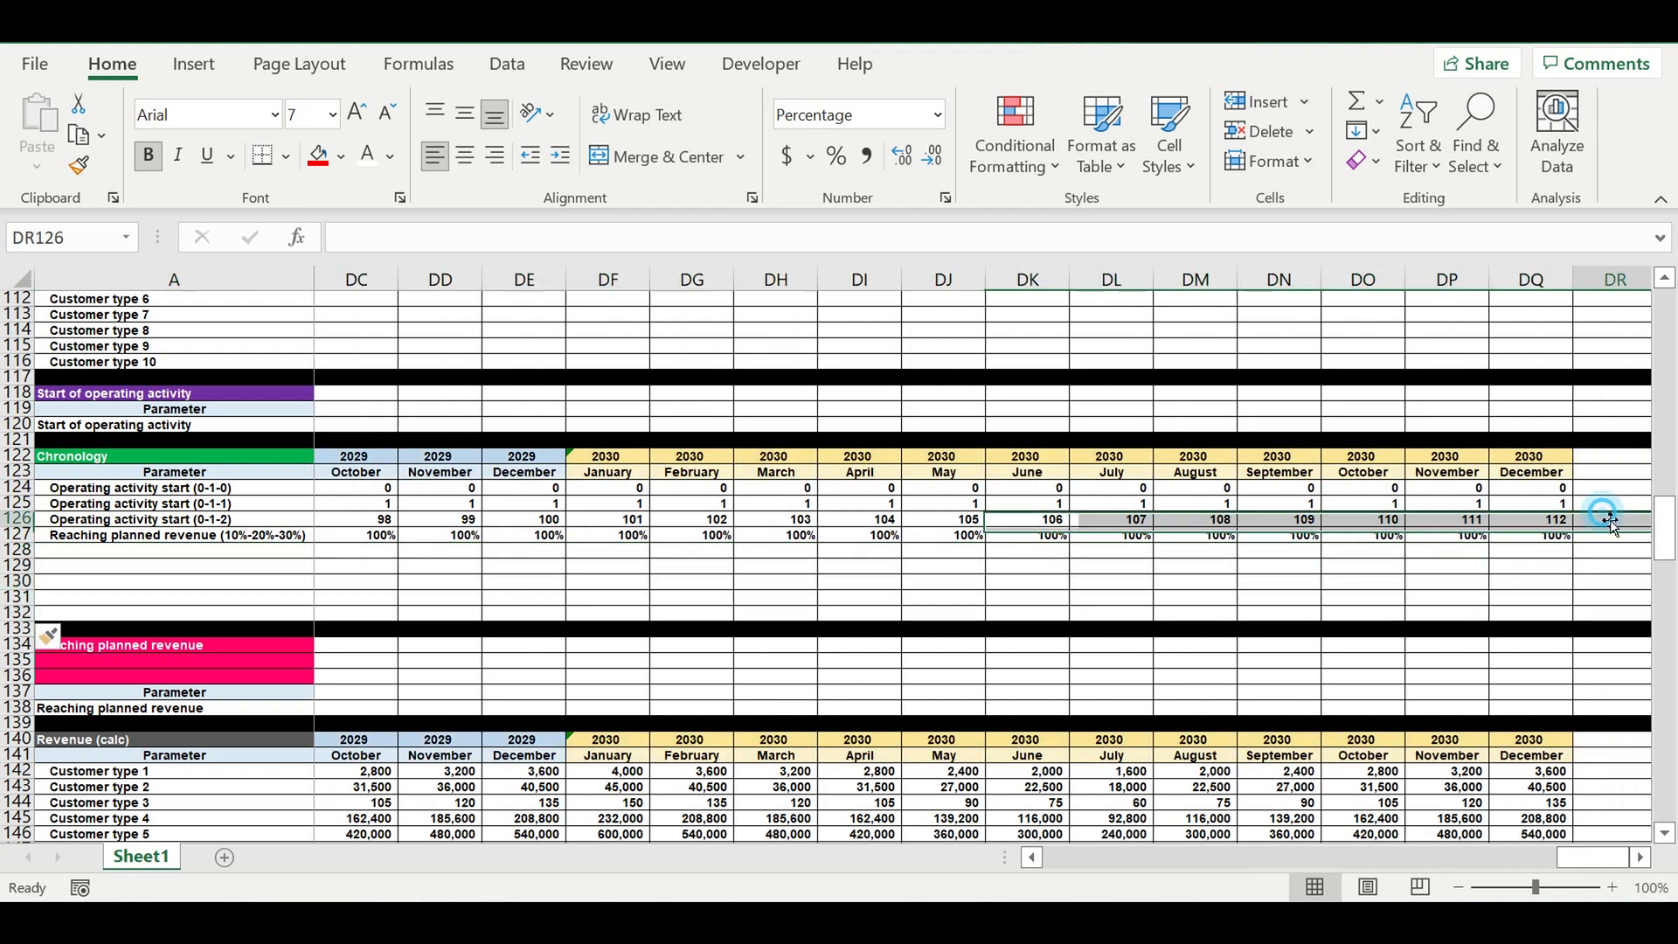
pyautogui.click(1640, 858)
pyautogui.click(1640, 859)
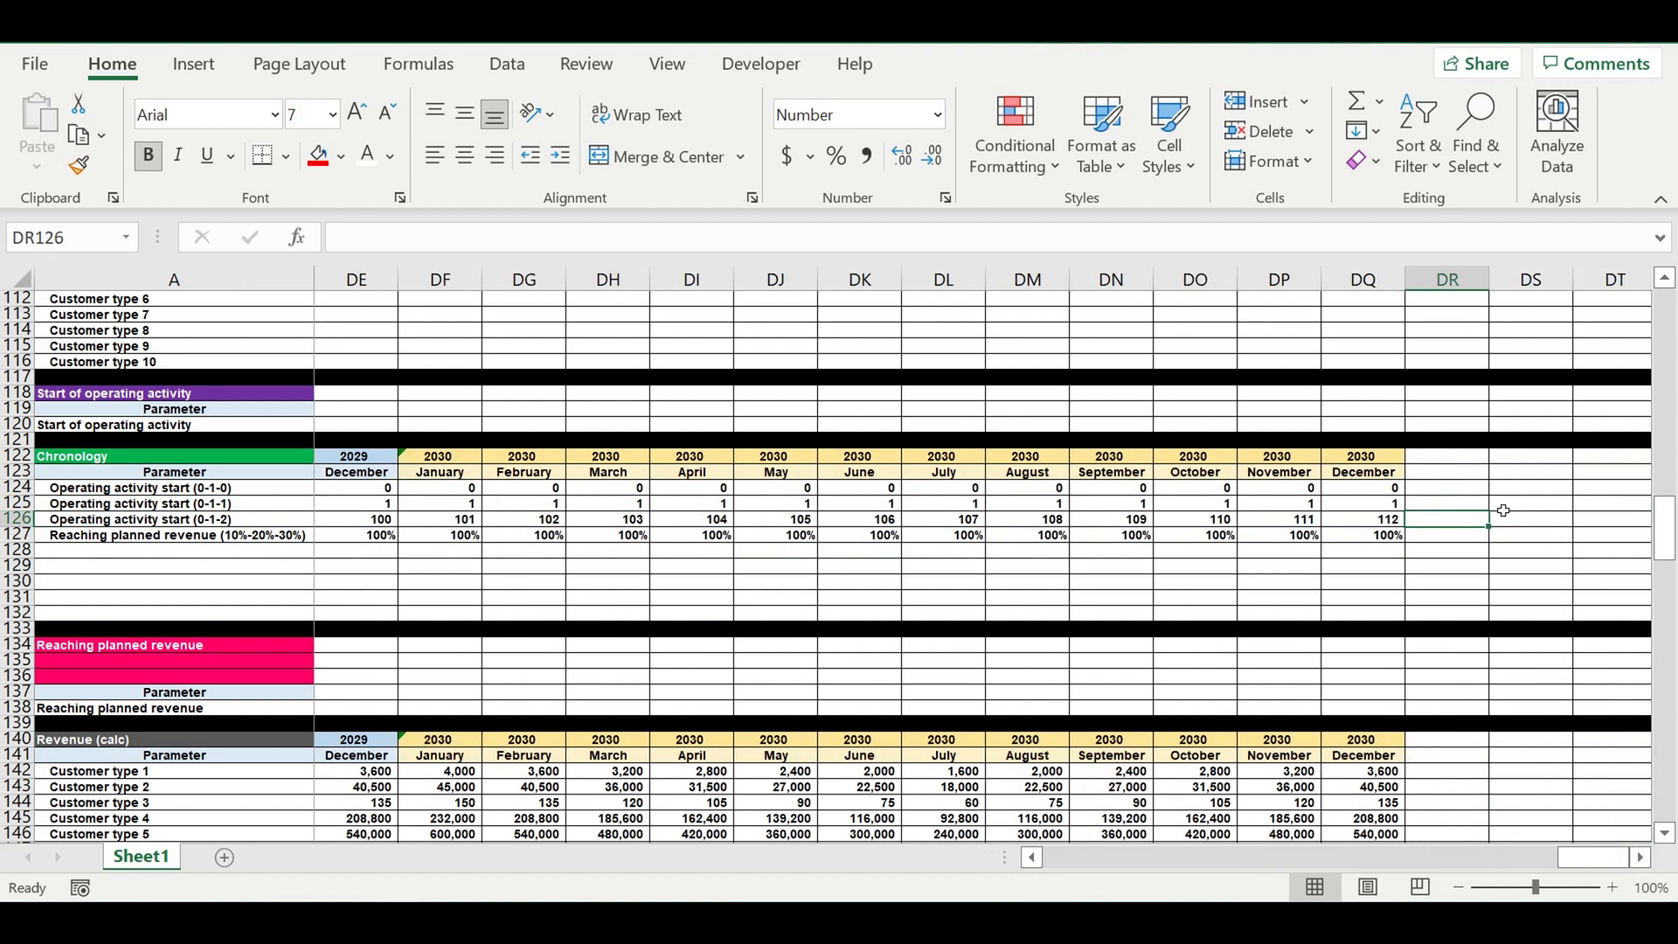
pyautogui.moveTo(1490, 527); pyautogui.dragTo(1491, 617)
pyautogui.click(1453, 556)
pyautogui.moveTo(1454, 556); pyautogui.dragTo(372, 590)
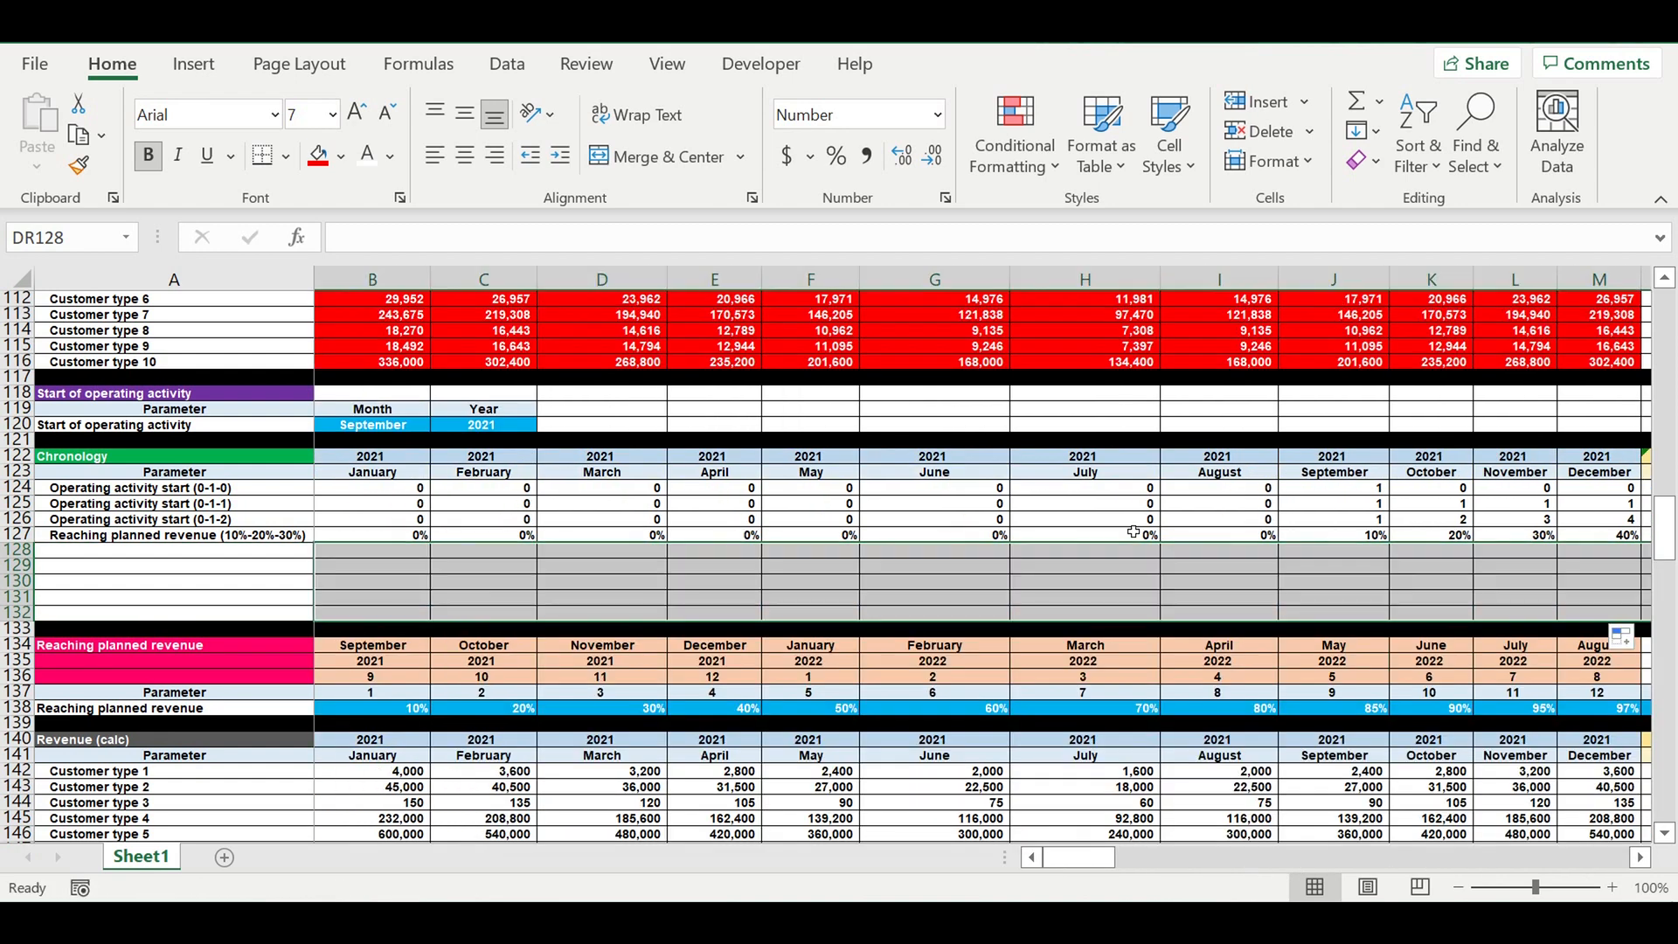
# Check September's operating activity start formulas and label A128 "End of investment stage (0-1-0)".
pyautogui.click(1328, 585)
pyautogui.click(1368, 524)
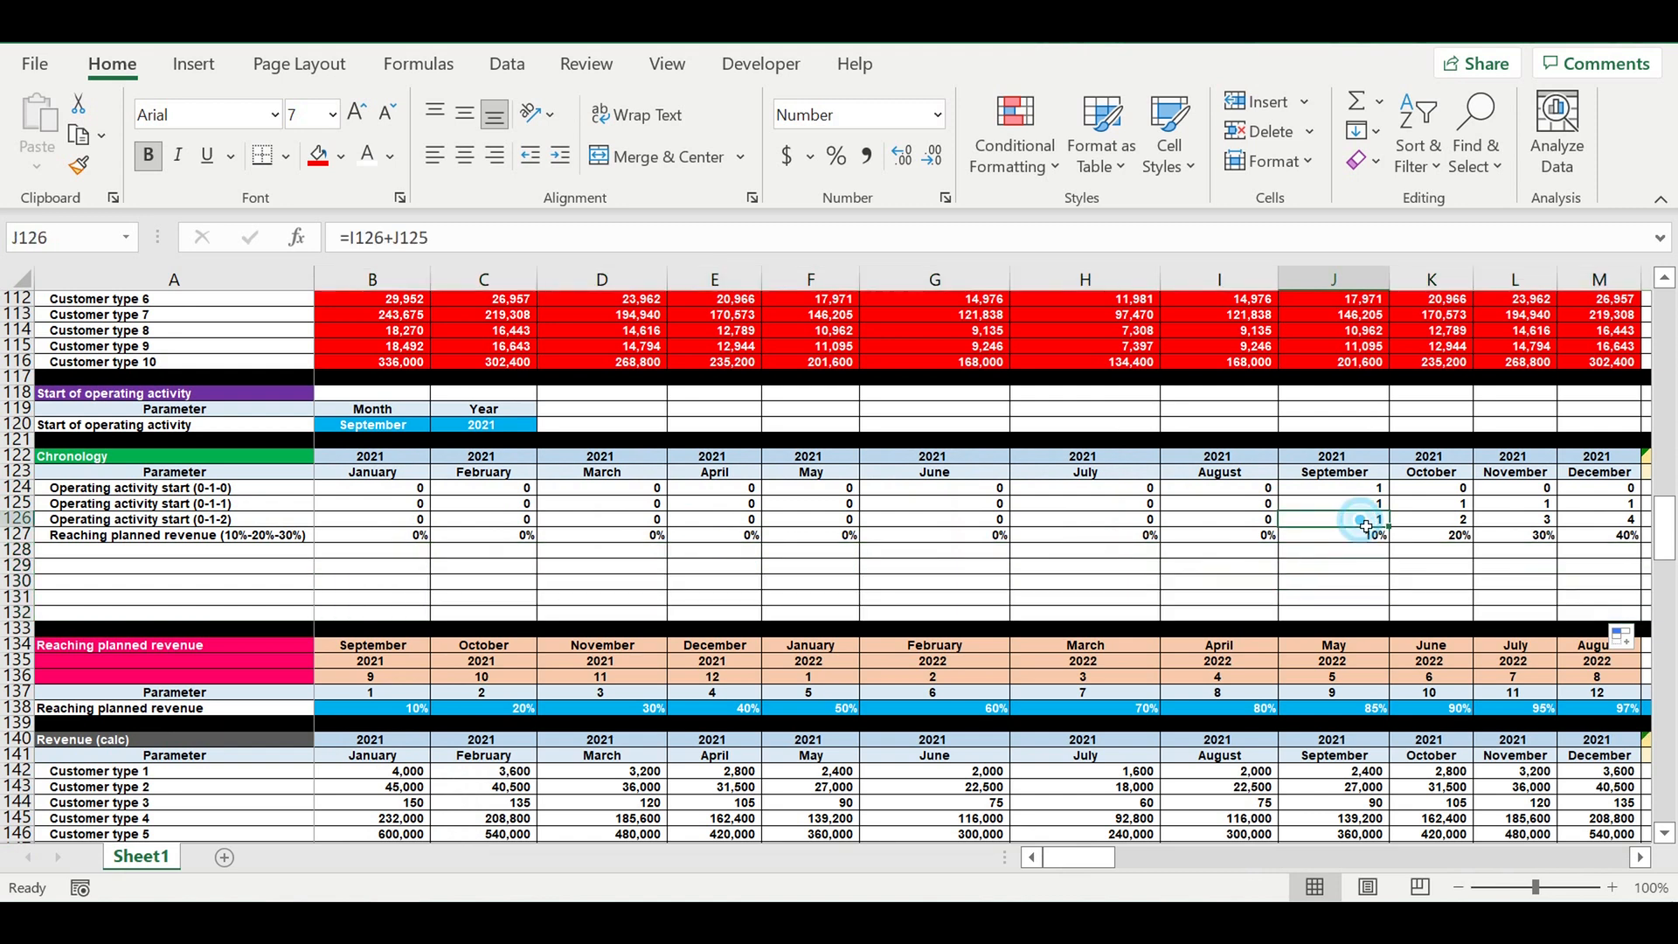
pyautogui.click(1358, 490)
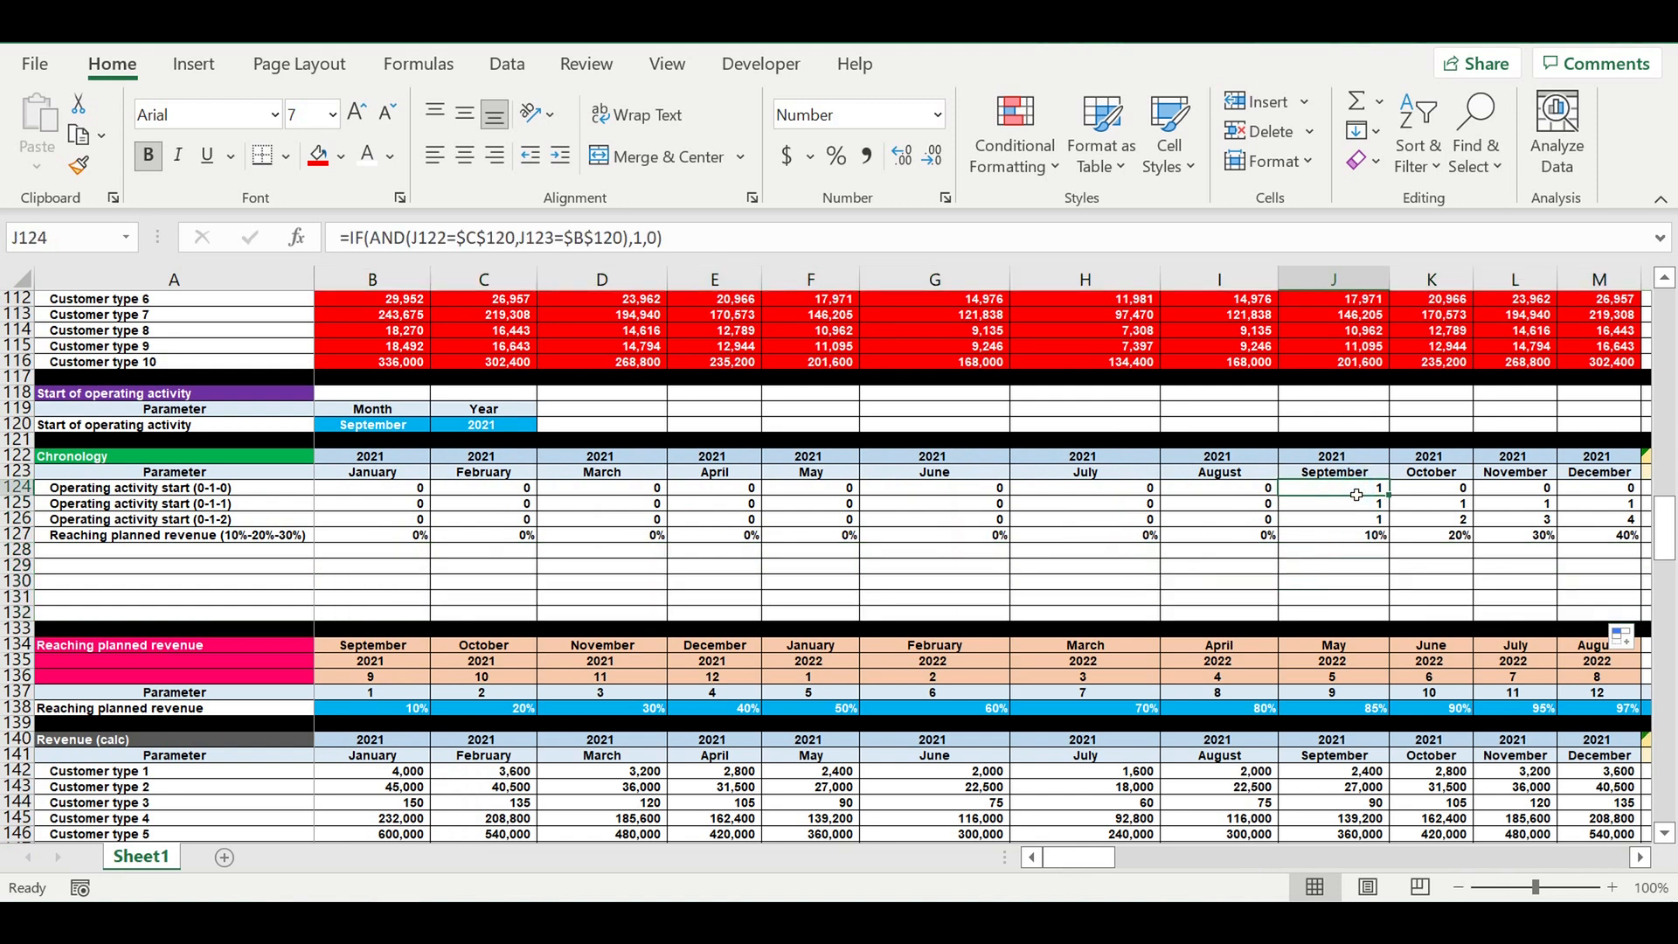
pyautogui.click(158, 557)
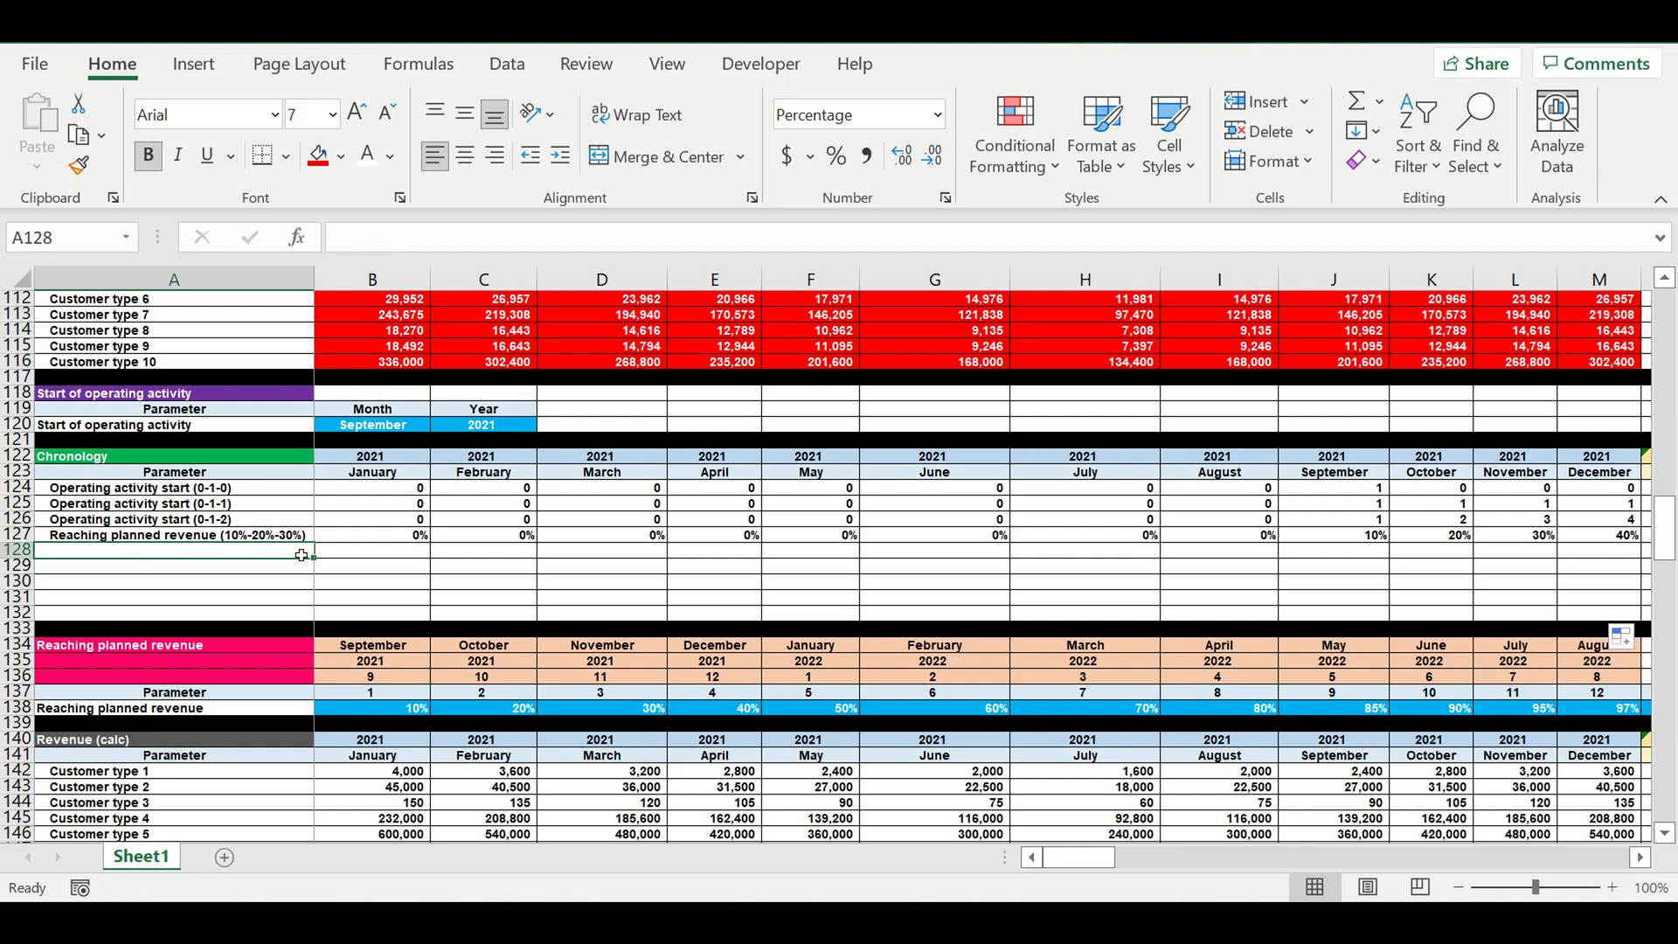
pyautogui.write('End')
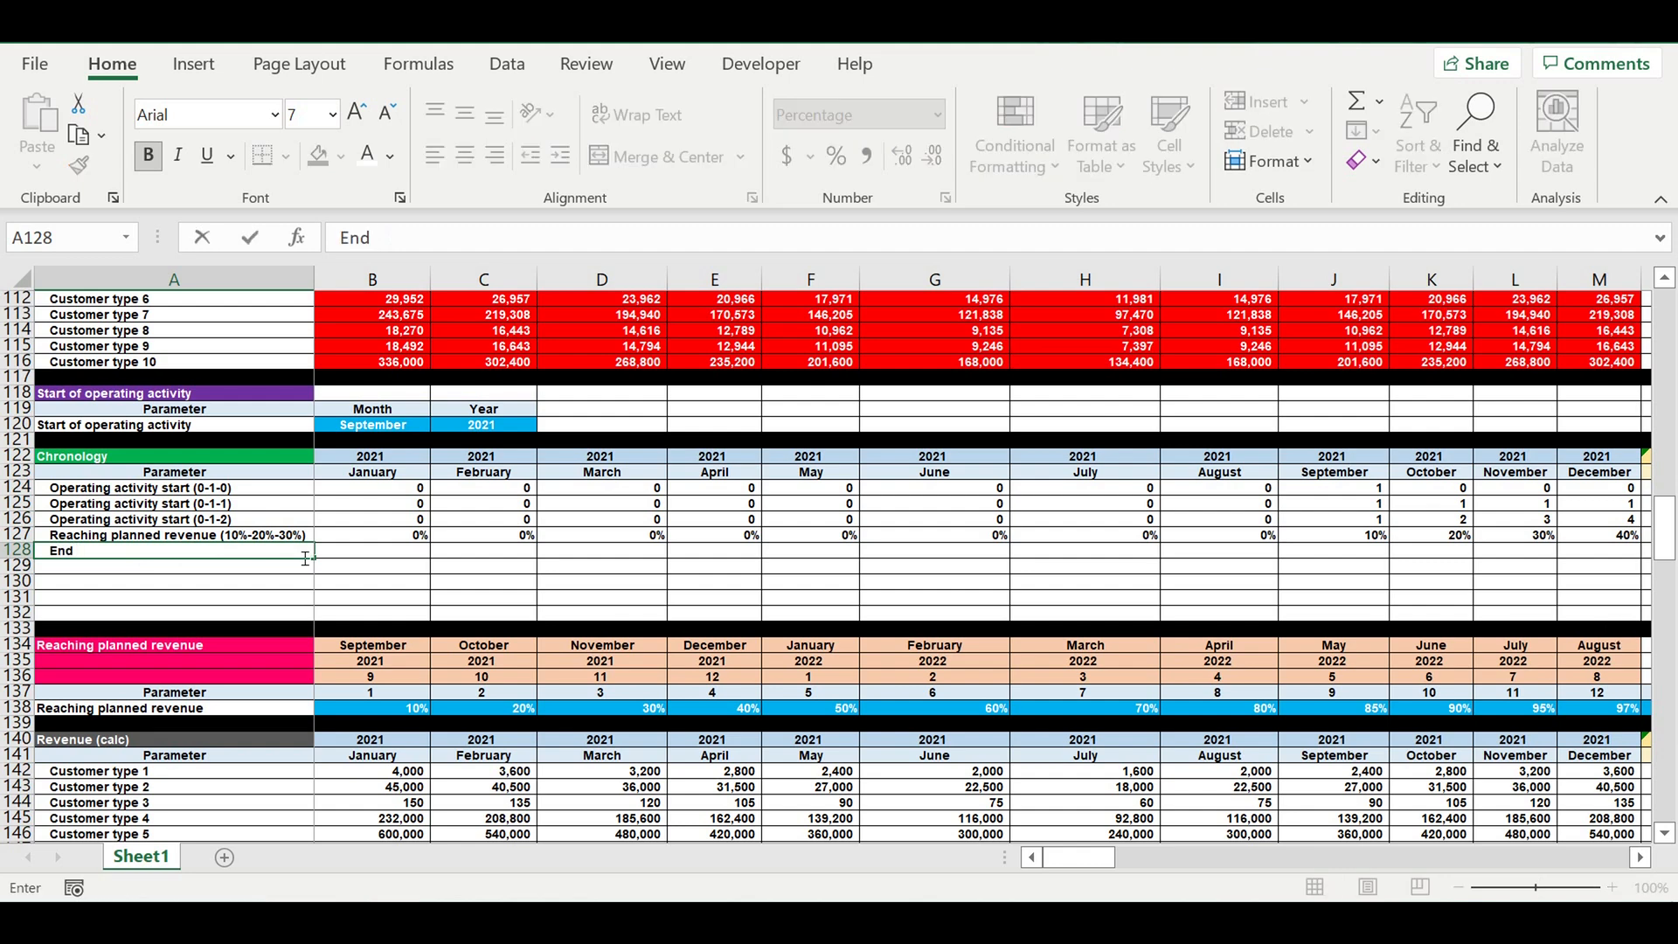
pyautogui.write(' of investment stage(0-1-0')
pyautogui.press('Return')
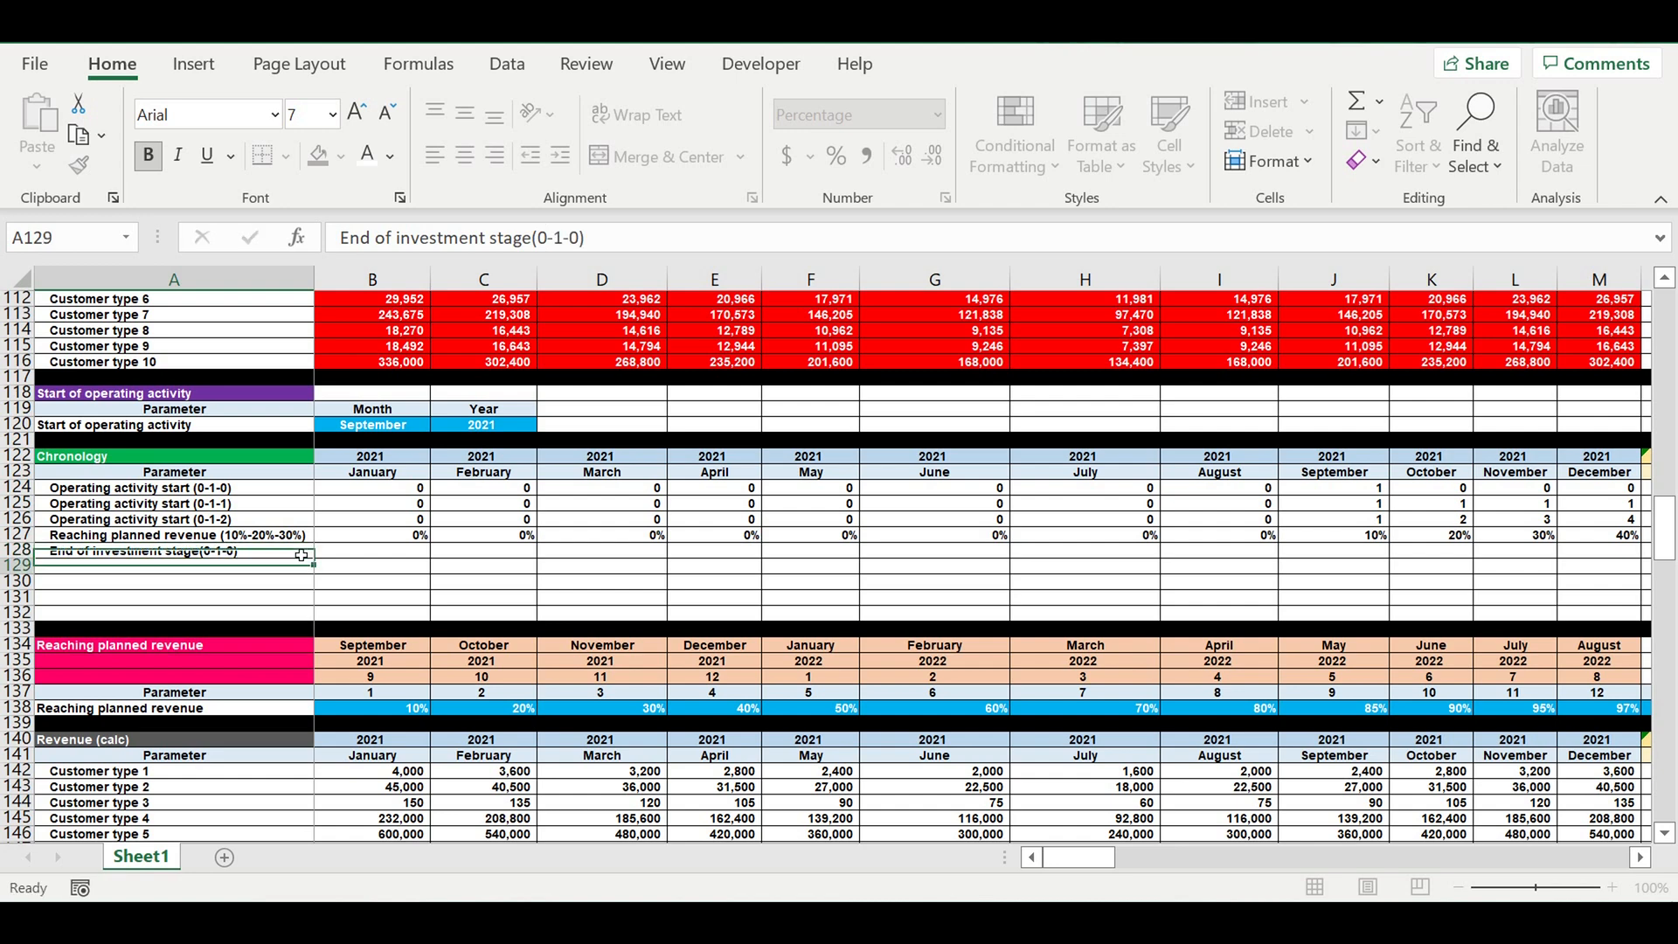
pyautogui.click(271, 552)
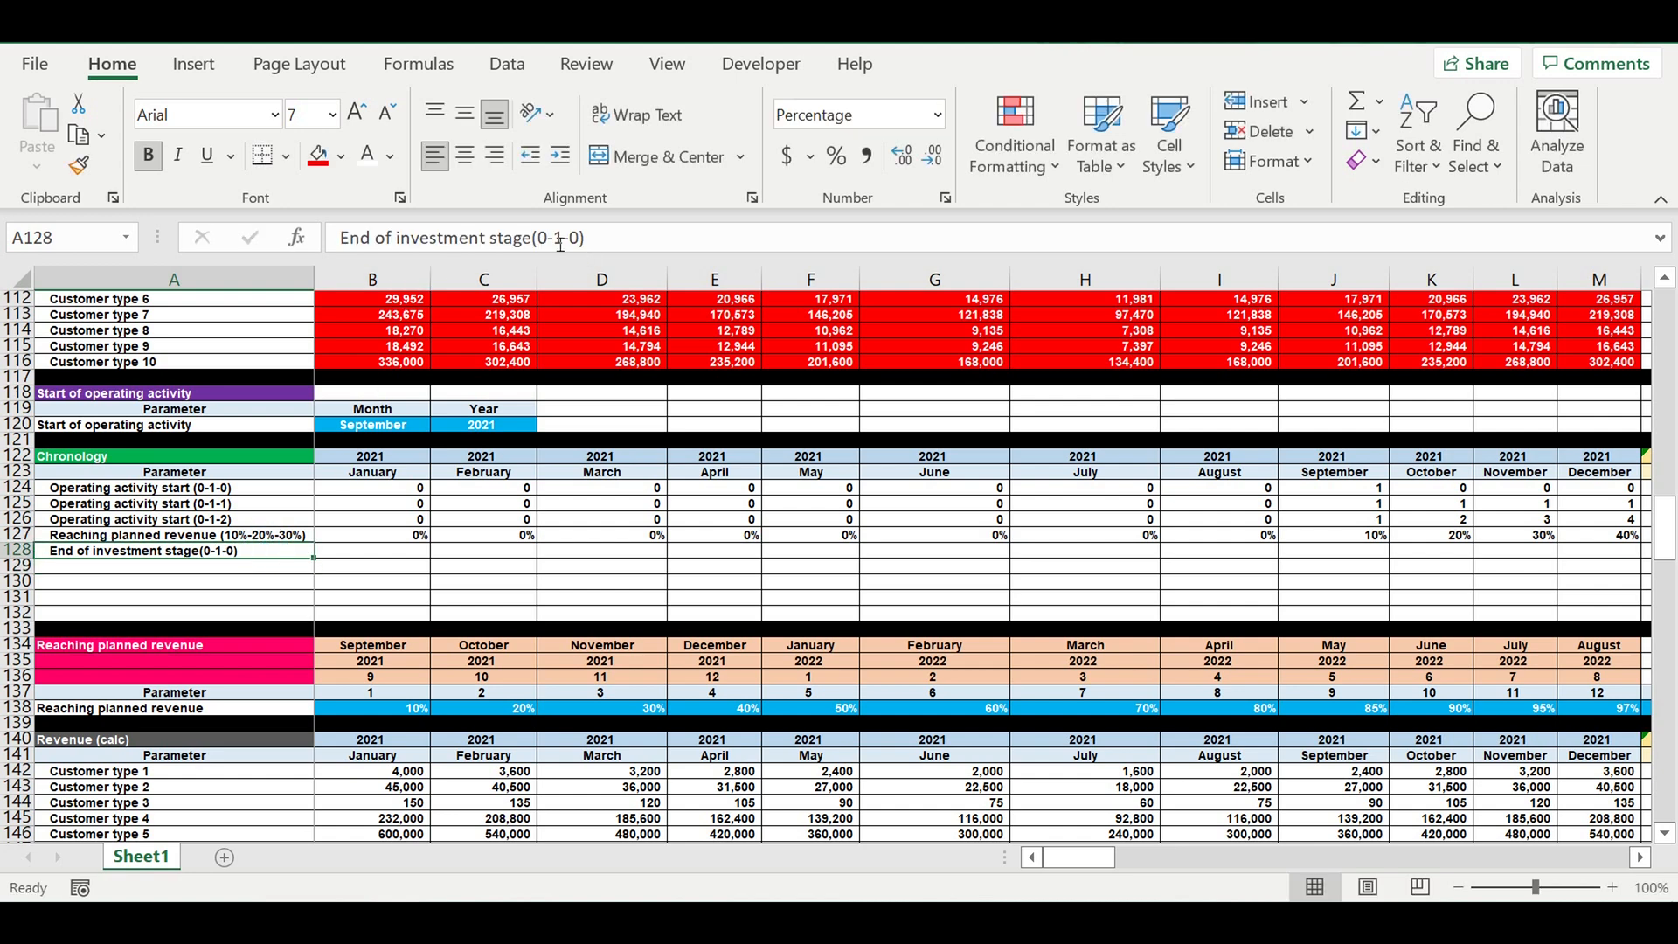
pyautogui.click(530, 238)
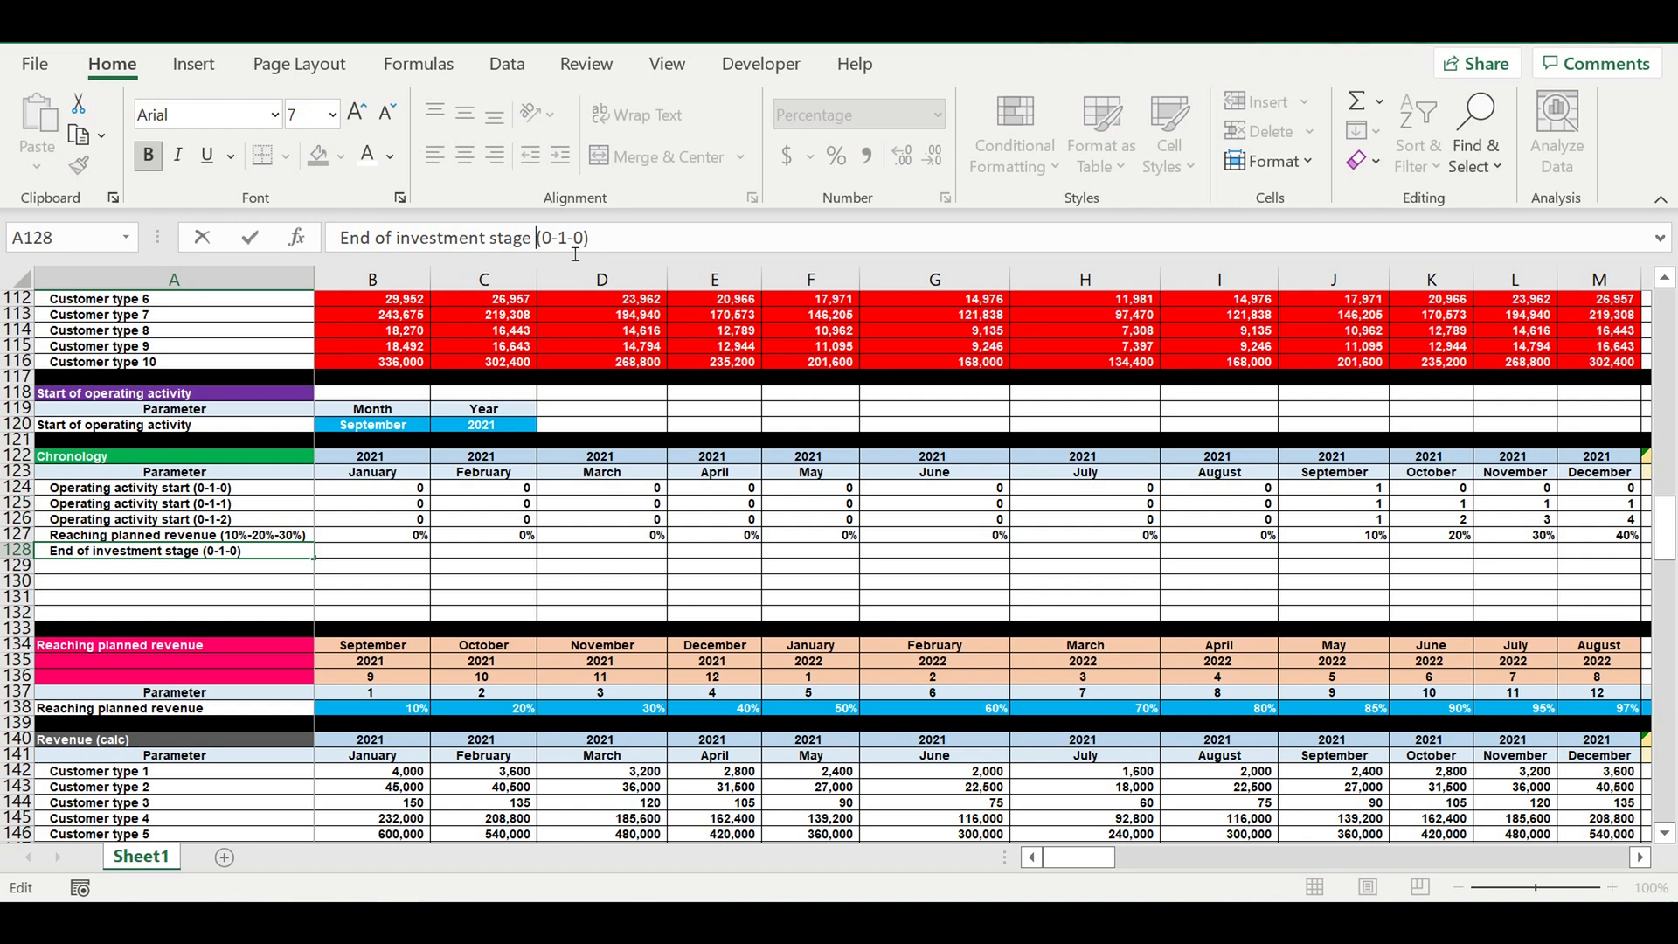
pyautogui.press('Return')
# Enter =C124 in B128 and fill the formula across to October 2021 in K128.
pyautogui.click(385, 555)
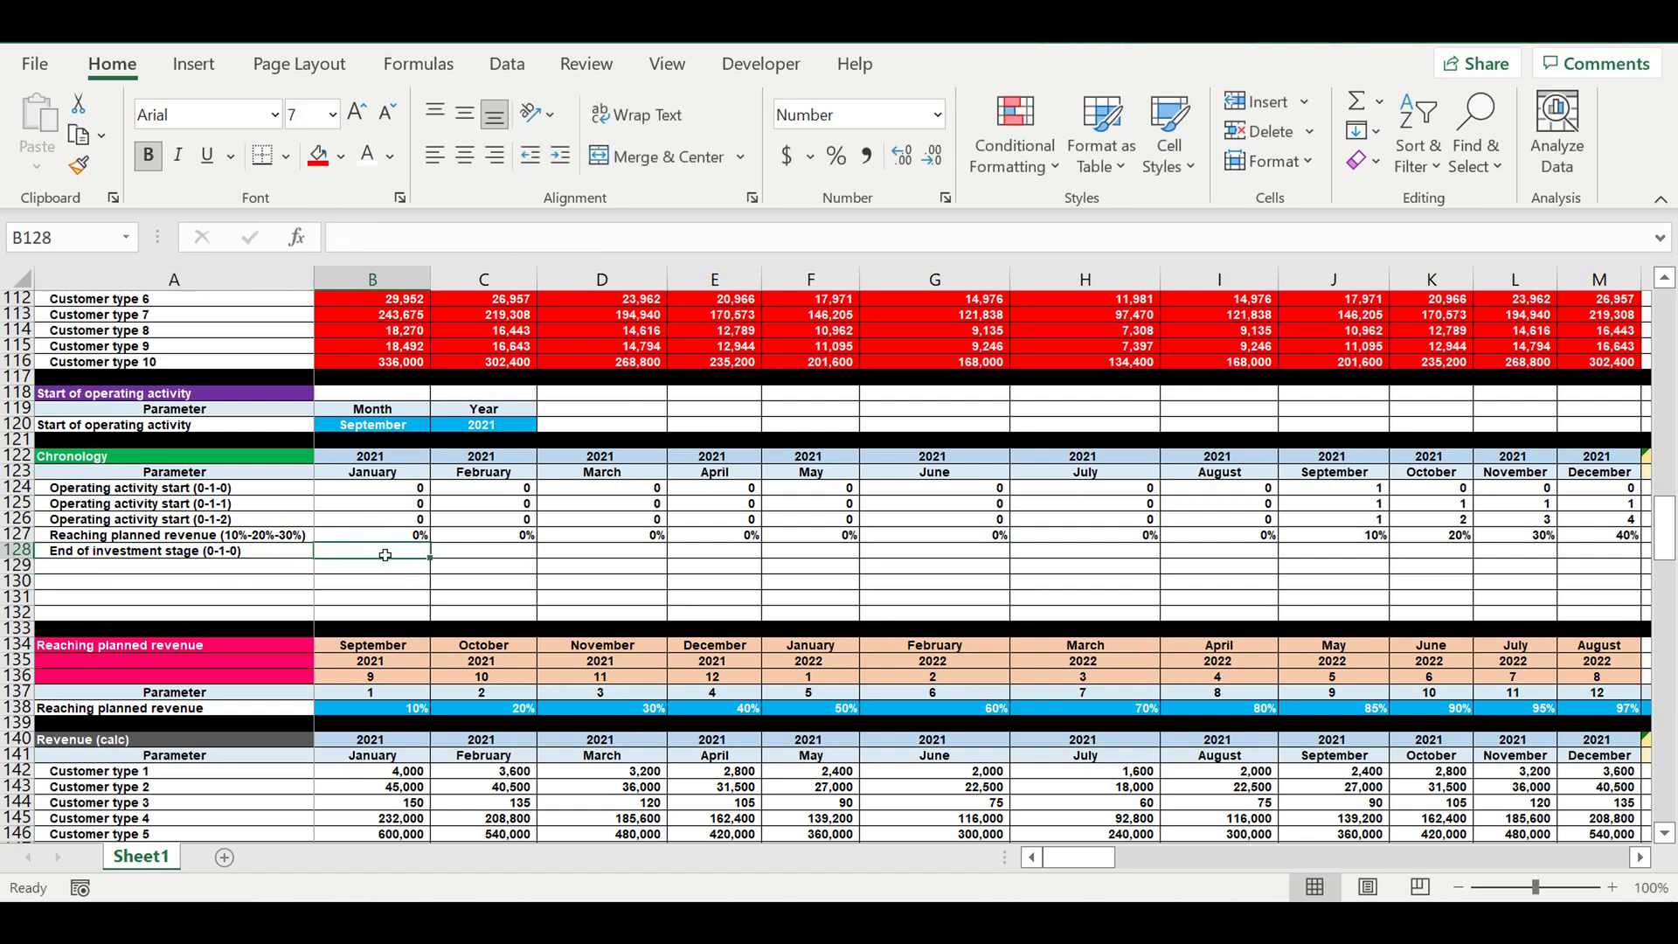
pyautogui.write('=')
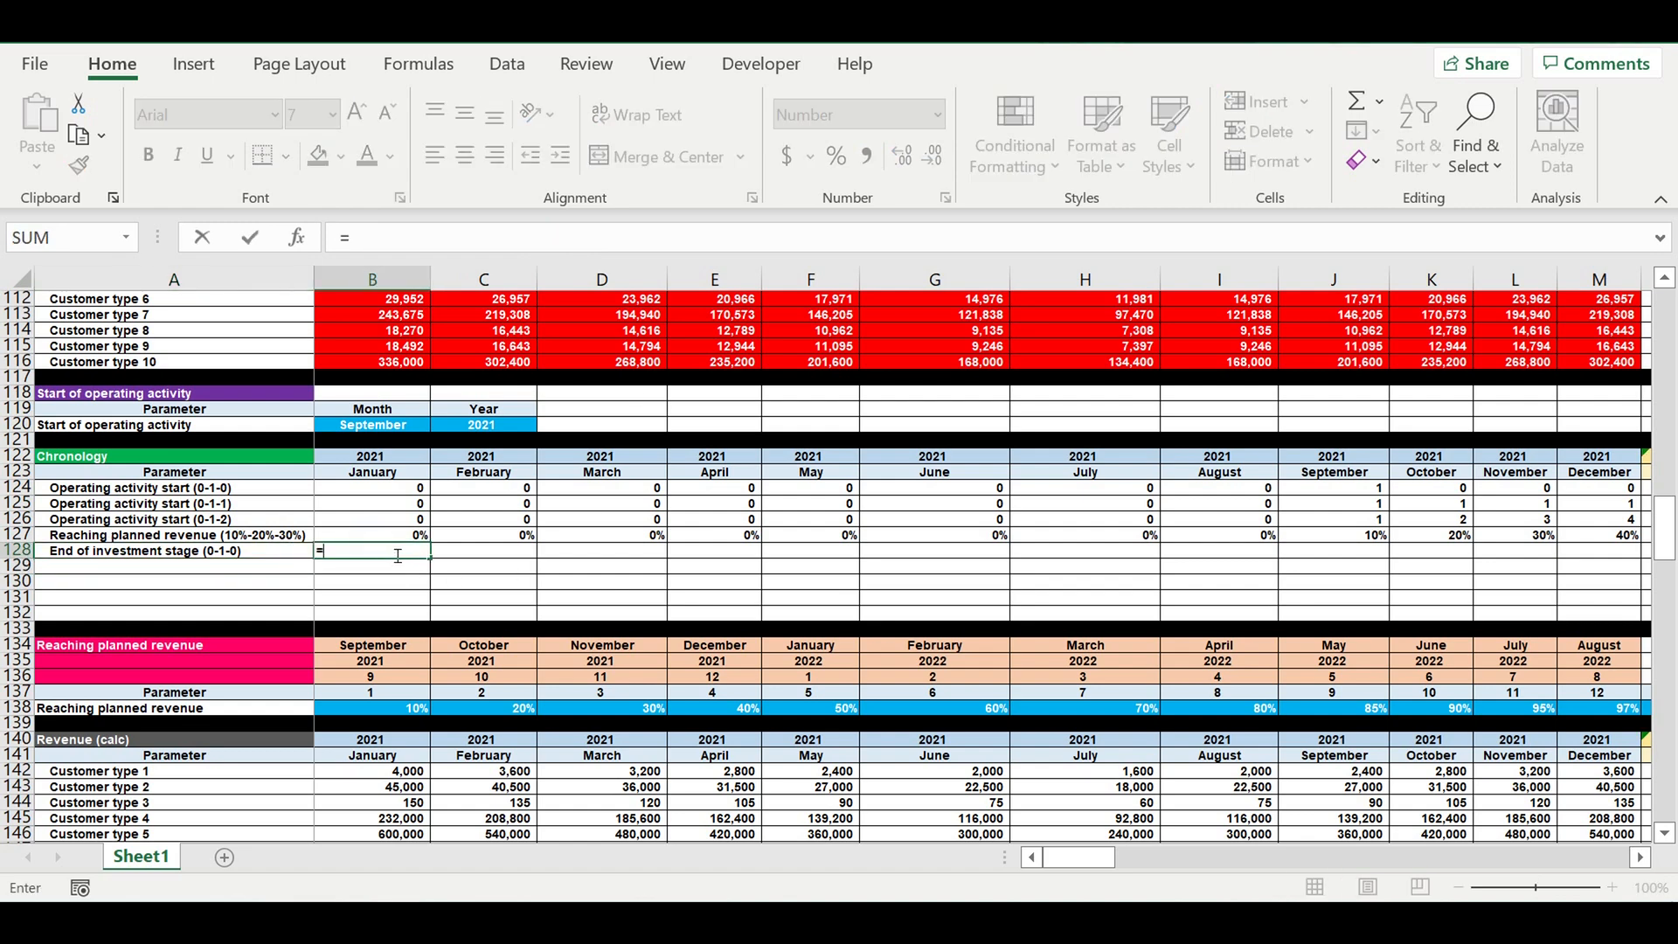
pyautogui.click(494, 492)
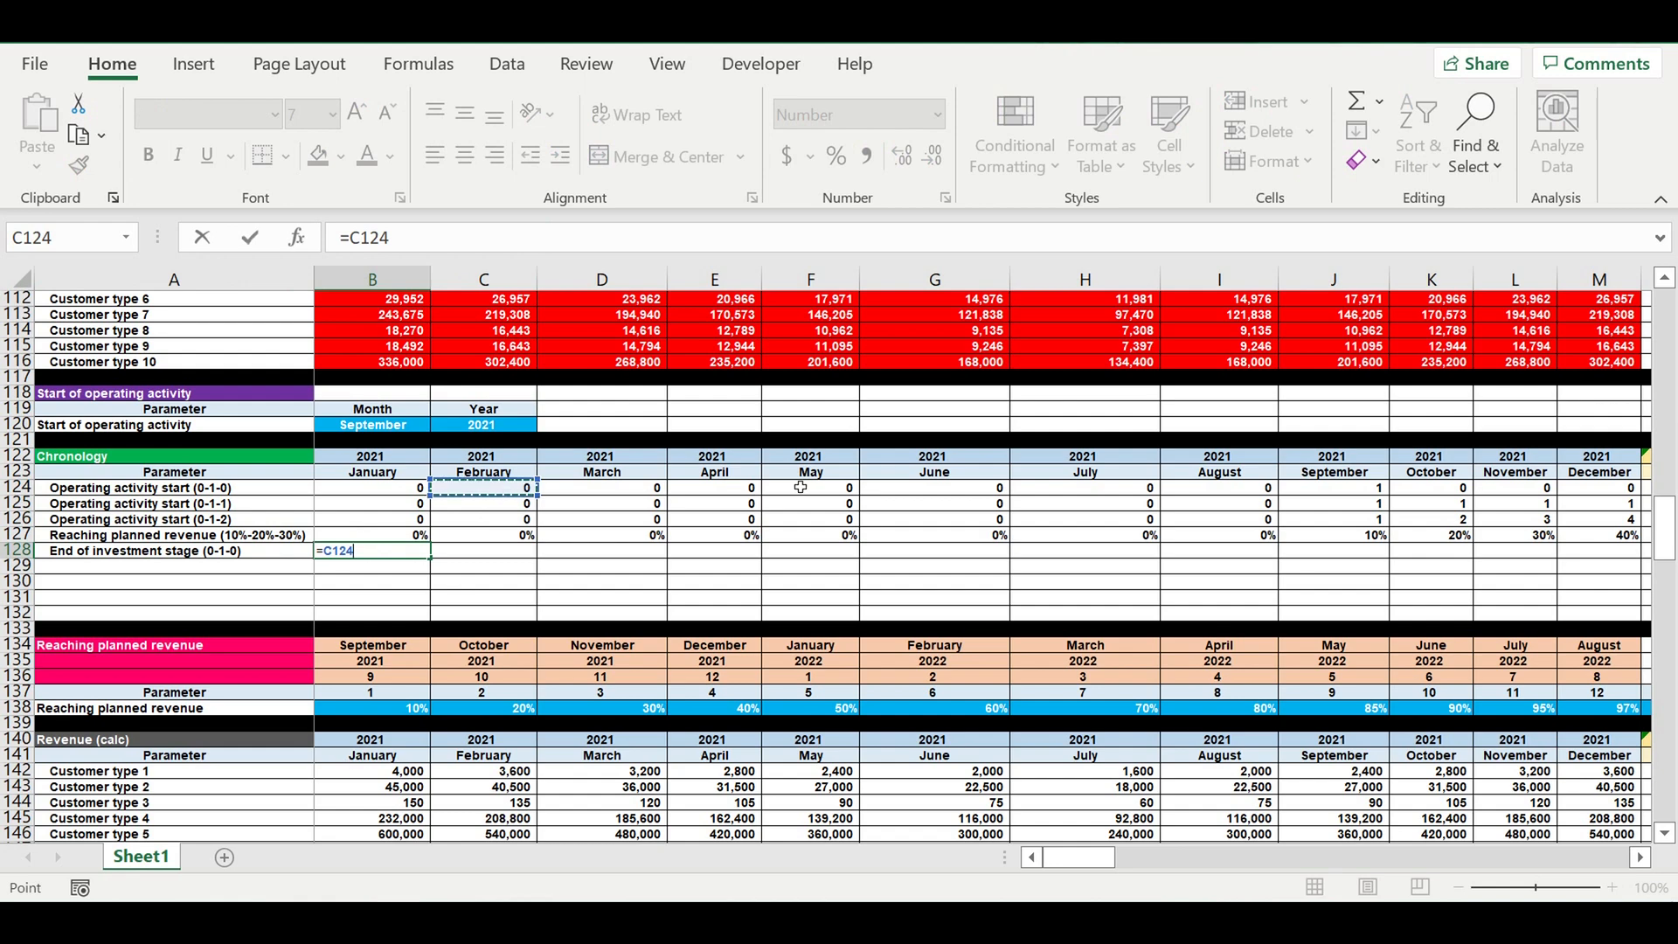
pyautogui.press('Return')
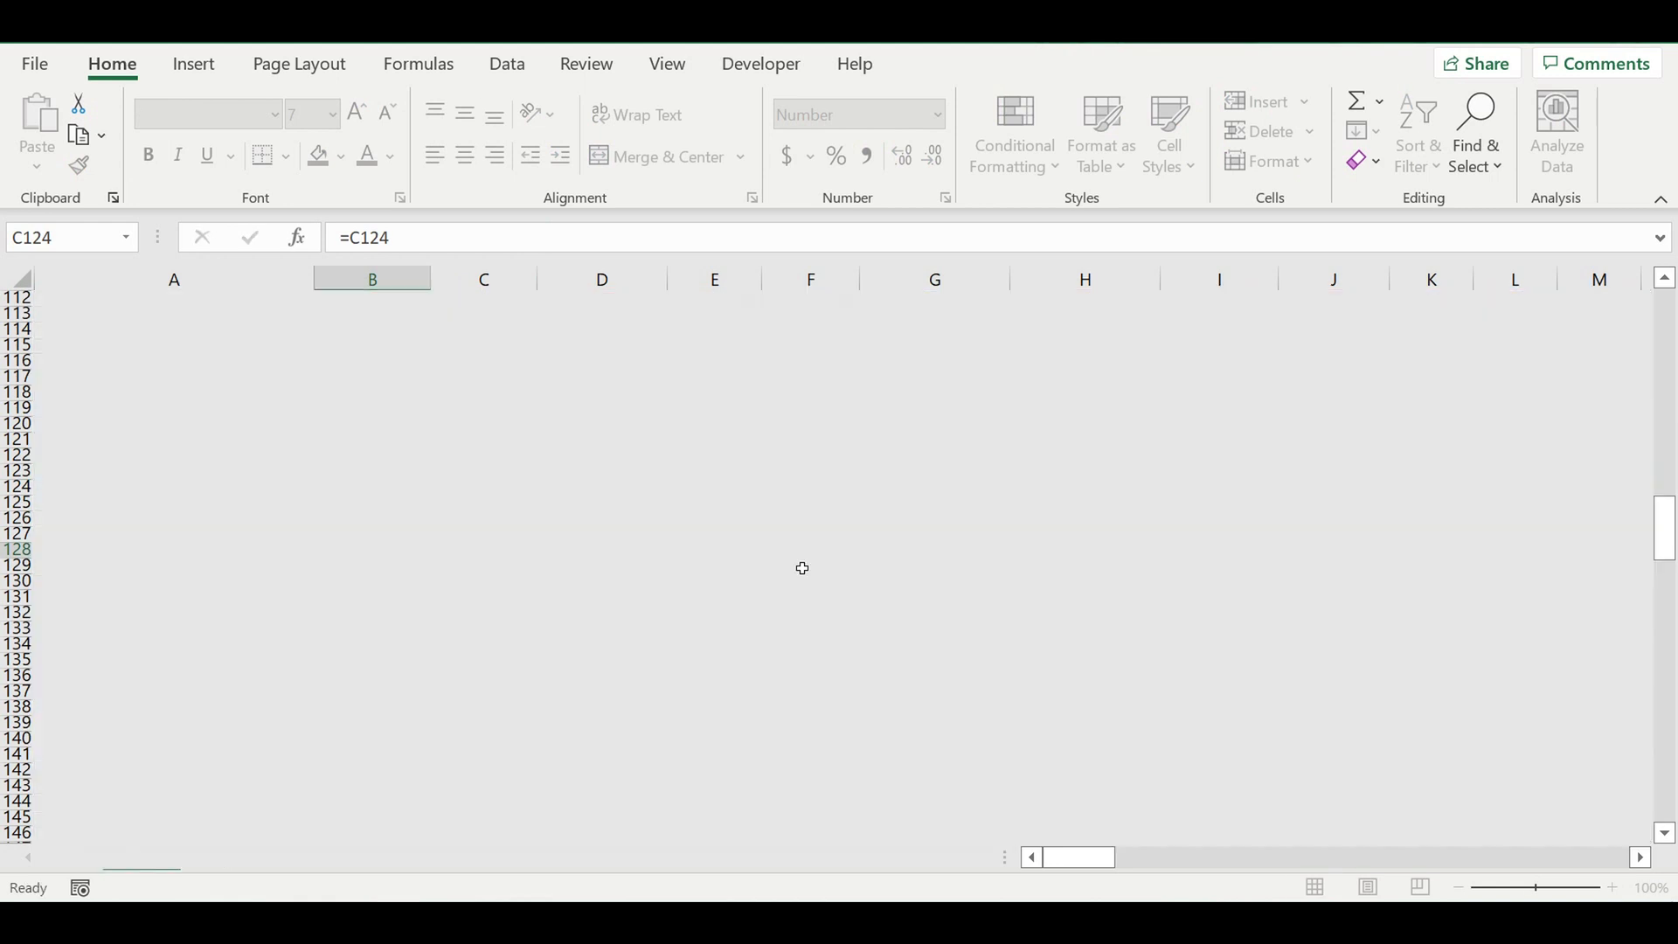
pyautogui.click(414, 554)
pyautogui.moveTo(430, 558); pyautogui.dragTo(1451, 559)
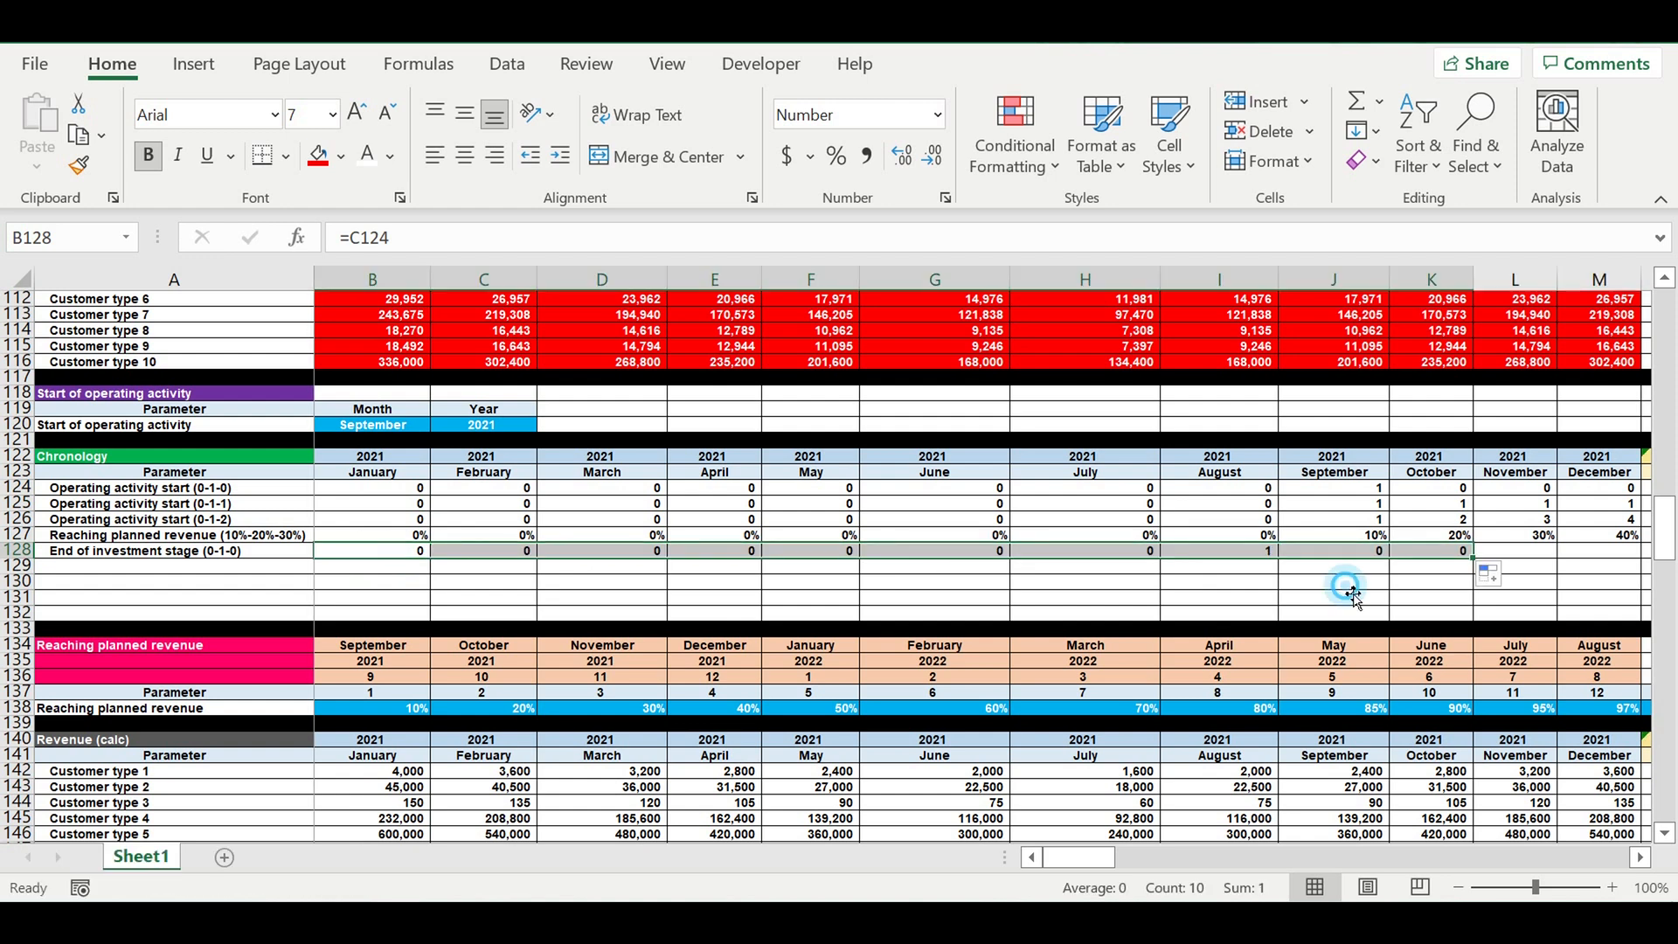
# Compare the start flag in J124 with I128 and fill the I128 formula across to December 2030 in DQ128.
pyautogui.click(1374, 584)
pyautogui.press('Up')
pyautogui.press('Up')
pyautogui.press('Up')
pyautogui.press('Up')
pyautogui.press('Up')
pyautogui.press('Up')
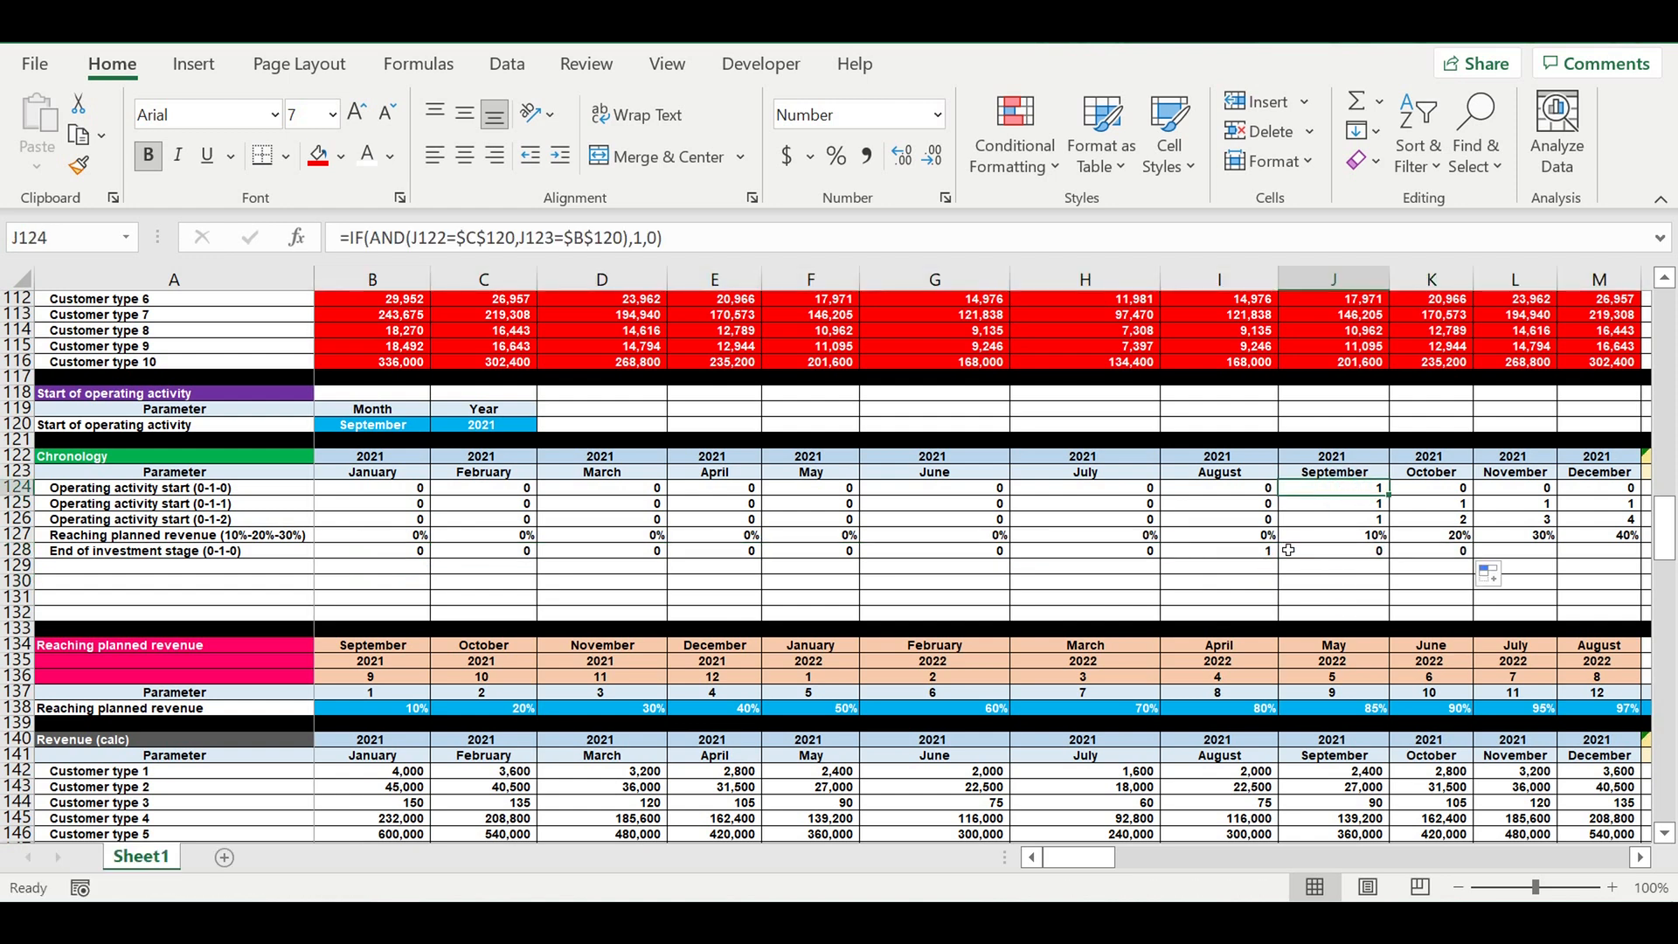
pyautogui.click(1268, 555)
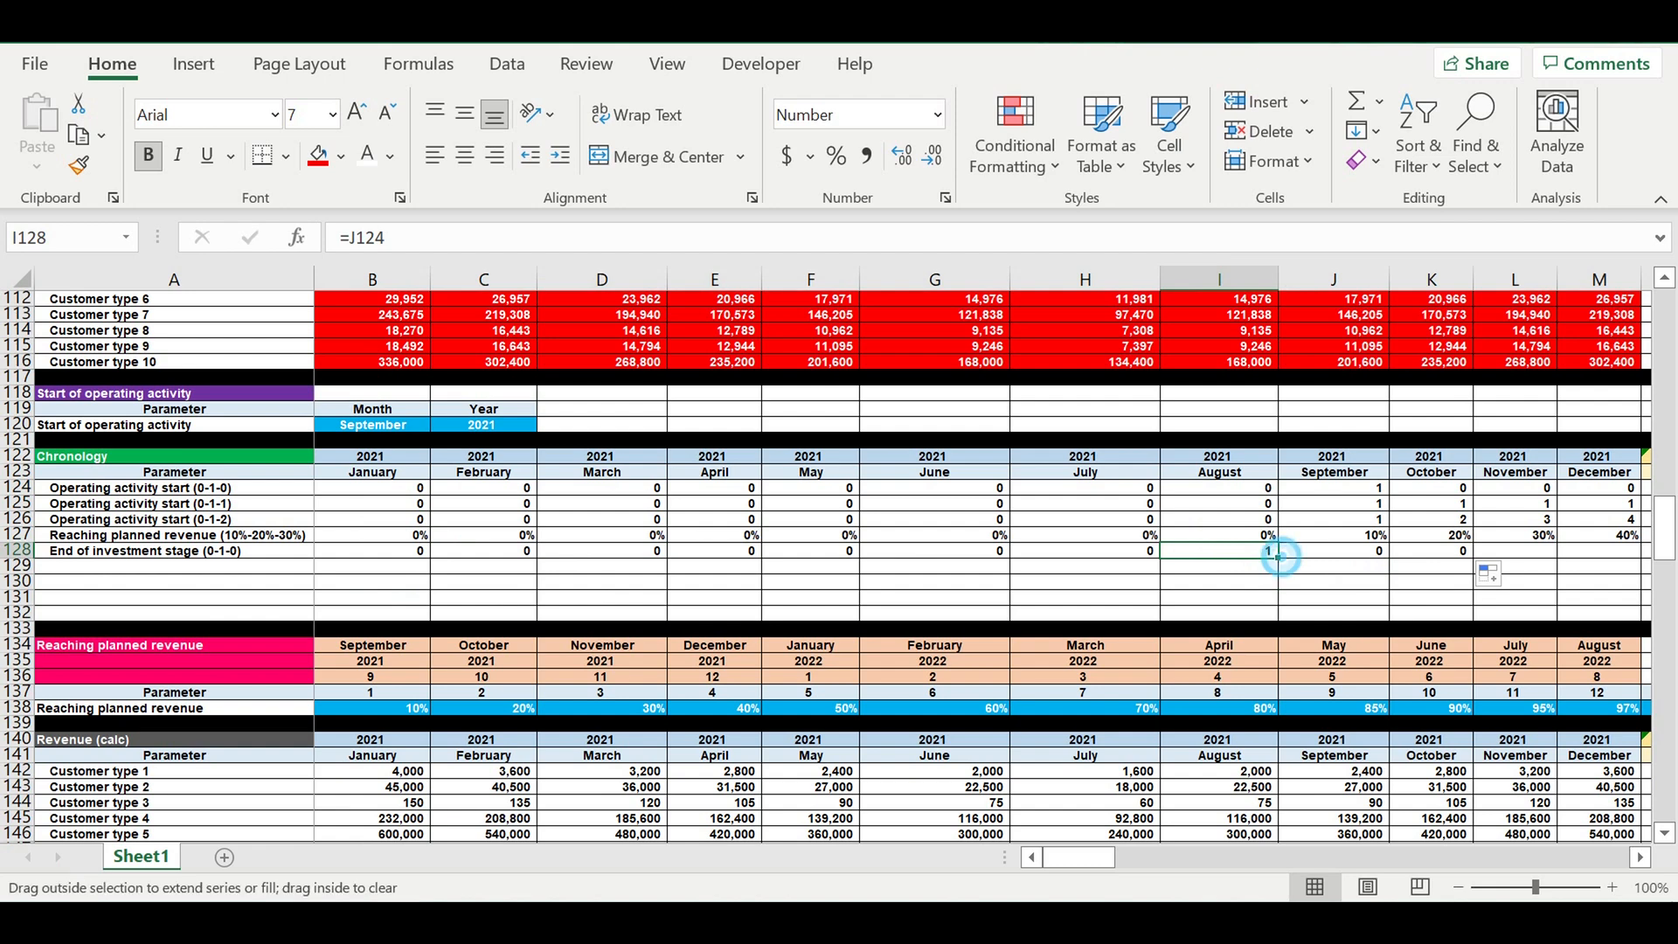
pyautogui.moveTo(1278, 556); pyautogui.dragTo(1390, 577)
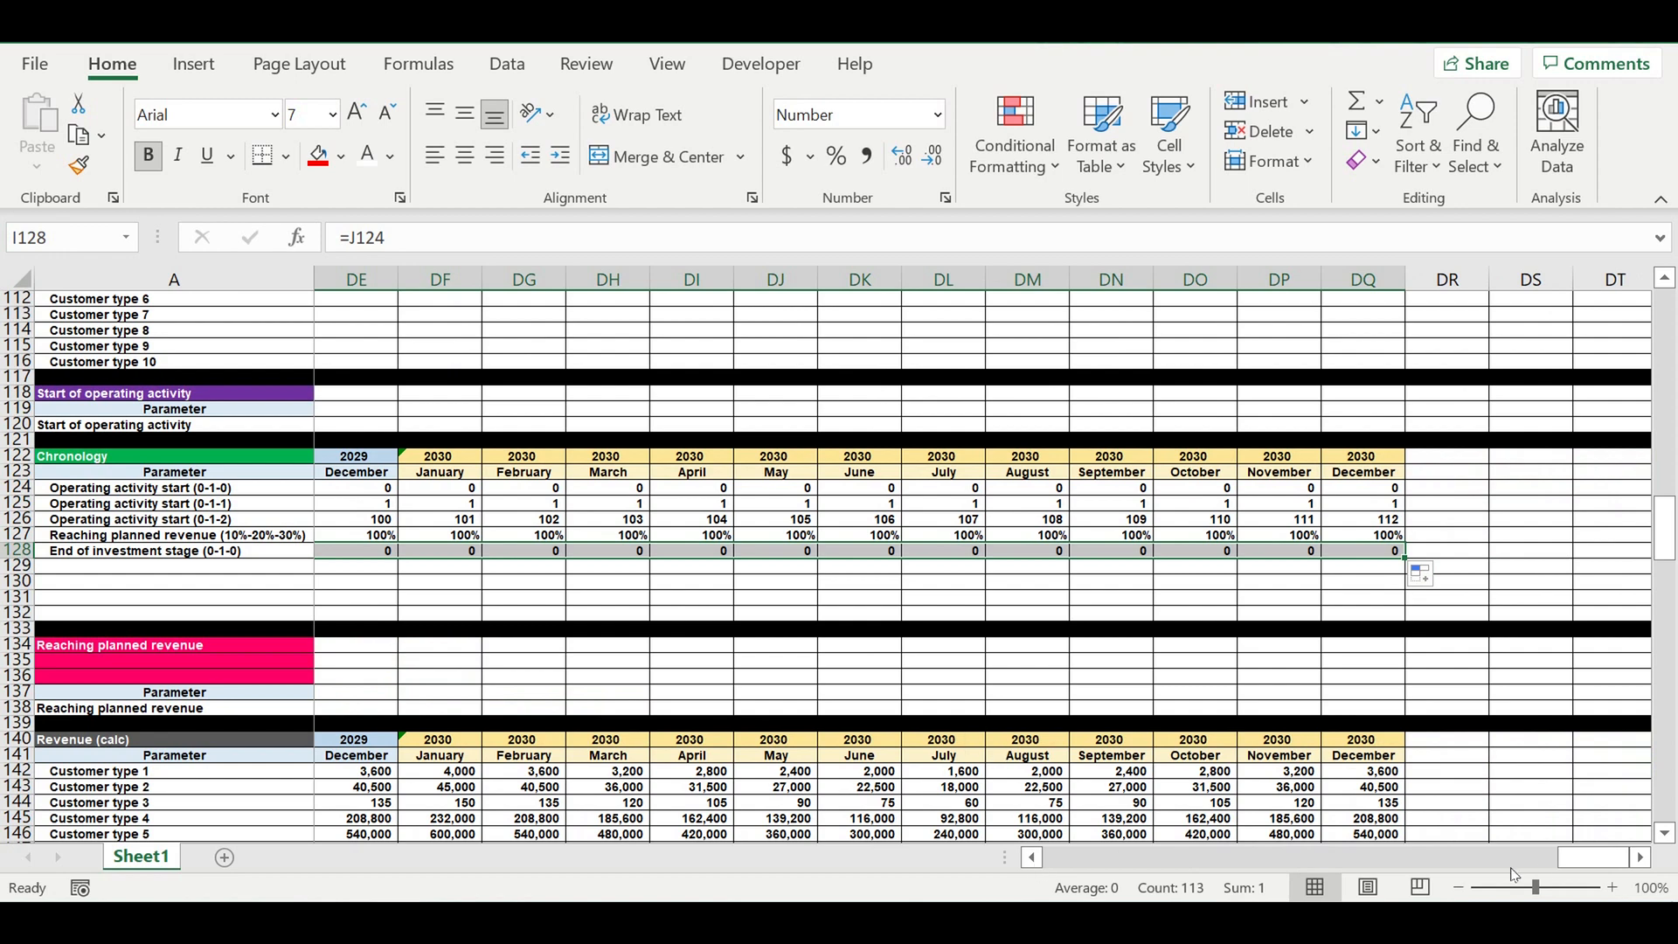
# Copy the End of investment stage label from A128 into A129.
pyautogui.moveTo(1587, 860); pyautogui.dragTo(1586, 860)
pyautogui.moveTo(1180, 870); pyautogui.dragTo(1058, 866)
pyautogui.click(233, 550)
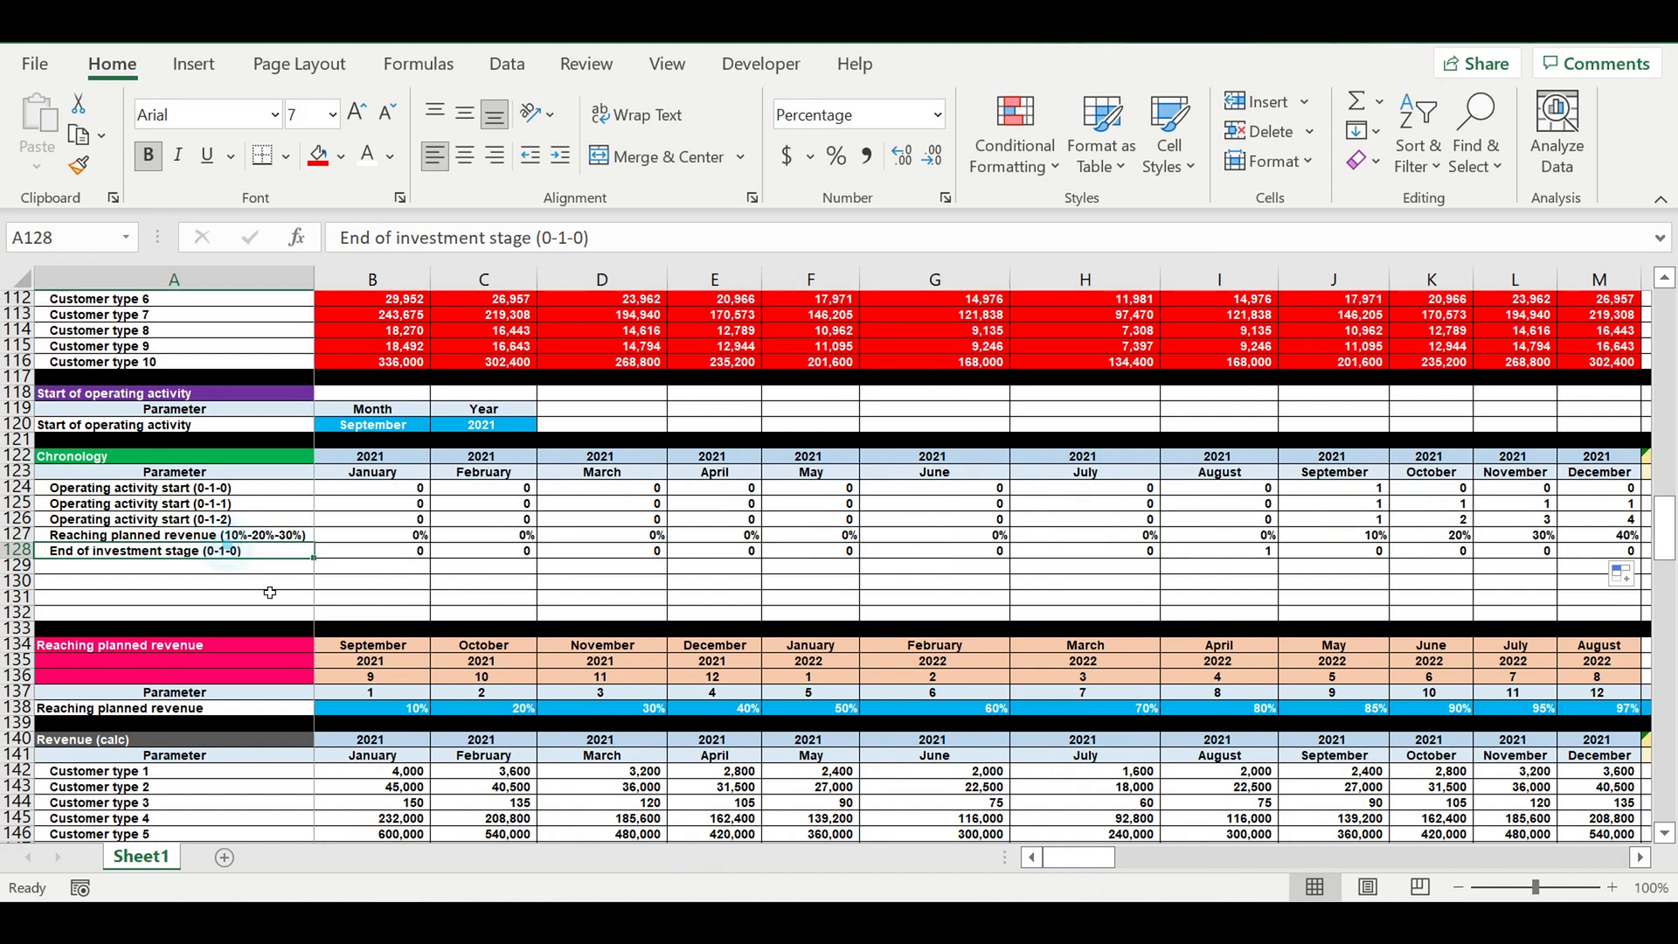
pyautogui.moveTo(322, 564); pyautogui.dragTo(310, 581)
pyautogui.click(254, 572)
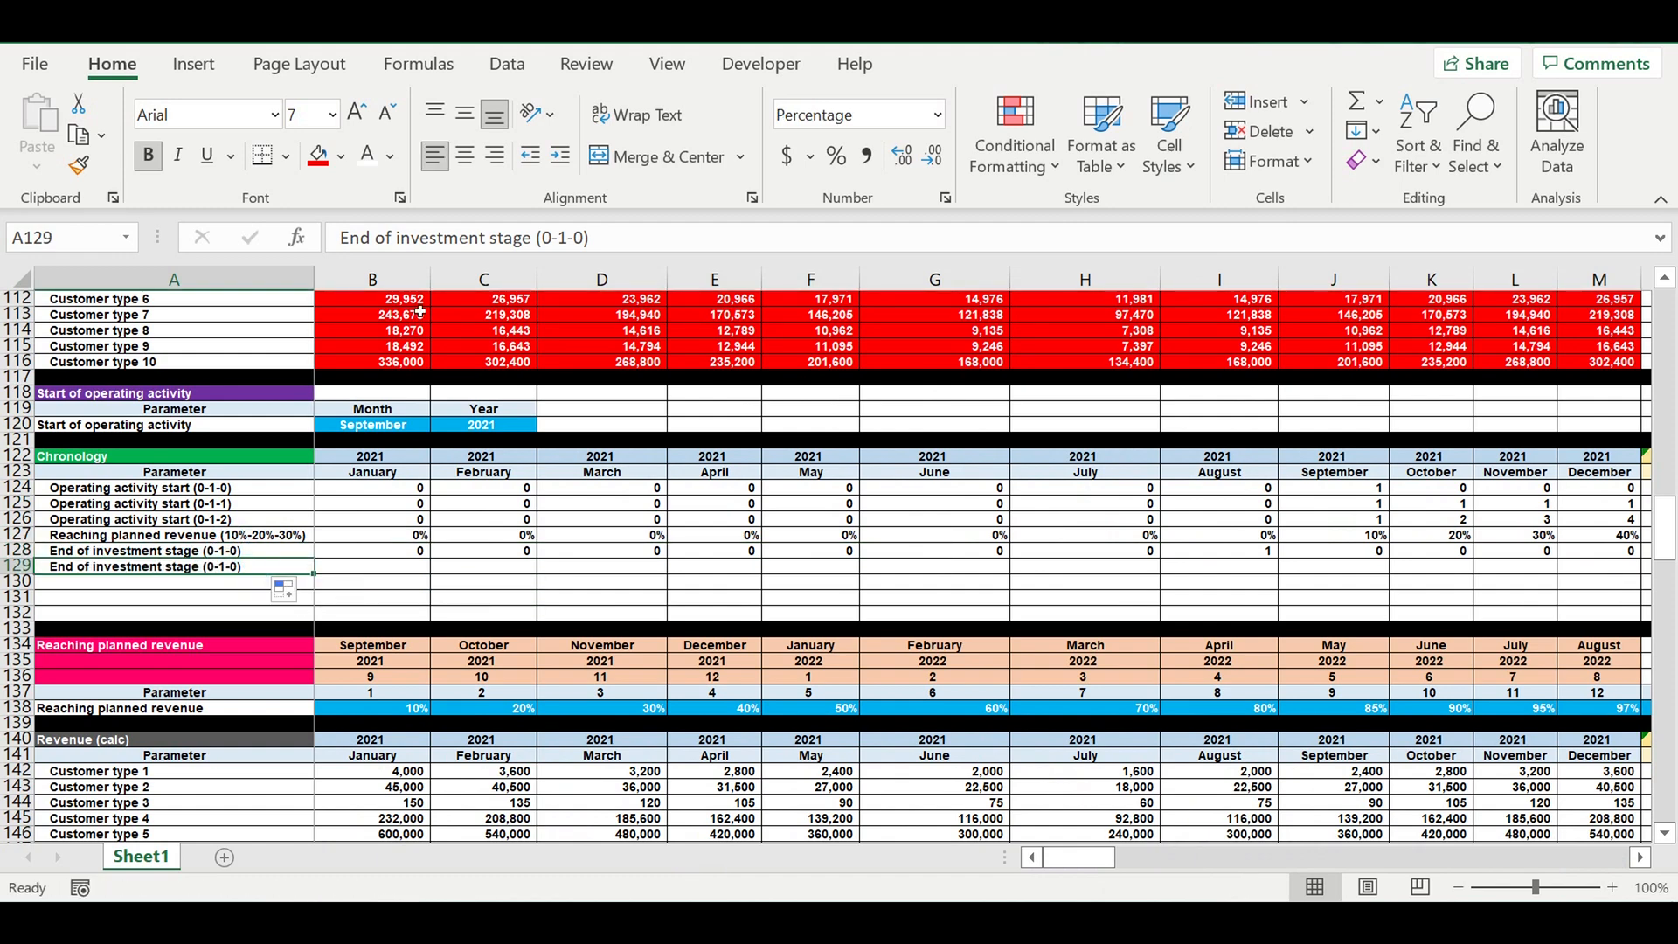
# Change the label in A129 to "Investment stage (3-2-1-0)".
pyautogui.click(551, 238)
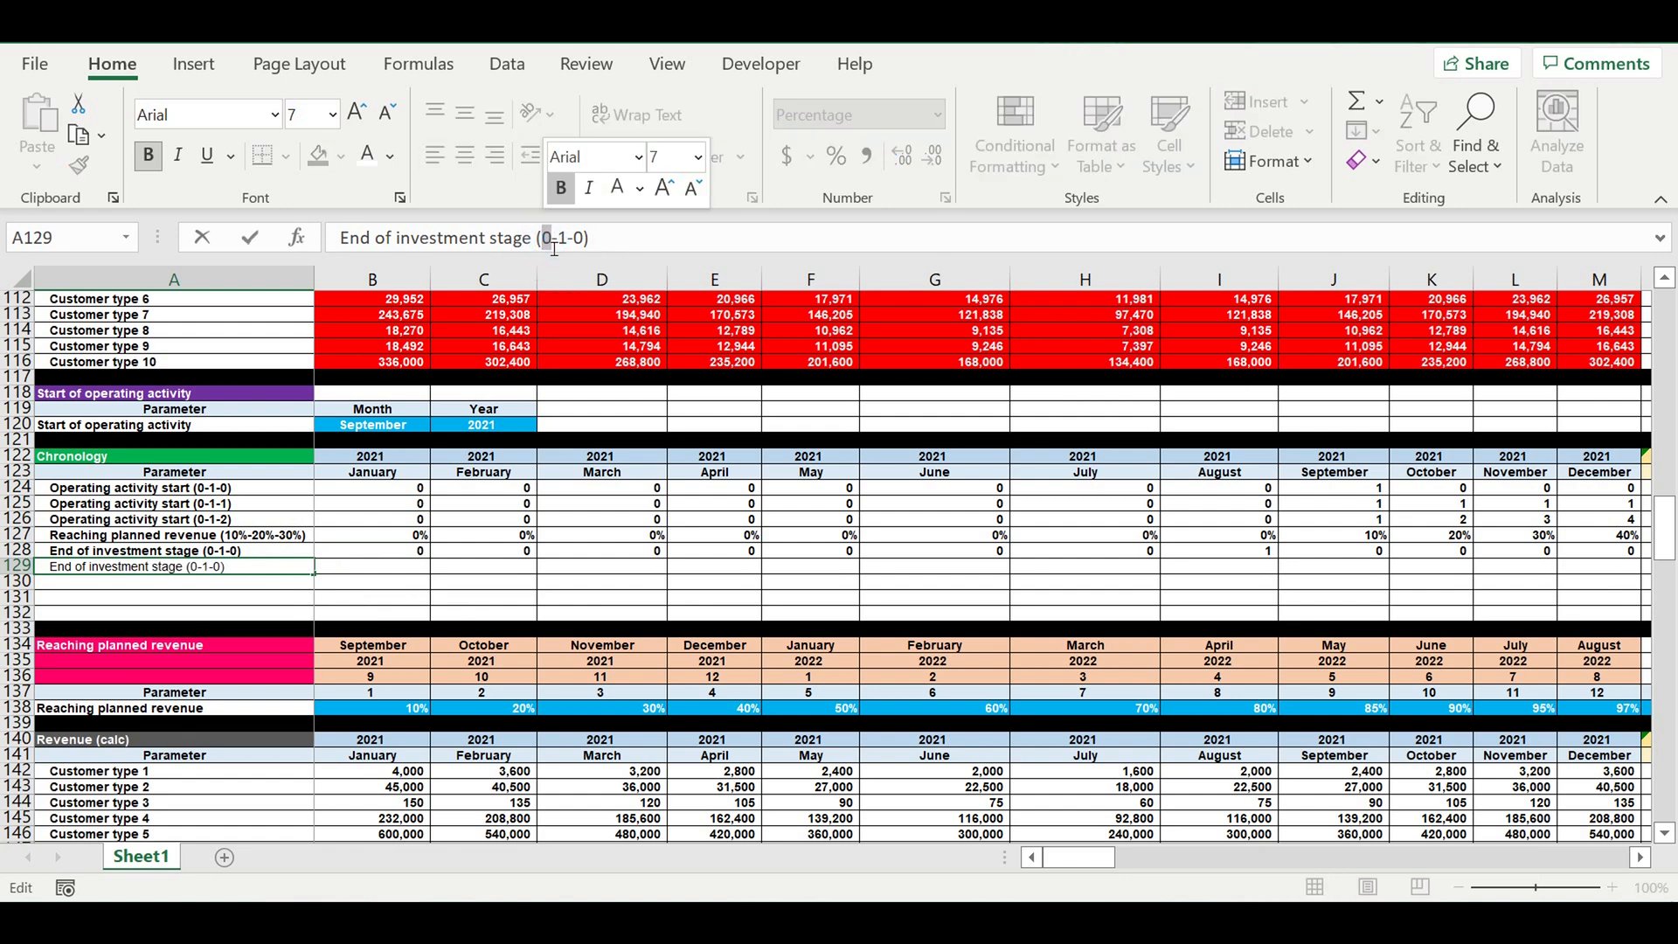
pyautogui.press('BackSpace')
pyautogui.write('2')
pyautogui.click(543, 241)
pyautogui.write('-')
pyautogui.press('Left')
pyautogui.write('3')
pyautogui.moveTo(346, 239); pyautogui.dragTo(499, 246)
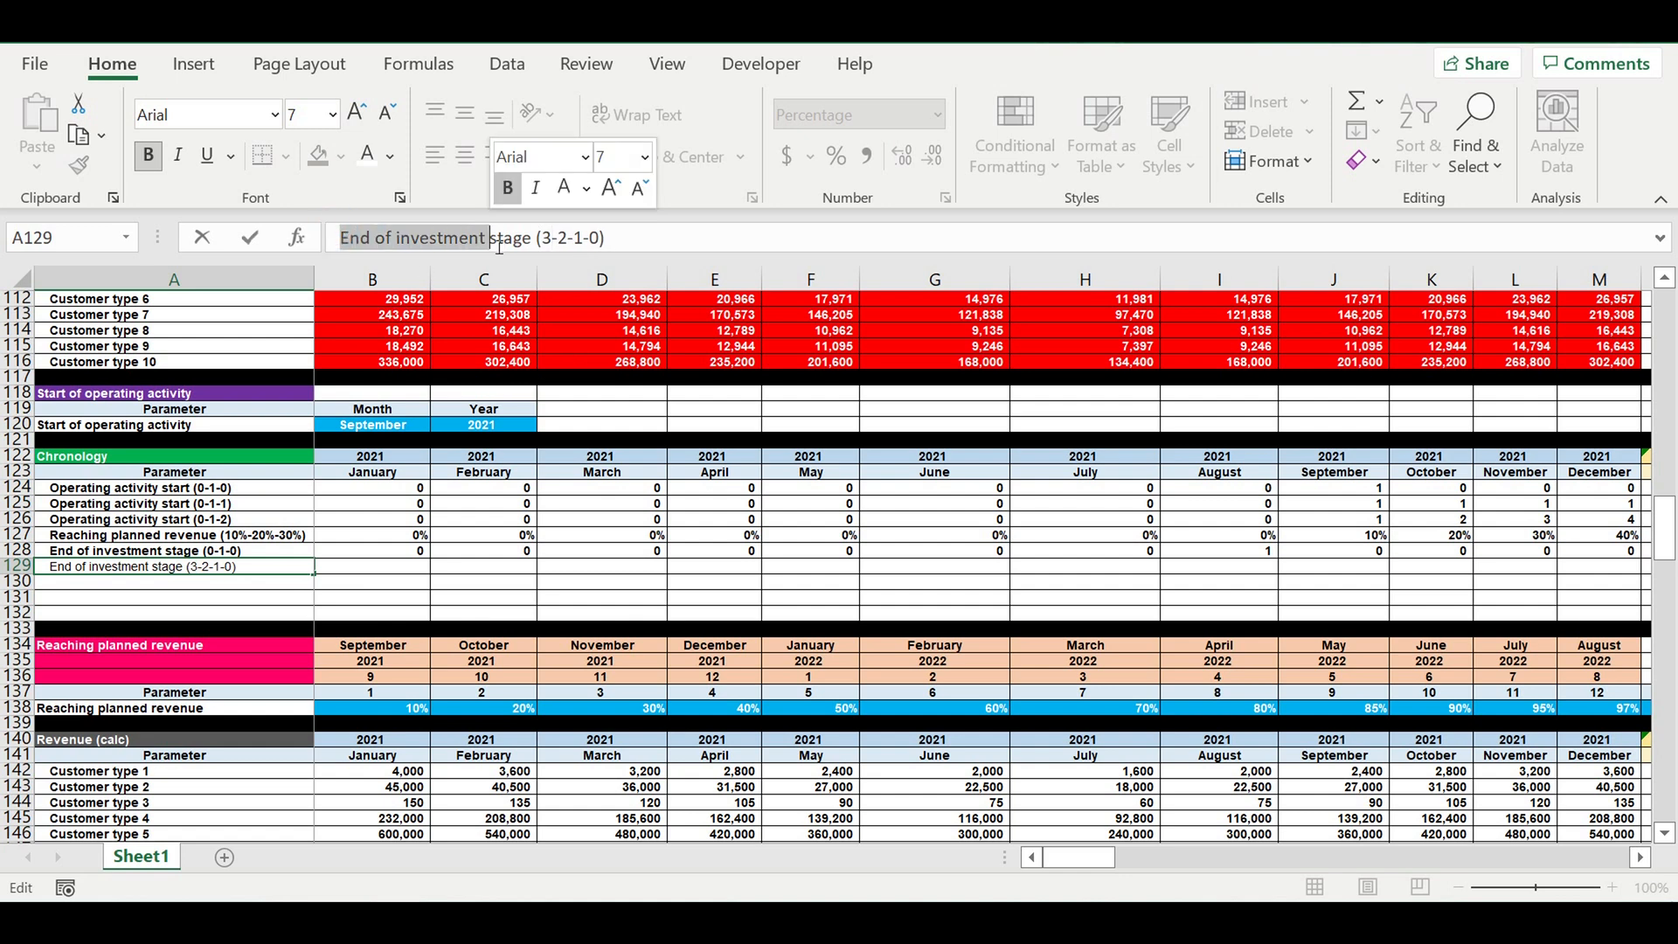
pyautogui.press('BackSpace')
pyautogui.write('Investment')
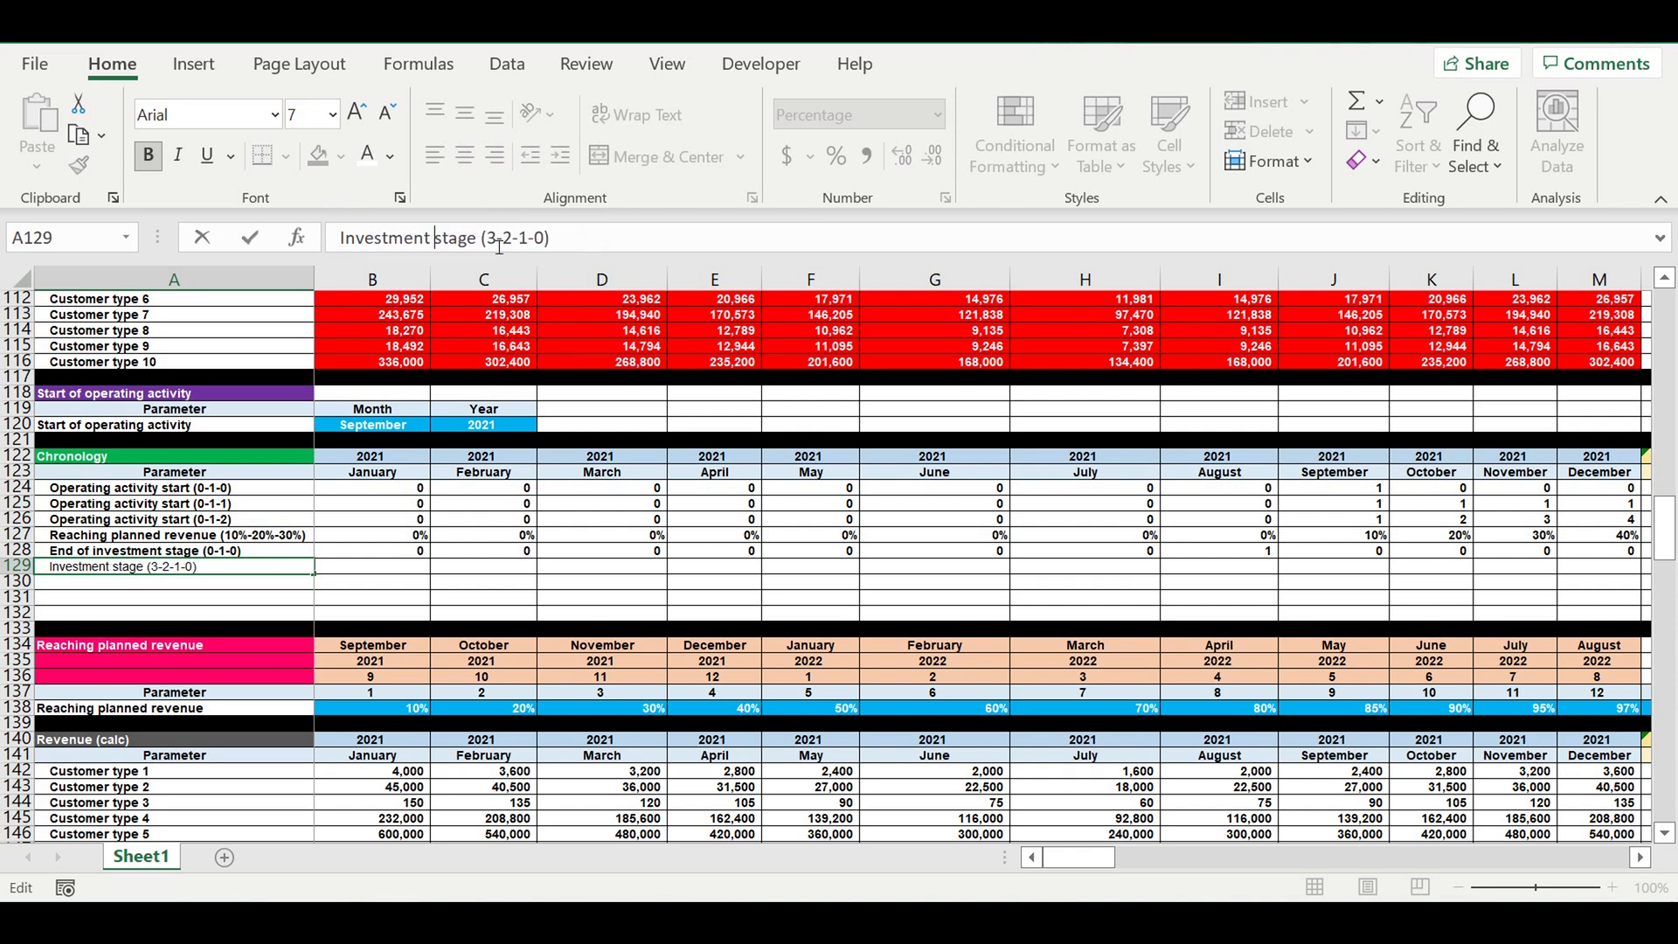
pyautogui.press('Return')
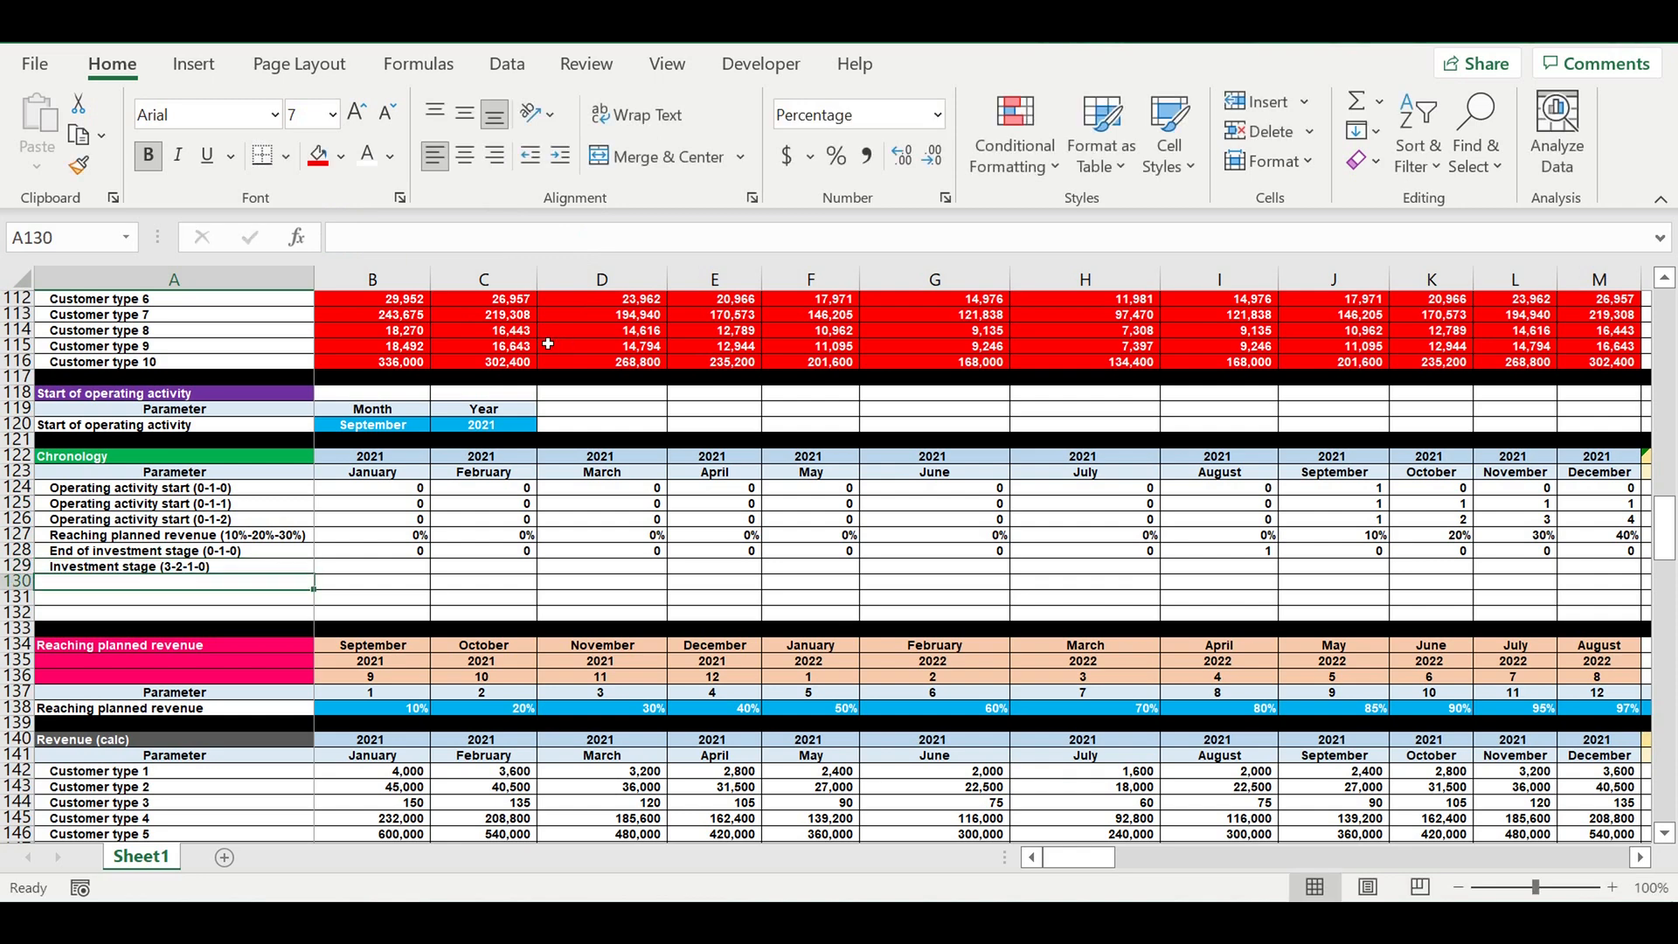
# Link the Investment stage cell for December 2030 (DQ129) to the end-of-investment flag with =DQ128.
pyautogui.moveTo(1075, 858); pyautogui.dragTo(1628, 859)
pyautogui.click(1451, 568)
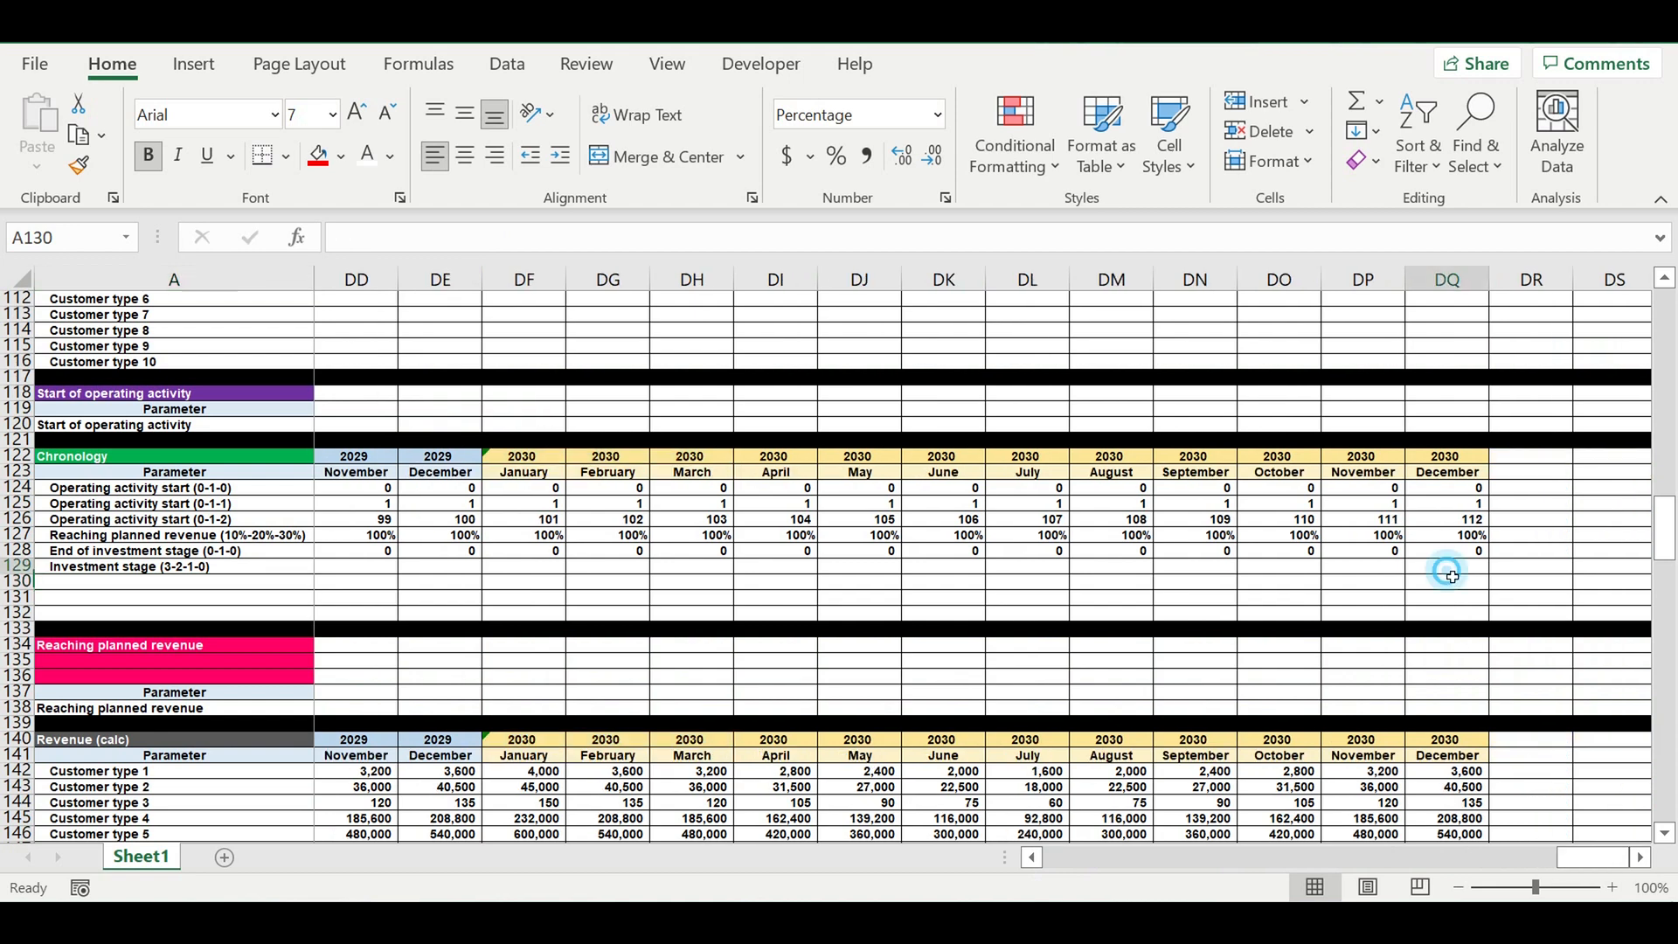
pyautogui.write('=')
pyautogui.click(1455, 554)
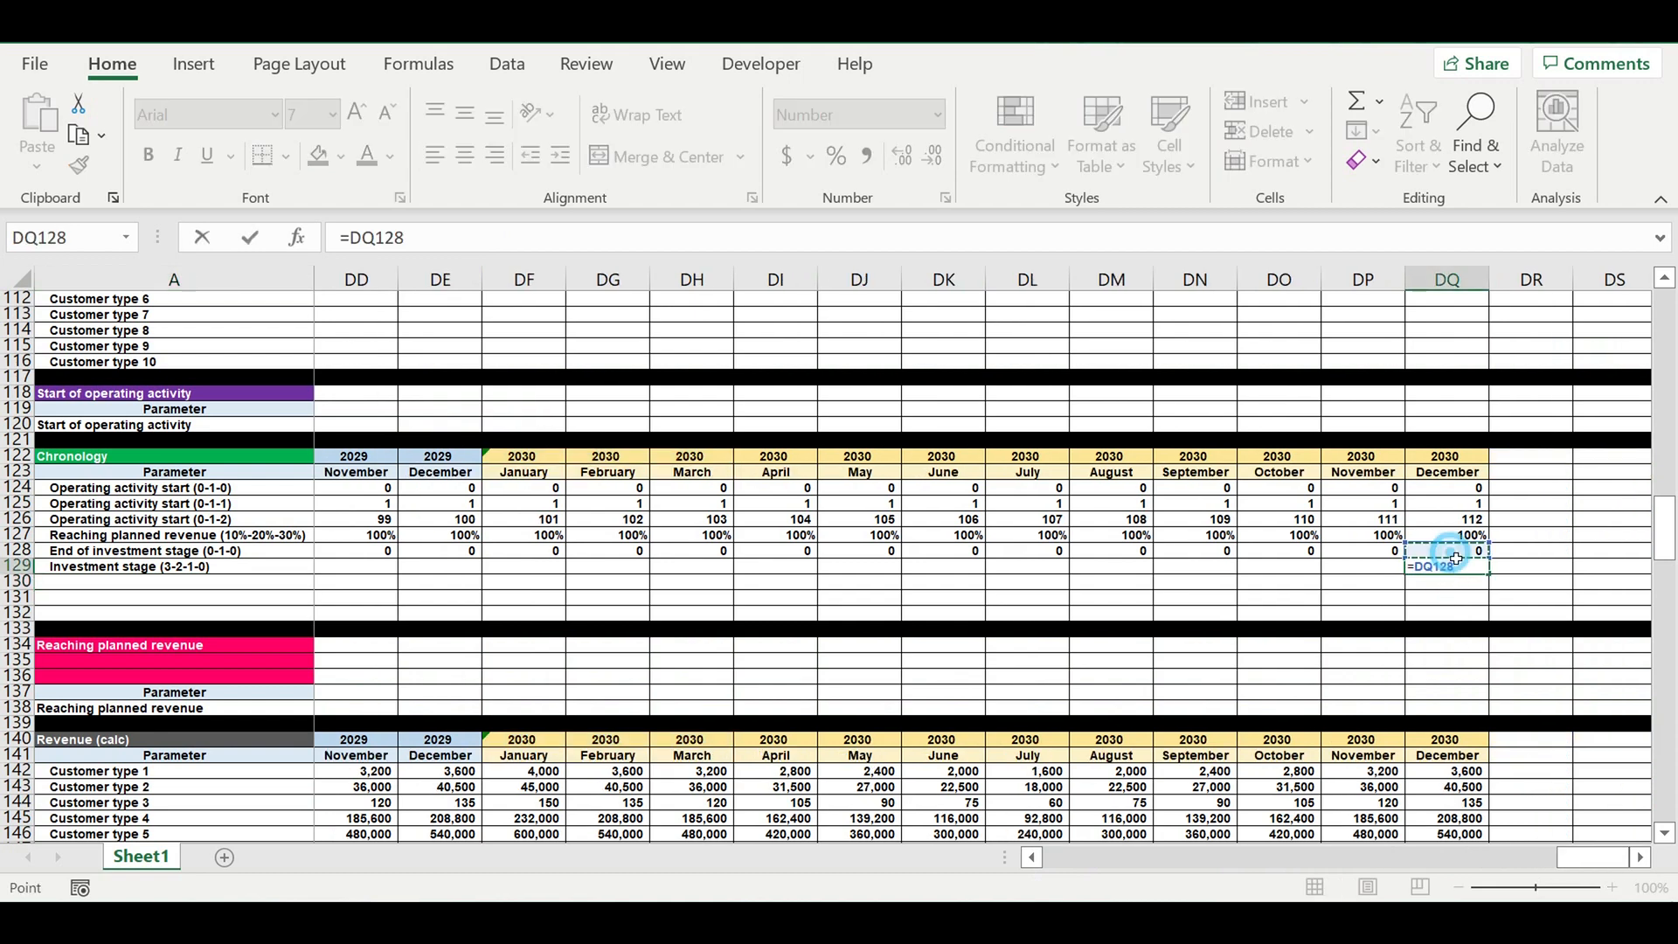
pyautogui.press('Return')
# Begin the November 2030 Investment stage formula in DP129 with =if(and(DQ129=0,DP128=0),0, as its first condition.
pyautogui.click(1372, 570)
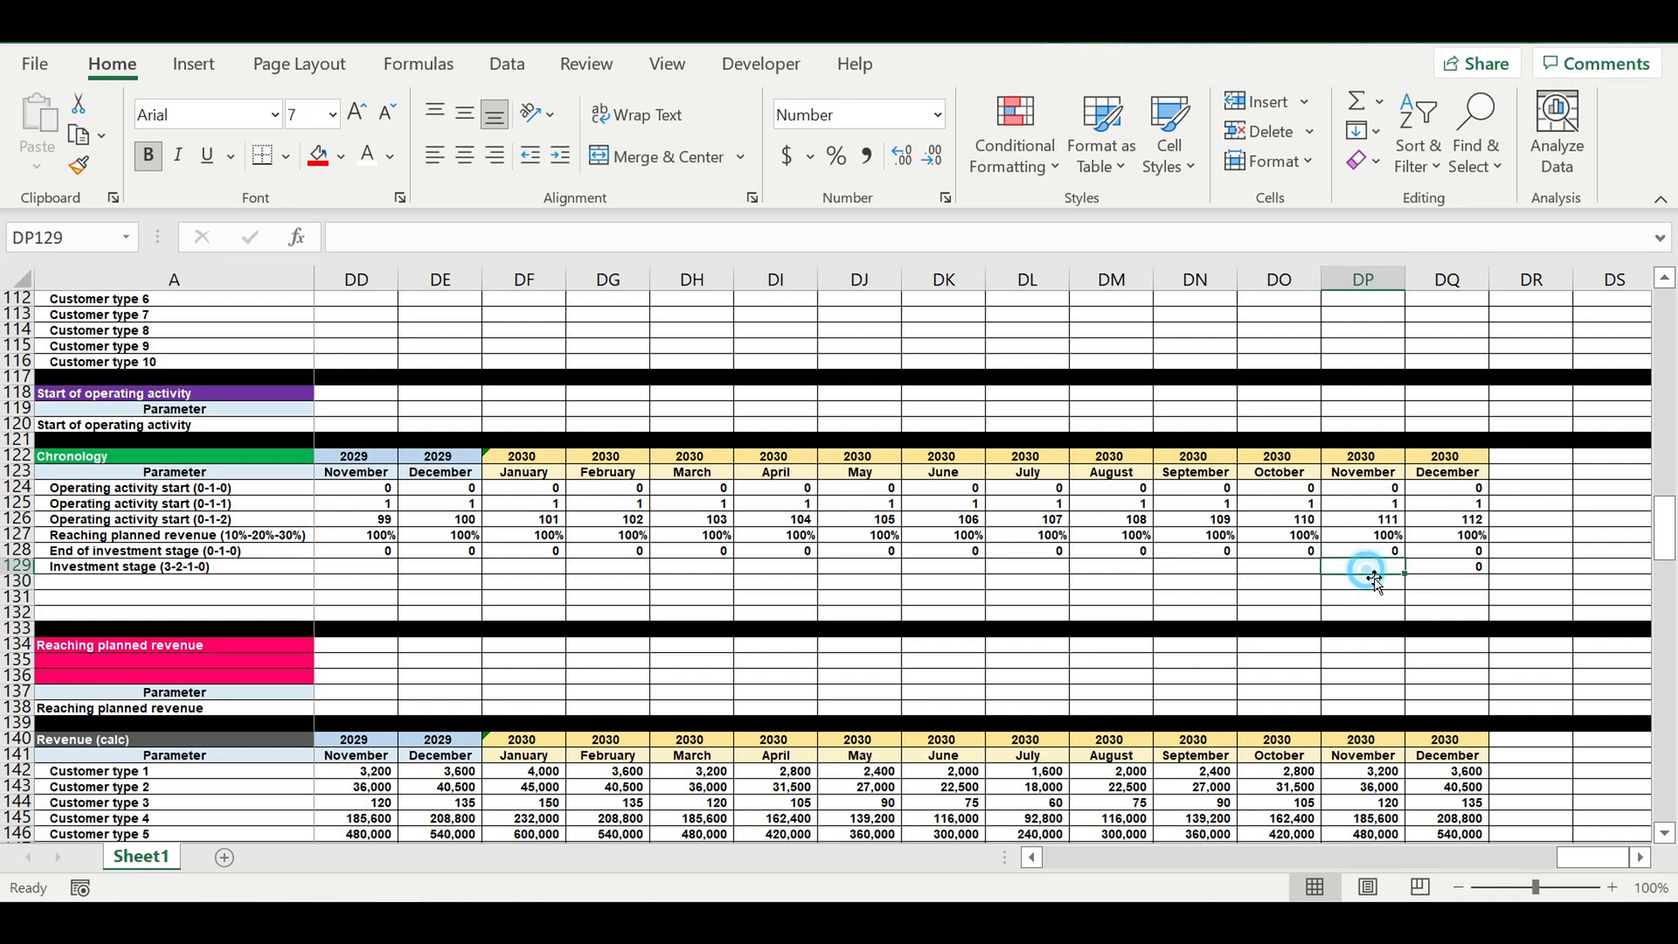
pyautogui.write('=')
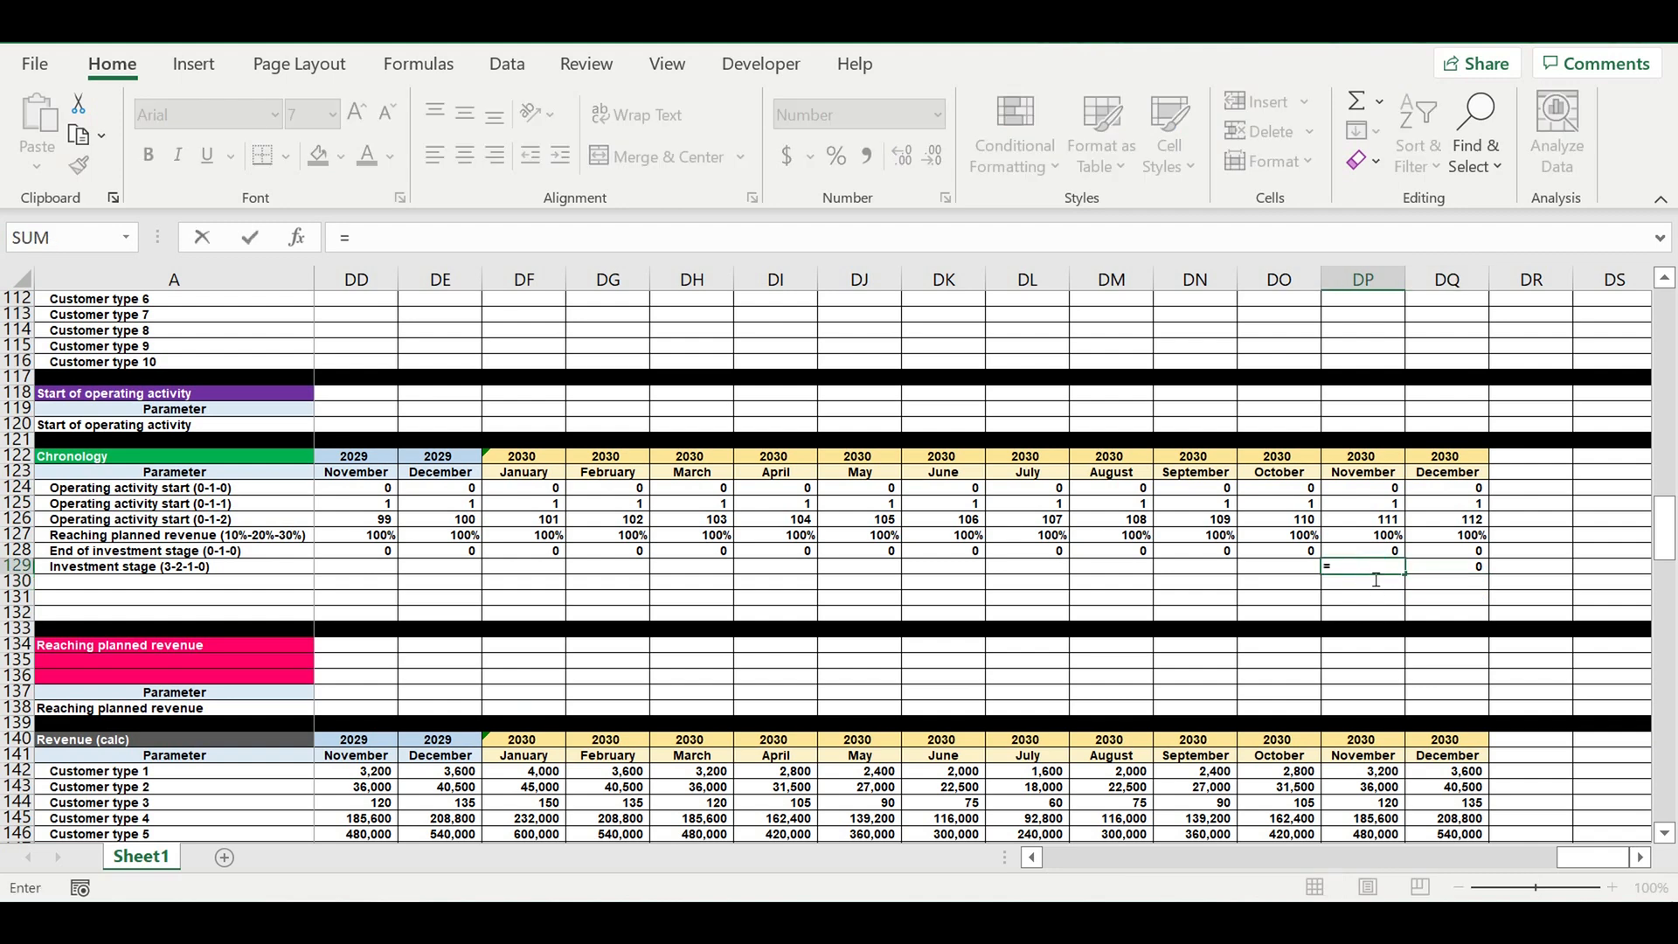
pyautogui.write('if(and(')
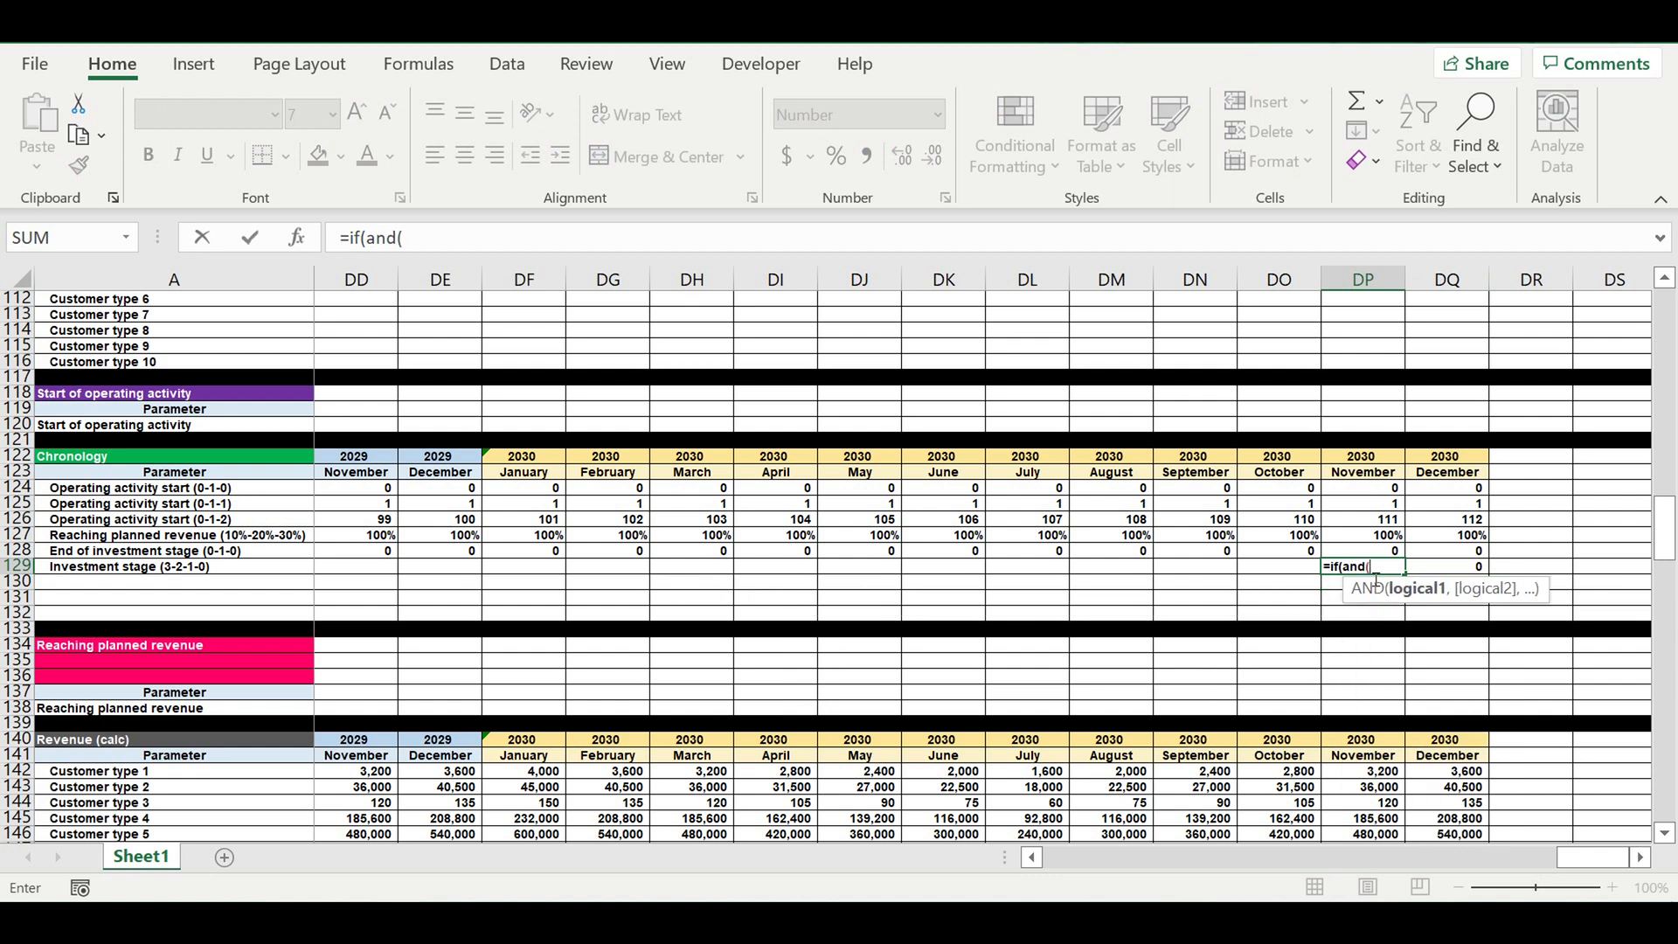
pyautogui.click(1458, 569)
pyautogui.write('=0')
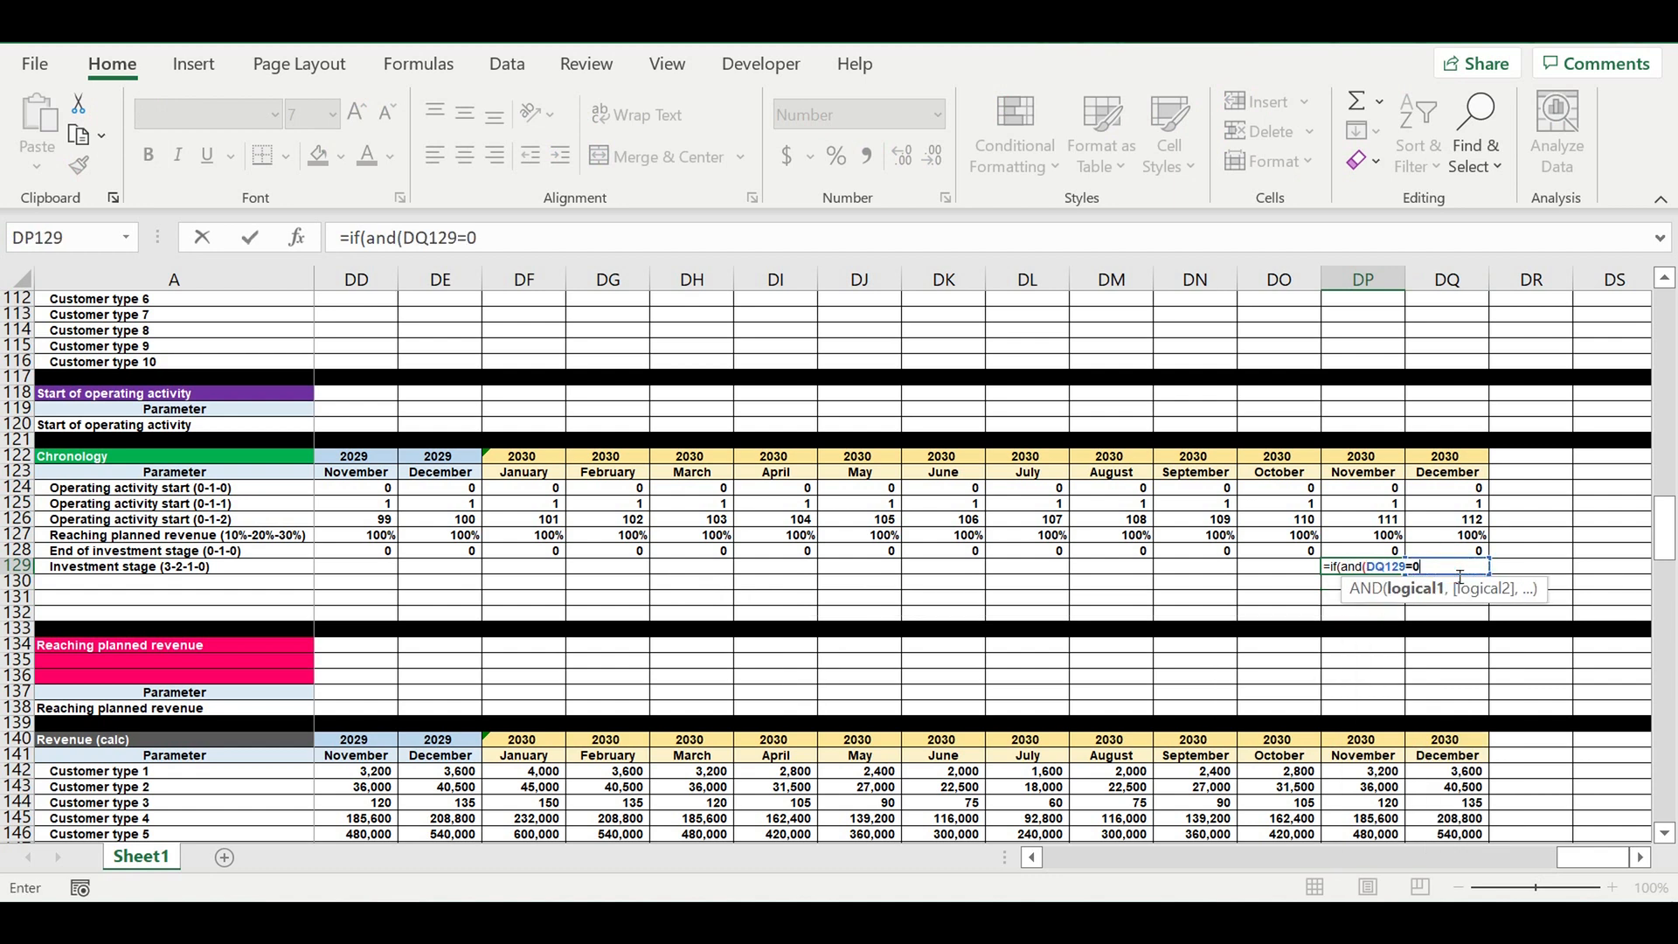
pyautogui.write(',')
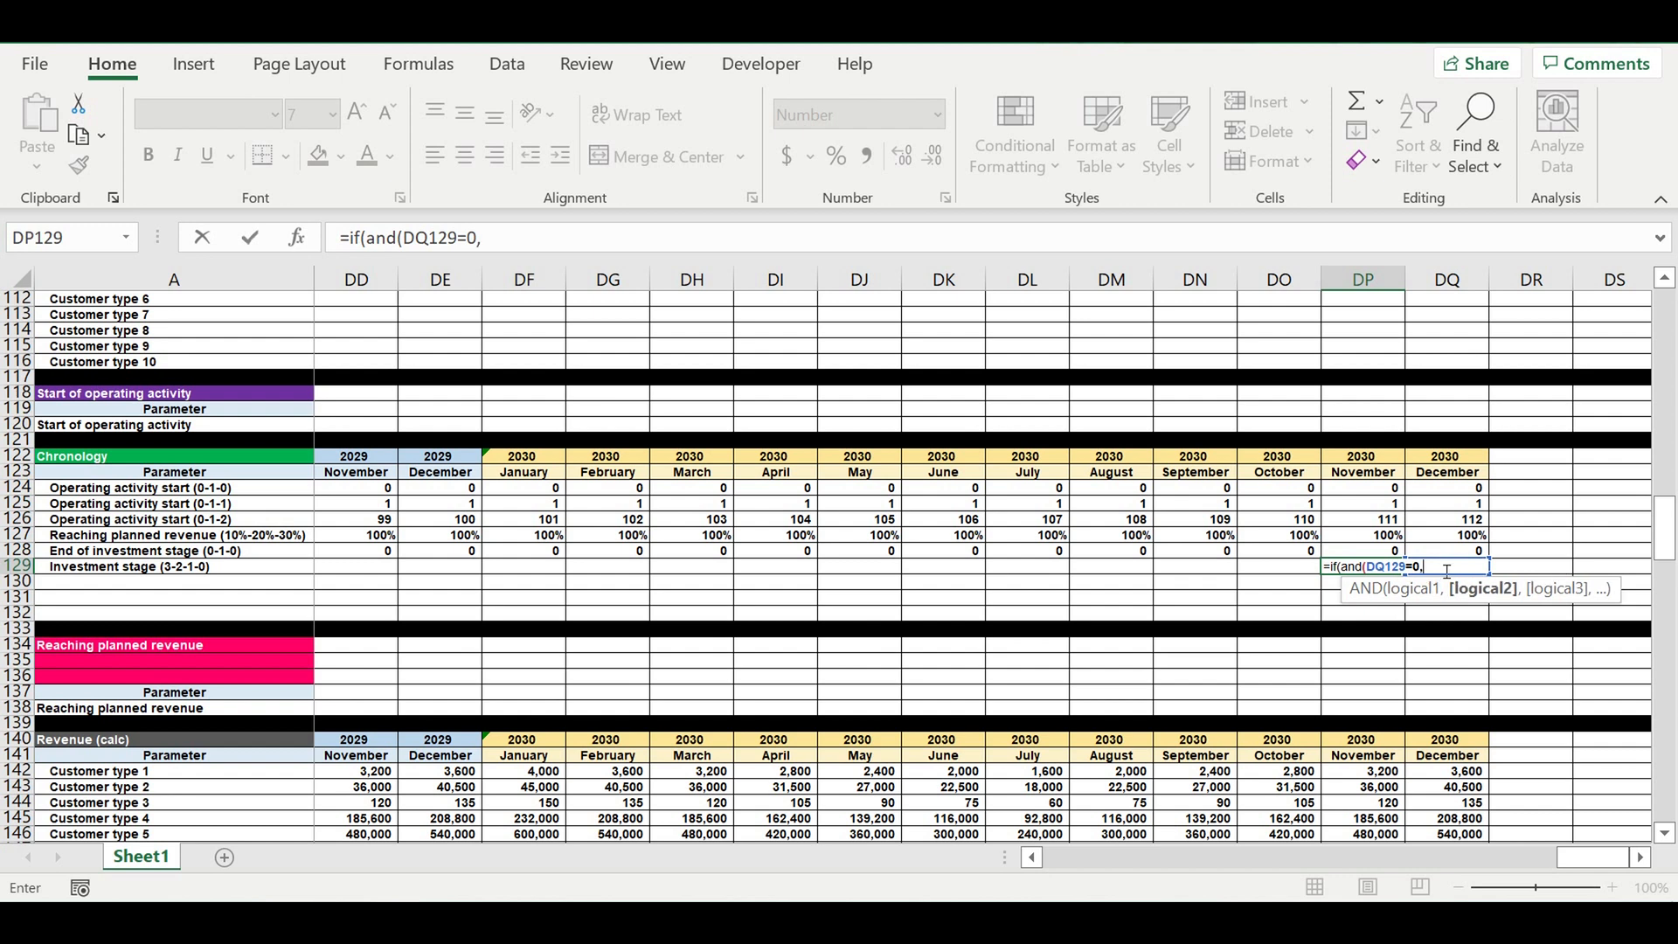
pyautogui.click(1377, 552)
pyautogui.write('=0),0,')
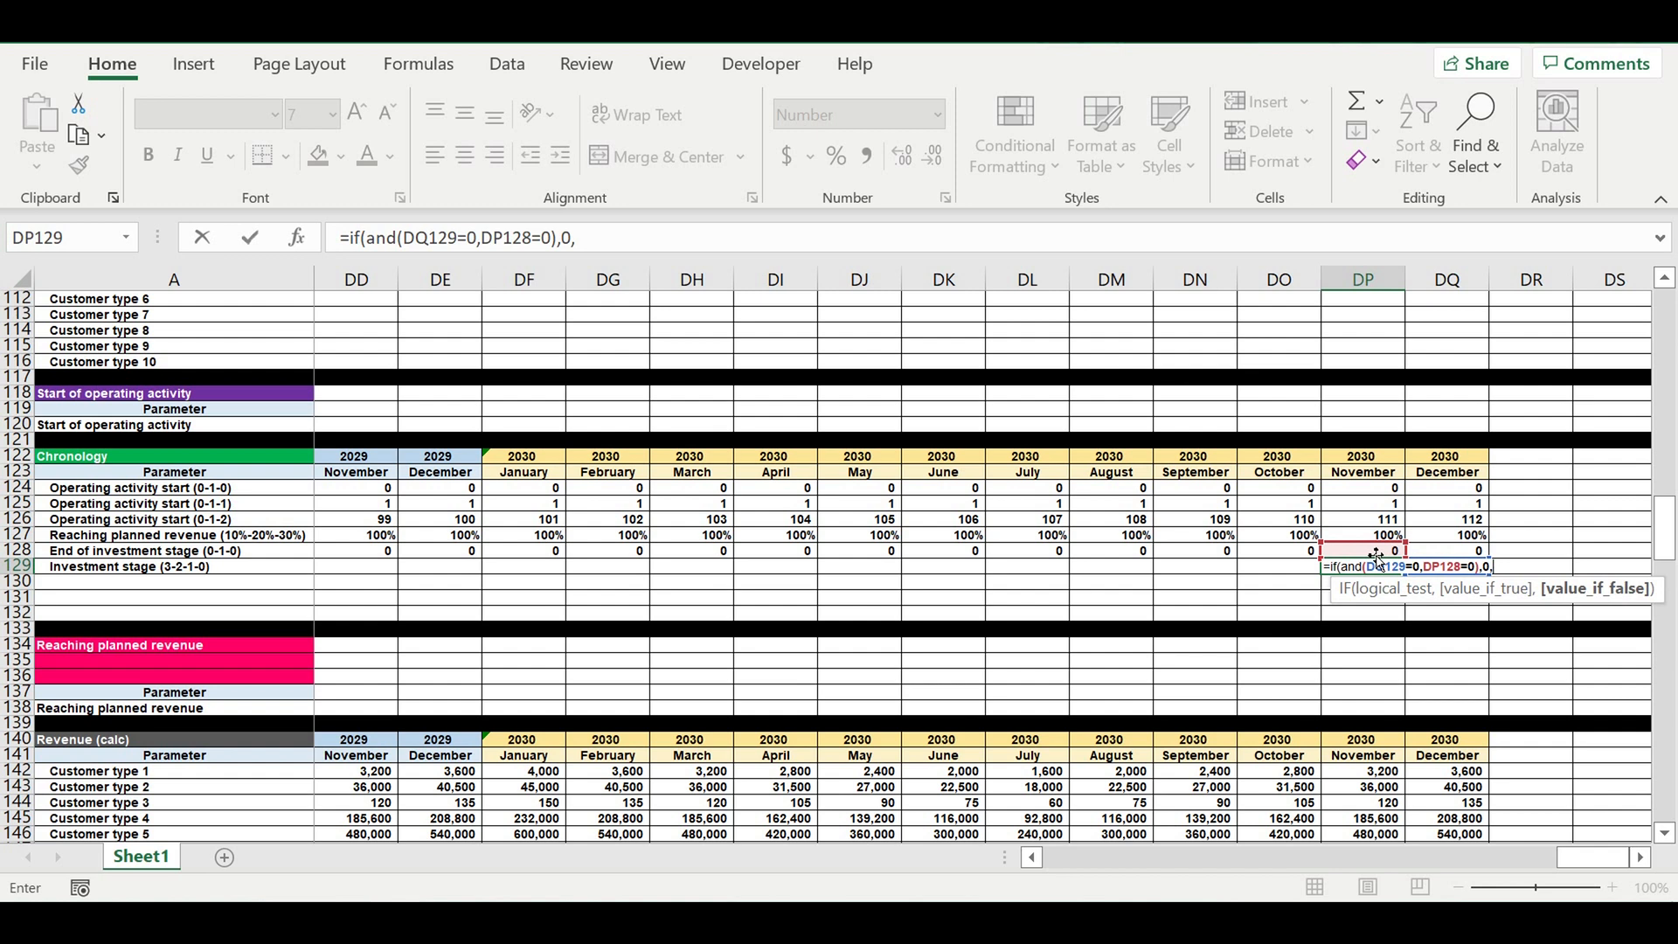
# Duplicate the IF condition as a nested one in DP129, testing DP128>0 and returning 1.
pyautogui.click(619, 236)
pyautogui.moveTo(549, 246); pyautogui.dragTo(363, 242)
pyautogui.hotkey('ctrl', 'c')
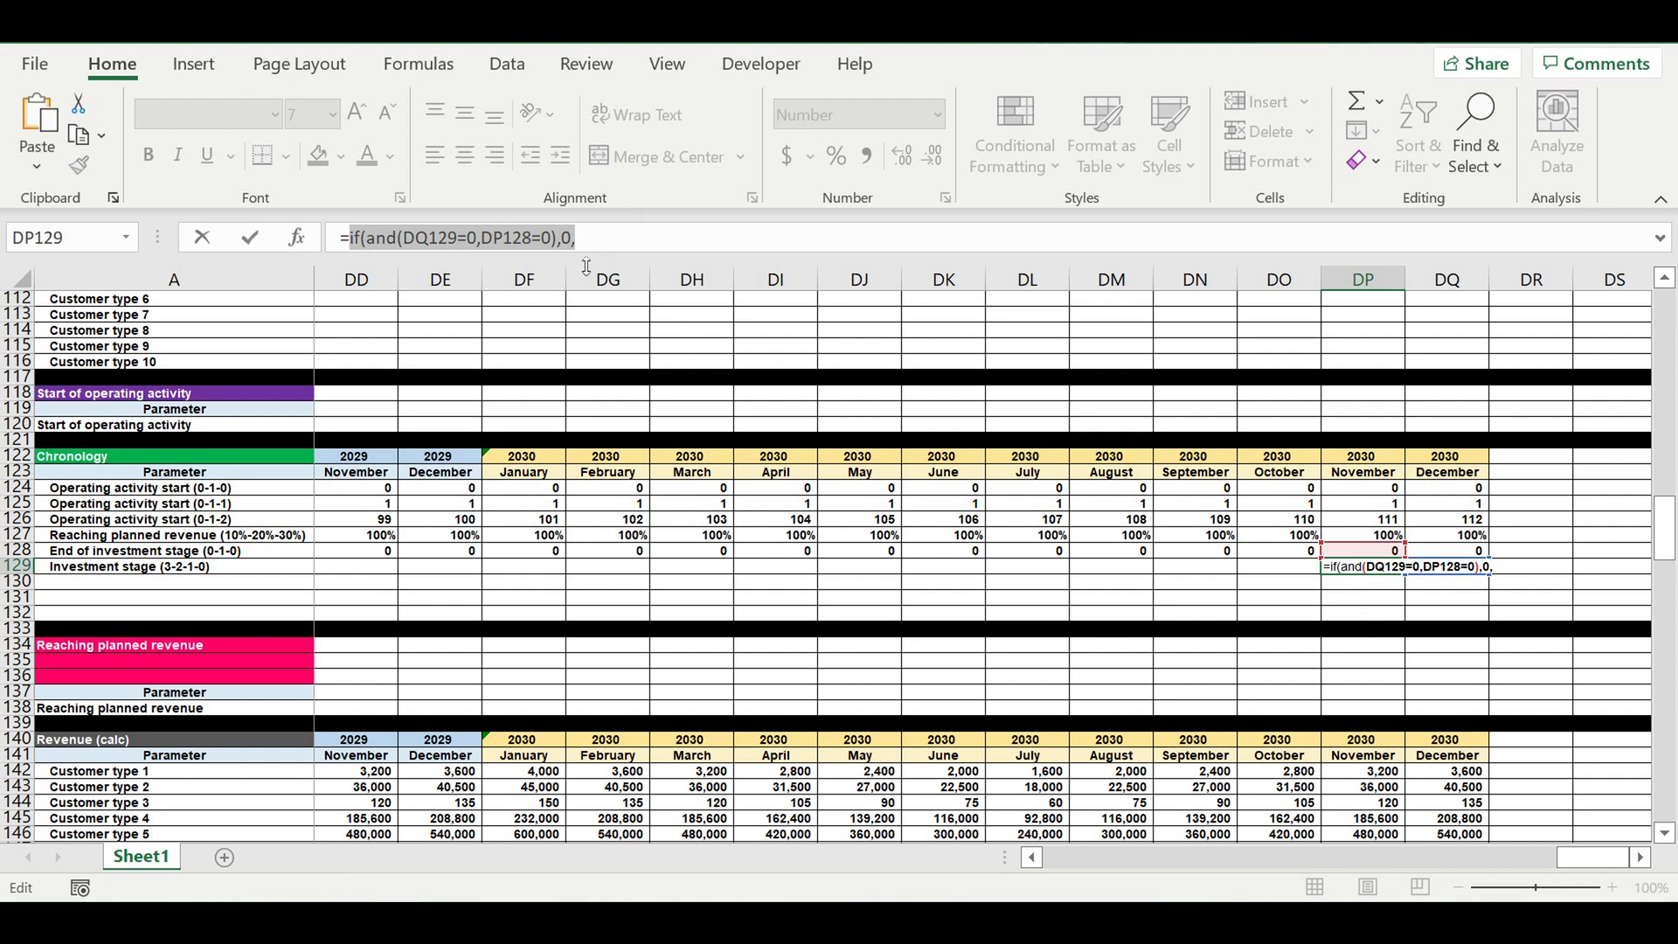
pyautogui.click(599, 237)
pyautogui.hotkey('ctrl', 'v')
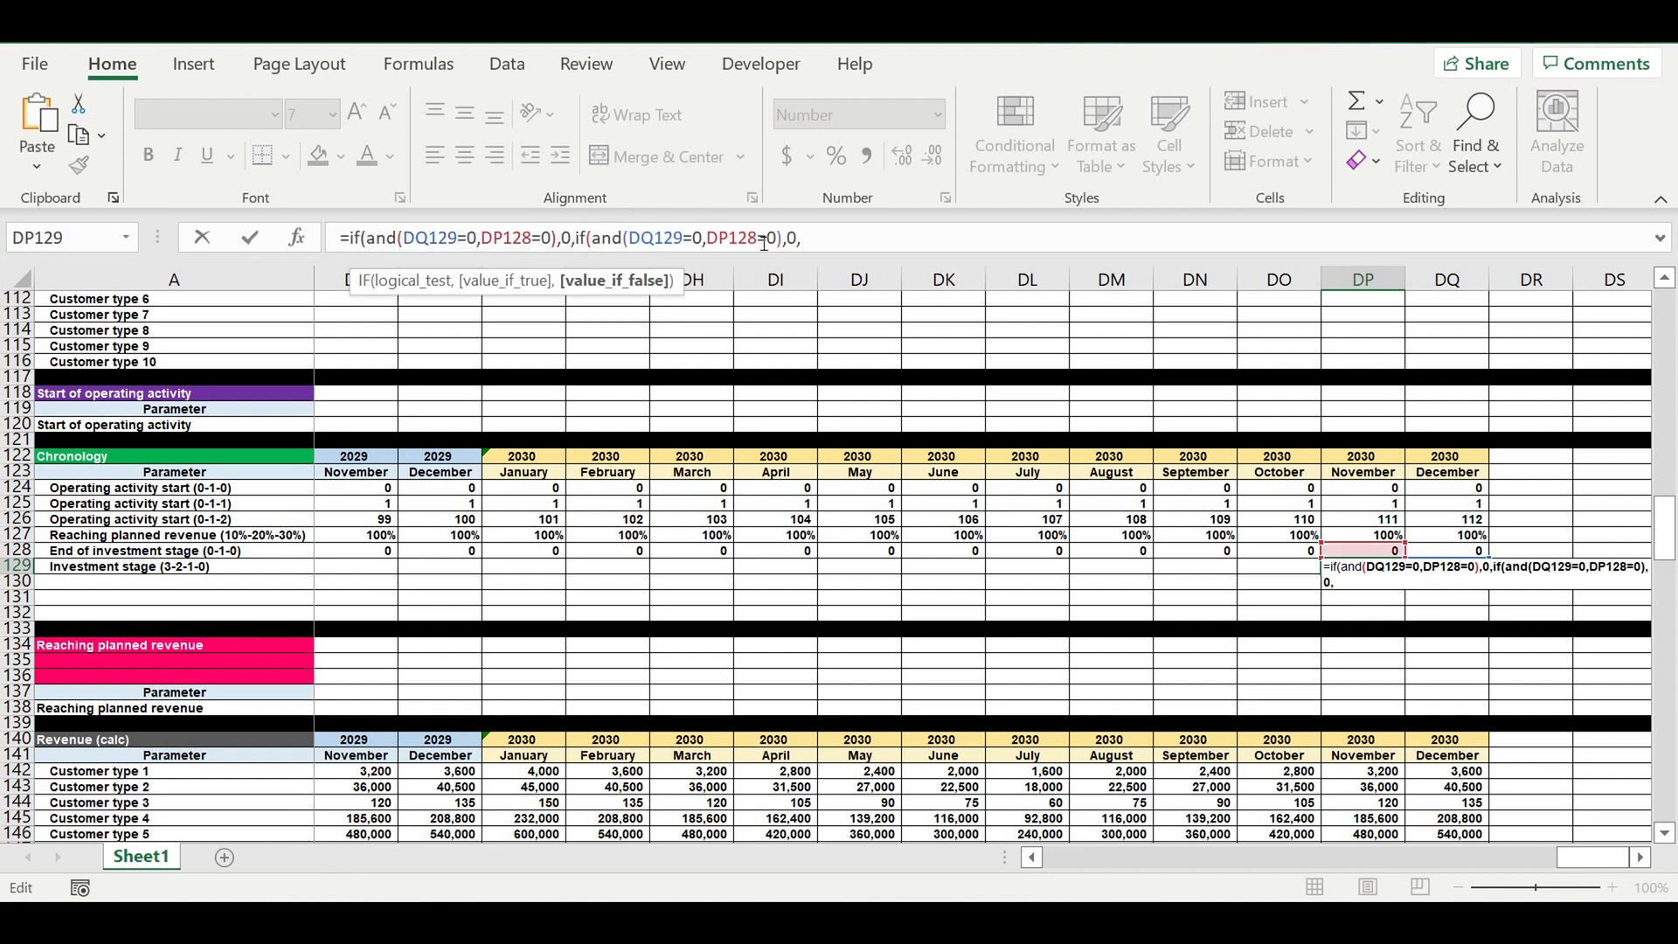
pyautogui.moveTo(757, 238); pyautogui.dragTo(769, 243)
pyautogui.write('>')
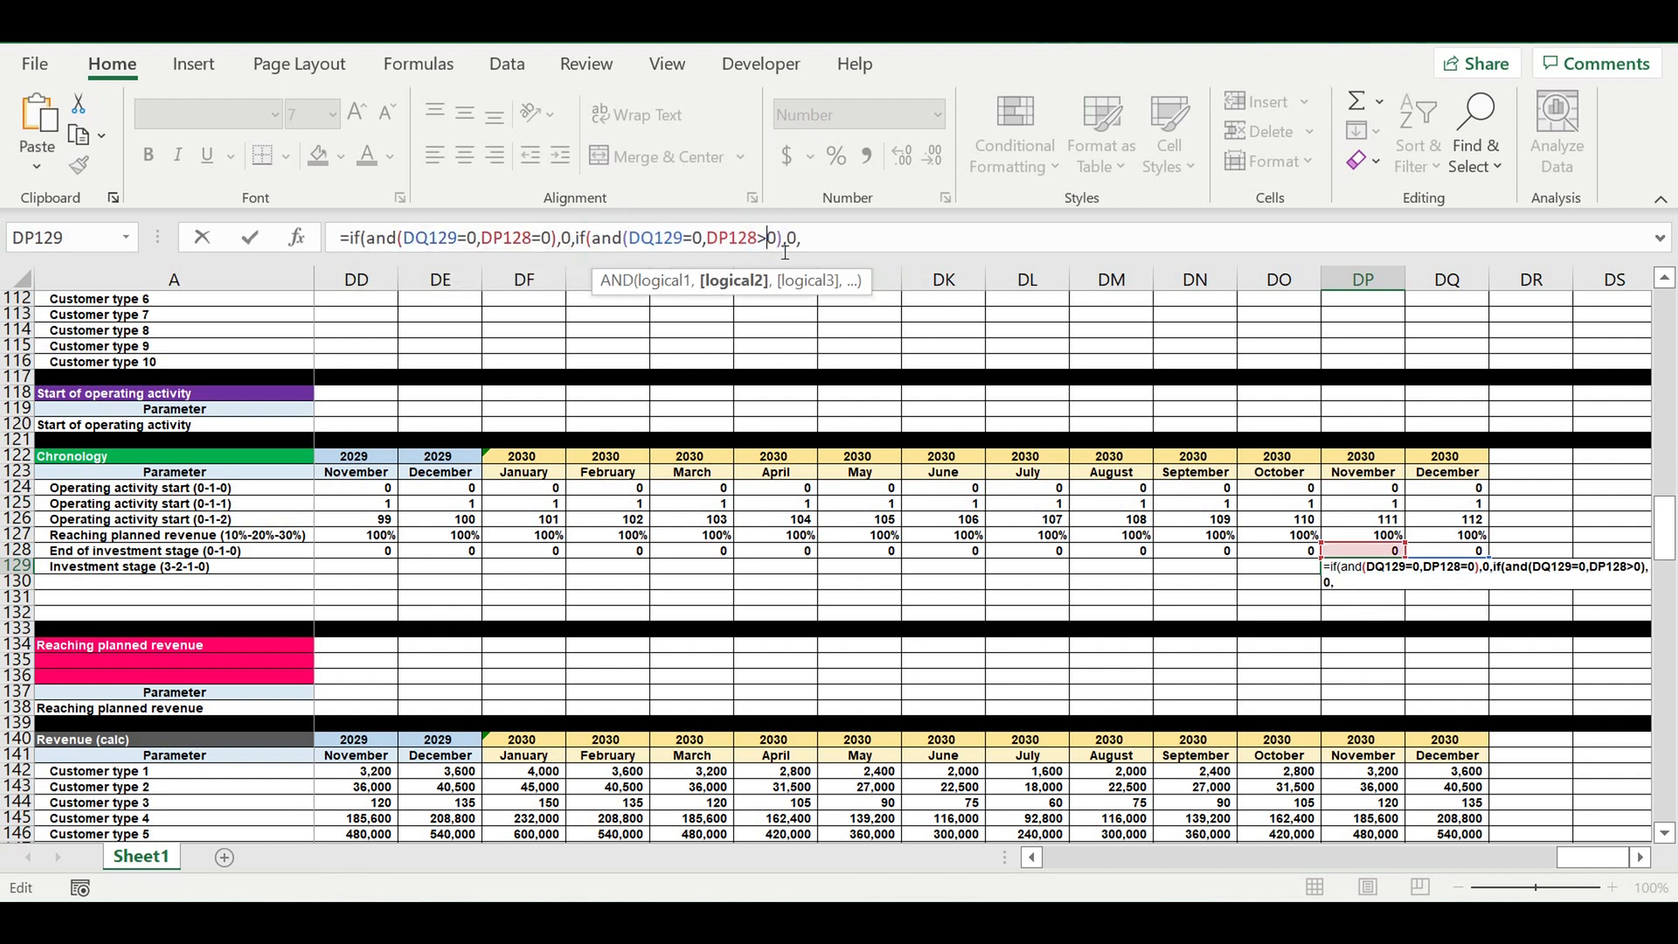
pyautogui.doubleClick(798, 242)
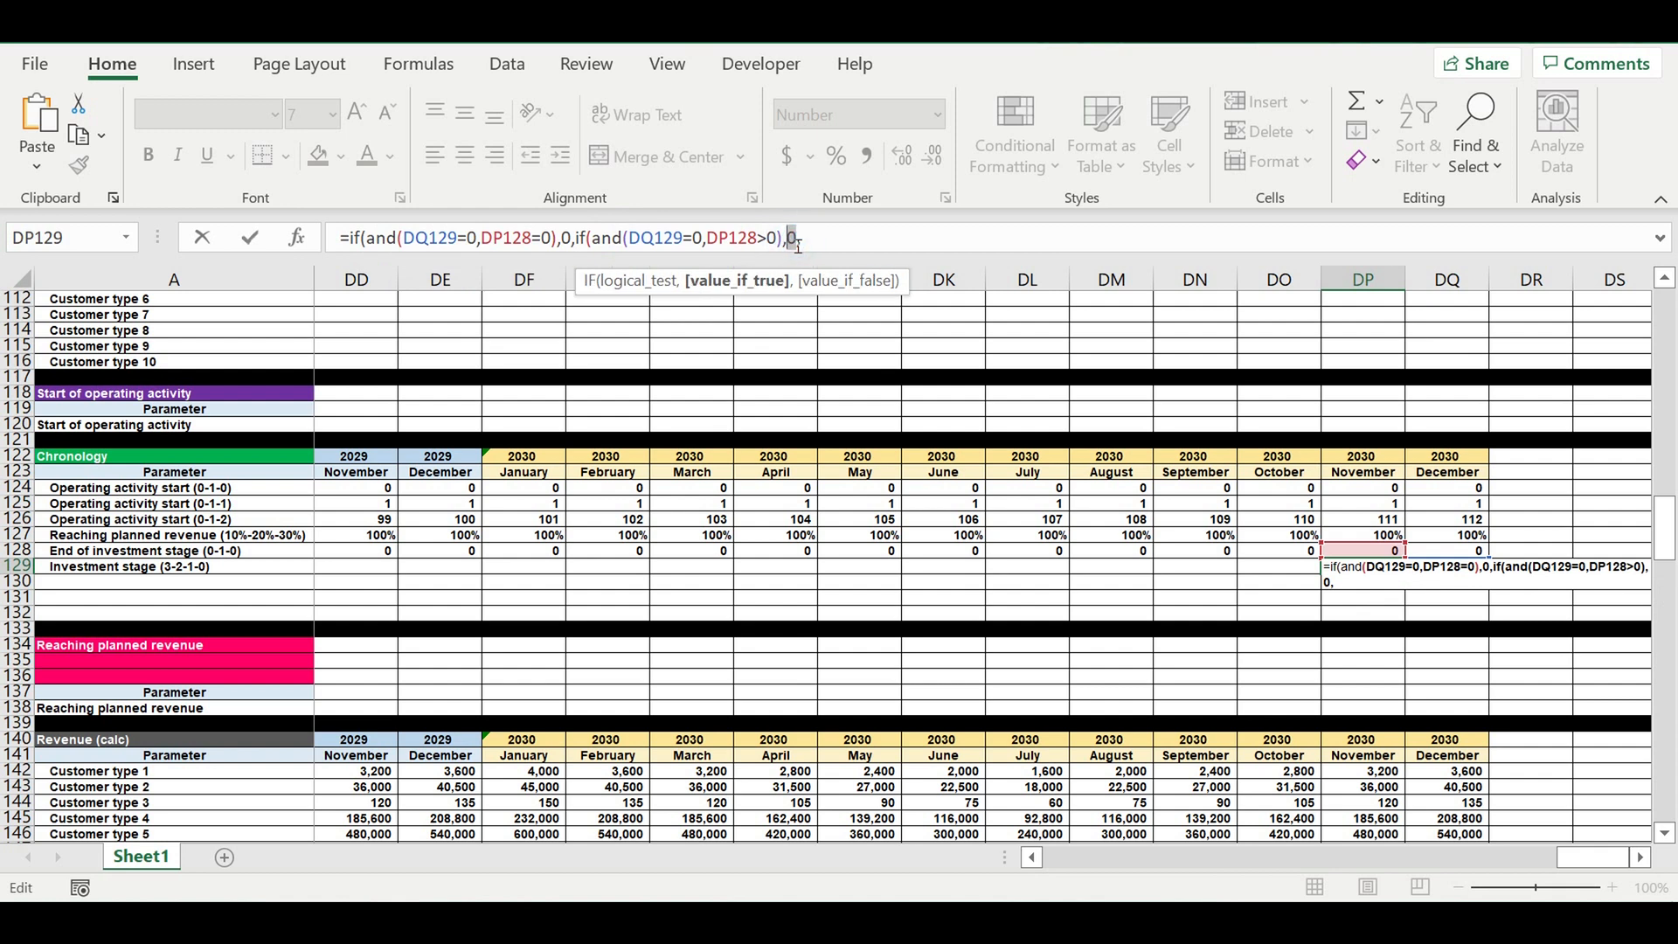
pyautogui.write('1')
pyautogui.click(835, 251)
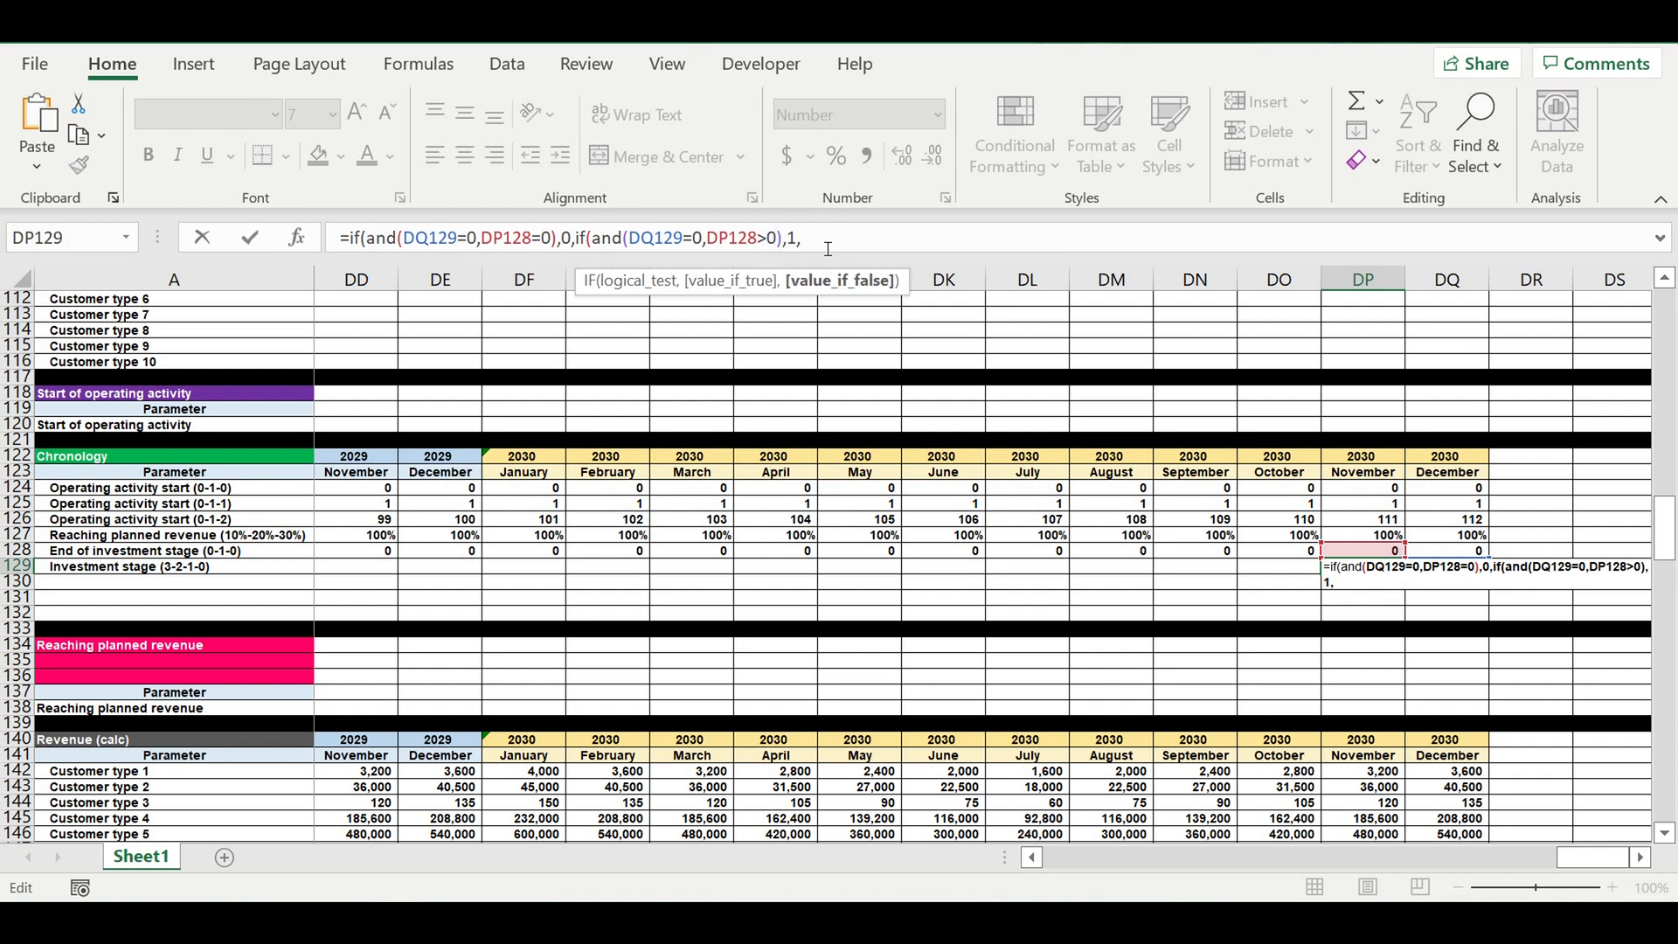
# Complete the DP129 formula with DQ129+1 as the final false value, close both brackets and commit it.
pyautogui.moveTo(628, 239); pyautogui.dragTo(691, 243)
pyautogui.hotkey('ctrl', 'c')
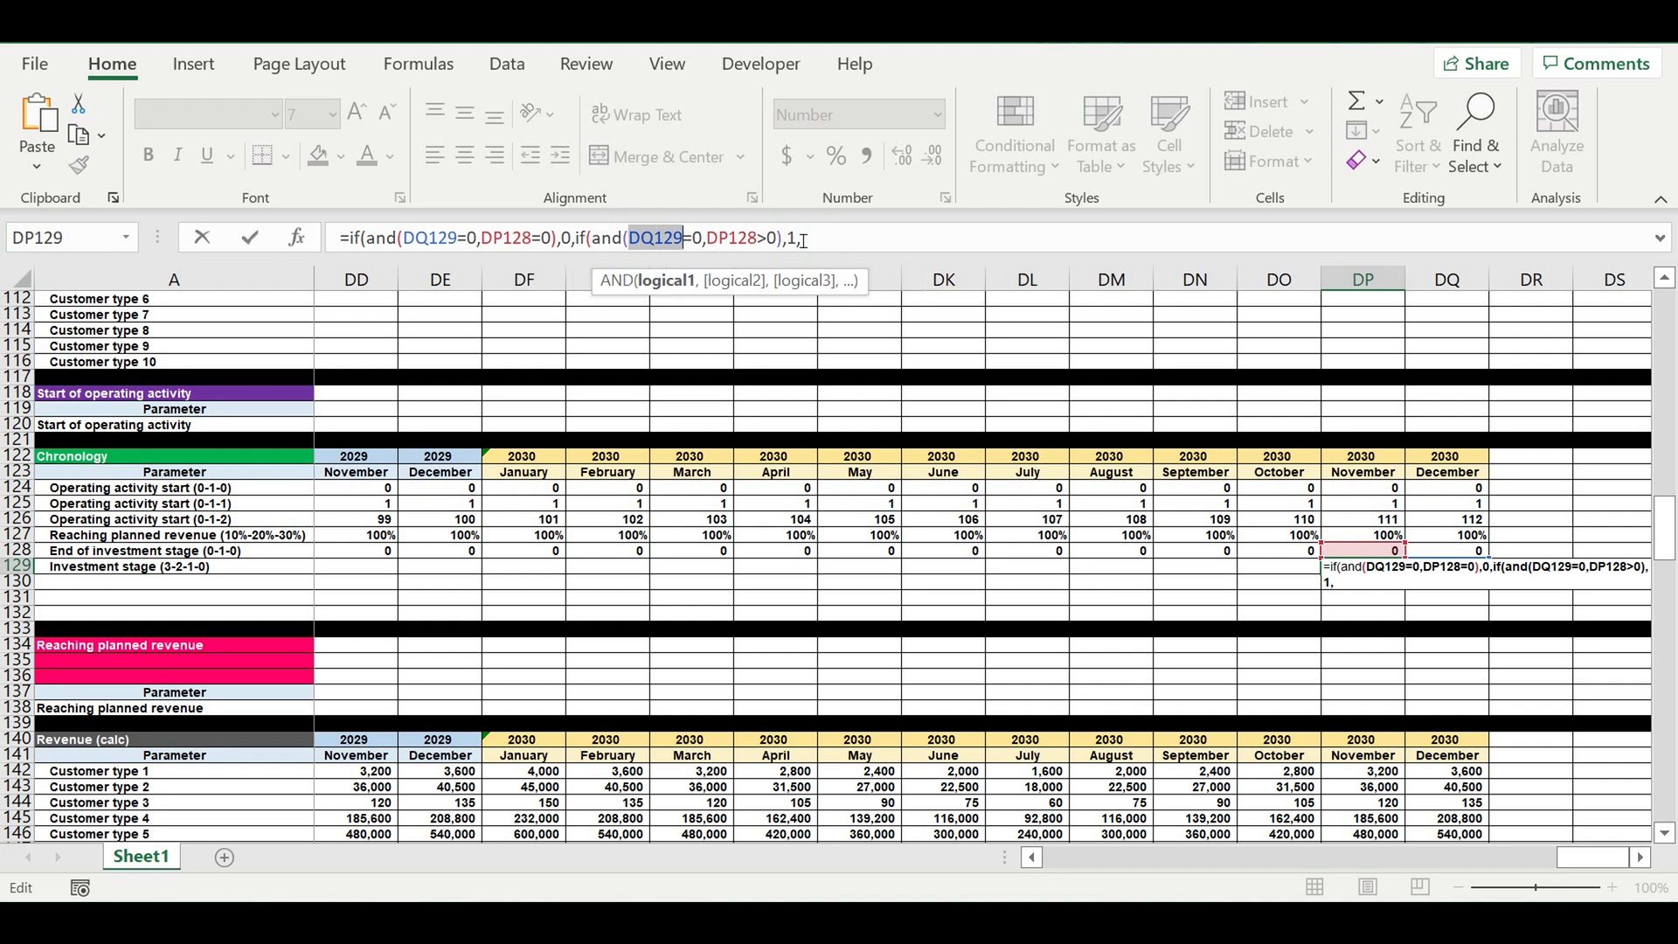
pyautogui.click(803, 239)
pyautogui.hotkey('ctrl', 'v')
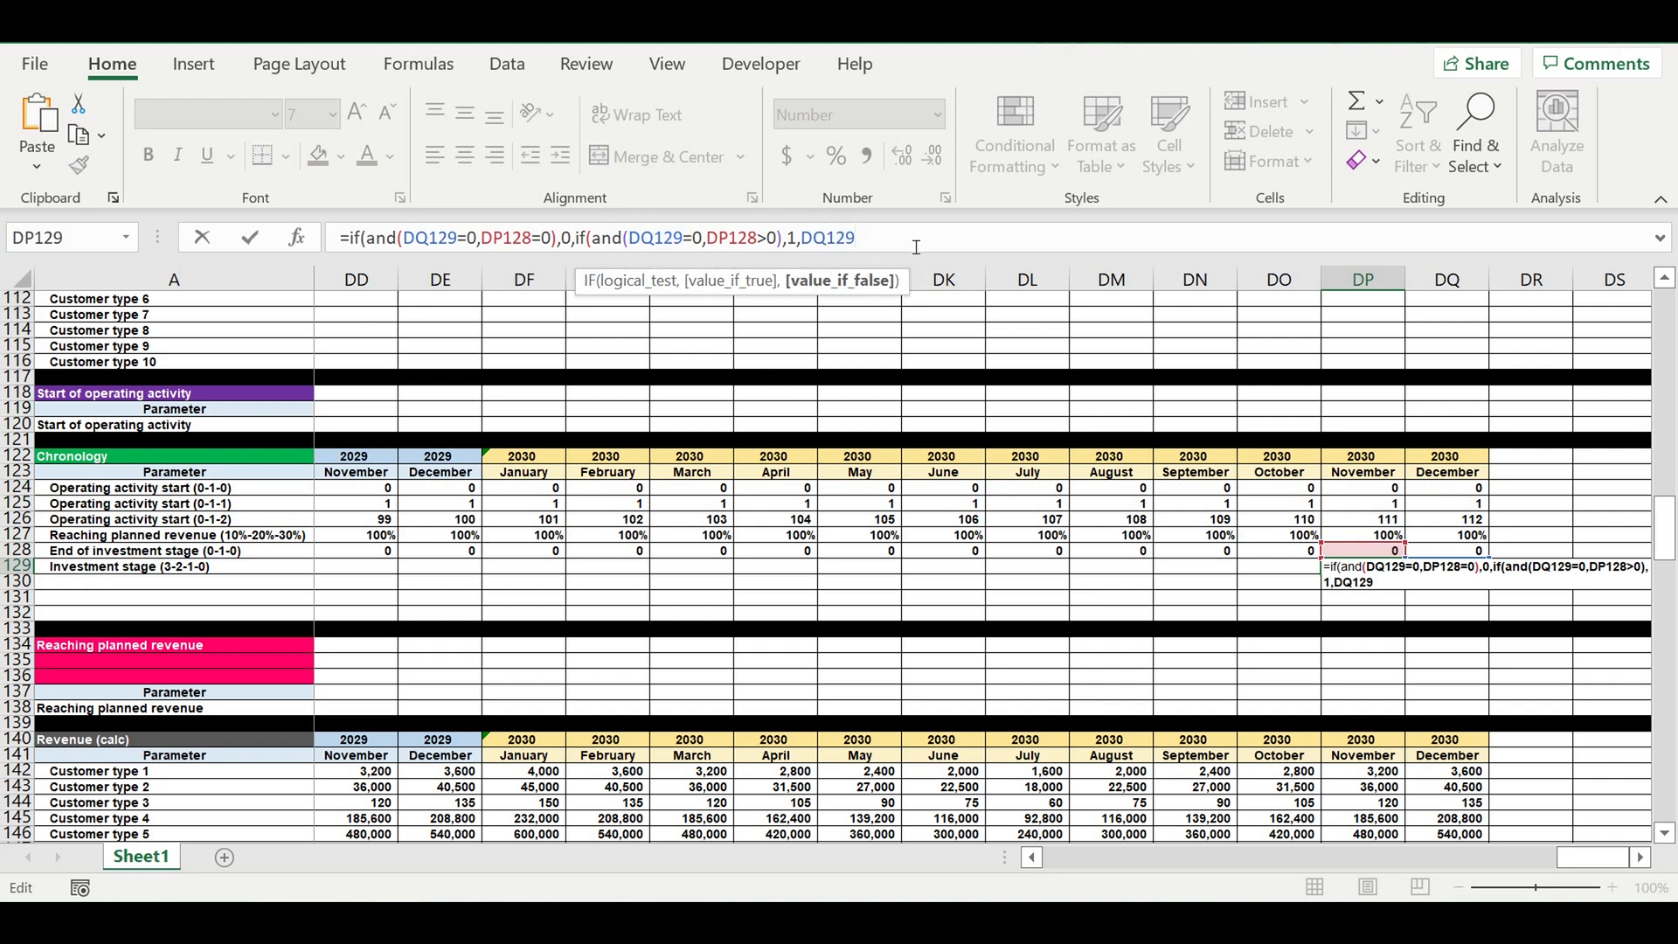
pyautogui.write('+1))')
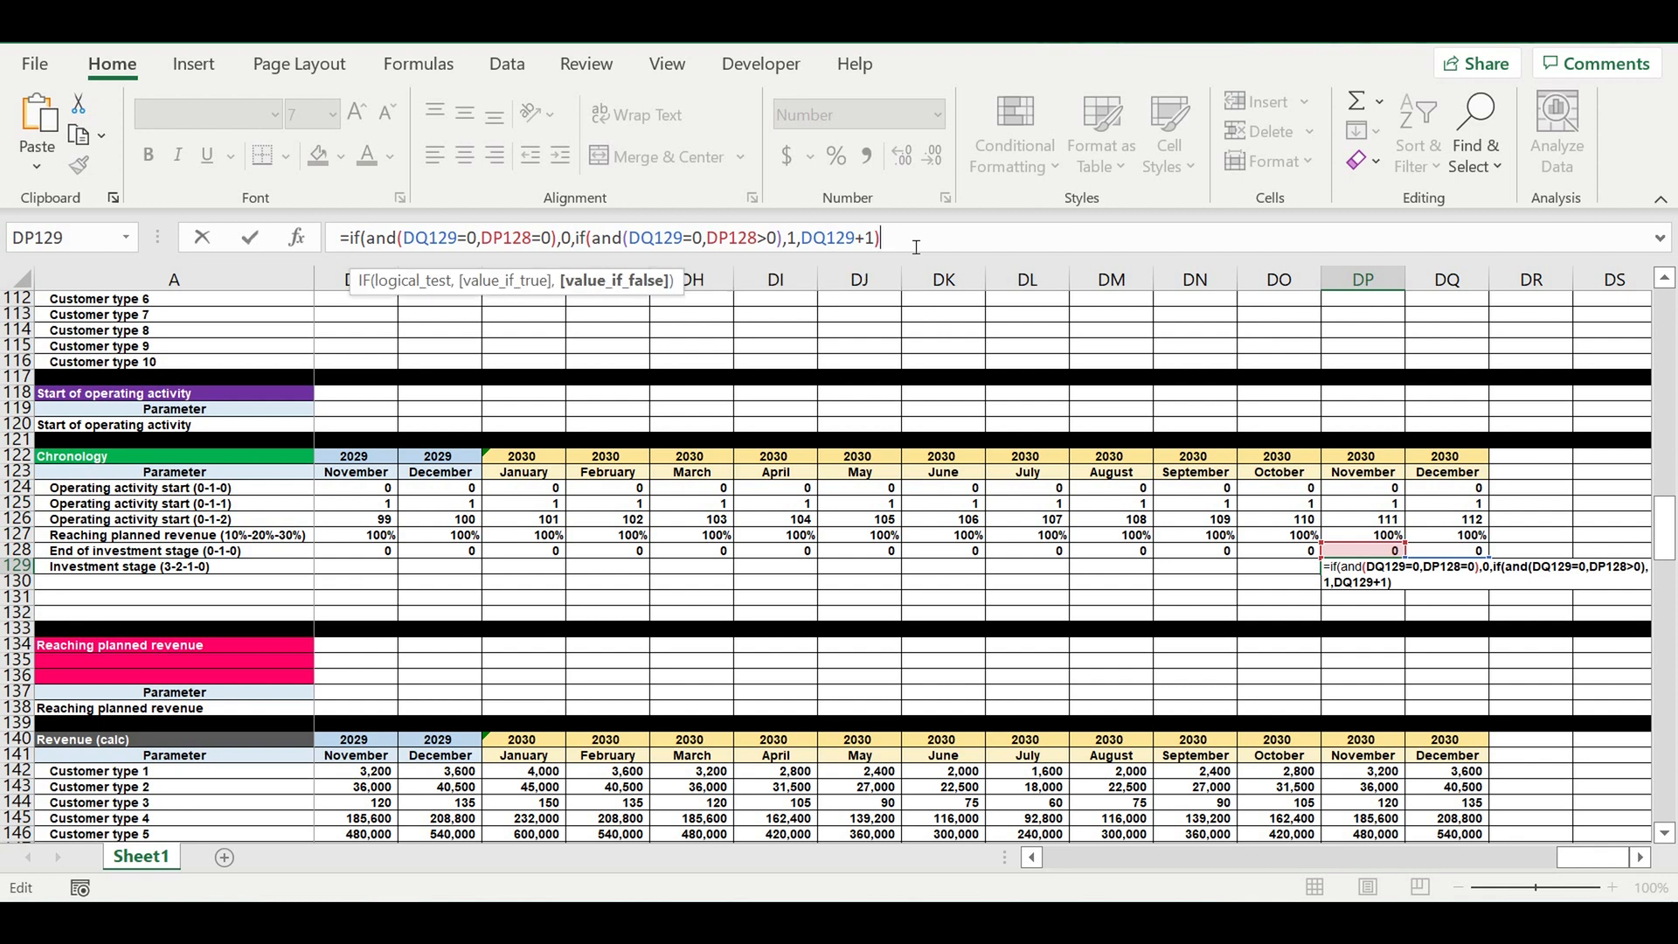
pyautogui.press('Return')
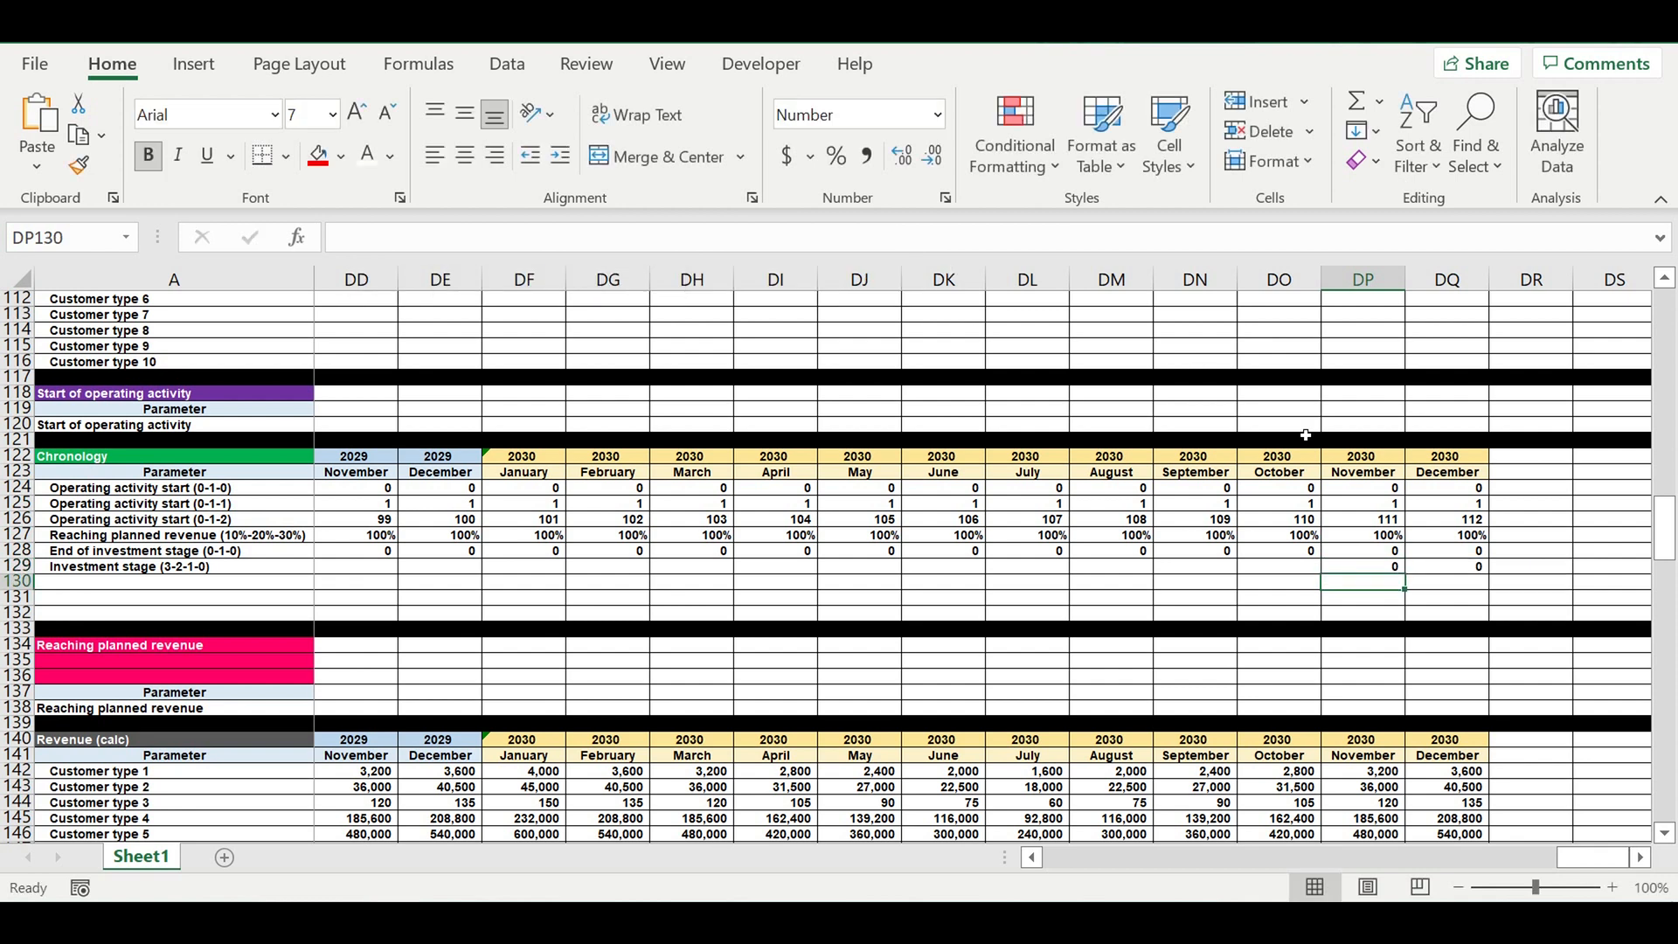
# Fill the DP129 formula back along the Investment stage row to January 2021 in B129 and check the countdown.
pyautogui.click(1375, 565)
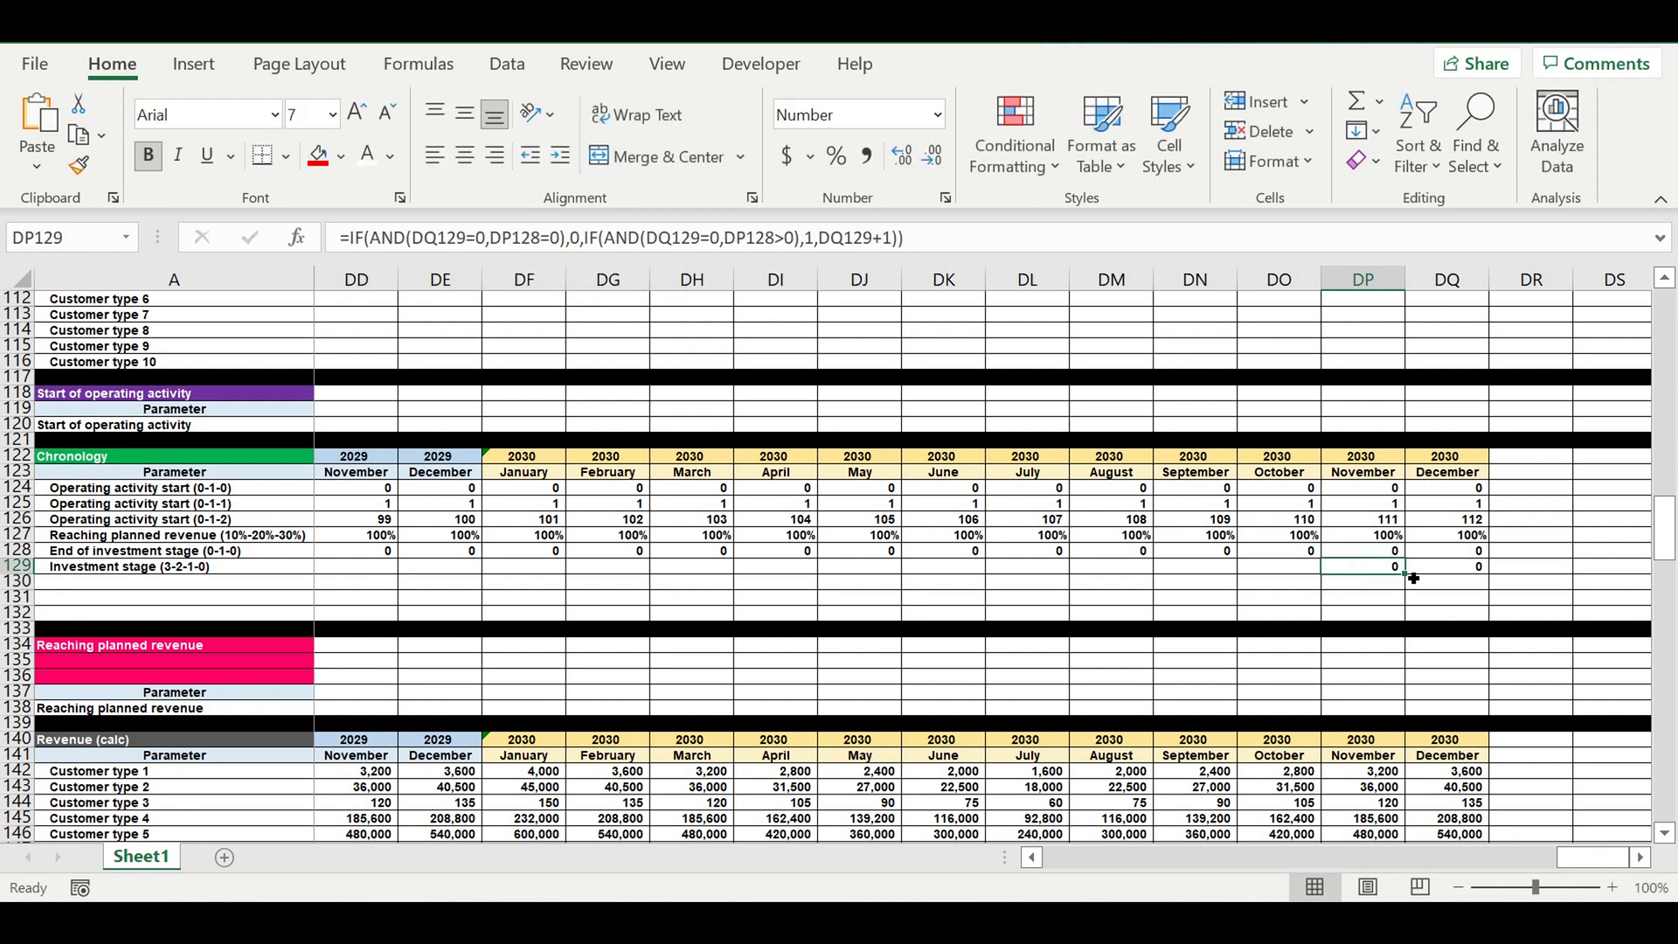
pyautogui.moveTo(1414, 577); pyautogui.dragTo(340, 566)
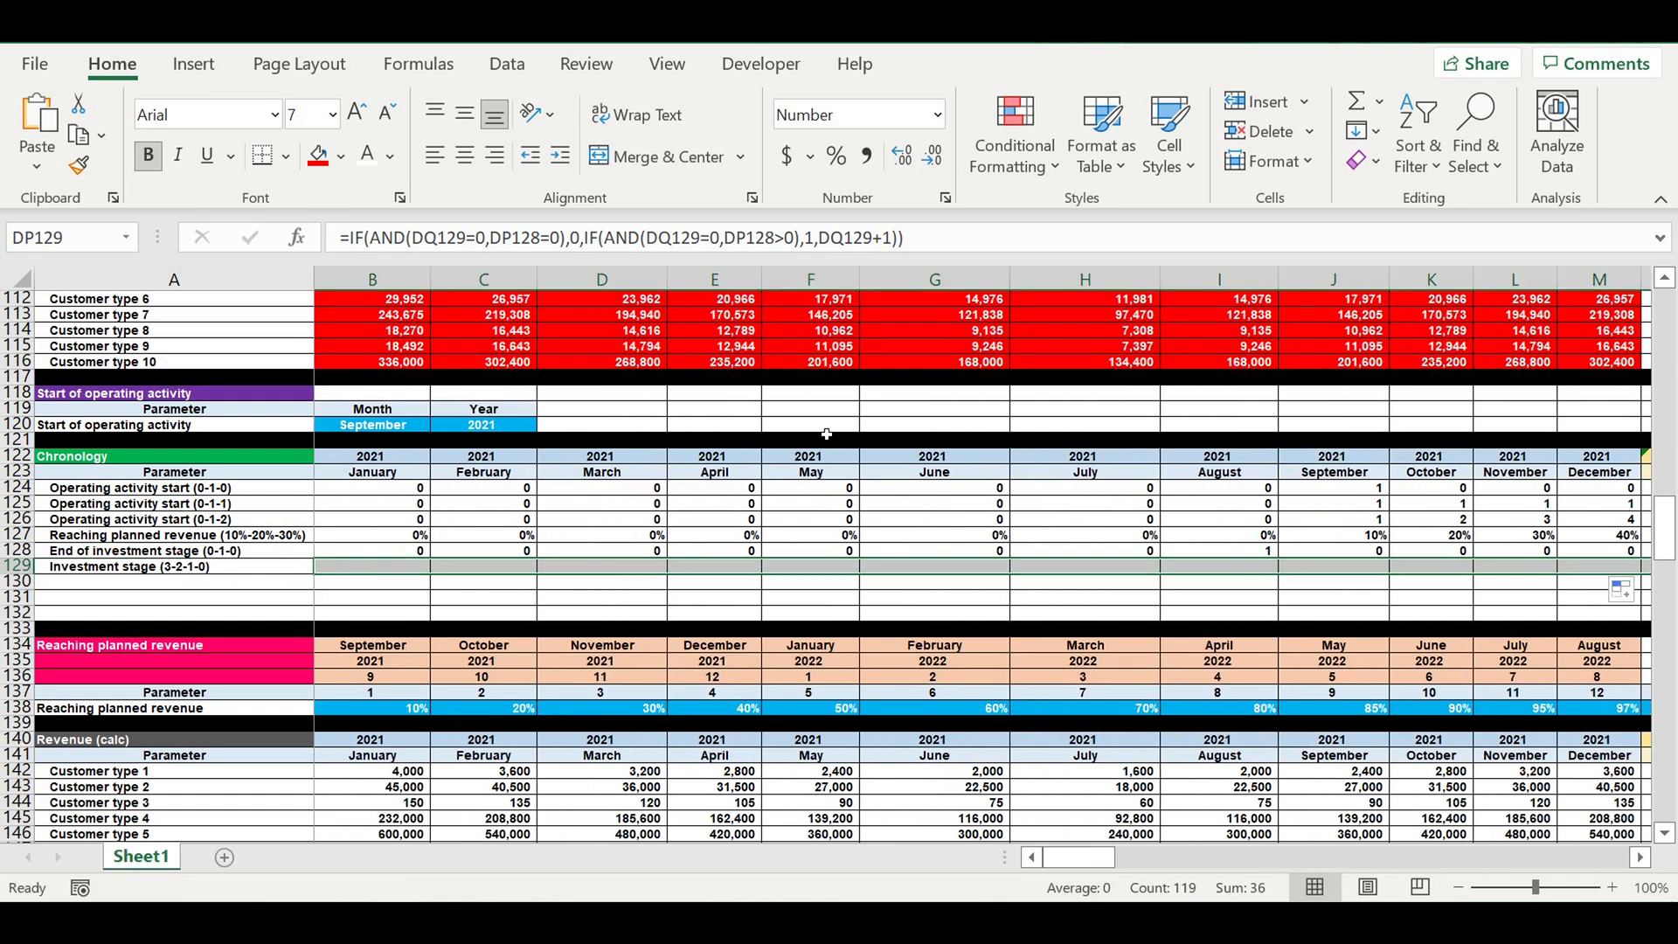
pyautogui.click(999, 582)
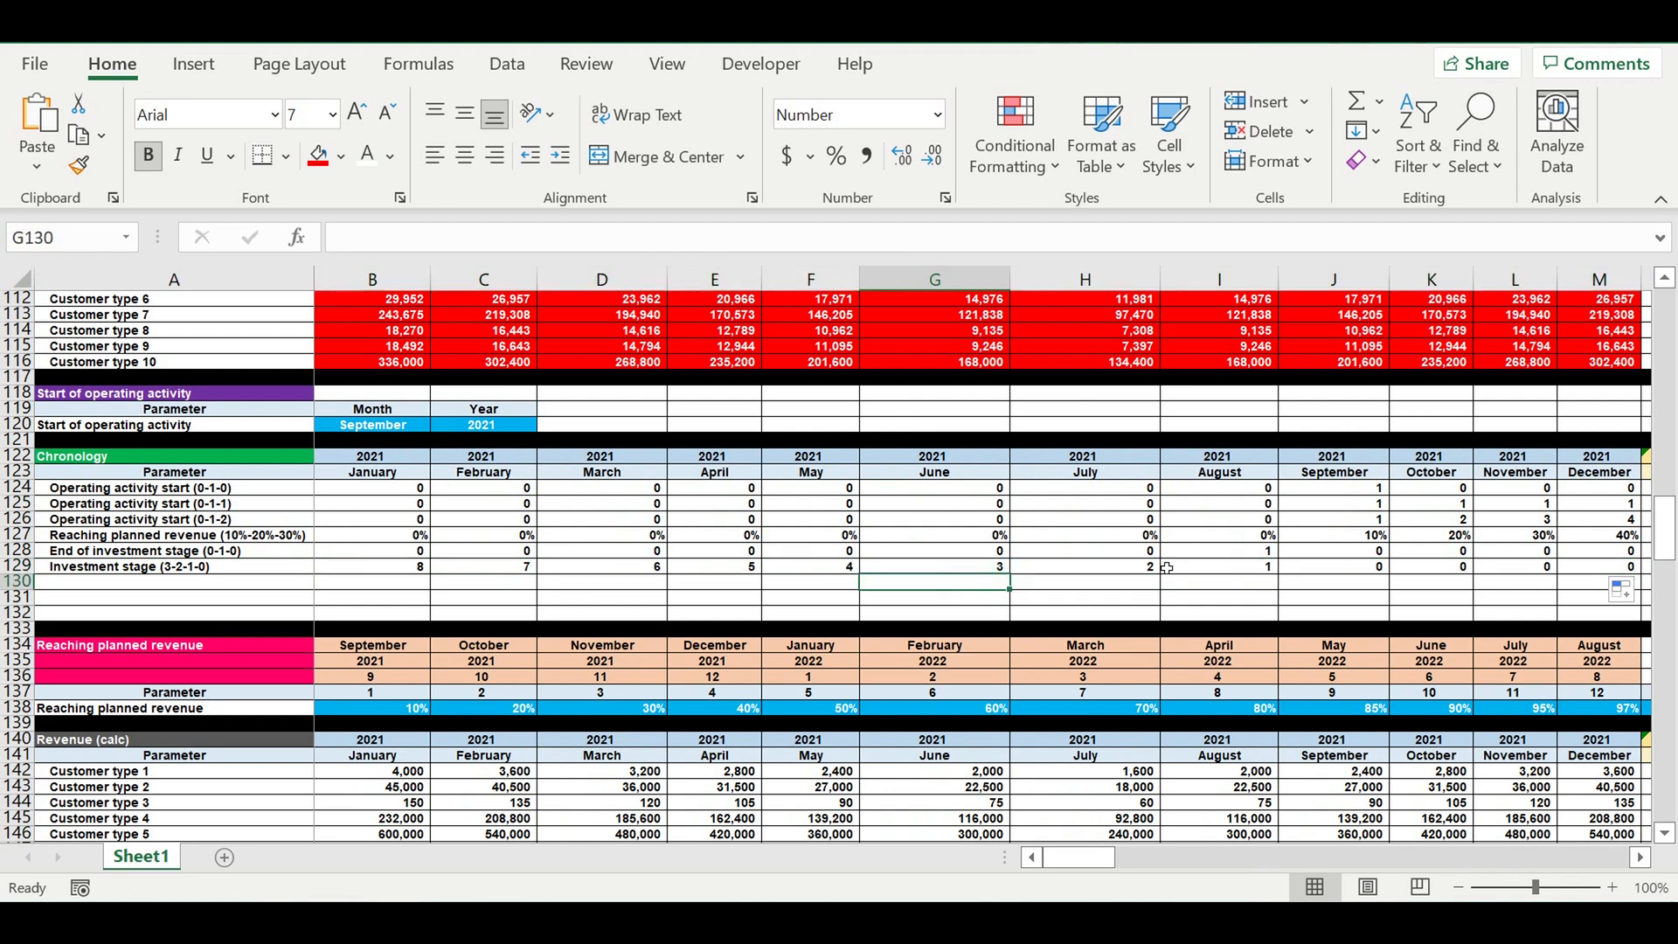
pyautogui.moveTo(1249, 572); pyautogui.dragTo(403, 568)
pyautogui.click(641, 527)
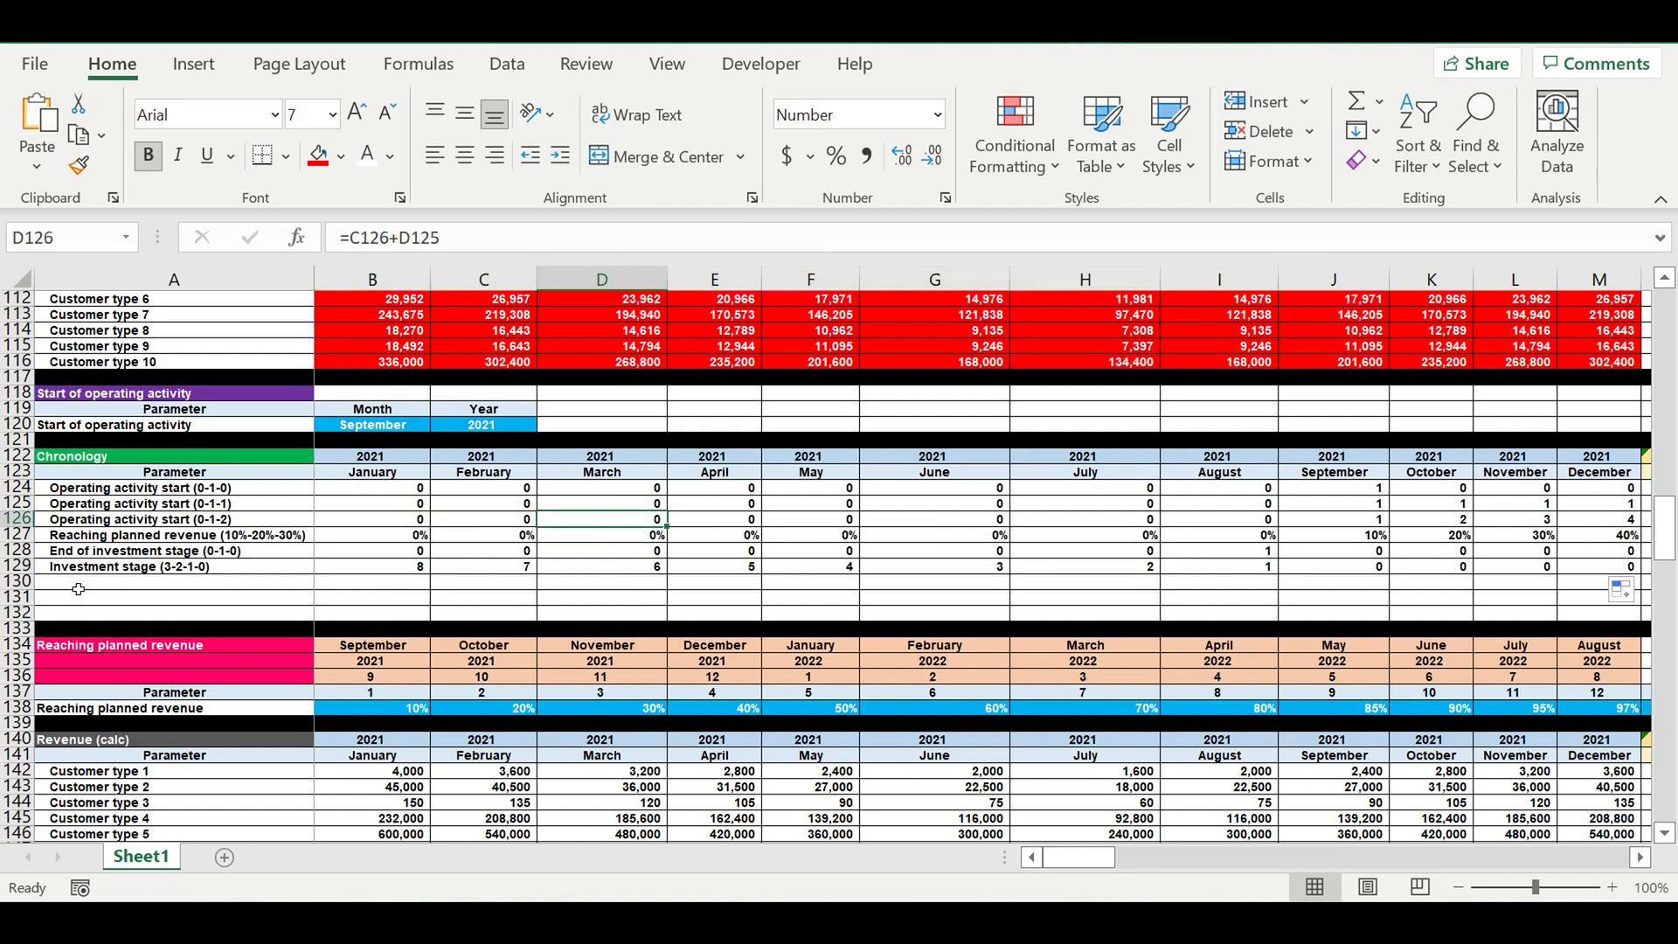
# Delete the three empty rows 130 to 132 below the Investment stage row in the Chronology block.
pyautogui.moveTo(19, 582); pyautogui.dragTo(20, 612)
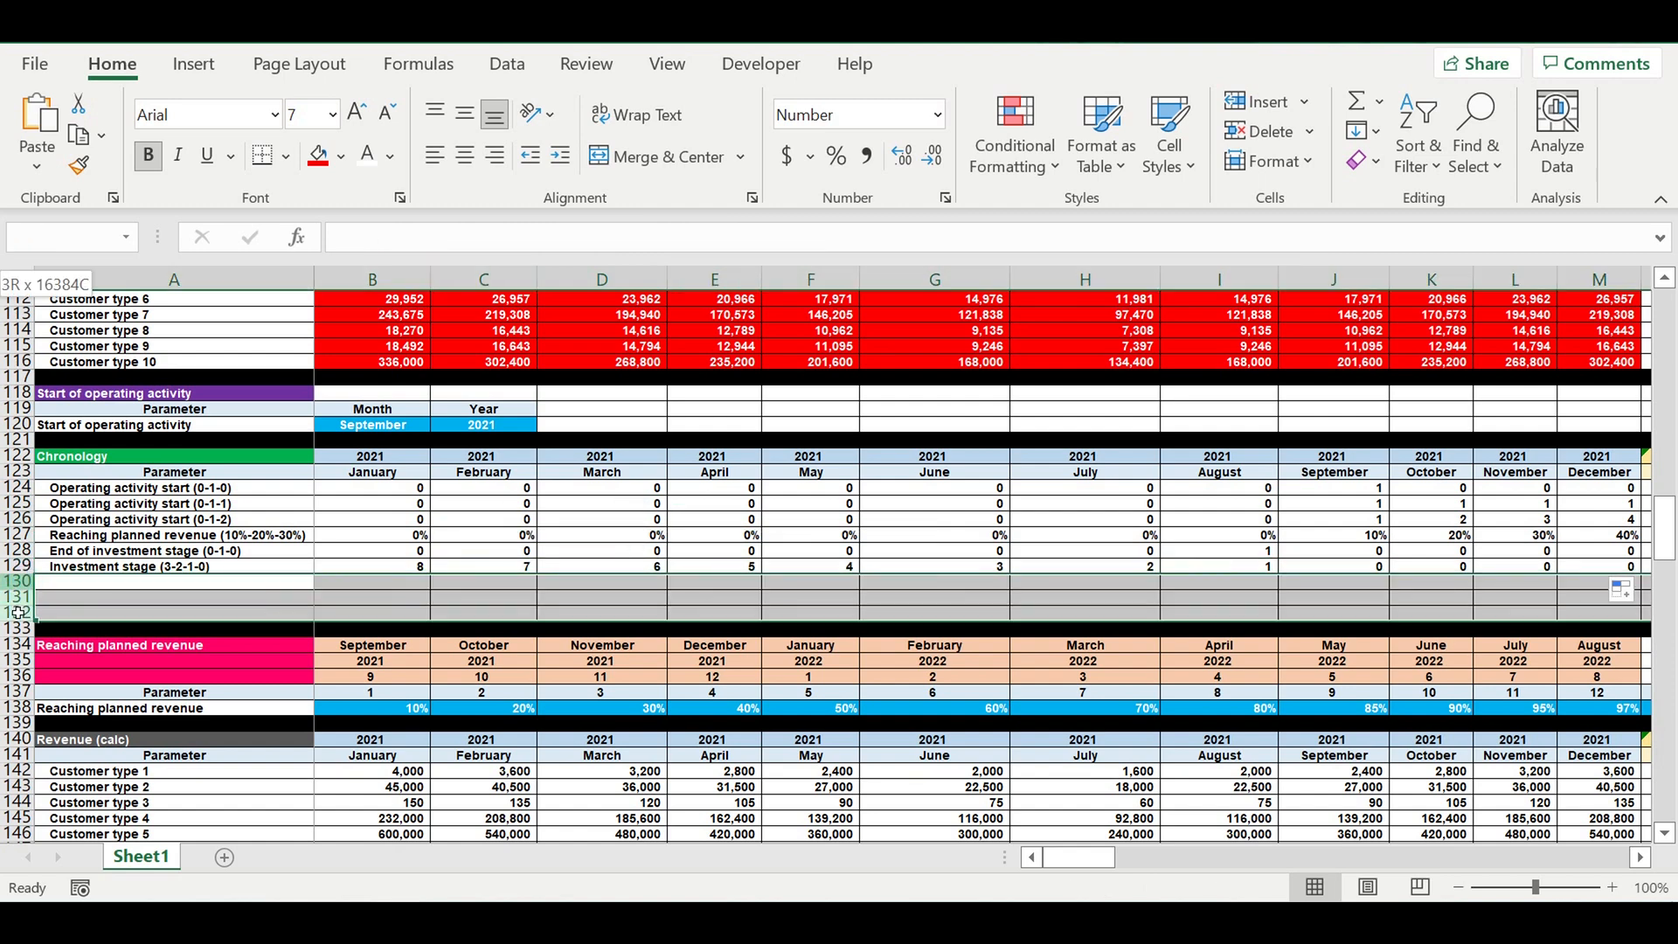
pyautogui.rightClick(20, 612)
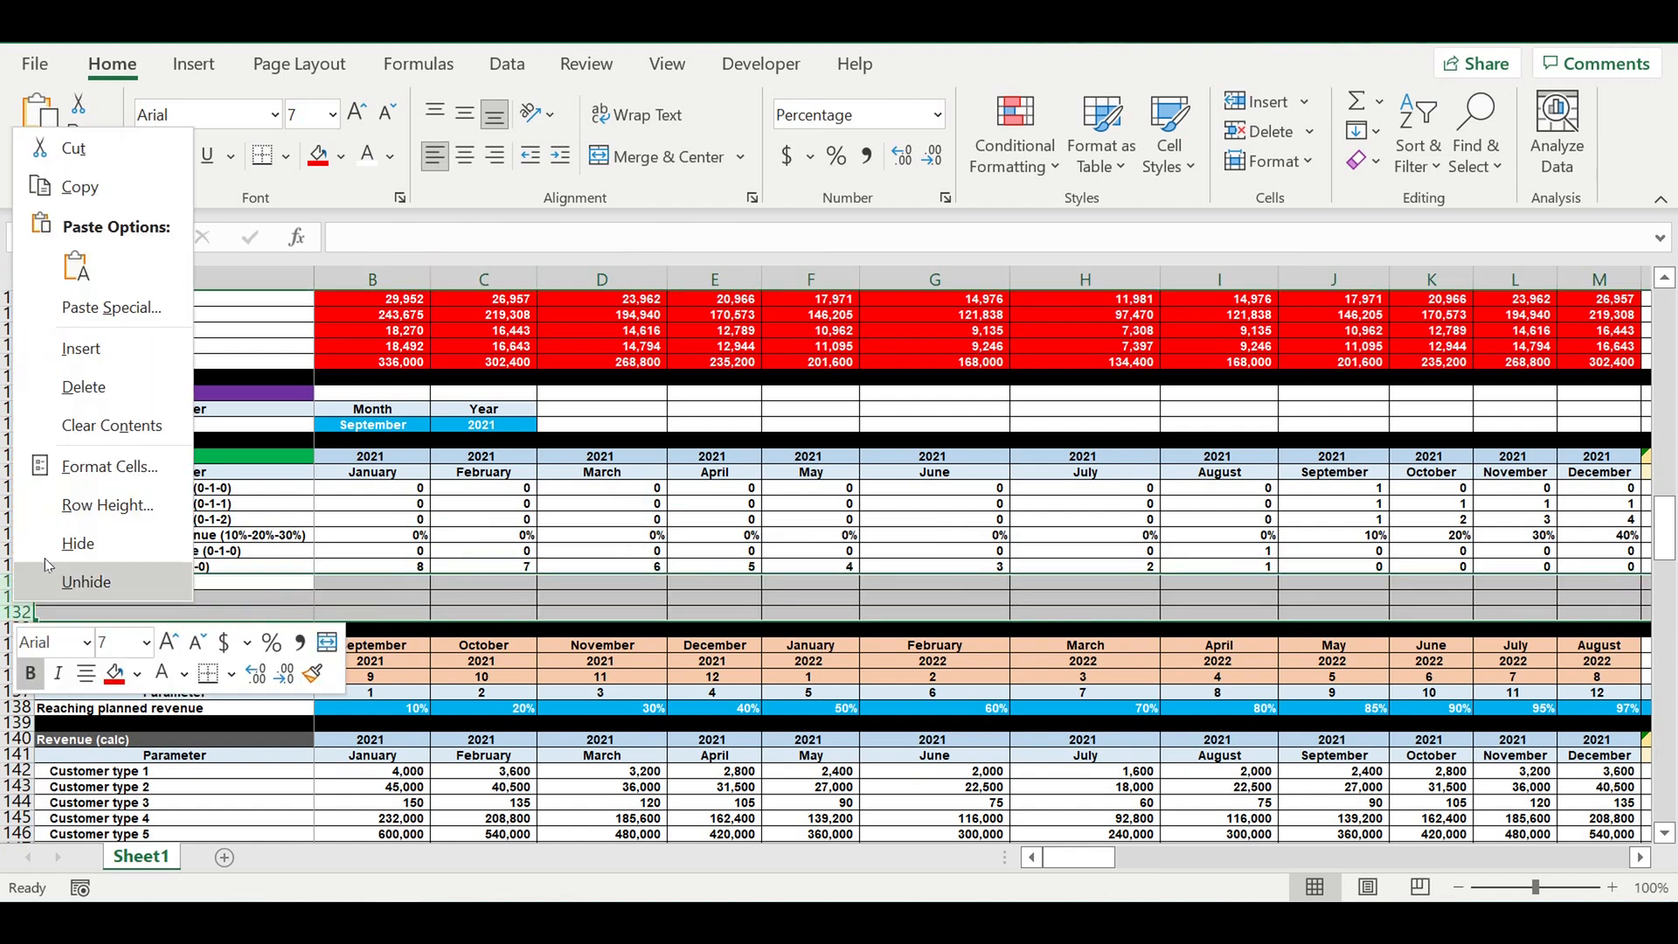
pyautogui.click(83, 390)
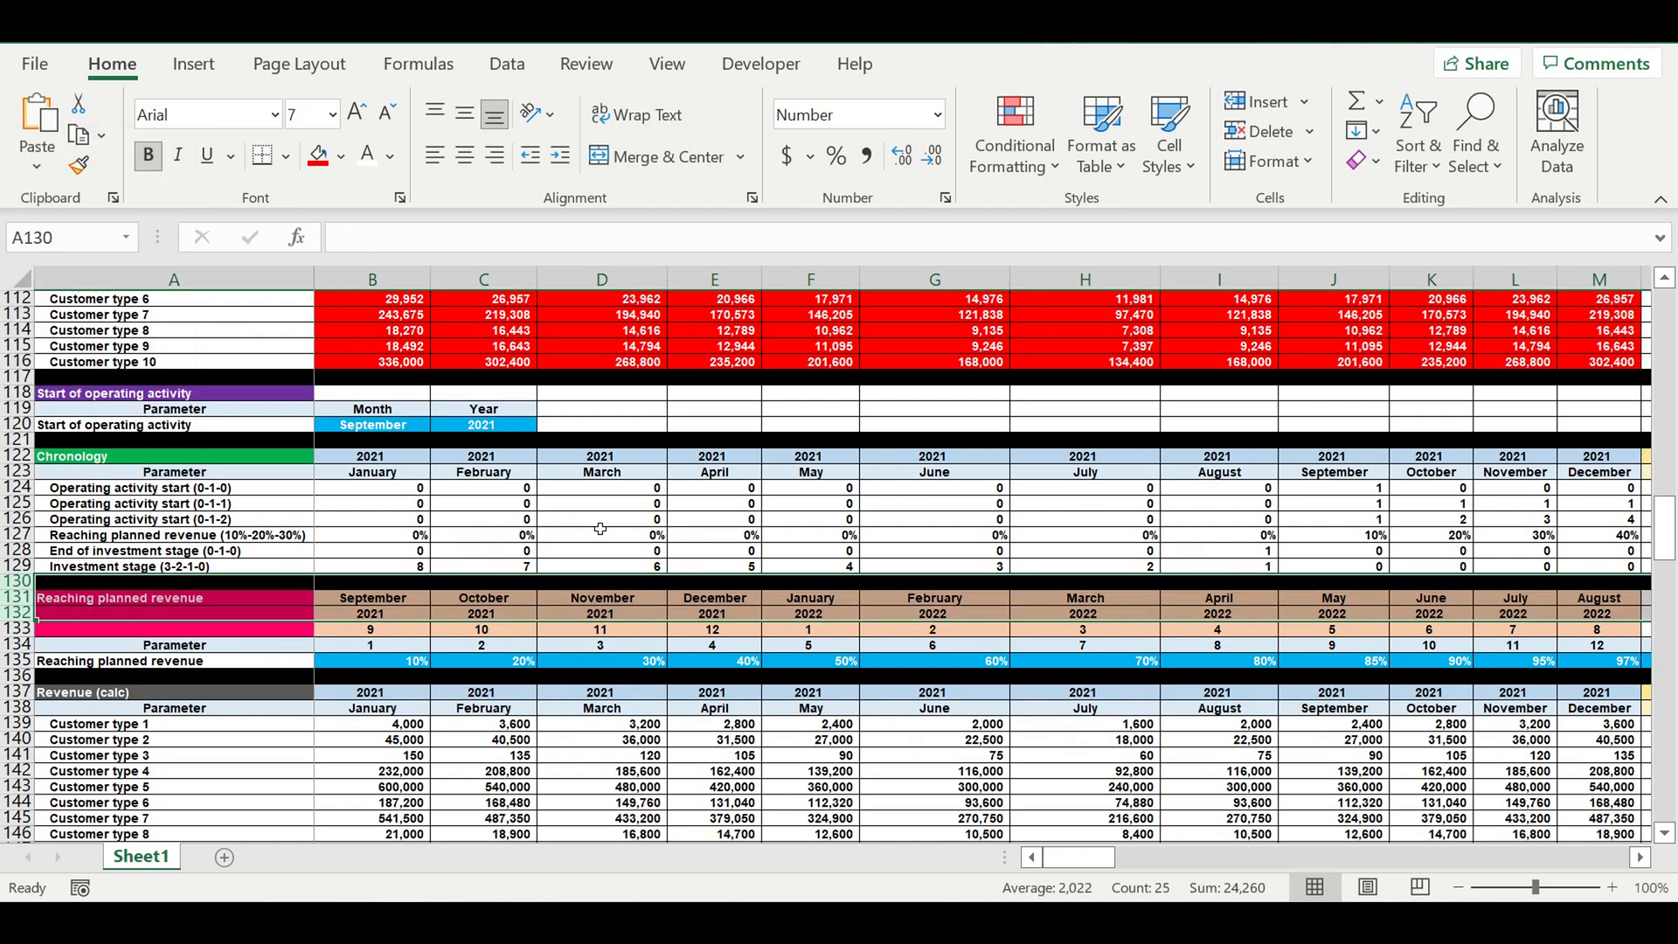
pyautogui.click(601, 525)
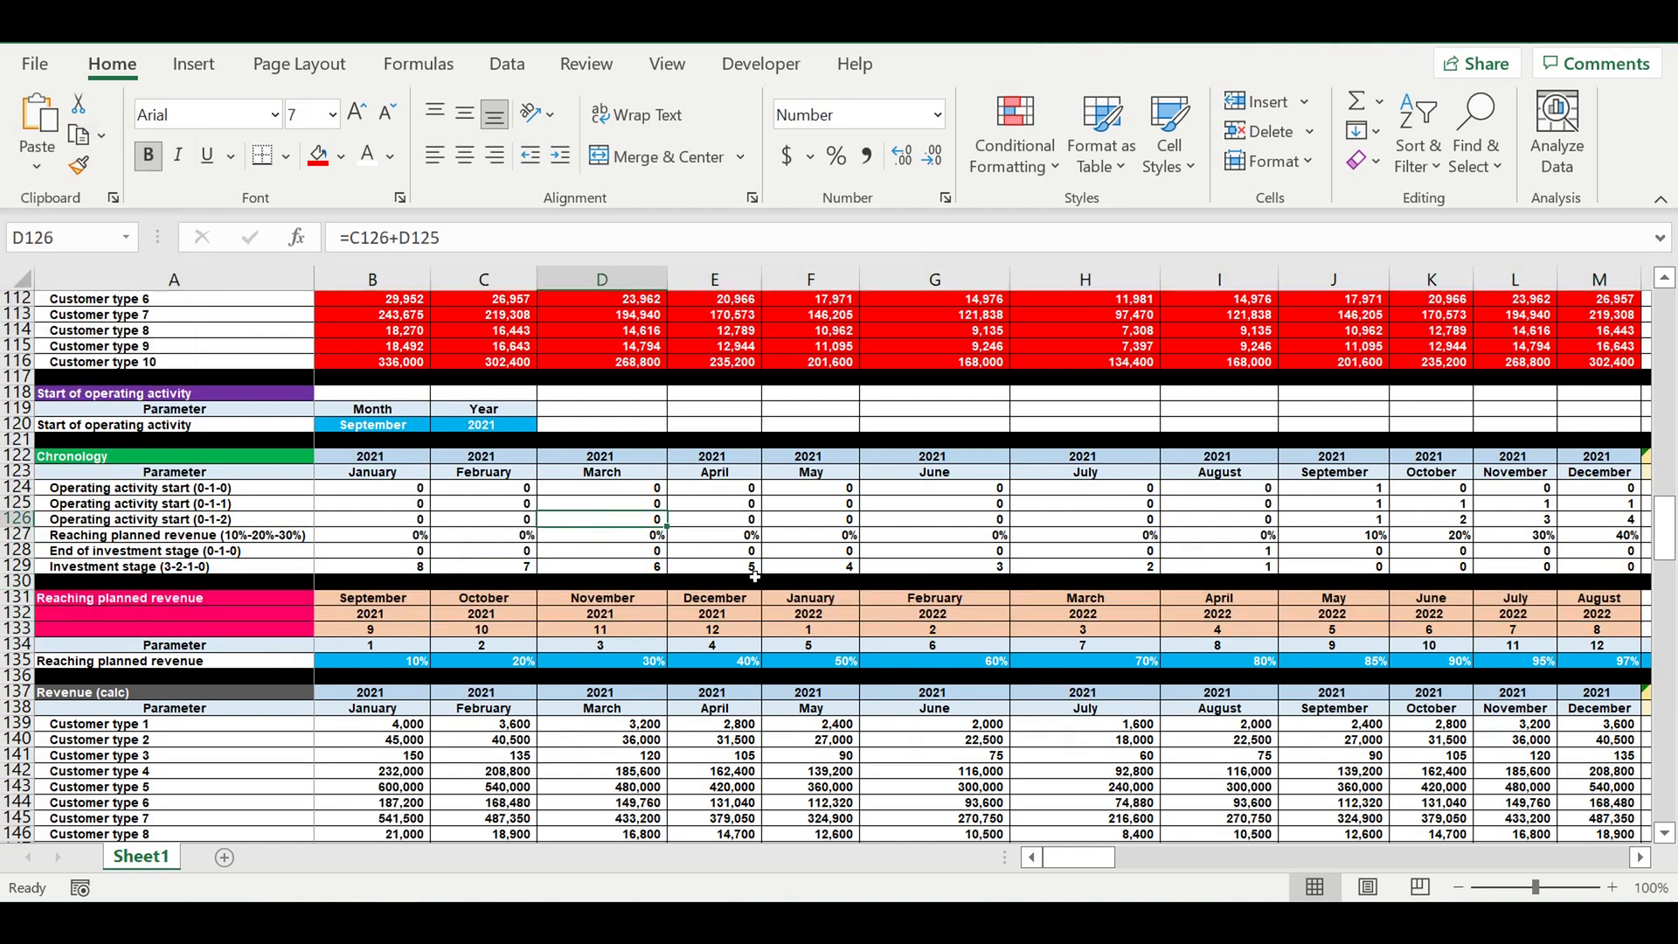
pyautogui.moveTo(1233, 567); pyautogui.dragTo(376, 567)
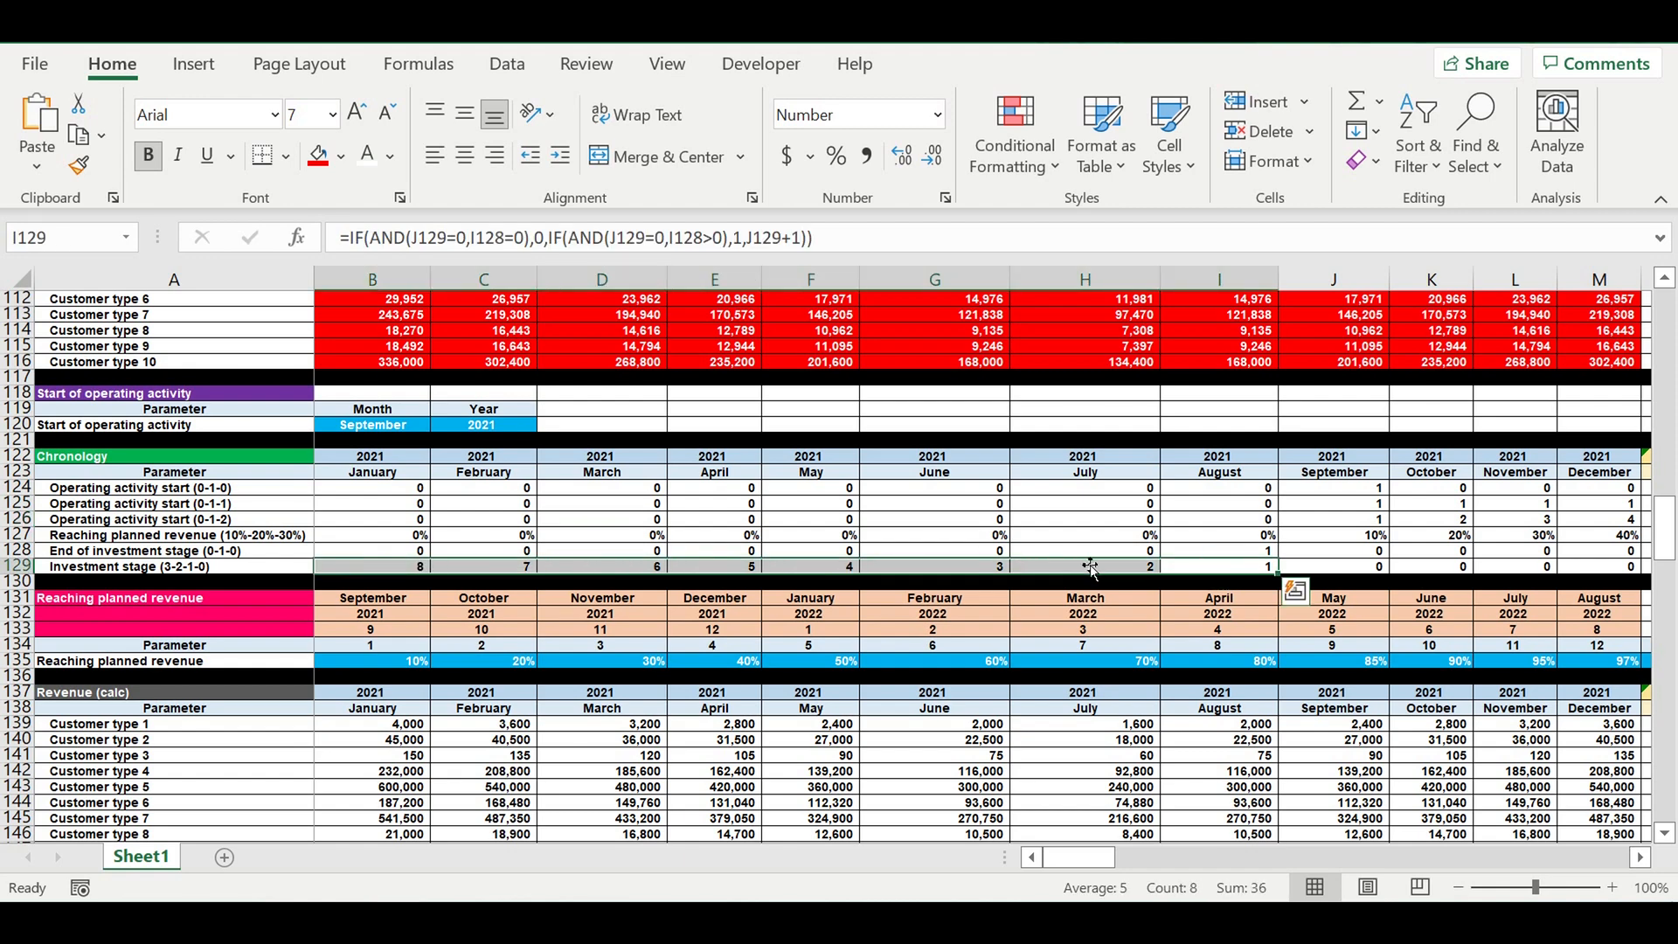
pyautogui.moveTo(1218, 572); pyautogui.dragTo(588, 573)
# Enter the heading "Investment stage" in A284, below the last Fixed costs calc block.
pyautogui.scroll(-3, 635, 631)
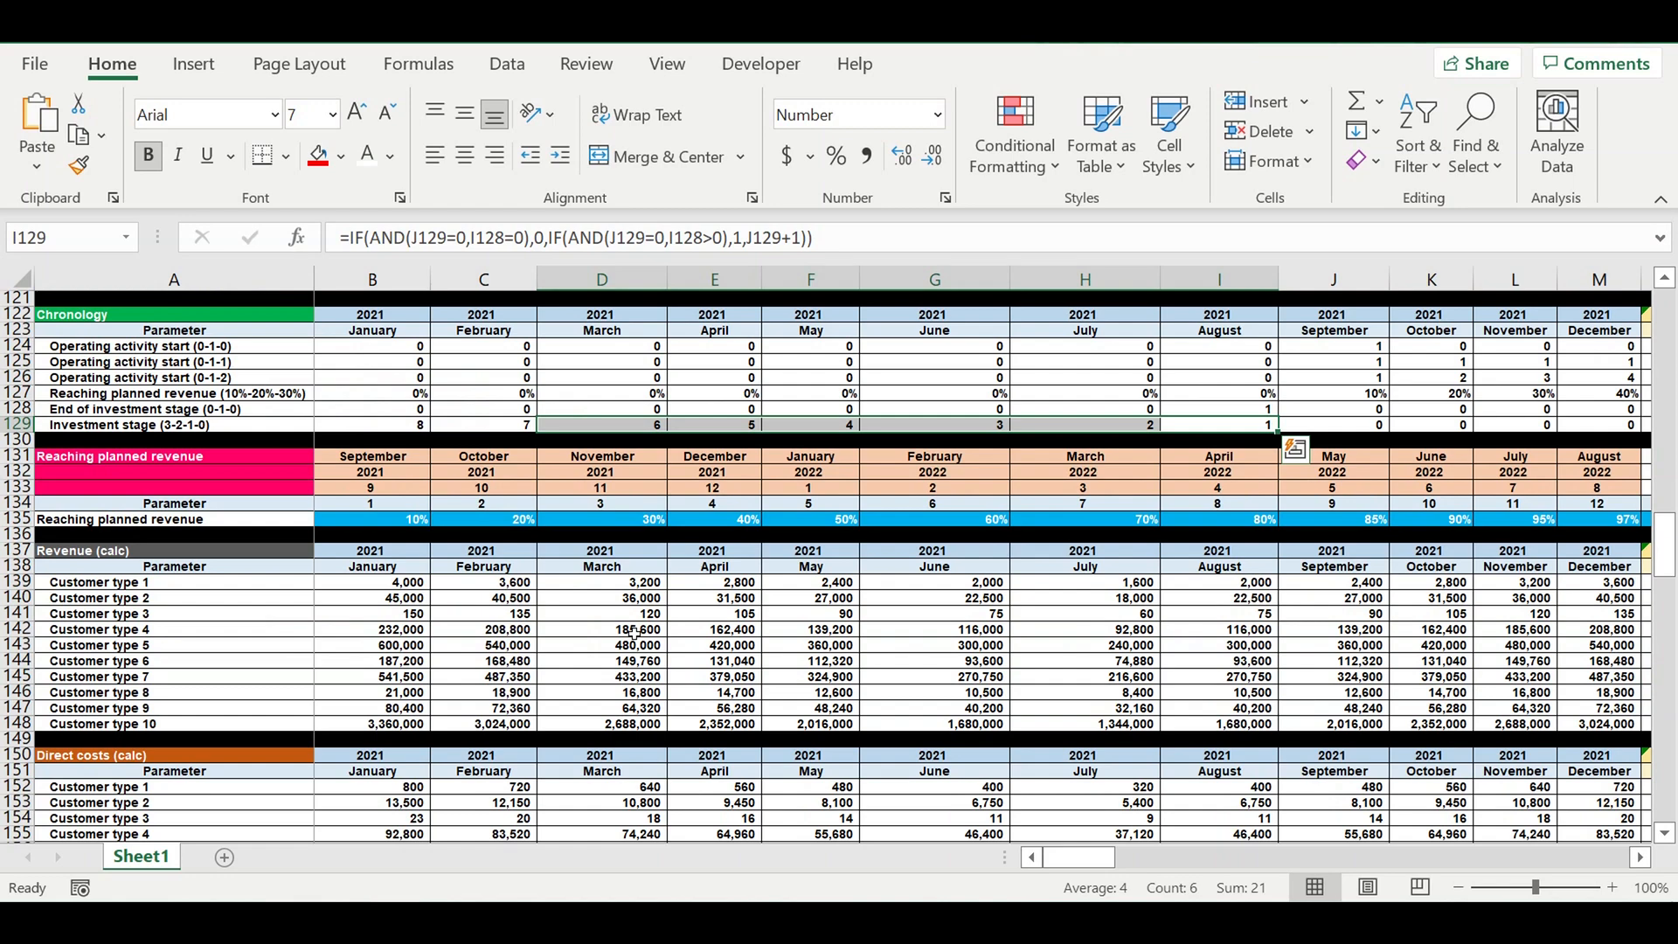
pyautogui.scroll(-12, 635, 631)
pyautogui.moveTo(1670, 635); pyautogui.dragTo(1666, 827)
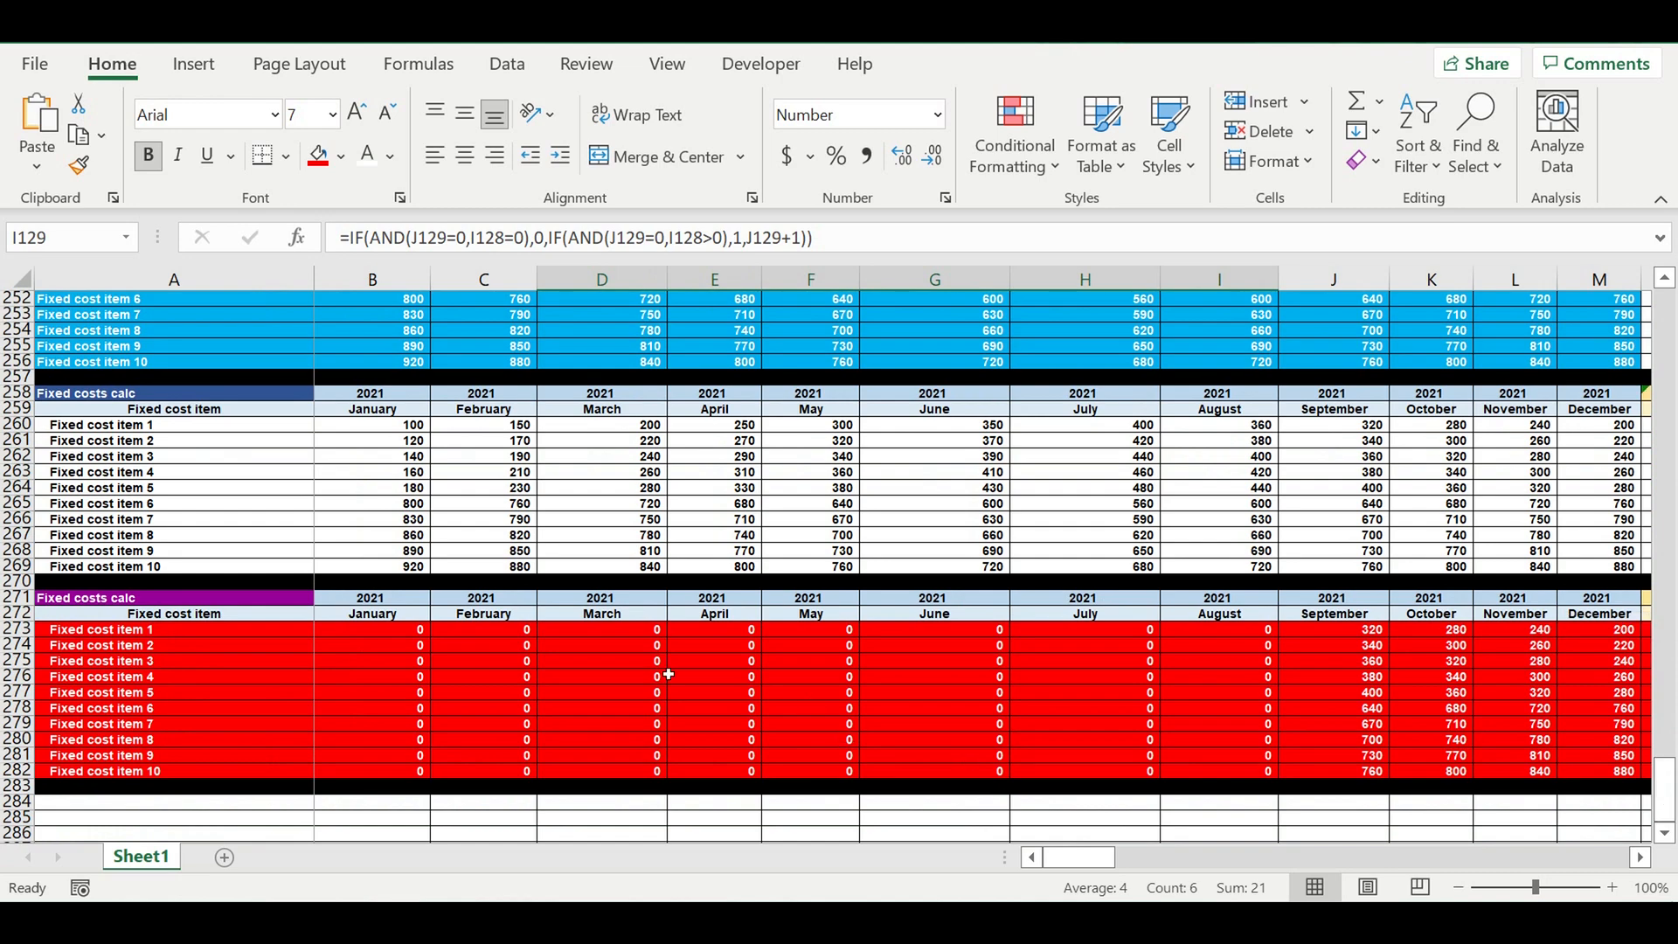
pyautogui.scroll(-3, 669, 674)
pyautogui.click(166, 664)
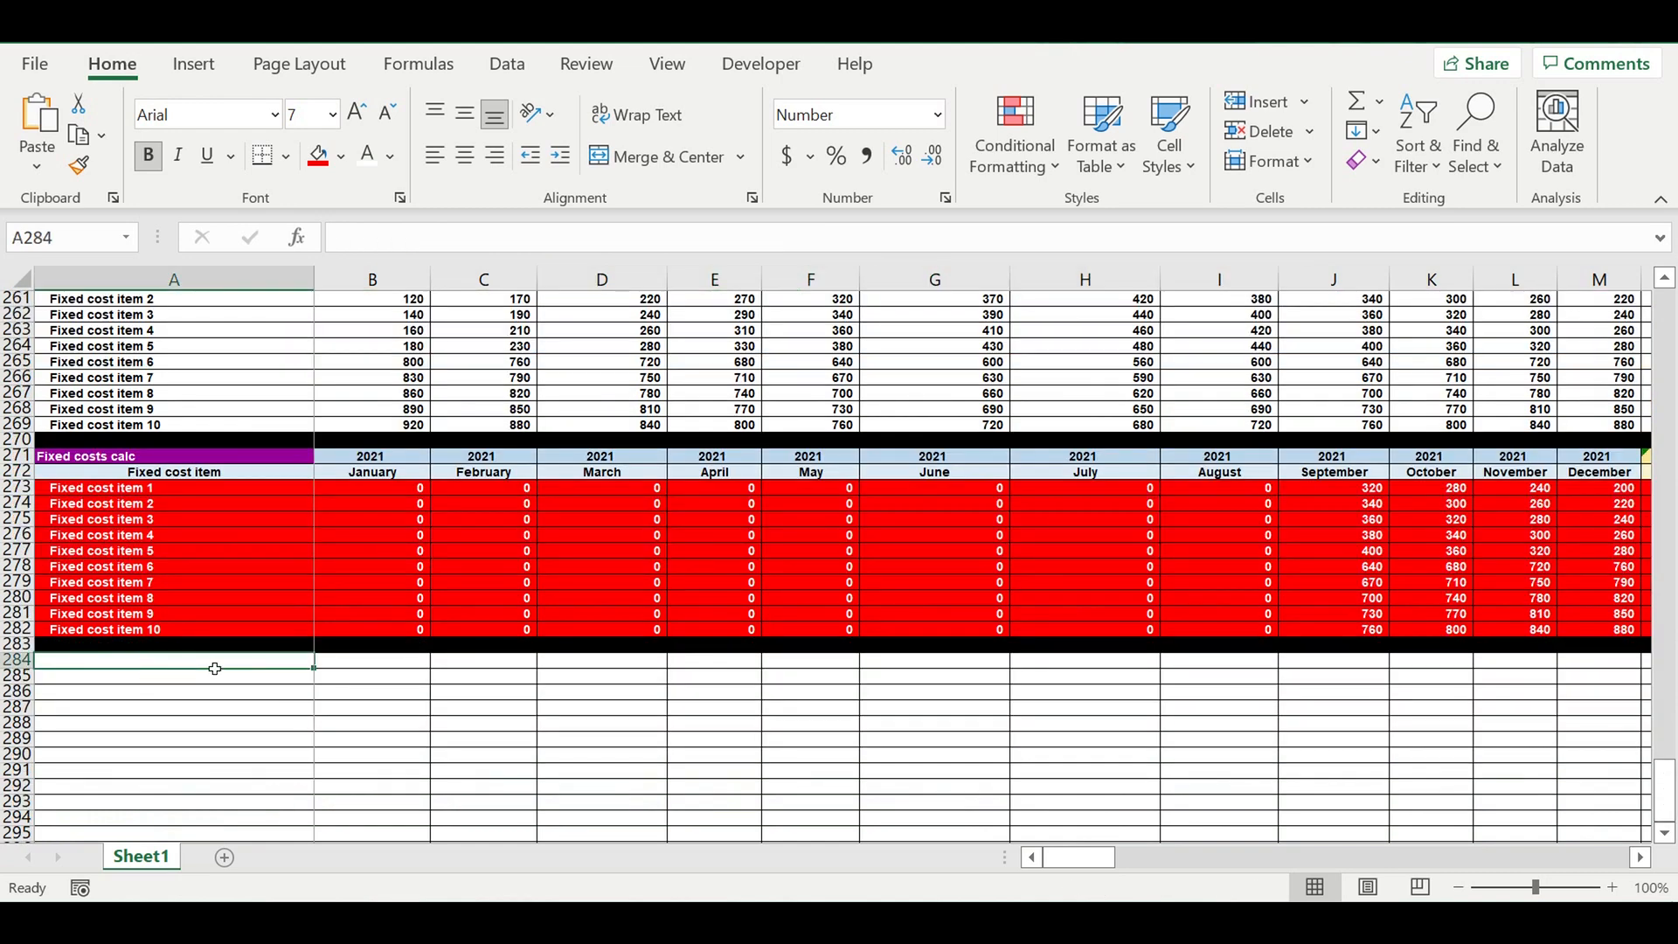
pyautogui.write('Investment stage')
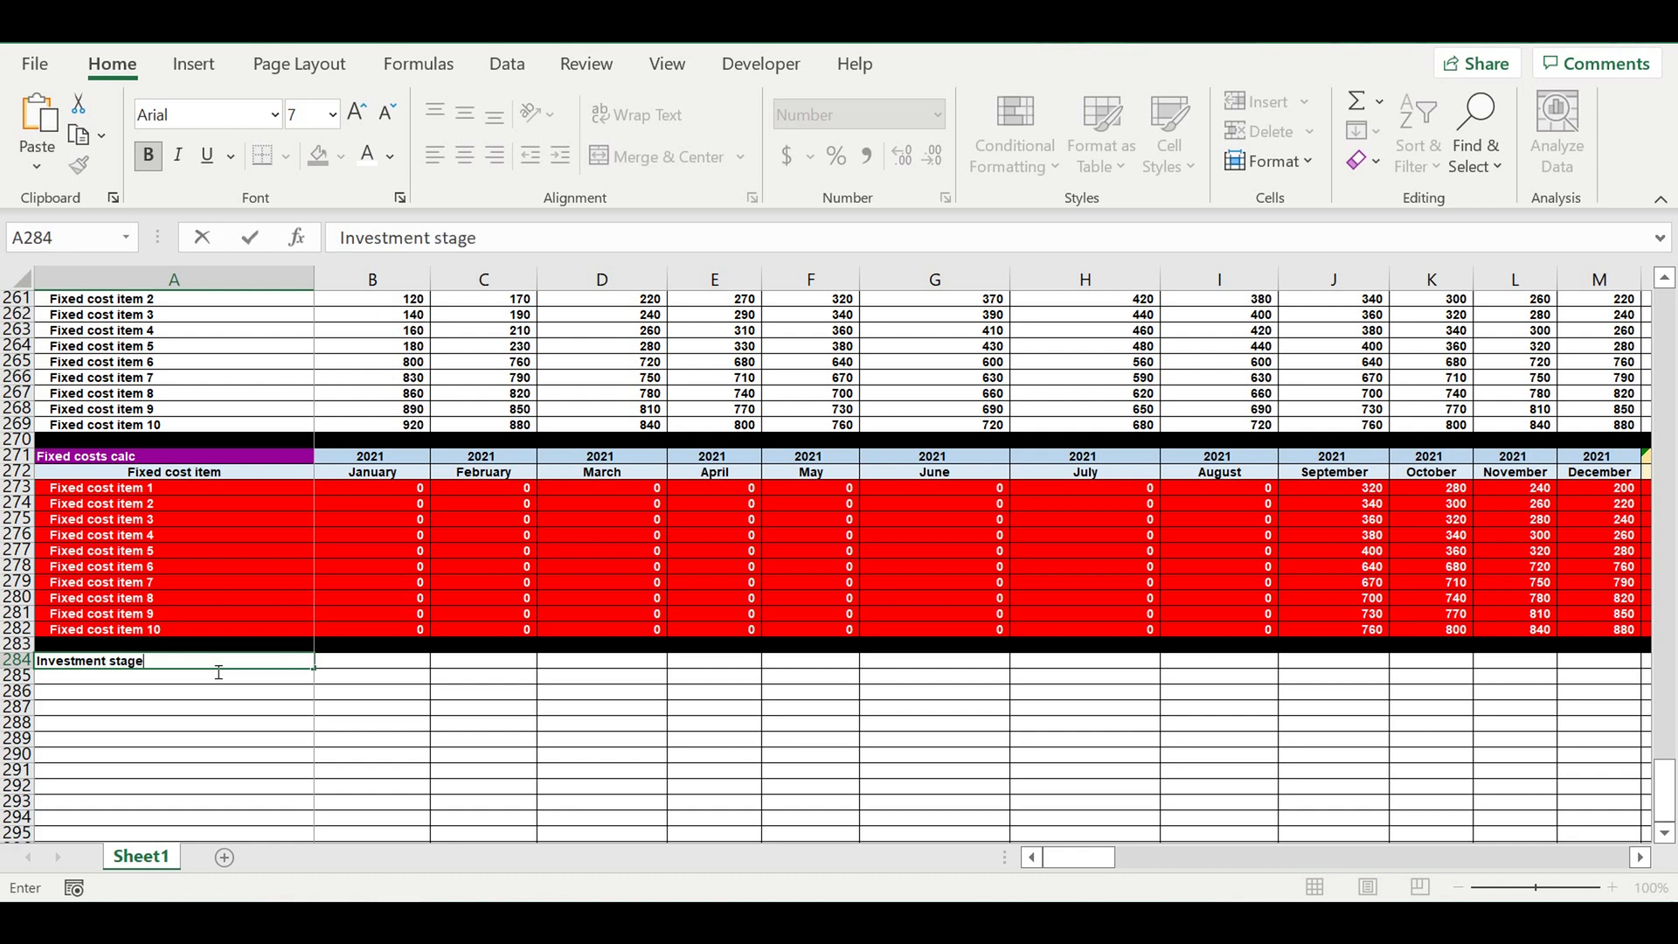
pyautogui.click(236, 745)
# Enter 1 in D286 and =D286+1 in C286, and fill the C286 formula back to B286.
pyautogui.click(576, 700)
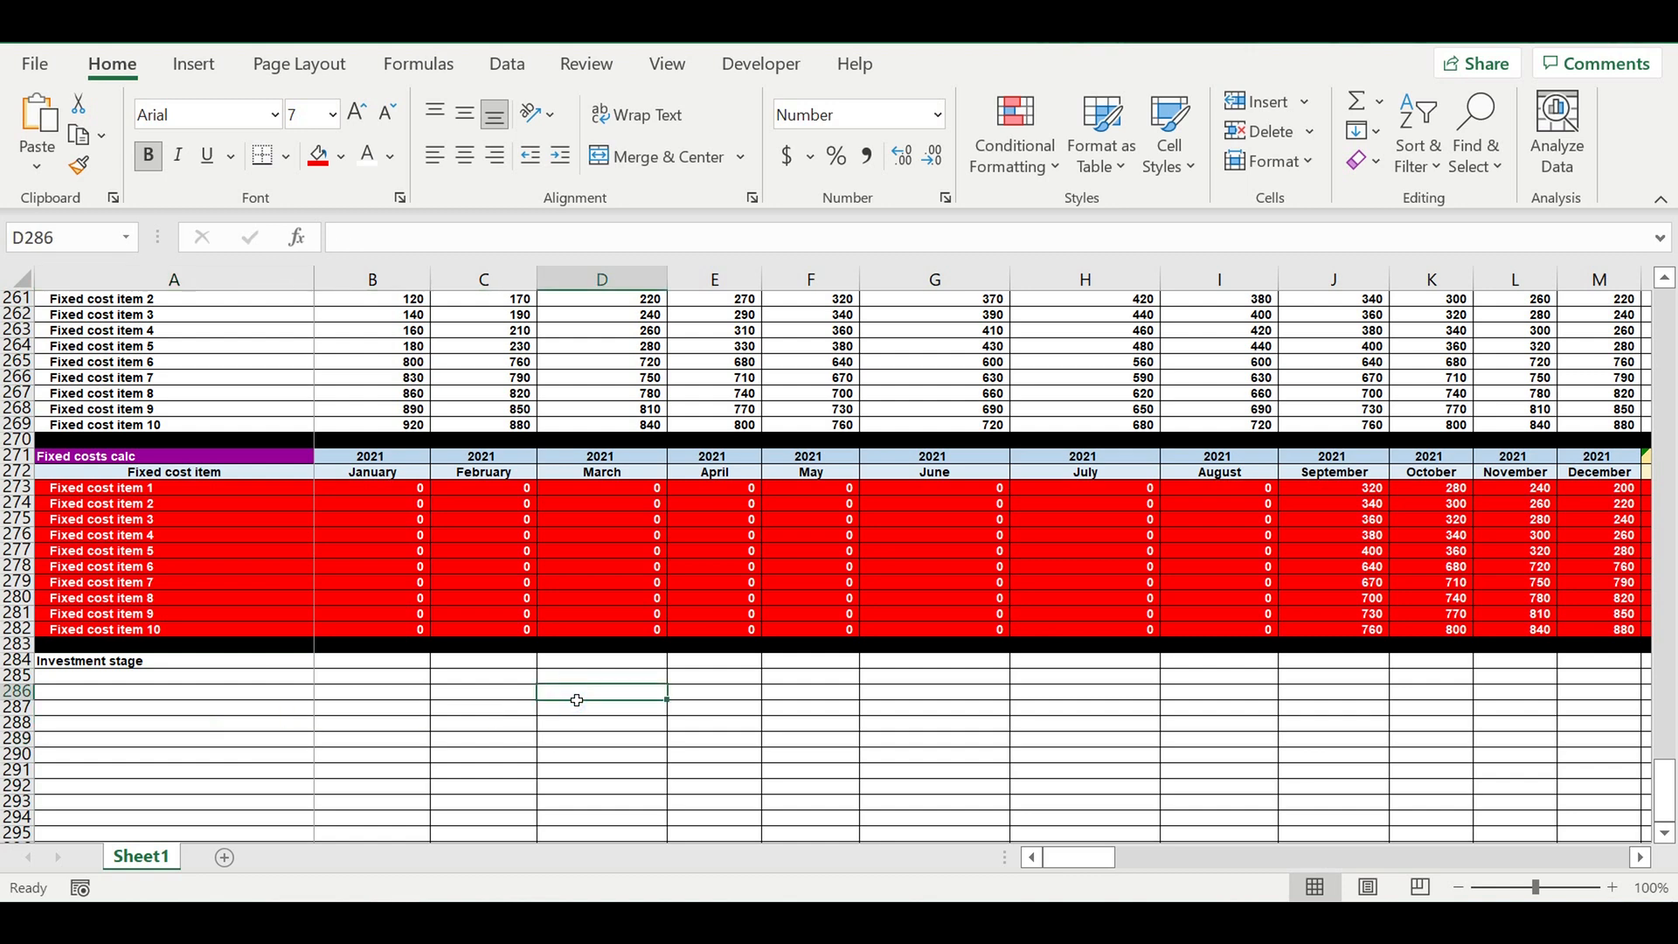
pyautogui.write('1')
pyautogui.press('Return')
pyautogui.click(508, 705)
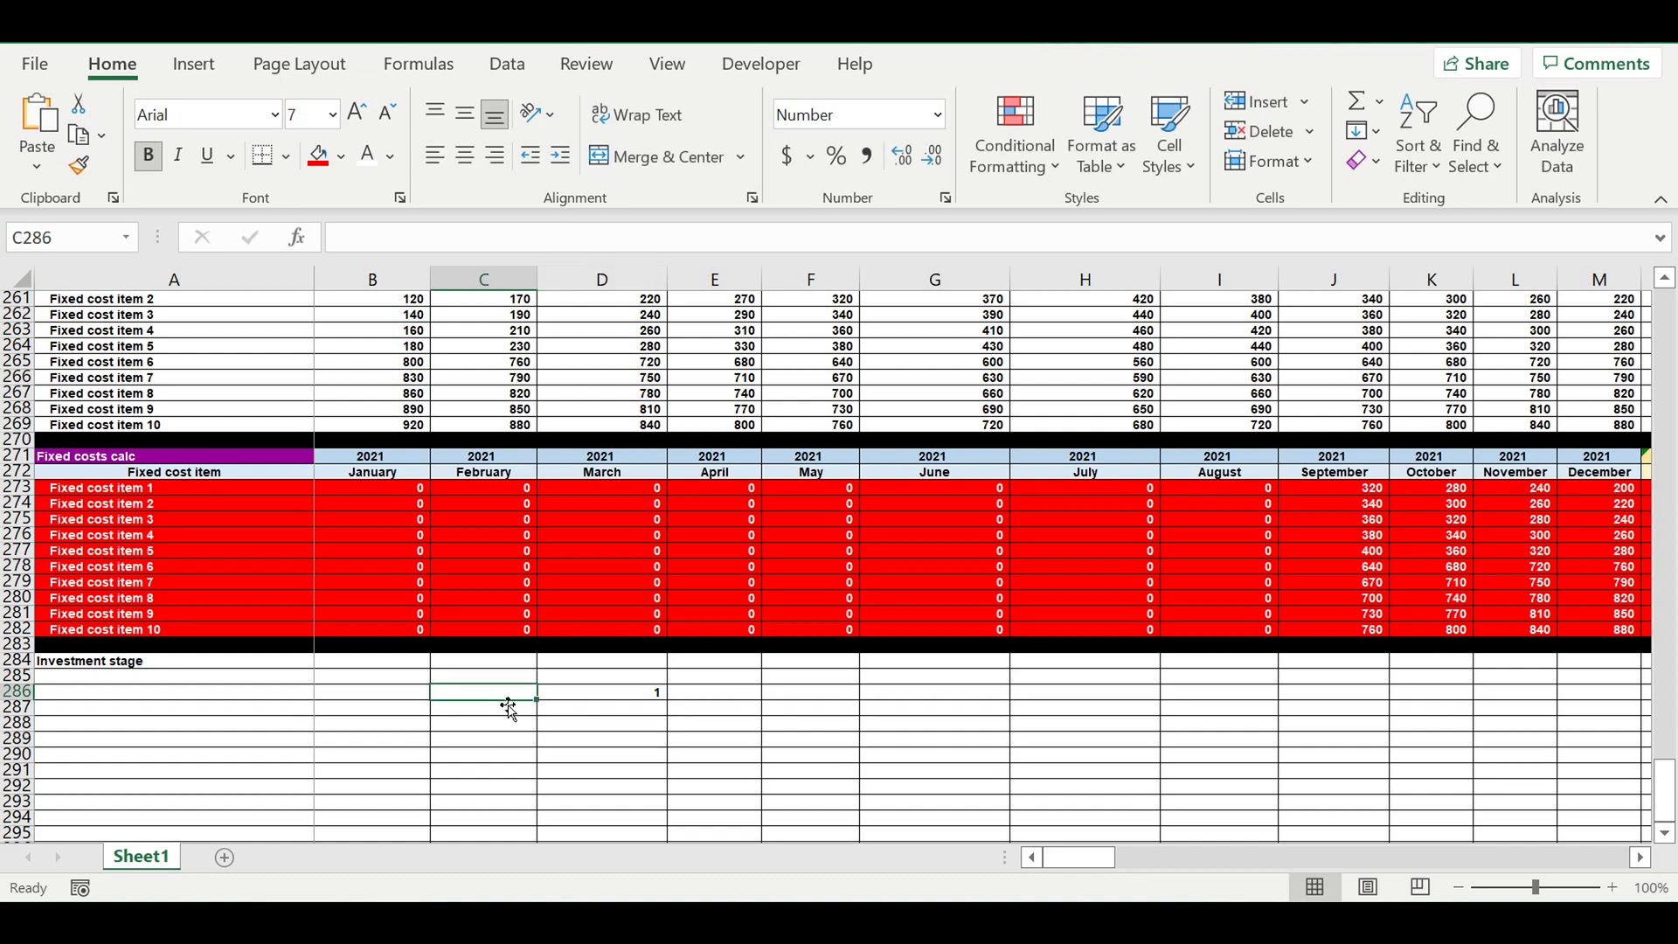
pyautogui.write('=')
pyautogui.click(591, 699)
pyautogui.write('+1')
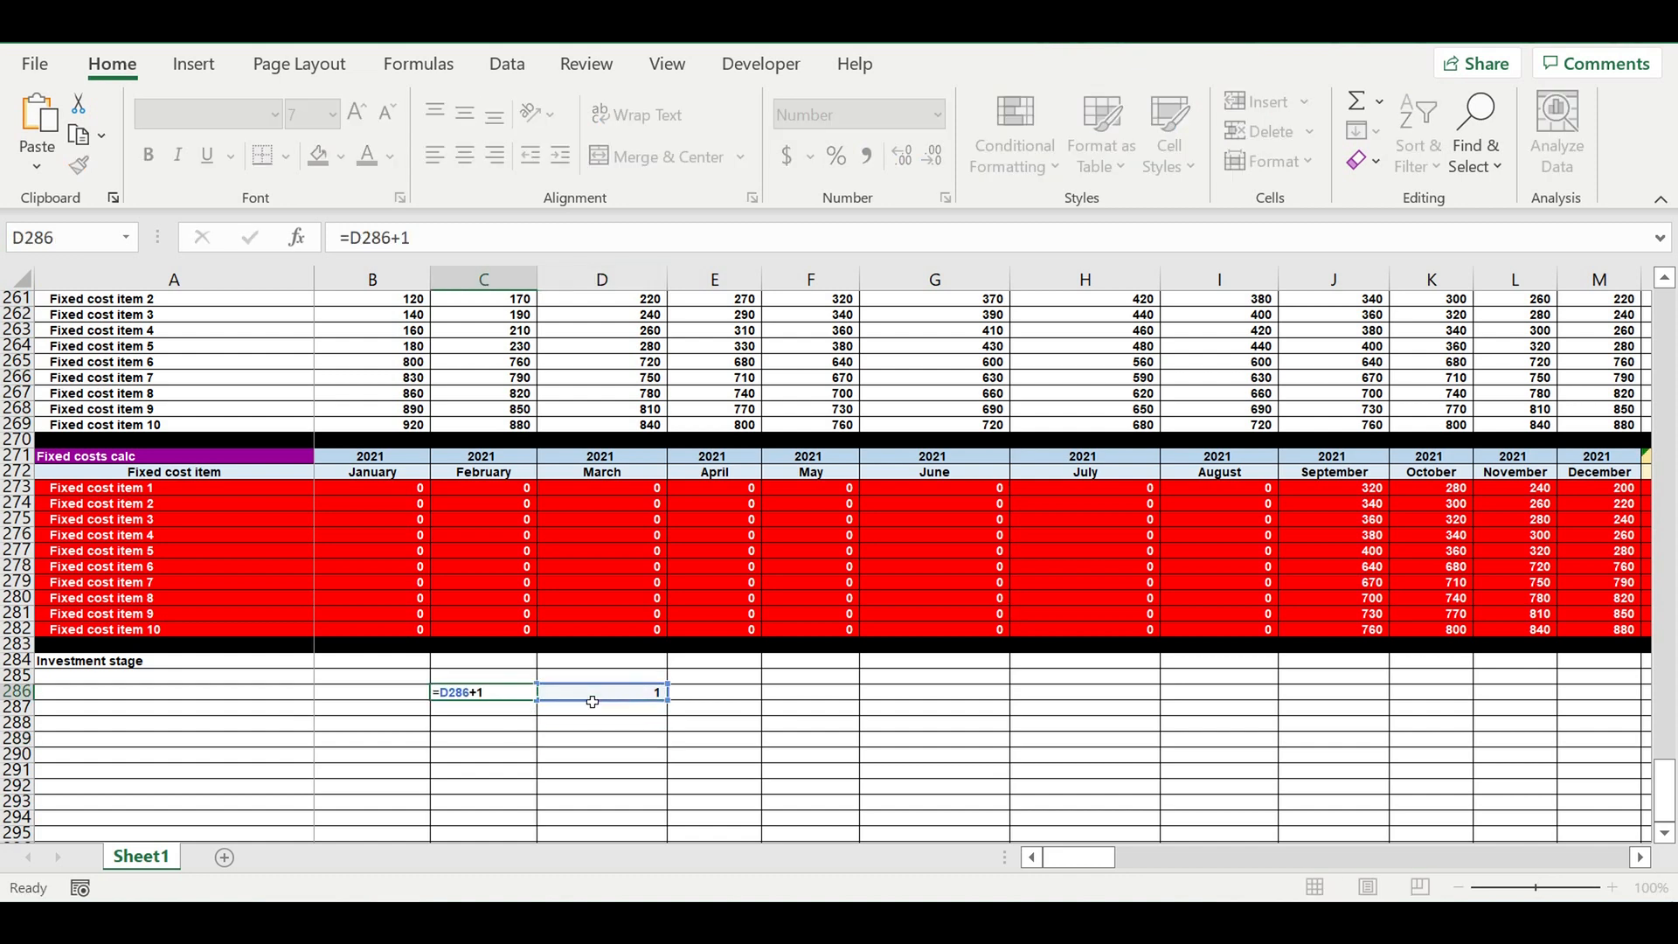
pyautogui.press('Return')
pyautogui.press('Return')
pyautogui.click(491, 699)
pyautogui.moveTo(537, 699); pyautogui.dragTo(339, 703)
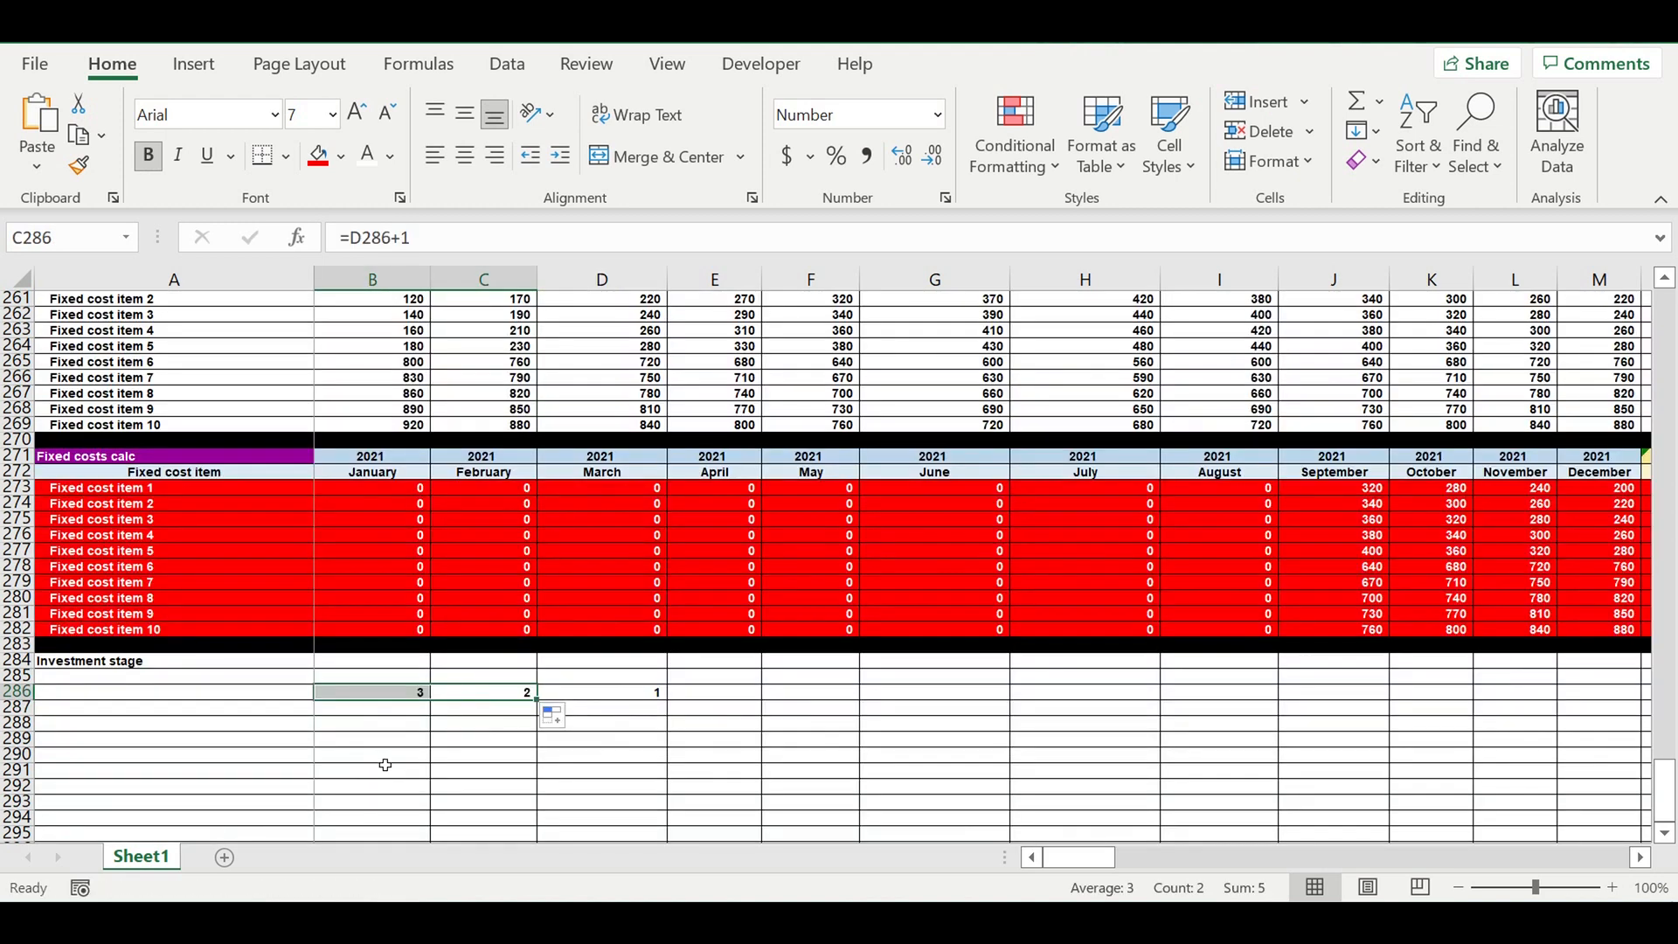
pyautogui.click(385, 755)
# Center the countdown stage numbers in B286:D286 and give these cells a light blue fill.
pyautogui.moveTo(606, 695); pyautogui.dragTo(374, 693)
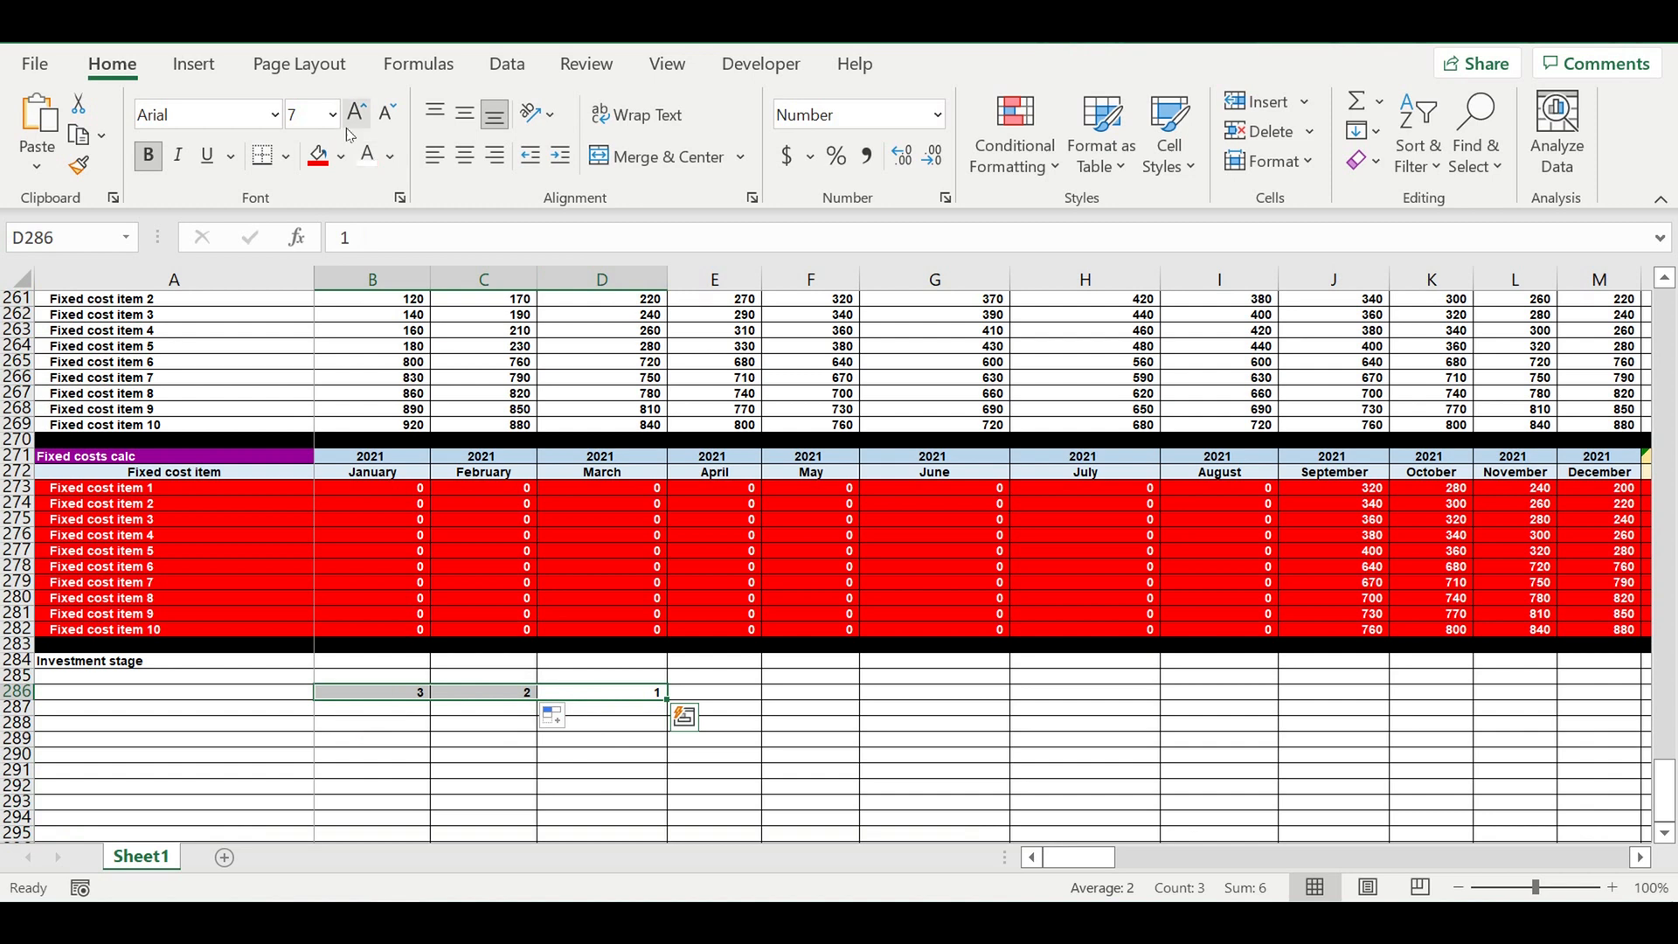
pyautogui.click(466, 157)
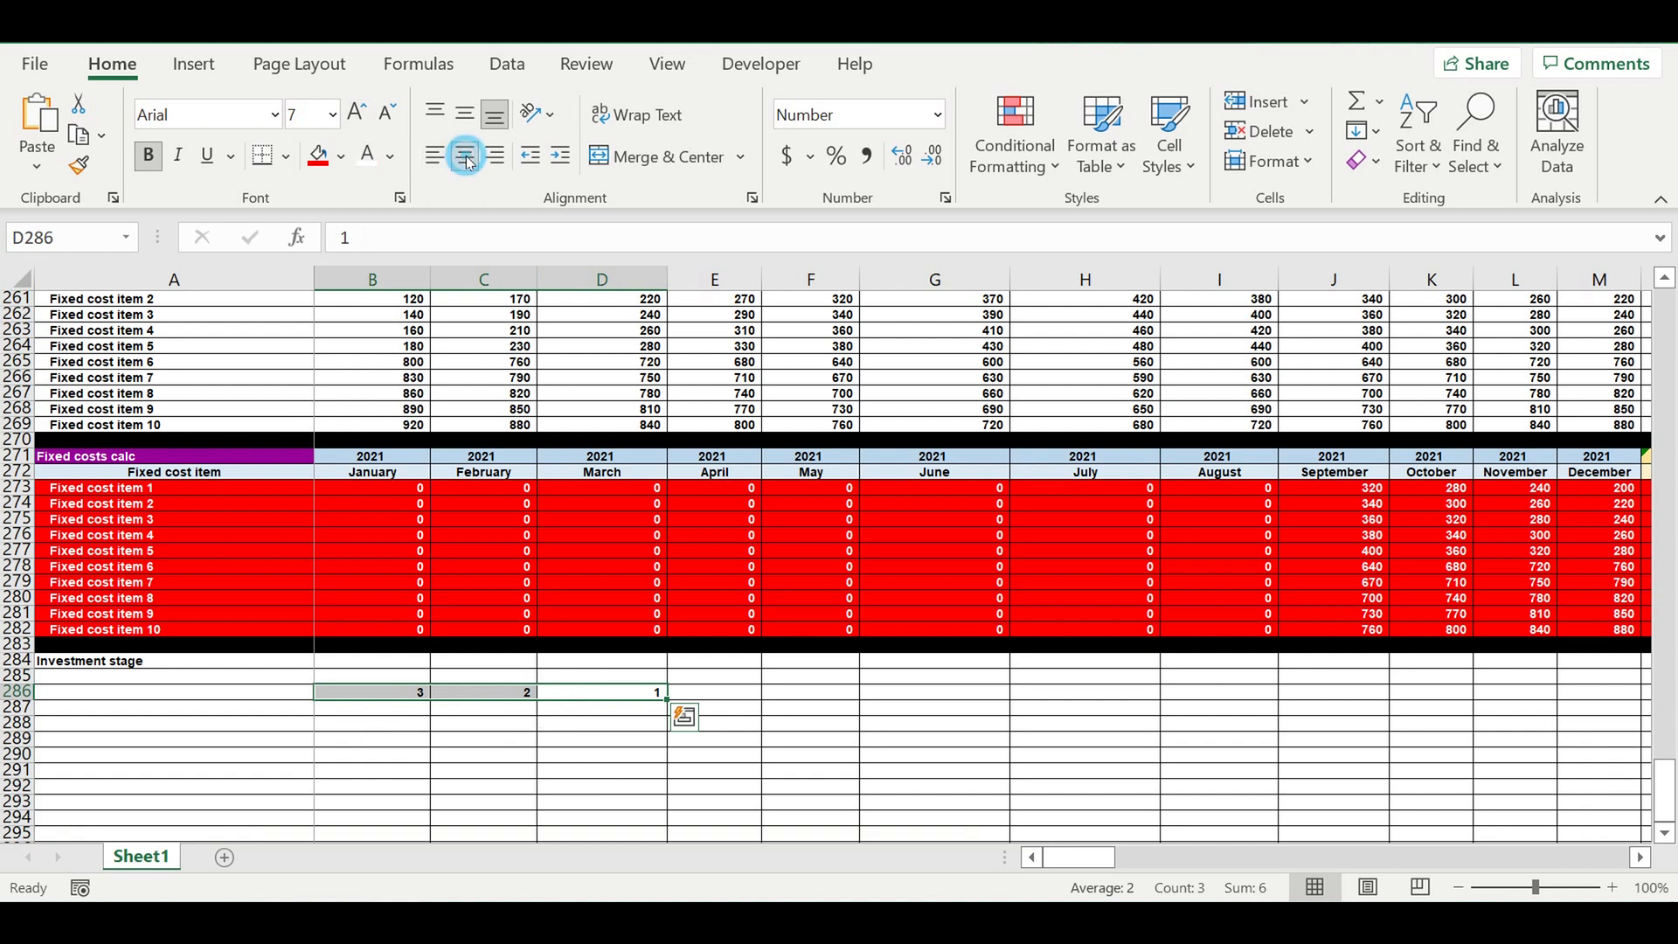
pyautogui.click(490, 744)
pyautogui.moveTo(603, 697); pyautogui.dragTo(374, 694)
pyautogui.click(344, 158)
pyautogui.click(500, 259)
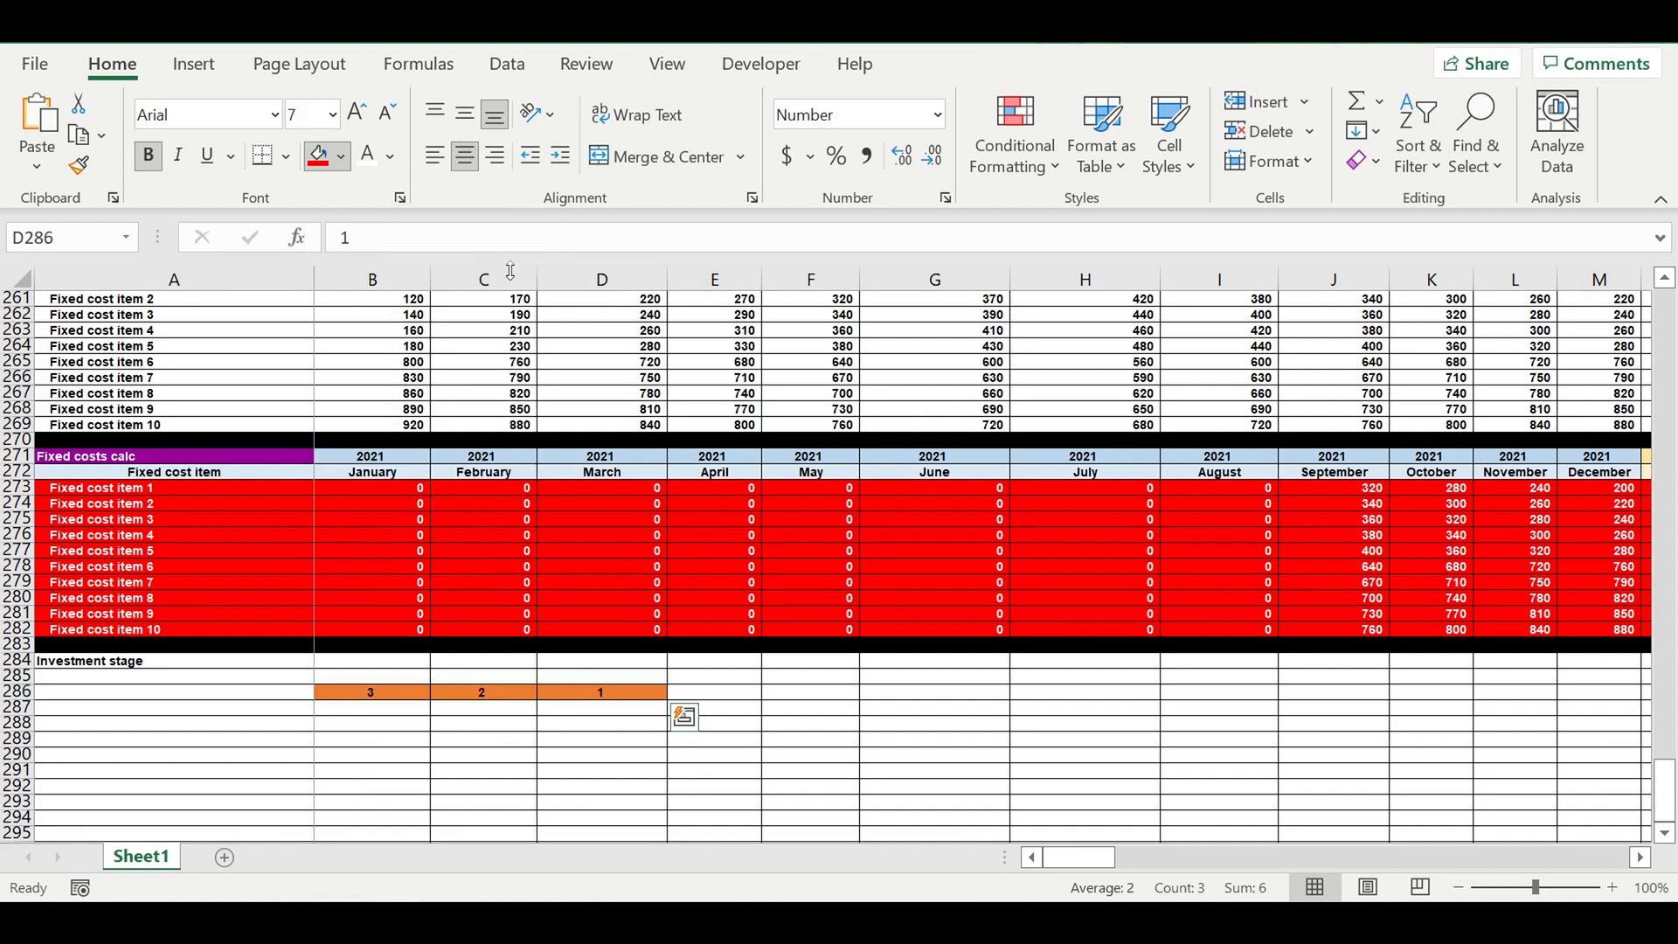
pyautogui.click(727, 695)
# Link E285 to the first month of the Payroll ($/month) calc header with the formula =B217.
pyautogui.click(713, 678)
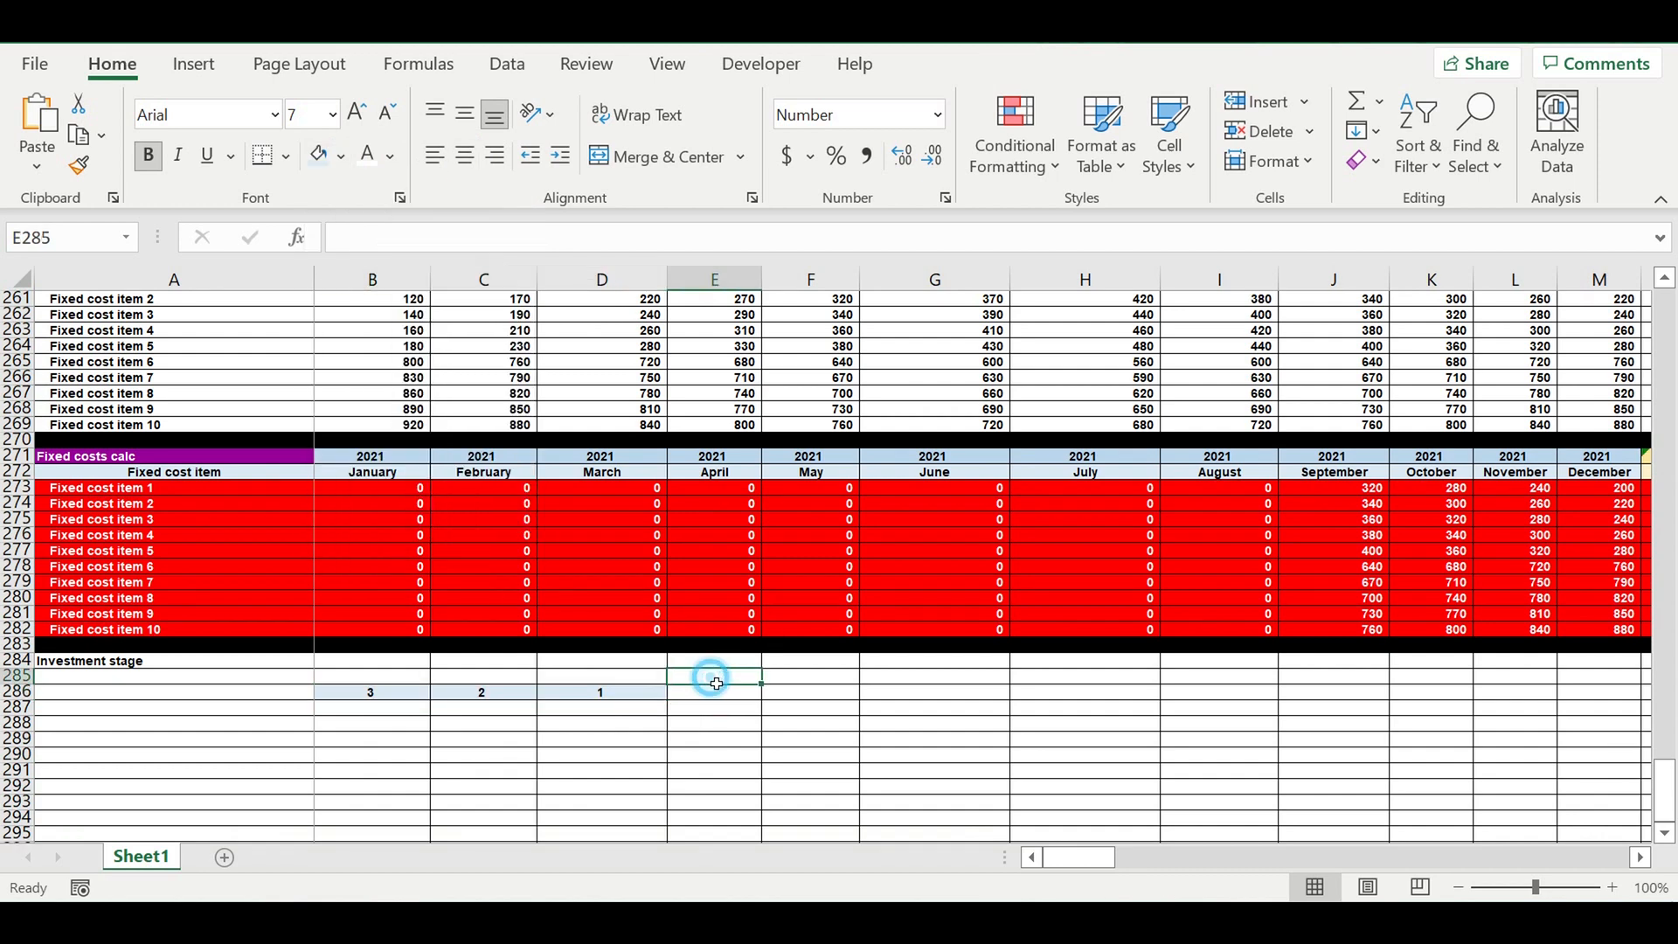
pyautogui.write('=')
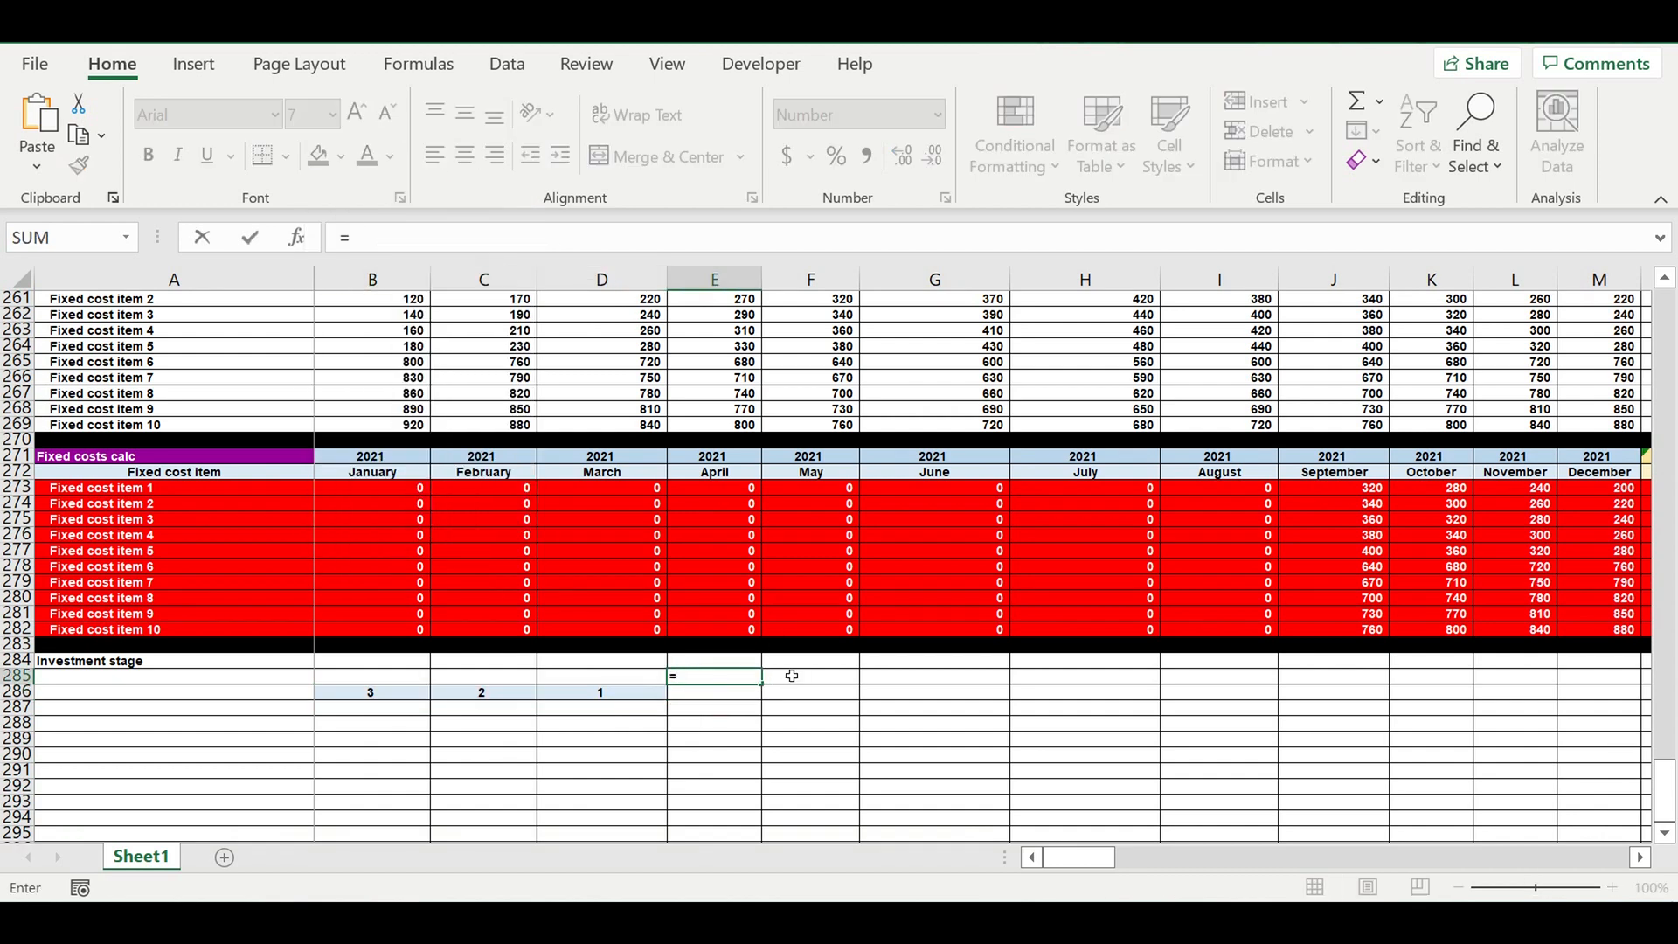
pyautogui.scroll(15, 632, 533)
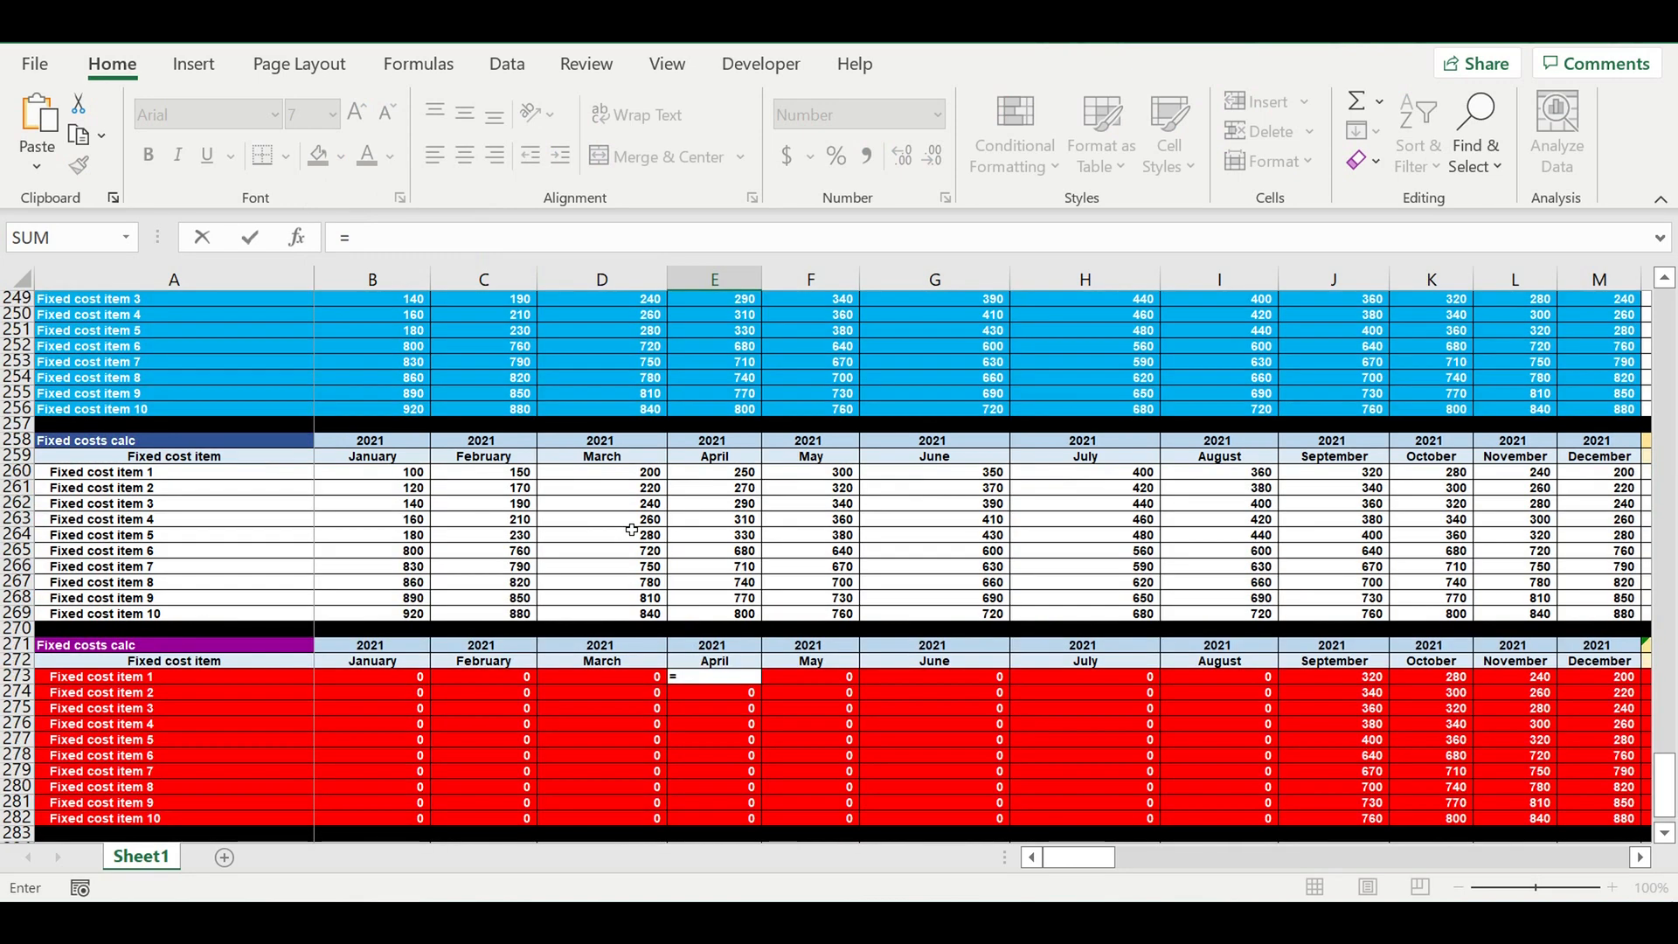
pyautogui.scroll(2, 632, 530)
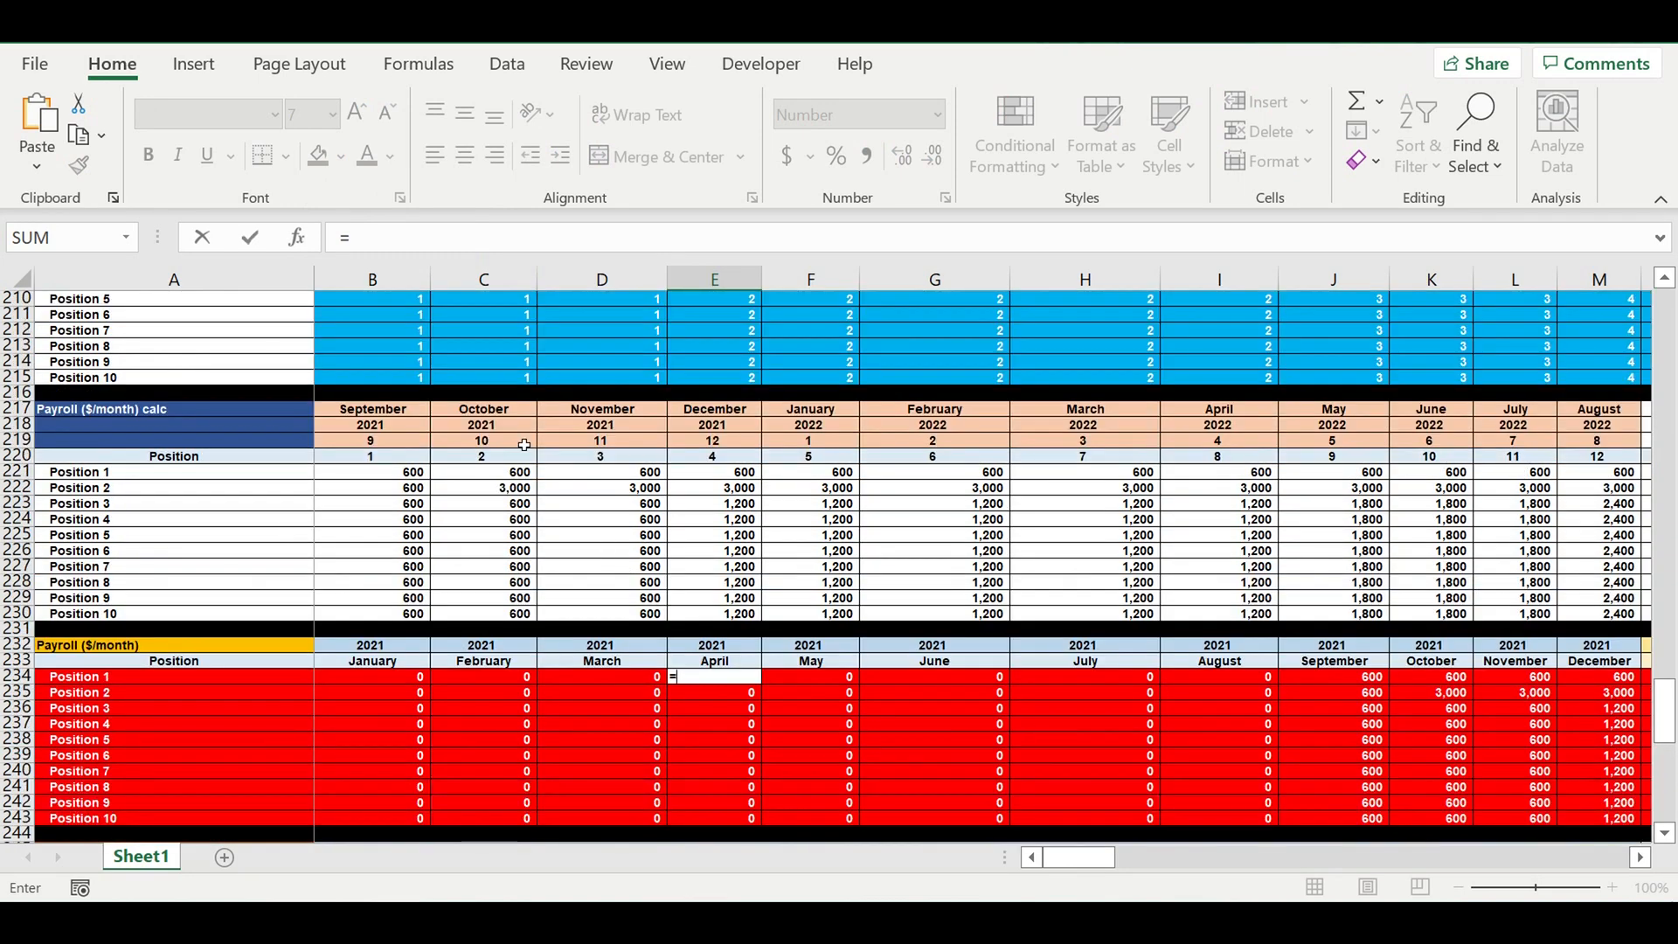
pyautogui.click(374, 413)
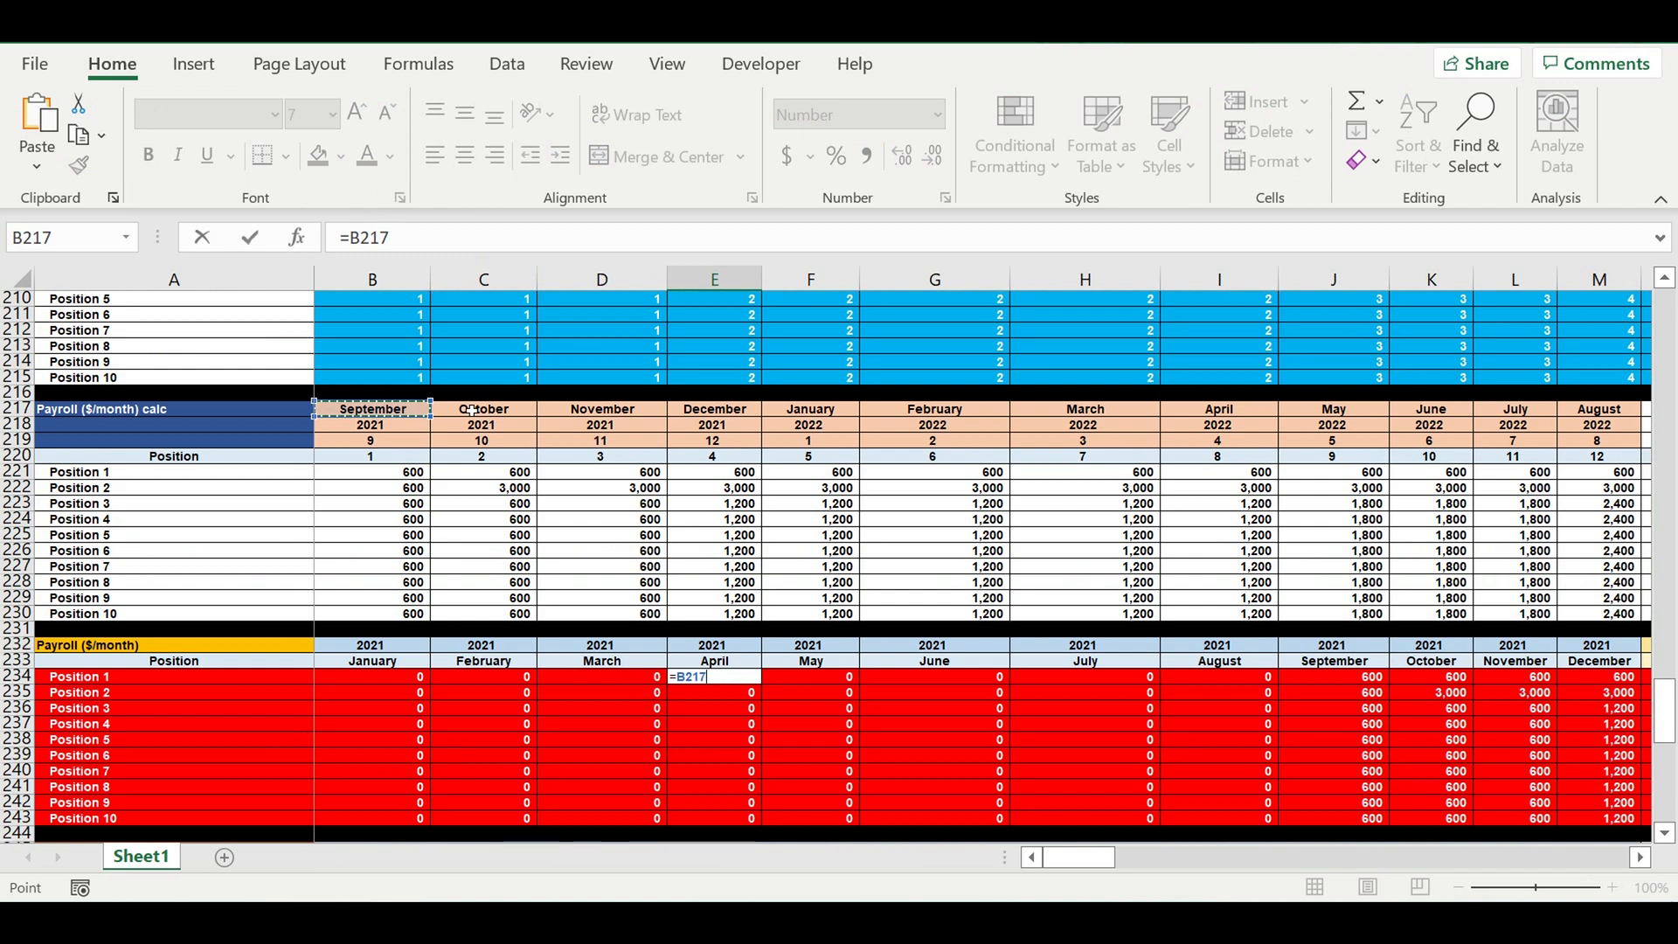
pyautogui.press('Return')
# Link E284 to the first year of the Payroll ($/month) calc header with the formula =B218.
pyautogui.click(713, 806)
pyautogui.write('=')
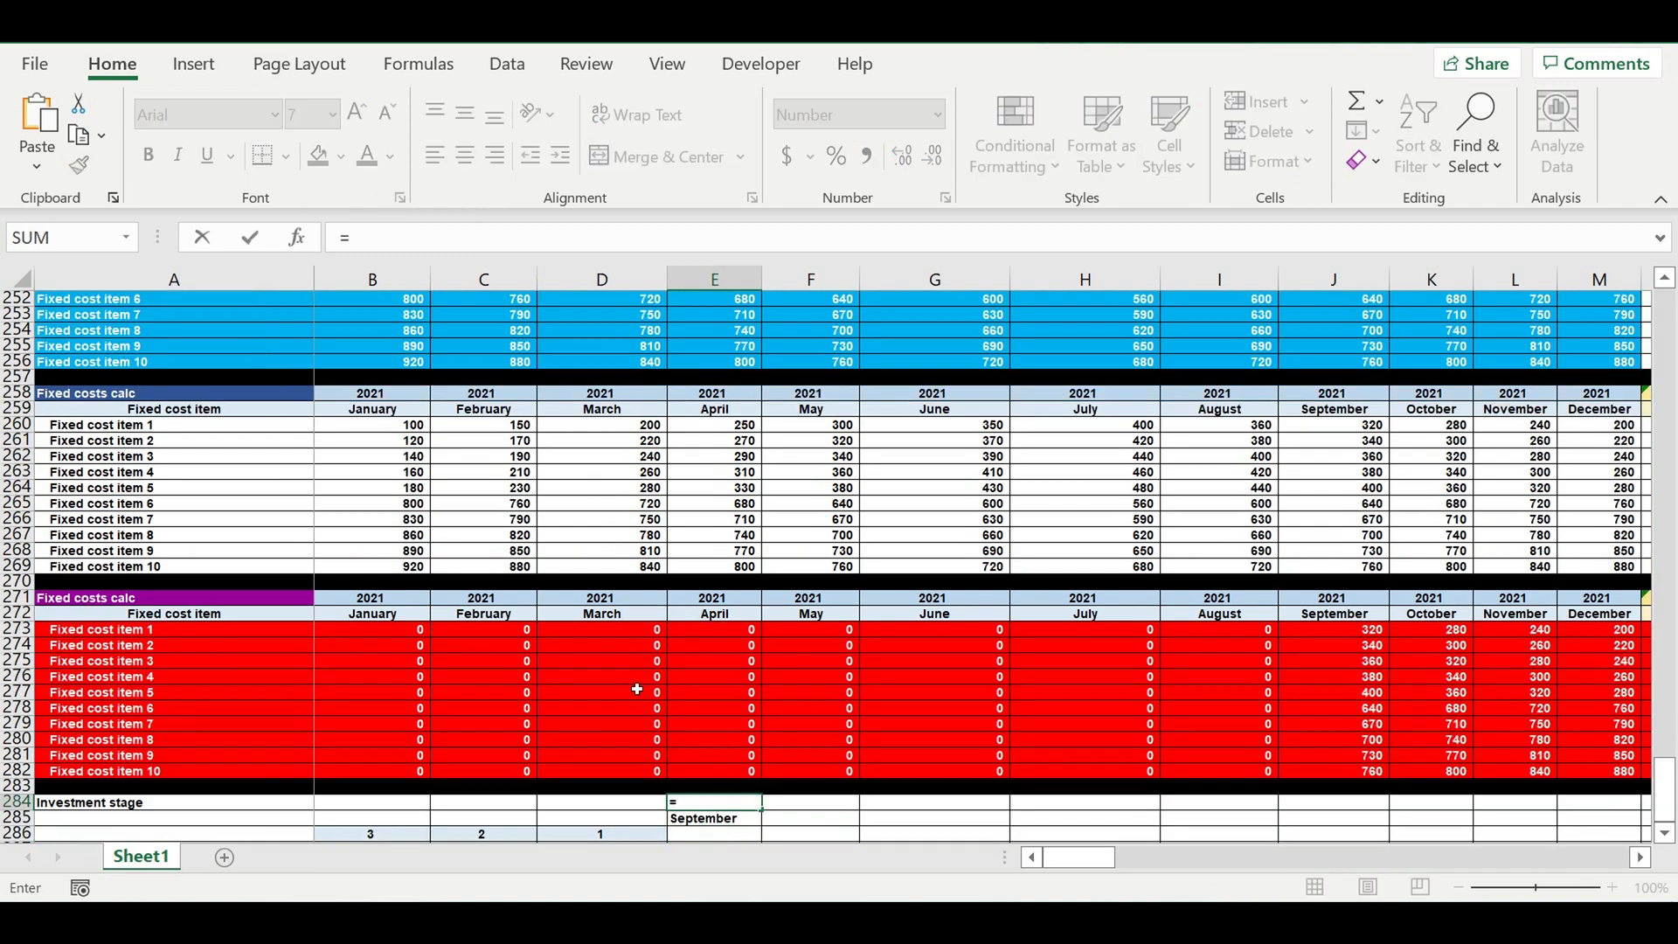
pyautogui.scroll(16, 585, 630)
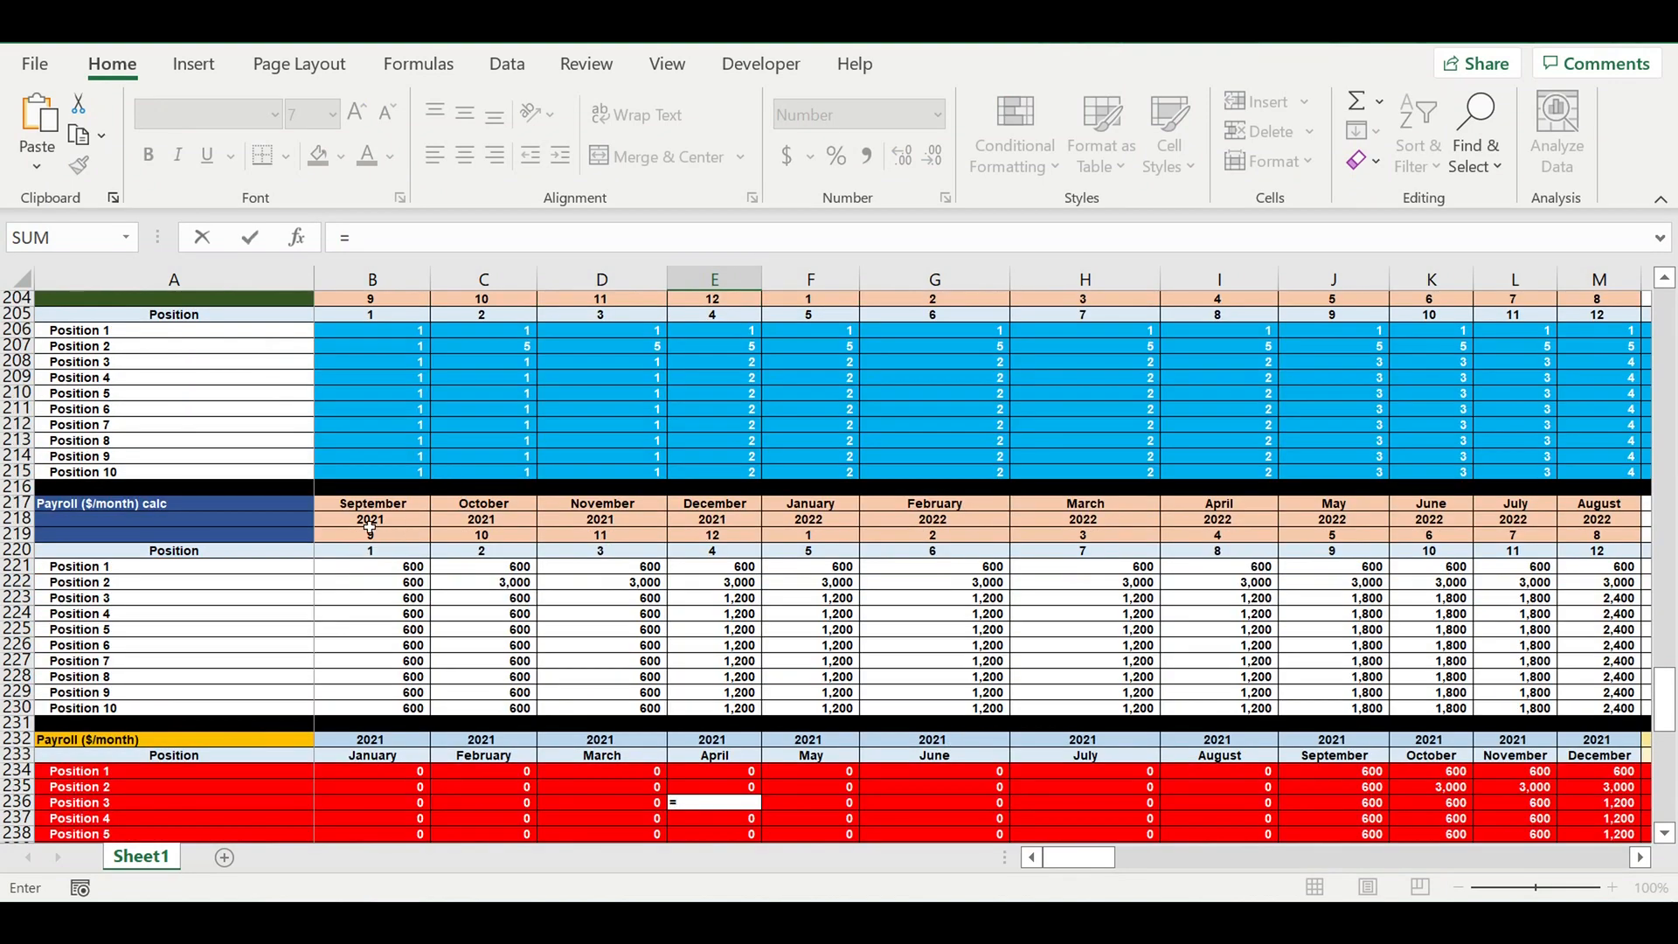
pyautogui.click(370, 523)
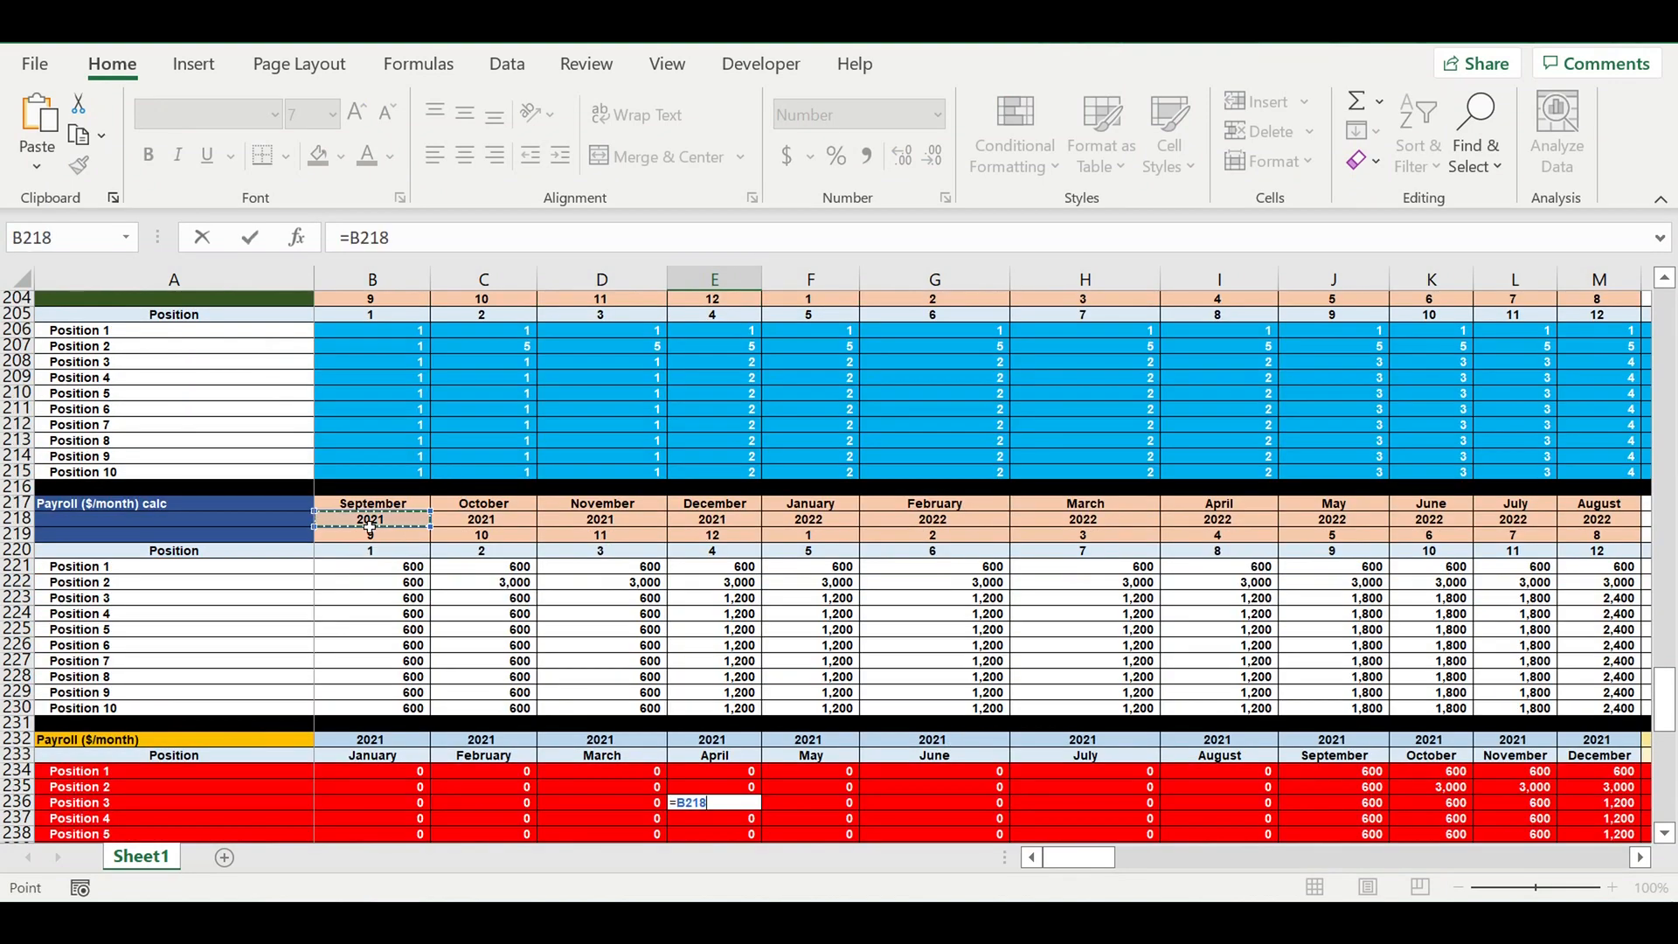
pyautogui.press('Return')
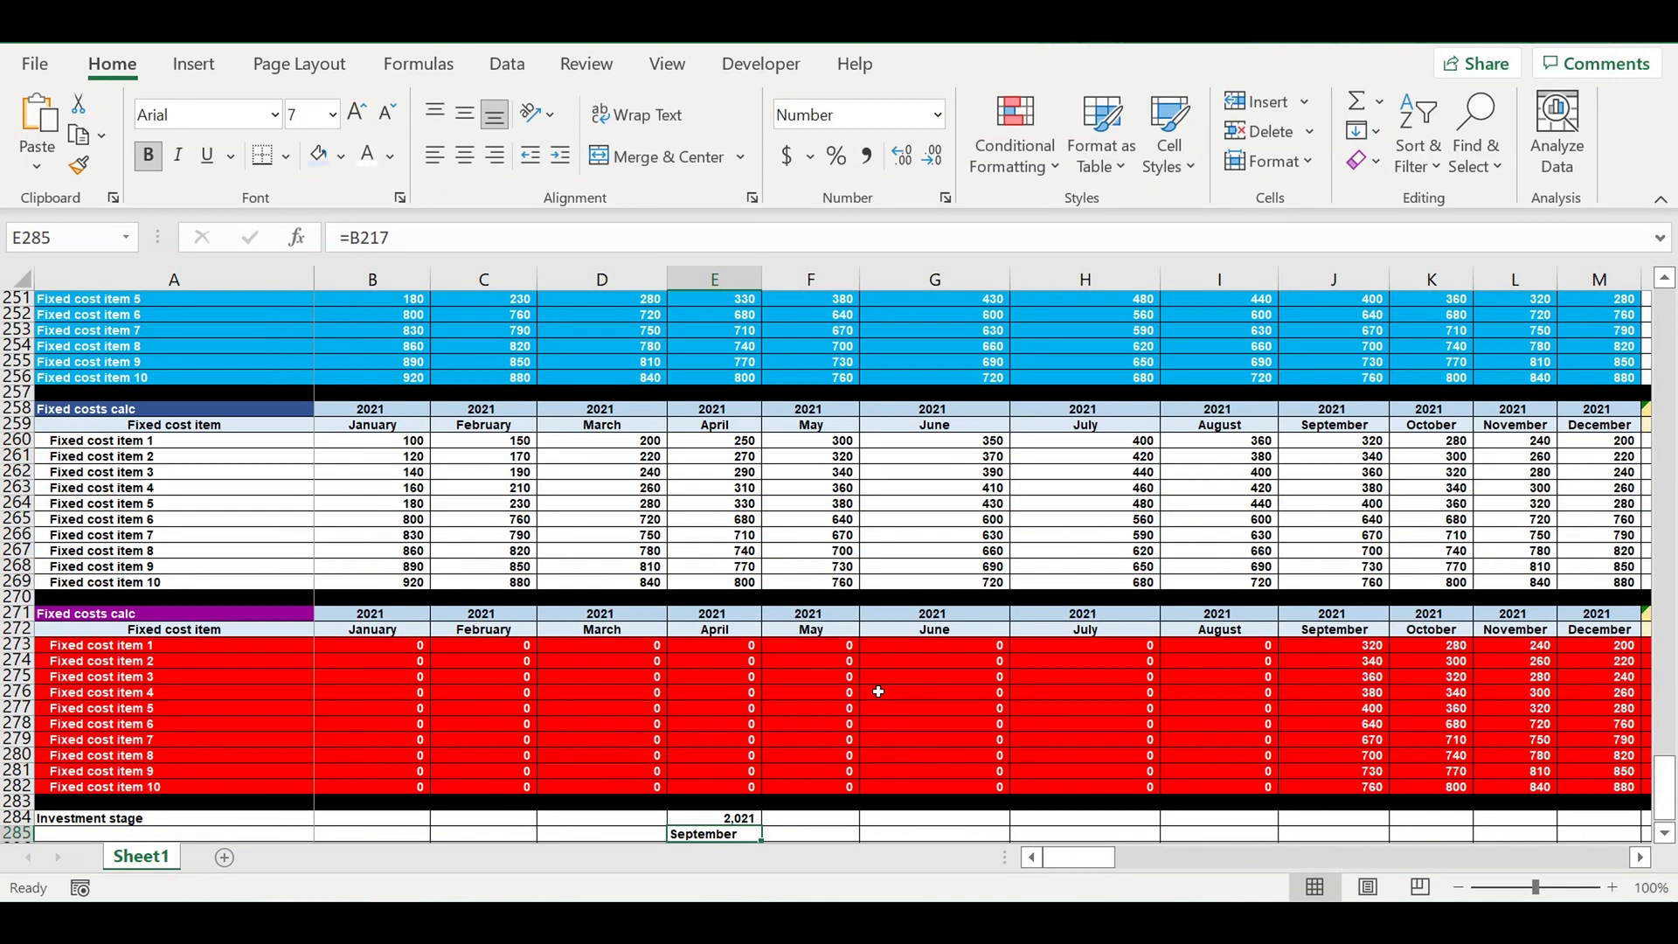
# Center the year and month cells E284:E285 in the Investment stage block.
pyautogui.scroll(-4, 879, 691)
pyautogui.moveTo(708, 633); pyautogui.dragTo(713, 648)
pyautogui.click(465, 155)
pyautogui.click(829, 726)
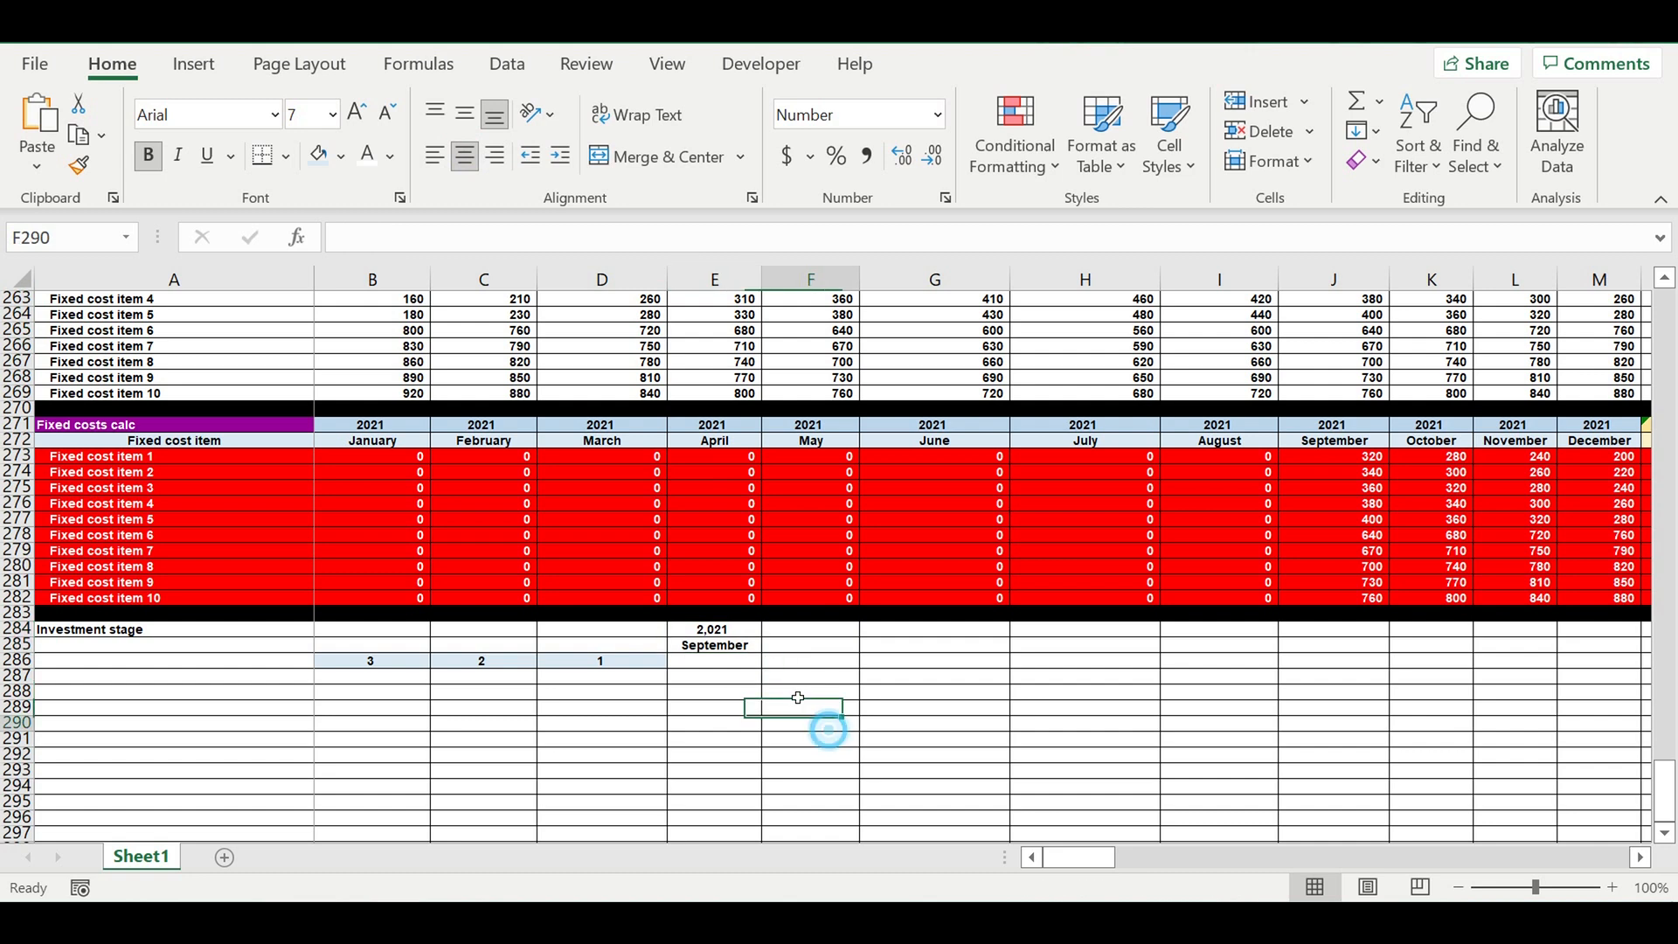
# Change the number format of the year in E284 to show no thousands separator.
pyautogui.click(712, 631)
pyautogui.rightClick(712, 631)
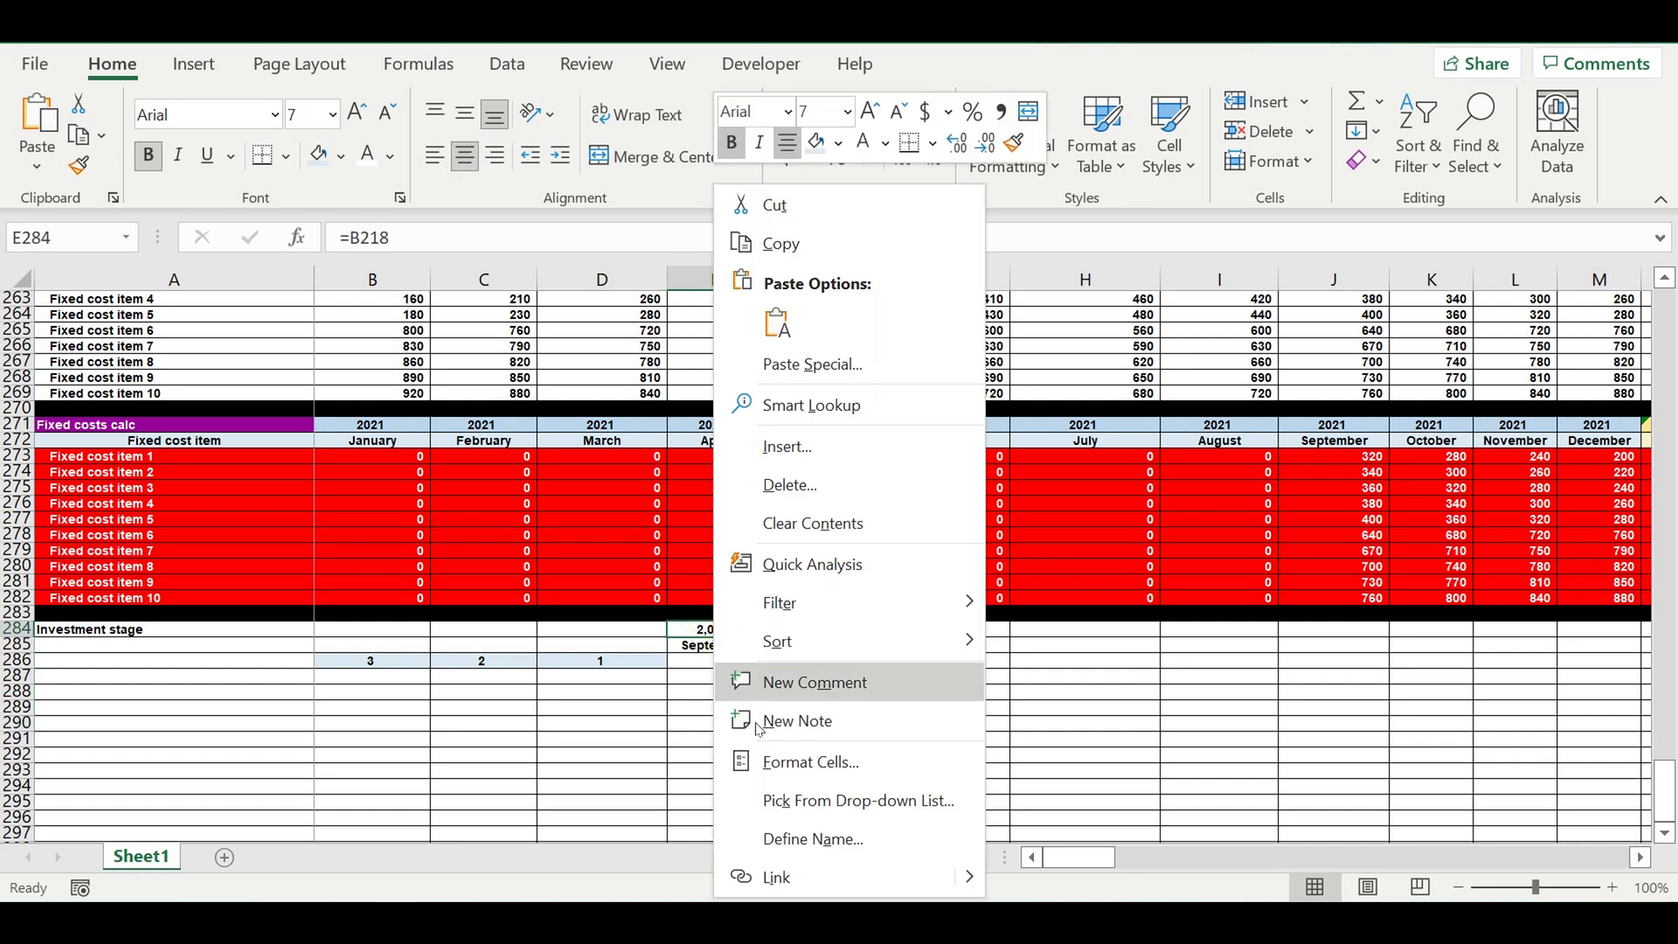
pyautogui.click(771, 761)
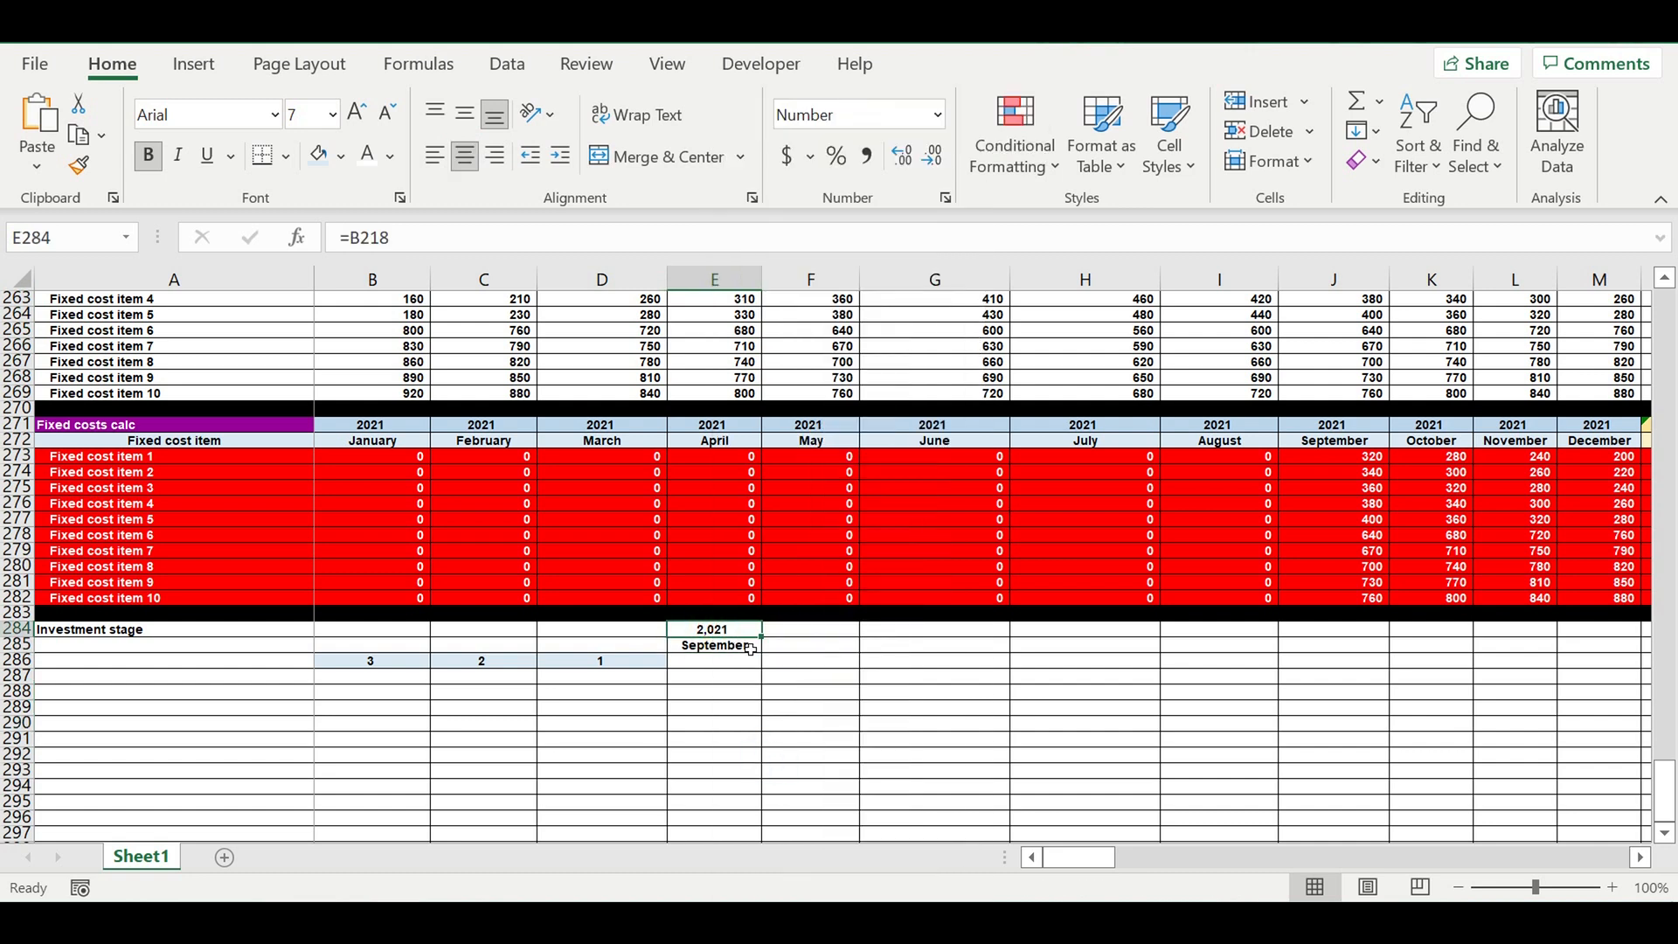
pyautogui.click(651, 443)
pyautogui.click(922, 864)
pyautogui.click(813, 724)
pyautogui.click(712, 739)
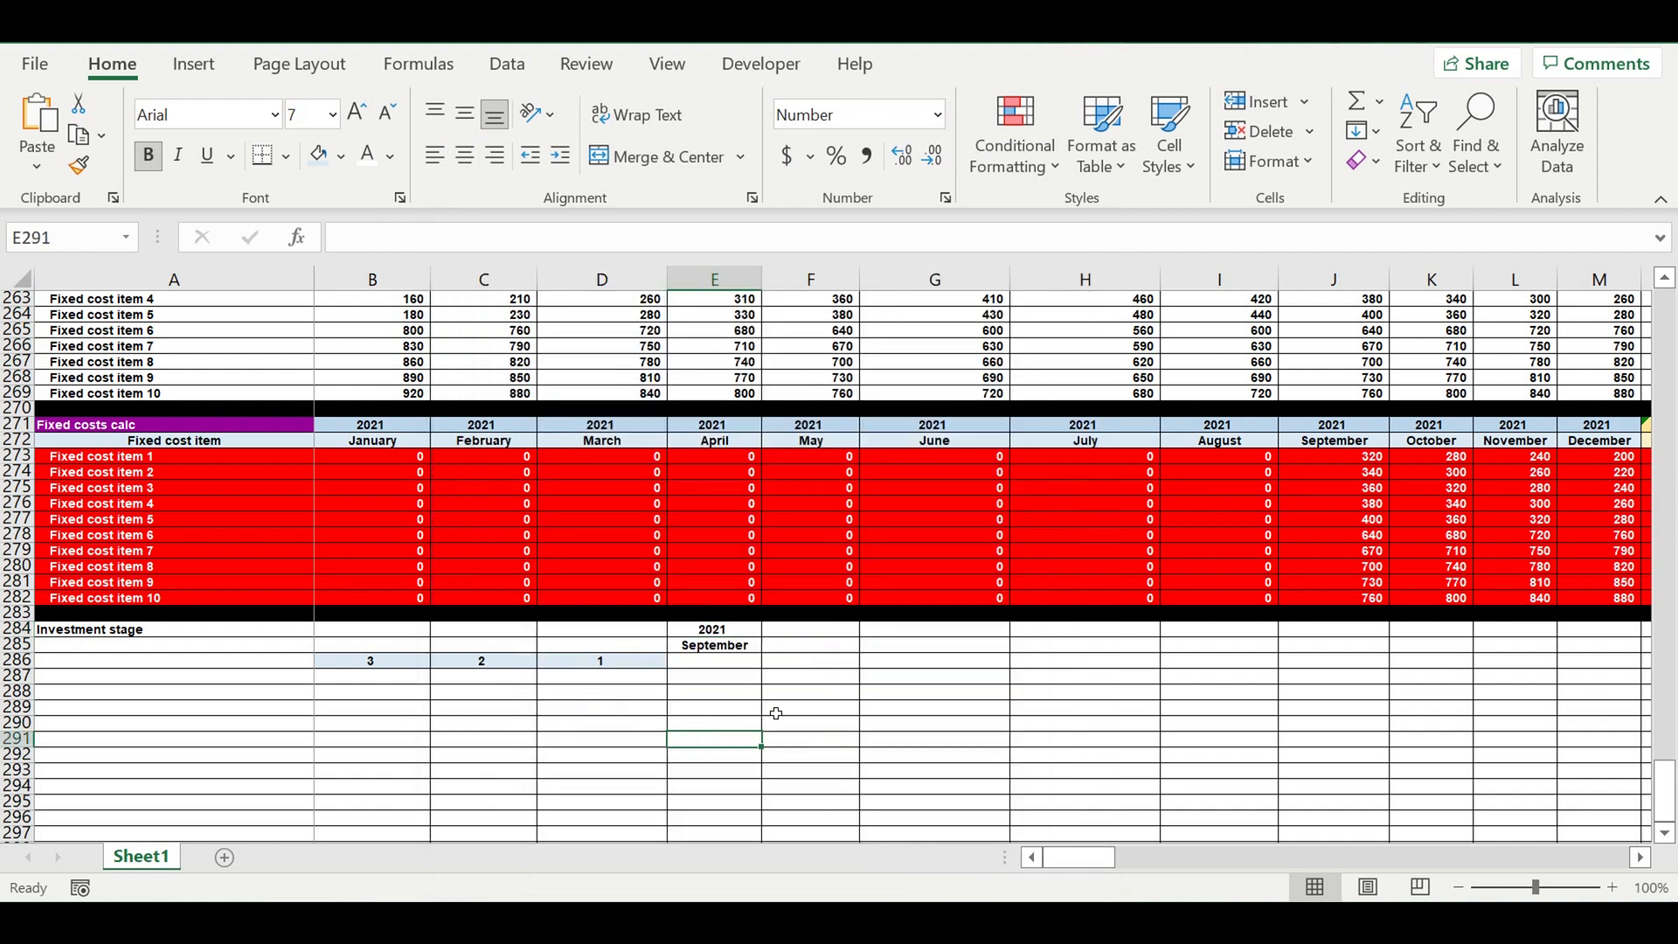
# Write the formula =VLOOKUP(E285,D1:E12,2,0) in E287 to look up the month's number in the month list.
pyautogui.click(778, 709)
pyautogui.click(708, 678)
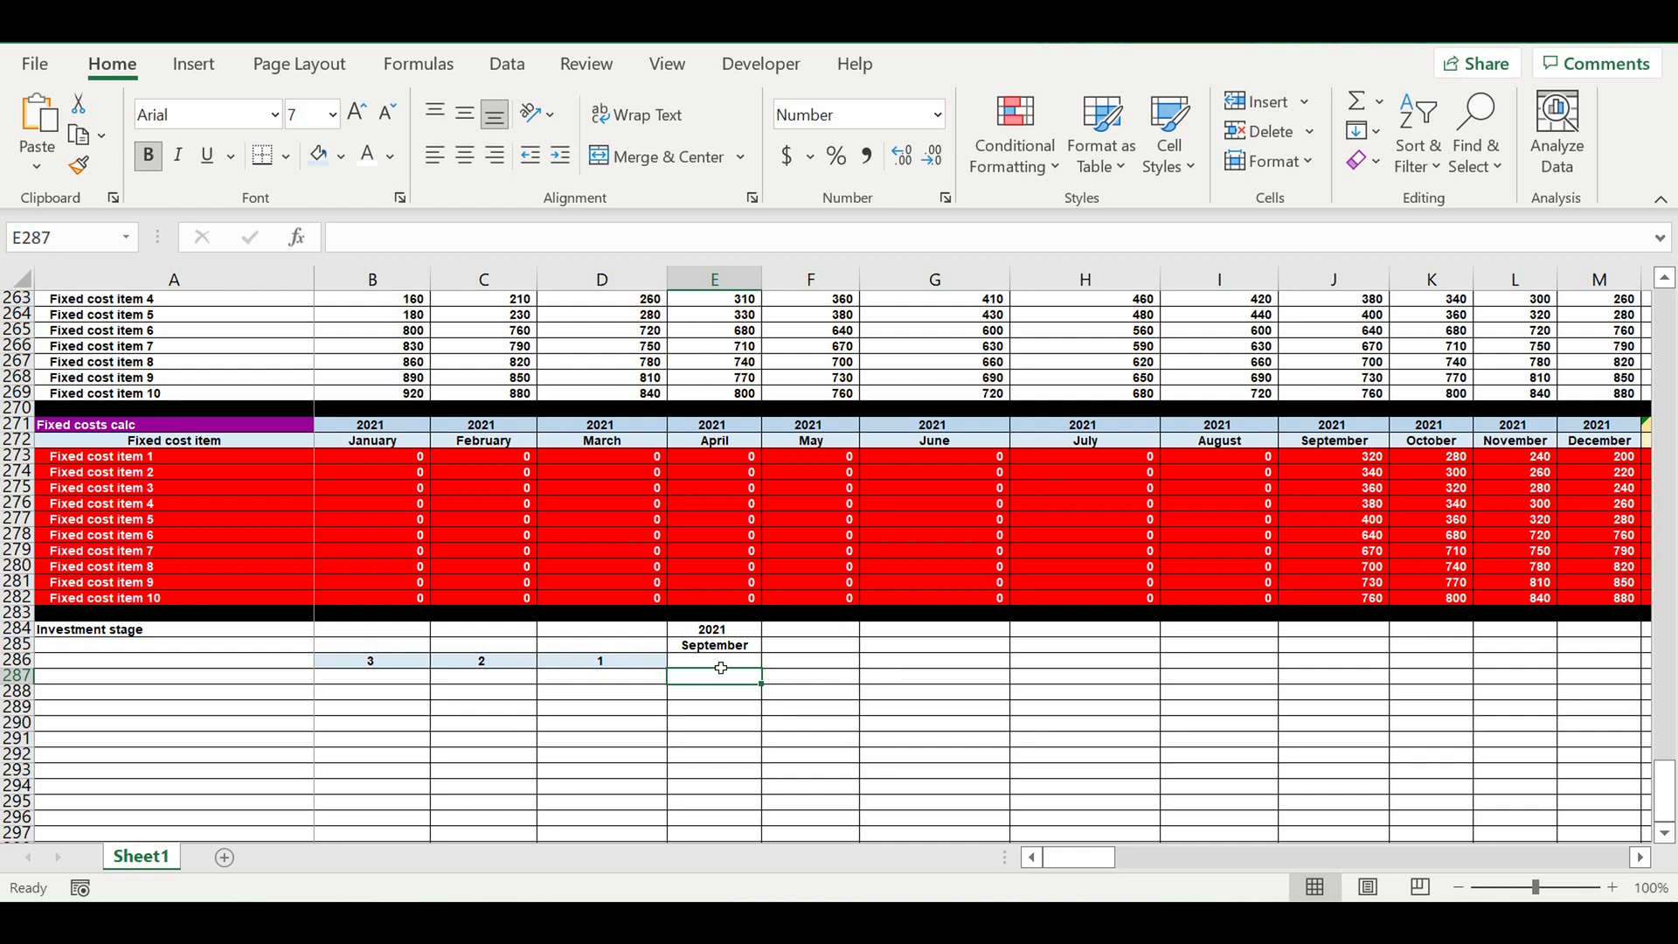
pyautogui.click(731, 695)
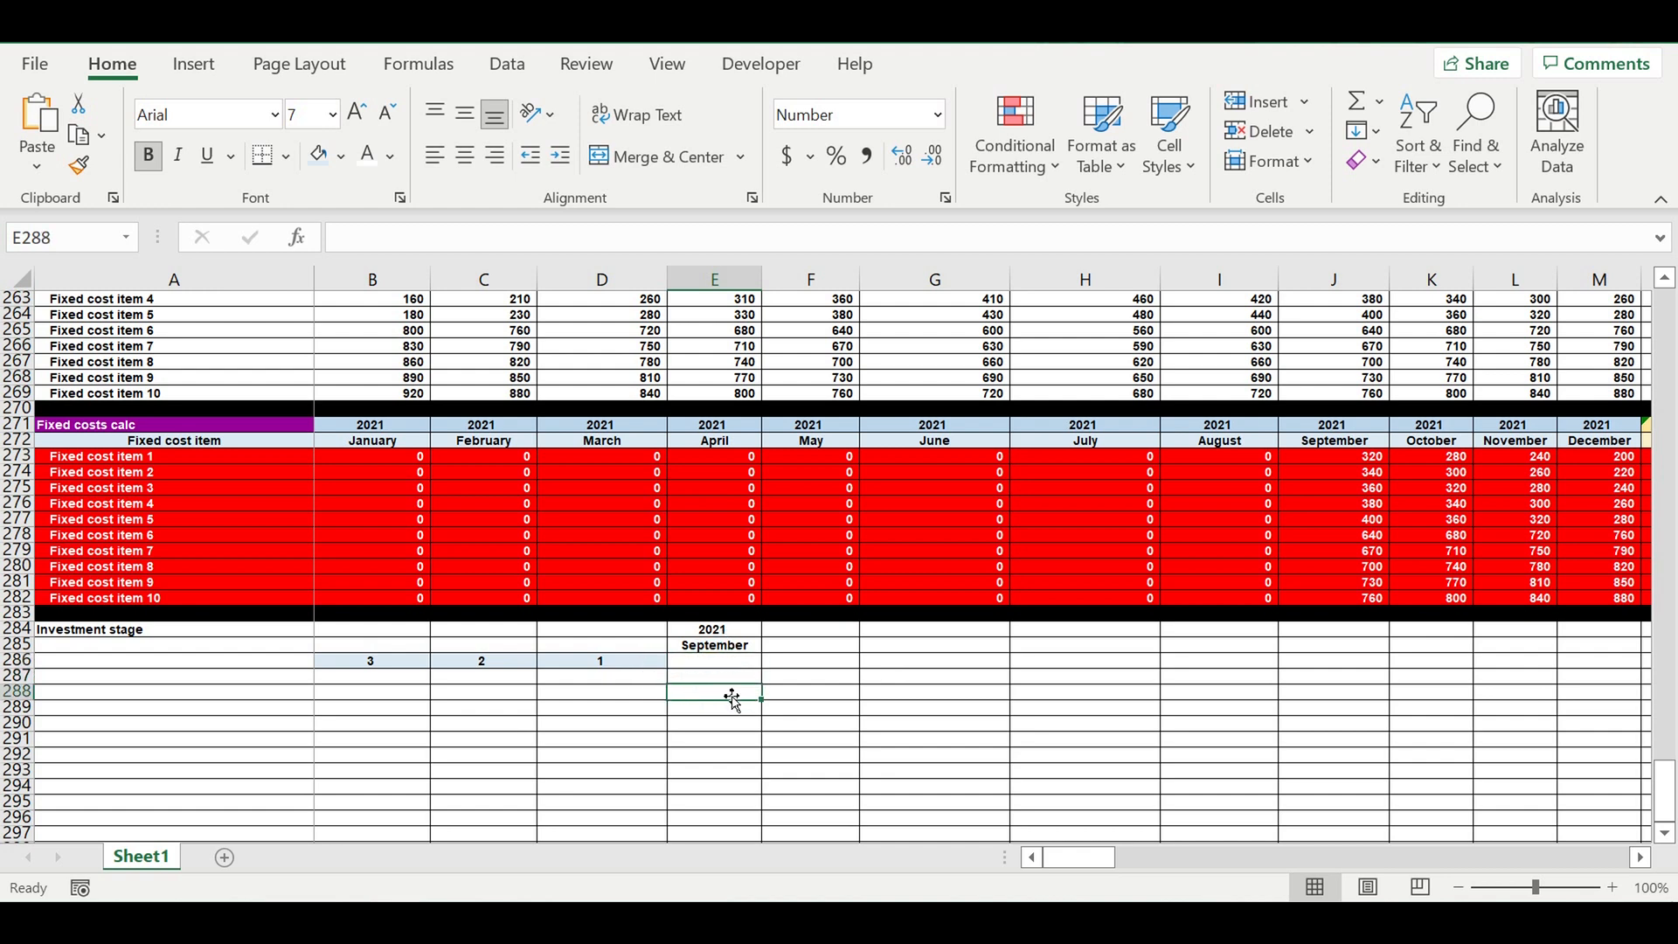
pyautogui.click(716, 682)
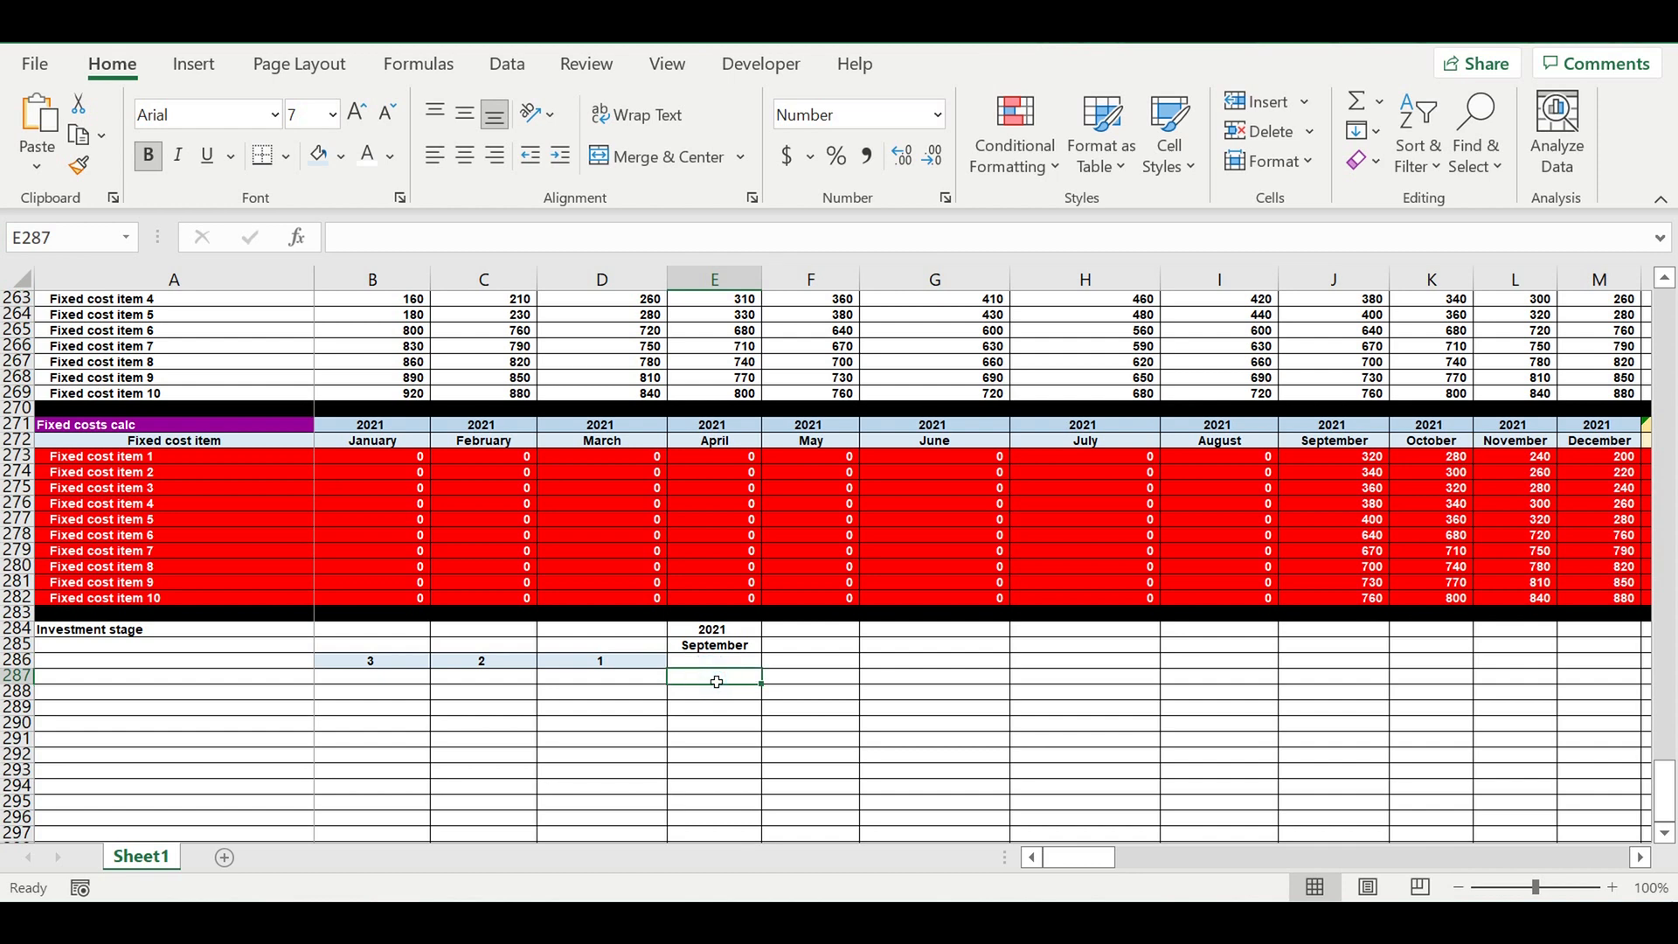
pyautogui.write('=vloo')
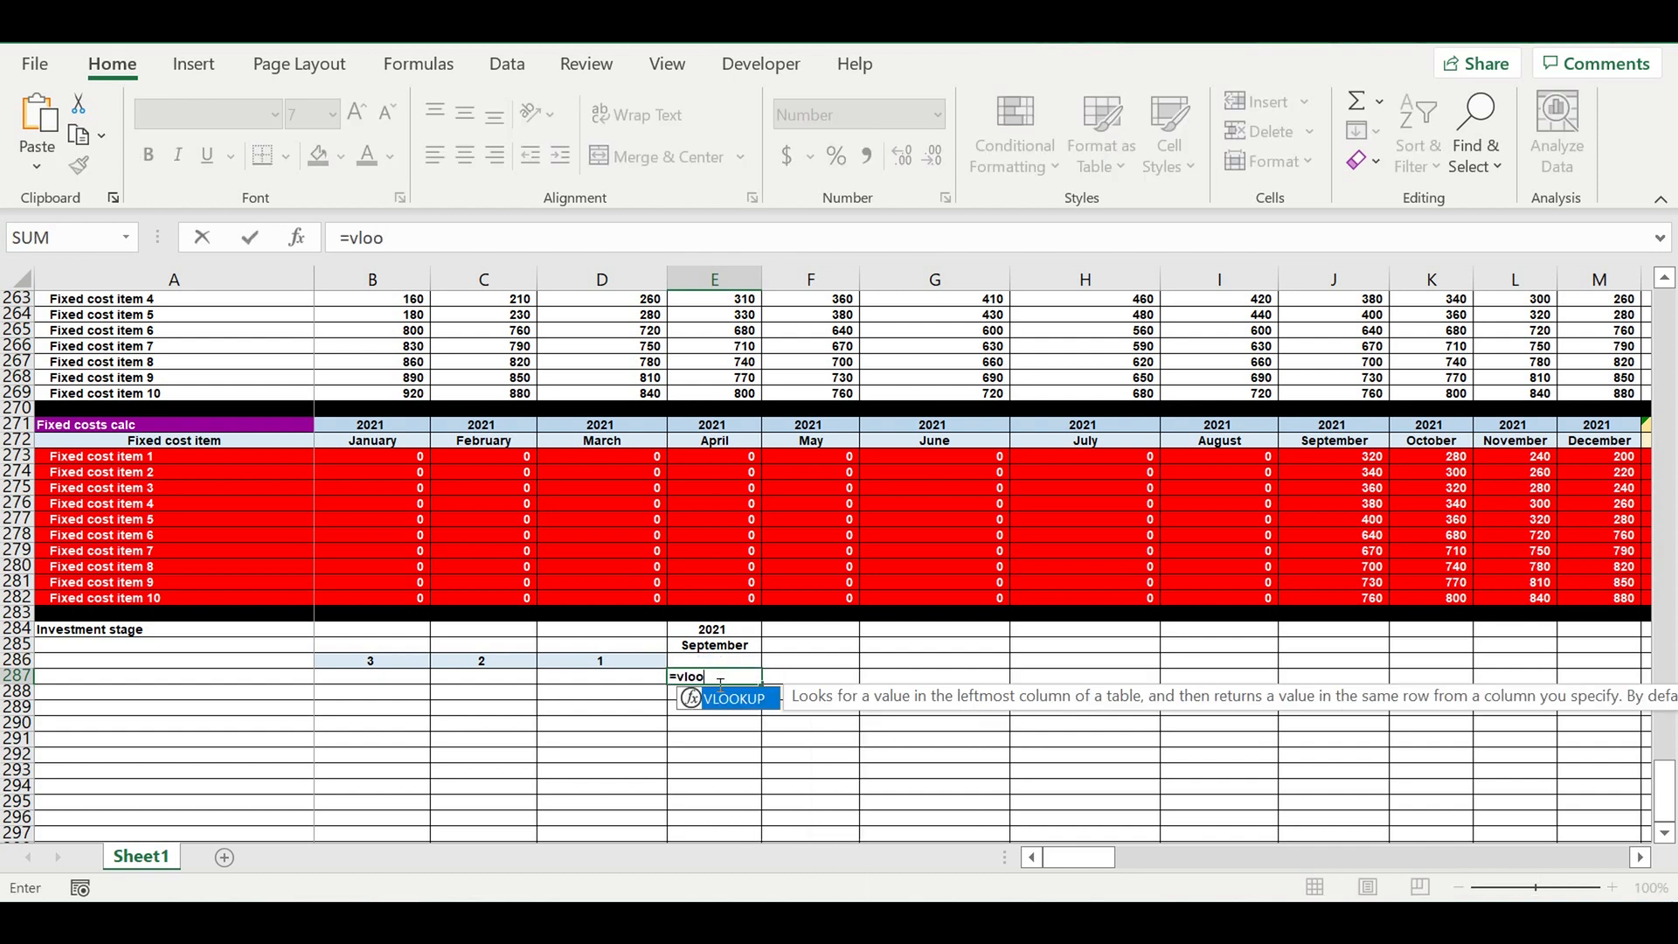
pyautogui.doubleClick(732, 699)
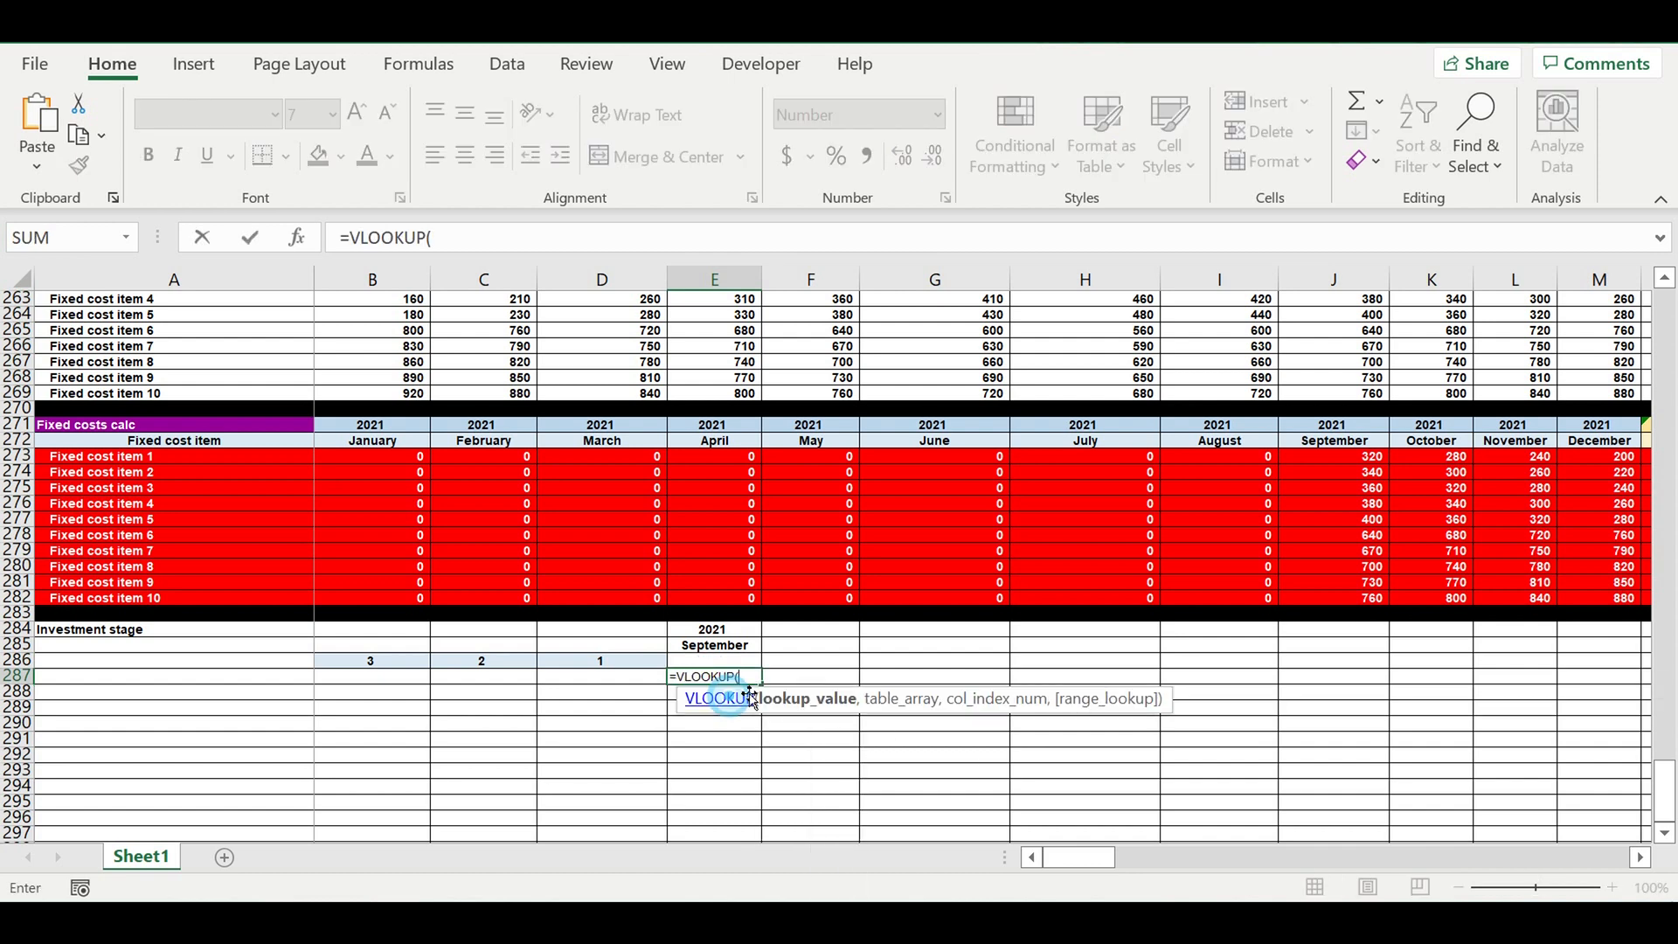
pyautogui.click(734, 647)
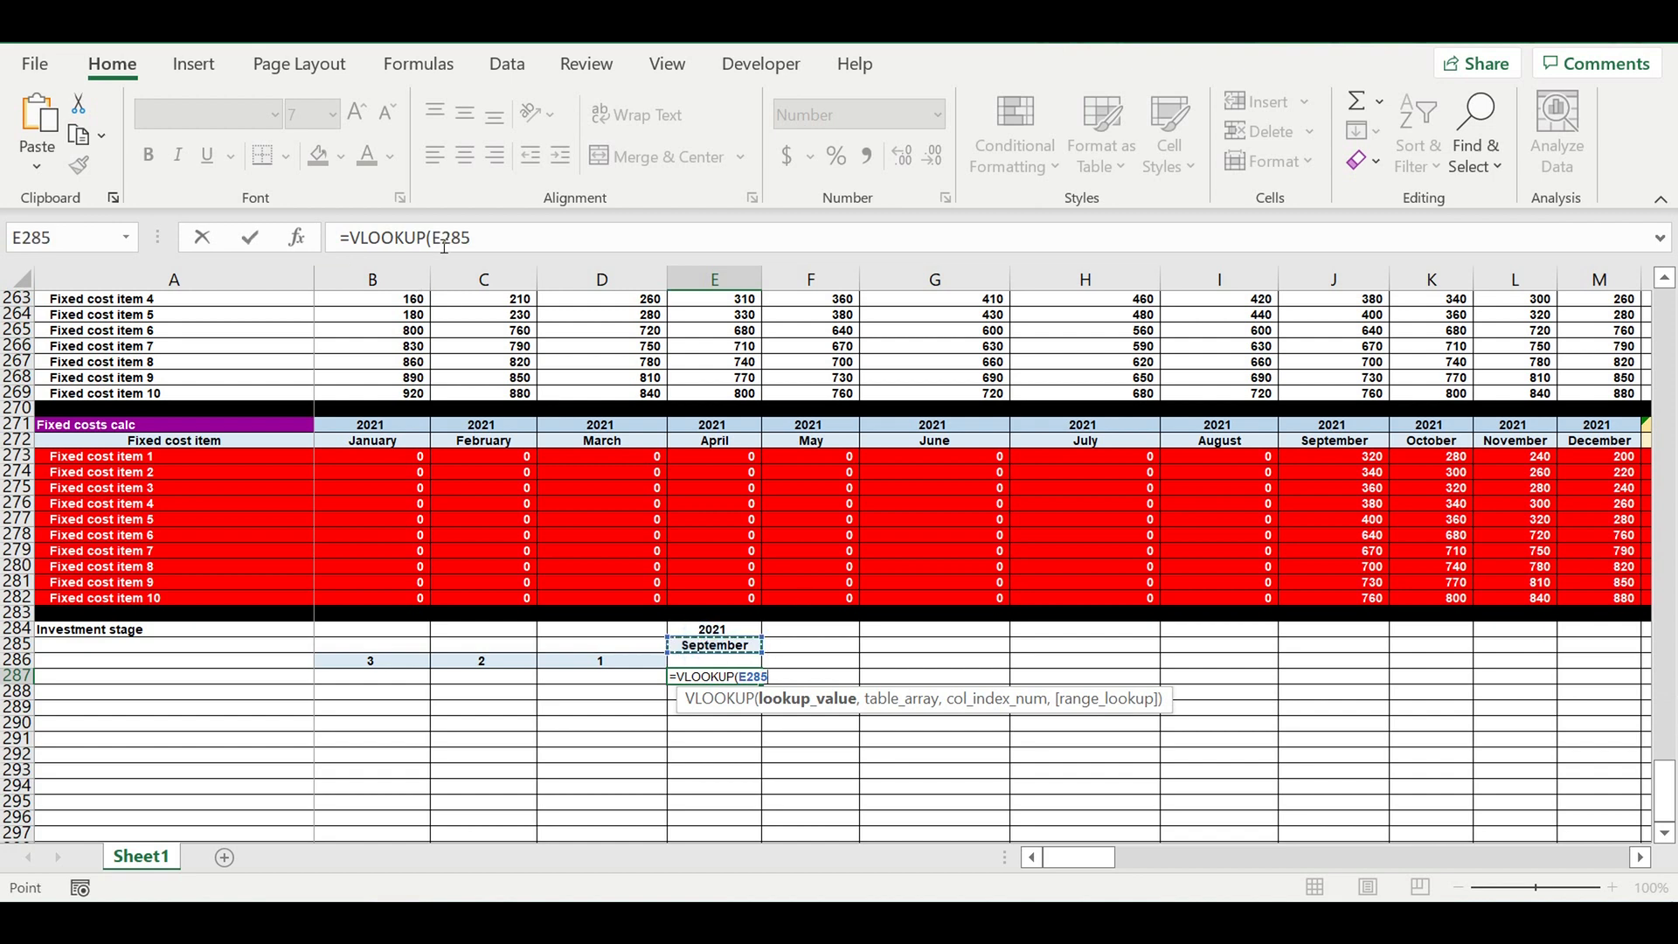
pyautogui.click(514, 245)
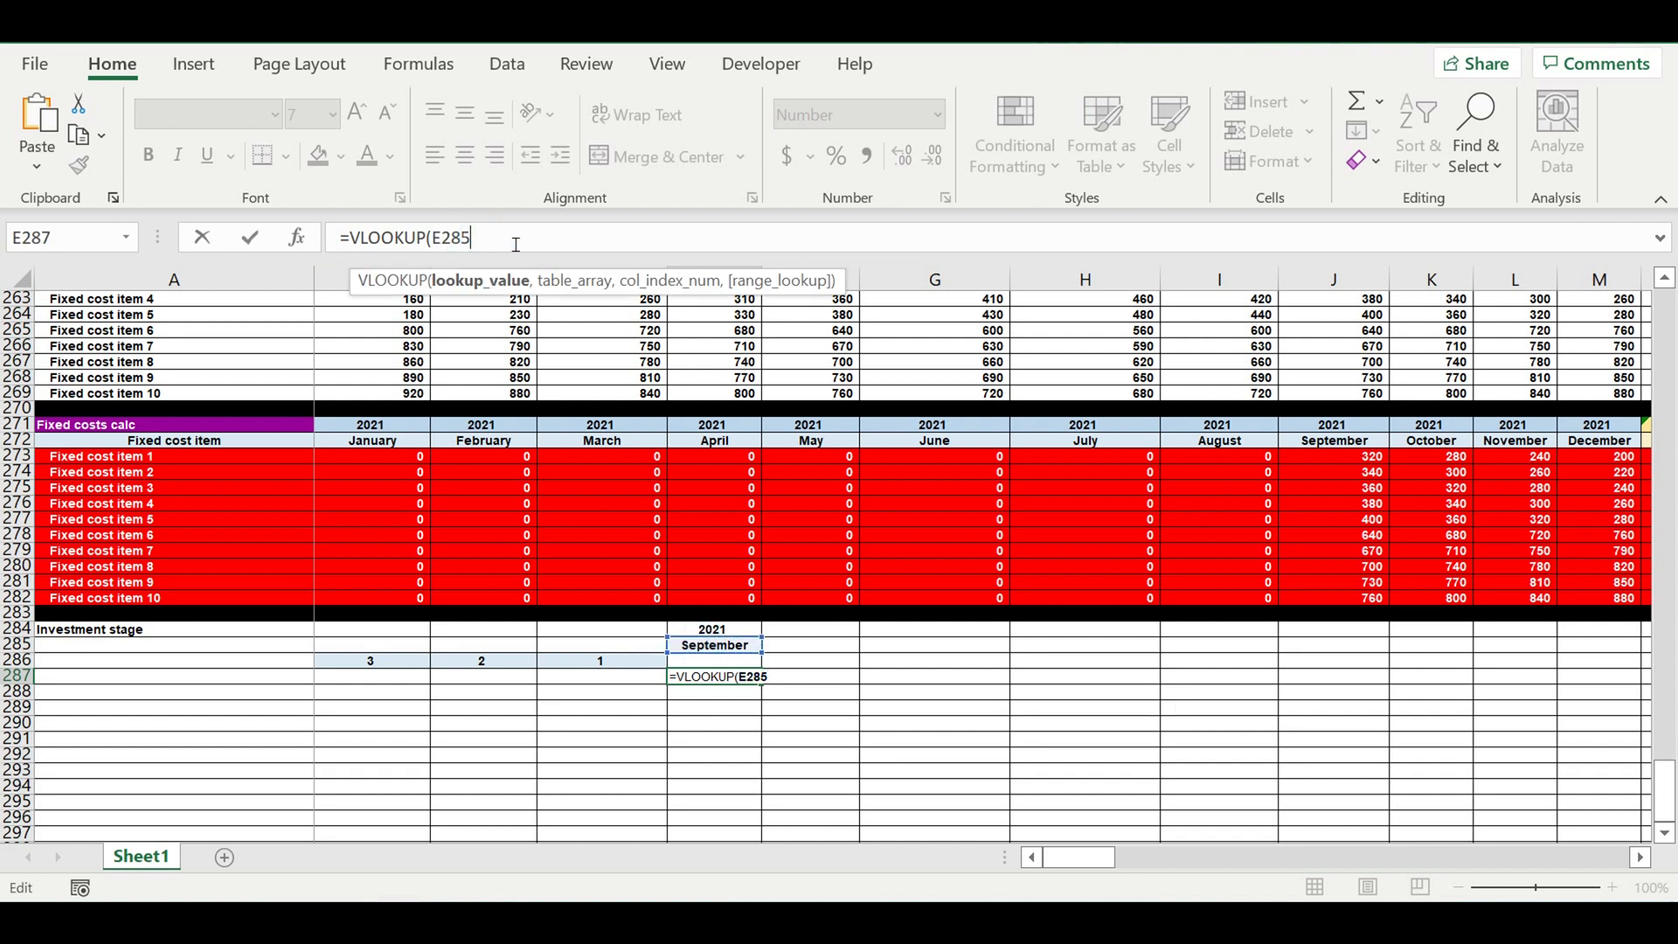
pyautogui.write(',')
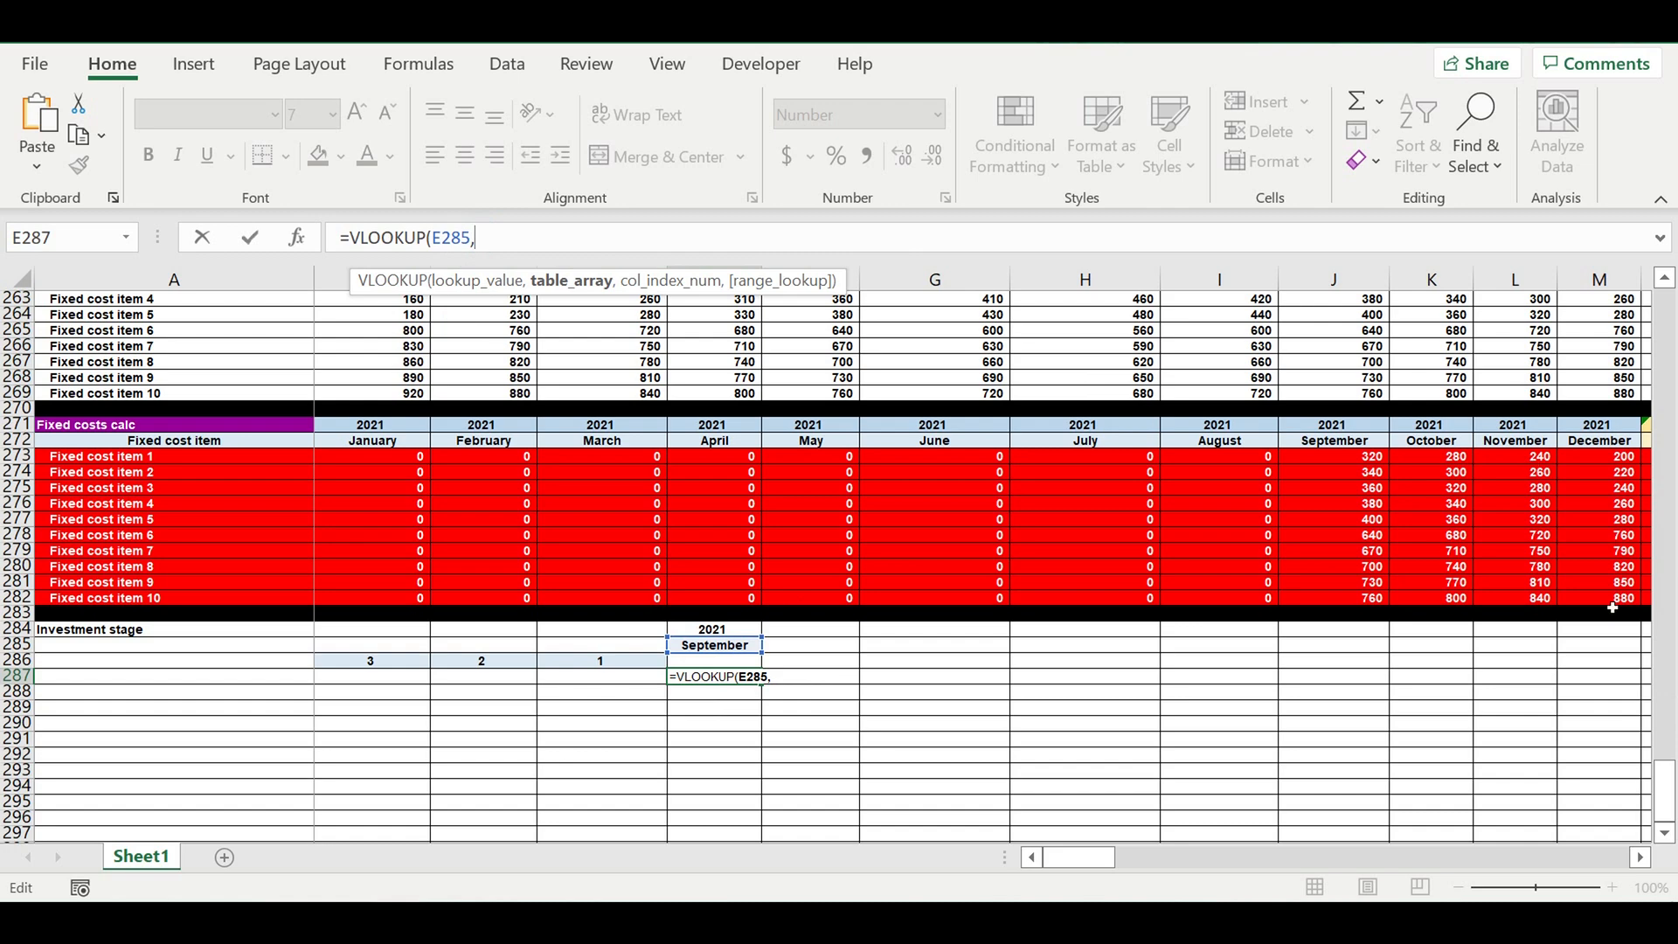
pyautogui.moveTo(1664, 784); pyautogui.dragTo(1608, 63)
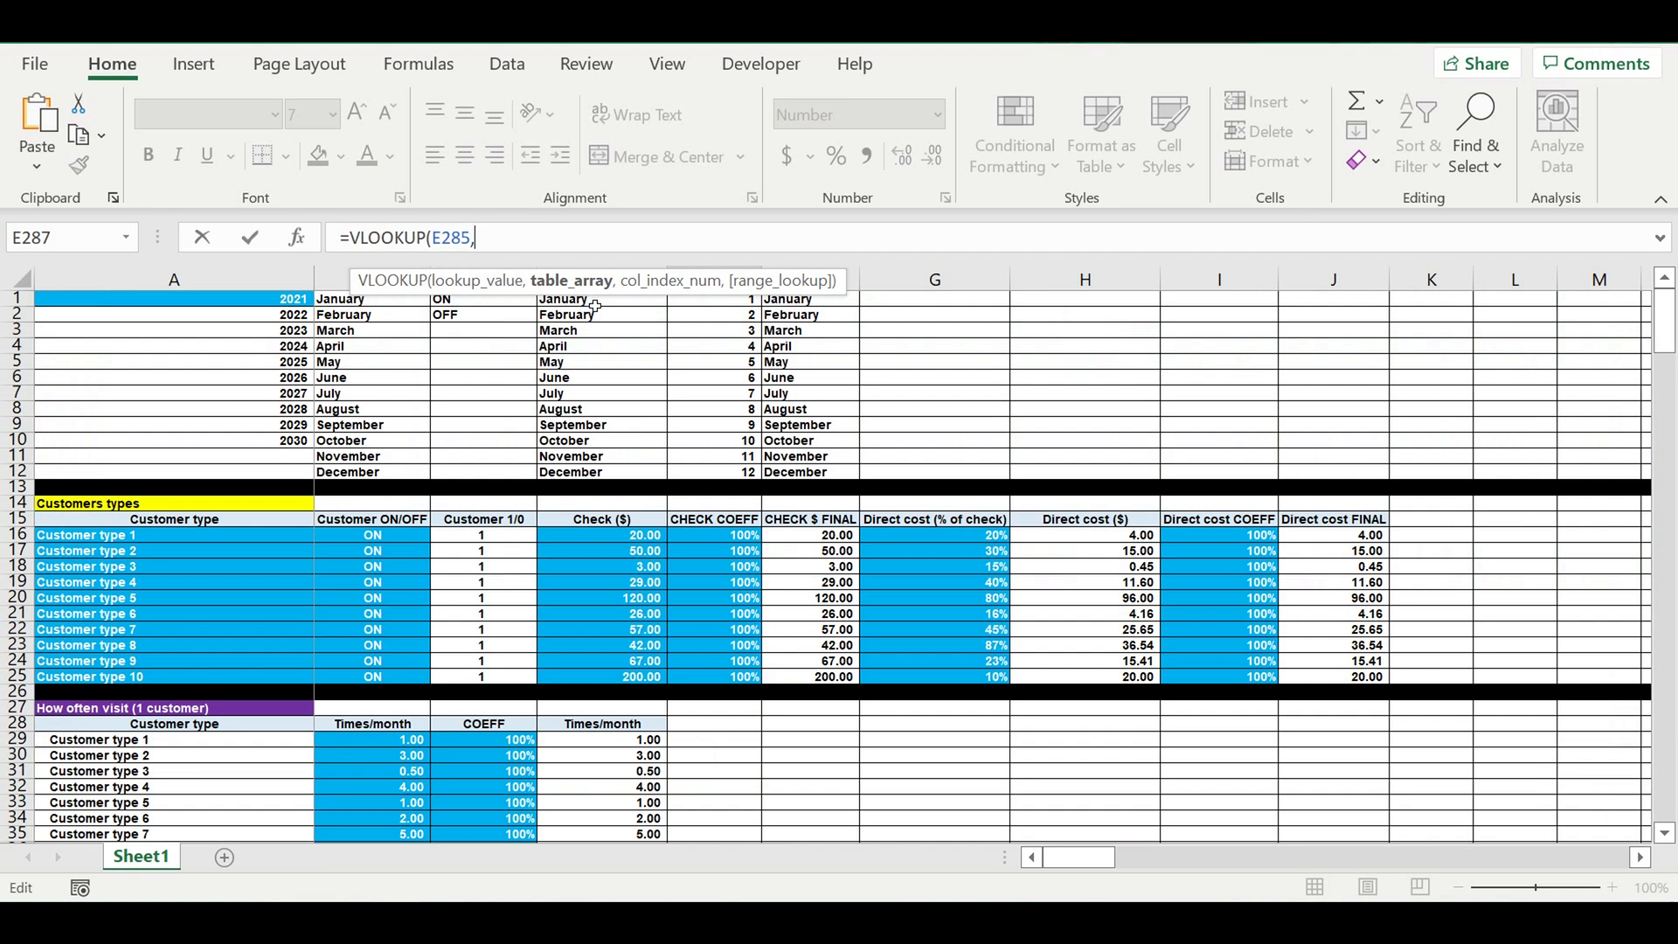
pyautogui.moveTo(595, 301); pyautogui.dragTo(710, 477)
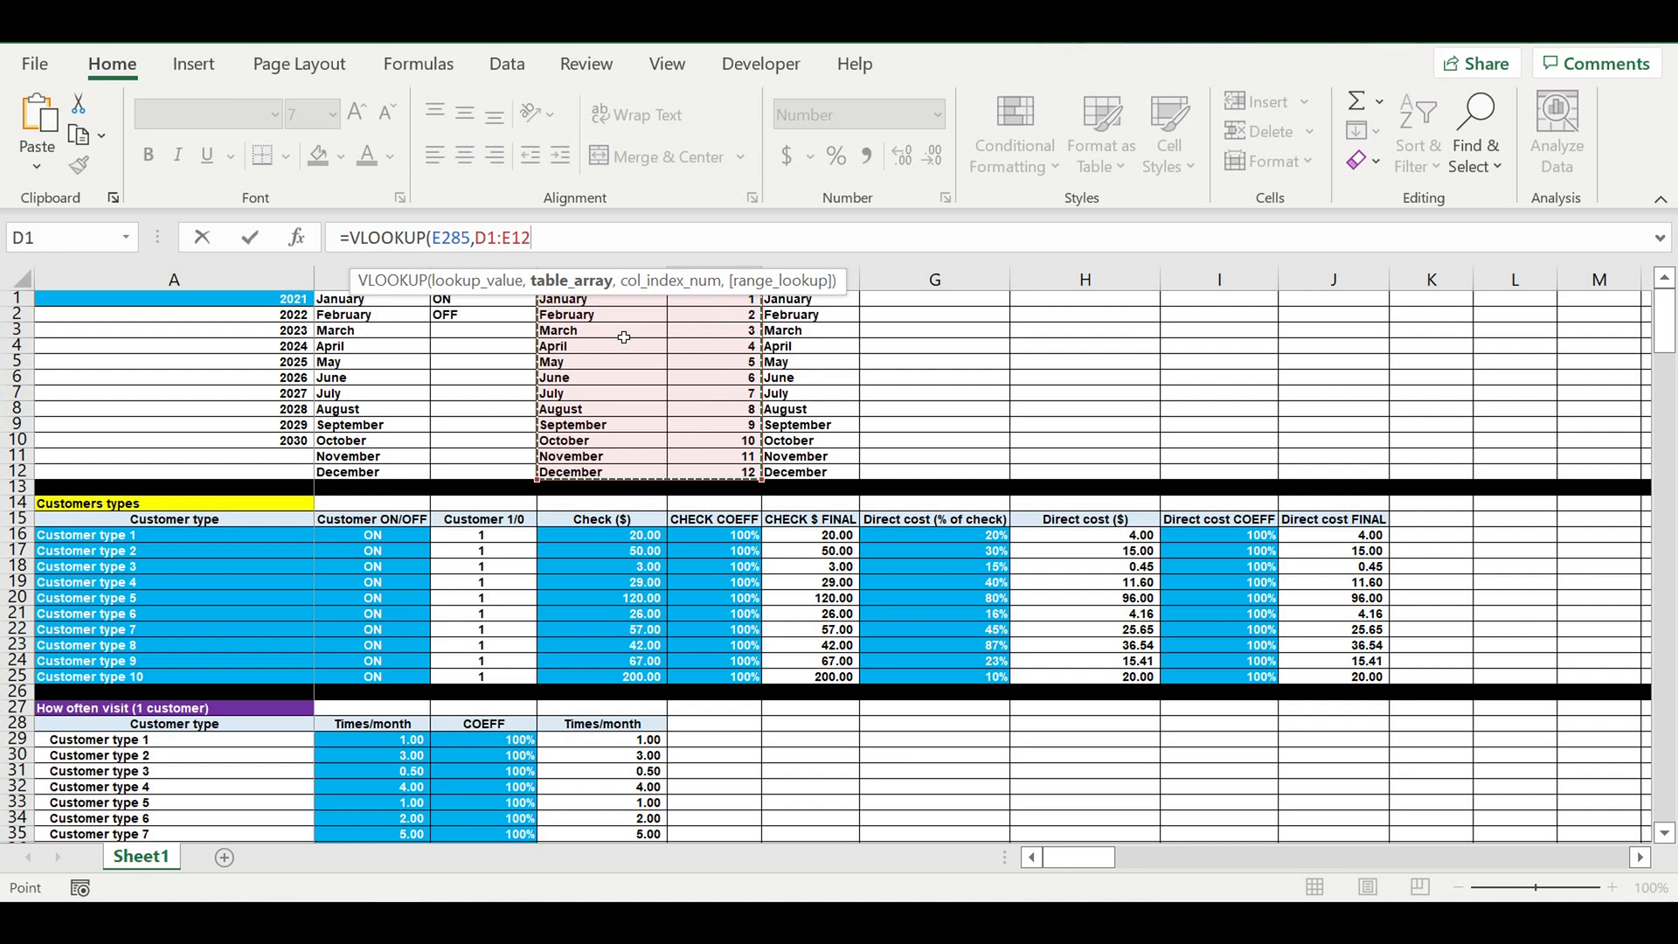
pyautogui.write(',')
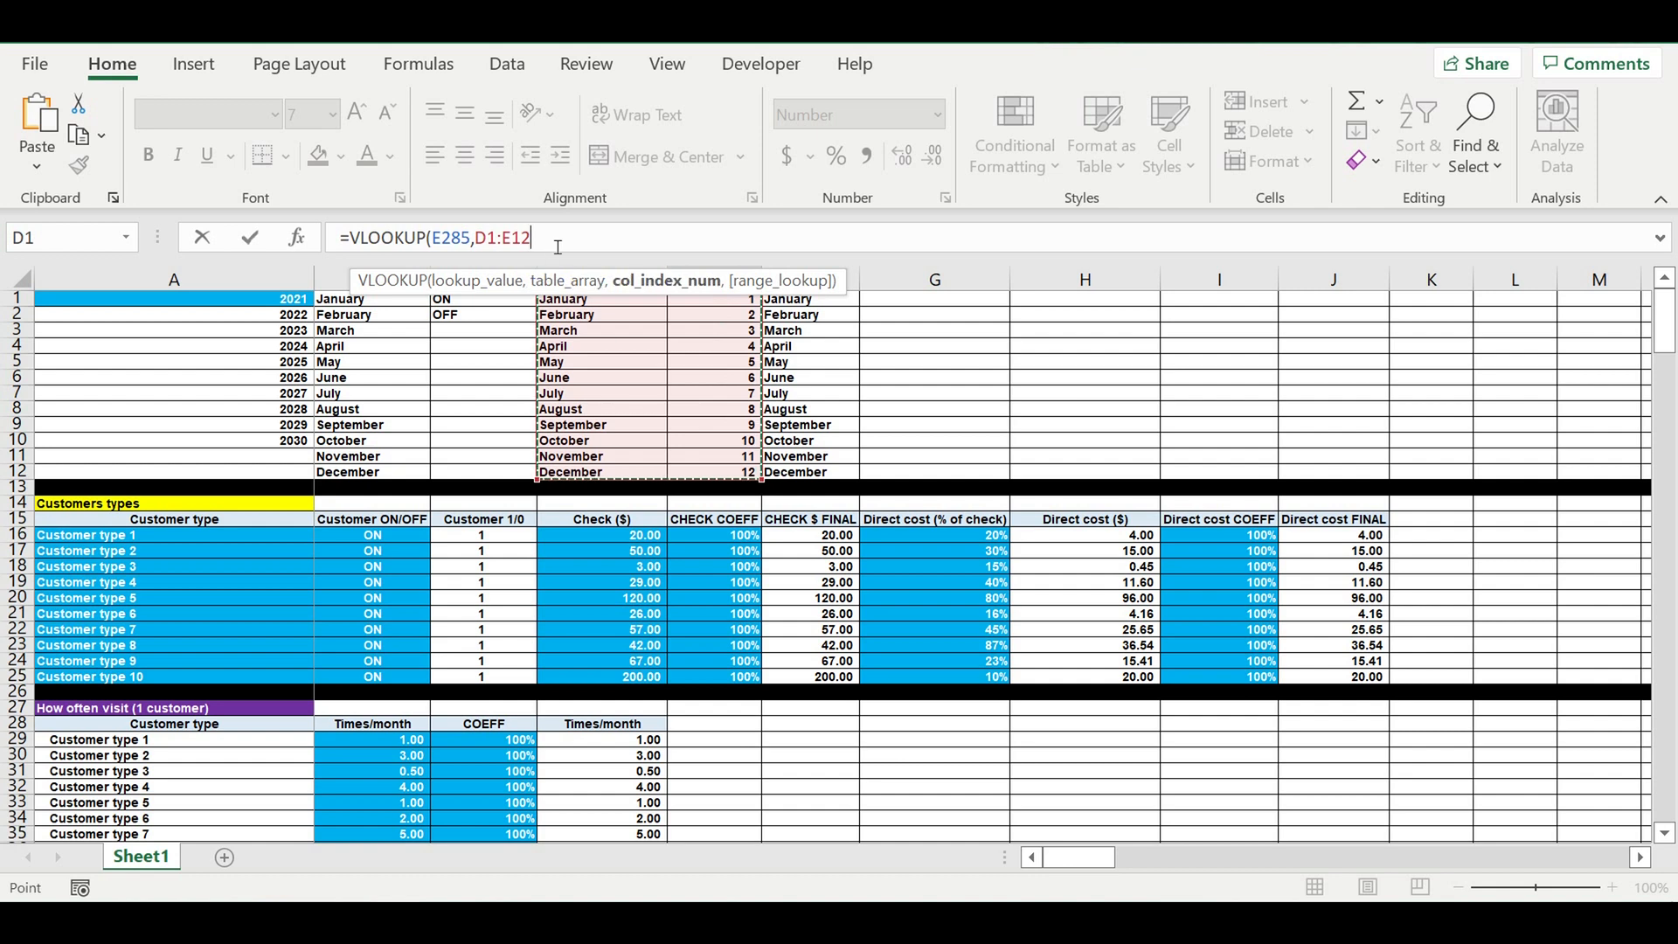
pyautogui.write('2,')
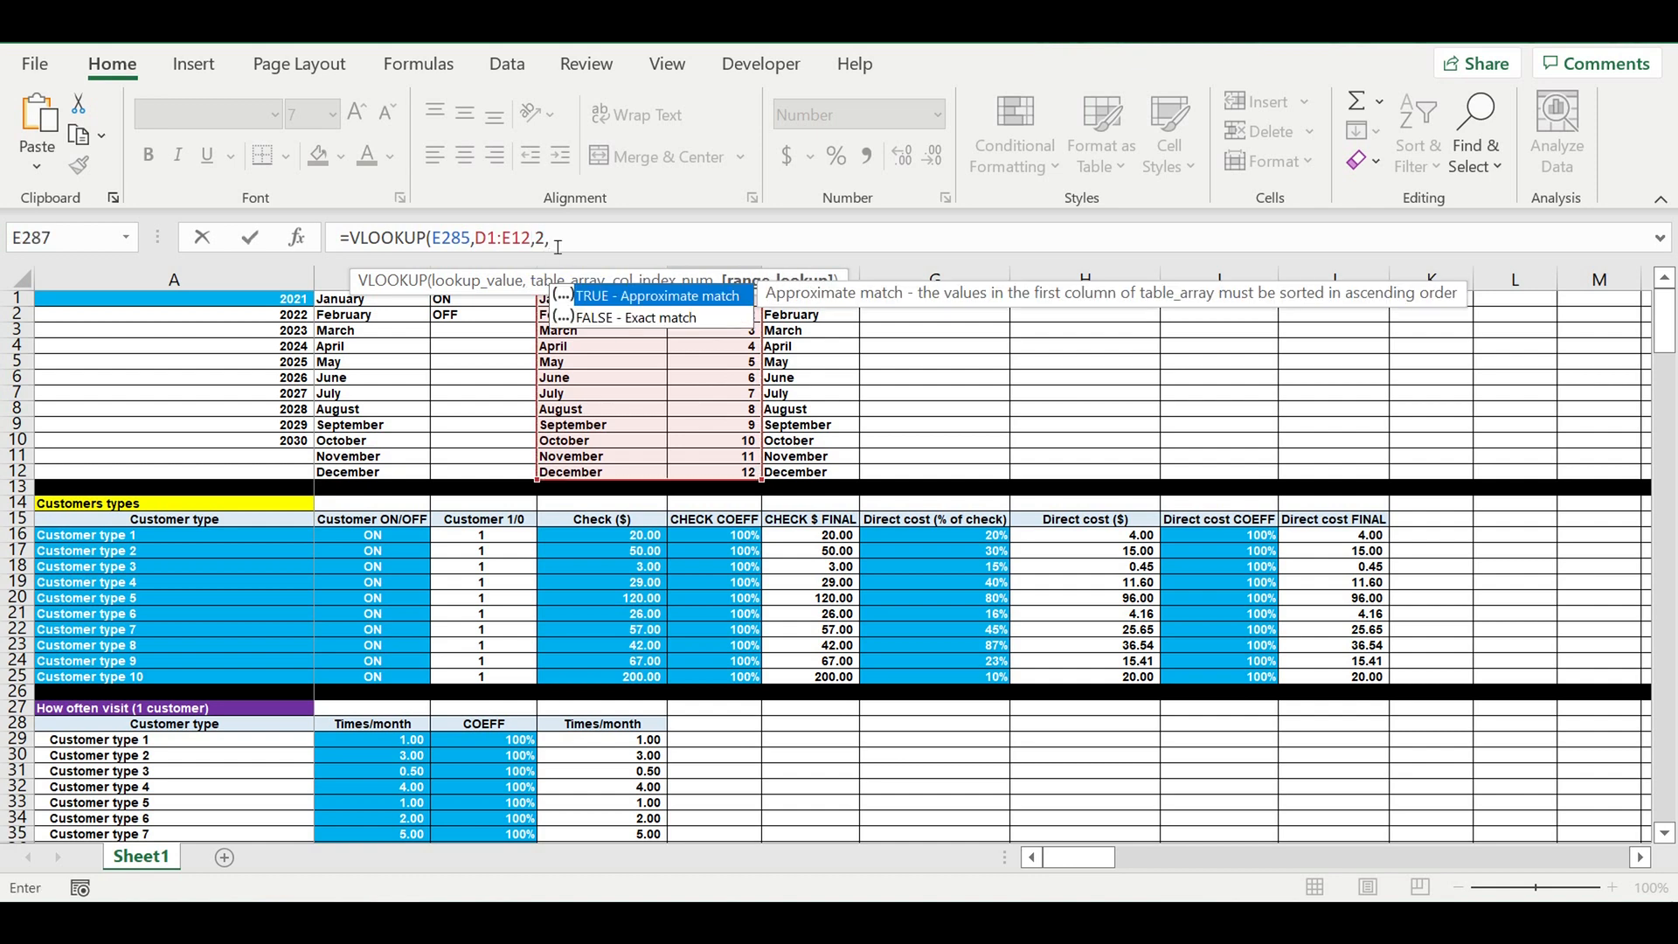
pyautogui.write('0)')
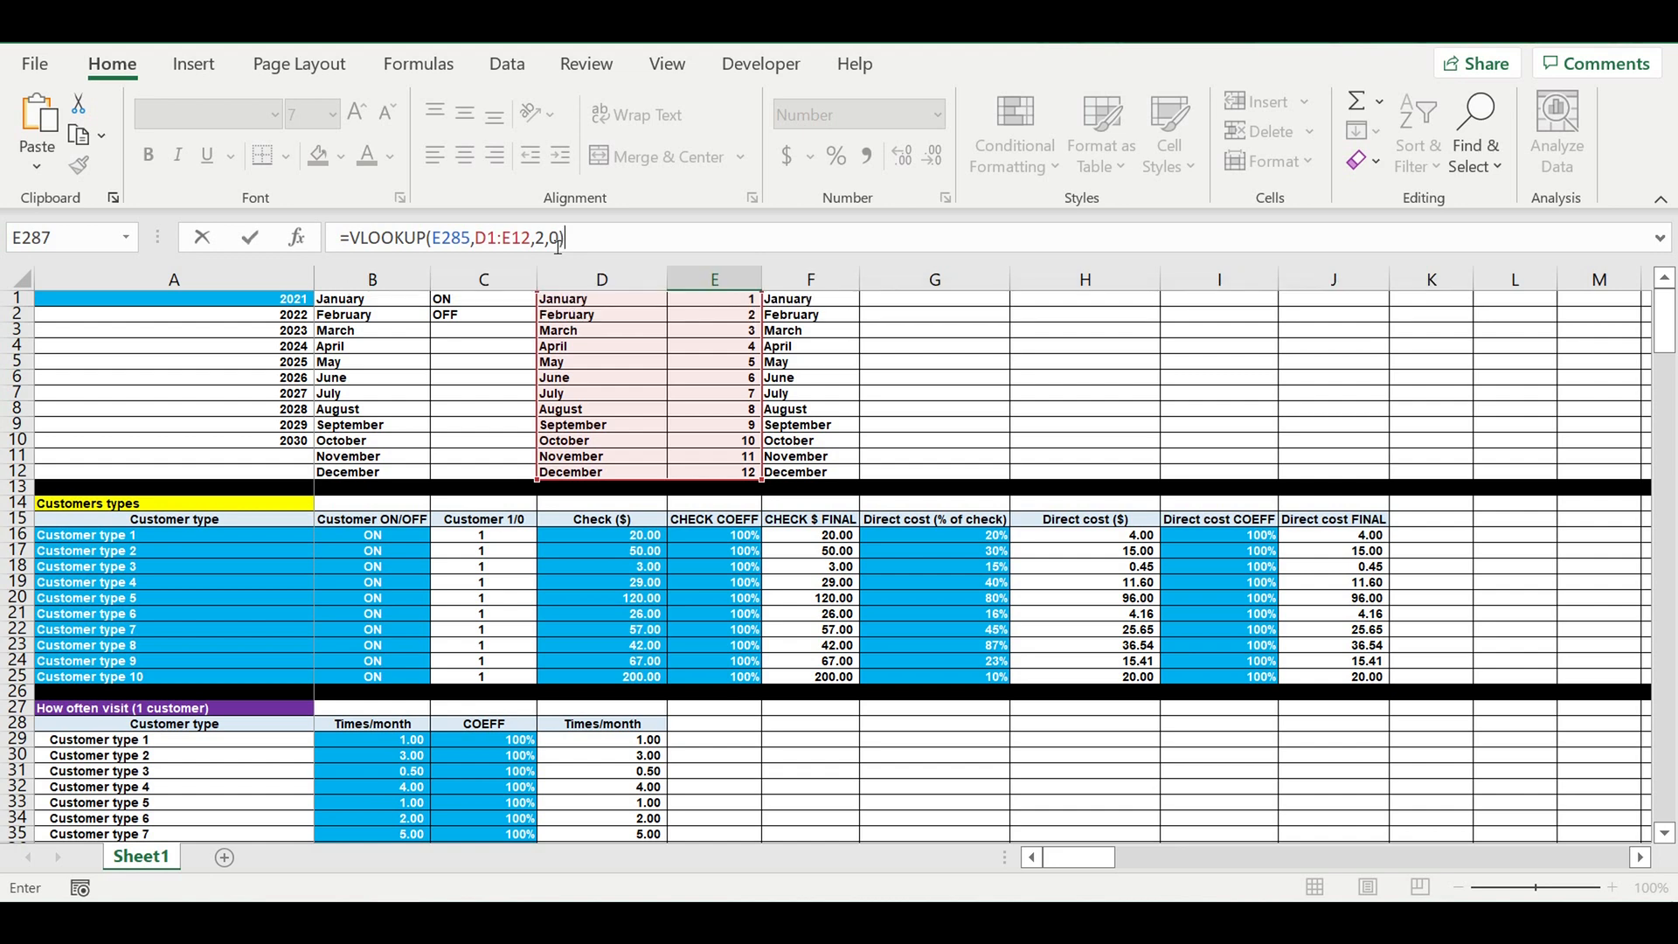
# Wrap the E287 lookup in IFERROR with 0 as the error value and enter the formula.
pyautogui.click(355, 241)
pyautogui.write('if')
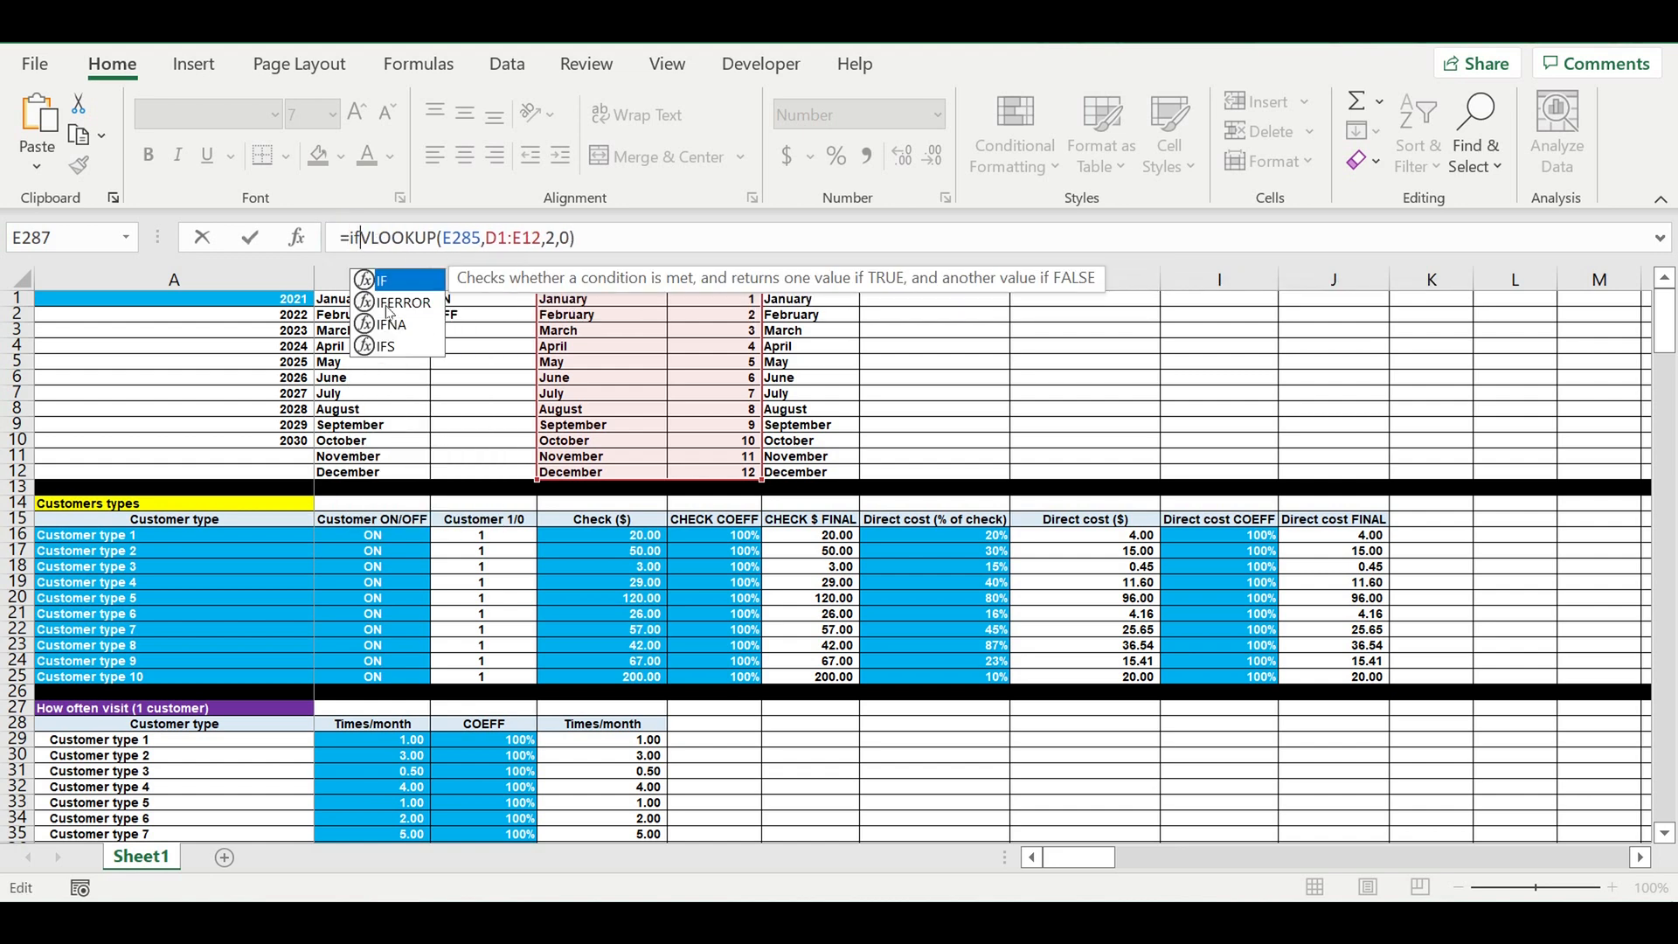
pyautogui.click(390, 303)
pyautogui.doubleClick(390, 303)
pyautogui.click(680, 252)
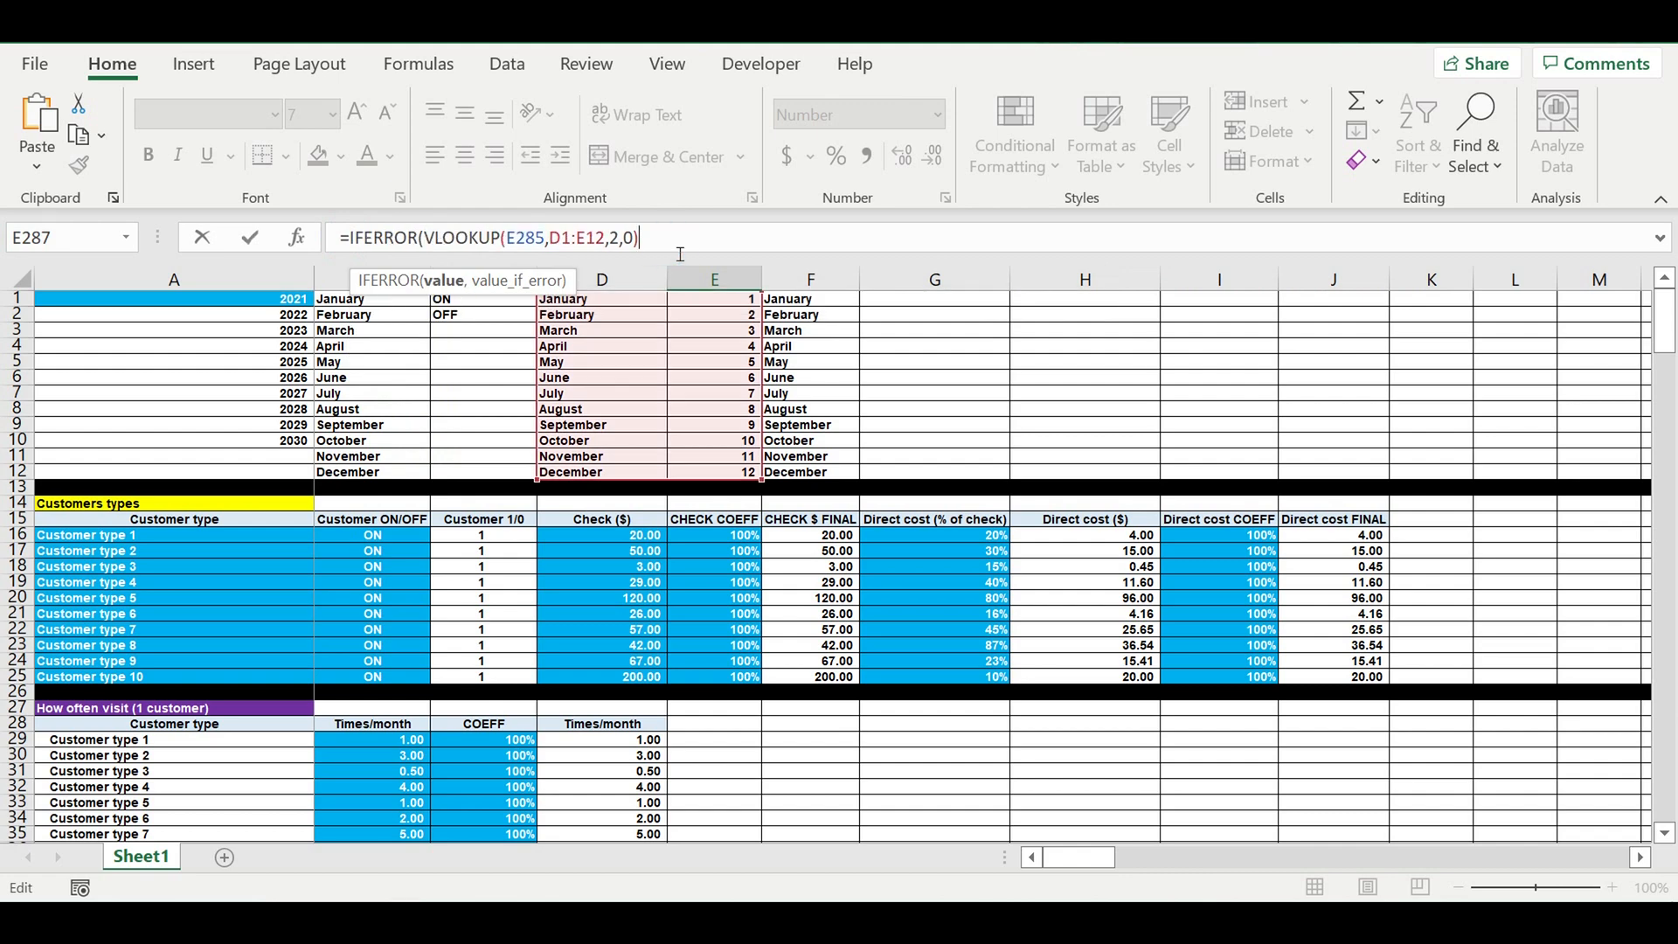
pyautogui.write(',0)')
pyautogui.press('Return')
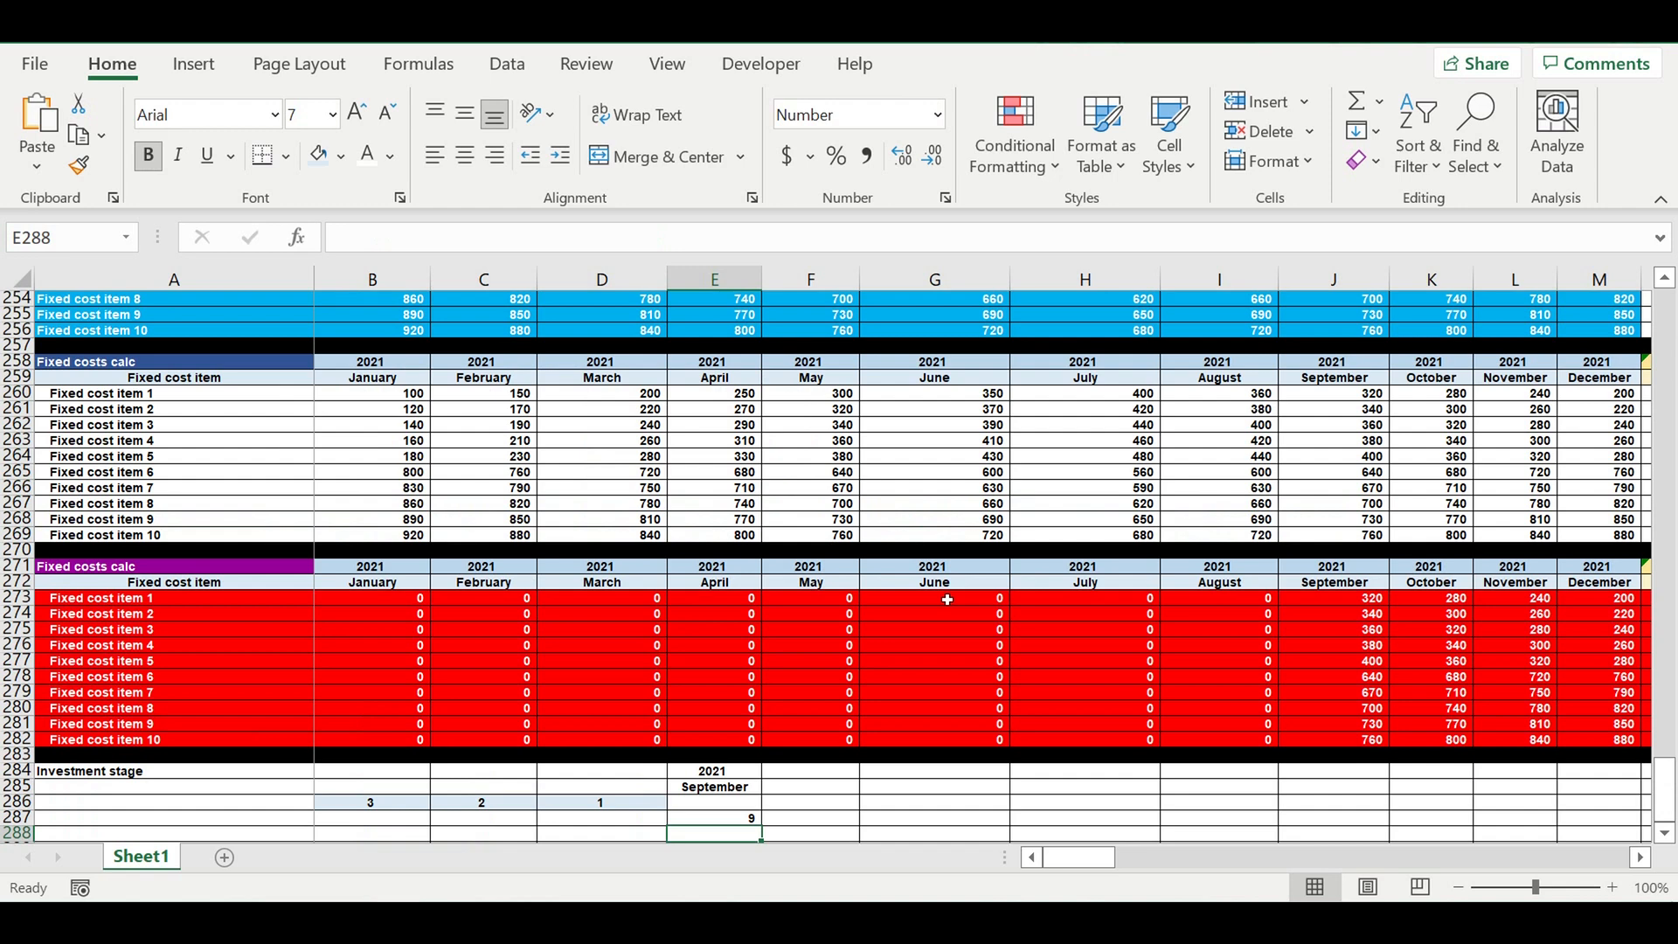
# Center the month number in E287 below the September header.
pyautogui.scroll(-3, 905, 611)
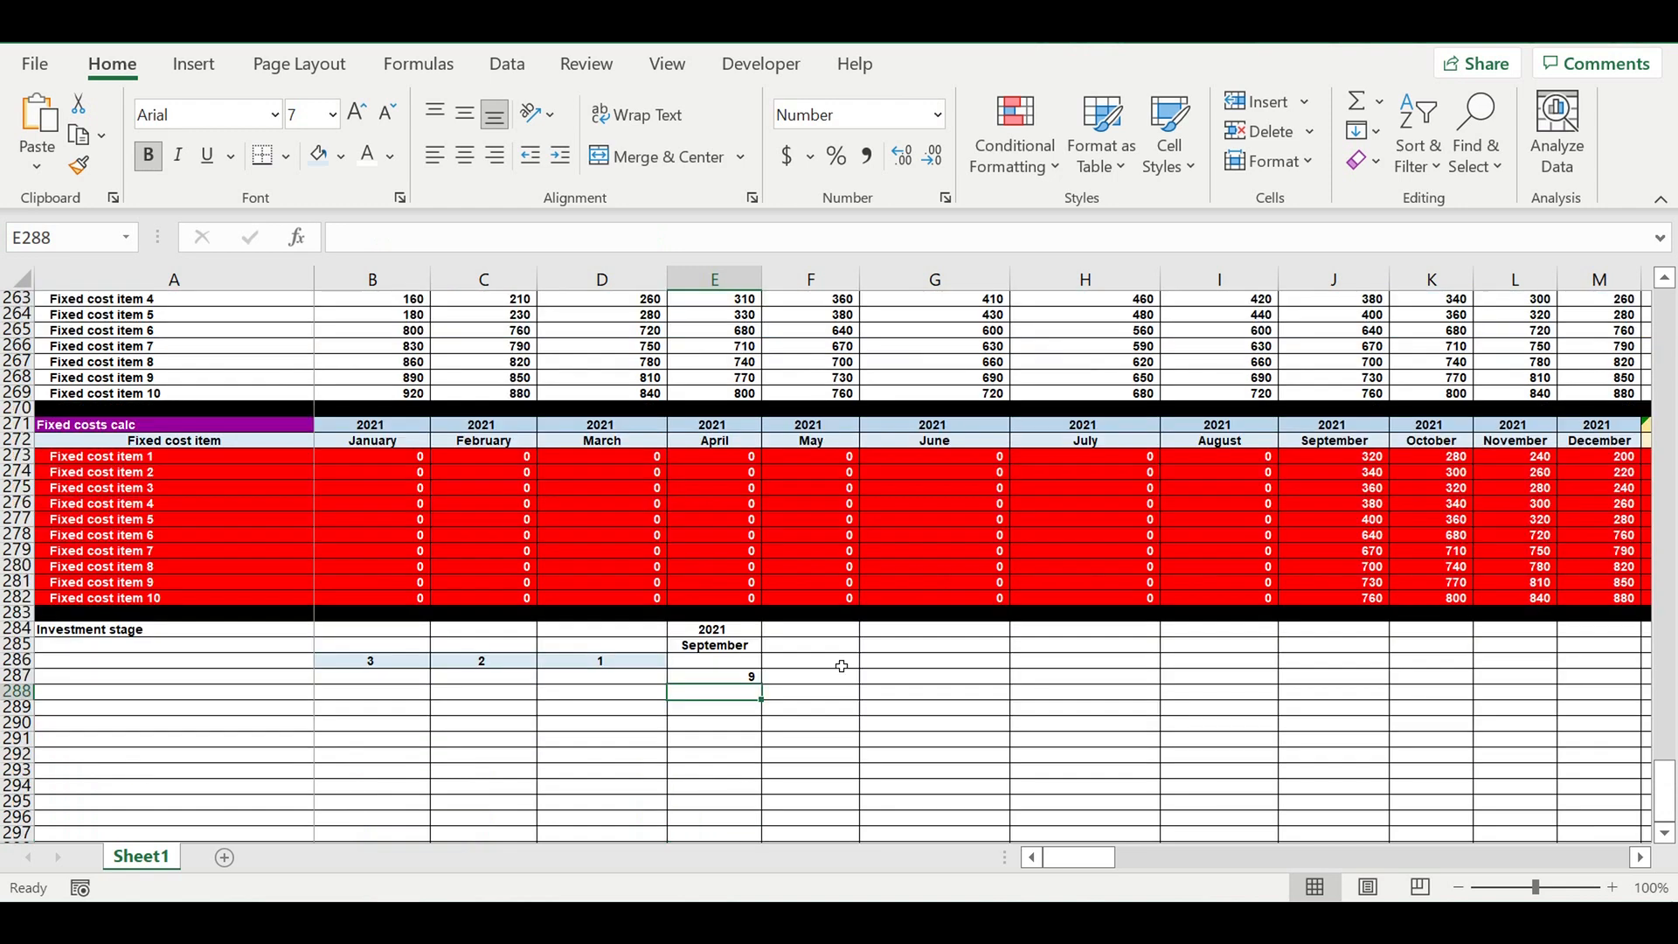
pyautogui.click(717, 679)
pyautogui.click(465, 156)
pyautogui.click(708, 744)
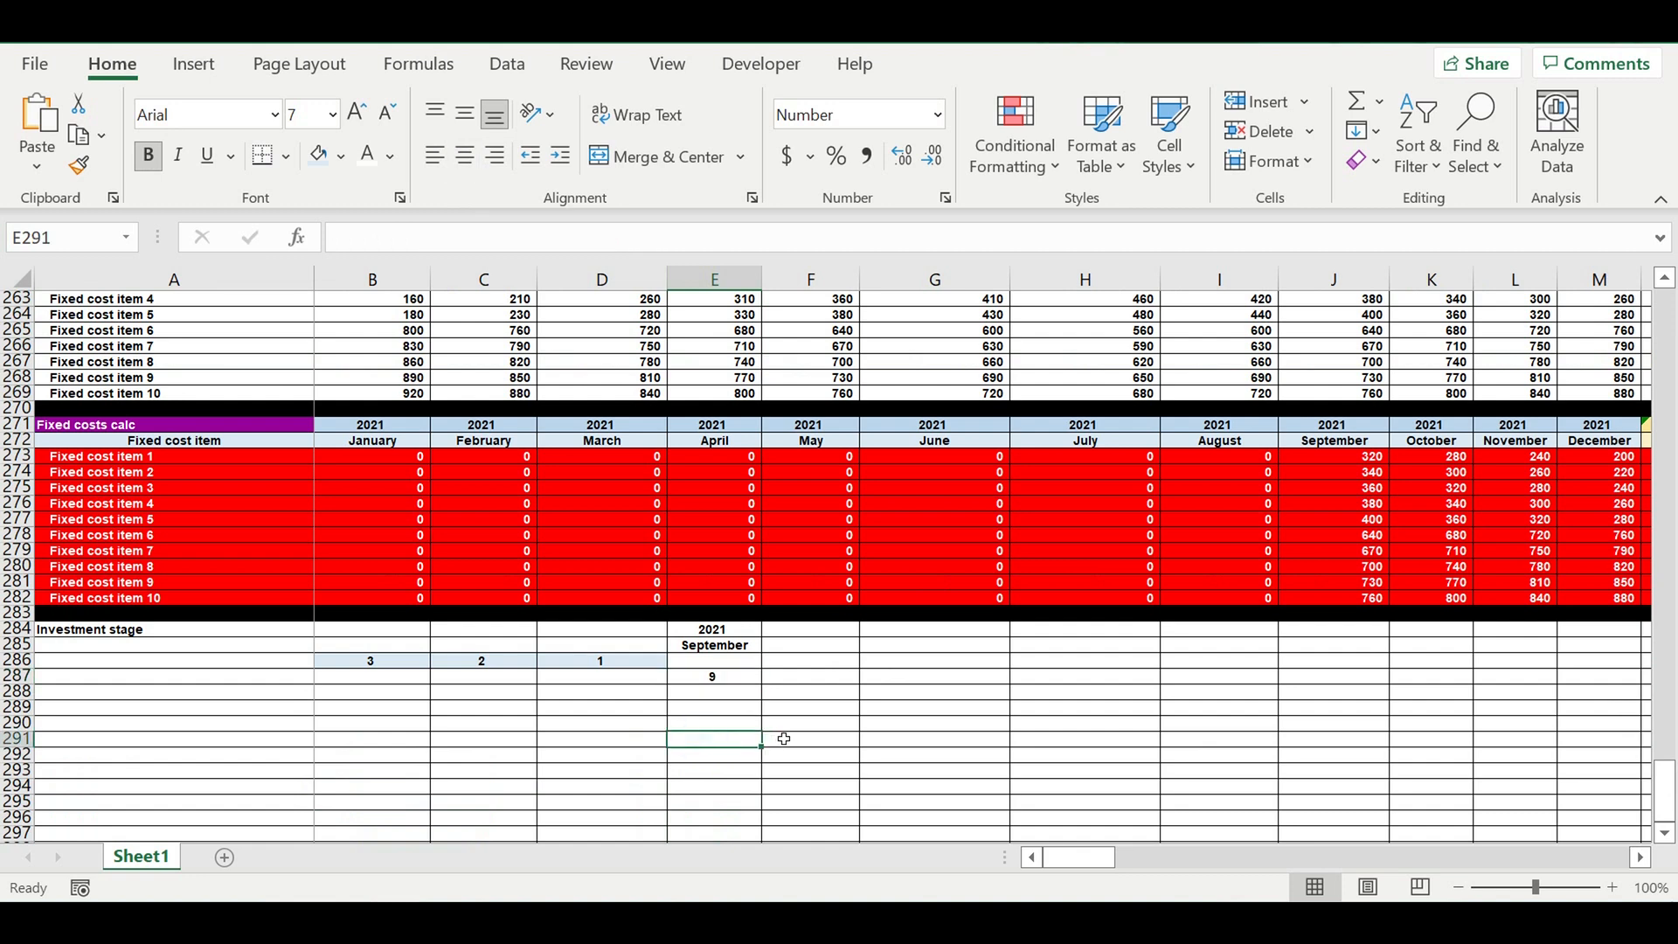
pyautogui.click(631, 681)
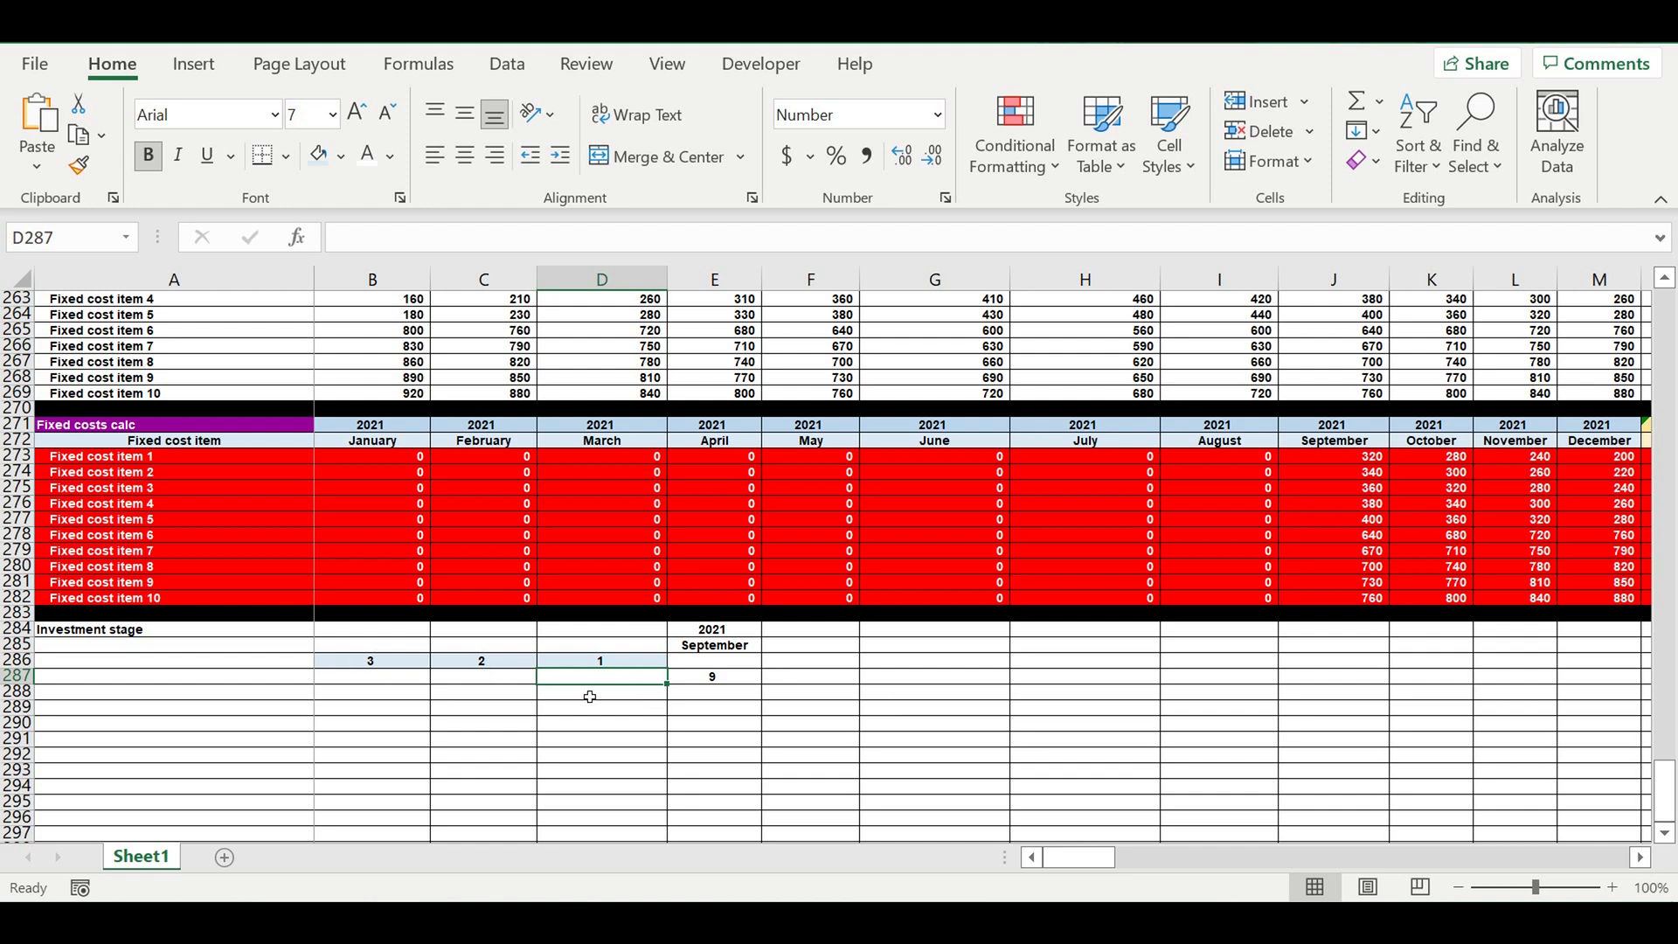
# Enter the formula =IF(E287-1=0,12,E287-1) in D287 to calculate the preceding month's number.
pyautogui.click(705, 679)
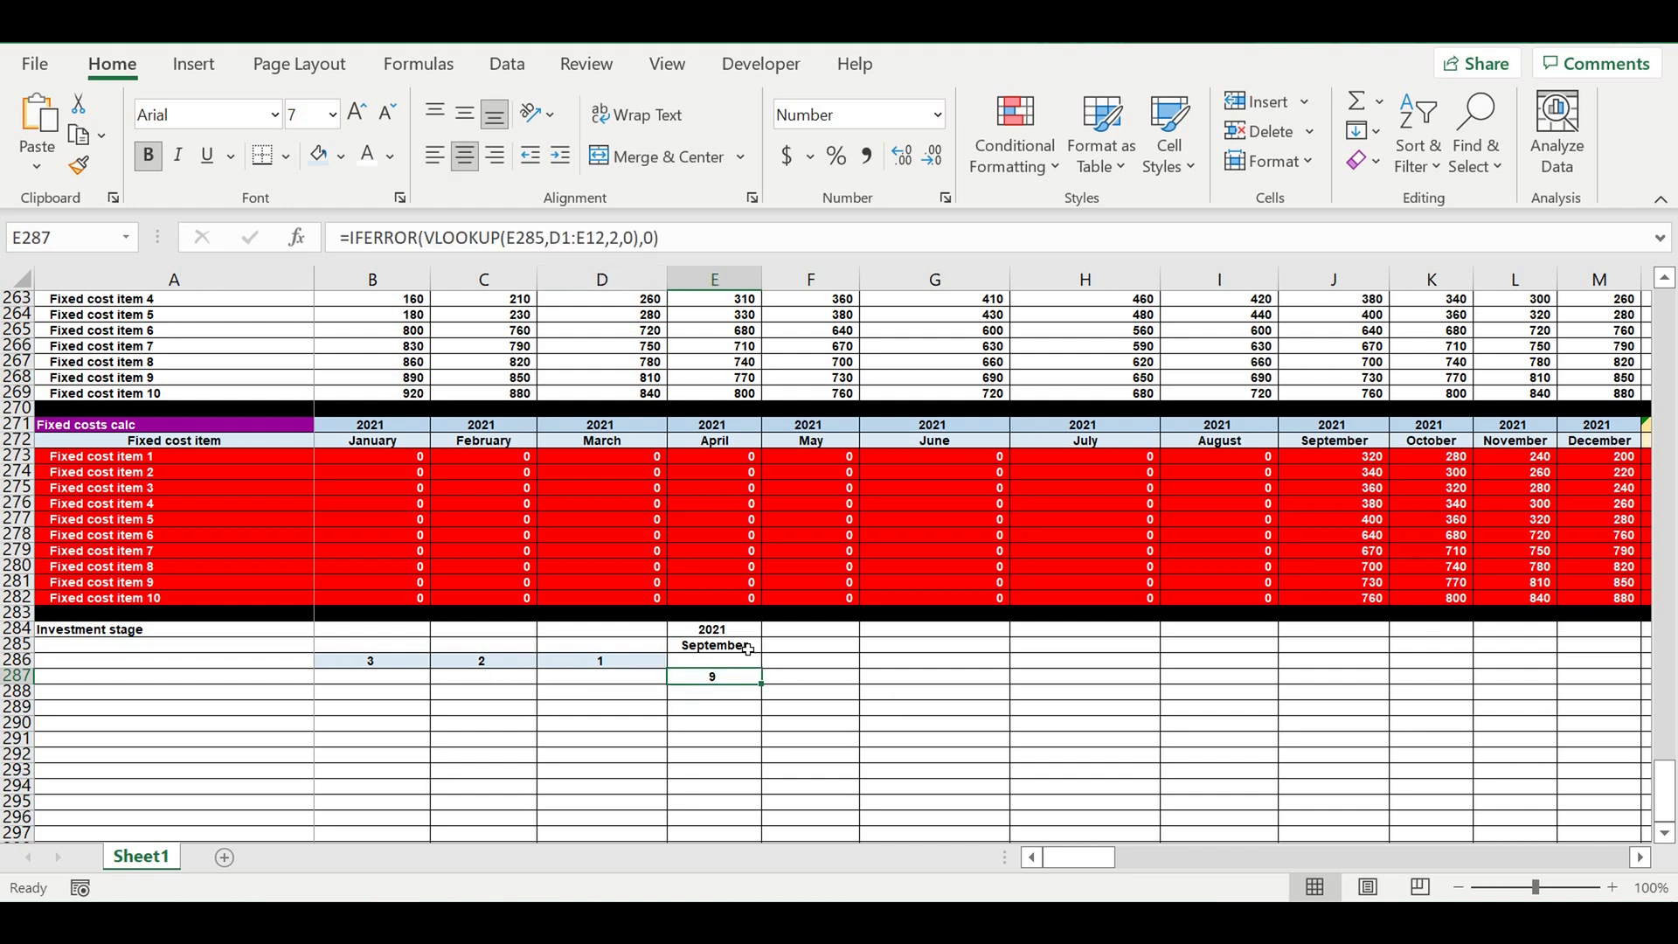
pyautogui.click(635, 681)
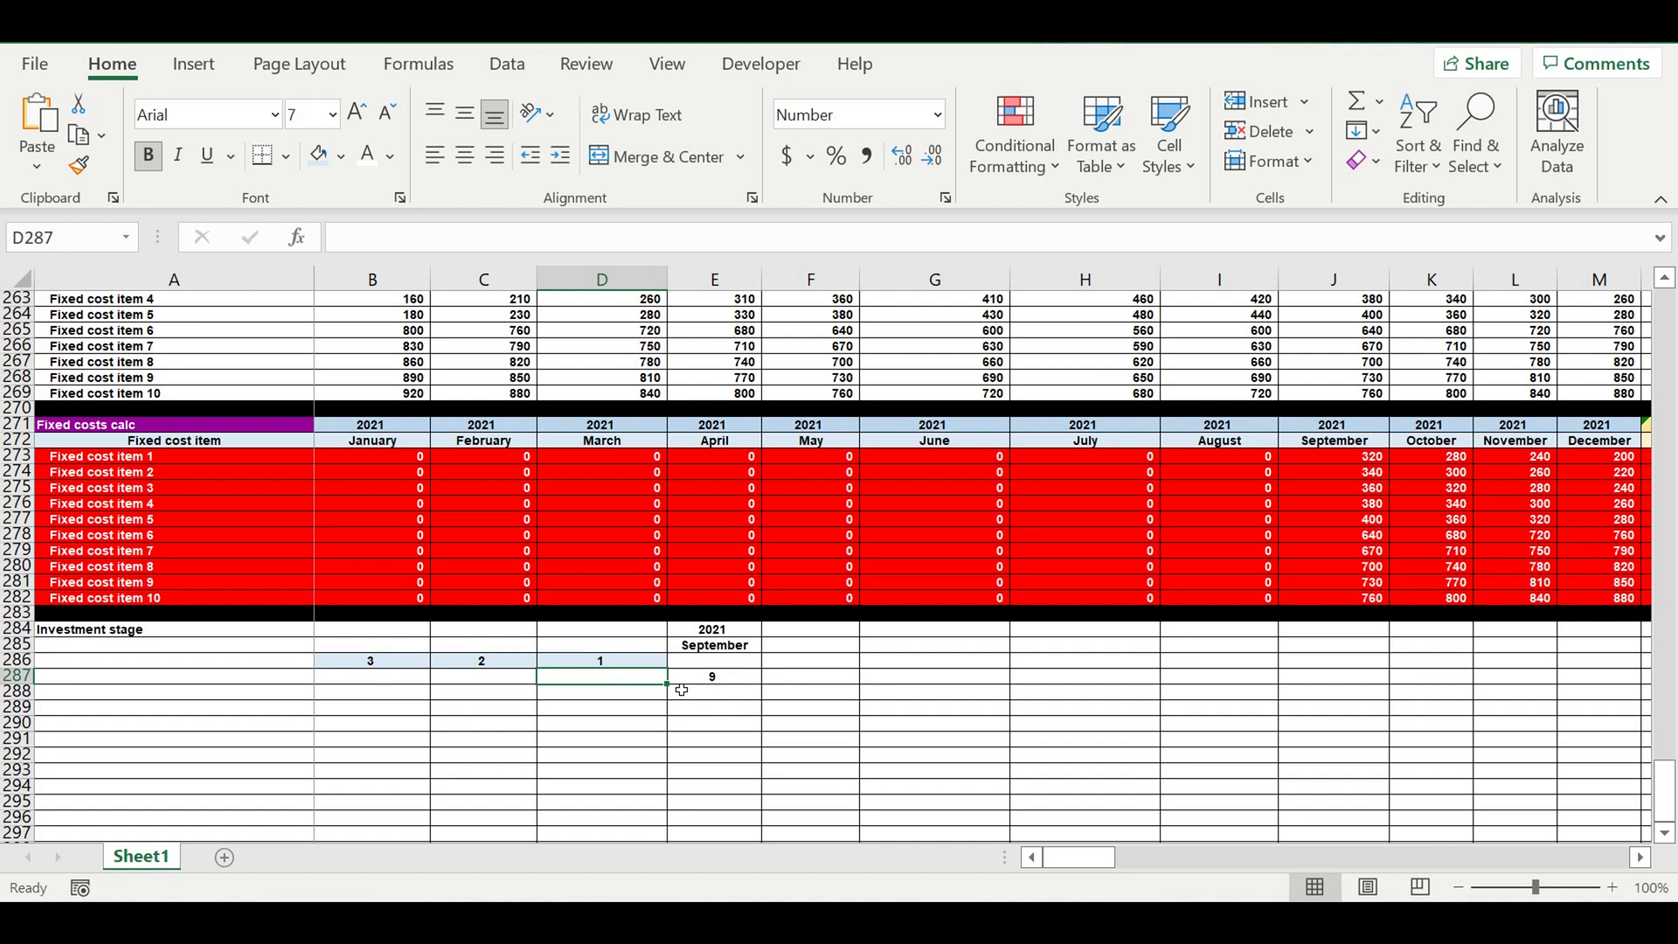
pyautogui.write('=if')
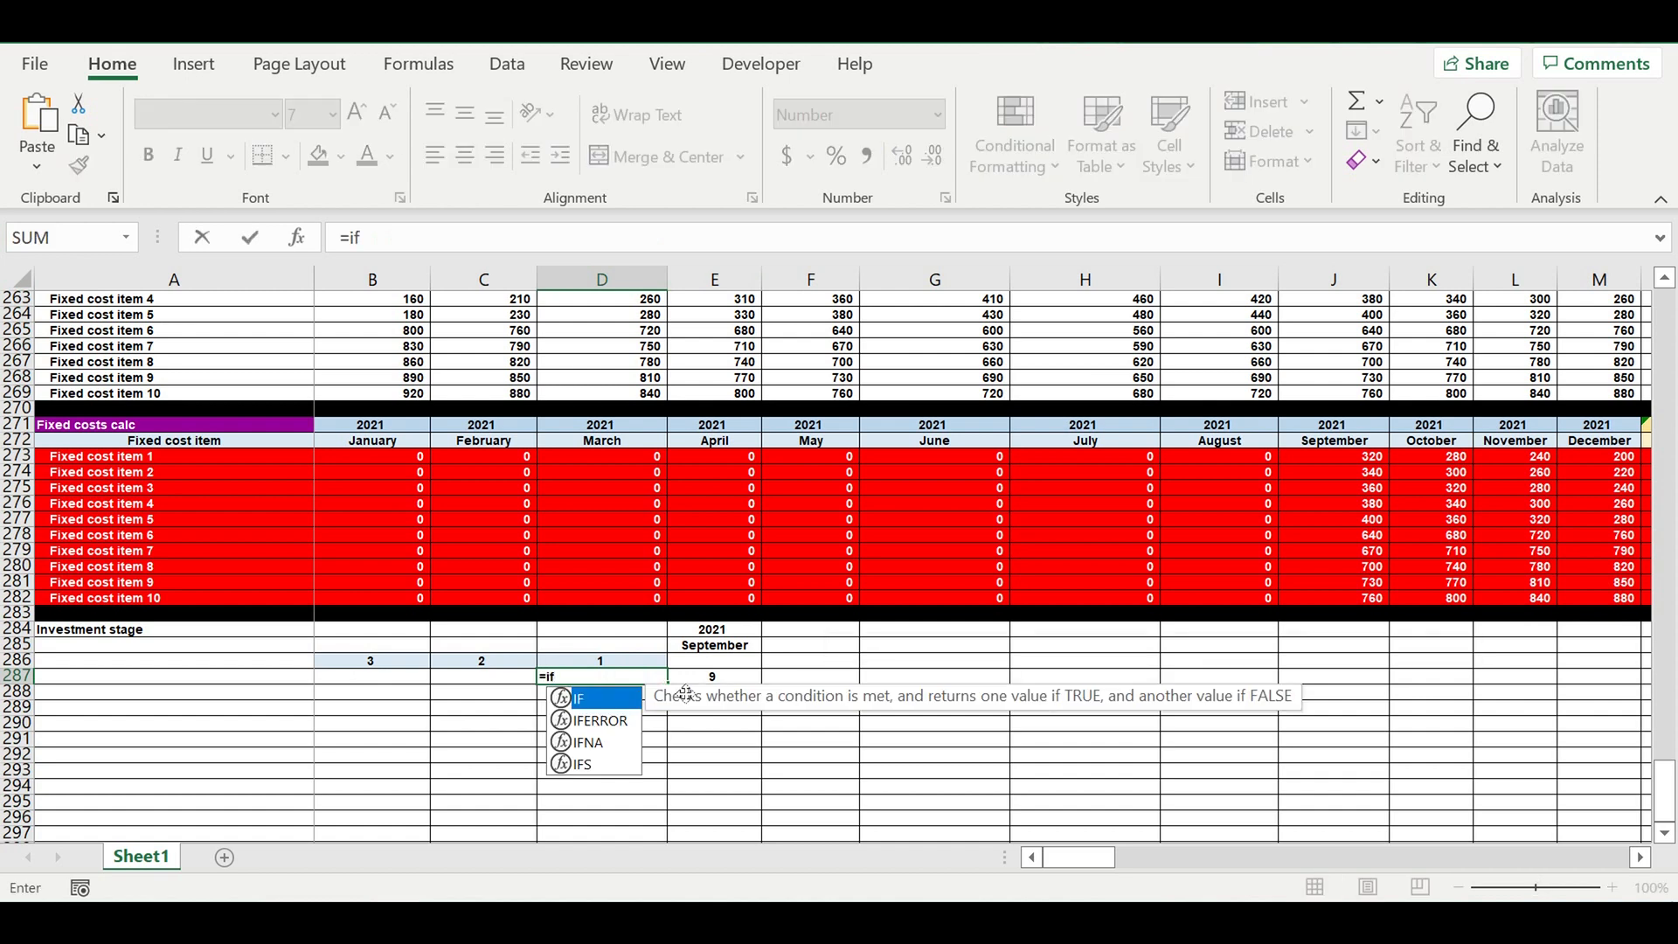
pyautogui.write('(')
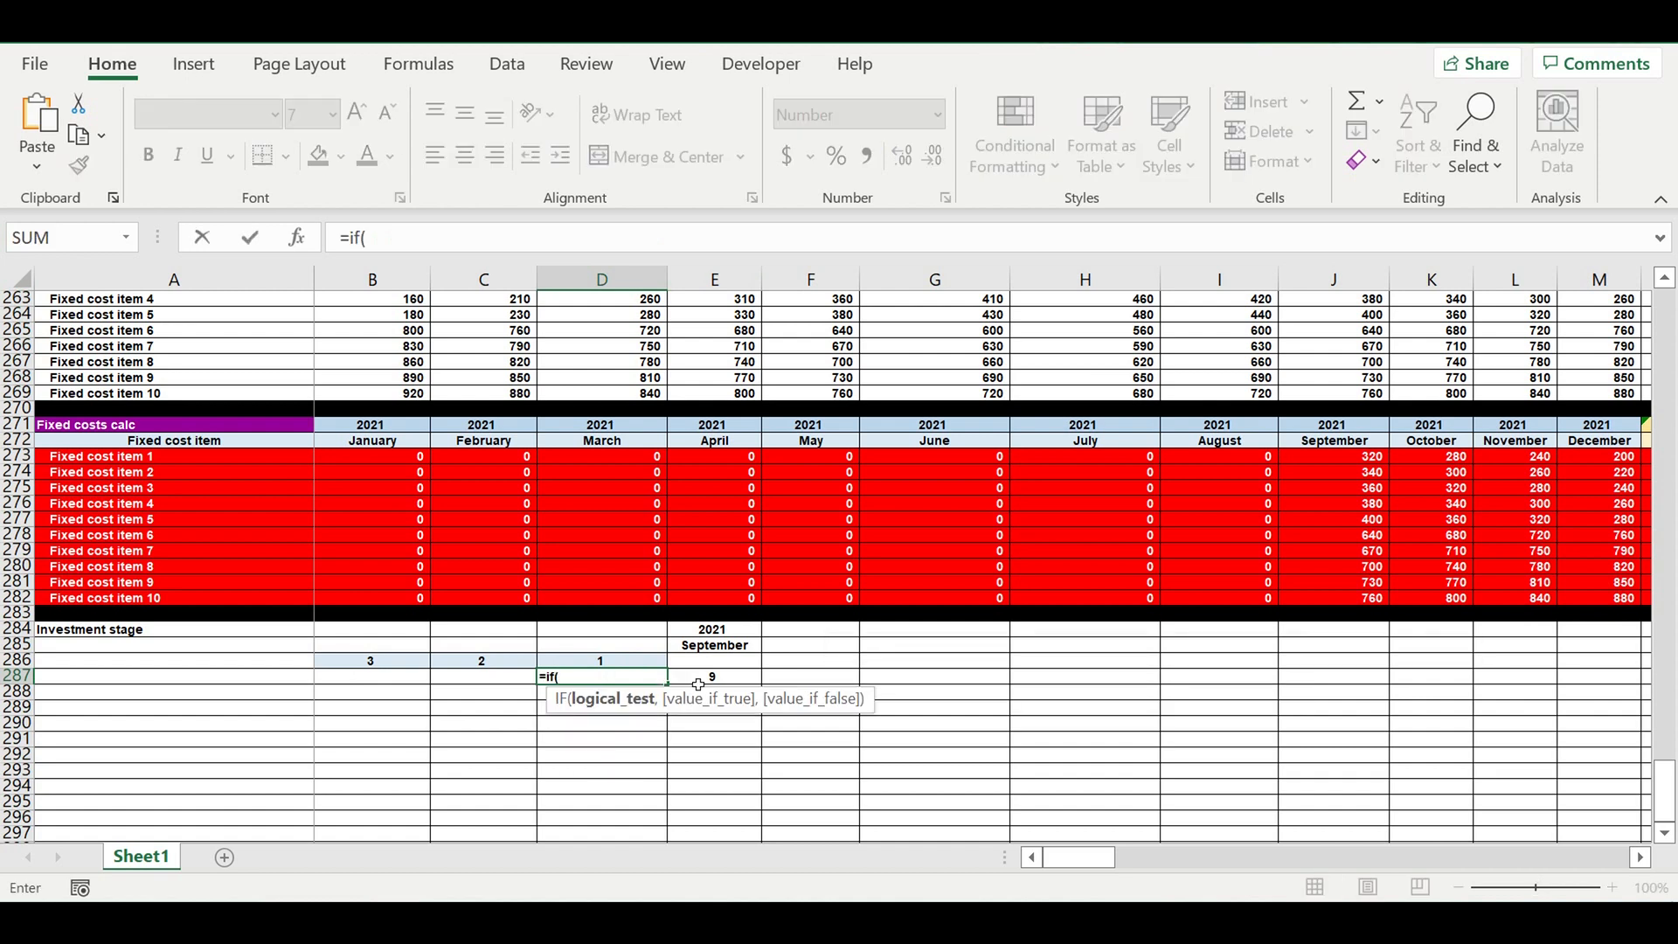
pyautogui.click(699, 684)
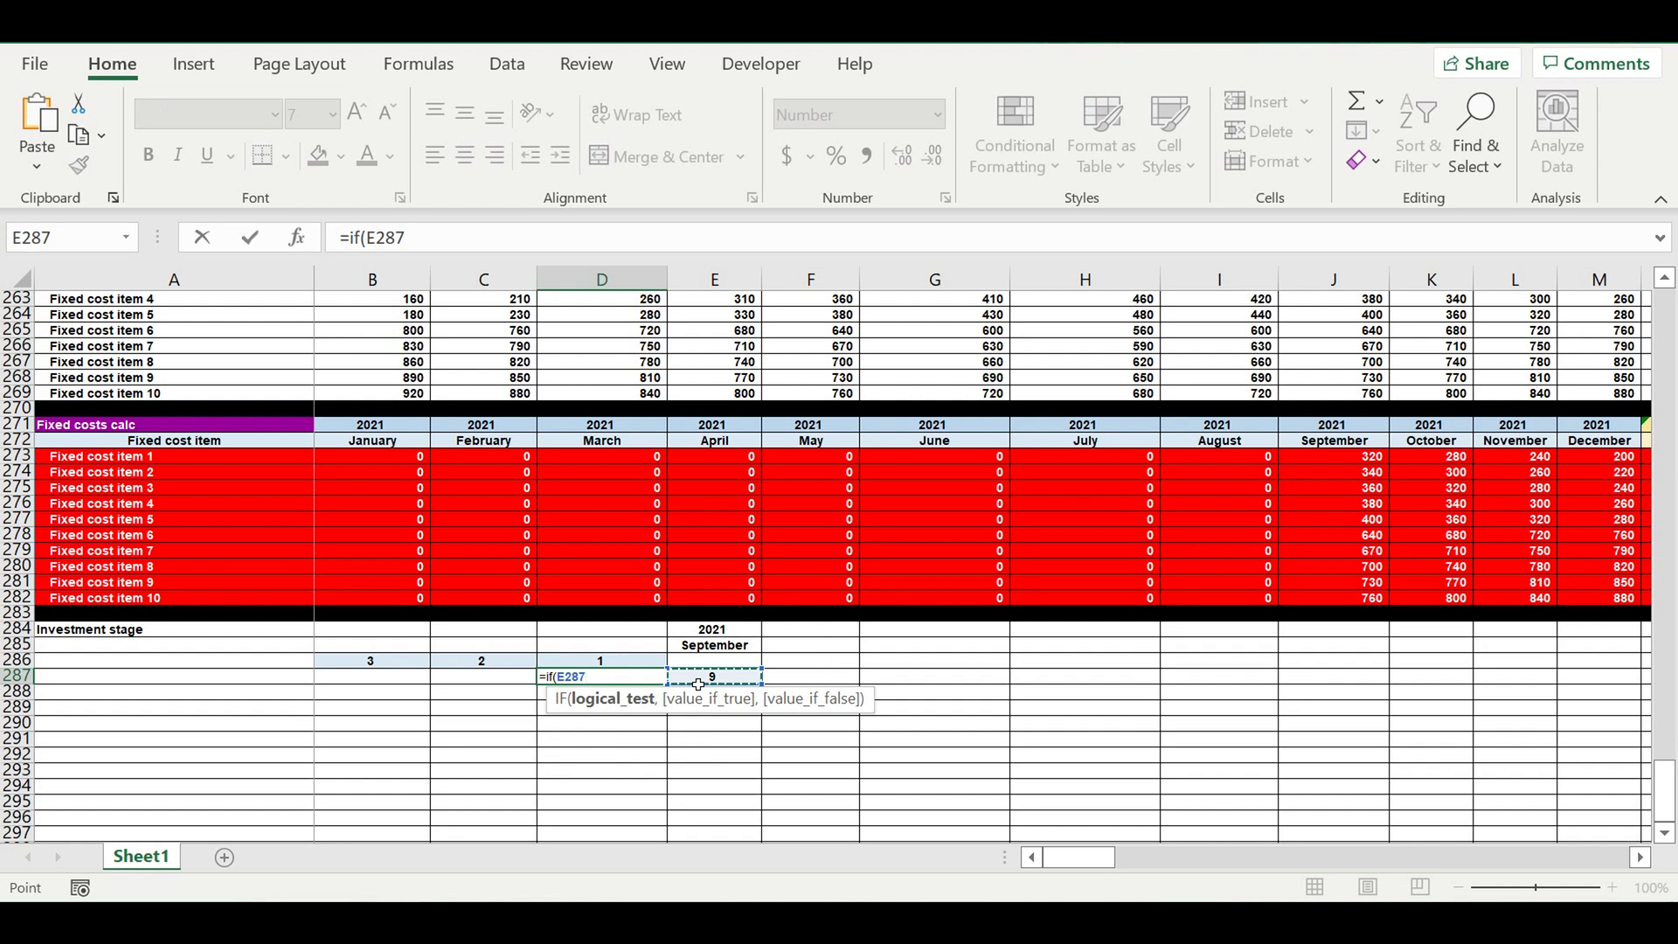
pyautogui.write('-')
pyautogui.write('1=0,12,')
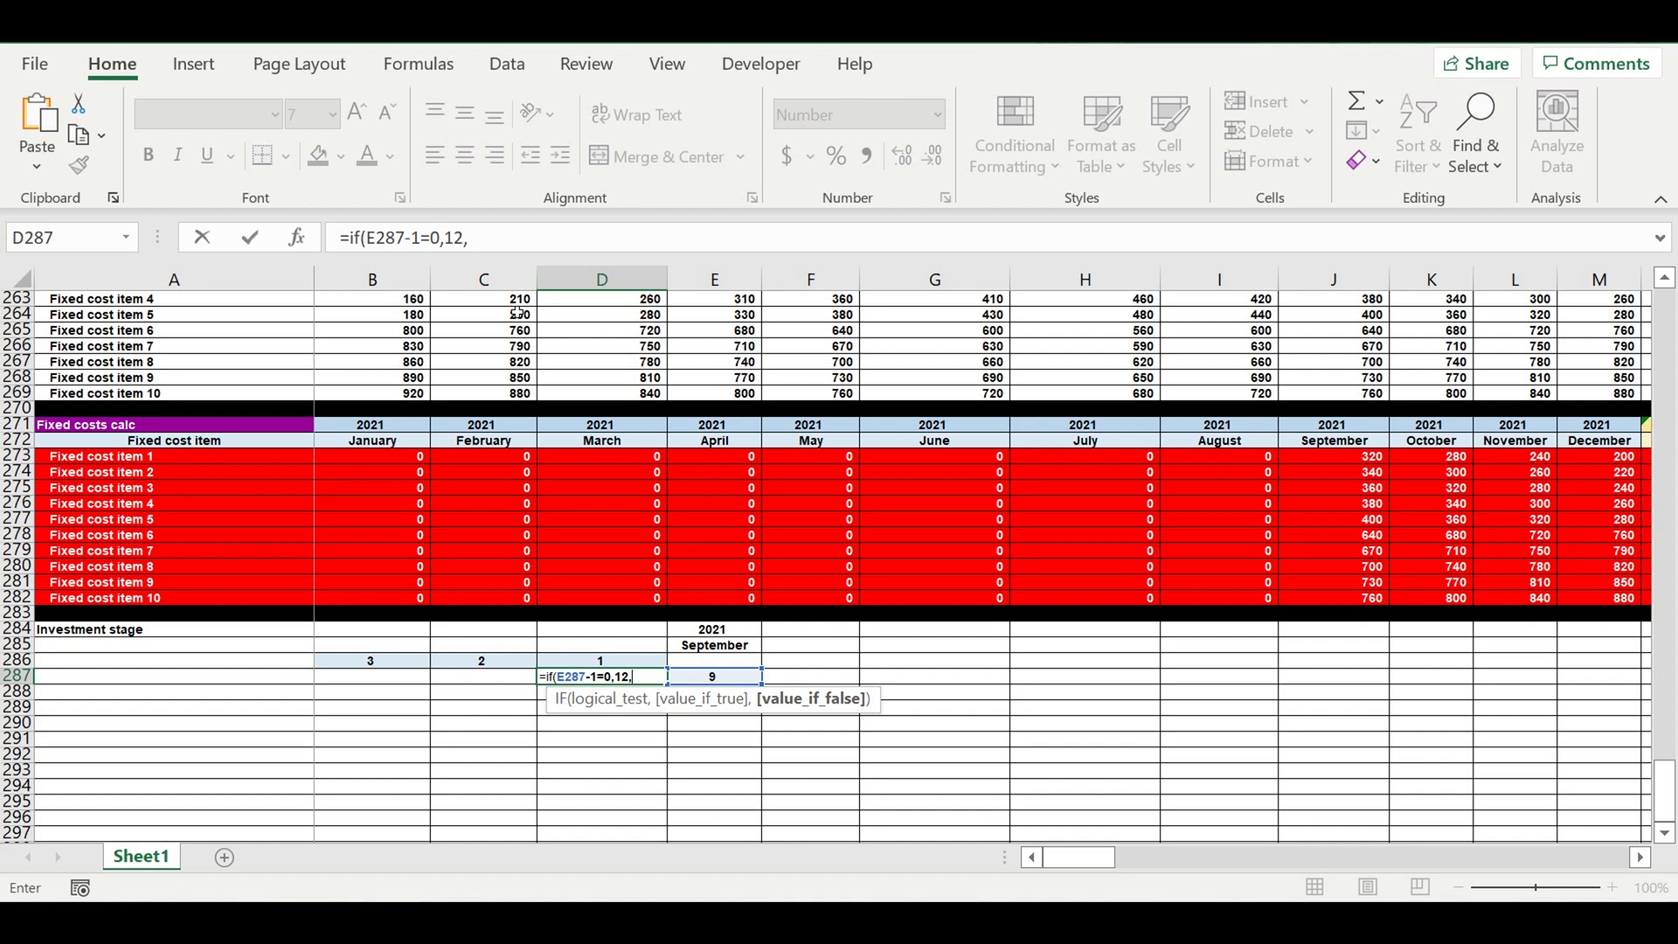
pyautogui.moveTo(366, 238); pyautogui.dragTo(429, 244)
pyautogui.hotkey('ctrl', 'c')
pyautogui.click(510, 244)
pyautogui.hotkey('ctrl', 'v')
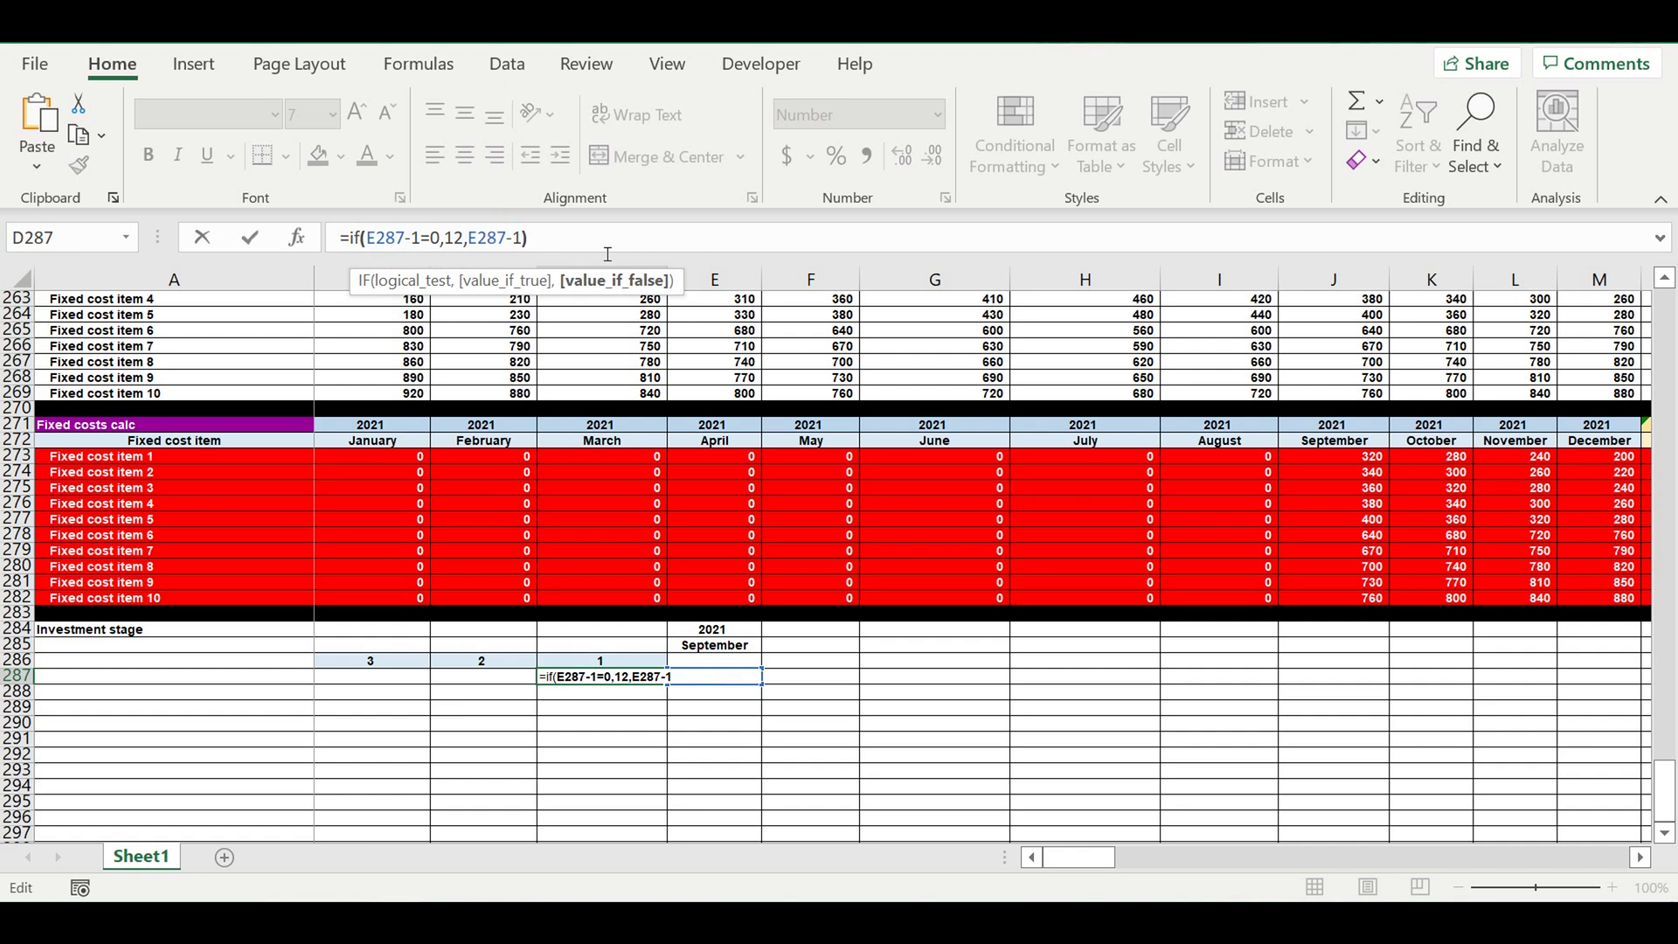
pyautogui.write(')')
pyautogui.press('Return')
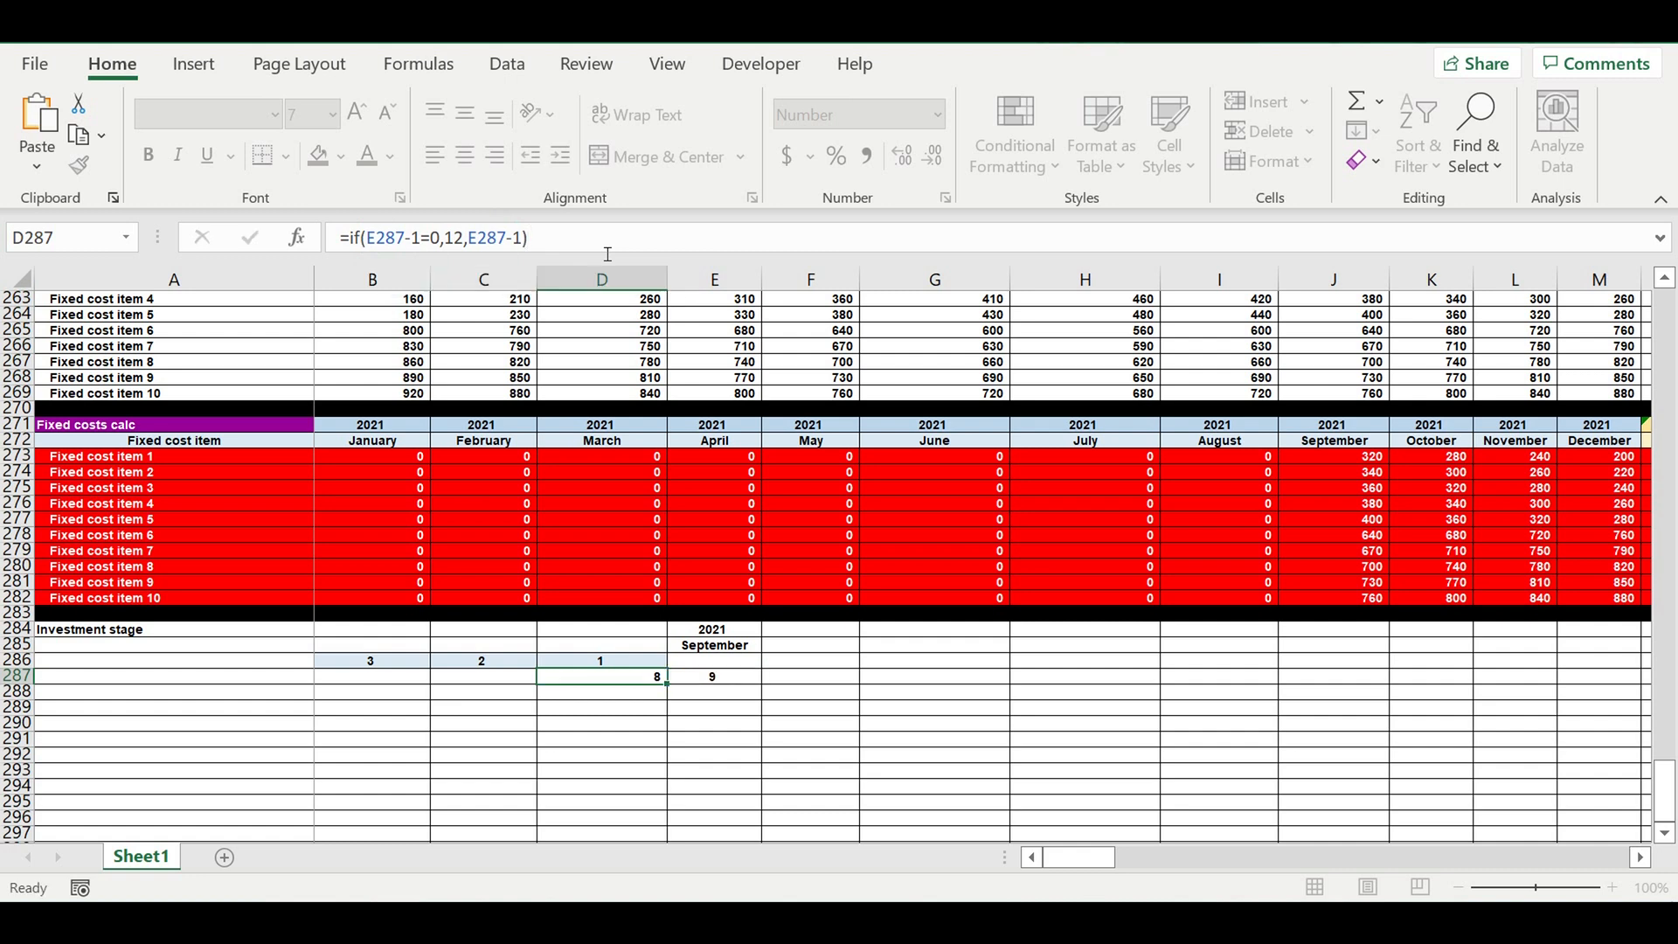
# Fill the D287 month-number formula across to C287 and B287 and center the three cells.
pyautogui.click(631, 681)
pyautogui.moveTo(667, 683); pyautogui.dragTo(360, 705)
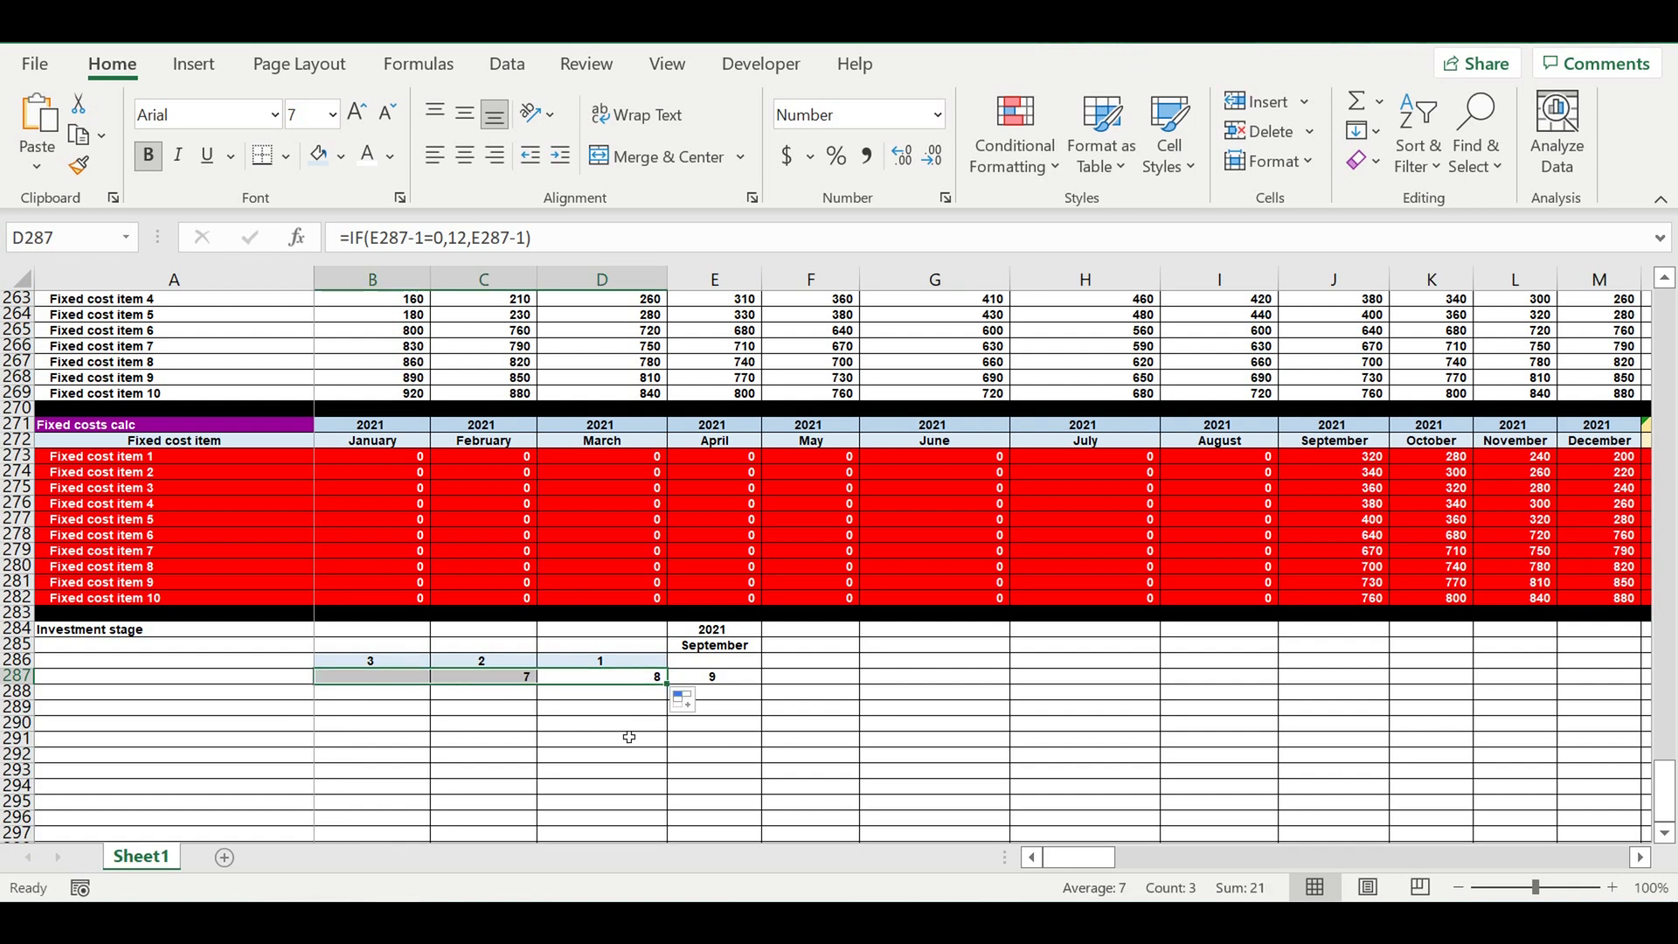
pyautogui.click(839, 699)
pyautogui.moveTo(629, 680); pyautogui.dragTo(407, 678)
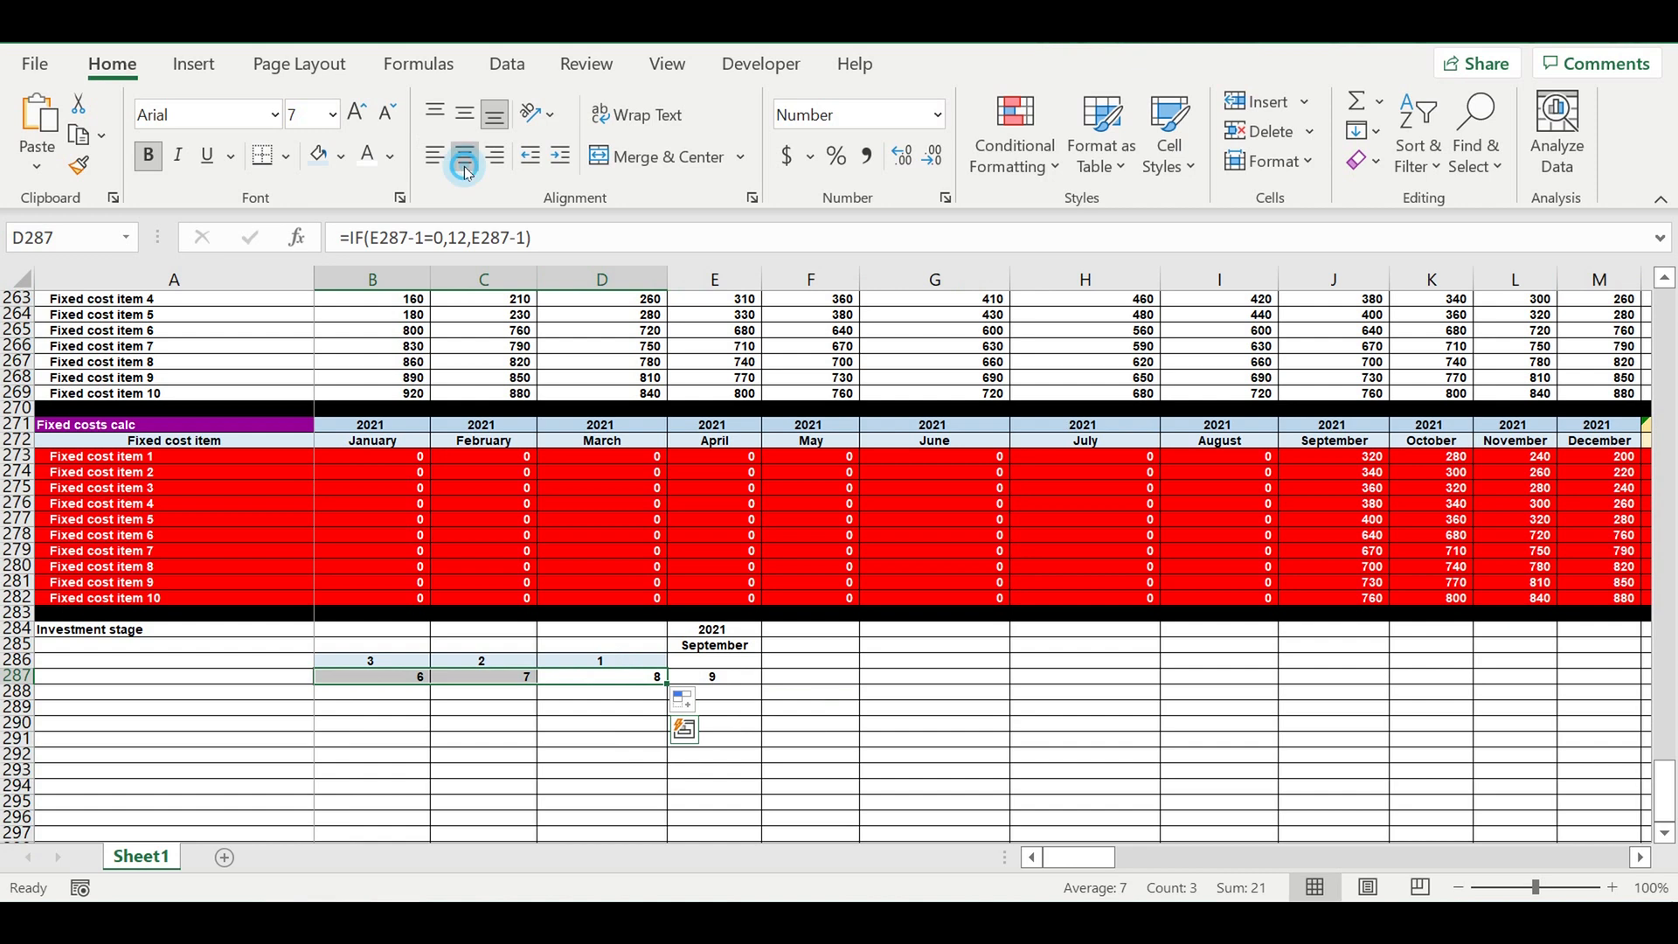
pyautogui.click(464, 156)
pyautogui.click(795, 723)
# Set the start of operating activity to January 2022 in row 120.
pyautogui.click(713, 679)
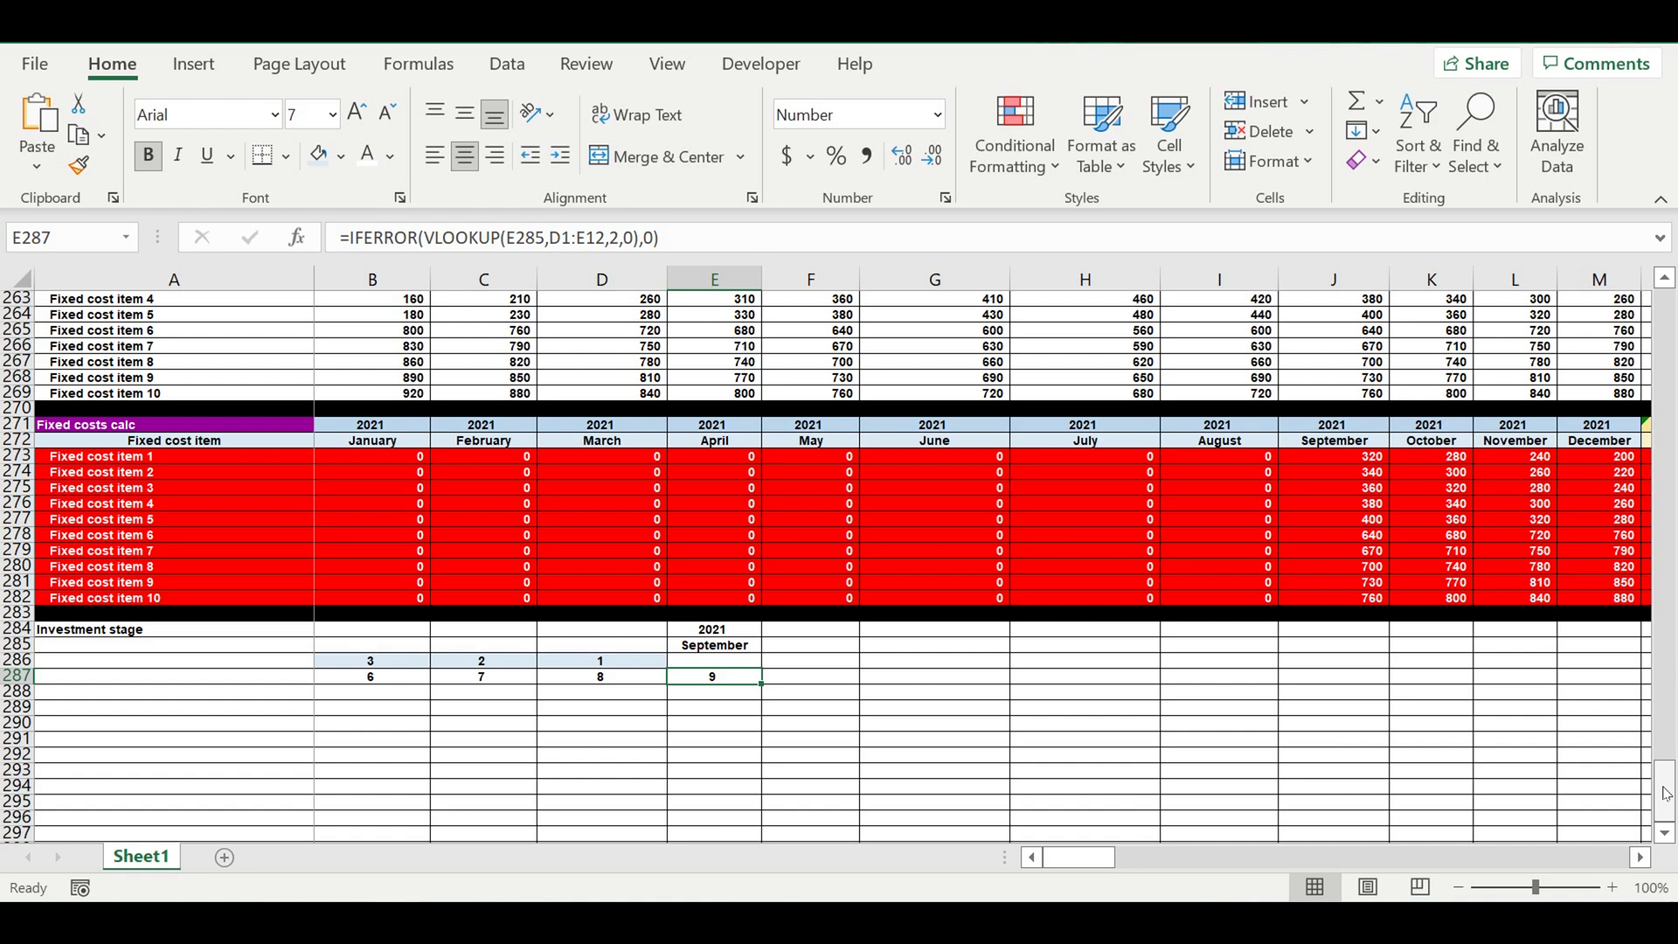
pyautogui.moveTo(1665, 793); pyautogui.dragTo(1637, 583)
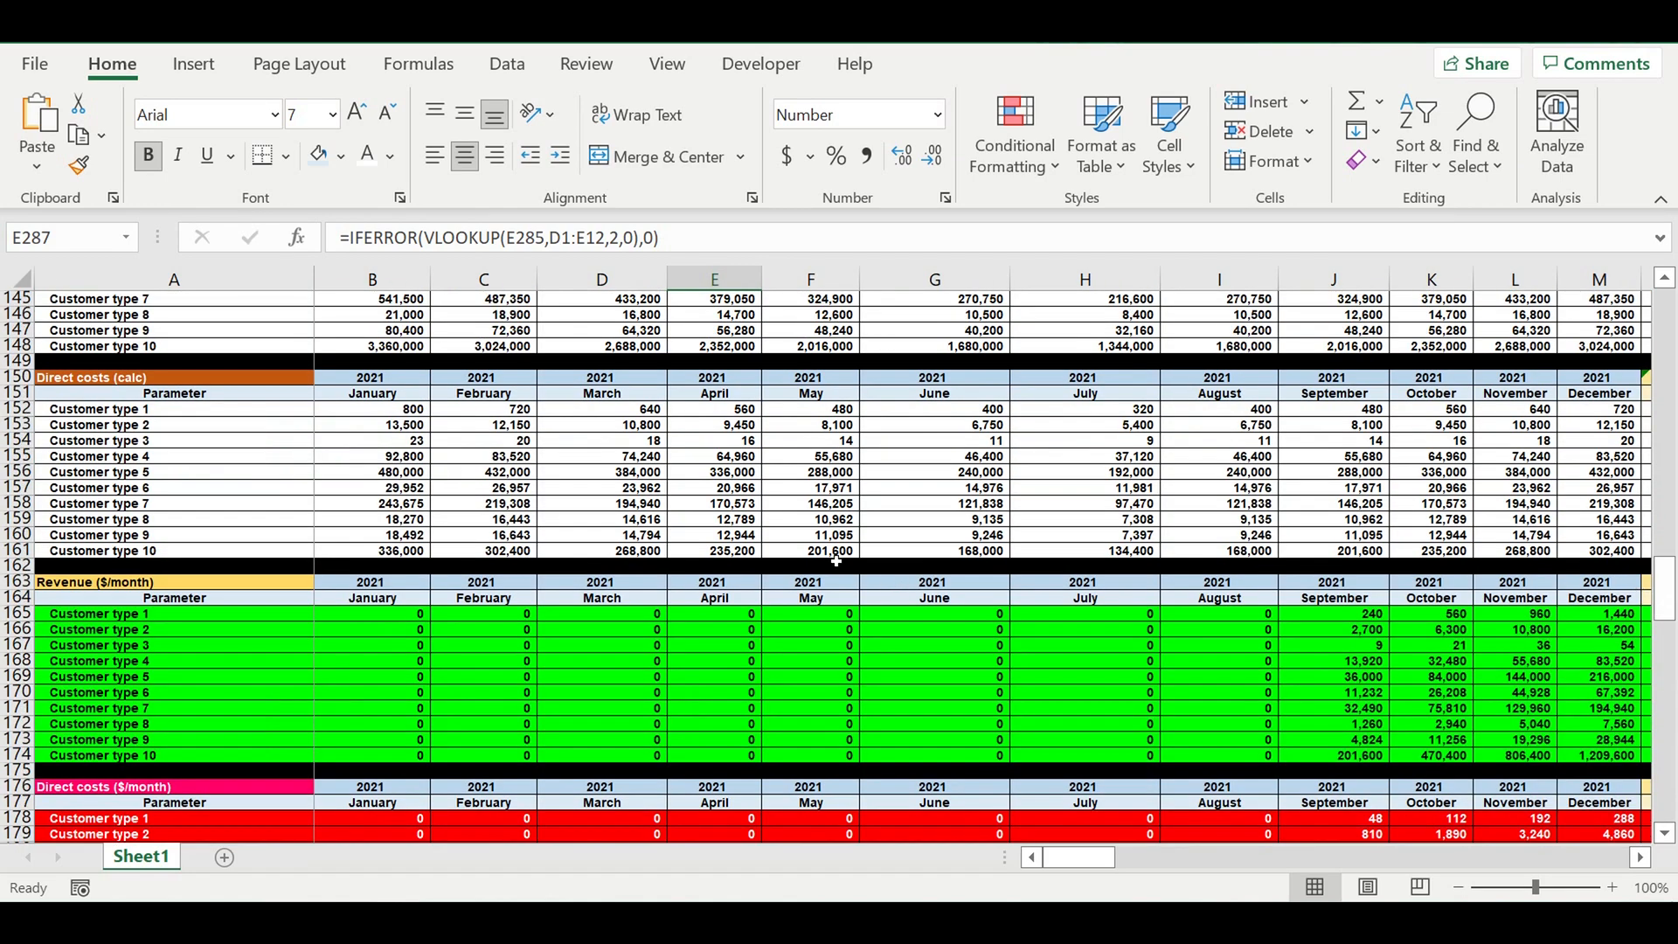
pyautogui.scroll(11, 835, 560)
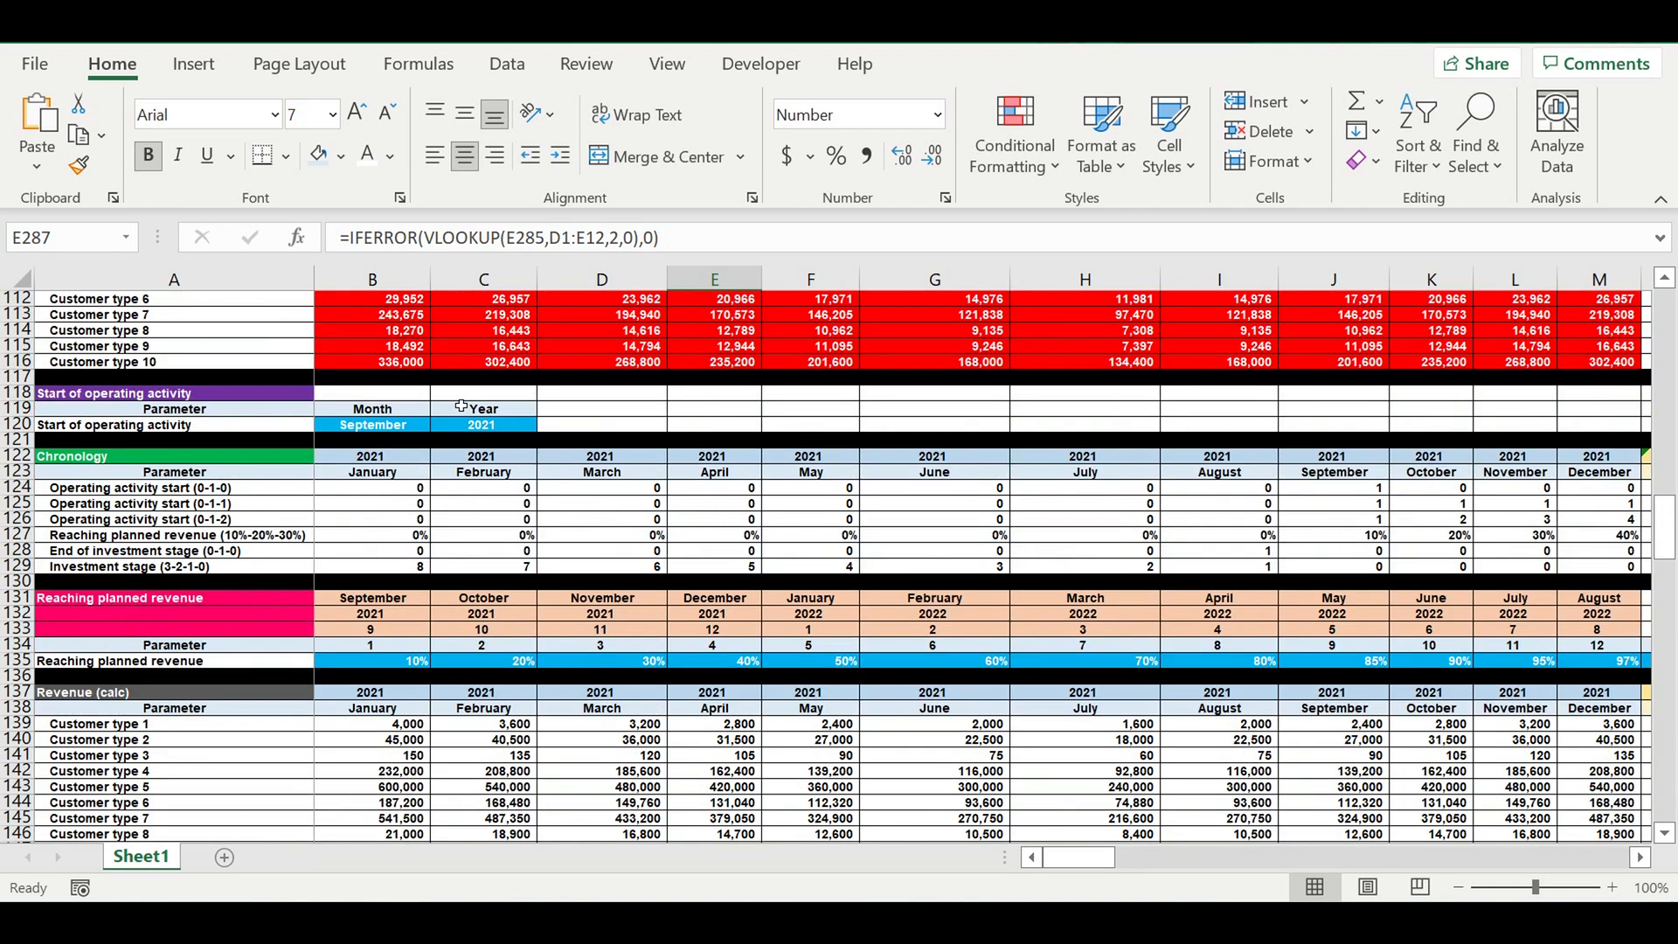
pyautogui.click(491, 426)
pyautogui.click(543, 425)
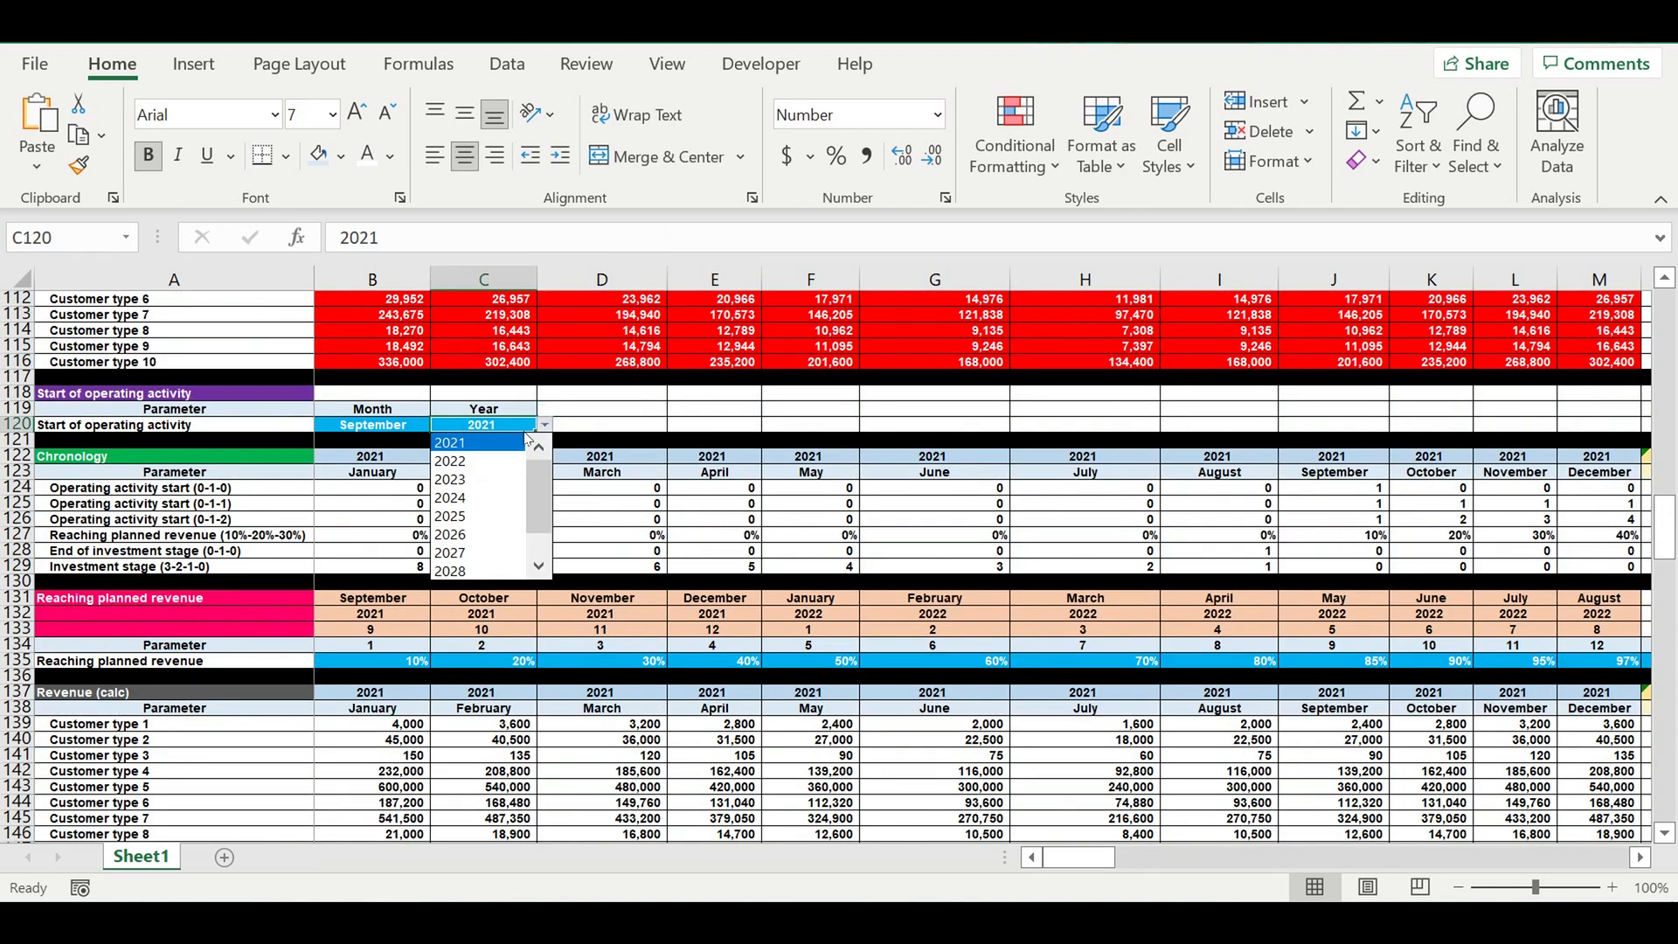
pyautogui.click(498, 461)
pyautogui.click(393, 428)
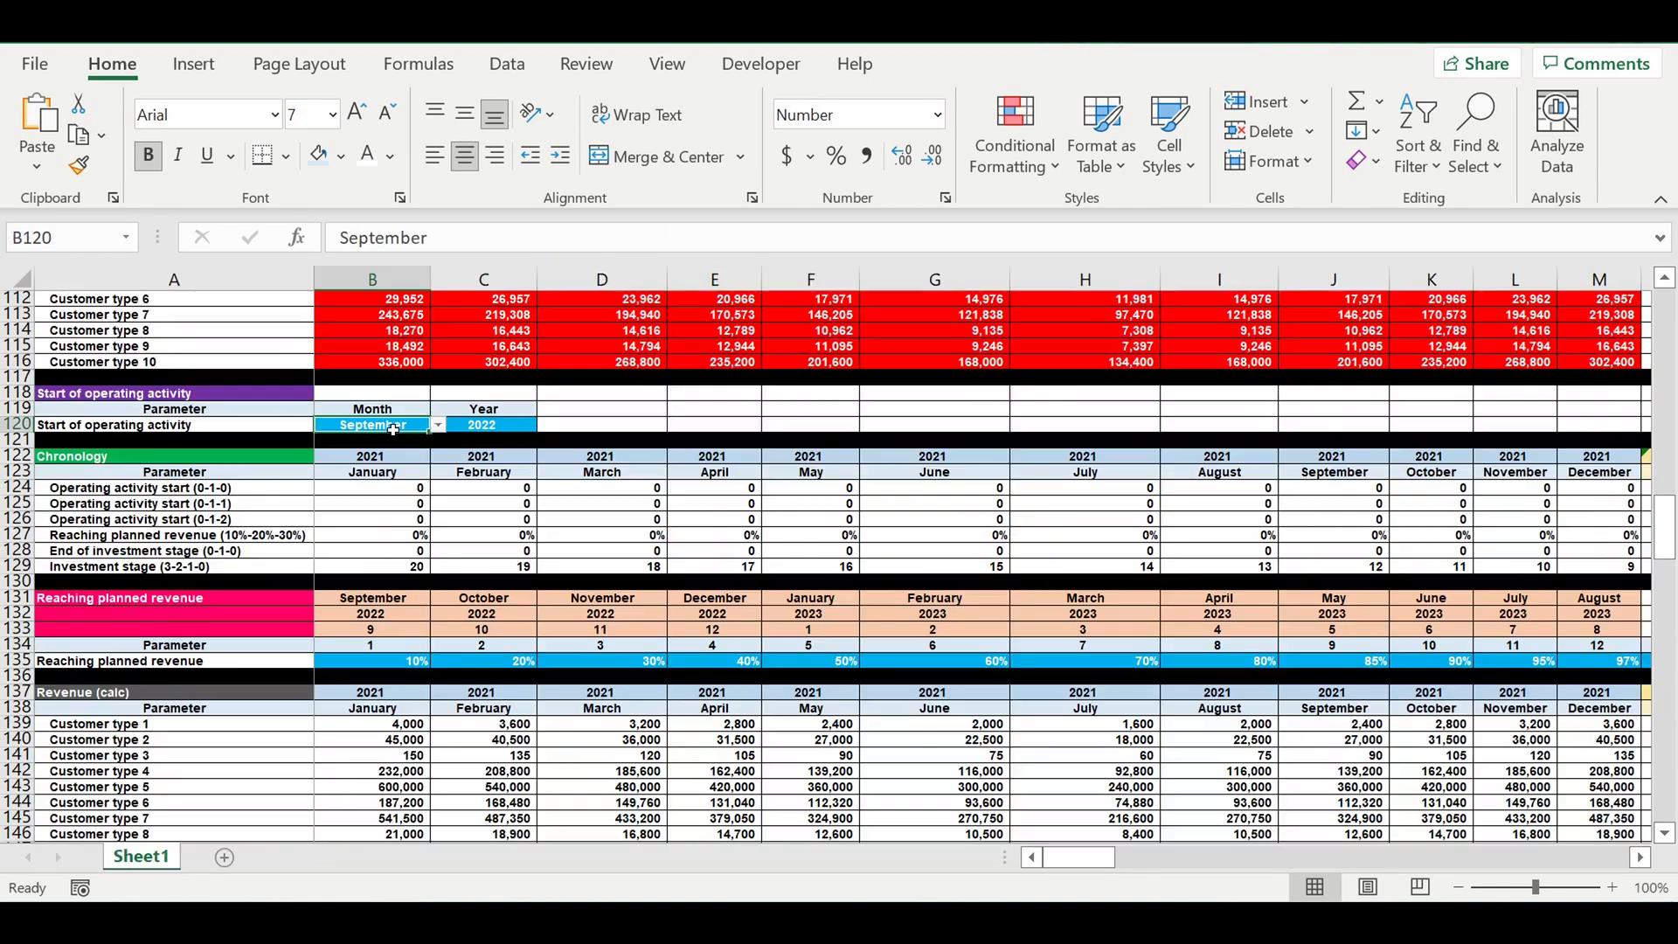
pyautogui.click(437, 425)
pyautogui.scroll(3, 439, 498)
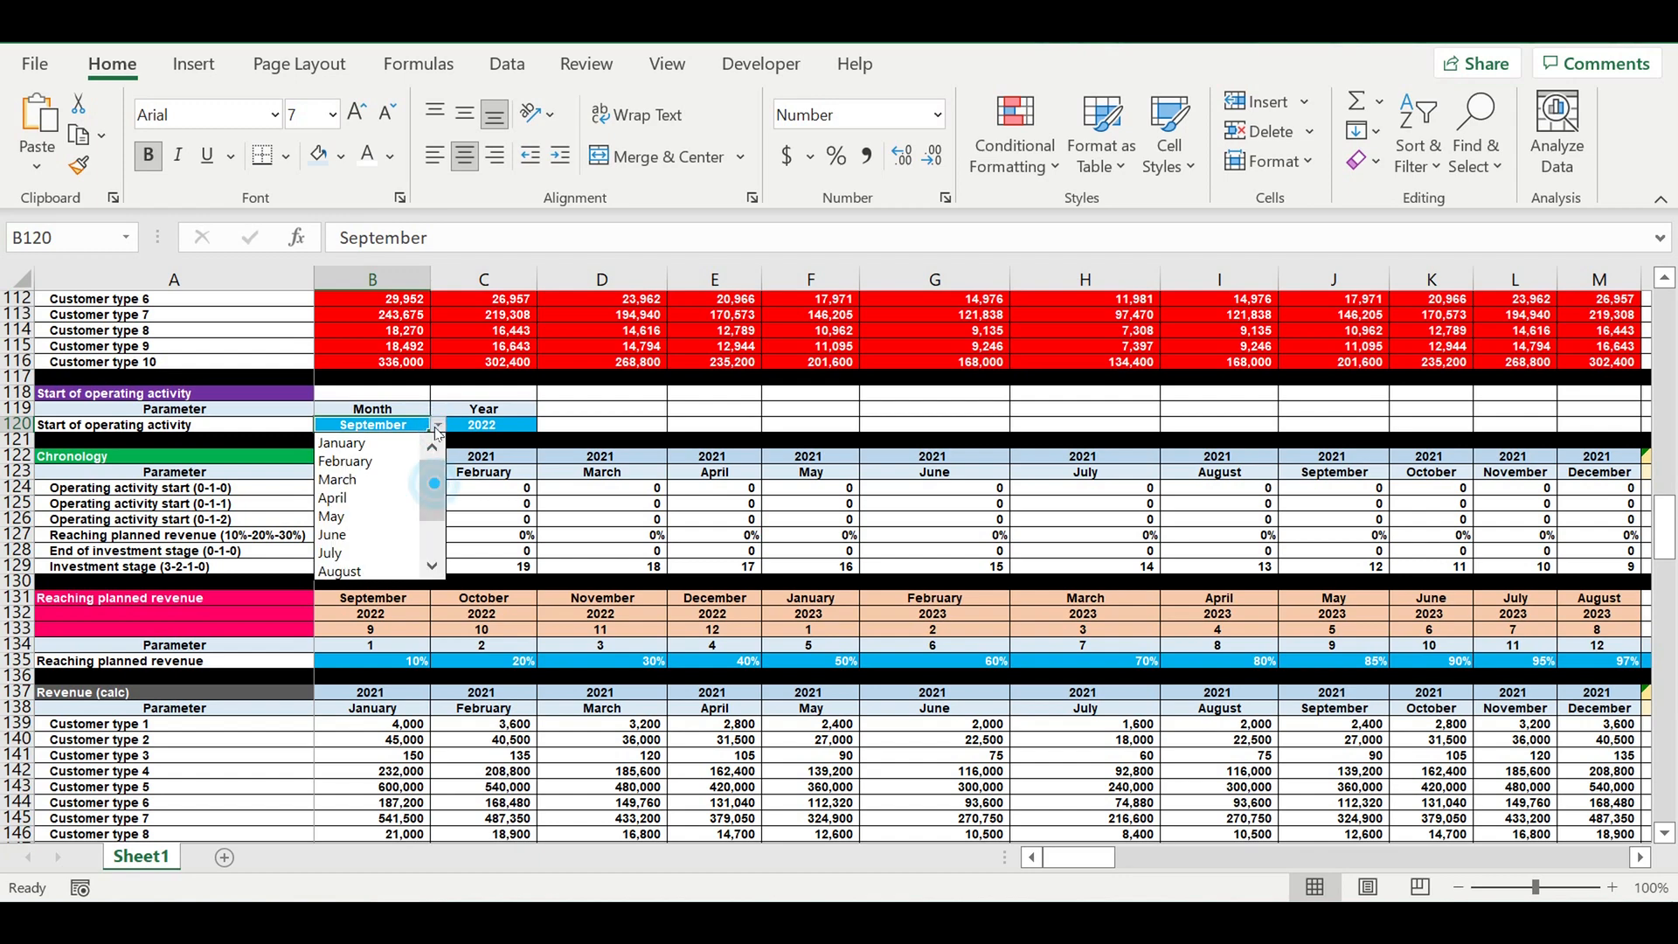
pyautogui.click(366, 443)
# Check how the new start date carries through the sheet to the month numbers in the Investment stage block.
pyautogui.click(376, 646)
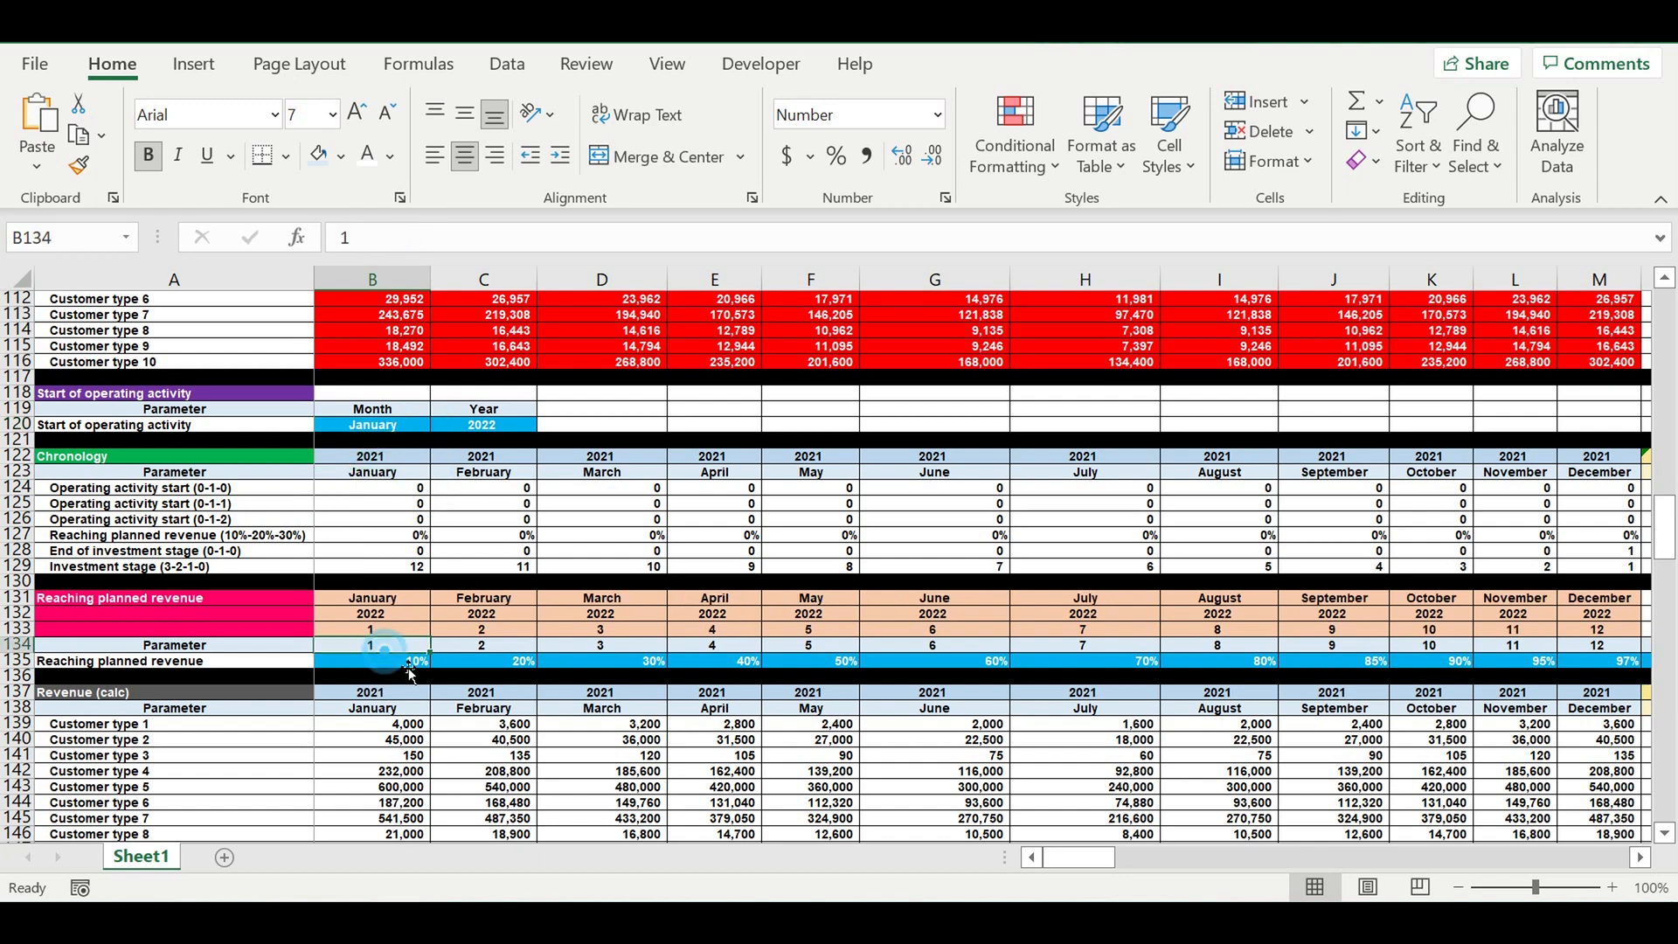
pyautogui.click(381, 601)
pyautogui.click(535, 725)
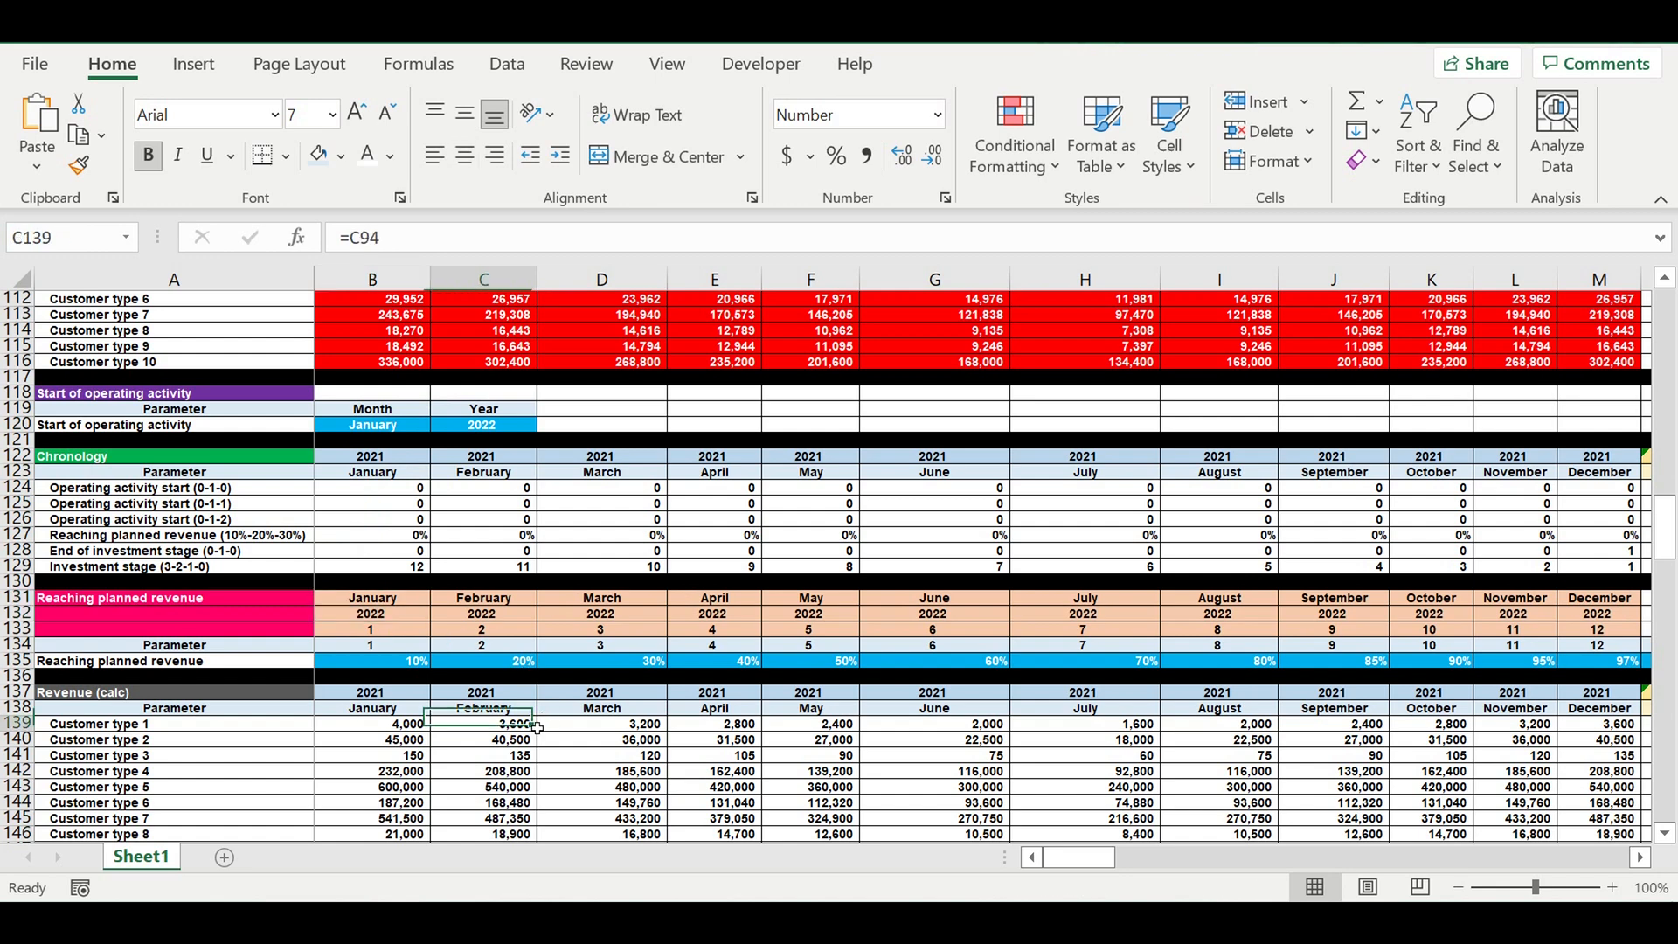
pyautogui.scroll(-20, 537, 727)
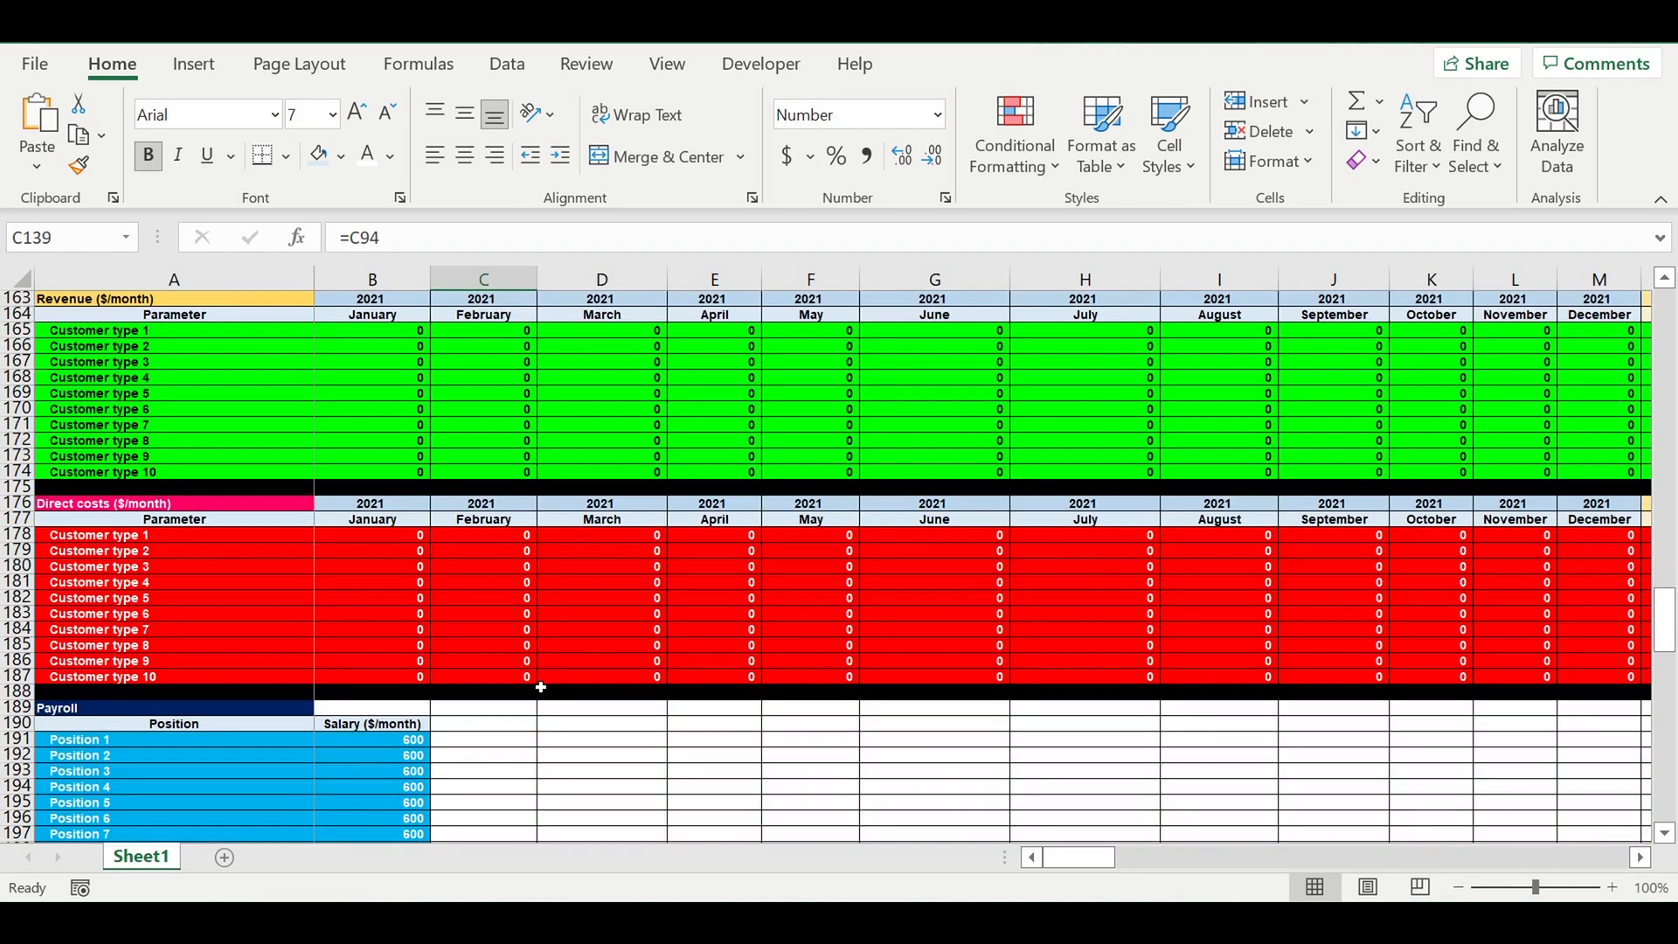
pyautogui.scroll(-6, 541, 687)
pyautogui.scroll(-20, 541, 687)
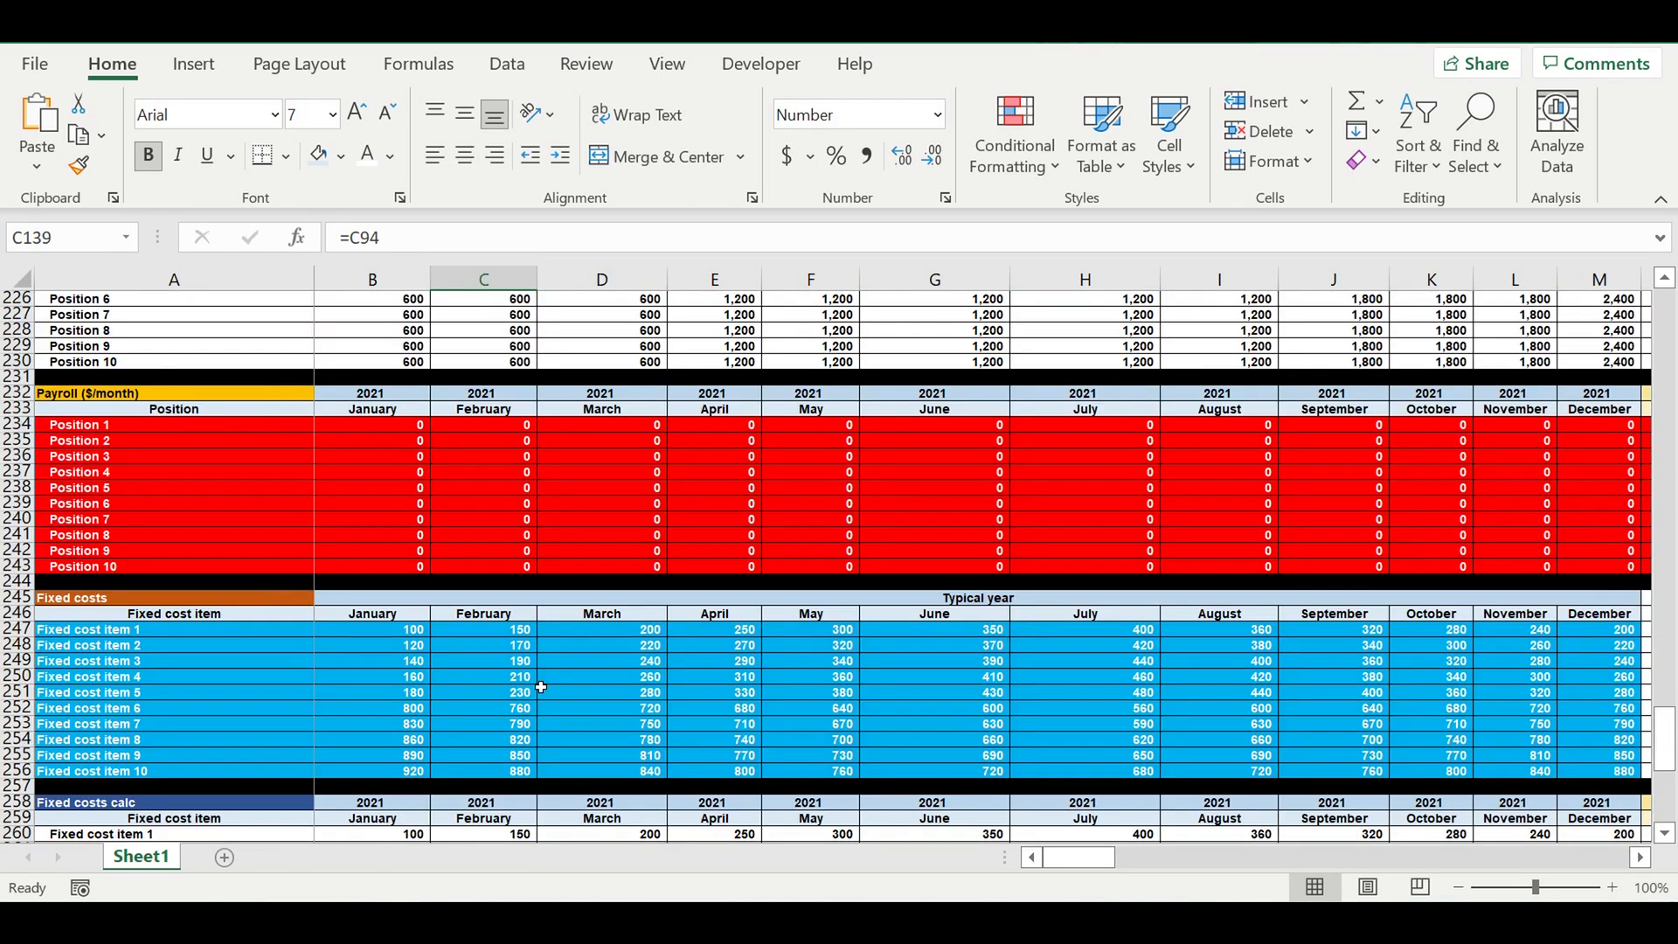
pyautogui.scroll(4, 539, 638)
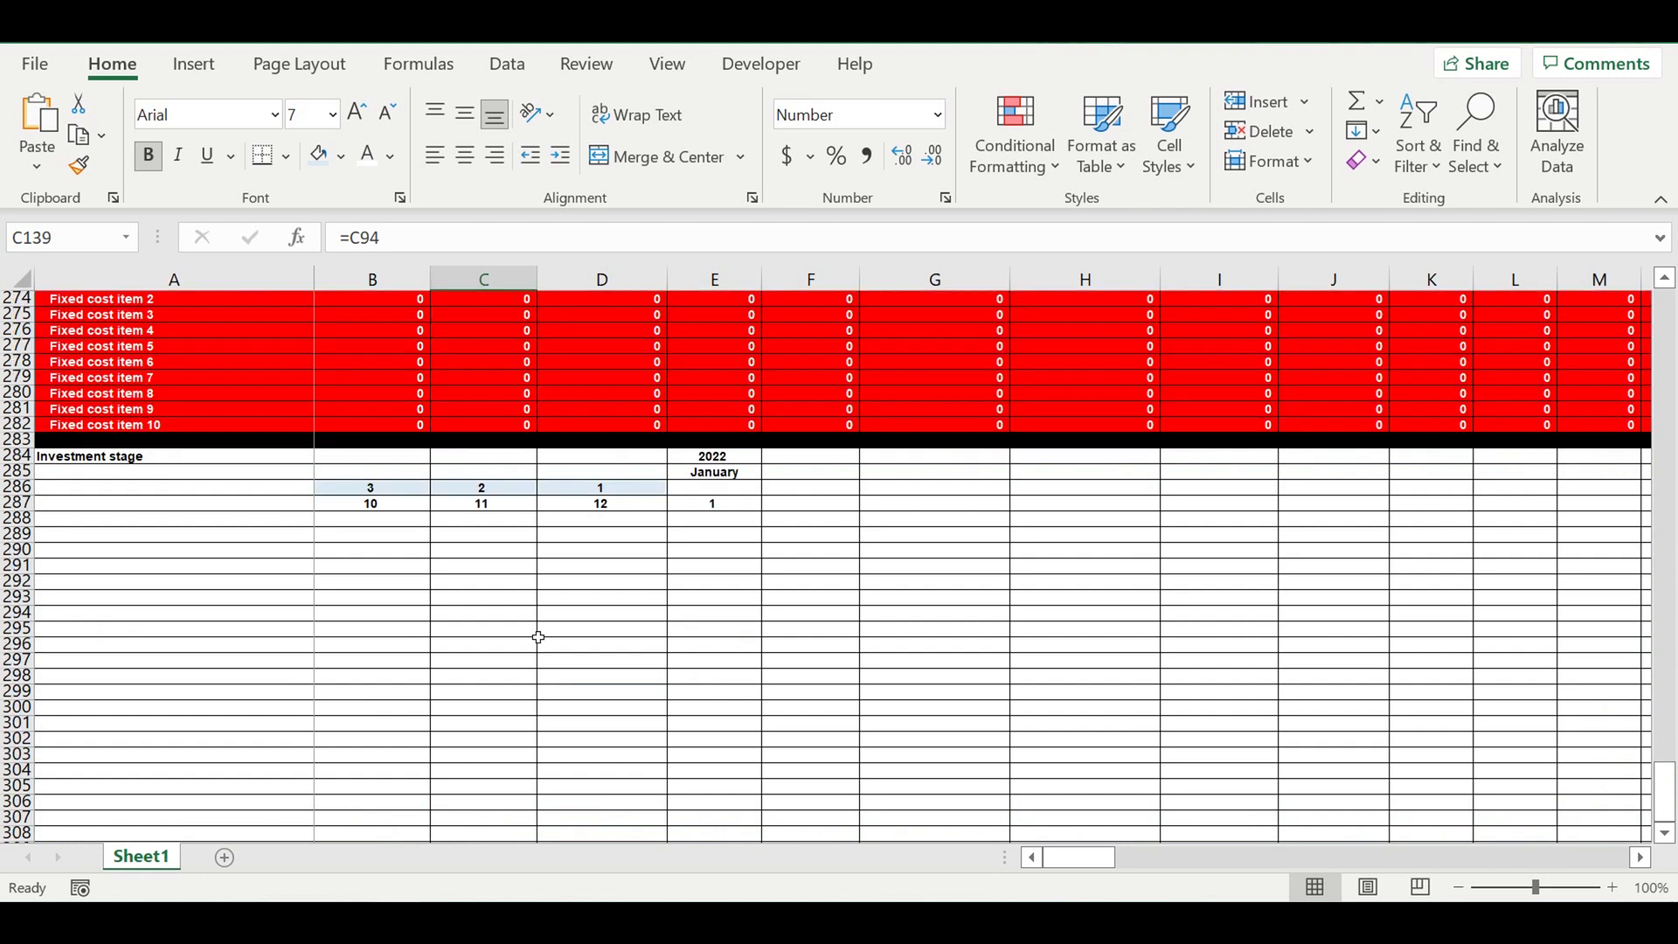
pyautogui.click(704, 505)
pyautogui.click(619, 509)
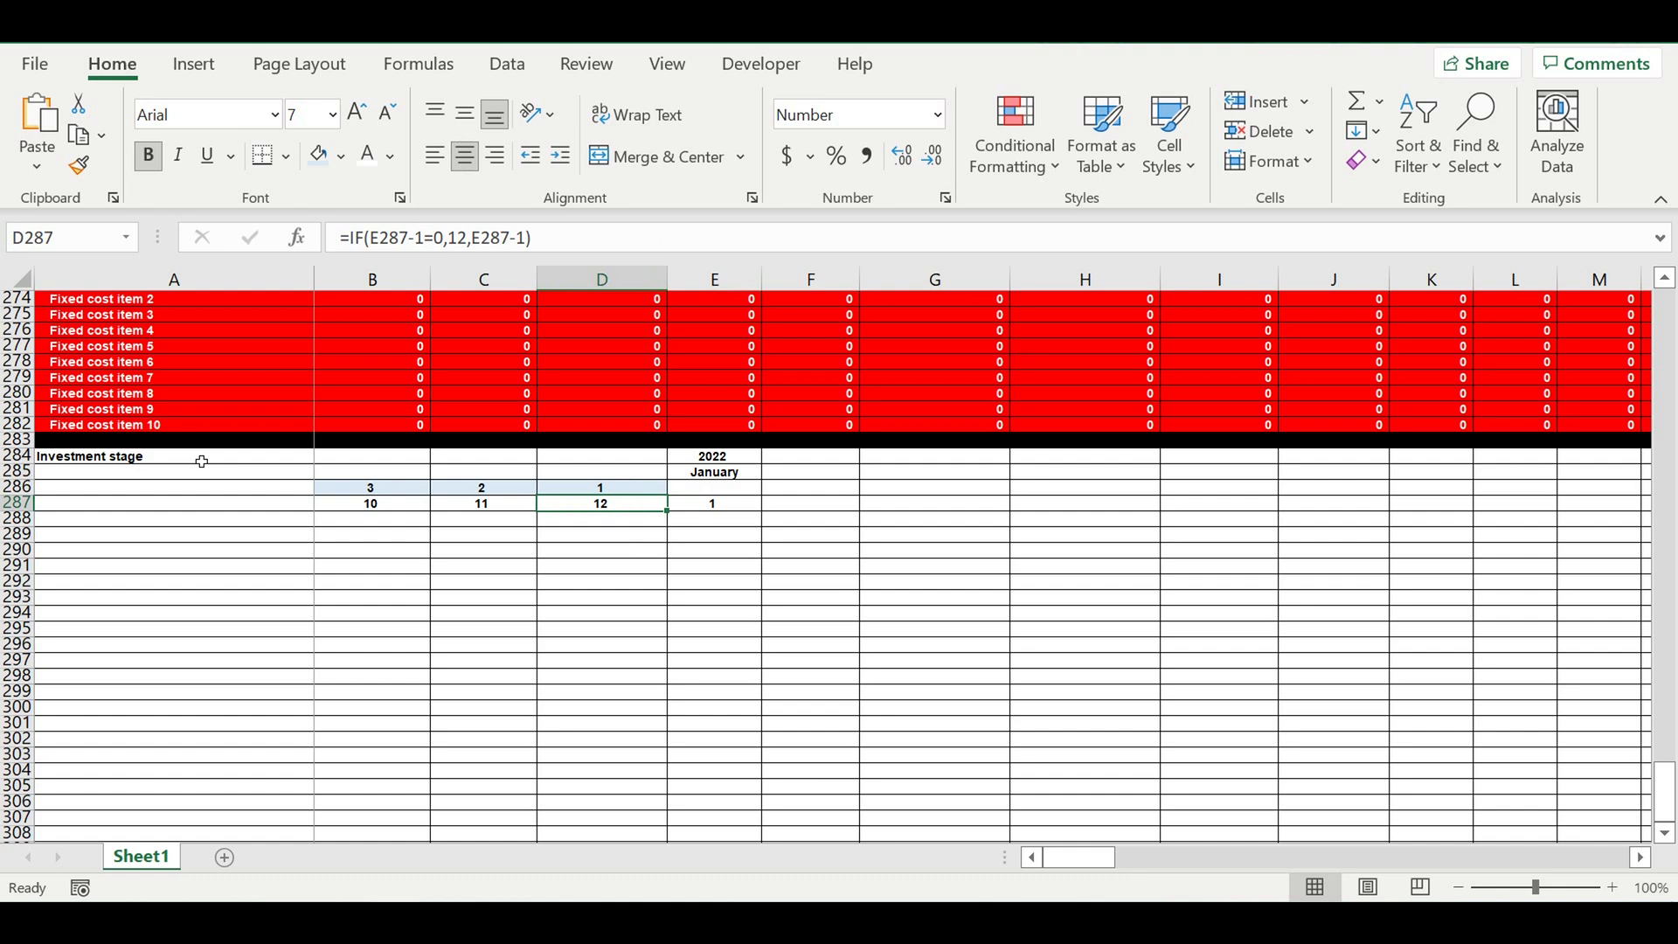
pyautogui.click(708, 599)
# Write the formula =VLOOKUP(D287,E1:F12,2,0) in D285 to look up the month name for the month number.
pyautogui.click(624, 474)
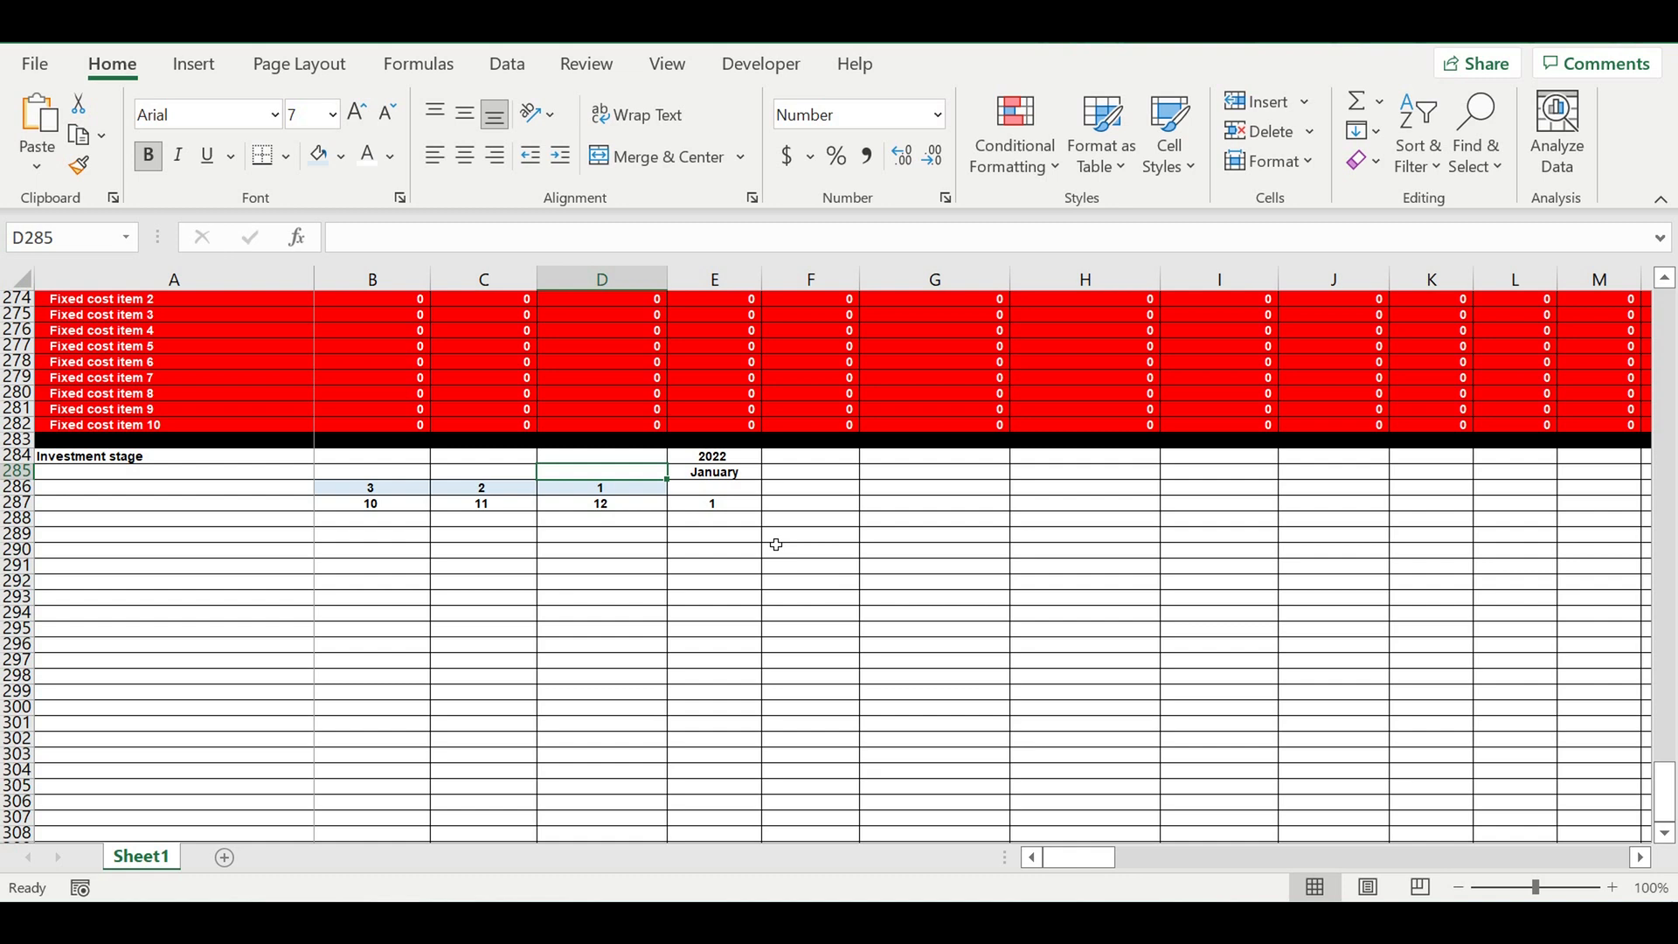
pyautogui.write('=vl')
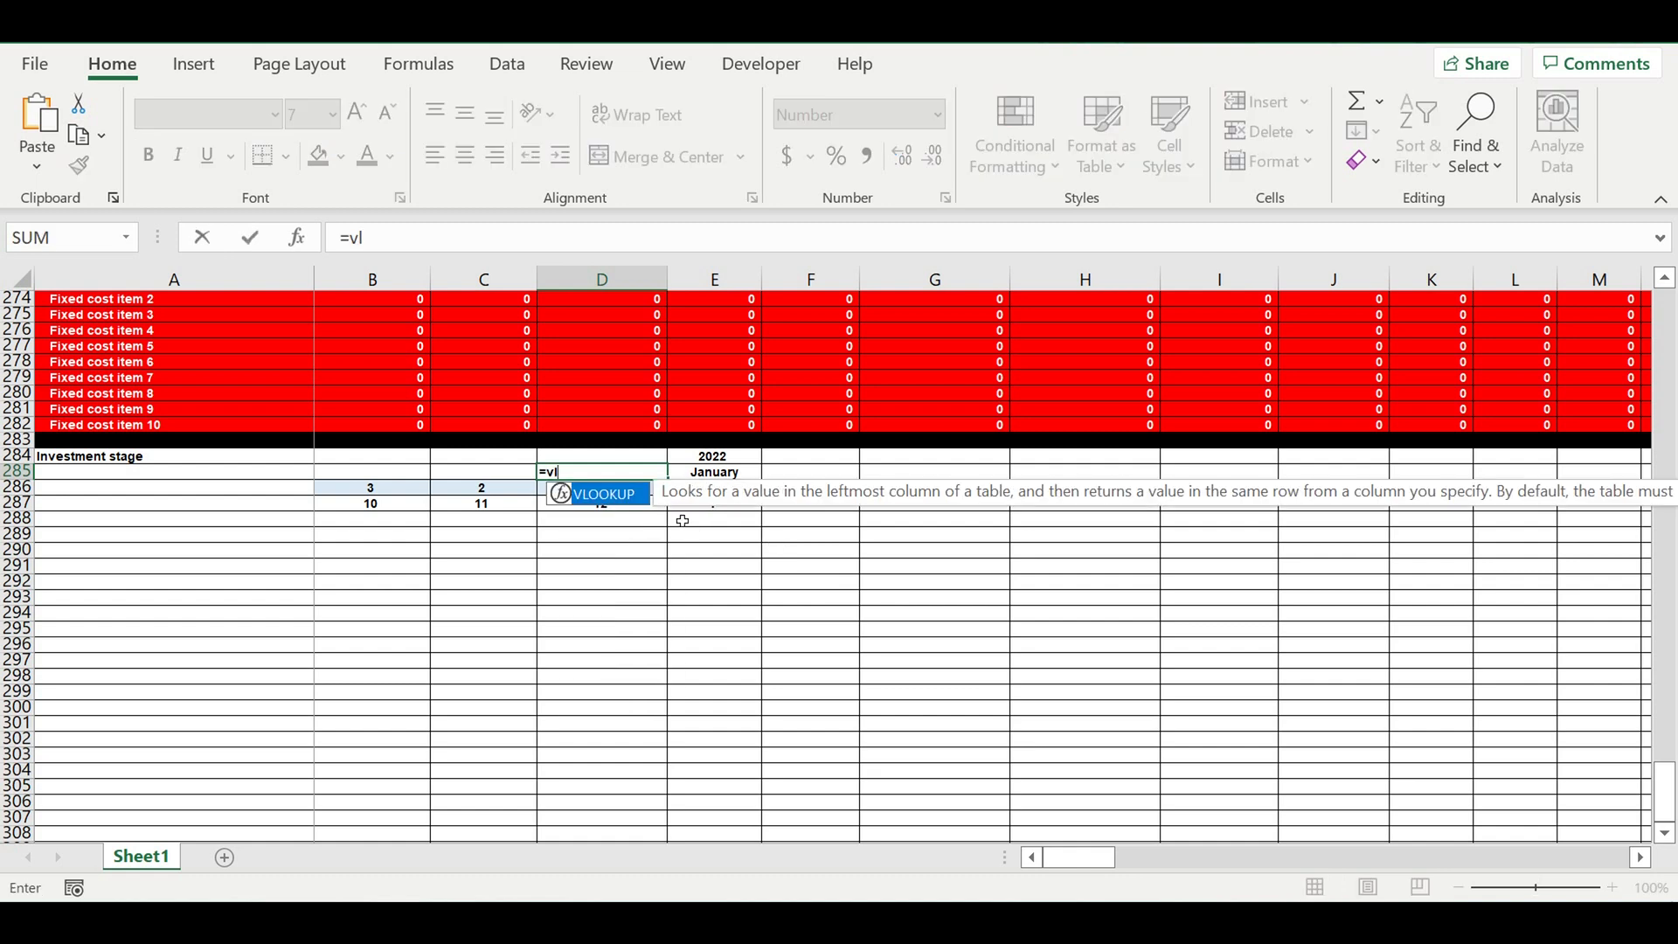
pyautogui.doubleClick(603, 494)
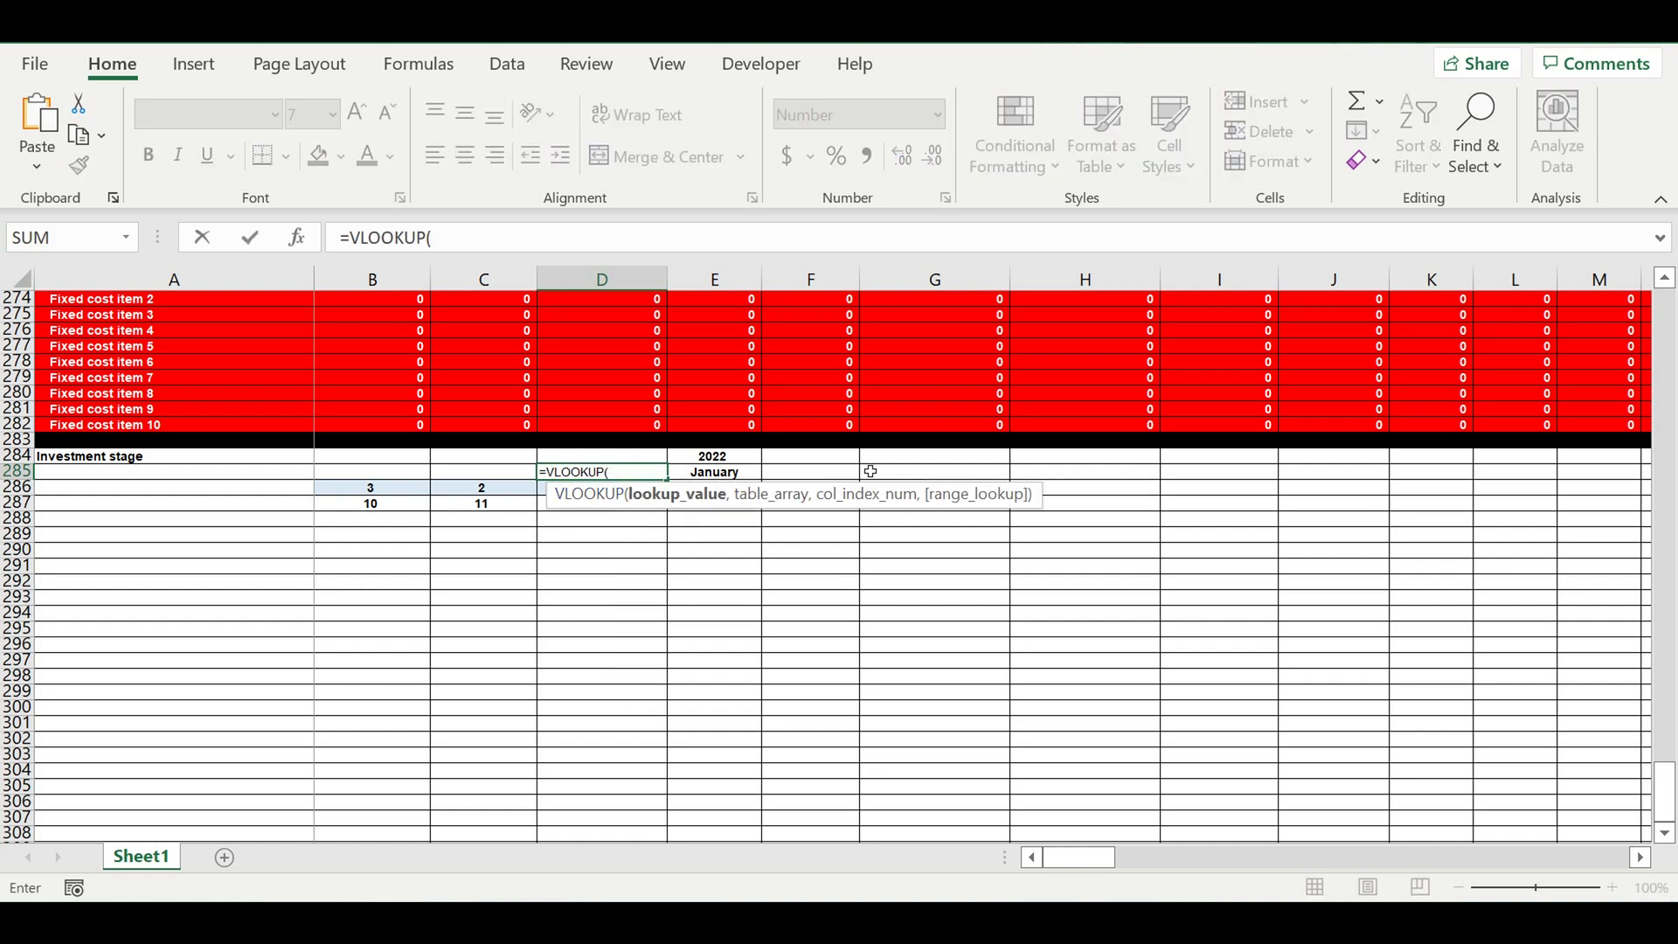
pyautogui.click(549, 506)
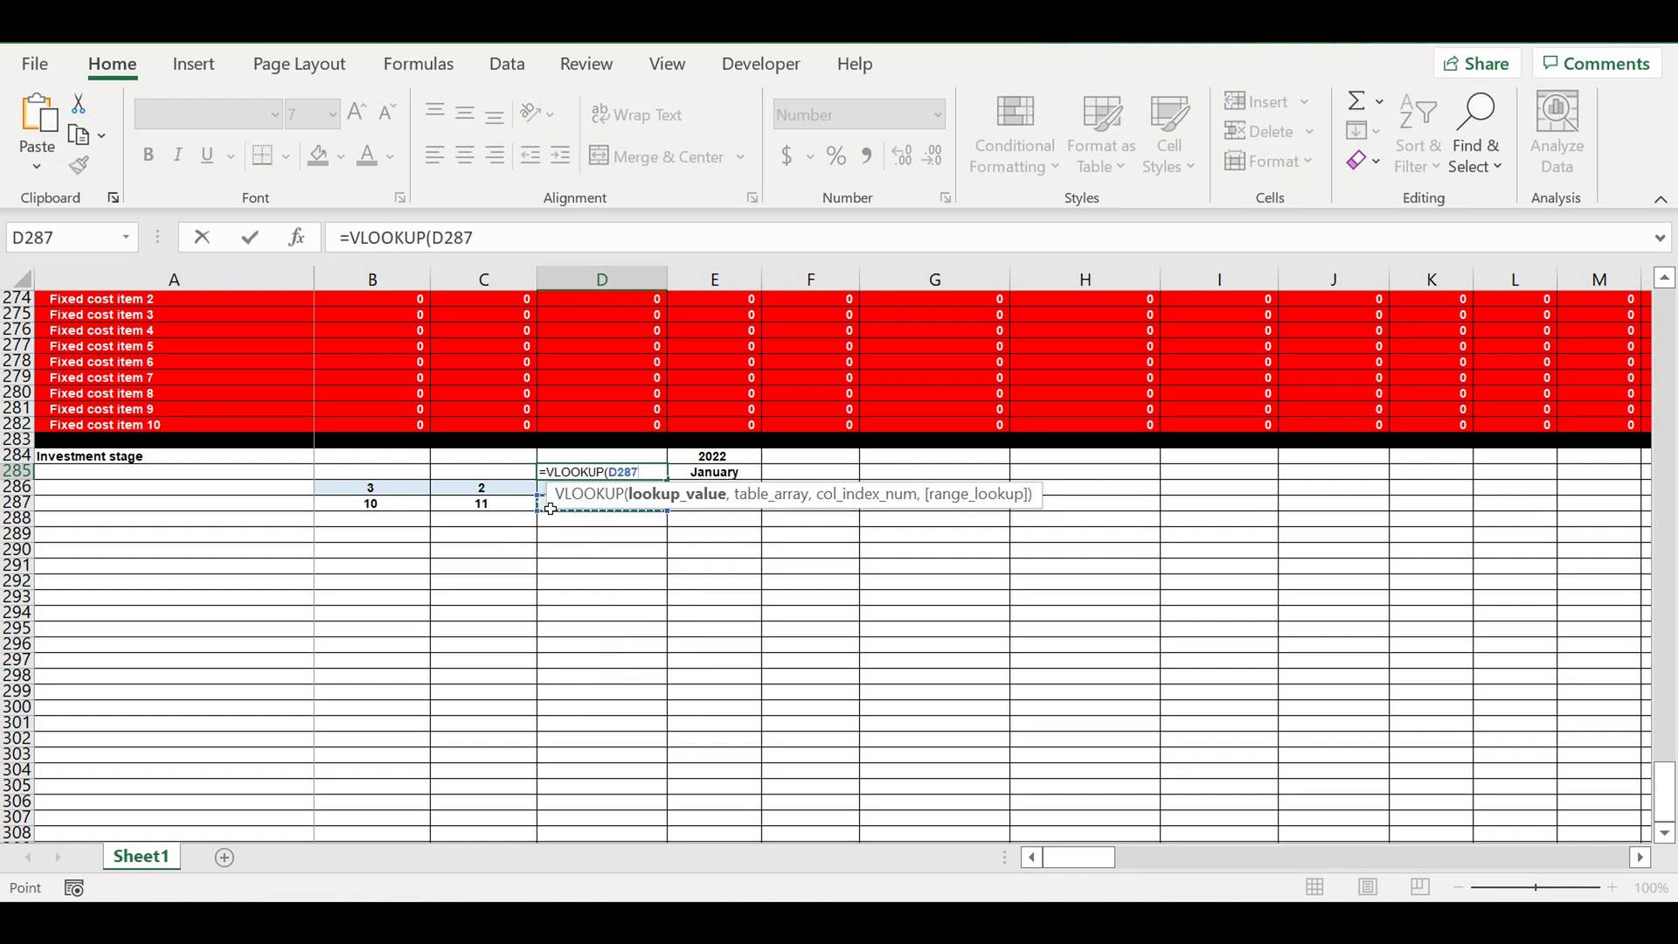
pyautogui.write(',')
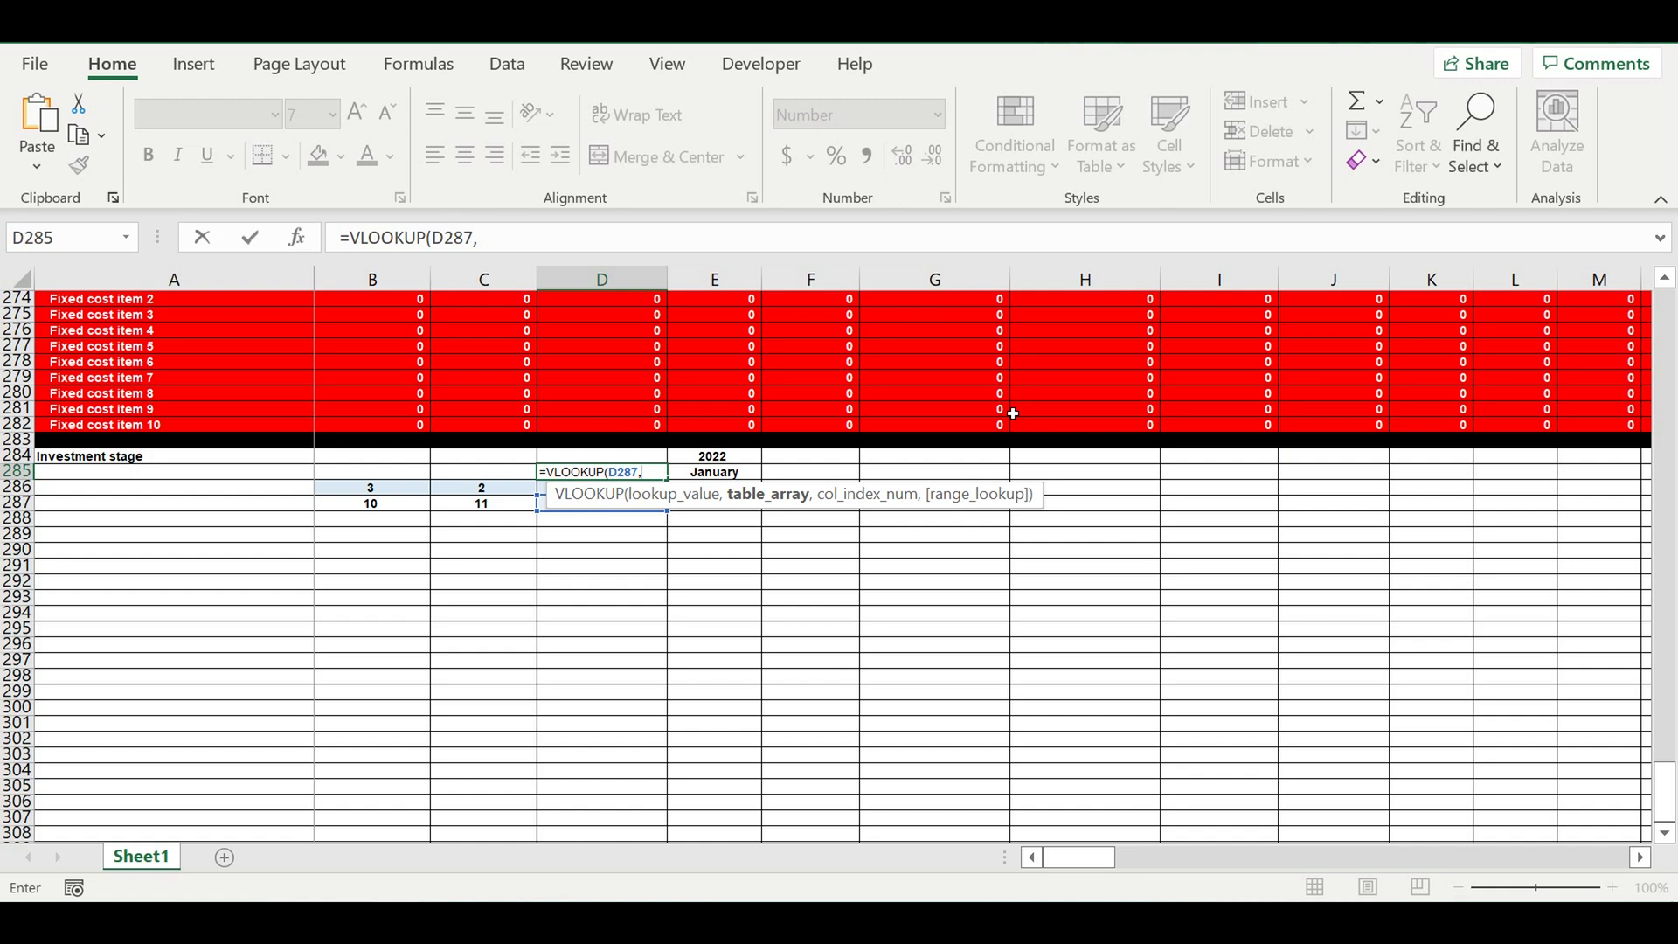
pyautogui.moveTo(1659, 789); pyautogui.dragTo(1618, 224)
pyautogui.moveTo(736, 298); pyautogui.dragTo(813, 472)
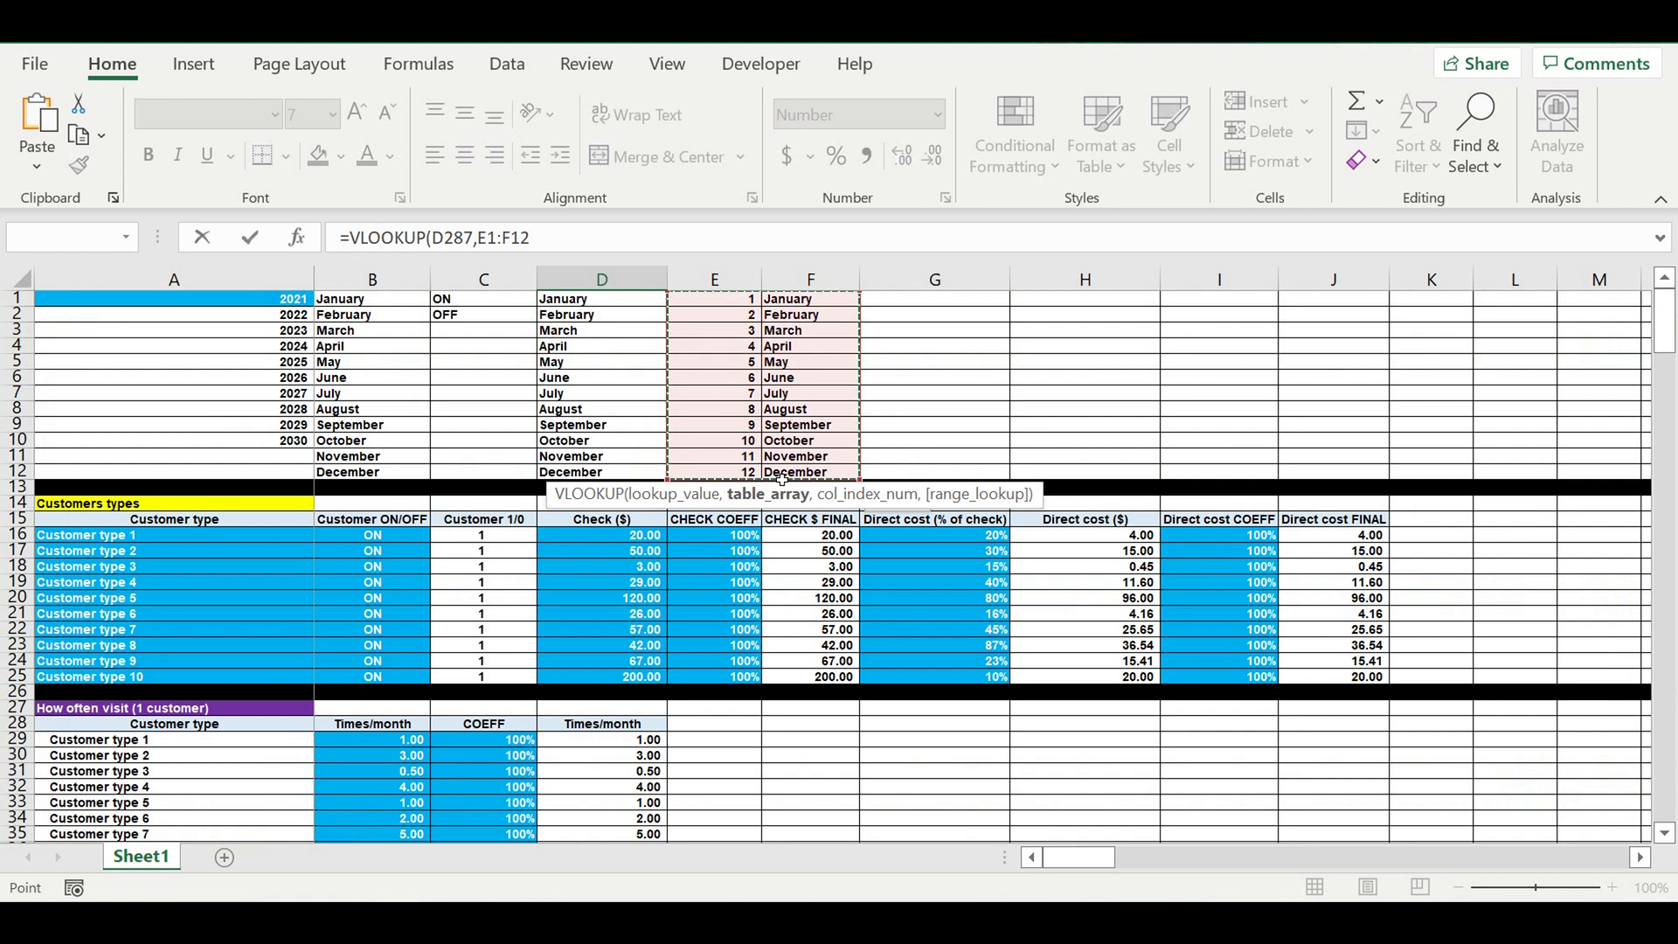
pyautogui.click(576, 250)
pyautogui.write(',')
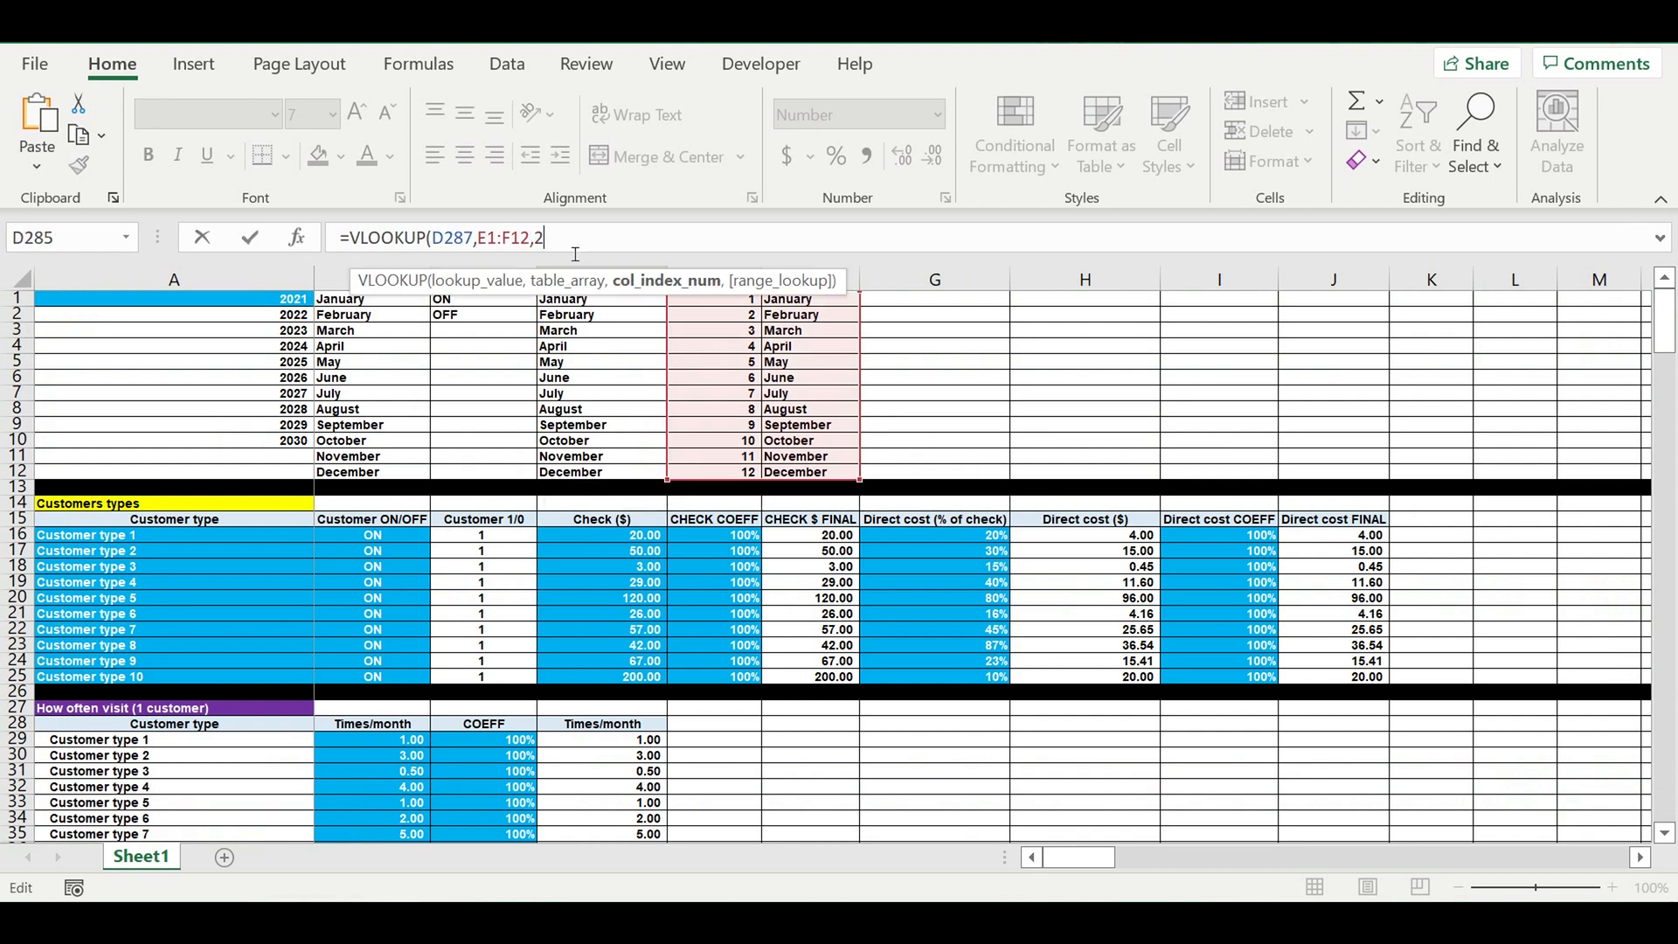
pyautogui.write('2,')
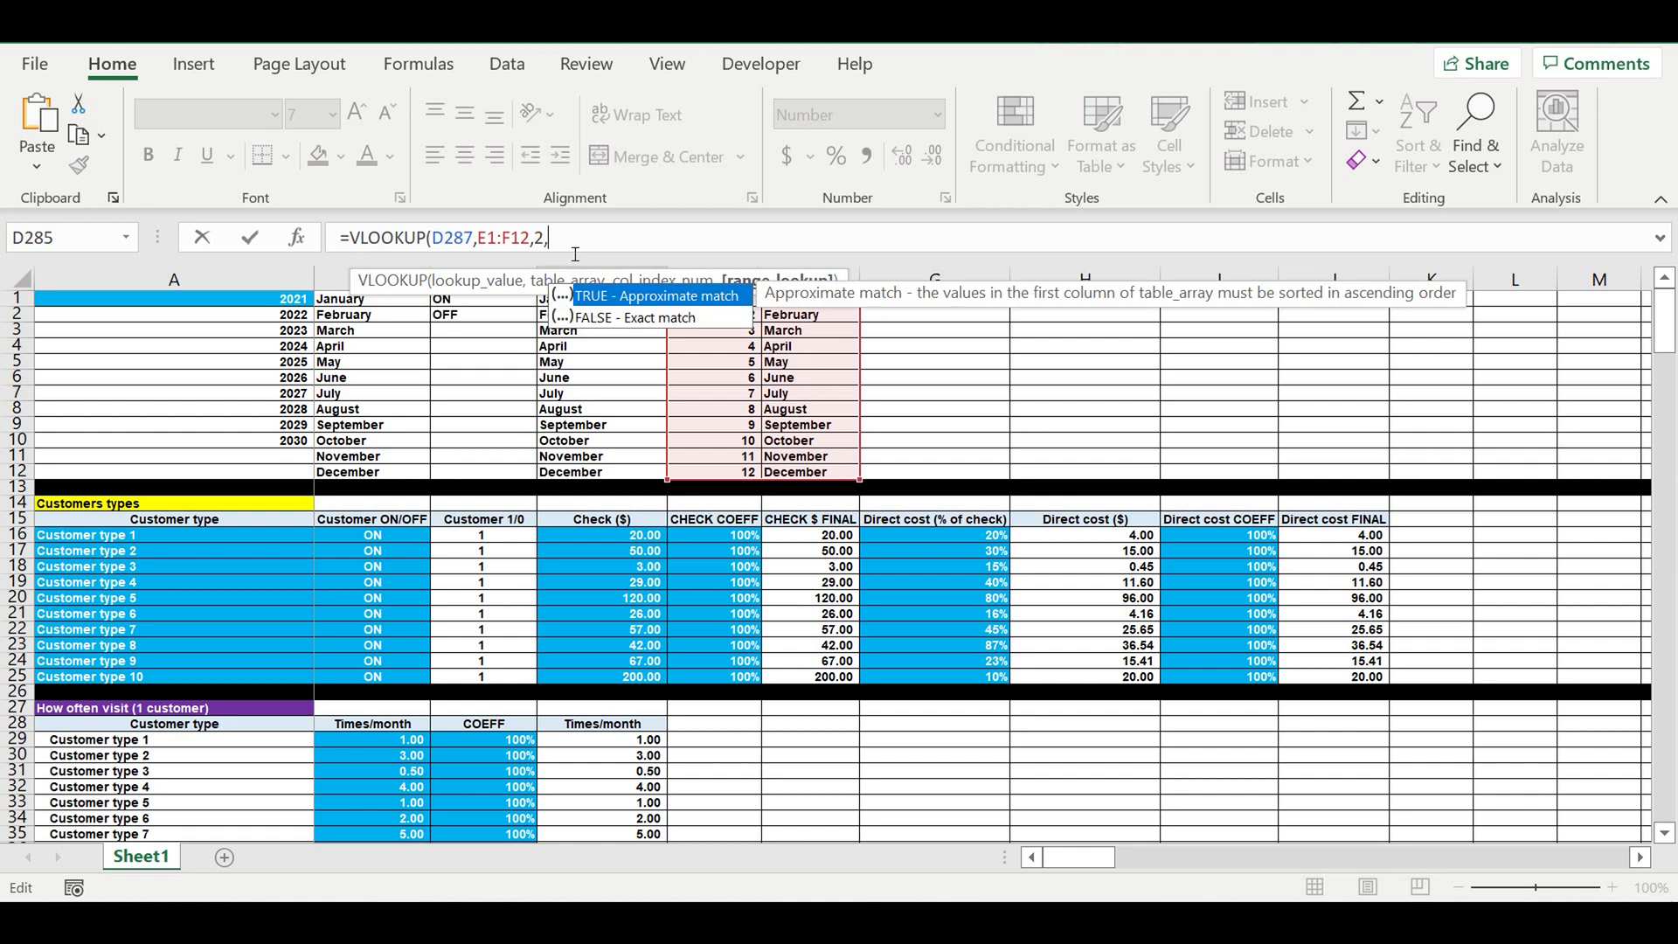
pyautogui.write('0')
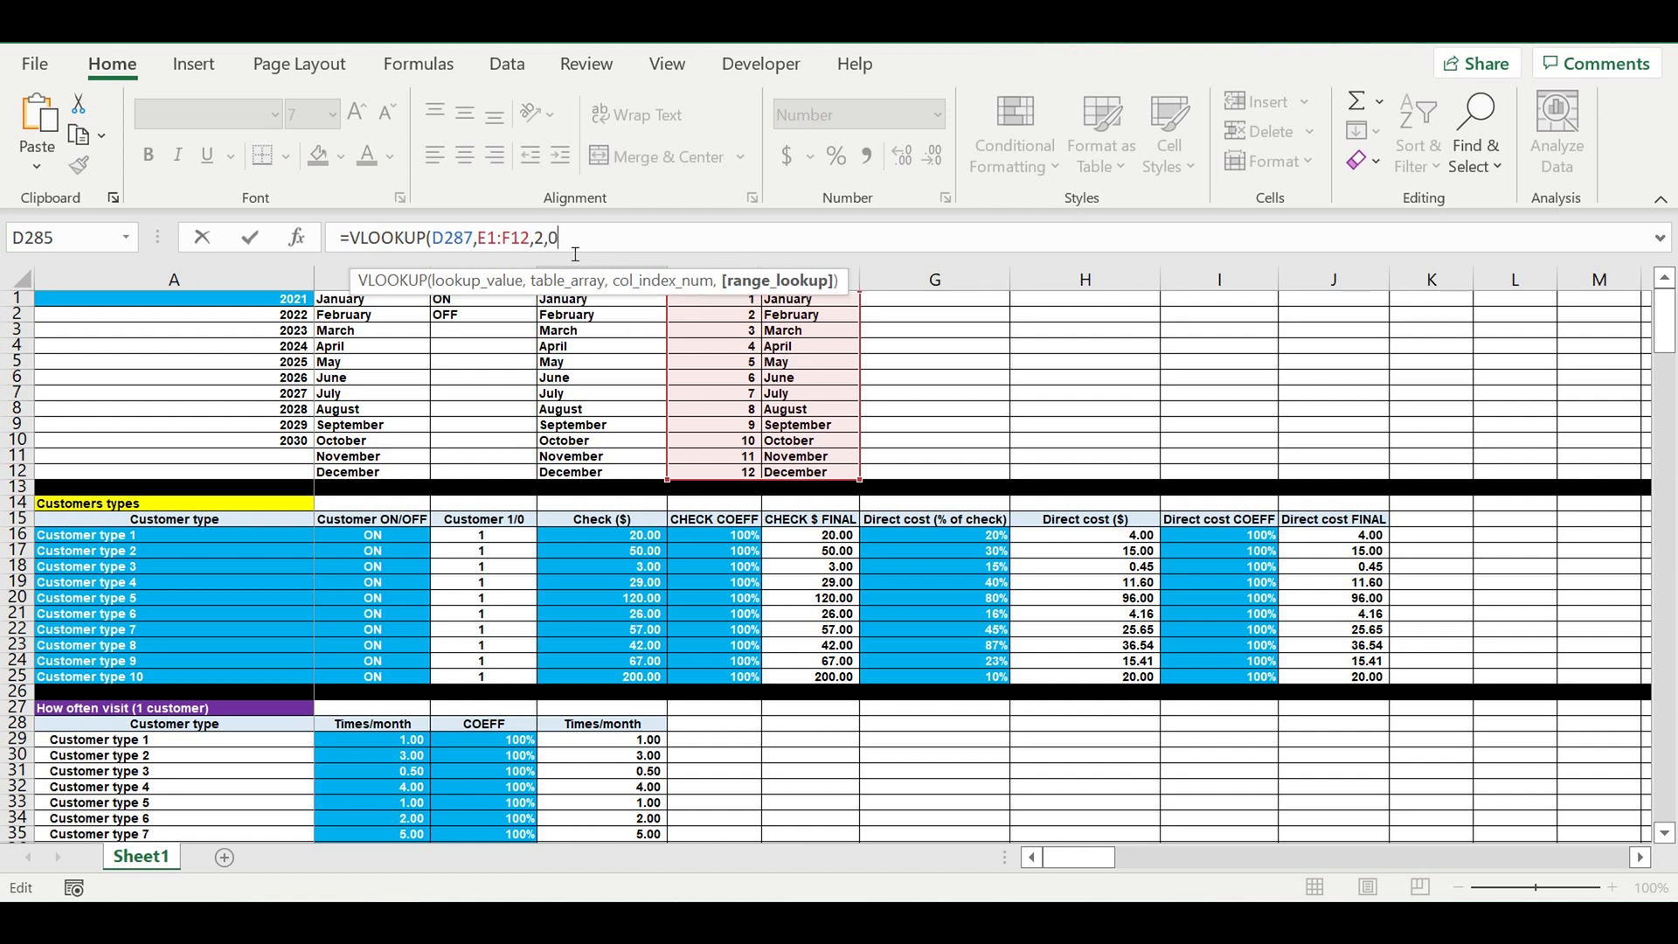
pyautogui.write(')')
# Make the lookup table reference in the D285 formula absolute as $E$1:$F$12.
pyautogui.click(489, 246)
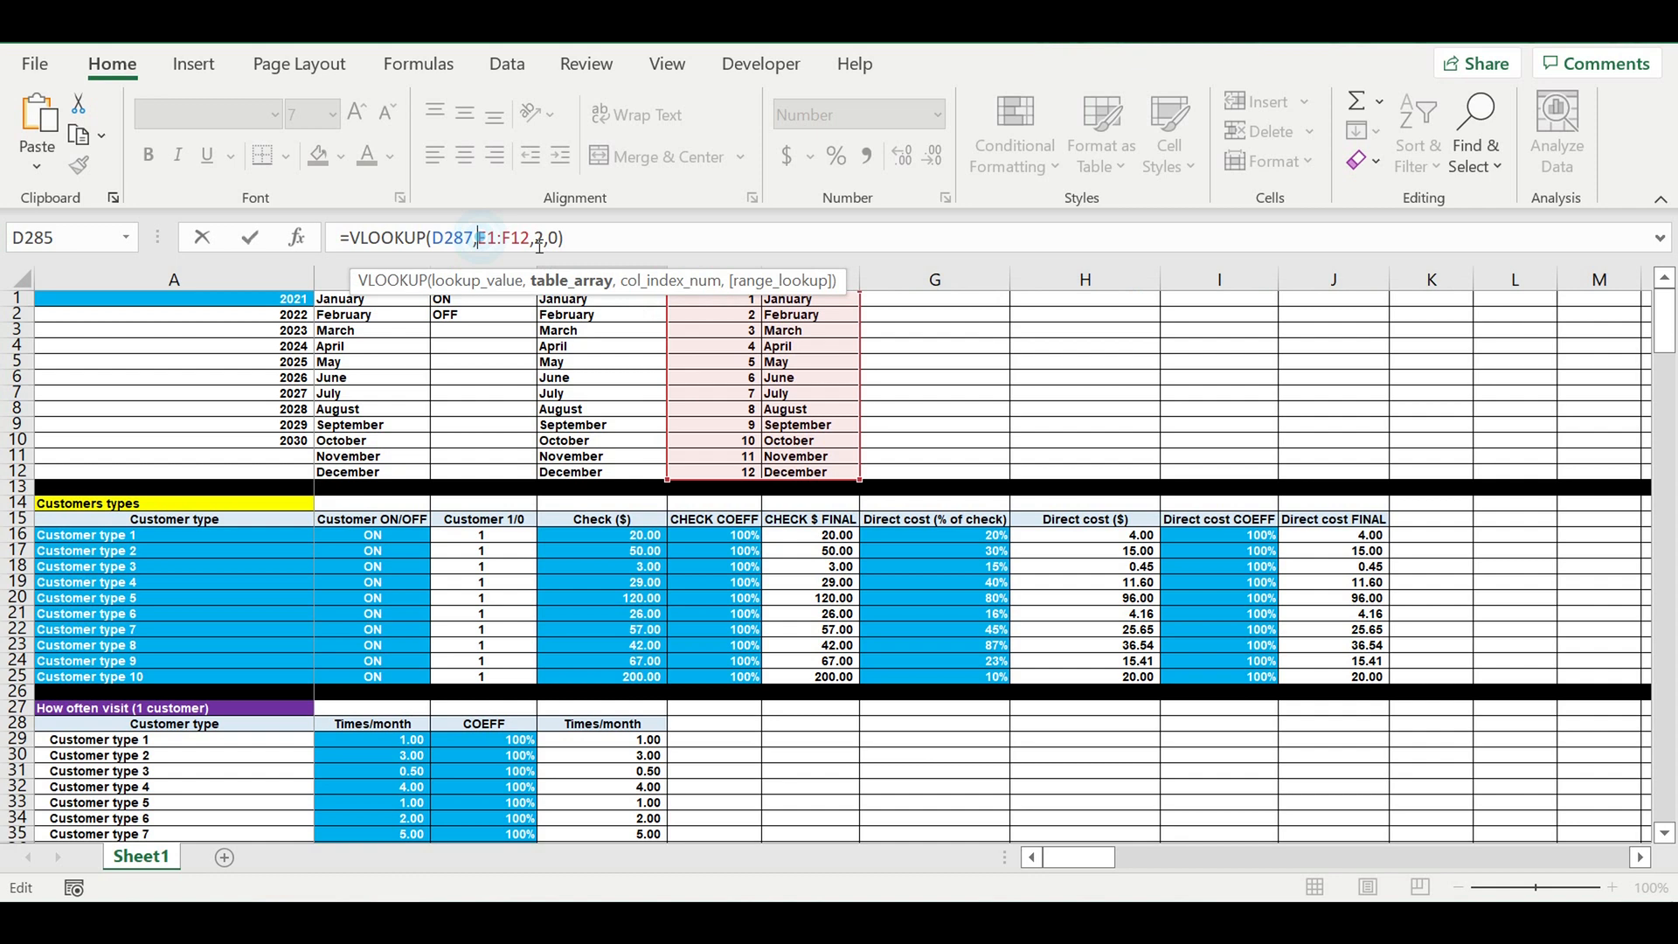
pyautogui.write('$')
pyautogui.press('Left')
pyautogui.write('$')
pyautogui.click(524, 237)
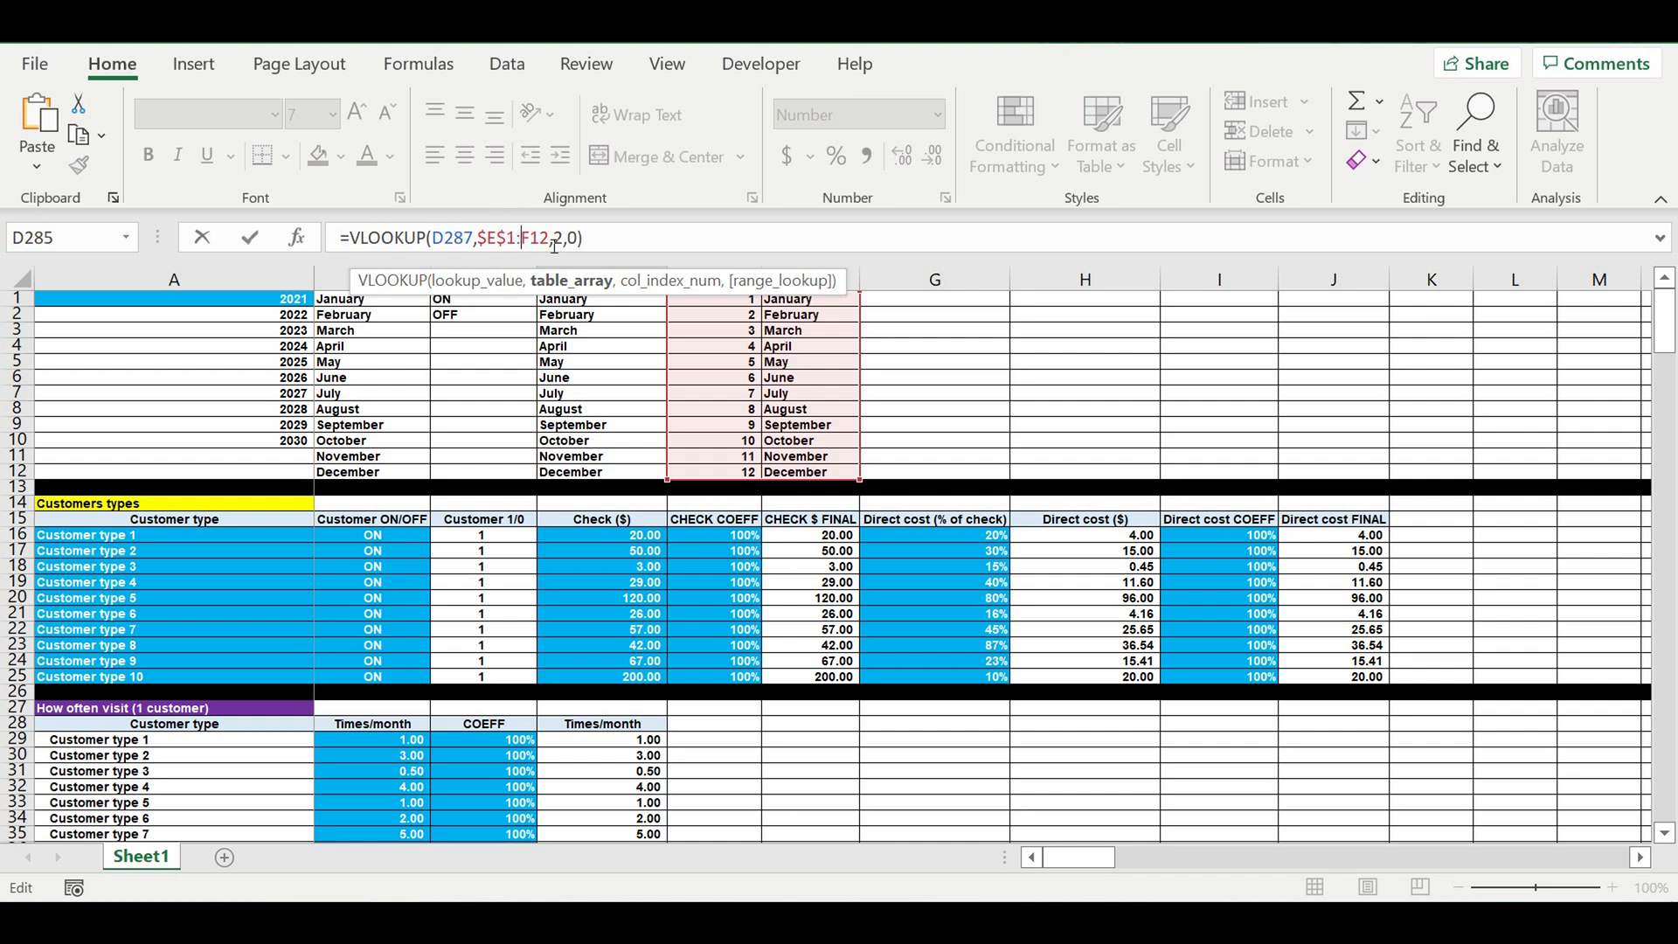
pyautogui.write('$E')
pyautogui.write('$F$')
# Wrap the D285 month lookup in IFERROR with a fallback of 0, making it =IFERROR(VLOOKUP(D287,$E$1:$F$12,2,0),0).
pyautogui.click(605, 238)
pyautogui.click(350, 234)
pyautogui.write('if')
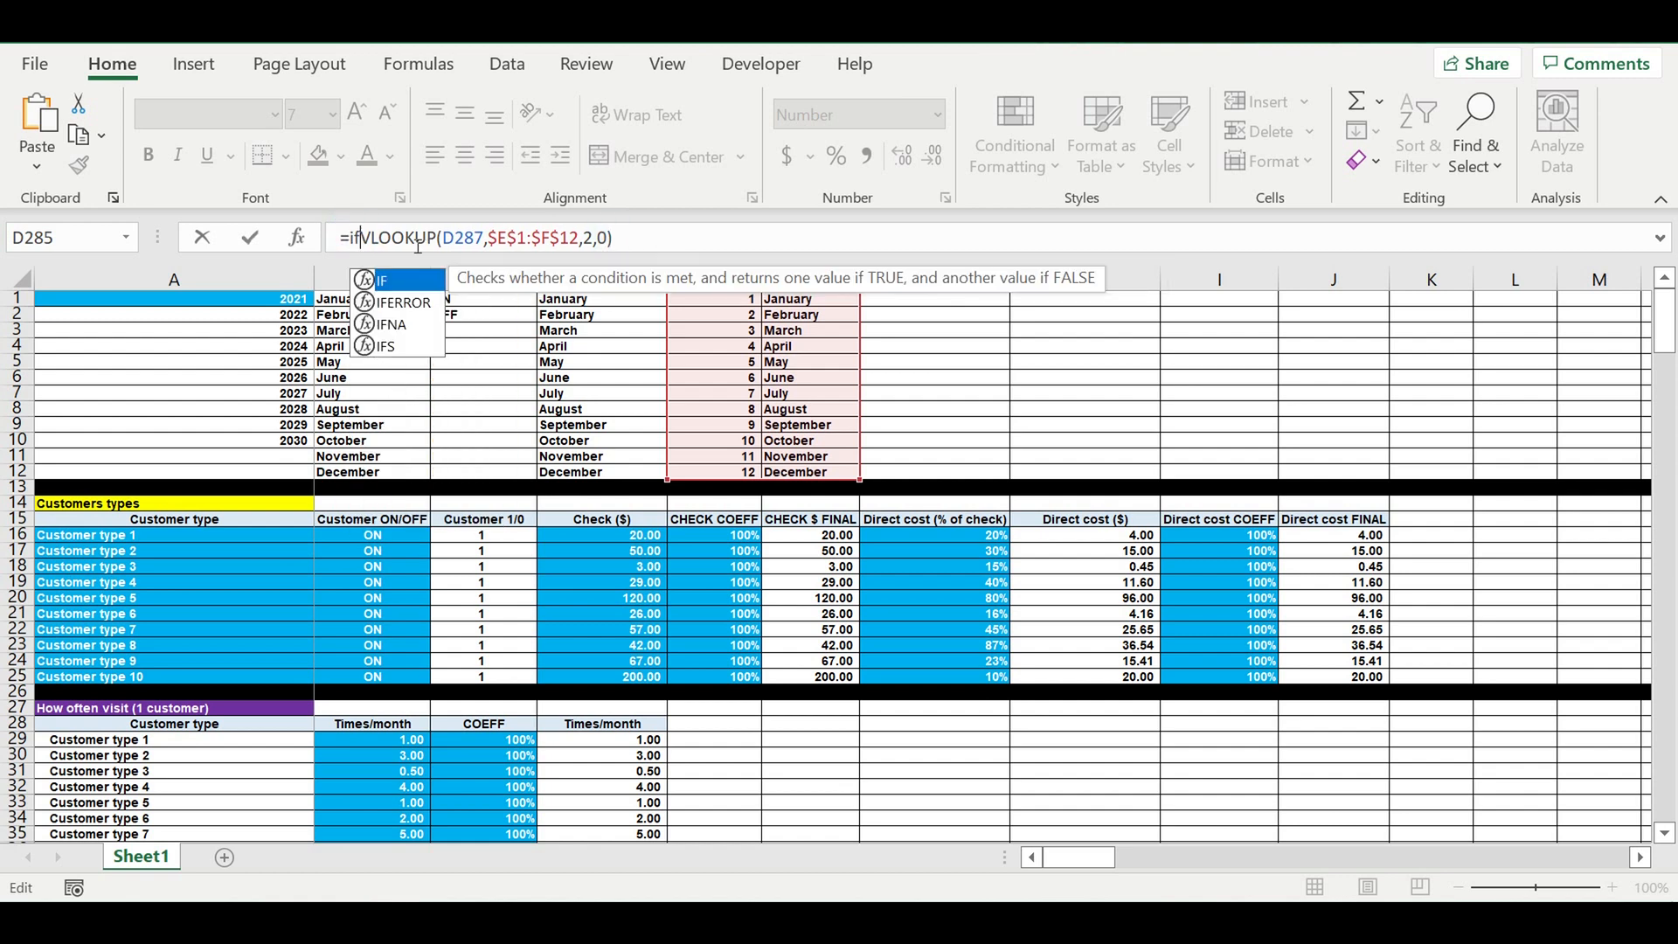
pyautogui.doubleClick(402, 304)
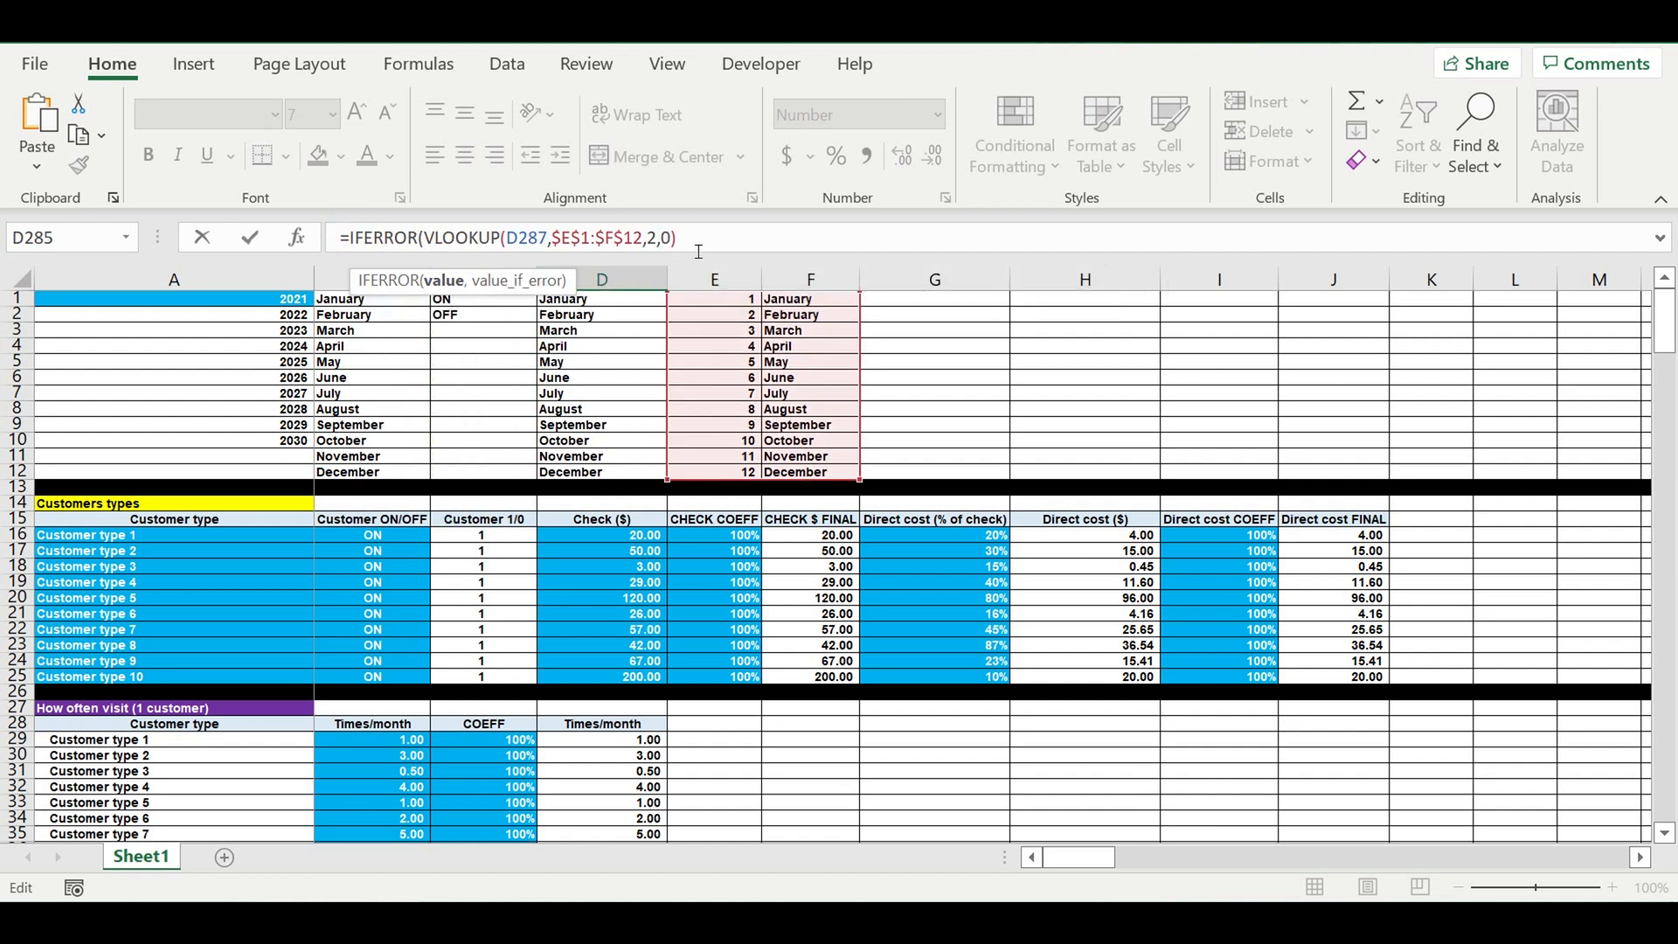
pyautogui.write(', ')
pyautogui.write(')')
pyautogui.hotkey('ctrl', 'Return')
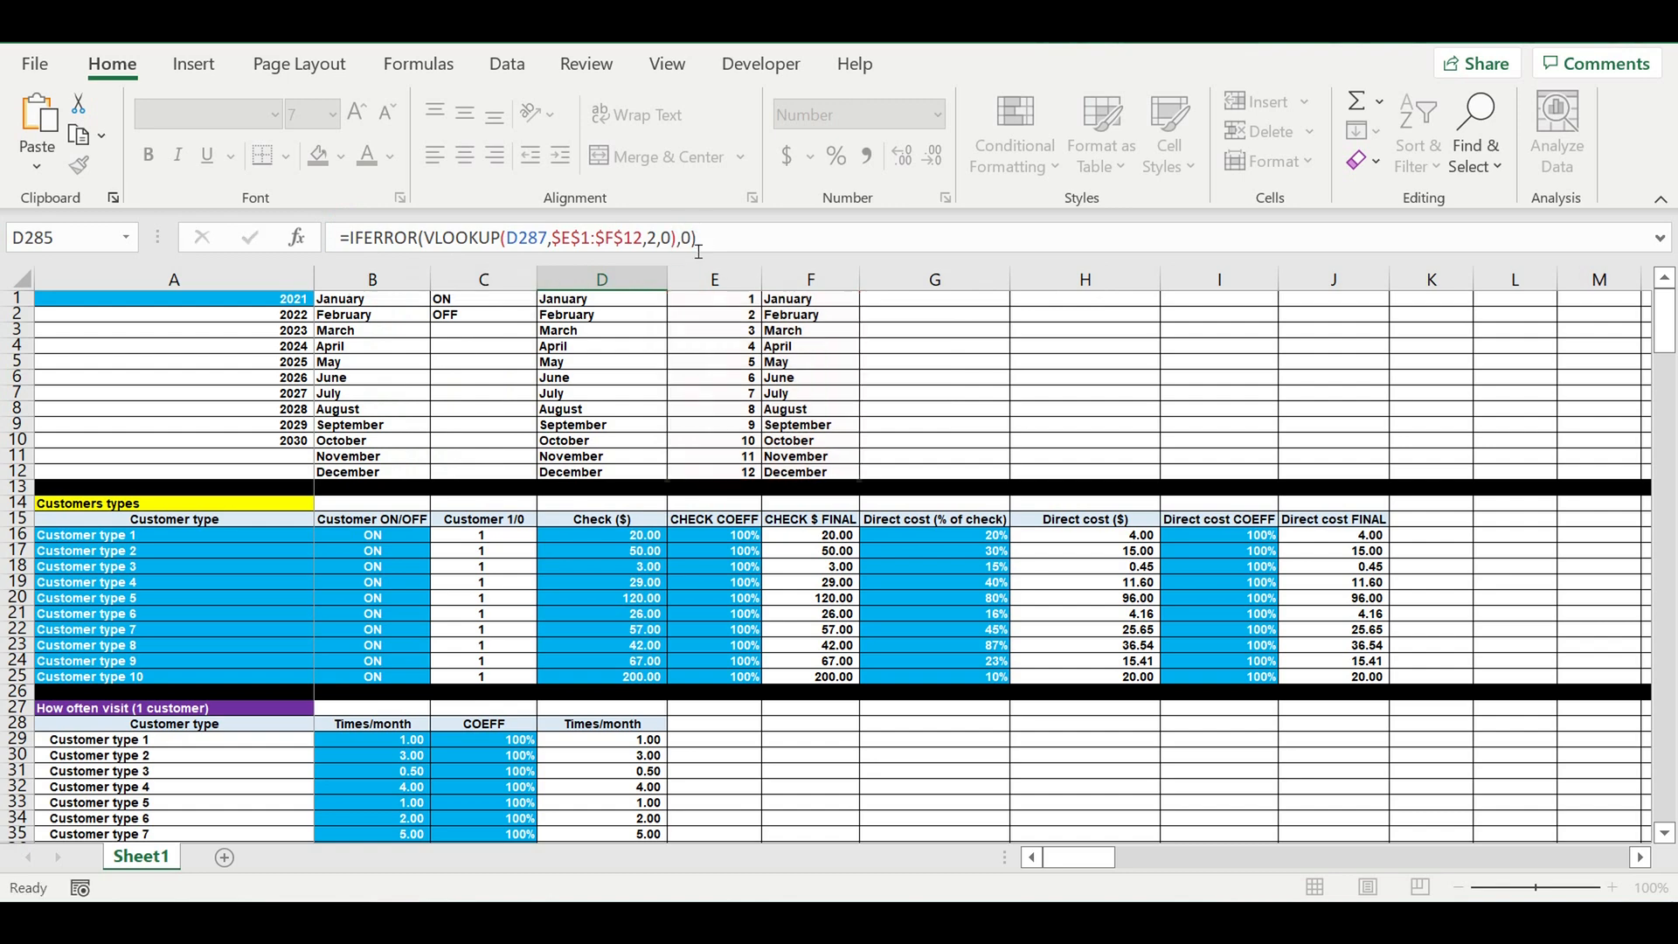
pyautogui.press('Return')
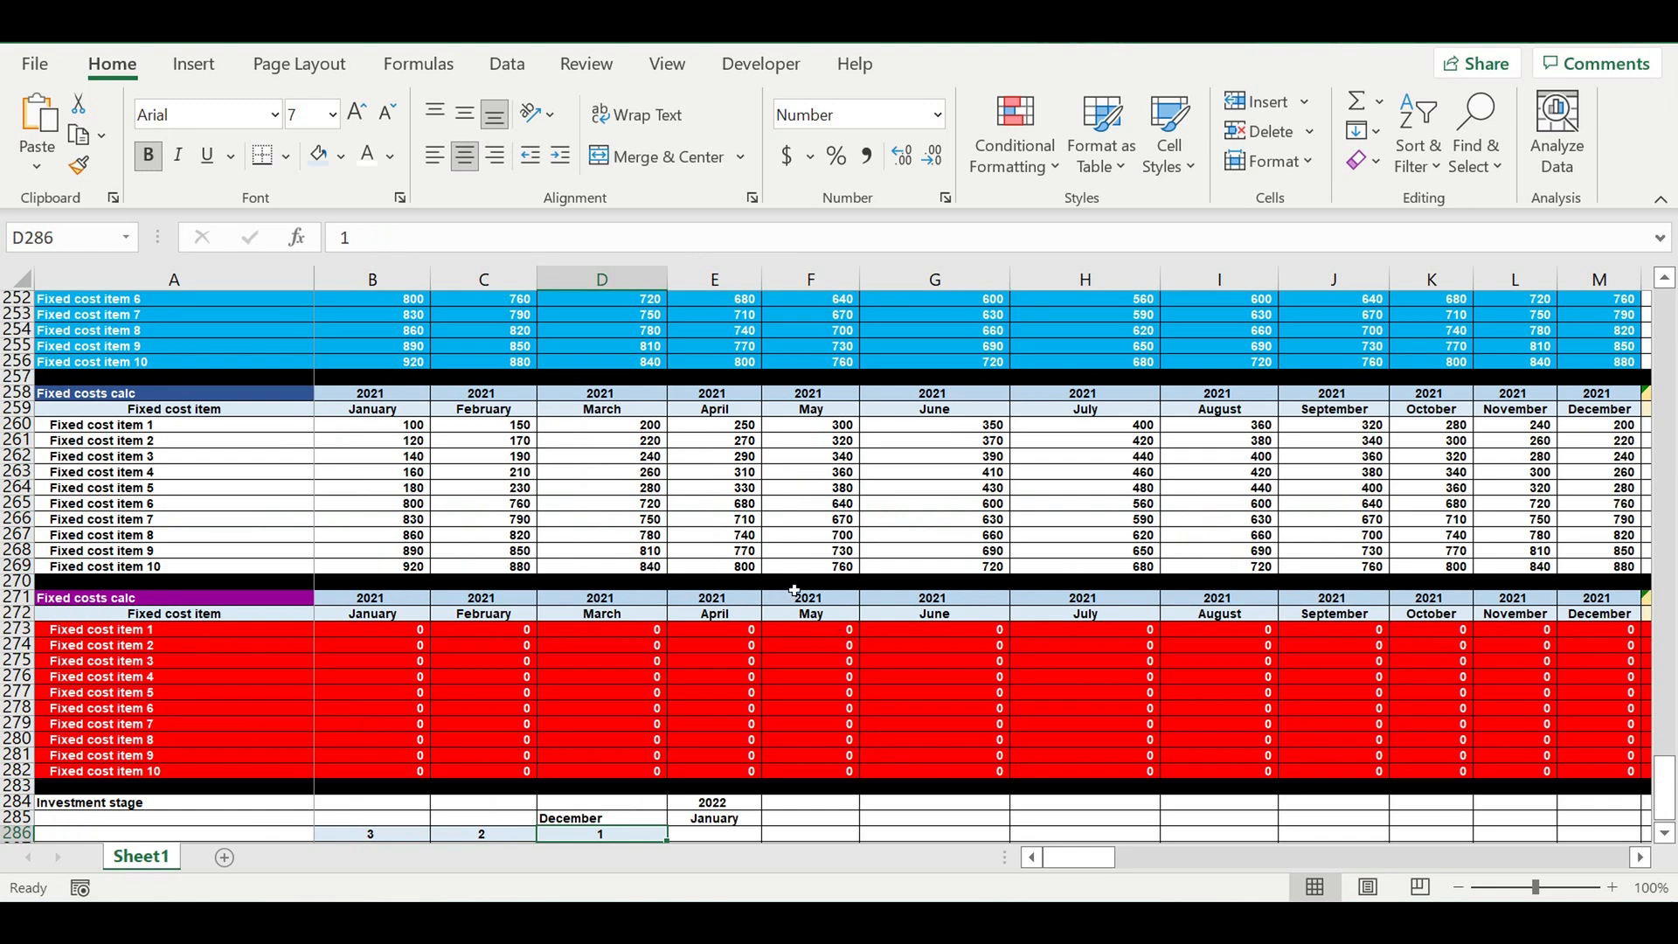
# Centre the month name in D285 and copy its formula across to C285 and B285.
pyautogui.scroll(-2, 795, 591)
pyautogui.click(643, 724)
pyautogui.click(465, 156)
pyautogui.scroll(-4, 866, 556)
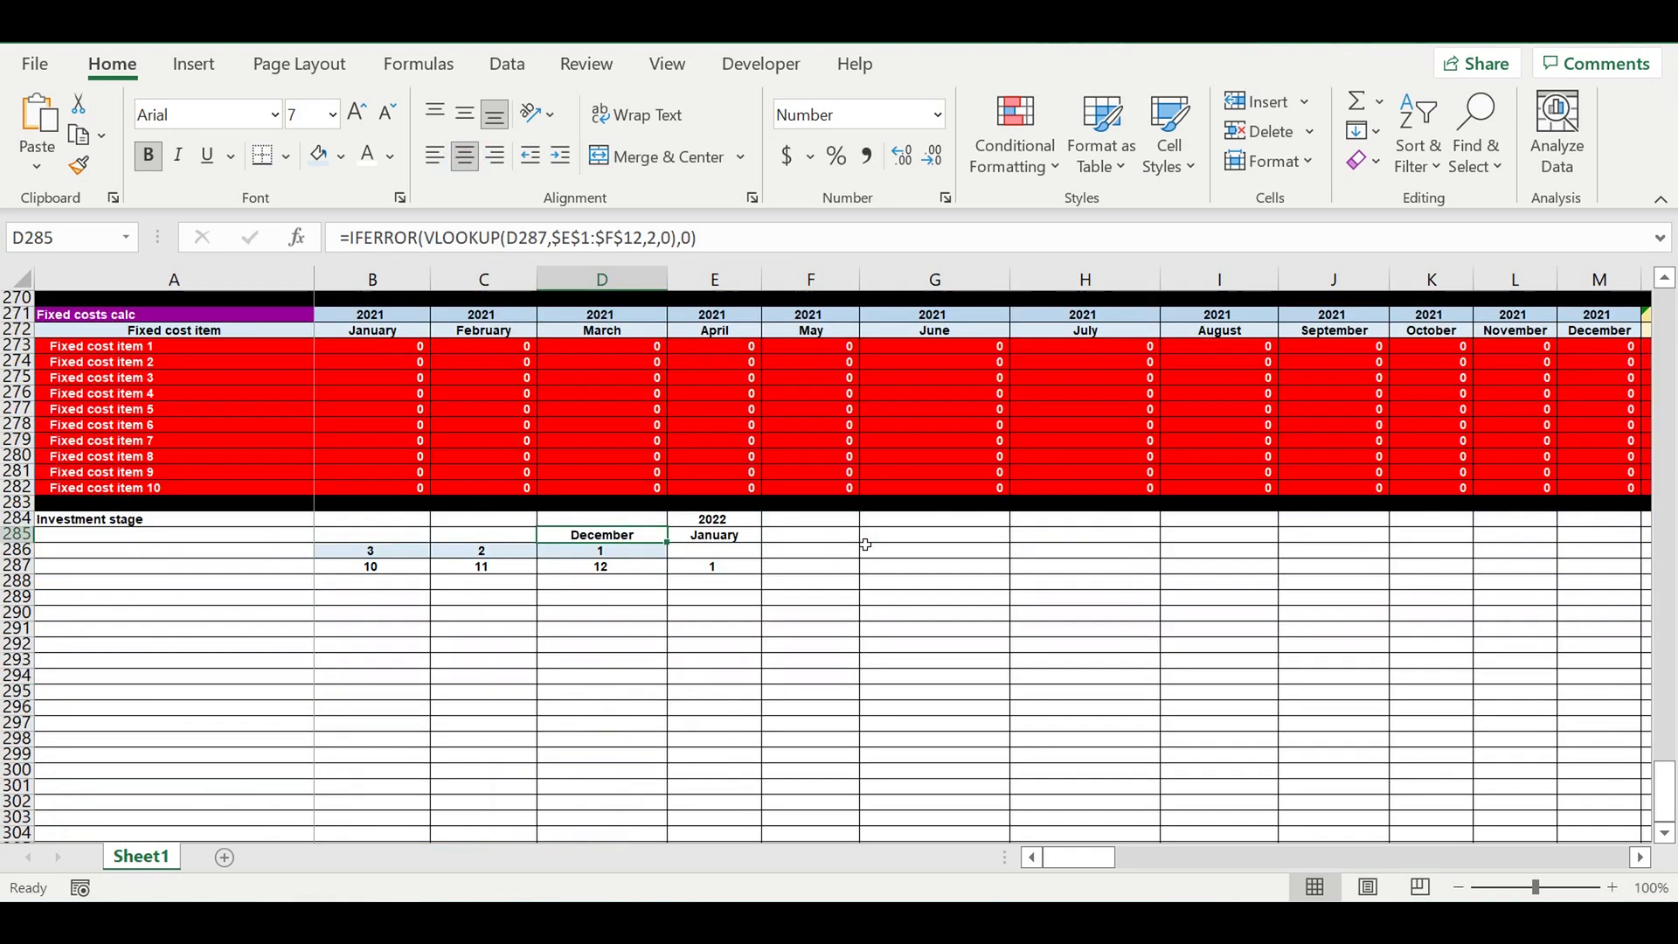
pyautogui.moveTo(675, 544); pyautogui.dragTo(352, 551)
pyautogui.click(390, 660)
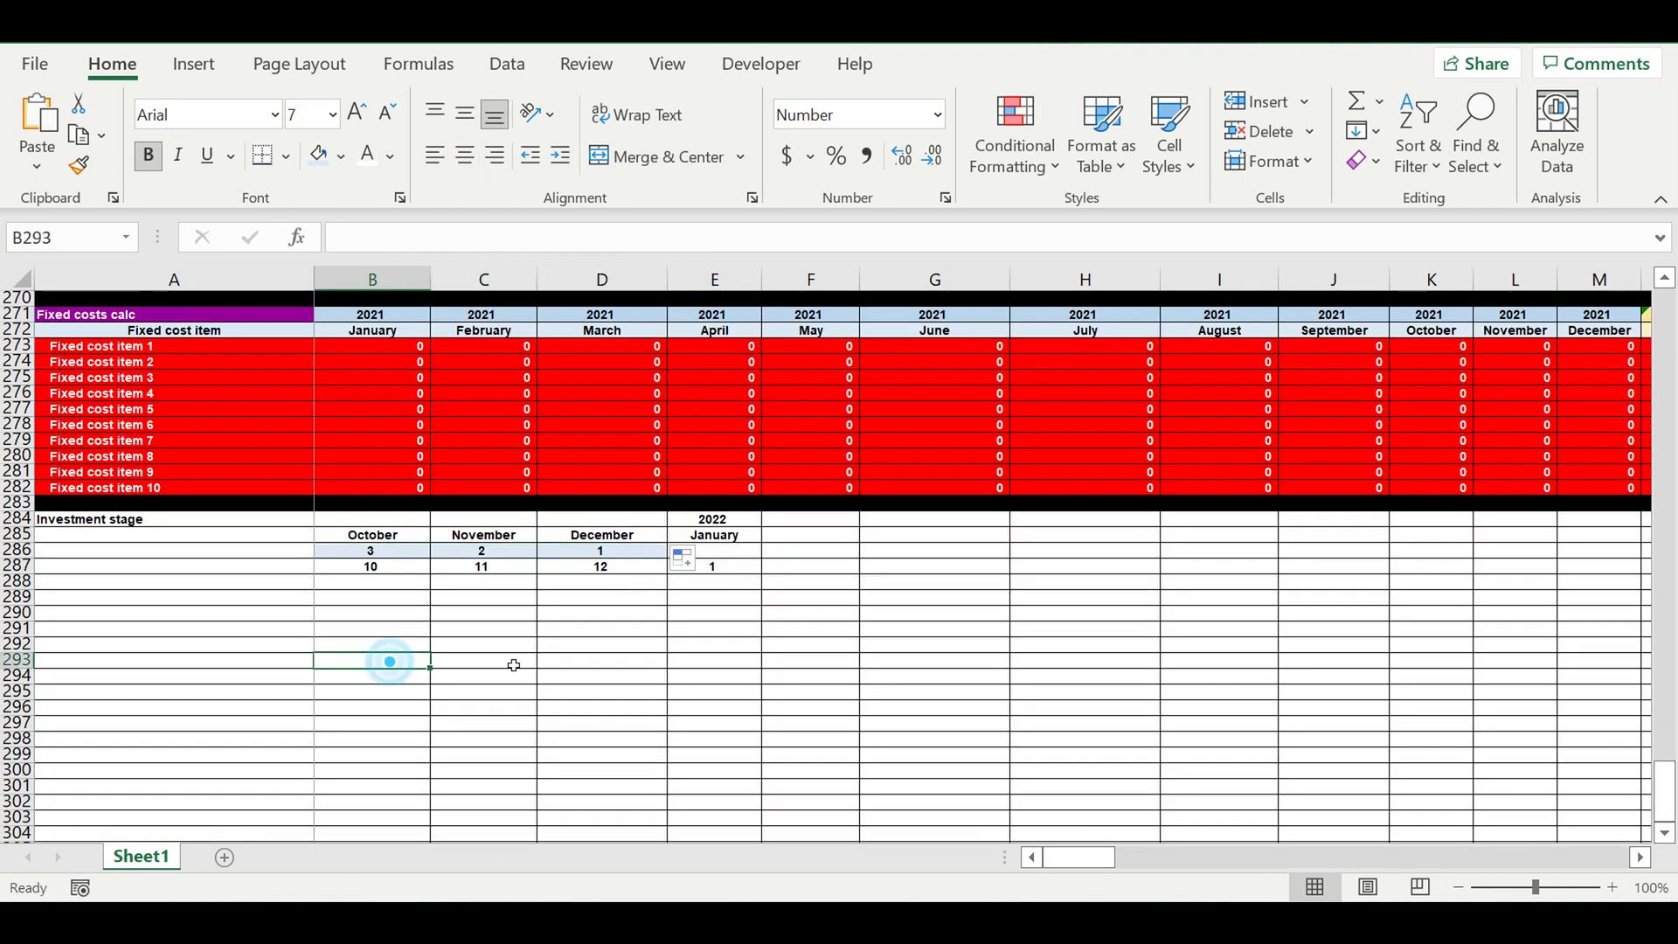
pyautogui.click(510, 660)
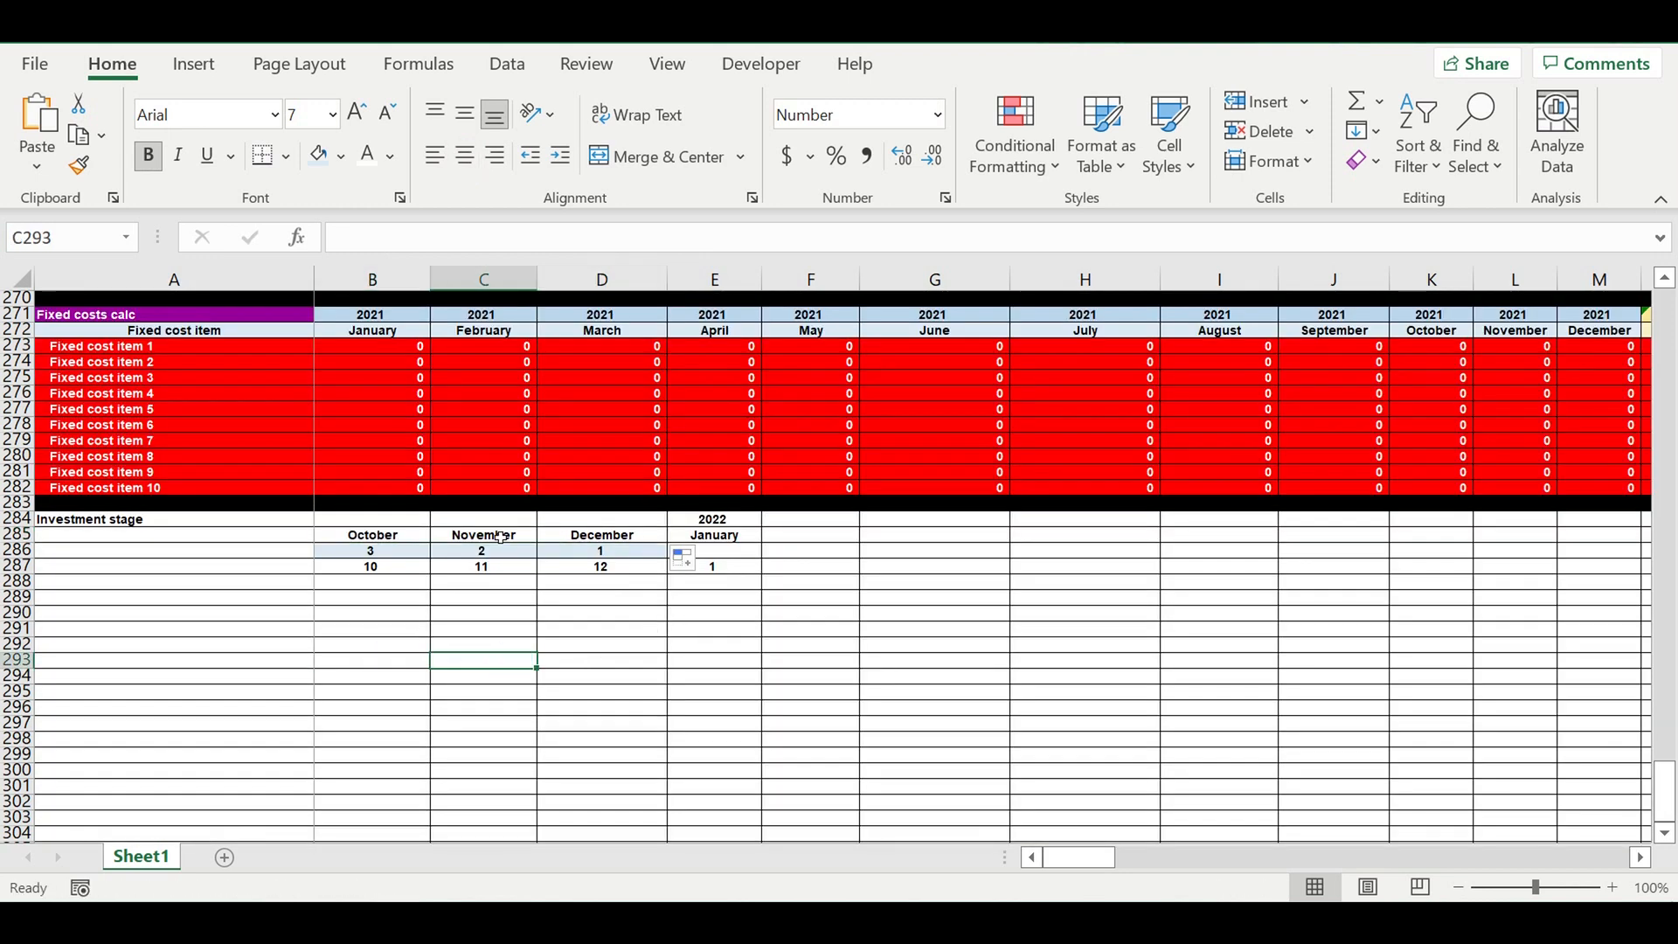
# Write the formula =IF(E287=1,E284-1,E284) in D284 to work out the year of the last investment month.
pyautogui.click(638, 522)
pyautogui.write('=if(')
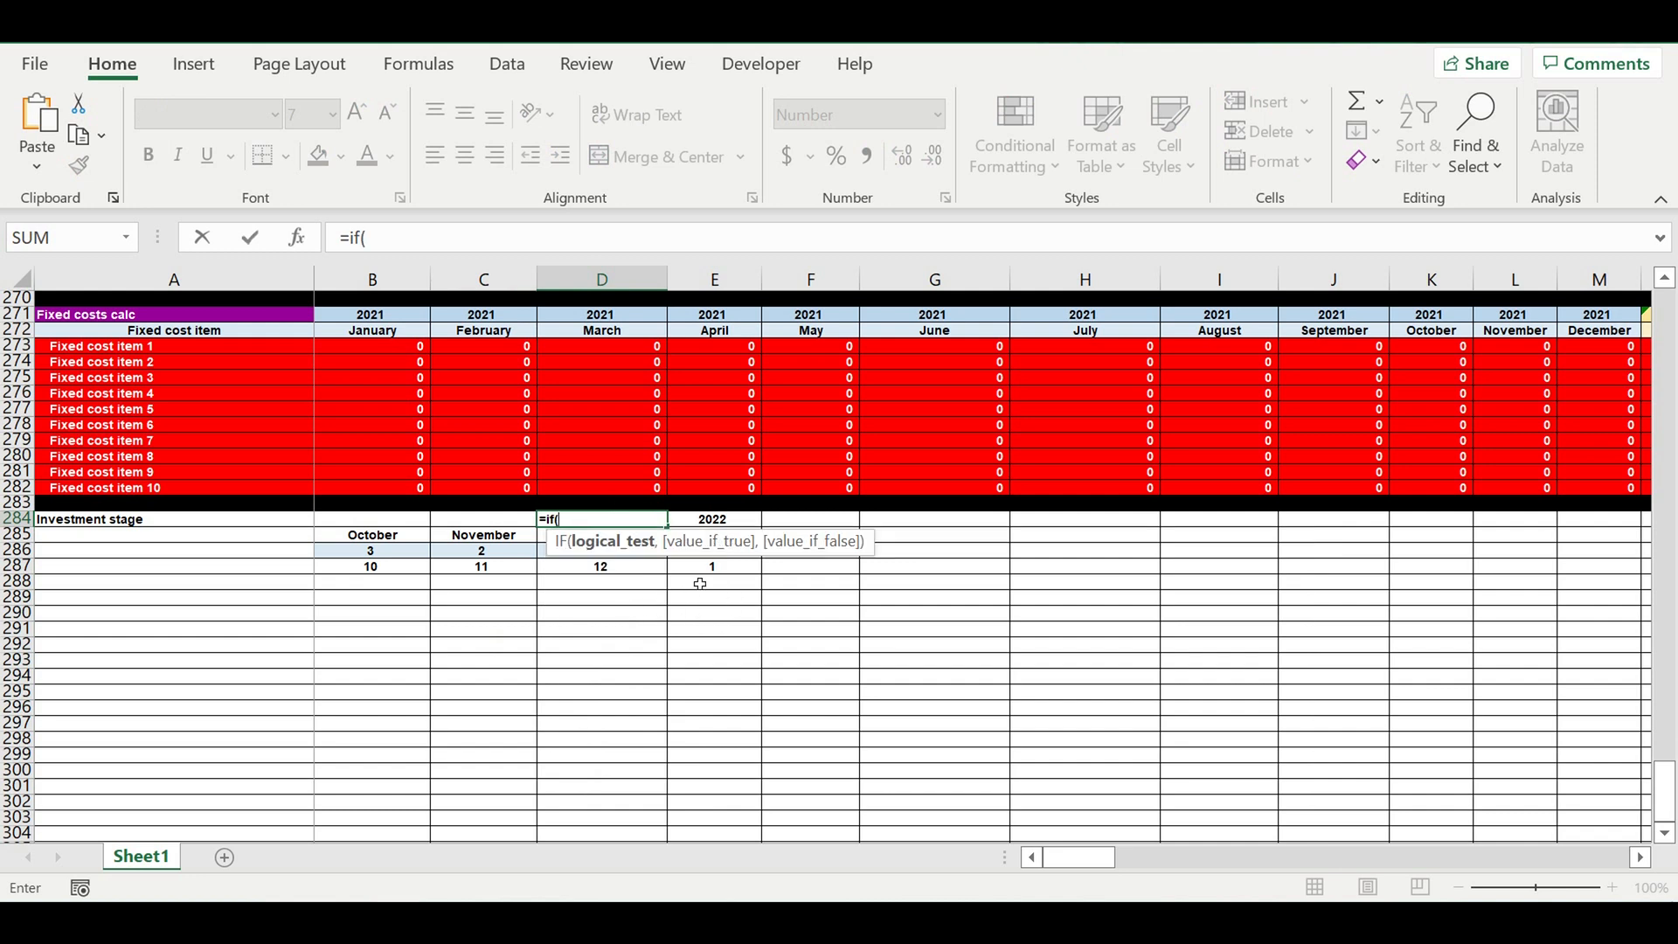
pyautogui.click(715, 572)
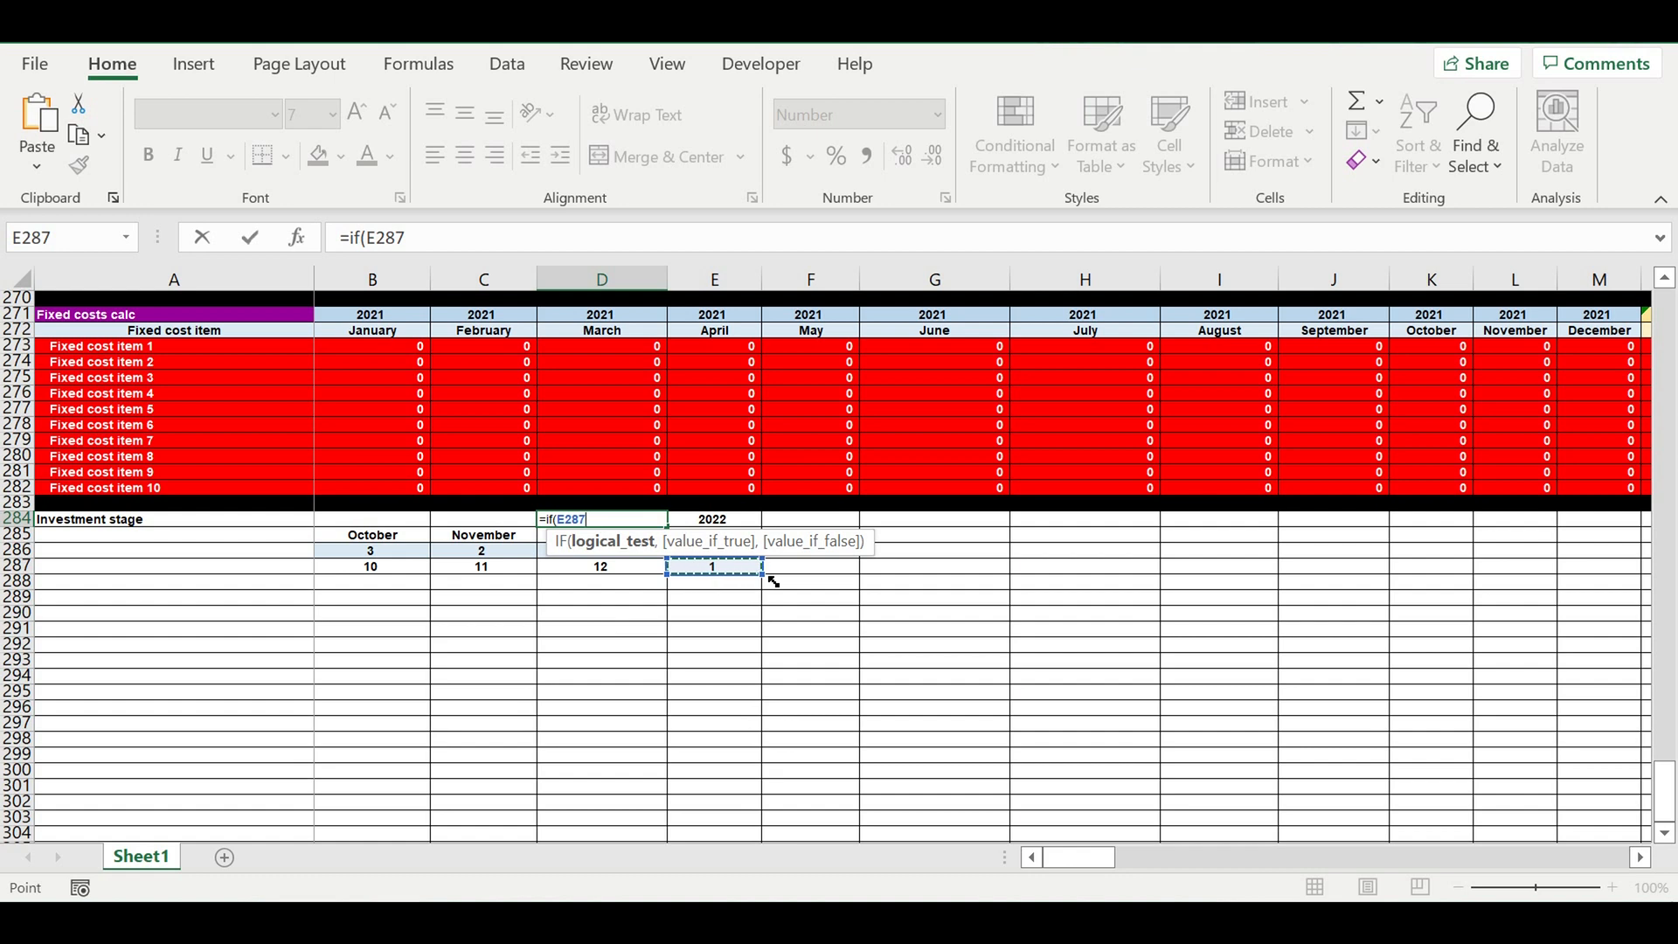
pyautogui.write('=1,')
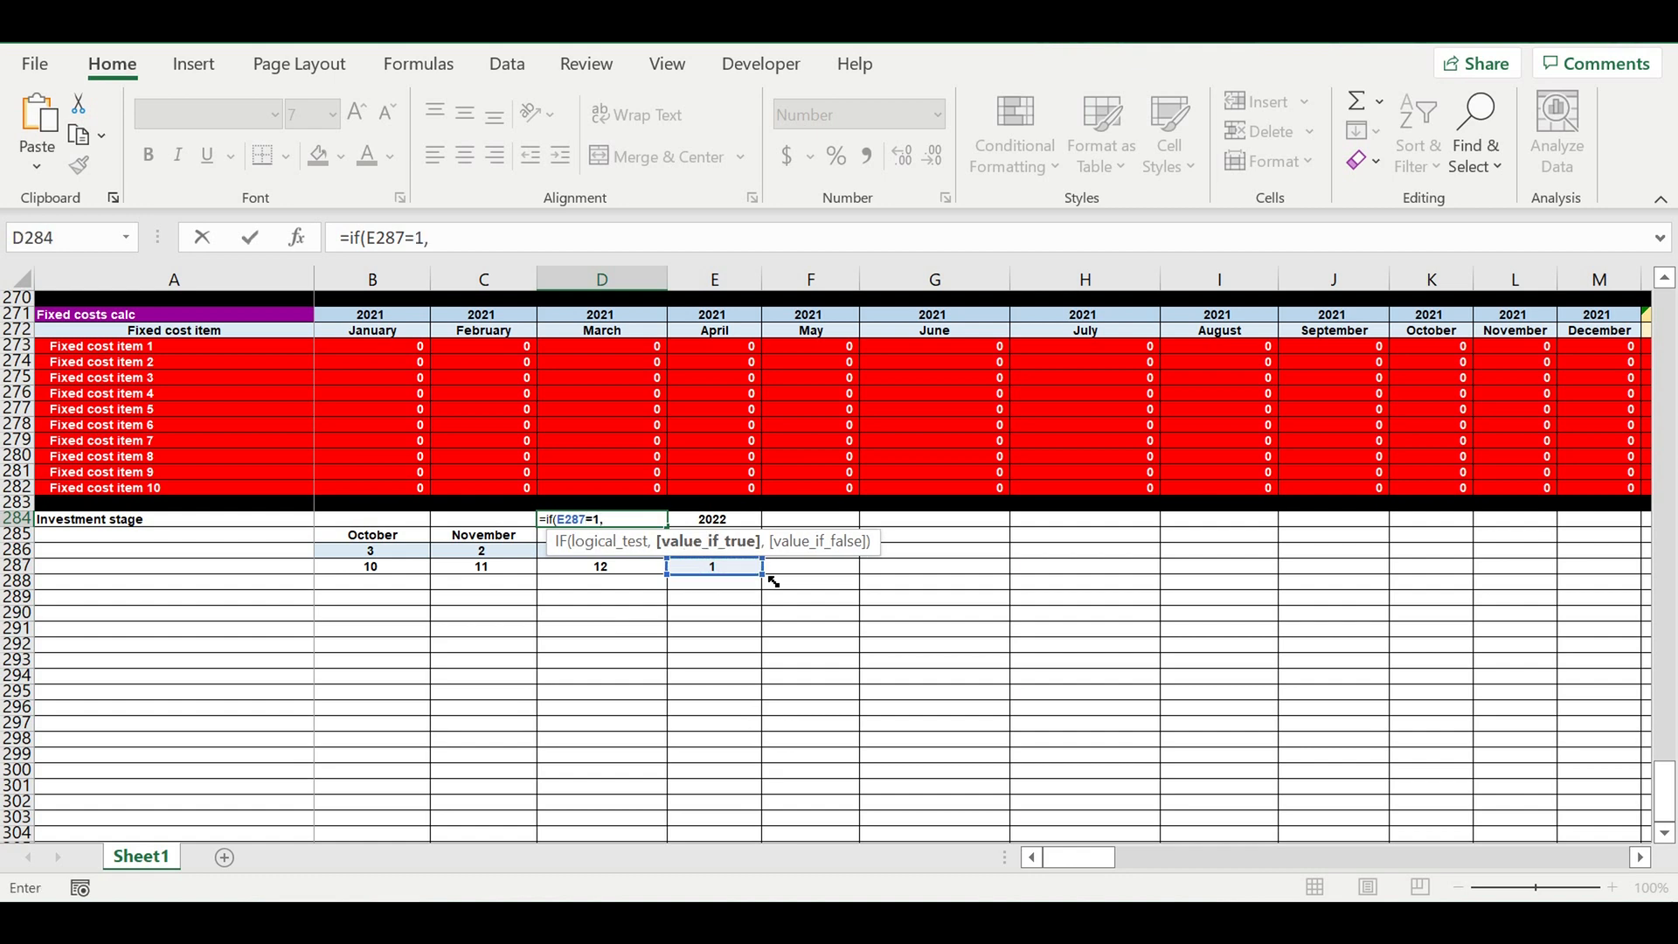
pyautogui.click(730, 520)
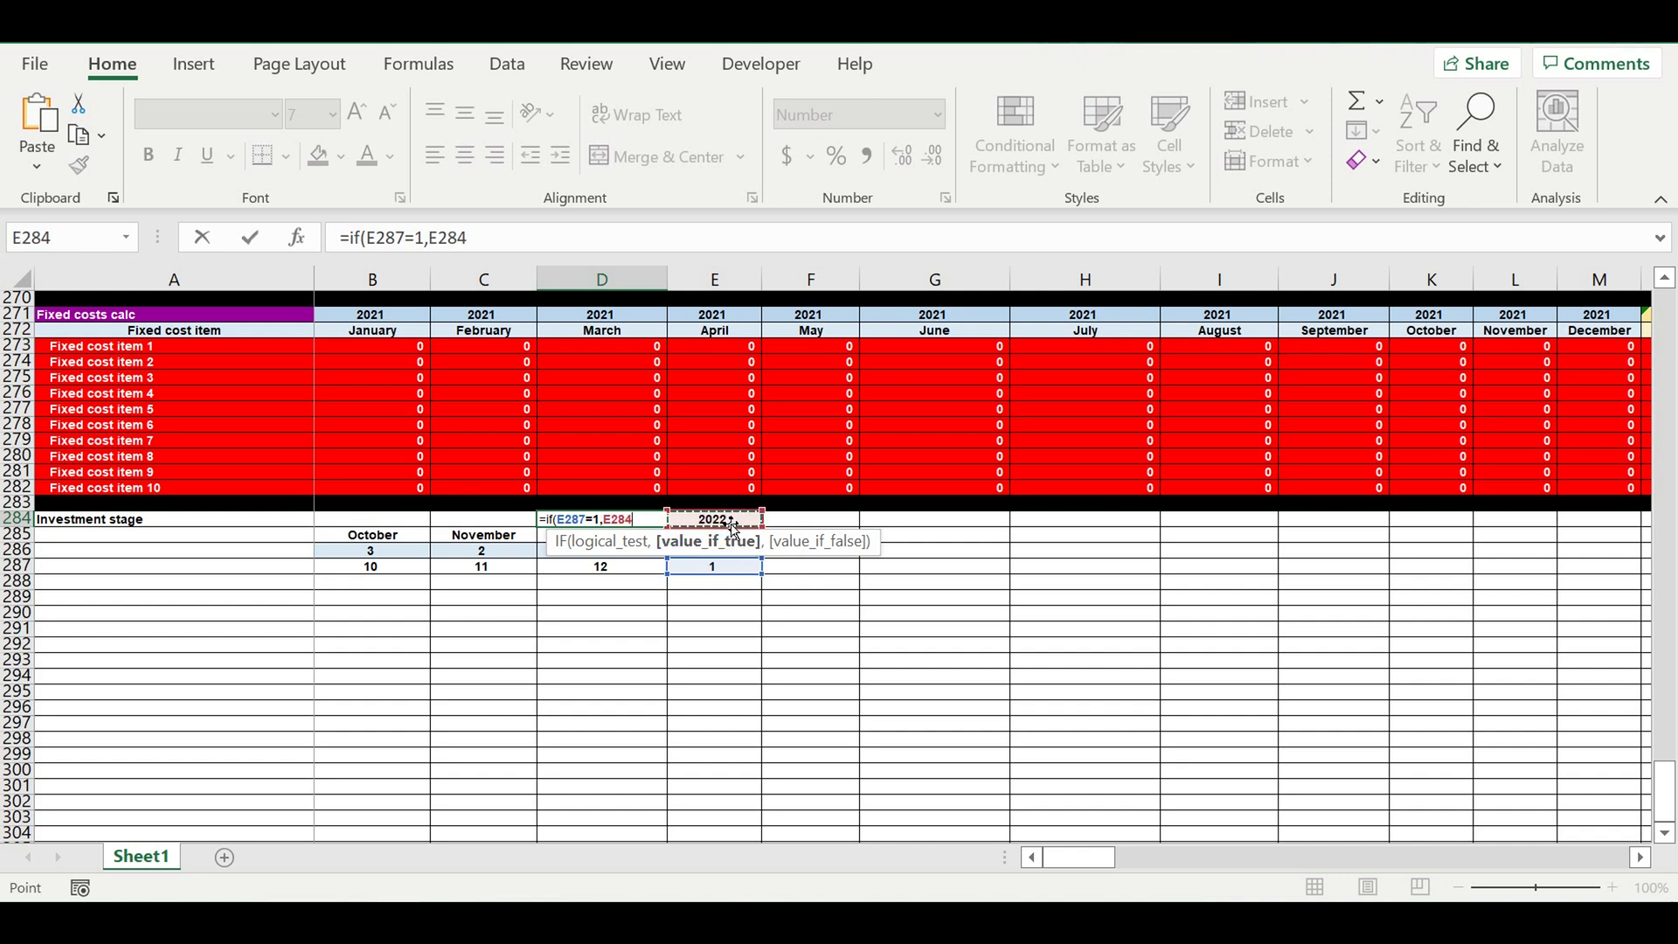
pyautogui.write('-1,')
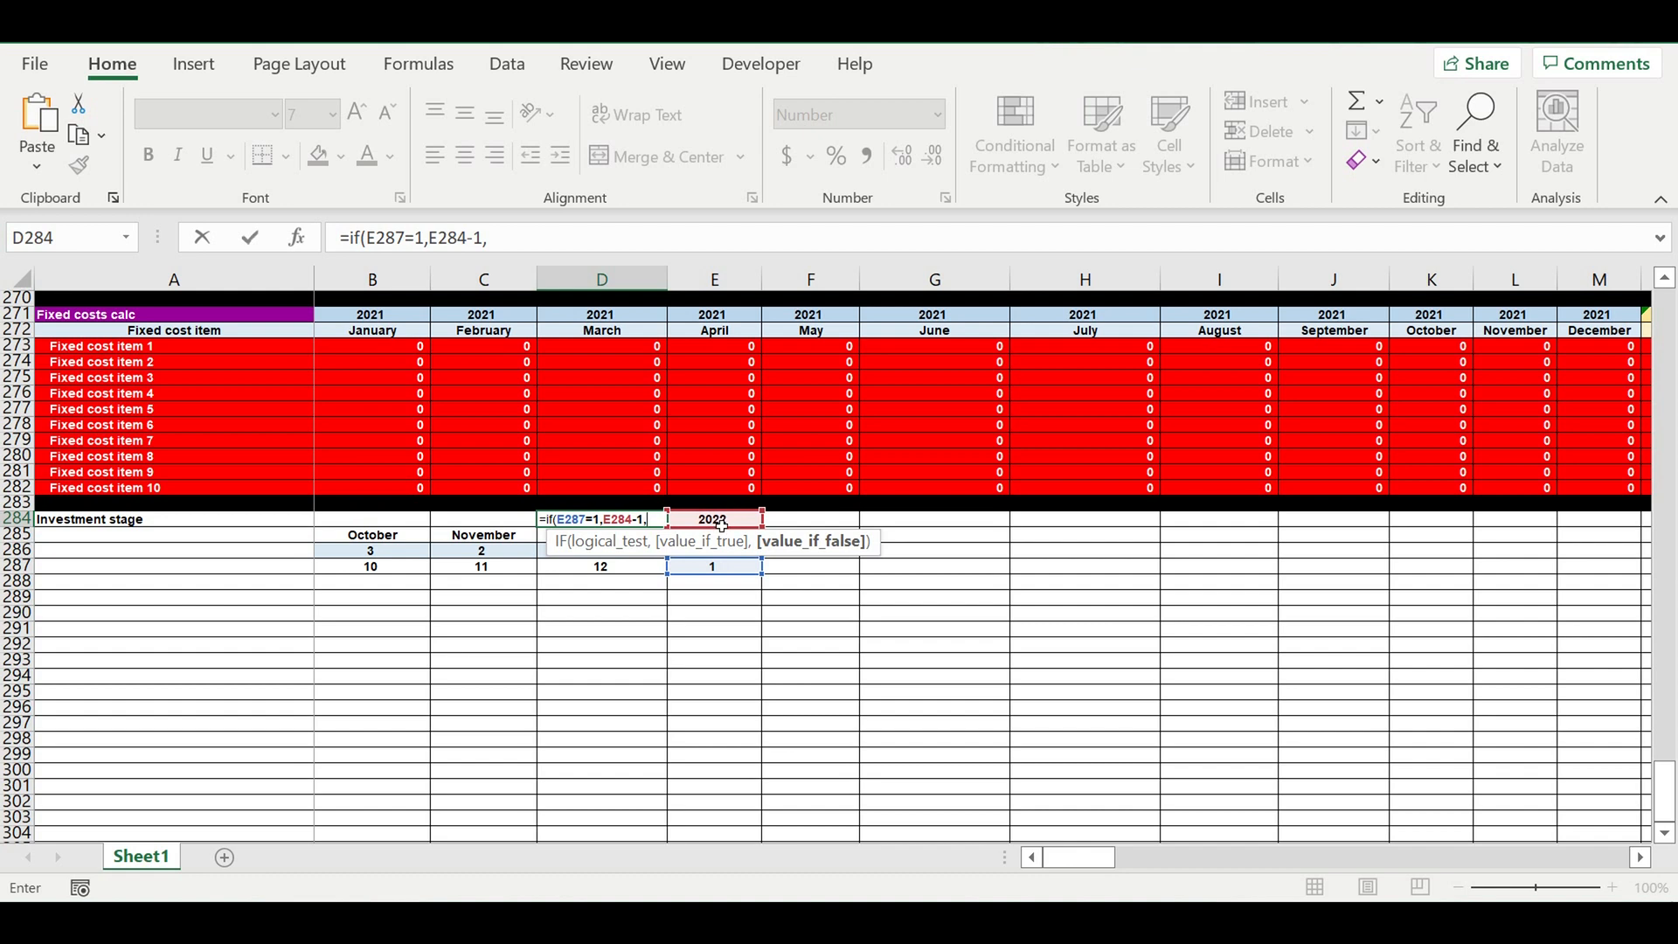
pyautogui.click(715, 525)
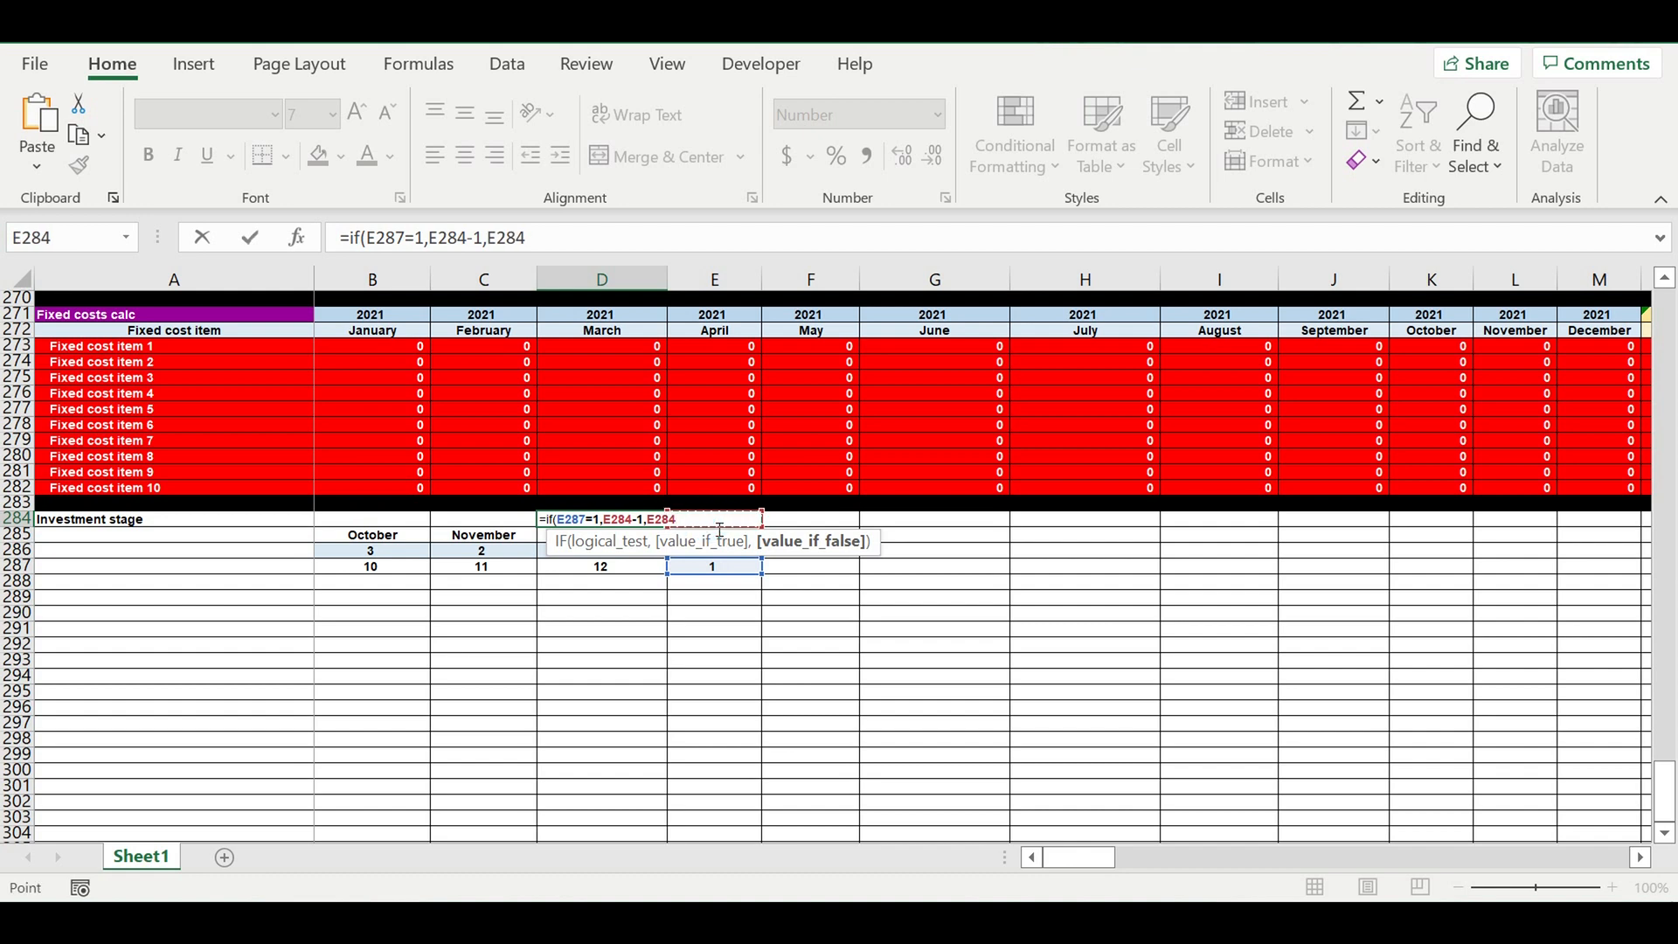
pyautogui.write(')')
pyautogui.press('Return')
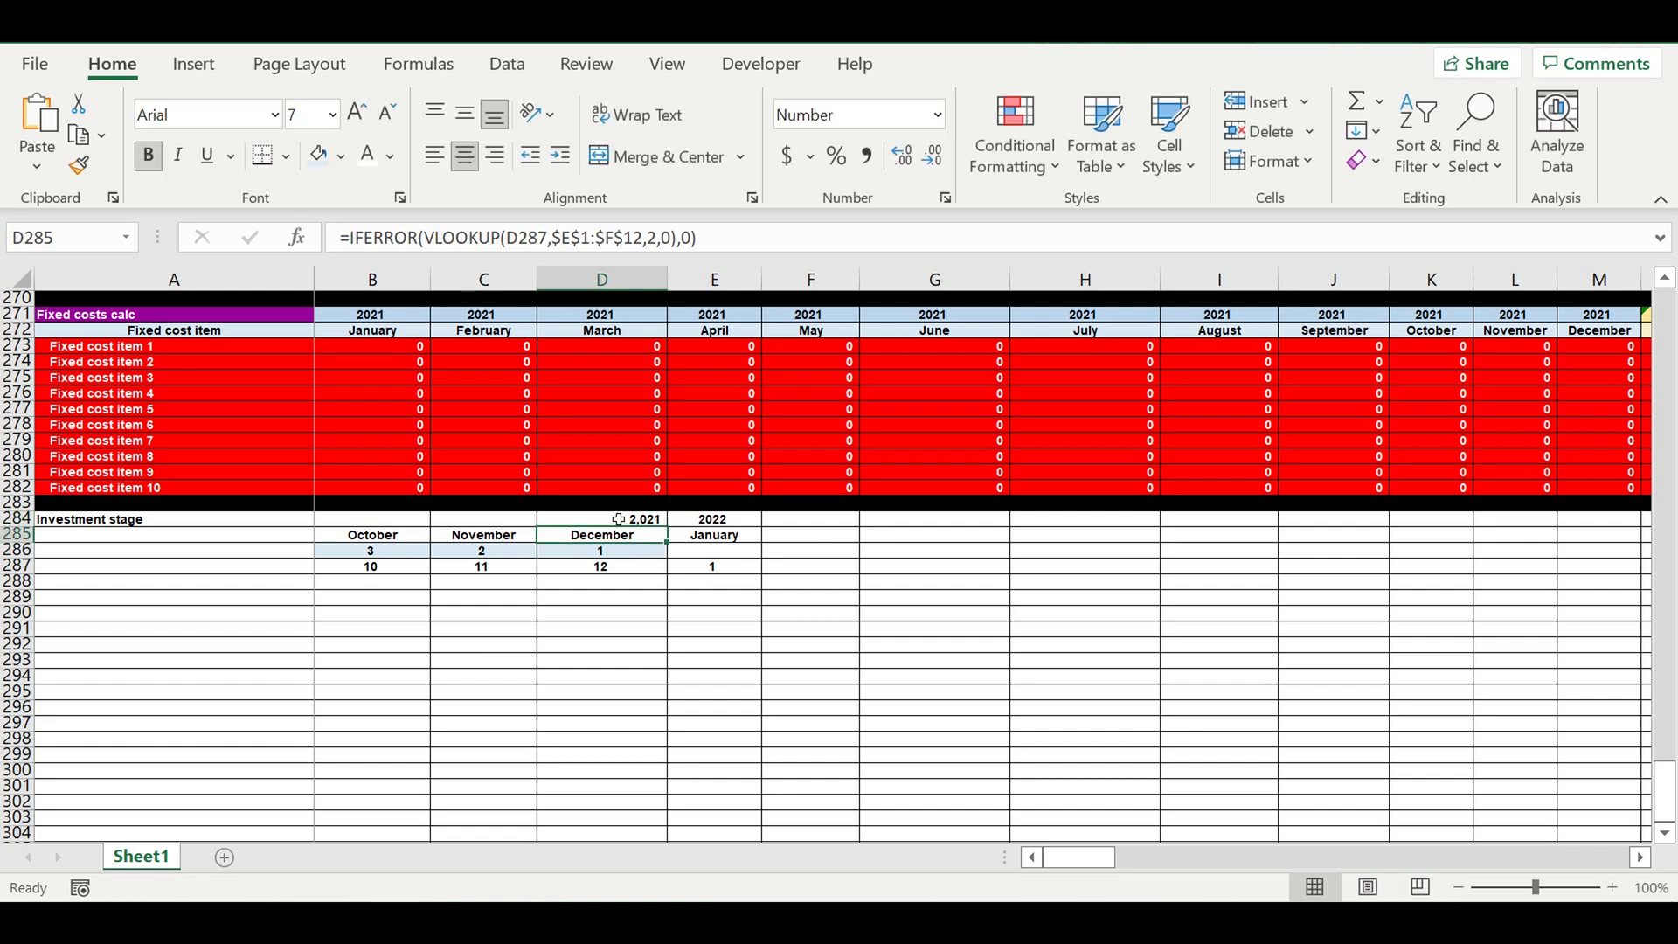
# Remove the thousands separator from the number format of the year in D284.
pyautogui.click(618, 520)
pyautogui.rightClick(618, 521)
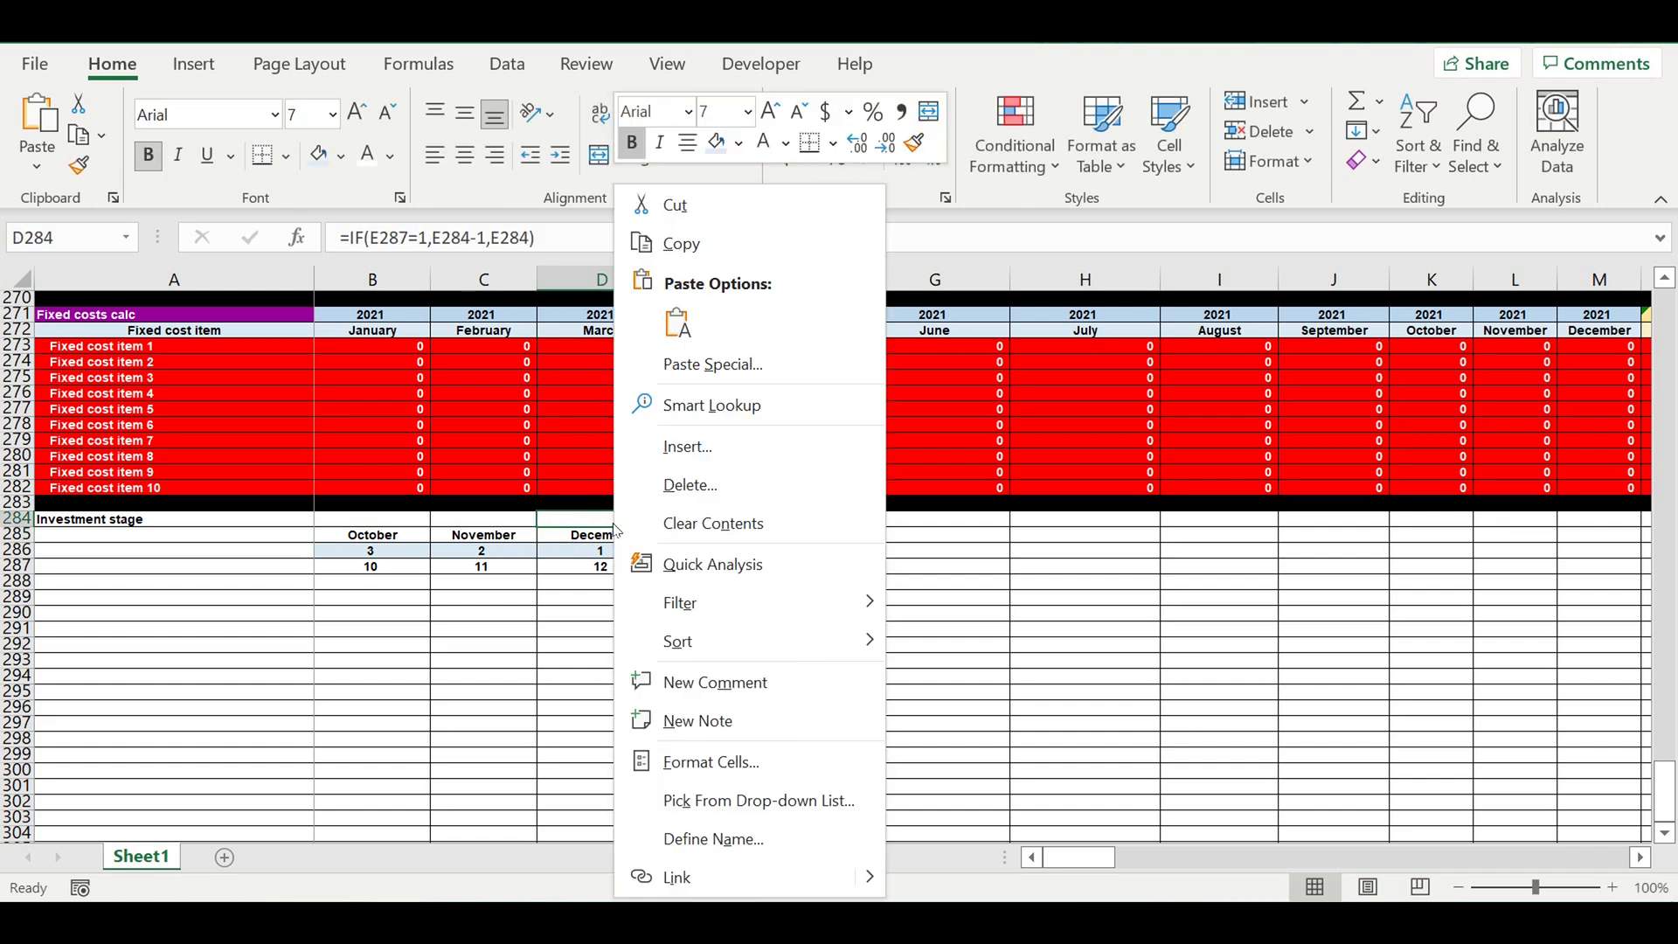
pyautogui.click(677, 758)
pyautogui.click(551, 440)
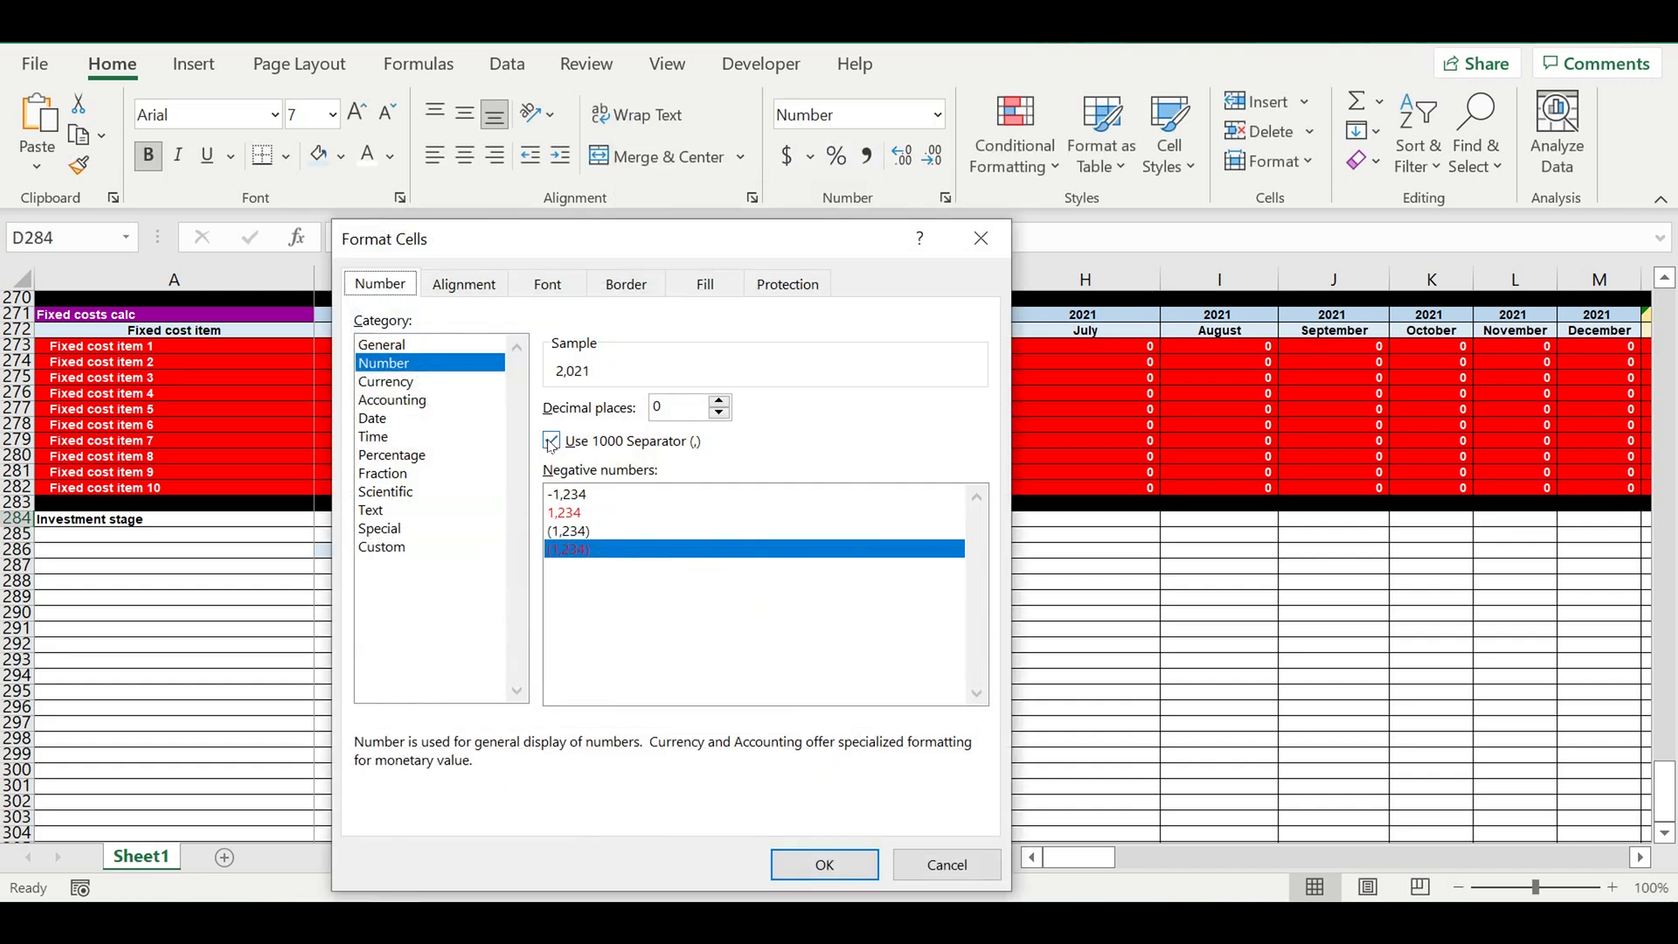
pyautogui.click(817, 864)
pyautogui.click(709, 616)
# Copy the year formula from D284 across to B284 and centre the years in B284:D284.
pyautogui.click(645, 522)
pyautogui.moveTo(668, 528); pyautogui.dragTo(354, 539)
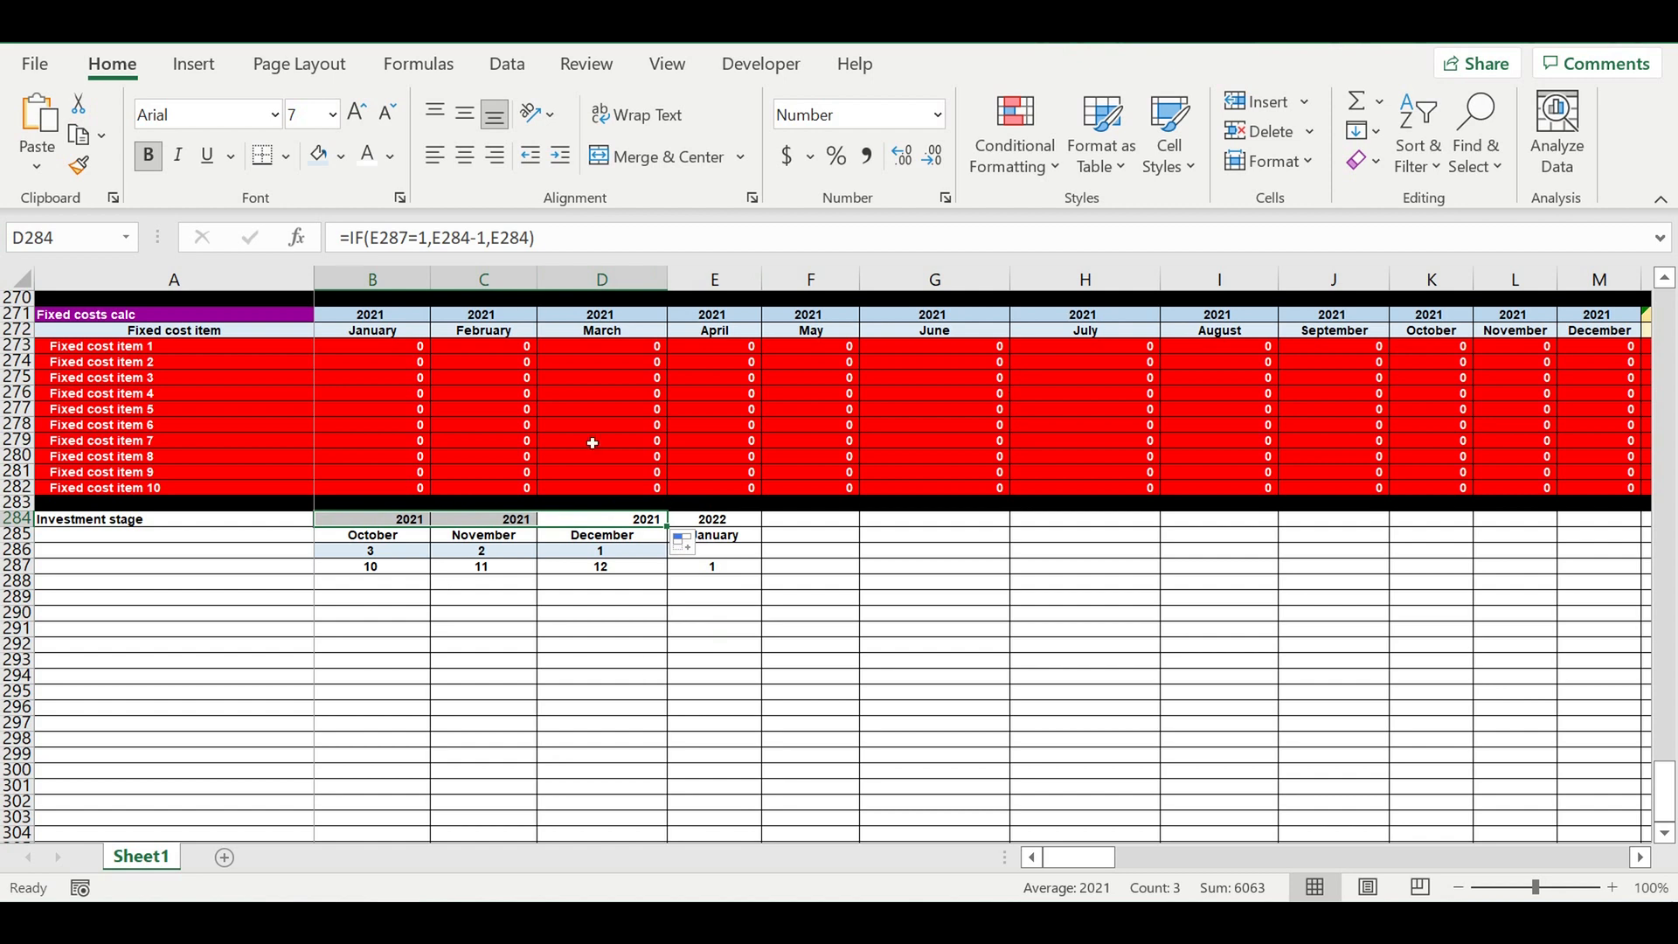
pyautogui.click(463, 159)
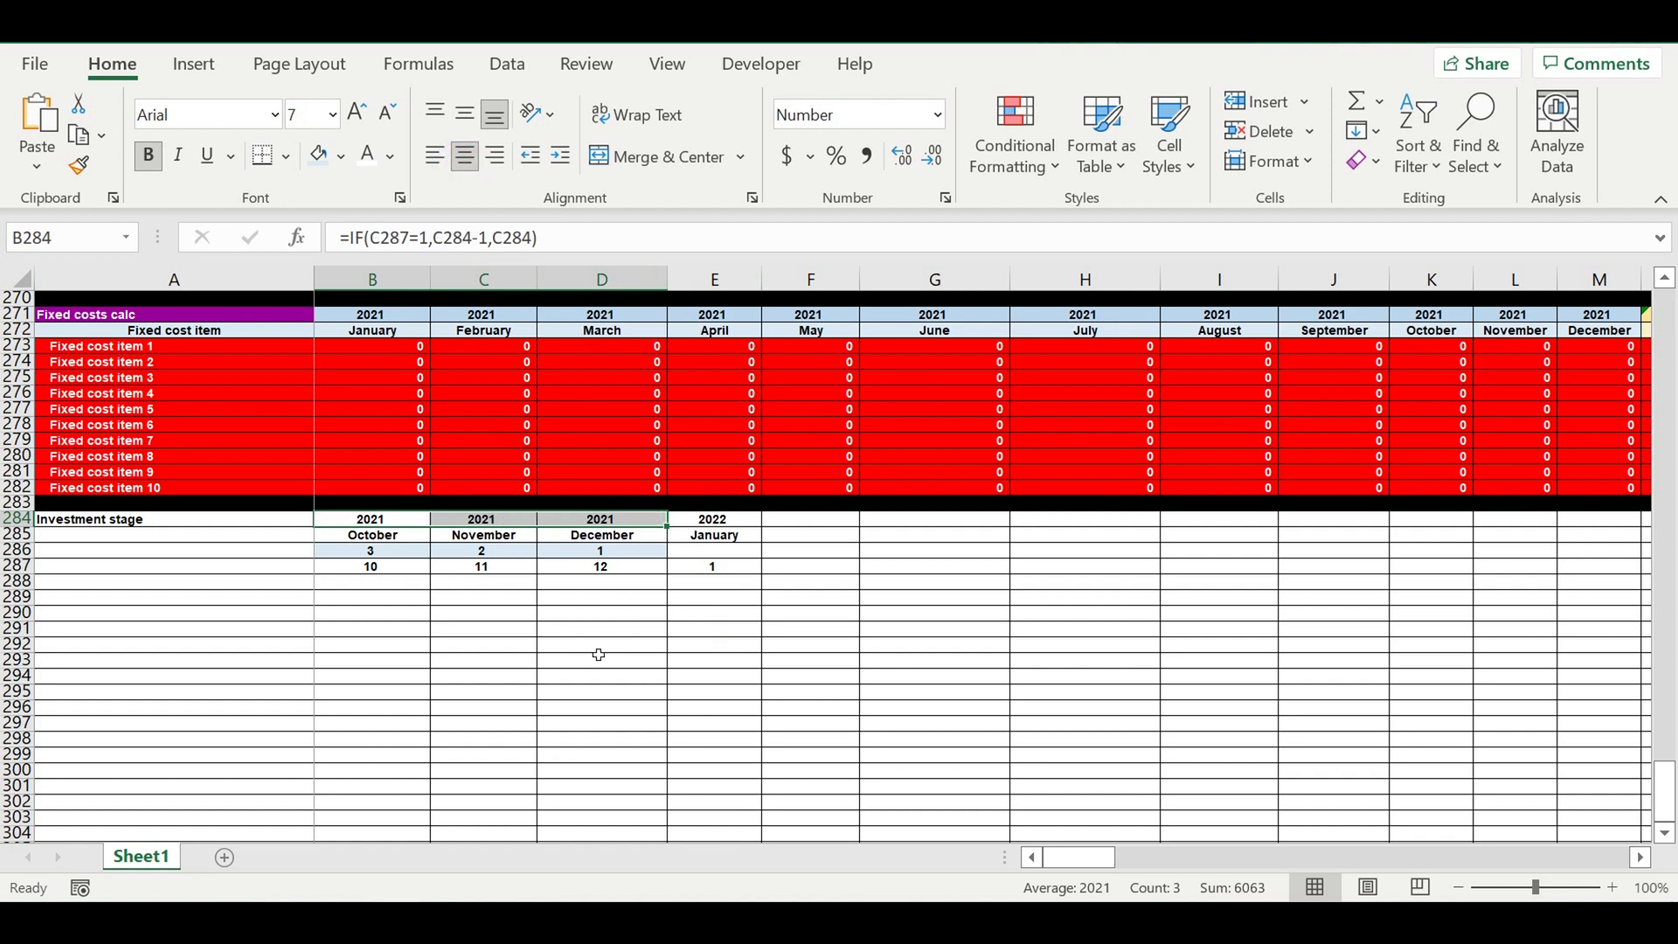
pyautogui.click(575, 647)
# Fill the year and month header cells B284:E285 with light gold.
pyautogui.moveTo(724, 536); pyautogui.dragTo(376, 521)
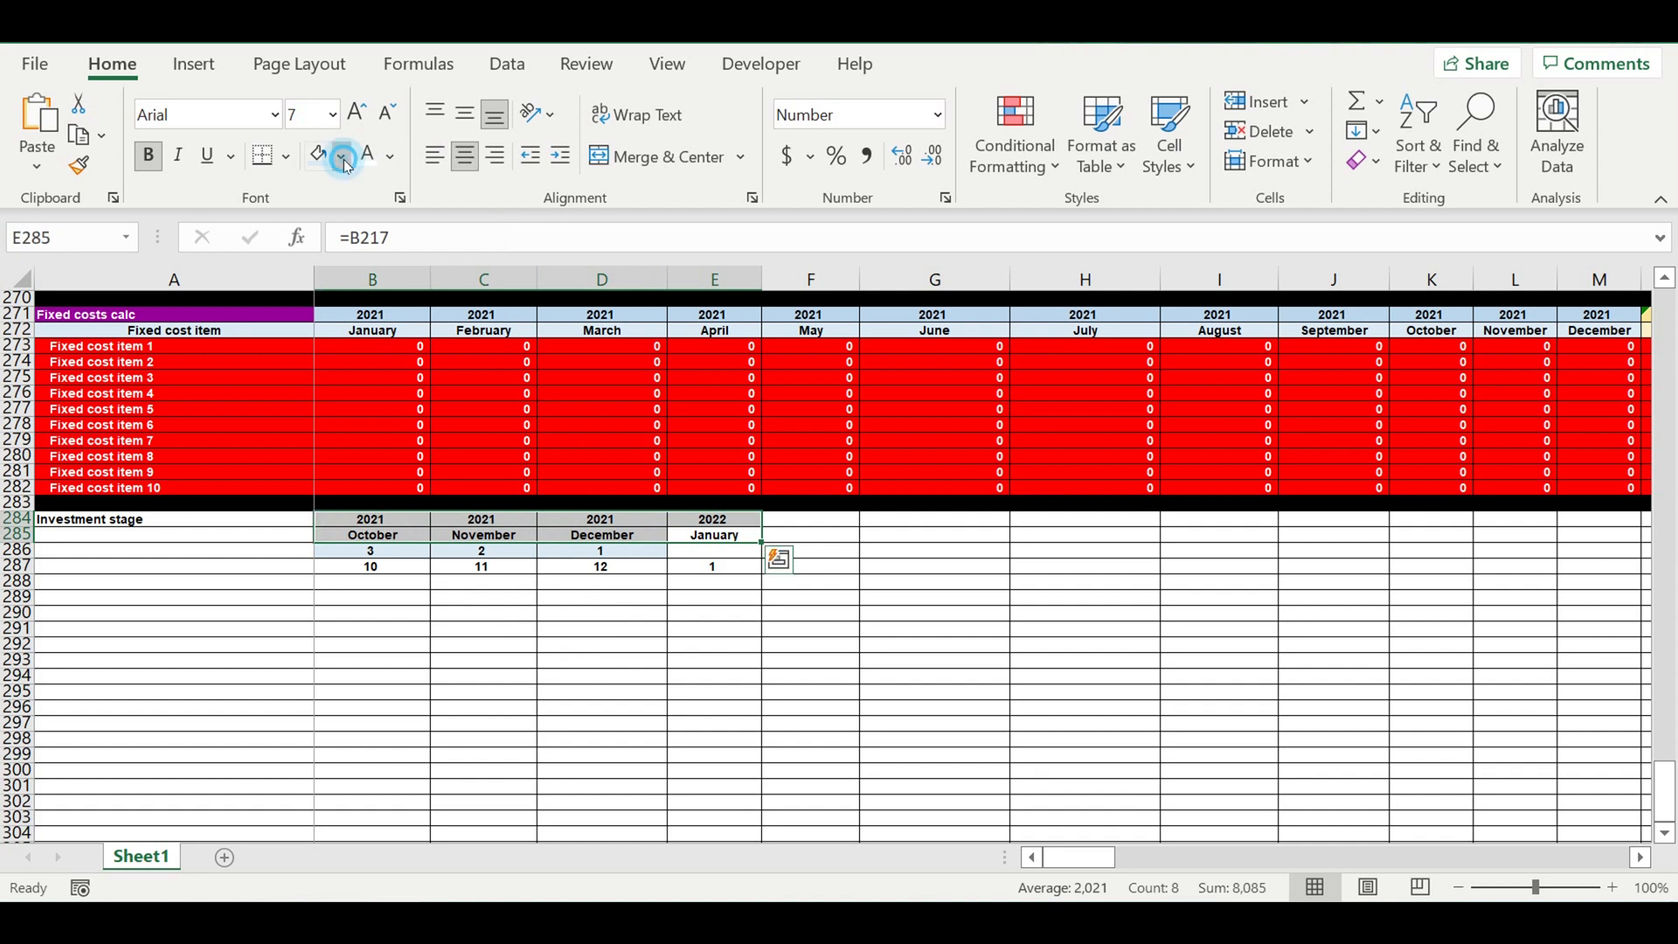
pyautogui.click(344, 160)
pyautogui.click(470, 258)
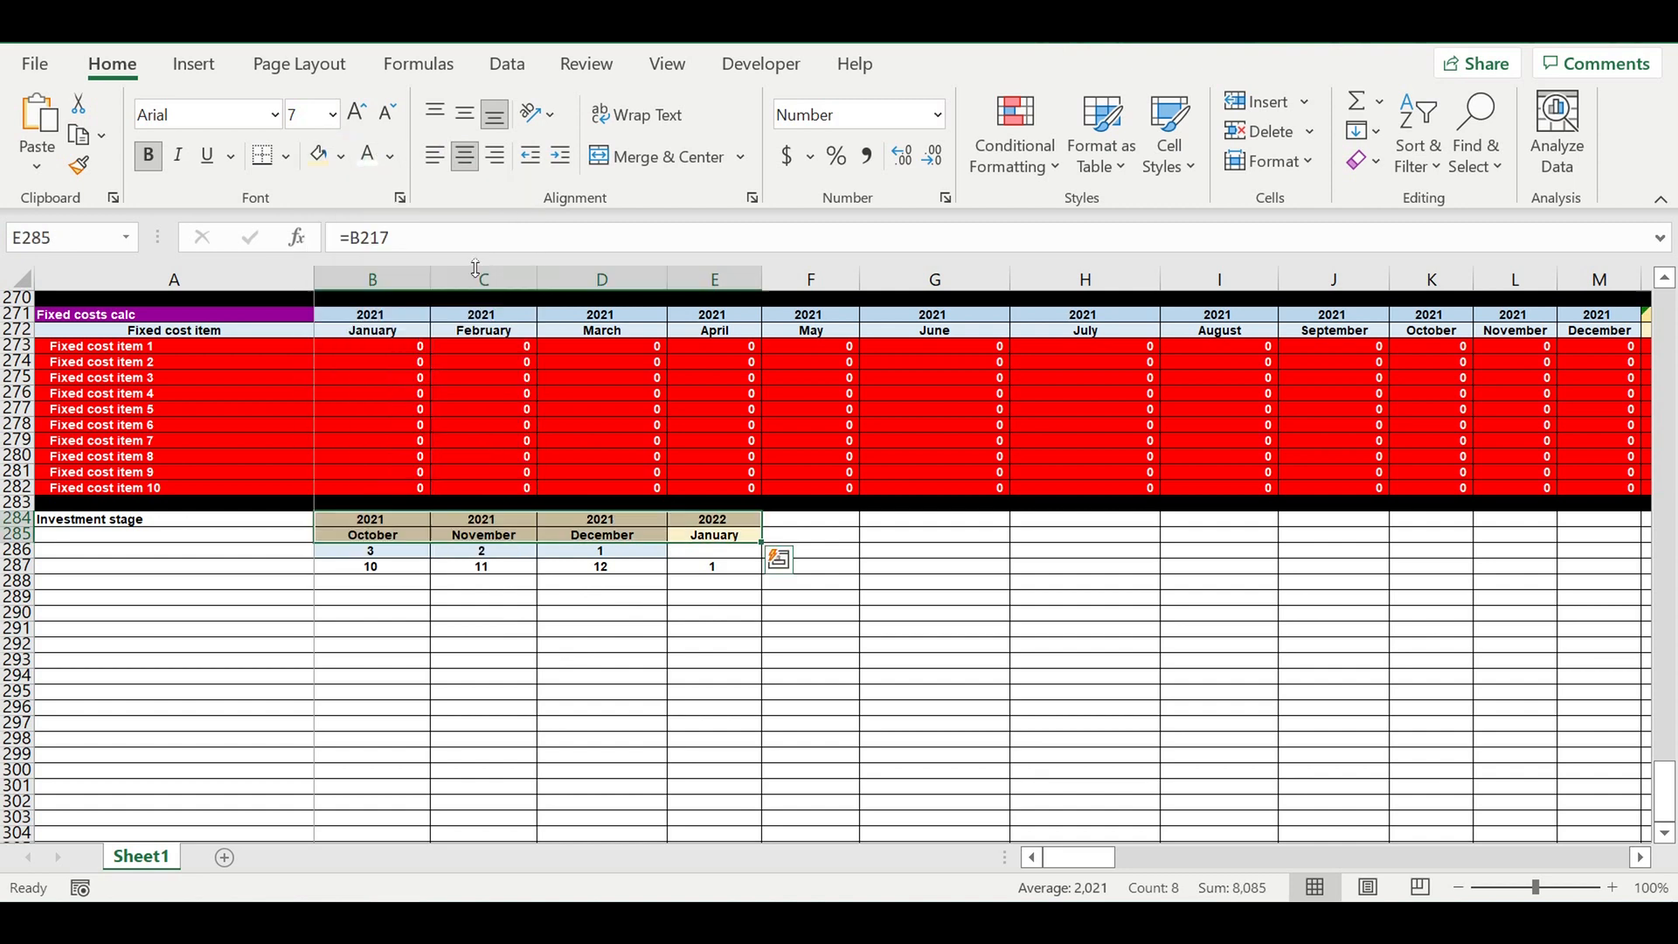
pyautogui.click(630, 645)
pyautogui.click(727, 558)
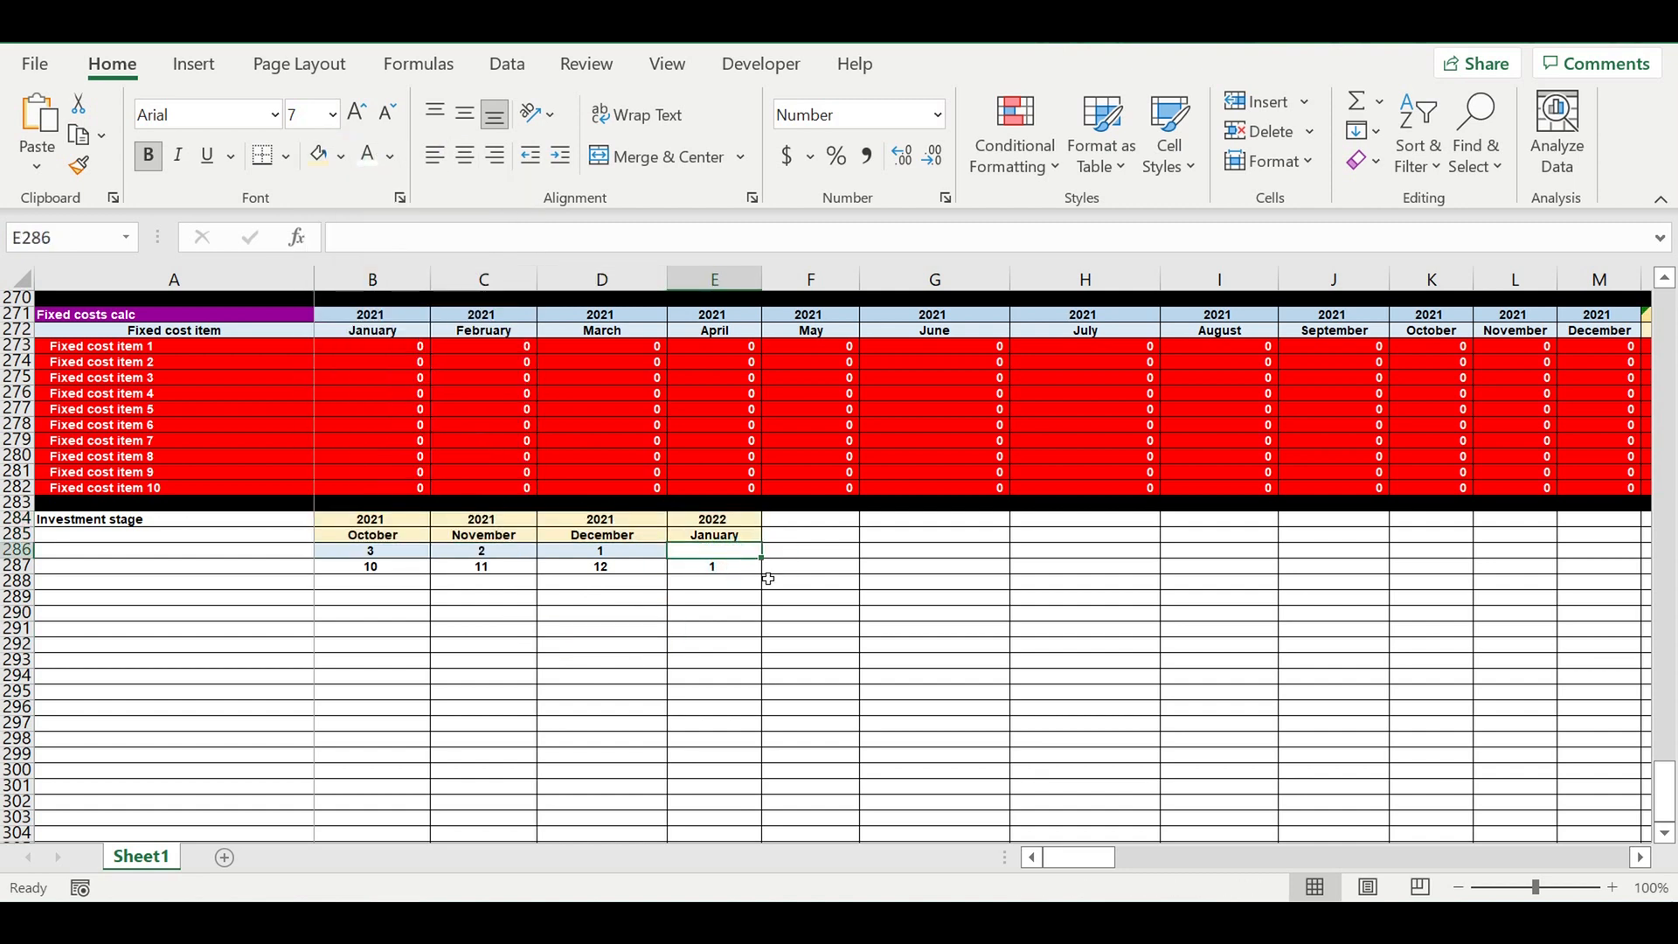
# Enter the label "start operating" in E288 below the operating start month.
pyautogui.click(739, 615)
pyautogui.click(714, 582)
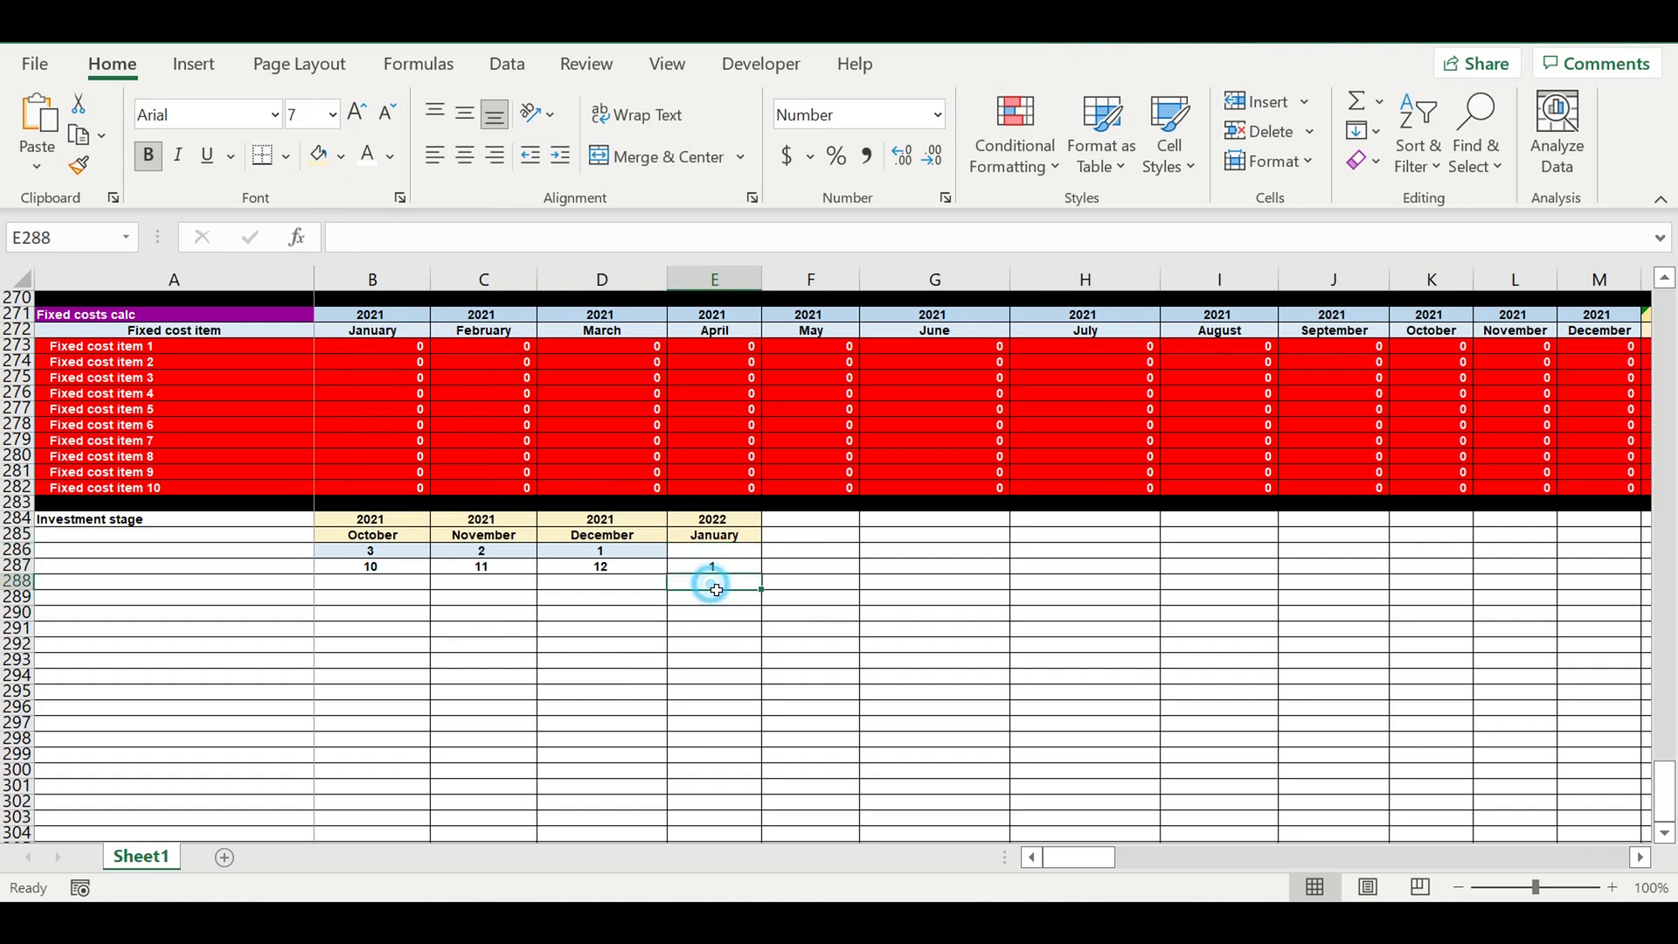
pyautogui.write('s')
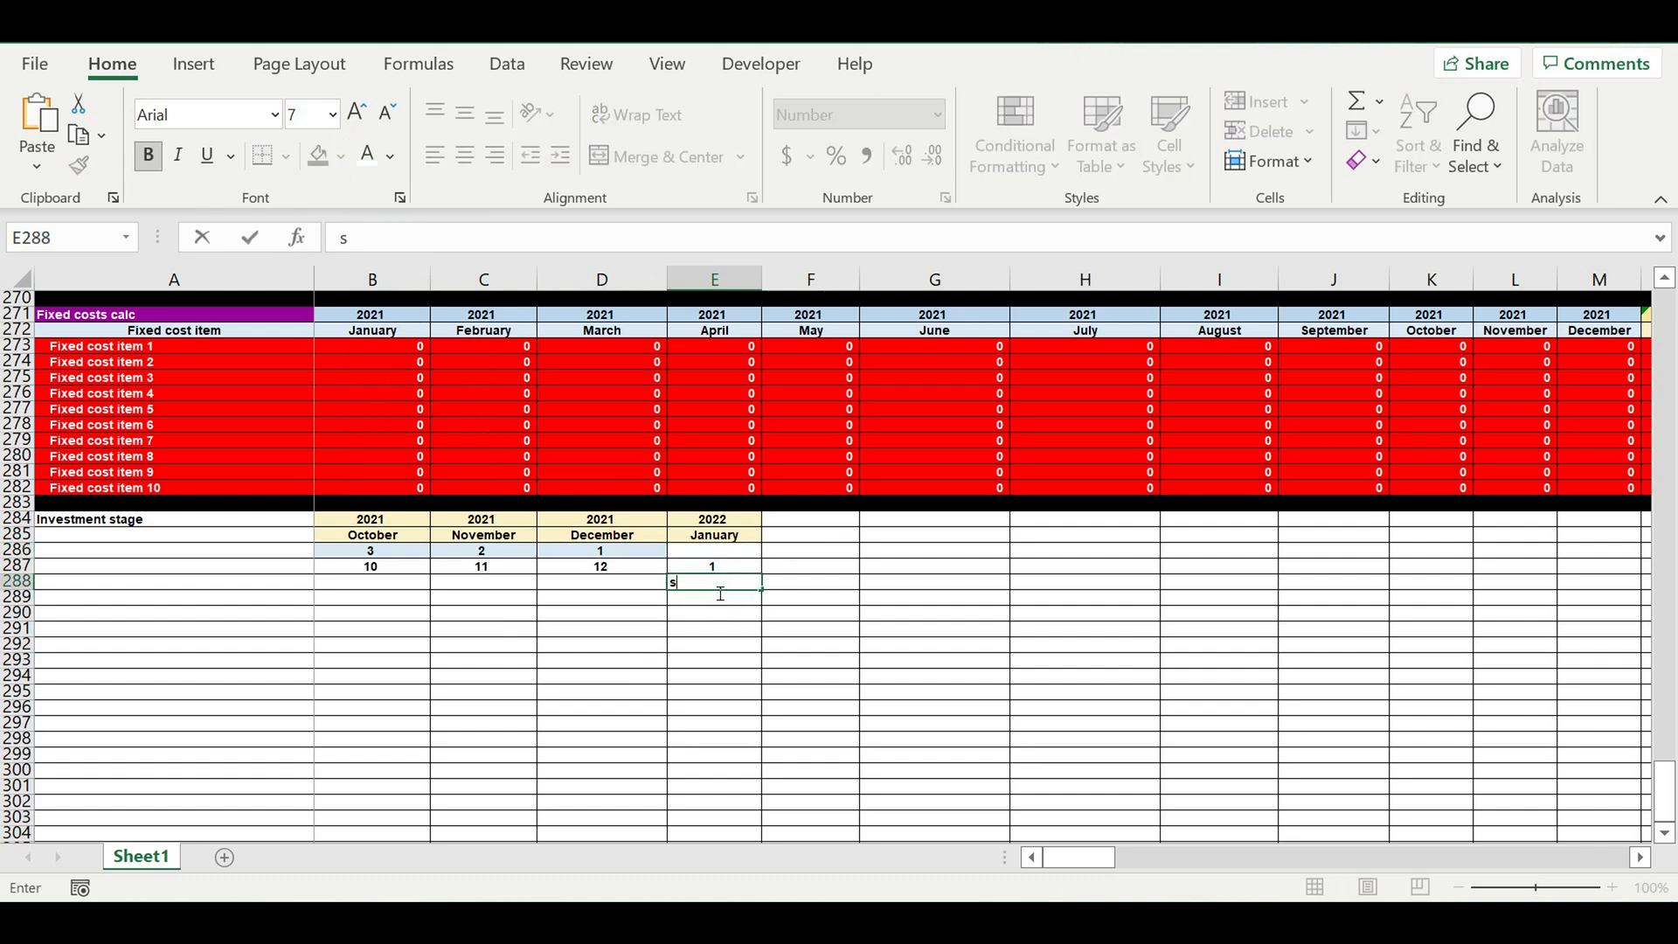
pyautogui.write('tart operating')
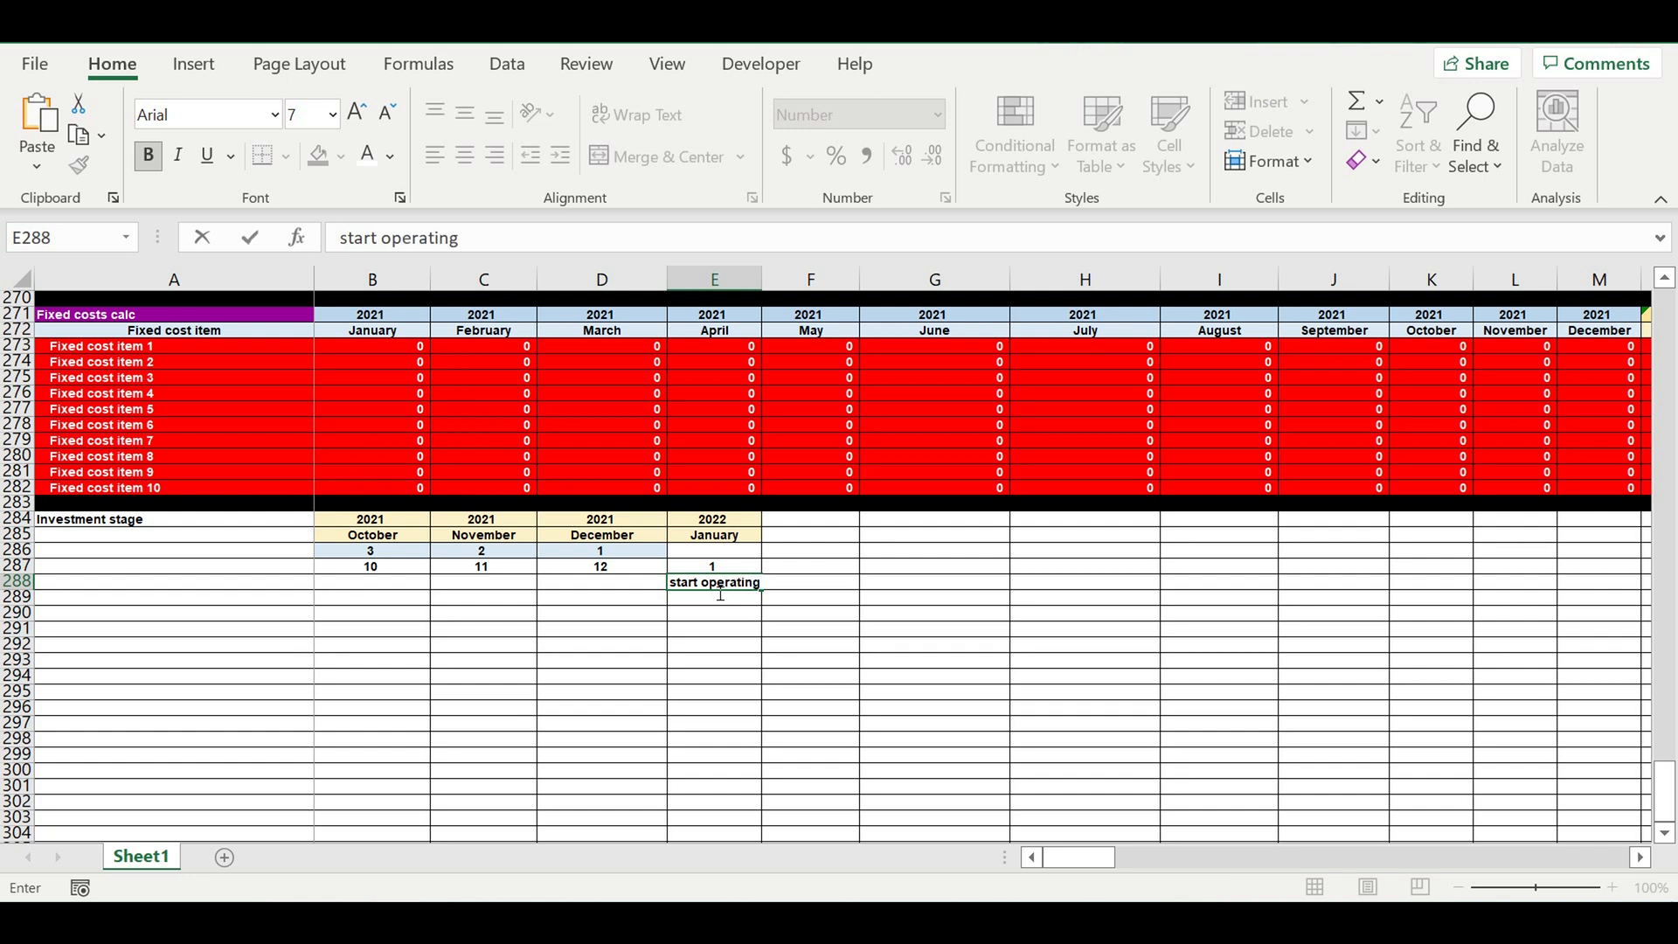
pyautogui.click(709, 640)
# Fill E286:E315 with the bright green recent colour to mark the operating start column.
pyautogui.moveTo(718, 559); pyautogui.dragTo(730, 896)
pyautogui.moveTo(724, 784); pyautogui.dragTo(713, 801)
pyautogui.click(341, 156)
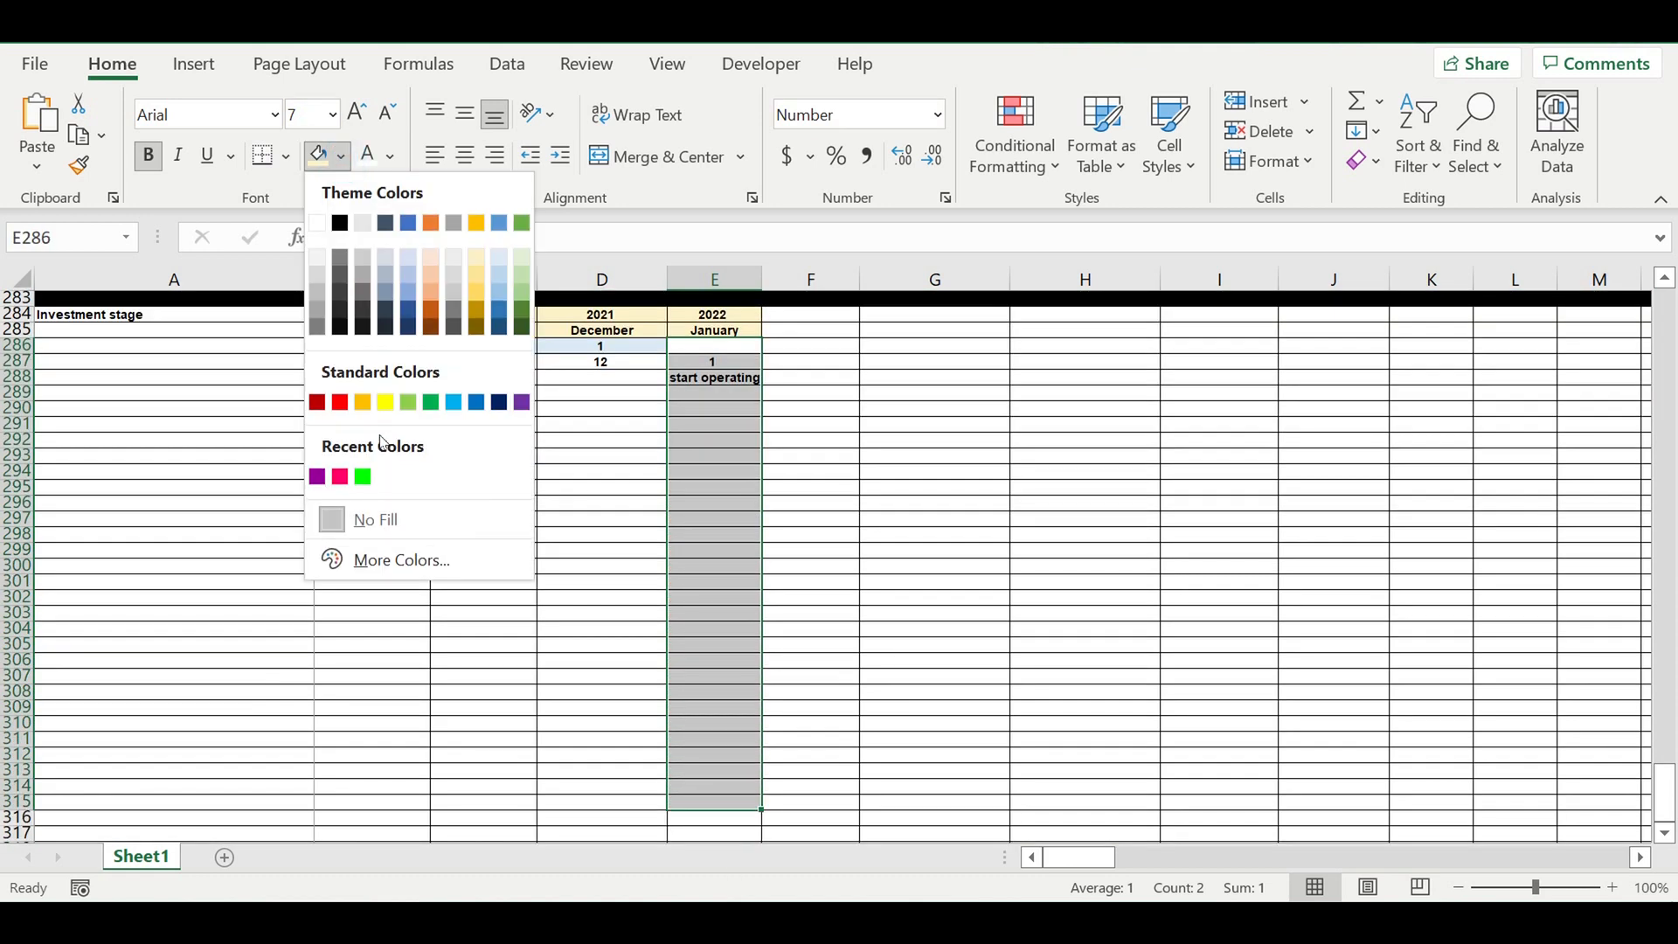
pyautogui.click(367, 477)
pyautogui.click(678, 423)
# Copy the "start operating" label from E288 down to E315 and autofit the width of column E.
pyautogui.click(704, 379)
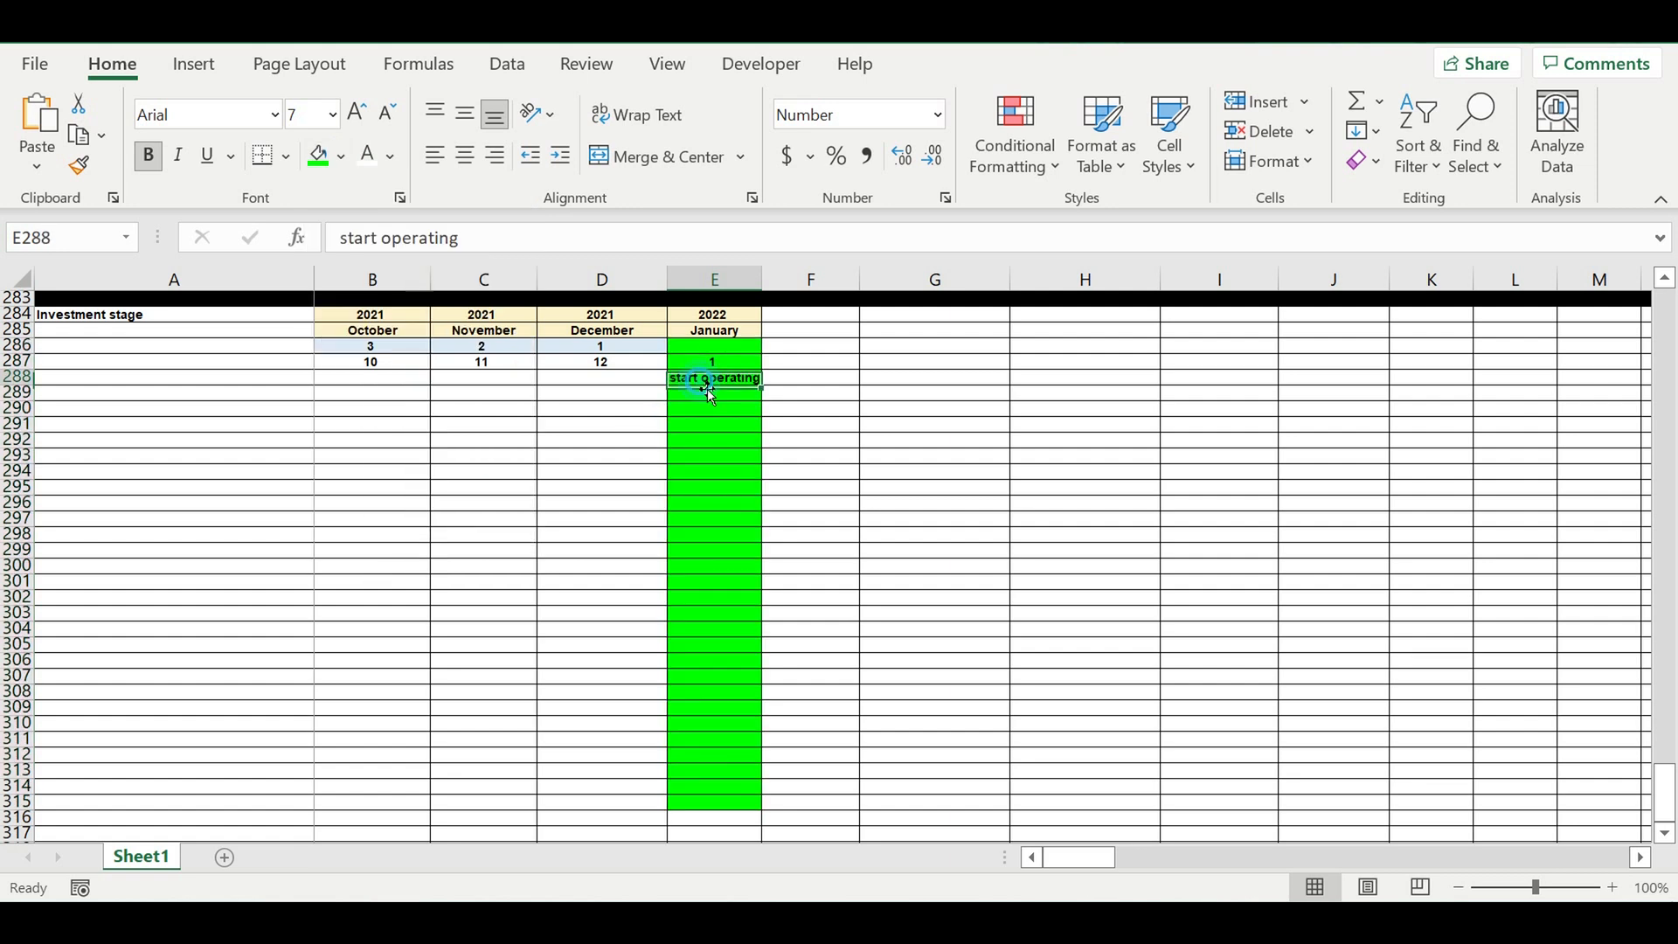
pyautogui.moveTo(773, 394); pyautogui.dragTo(768, 813)
pyautogui.click(873, 630)
pyautogui.doubleClick(771, 282)
pyautogui.click(829, 415)
pyautogui.click(743, 397)
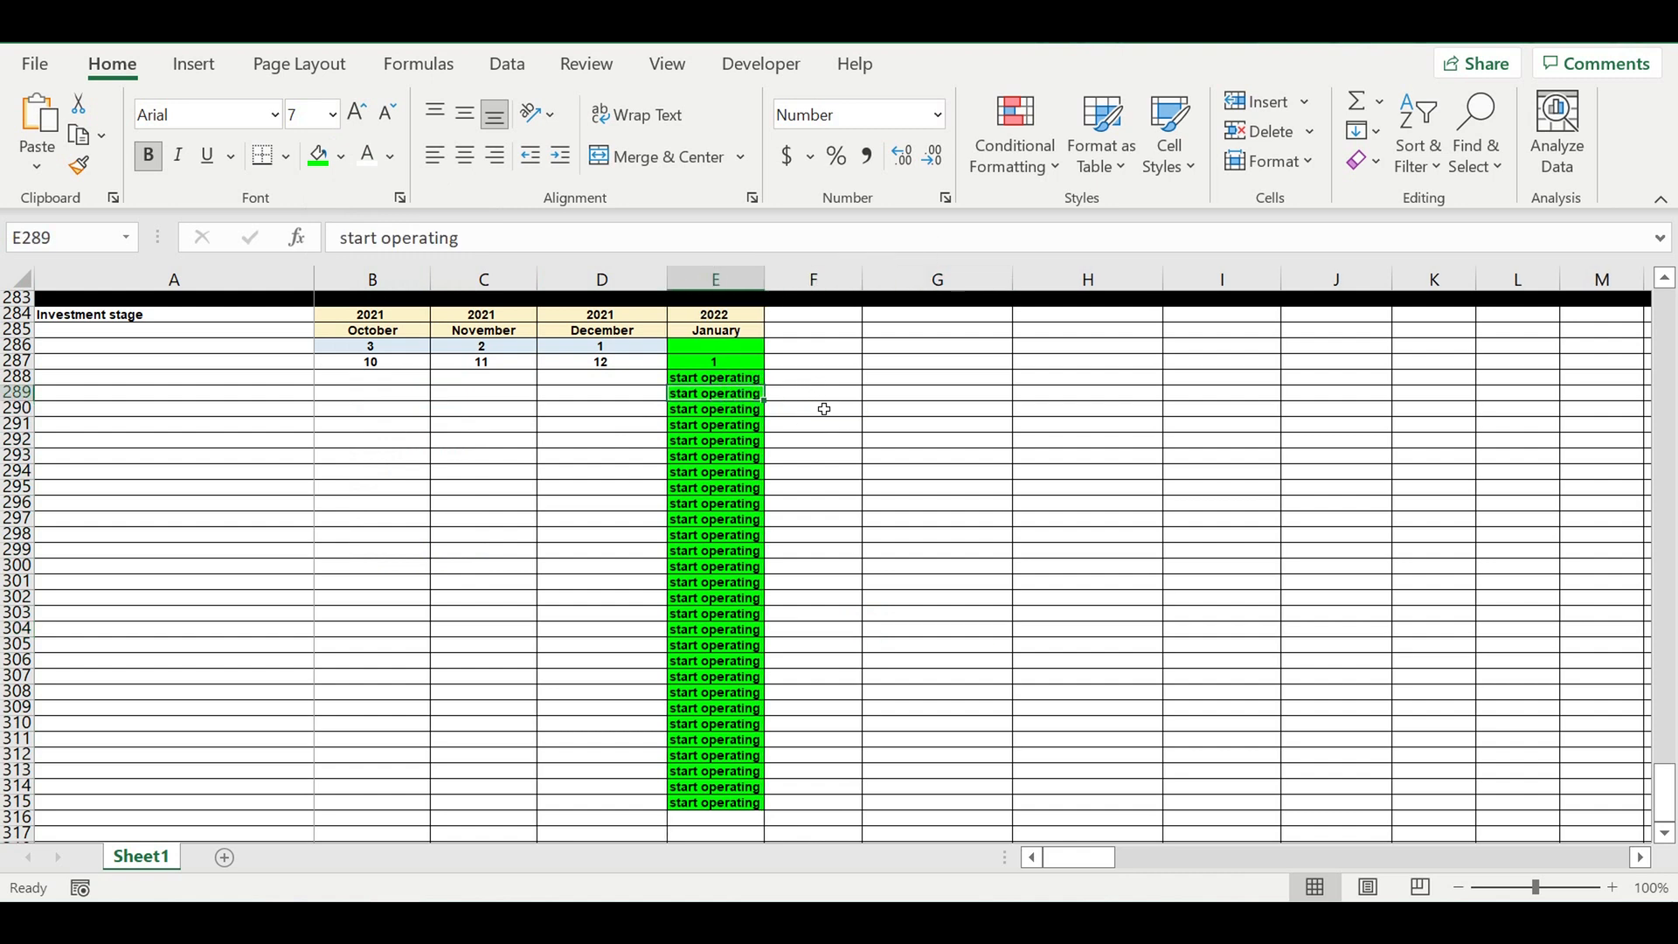
# Set the start of operating activity in row 120 to June 2021.
pyautogui.scroll(2, 748, 363)
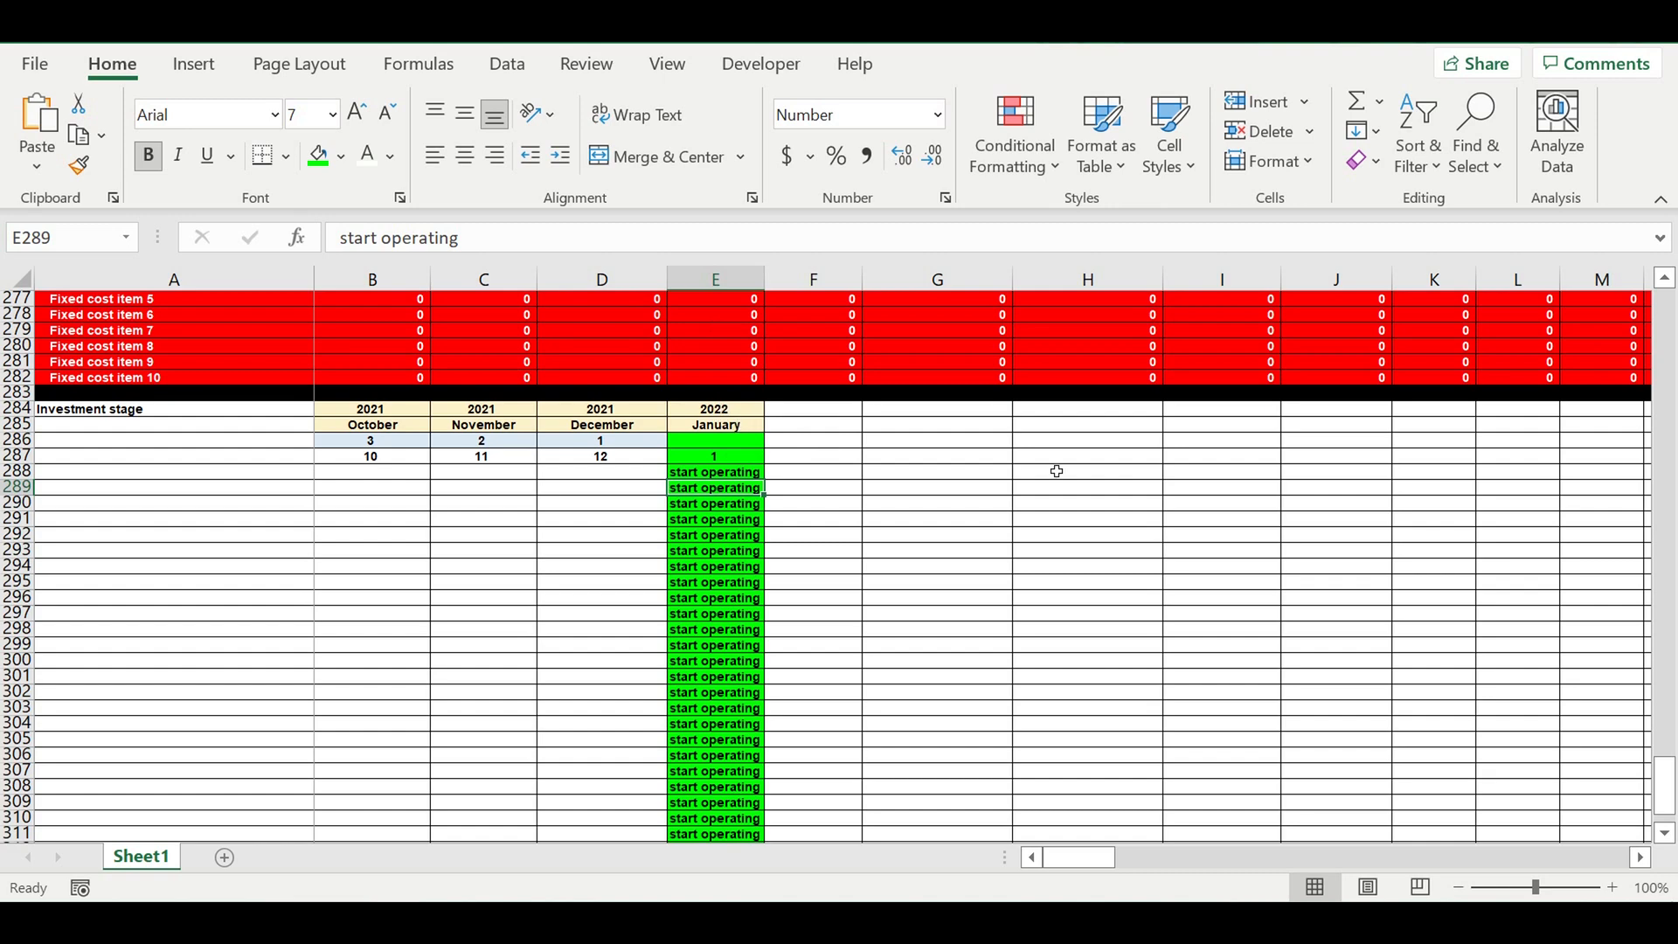
pyautogui.moveTo(1671, 787); pyautogui.dragTo(1660, 566)
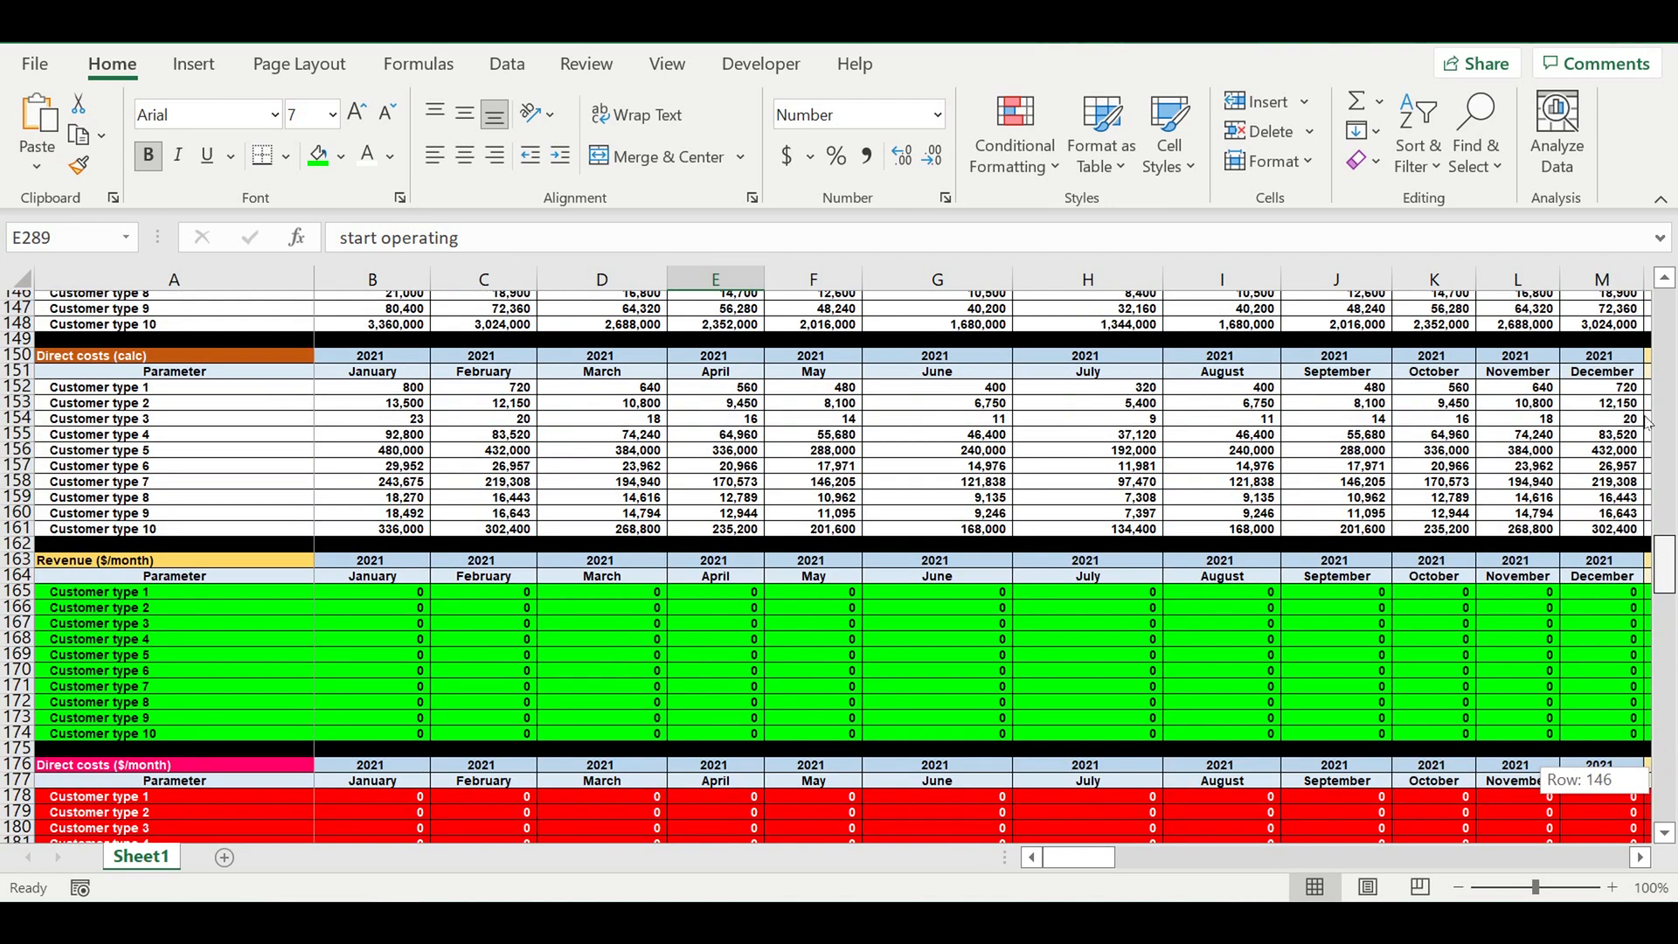
pyautogui.moveTo(1647, 423); pyautogui.dragTo(1647, 421)
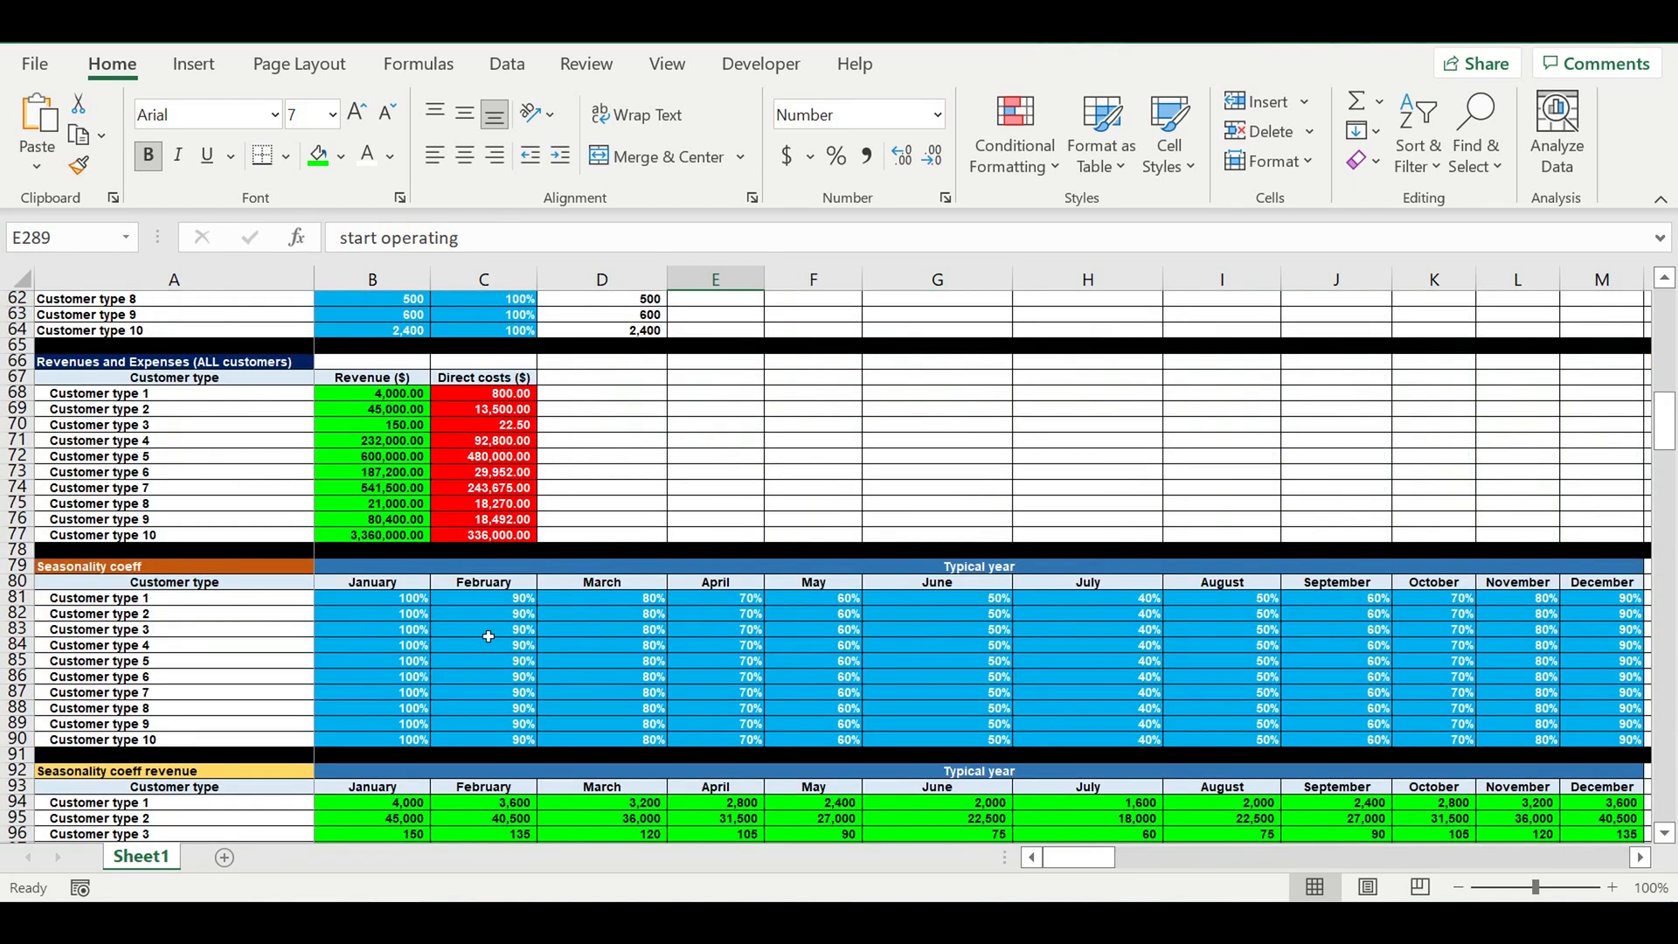
pyautogui.scroll(-3, 488, 636)
pyautogui.scroll(-6, 489, 612)
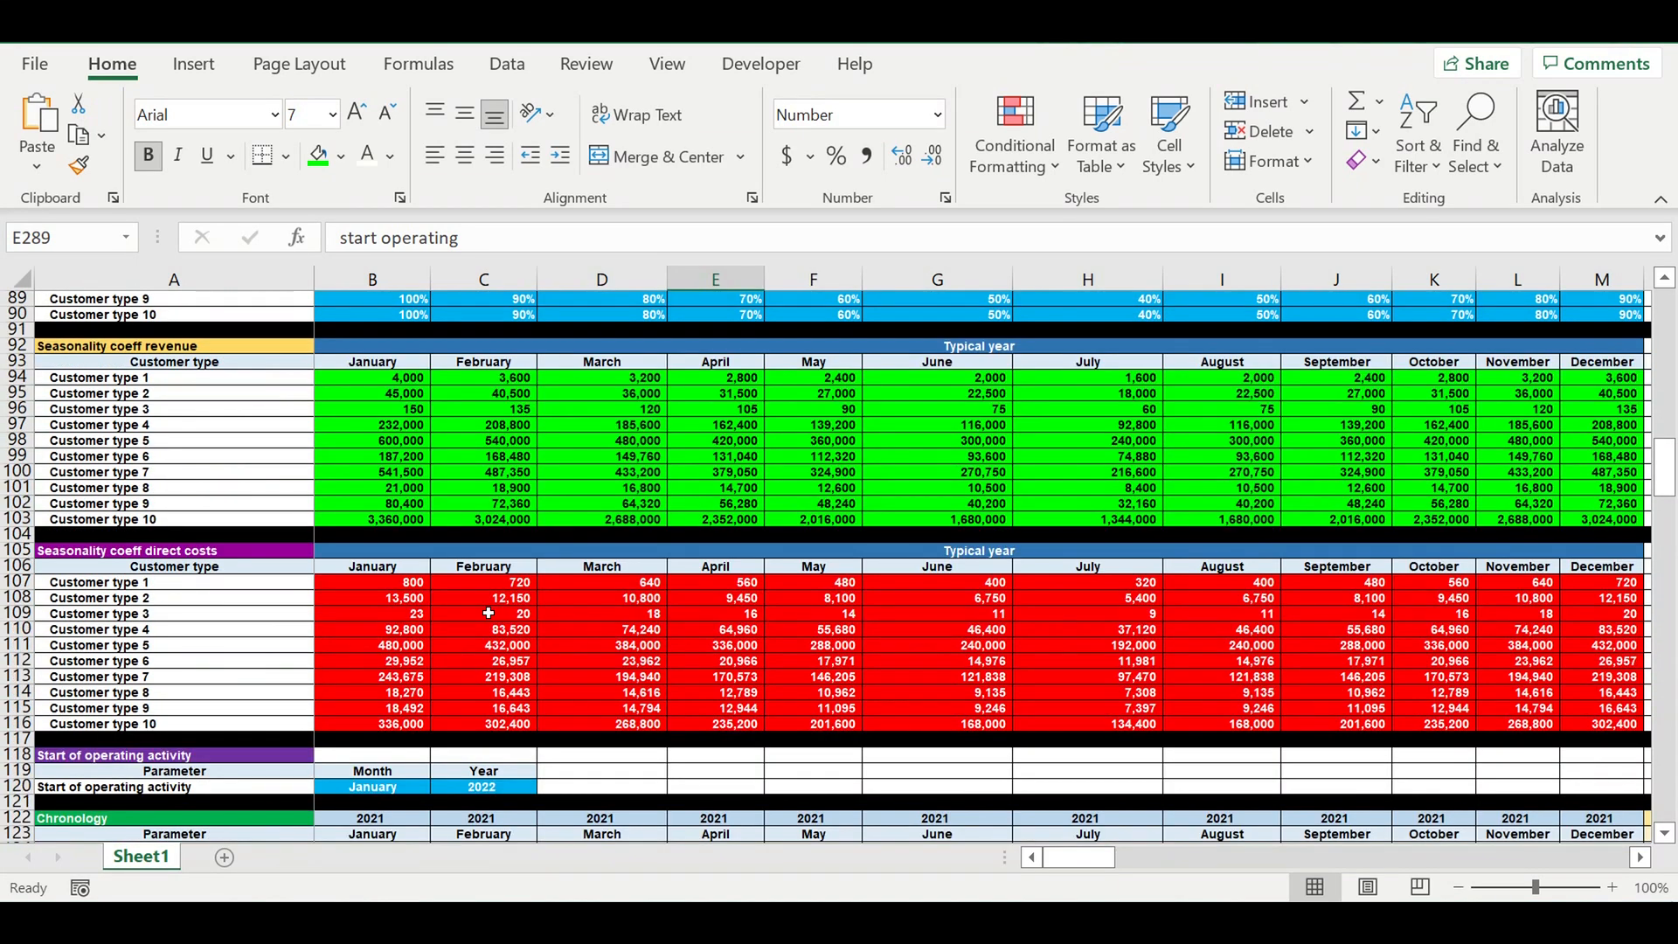
pyautogui.scroll(-2, 472, 693)
pyautogui.click(376, 692)
pyautogui.click(437, 692)
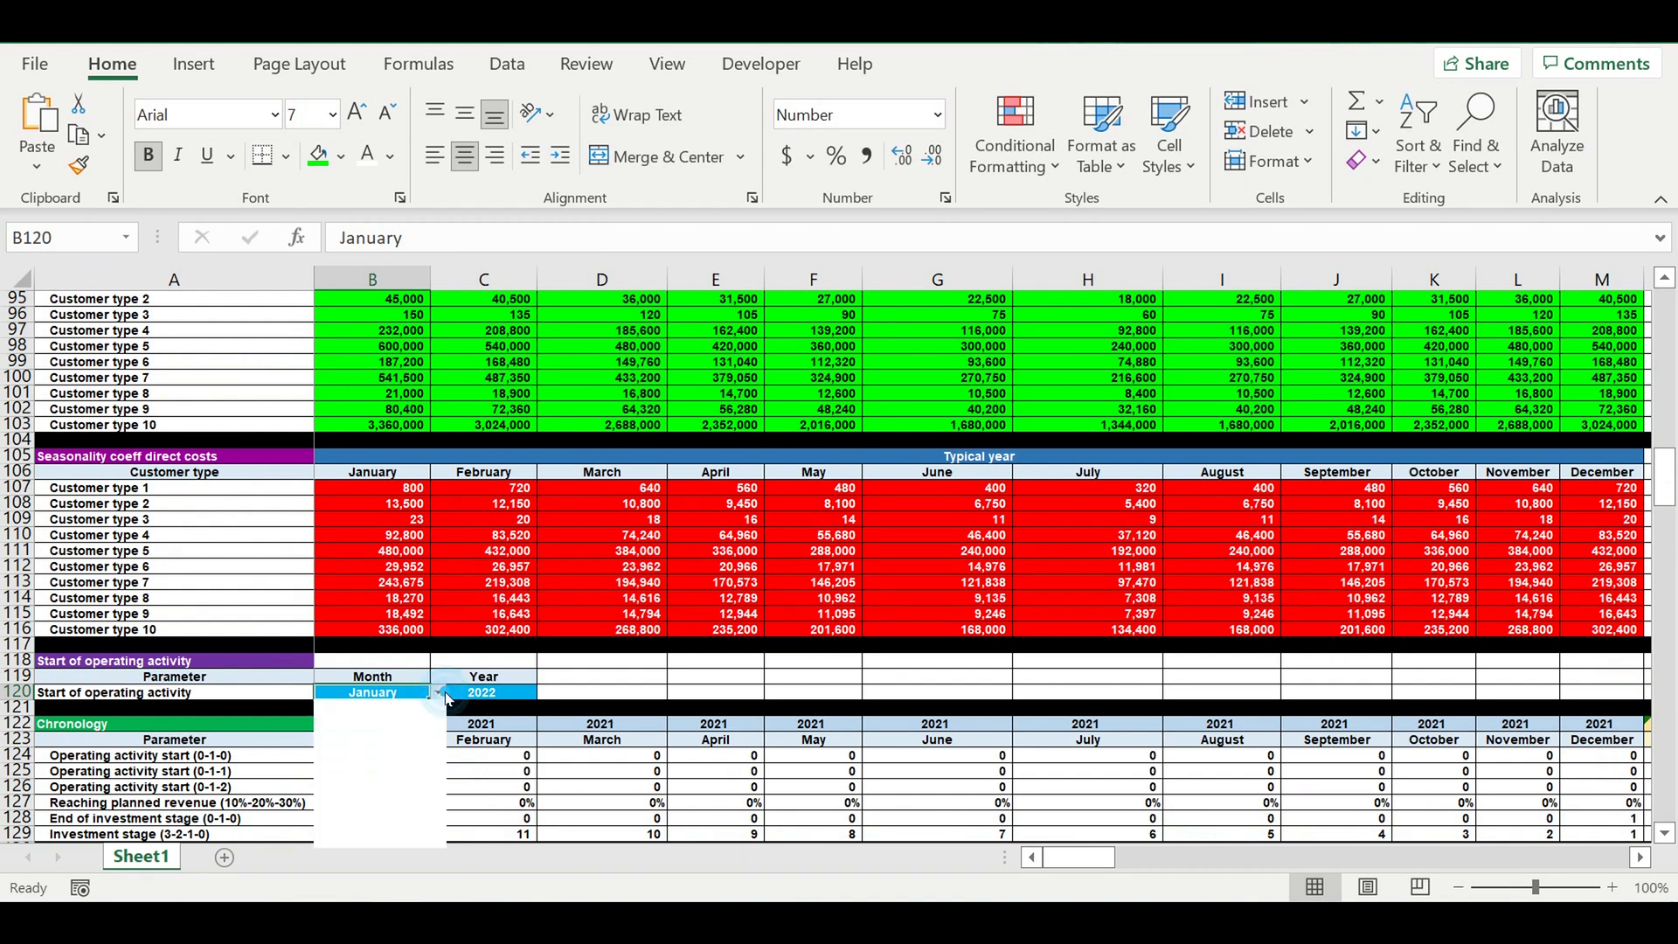
pyautogui.click(337, 803)
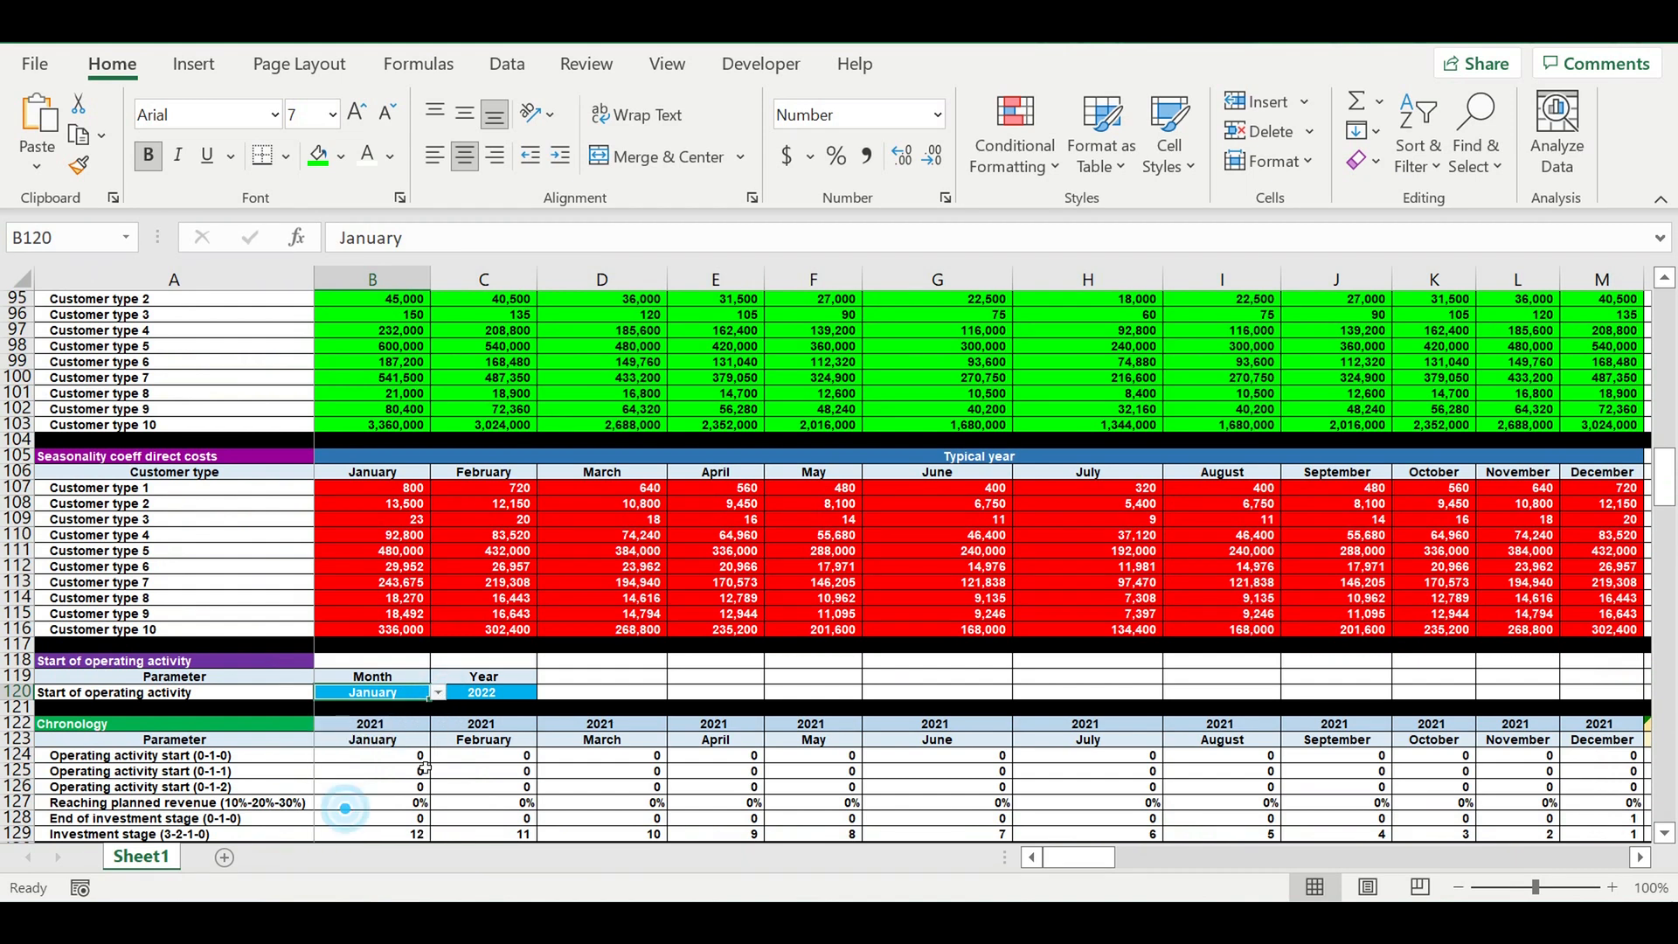
pyautogui.click(489, 699)
pyautogui.click(543, 692)
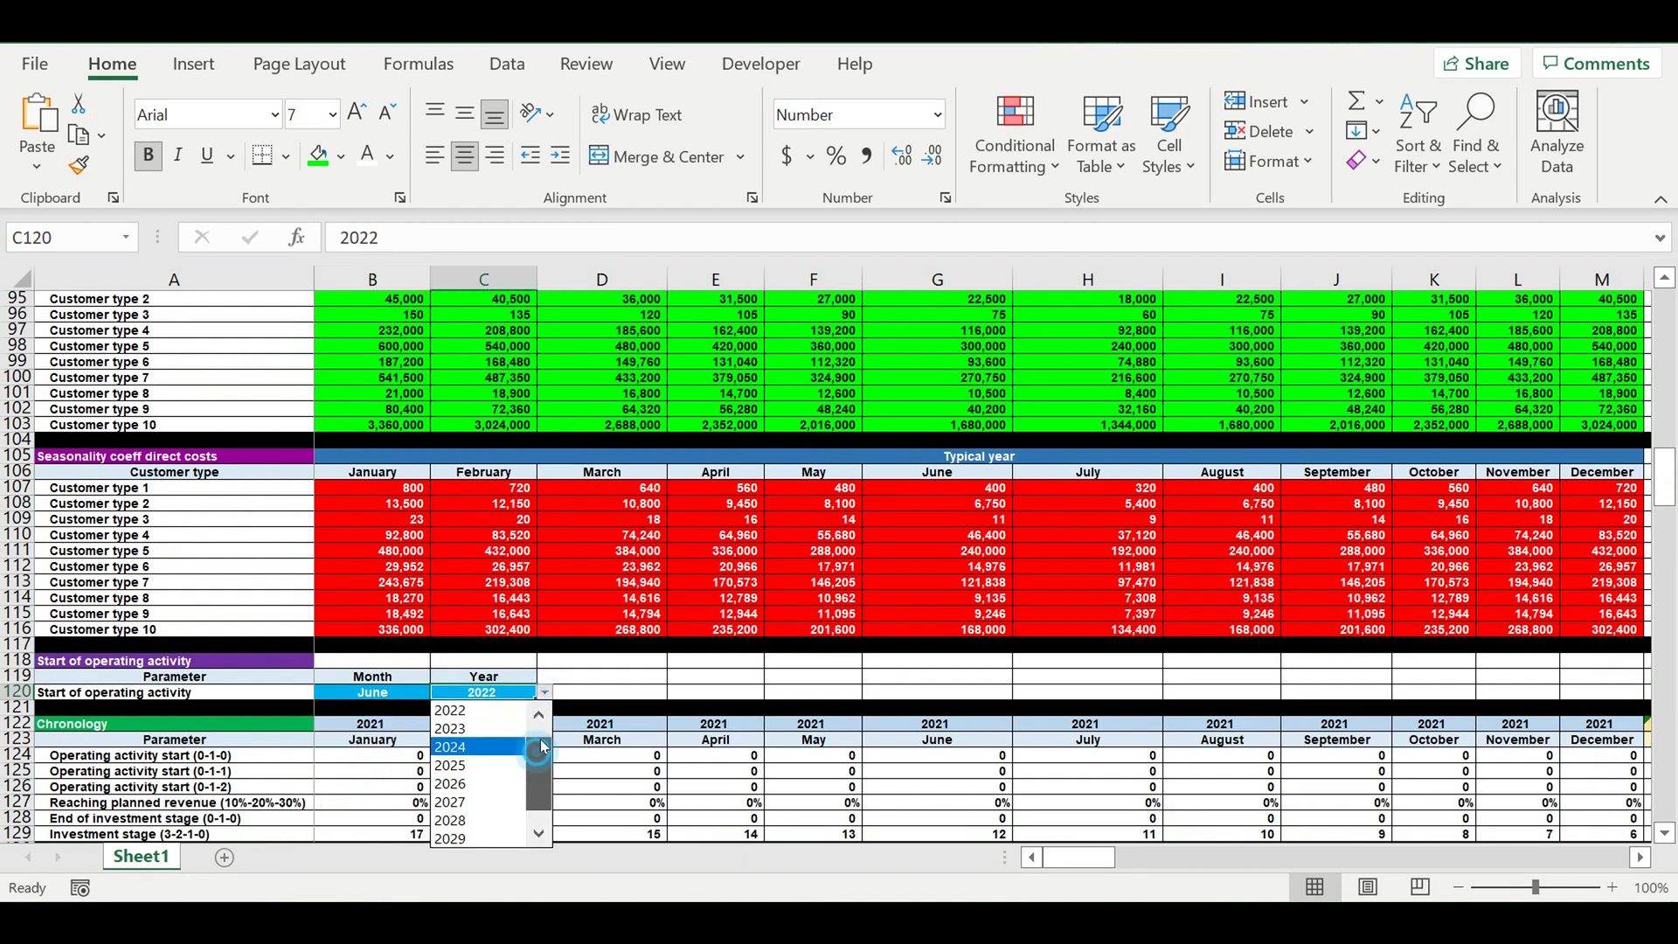
pyautogui.click(451, 709)
pyautogui.click(603, 772)
pyautogui.click(484, 803)
pyautogui.scroll(-6, 533, 747)
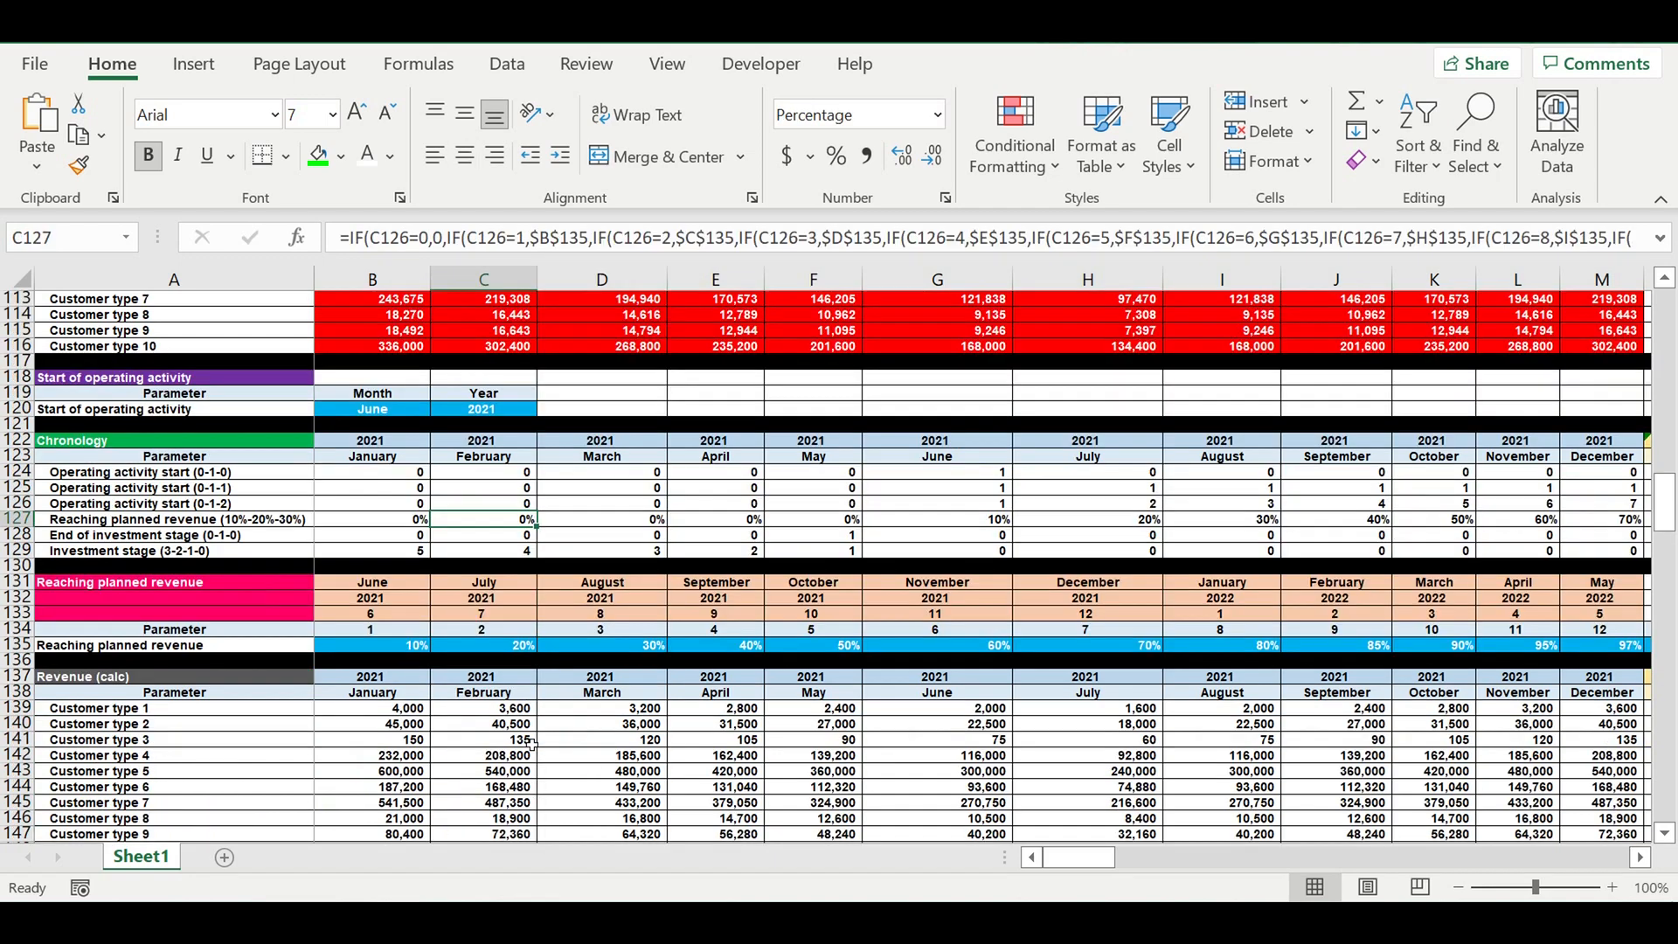
# Check the years, months and countdown numbers of the Investment stage block against the new operating start date.
pyautogui.scroll(-20, 538, 727)
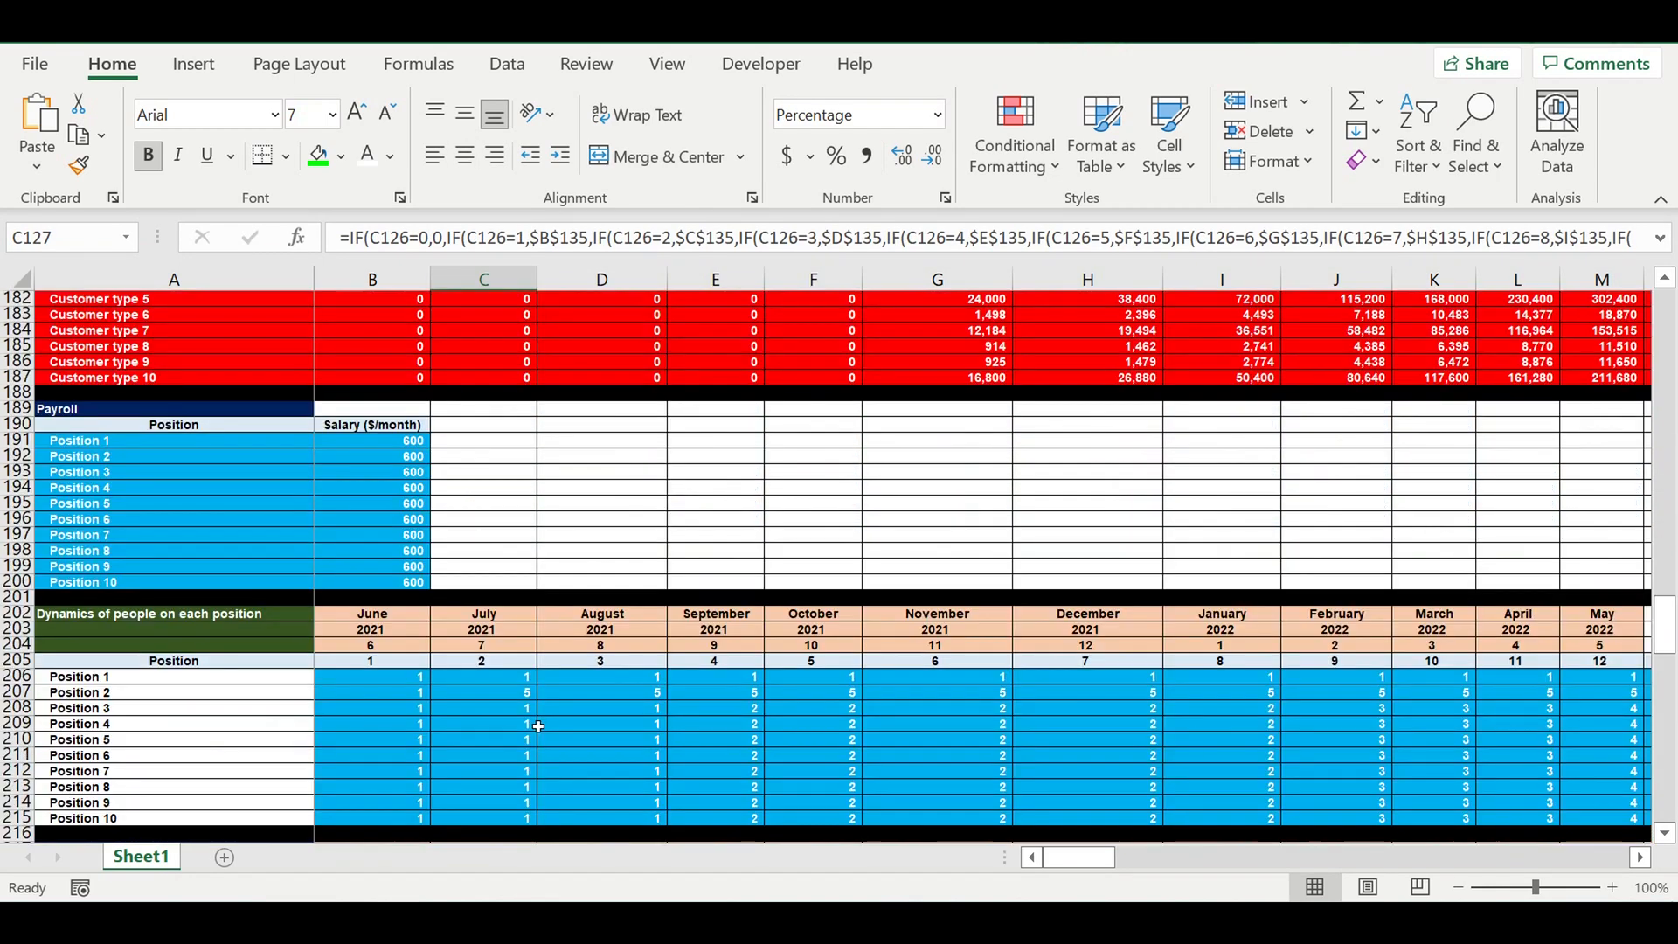
pyautogui.scroll(-5, 538, 727)
pyautogui.scroll(-13, 538, 726)
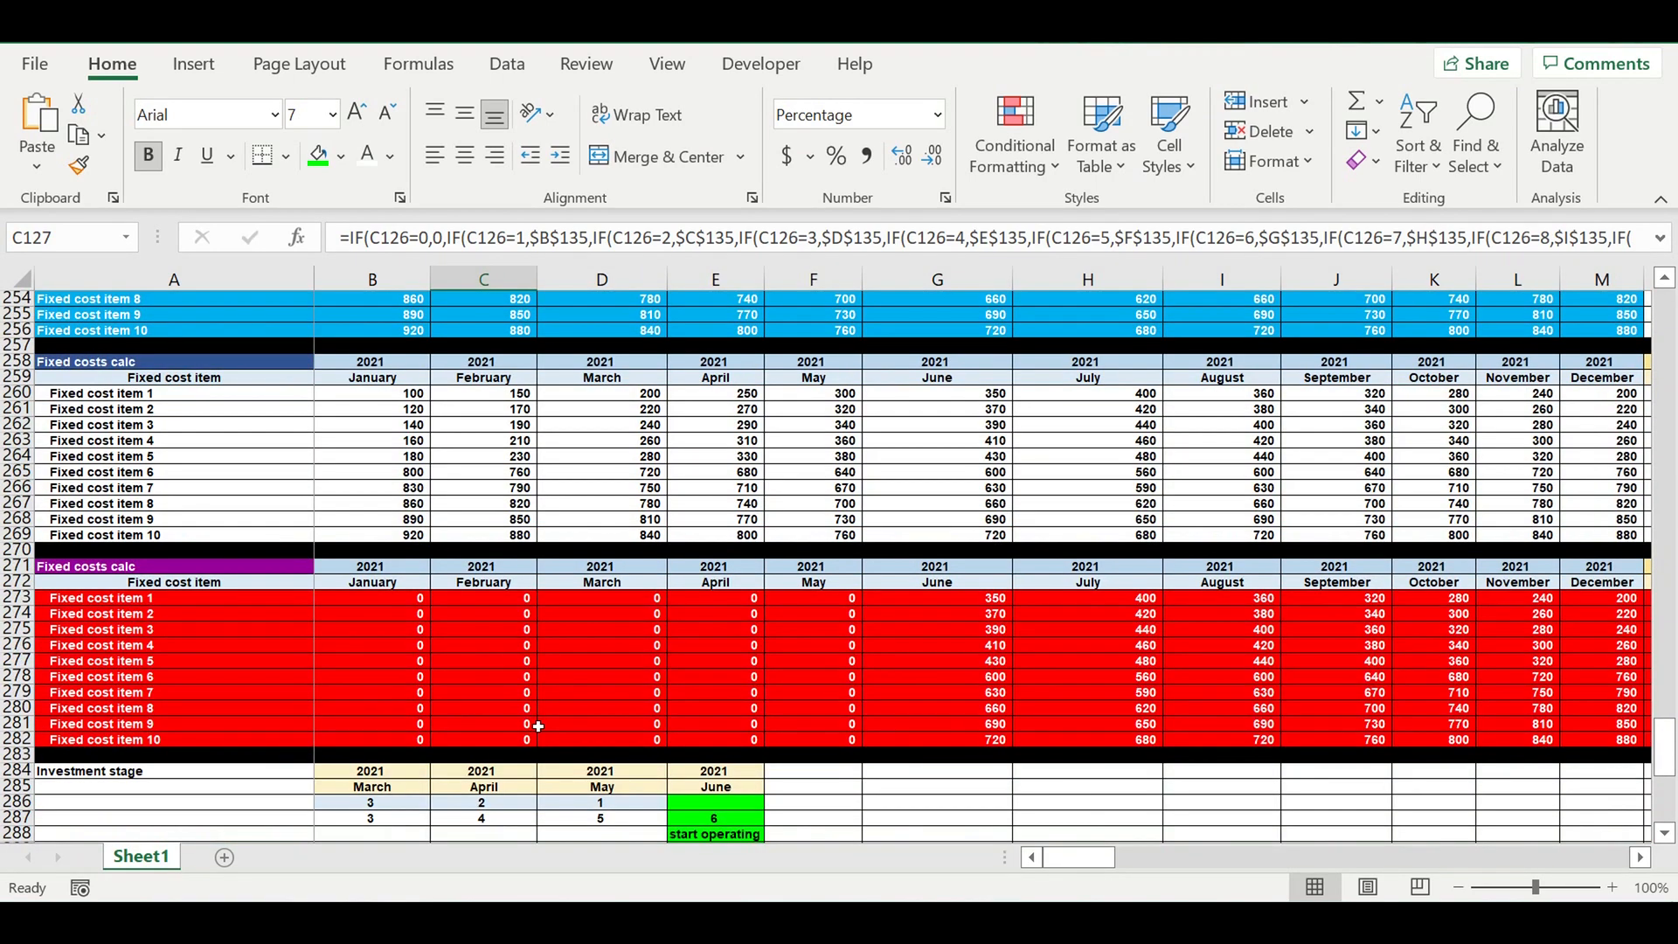
pyautogui.scroll(-9, 537, 726)
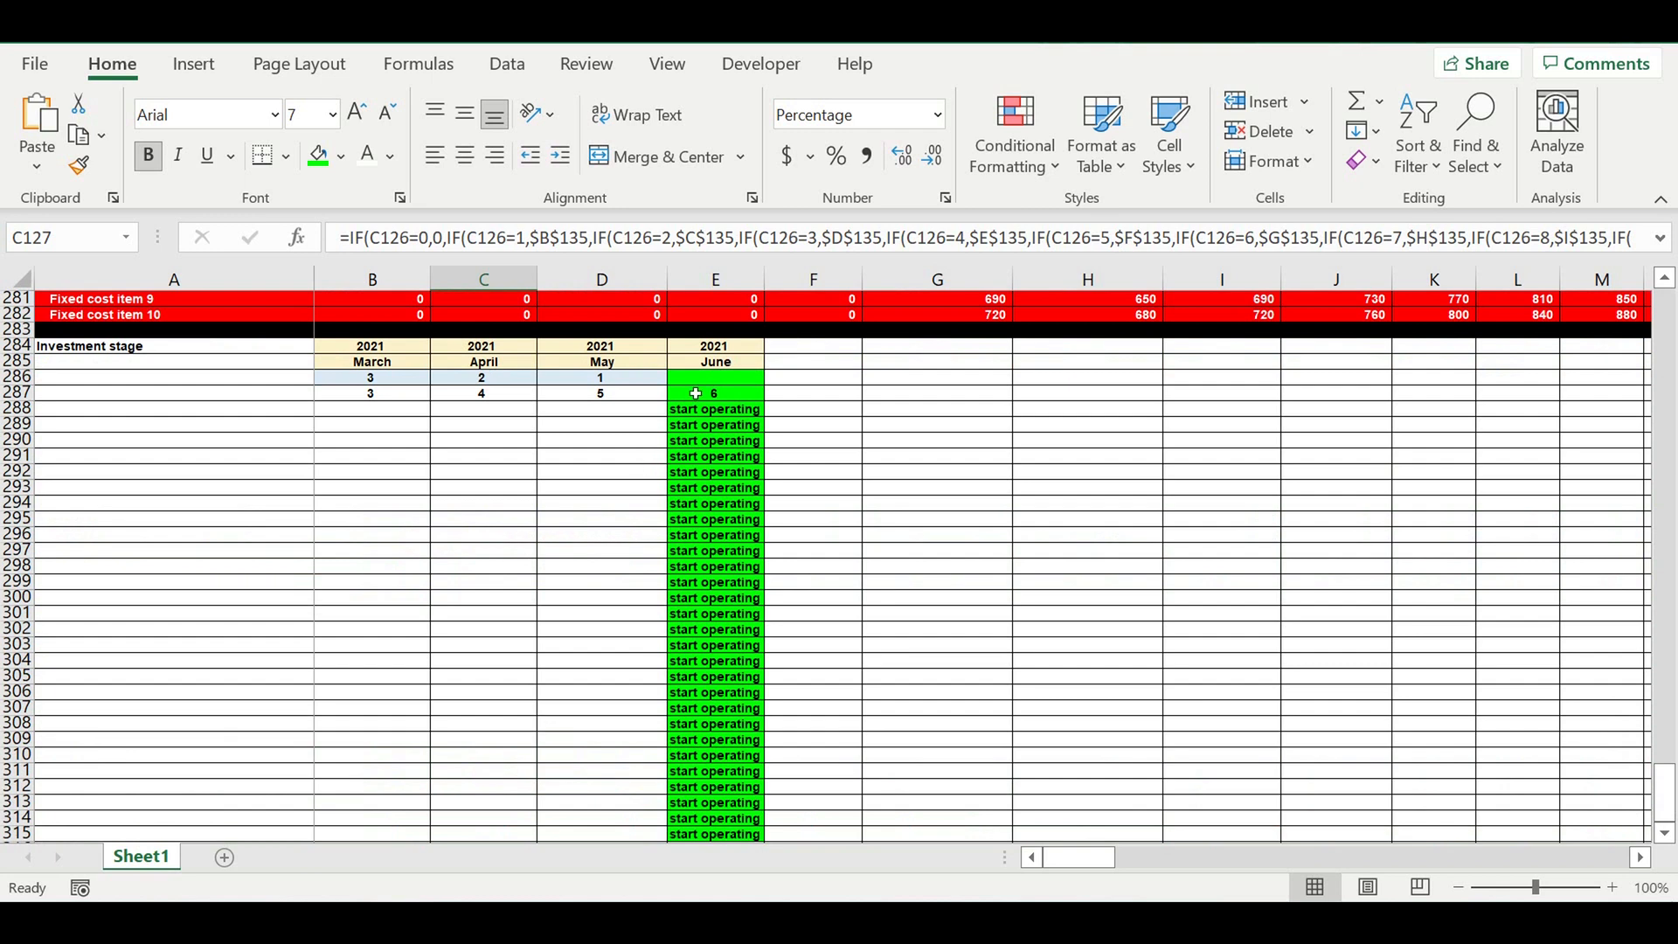
pyautogui.moveTo(719, 350); pyautogui.dragTo(717, 362)
pyautogui.write('2021 June')
pyautogui.click(618, 391)
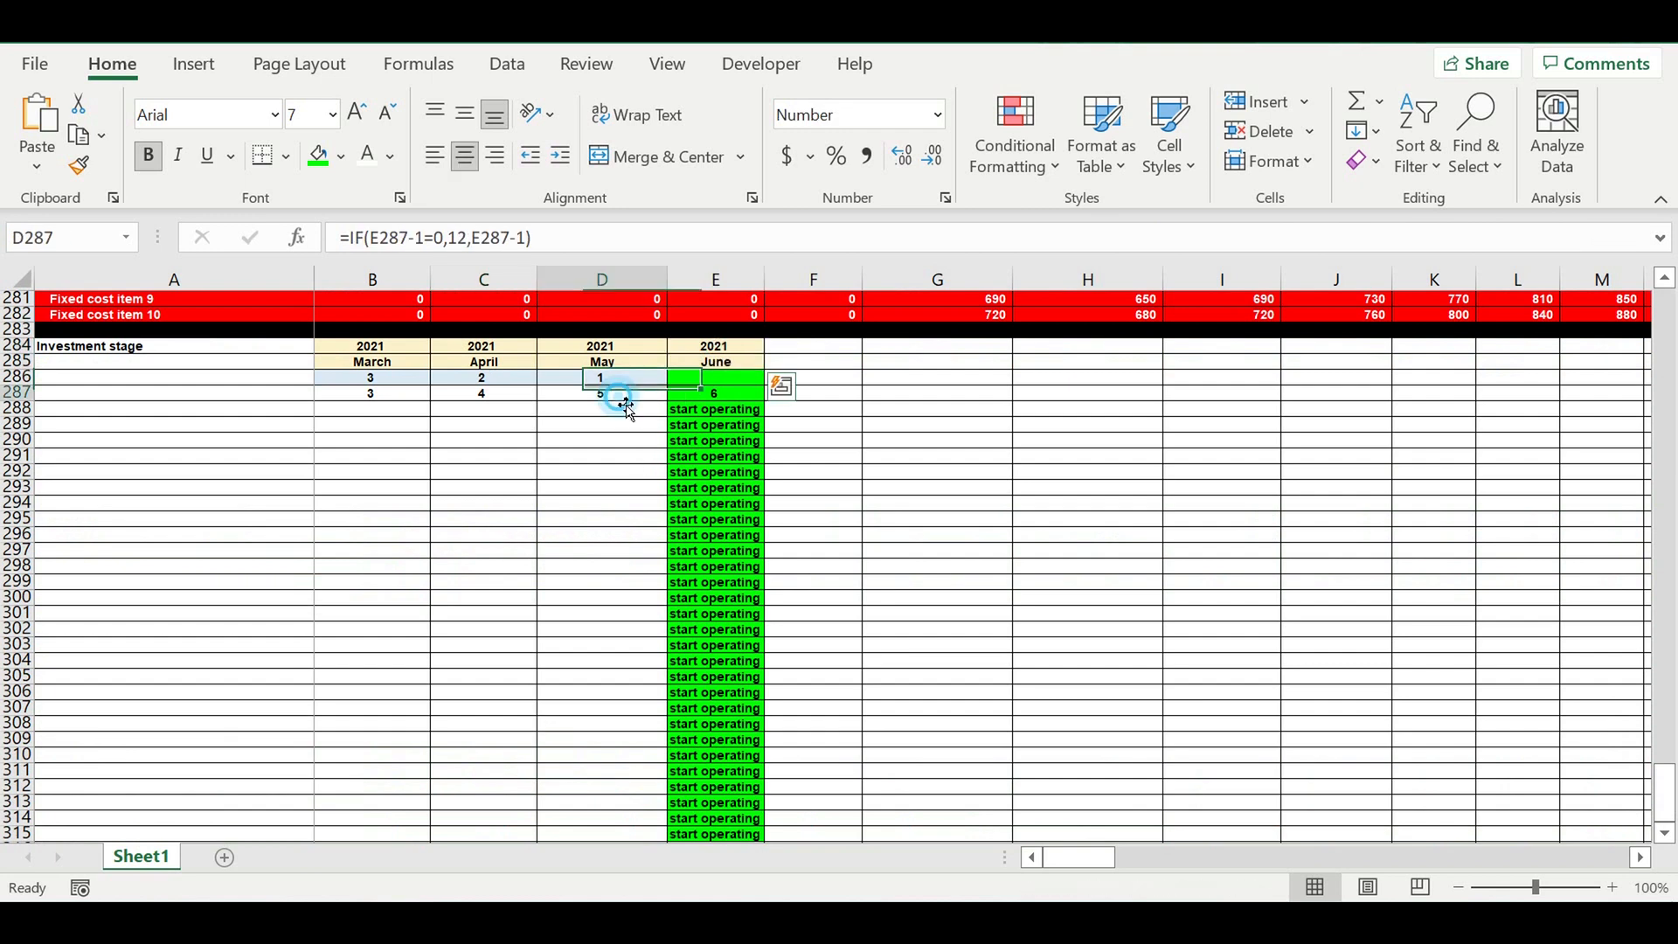
pyautogui.moveTo(602, 347); pyautogui.dragTo(382, 365)
pyautogui.moveTo(184, 350); pyautogui.dragTo(183, 374)
pyautogui.click(236, 379)
# Fill the month numbers in B287:D287 with a light blue theme colour.
pyautogui.moveTo(618, 390); pyautogui.dragTo(369, 402)
pyautogui.click(343, 161)
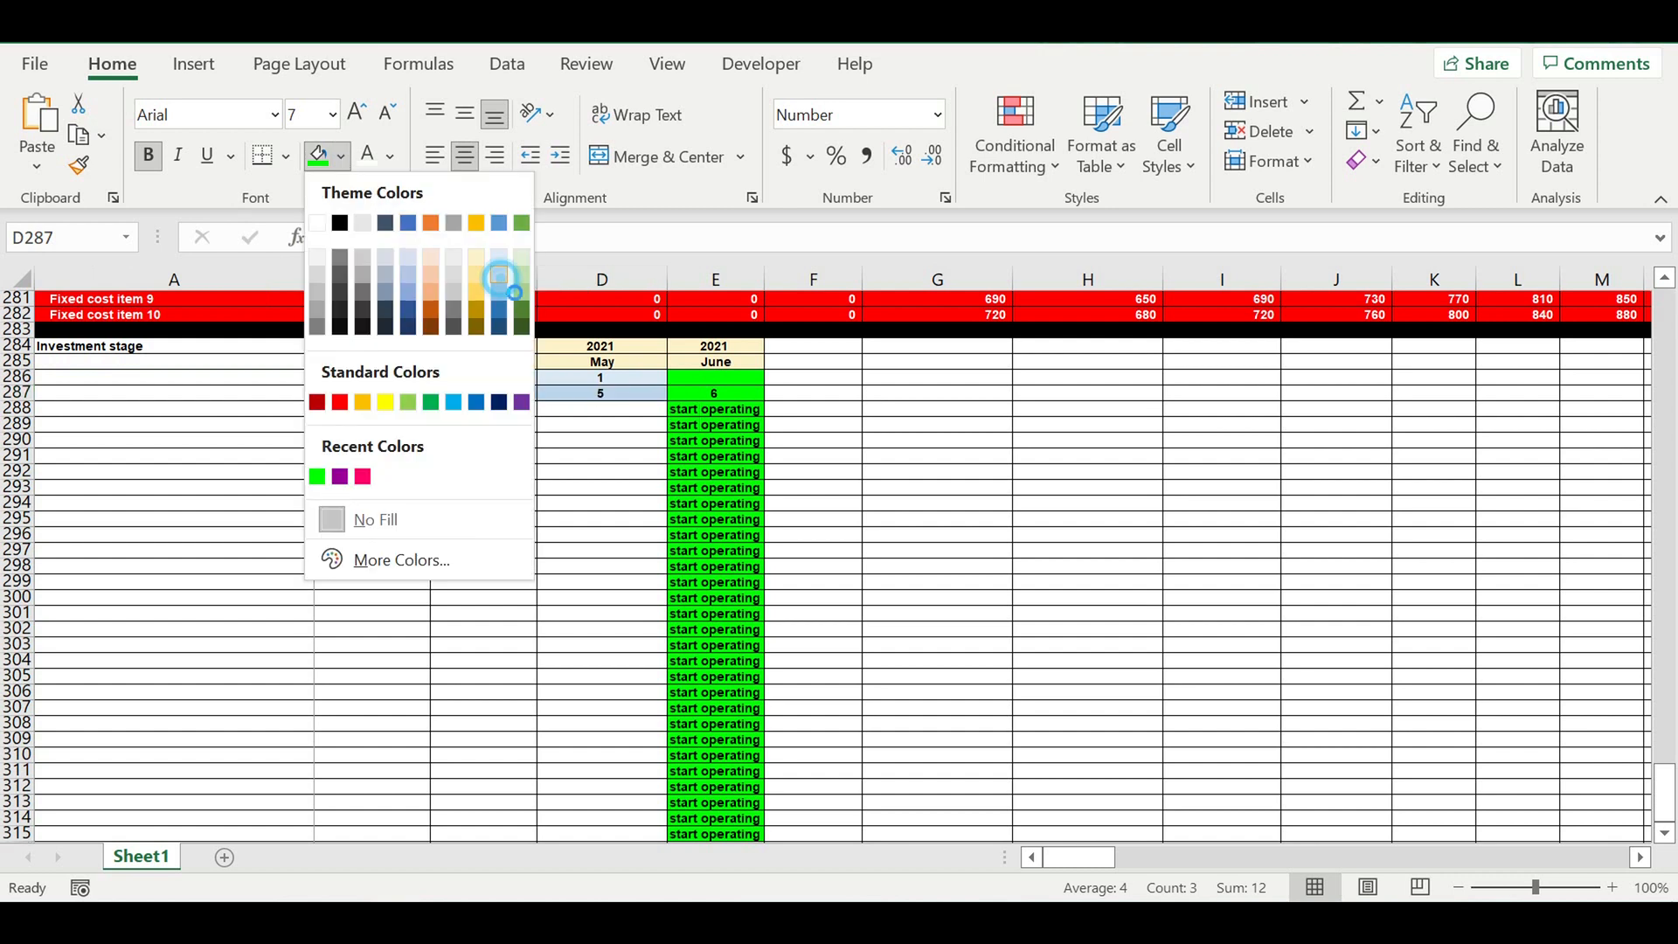
pyautogui.click(500, 279)
pyautogui.click(581, 471)
pyautogui.press('Down')
pyautogui.press('Down')
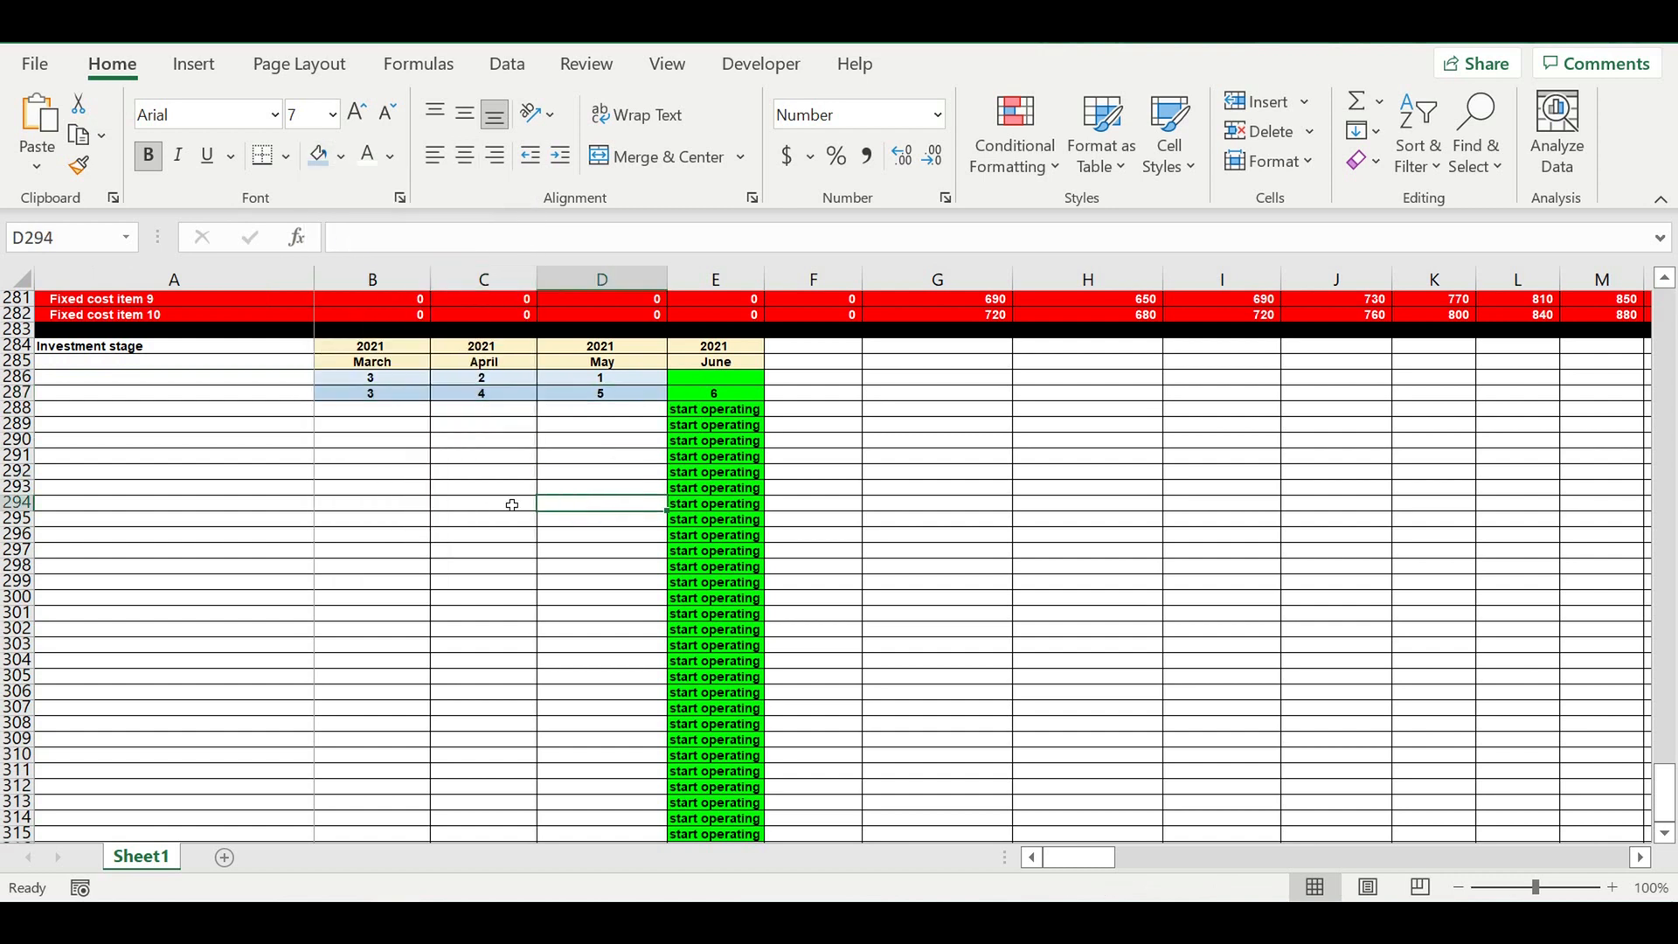
# Enter the heading "Investment item" in A287.
pyautogui.click(270, 409)
pyautogui.click(262, 394)
pyautogui.doubleClick(269, 398)
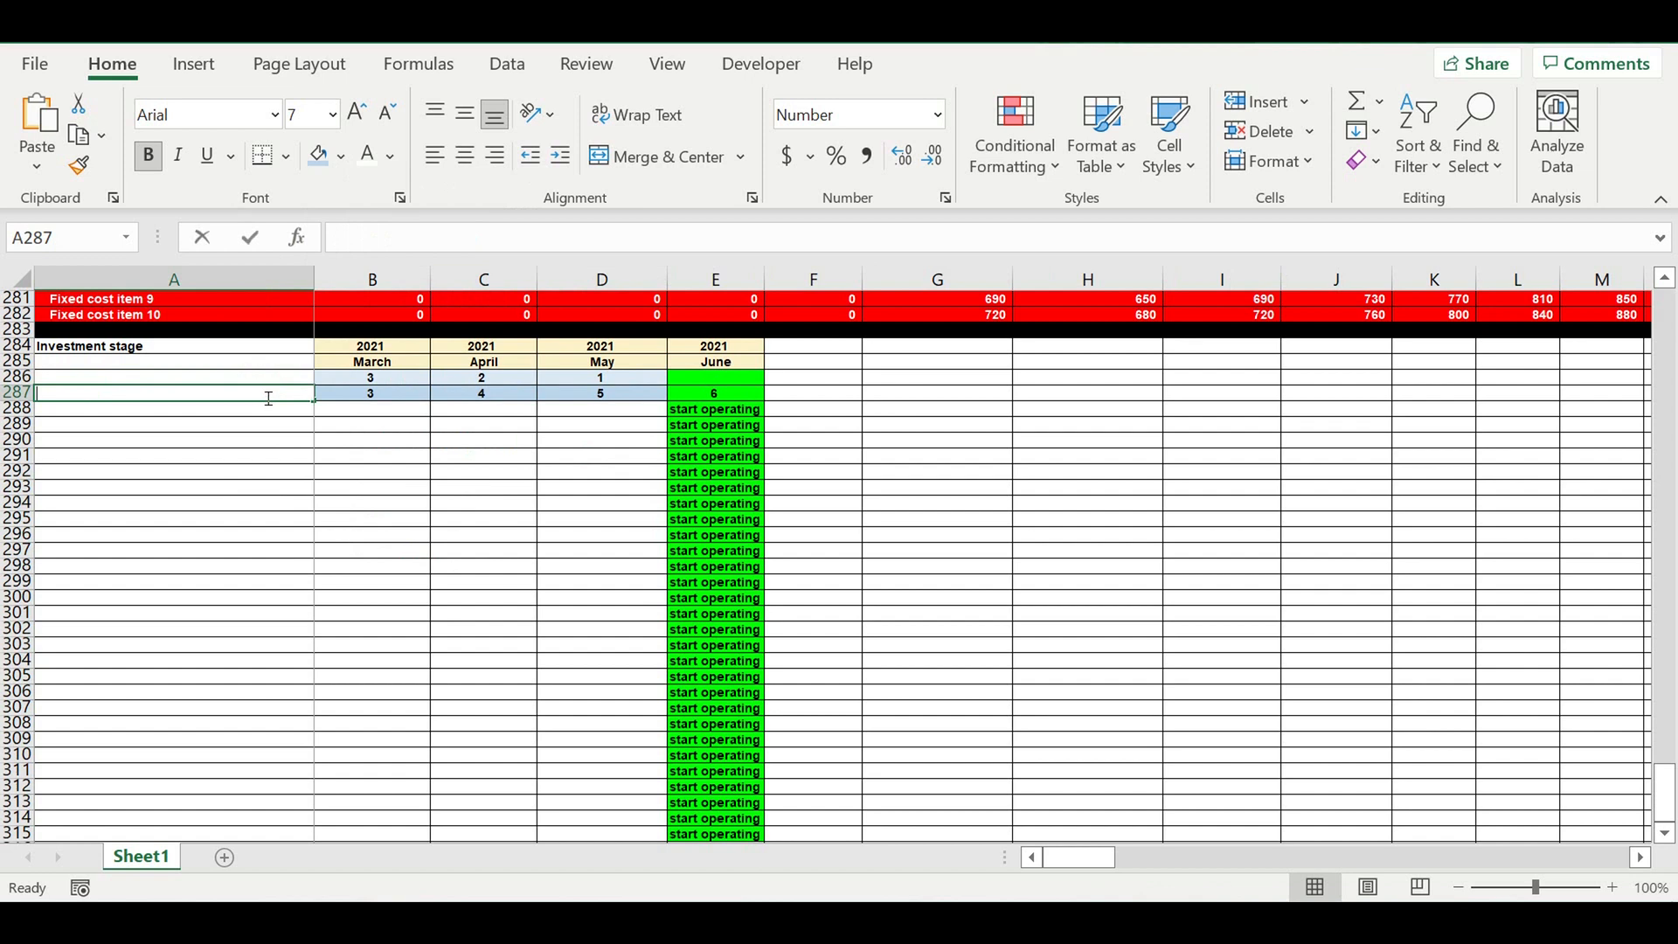
pyautogui.write('Investment item')
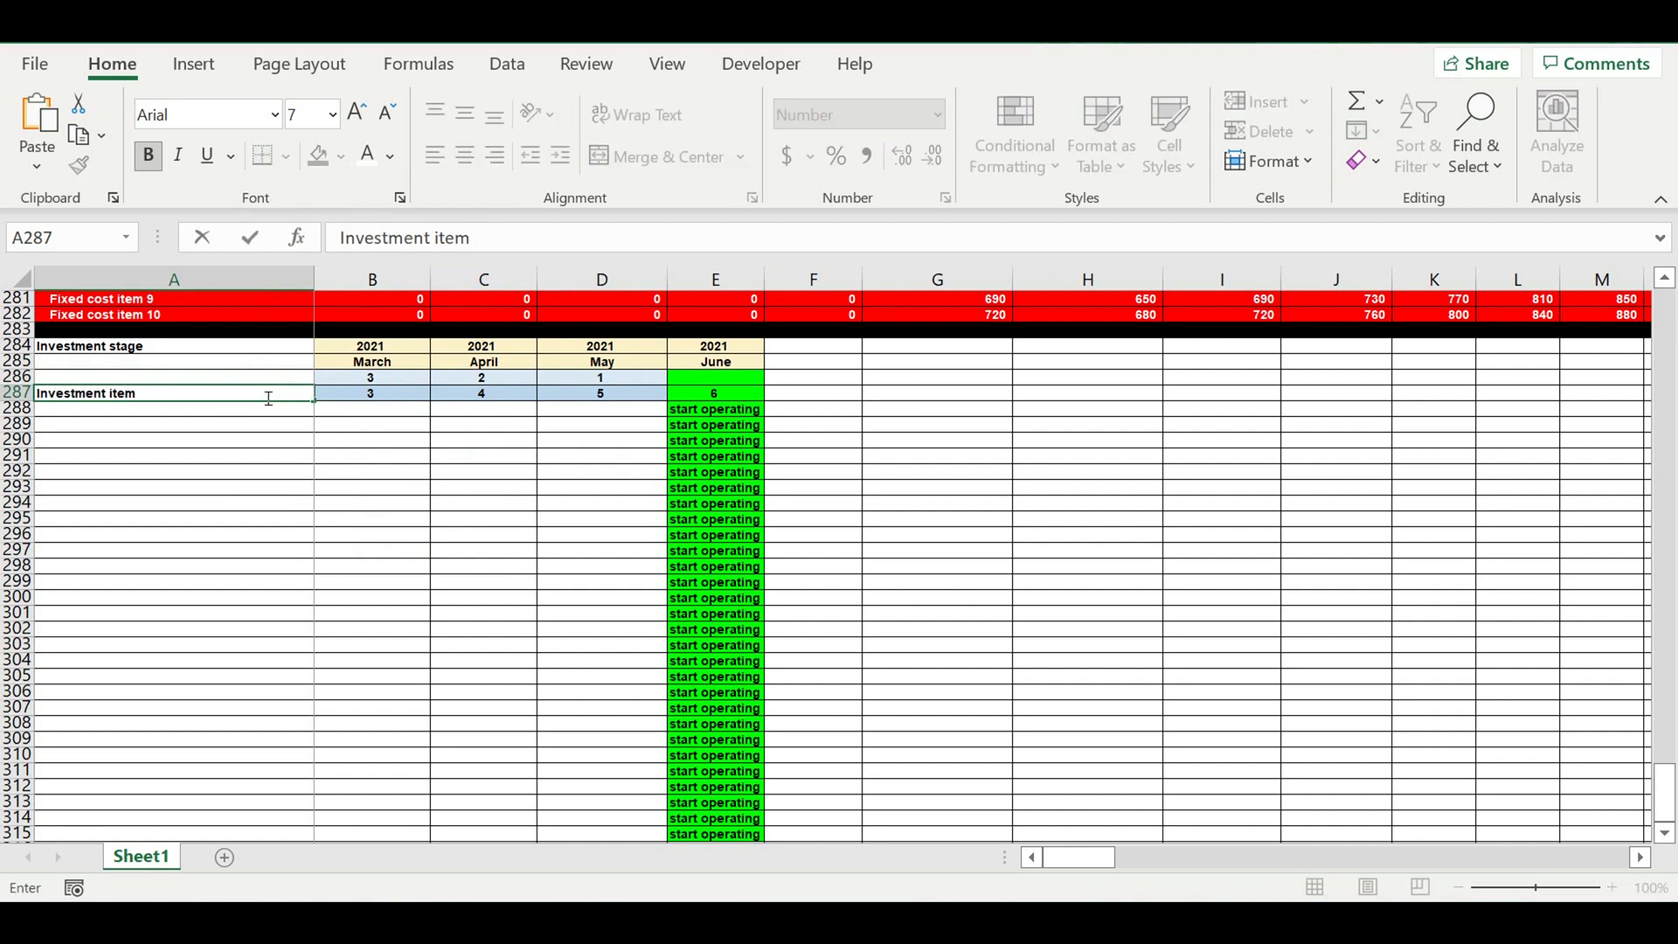
pyautogui.click(170, 428)
# Centre the "Investment item" heading in A287 and fill it with the same light blue as the month numbers.
pyautogui.click(93, 393)
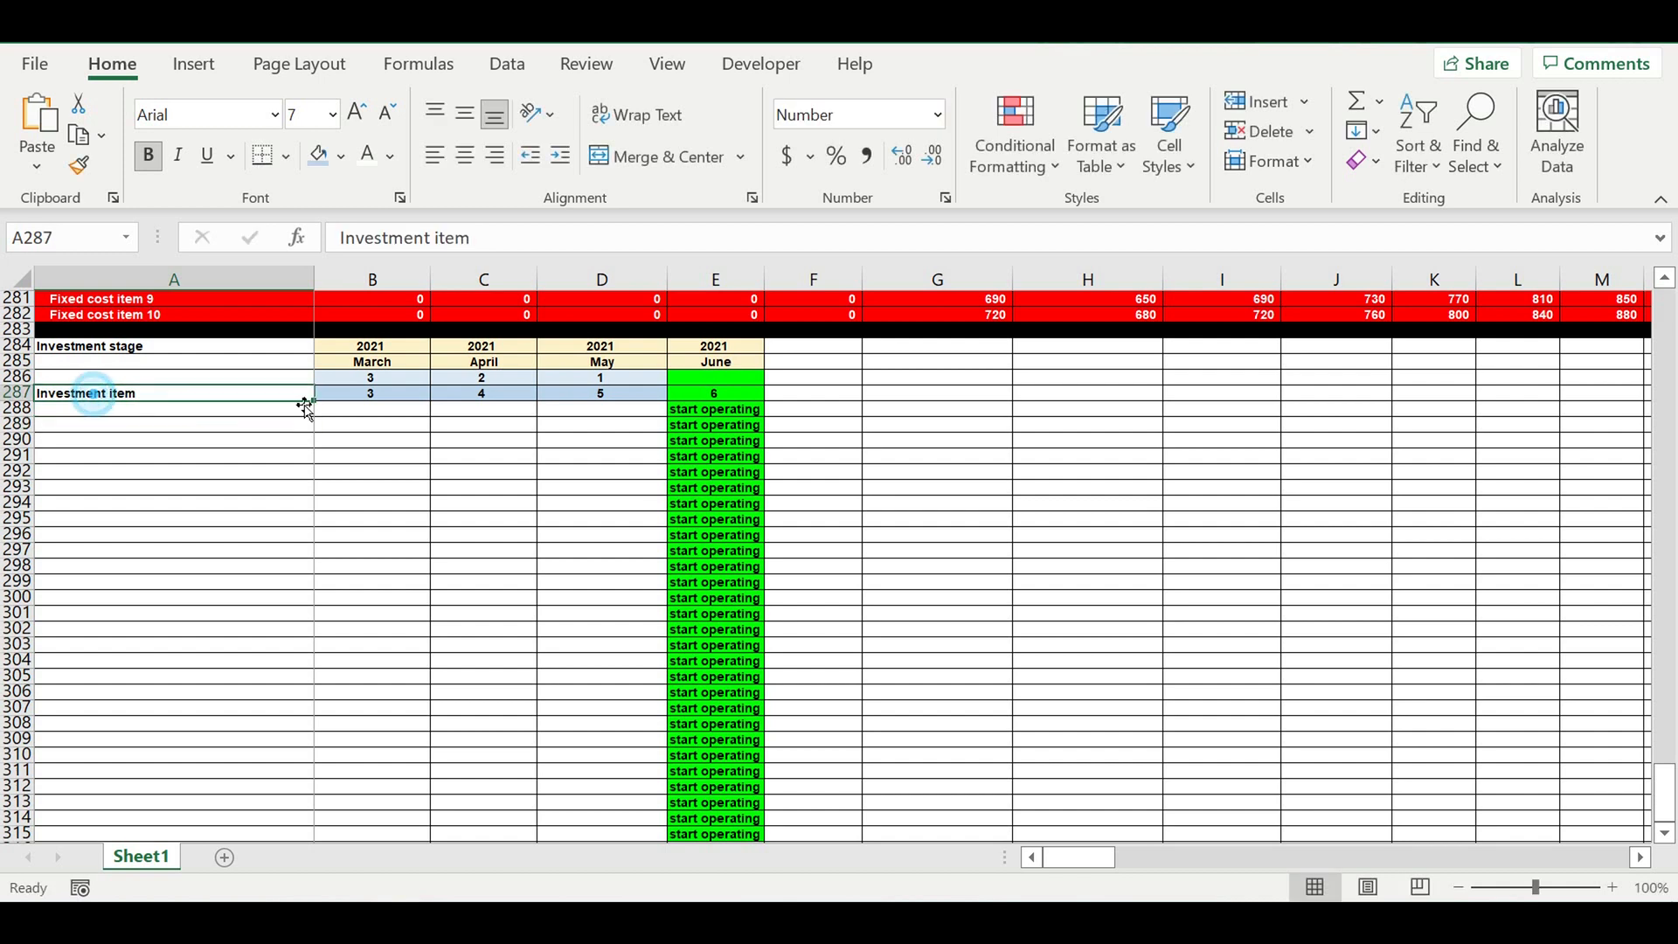
pyautogui.click(469, 153)
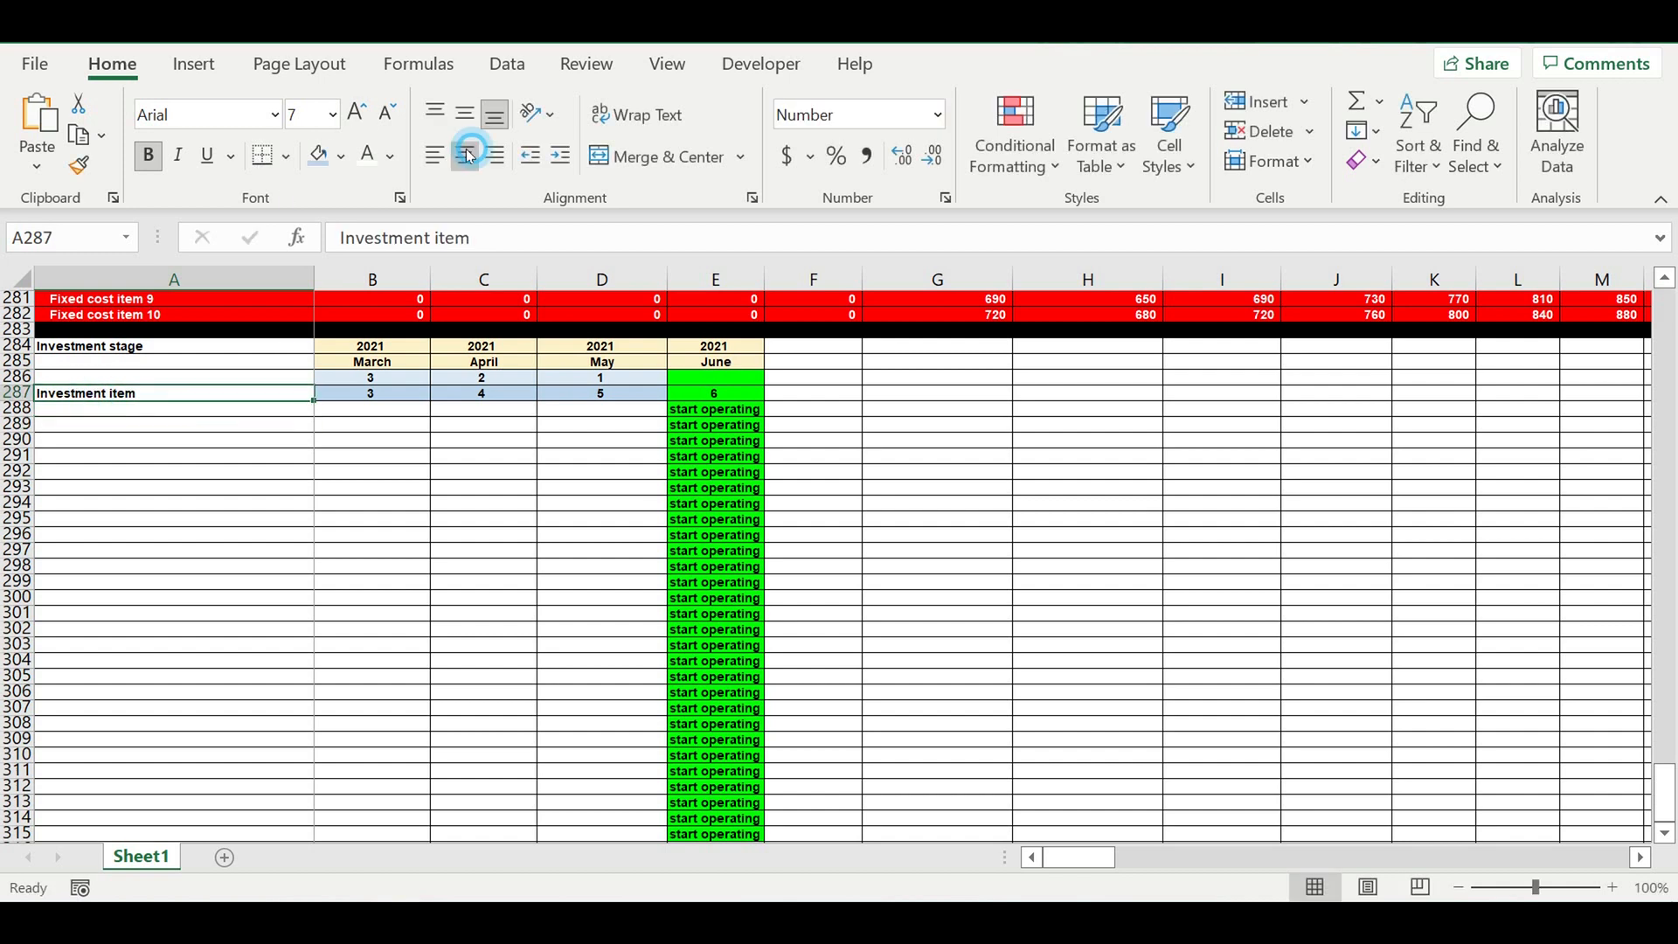
pyautogui.click(317, 154)
pyautogui.click(347, 438)
pyautogui.click(265, 413)
# Fill the Investment stage title cells A284:A286 with dark gold and make their text white.
pyautogui.click(266, 347)
pyautogui.moveTo(267, 348); pyautogui.dragTo(266, 378)
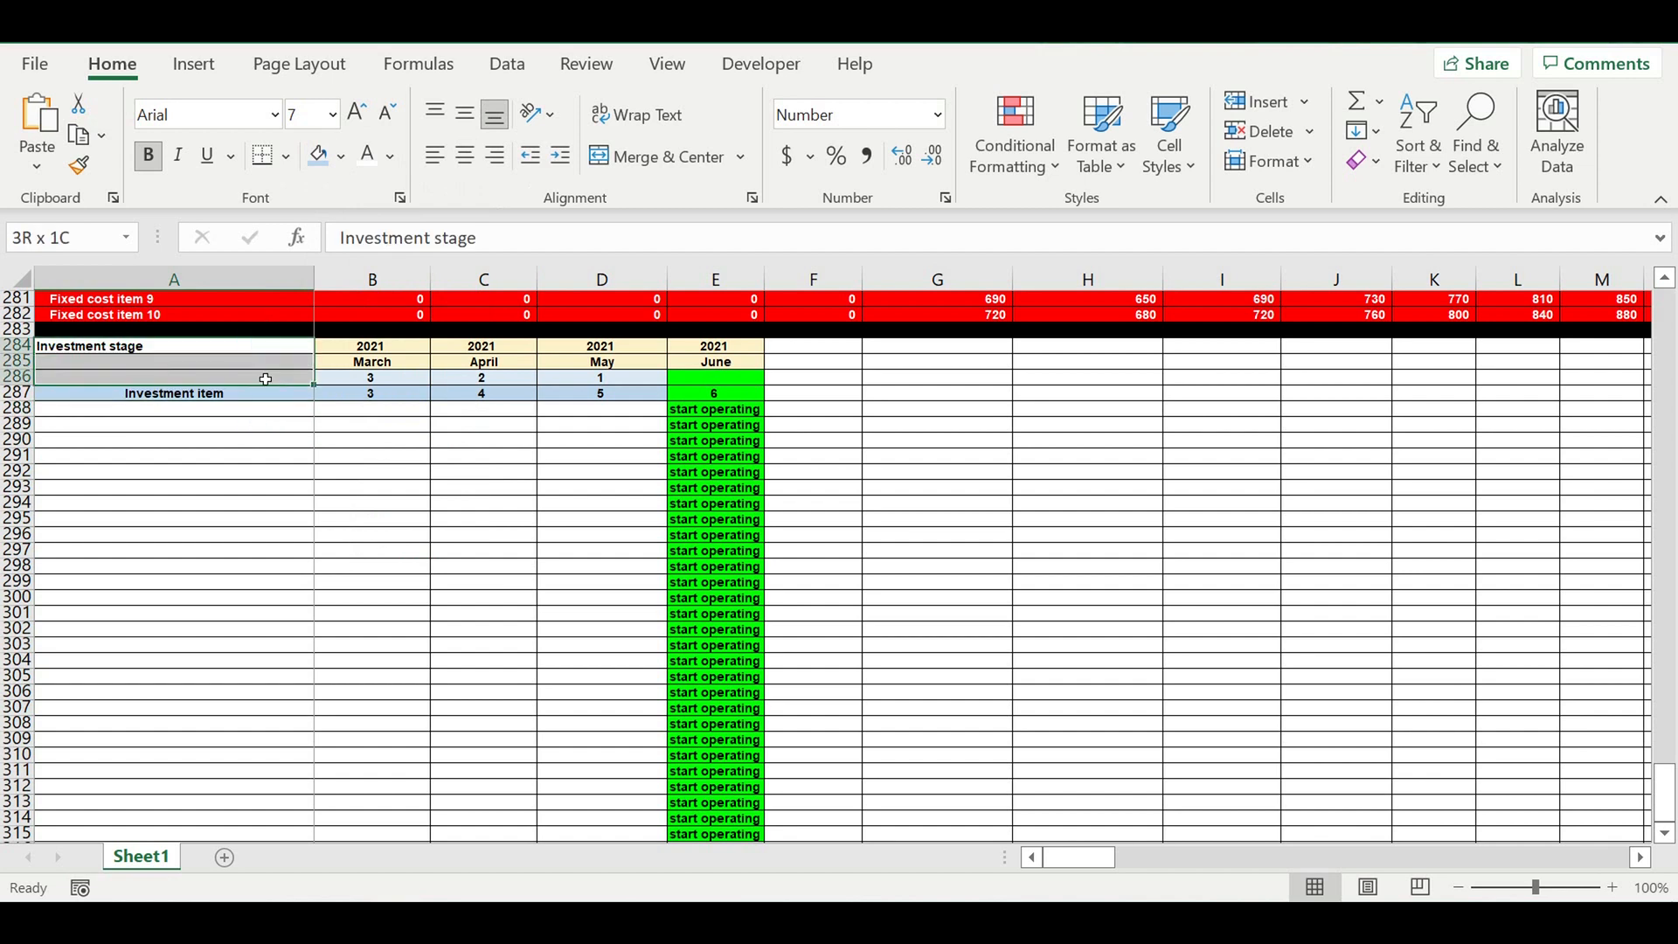
pyautogui.click(346, 157)
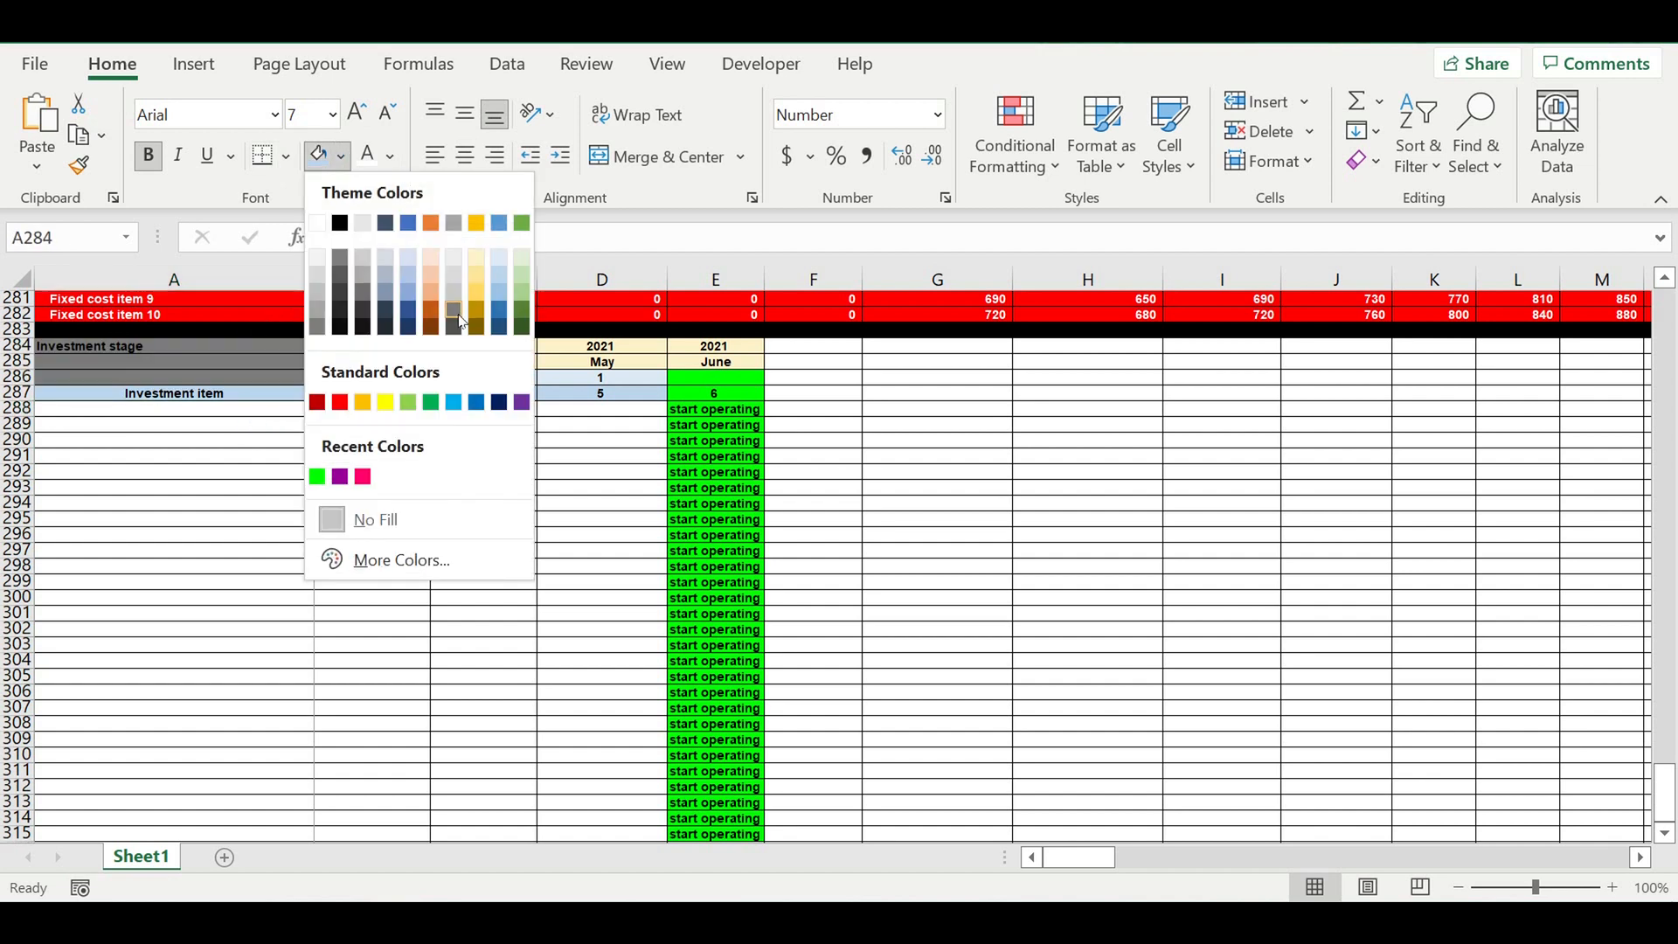
pyautogui.click(478, 330)
pyautogui.click(365, 153)
pyautogui.click(262, 472)
# Enter the label "Investment item 1" in A288 and indent it.
pyautogui.click(283, 417)
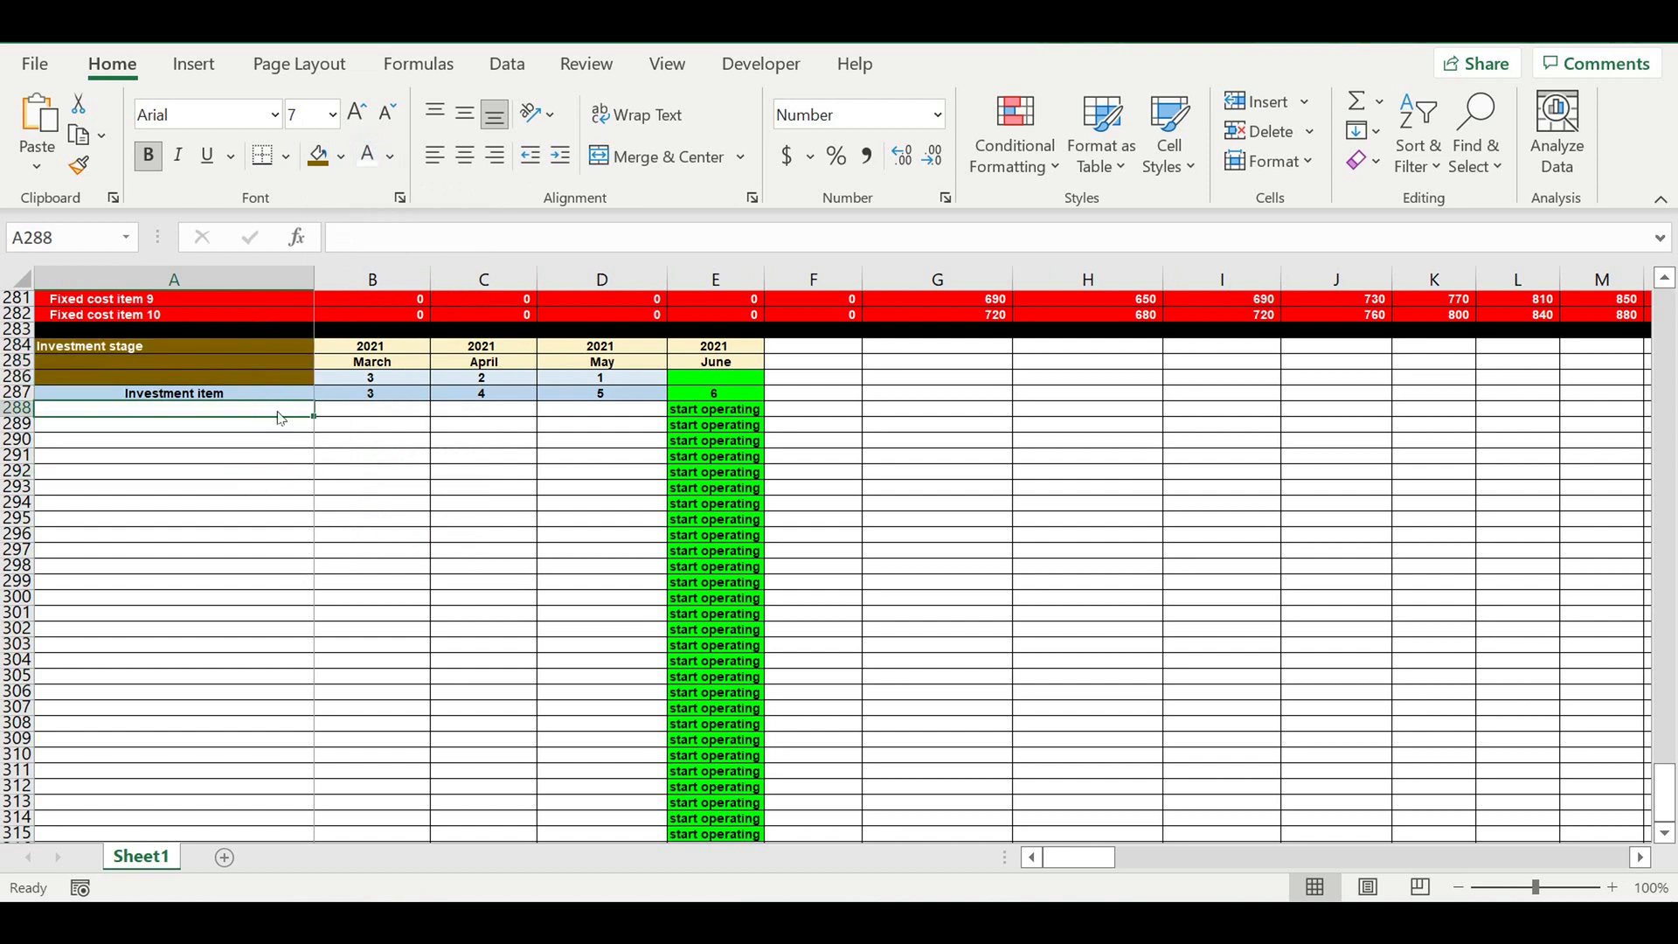
pyautogui.write('Investment item')
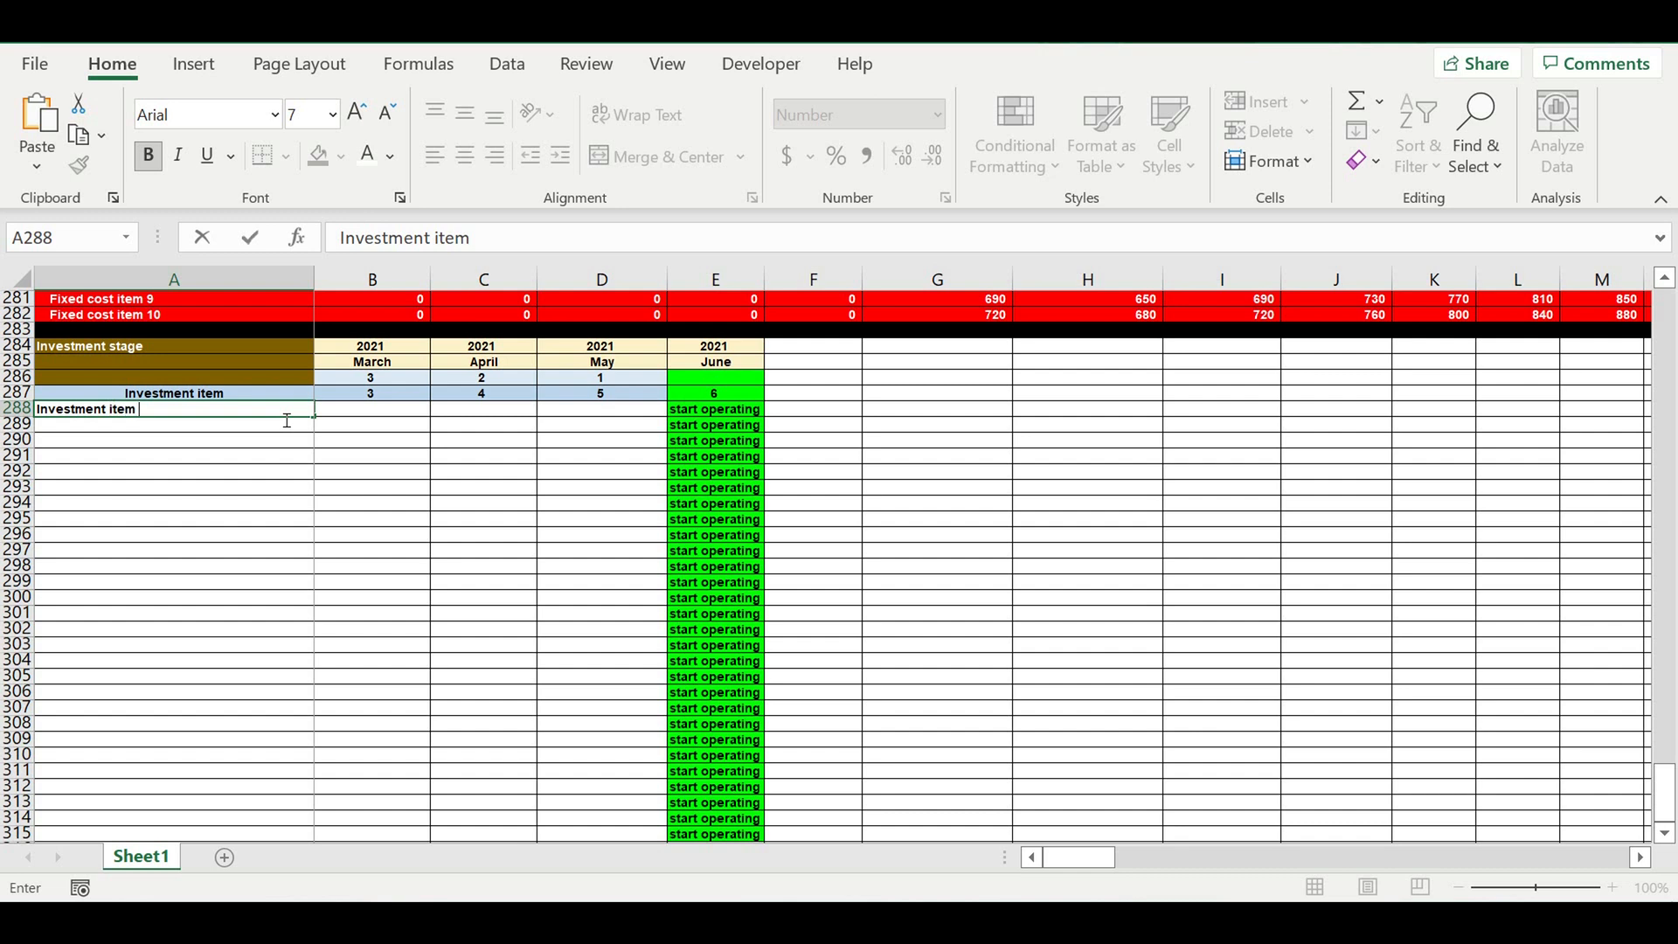
pyautogui.write(' 1')
pyautogui.press('Return')
pyautogui.click(280, 413)
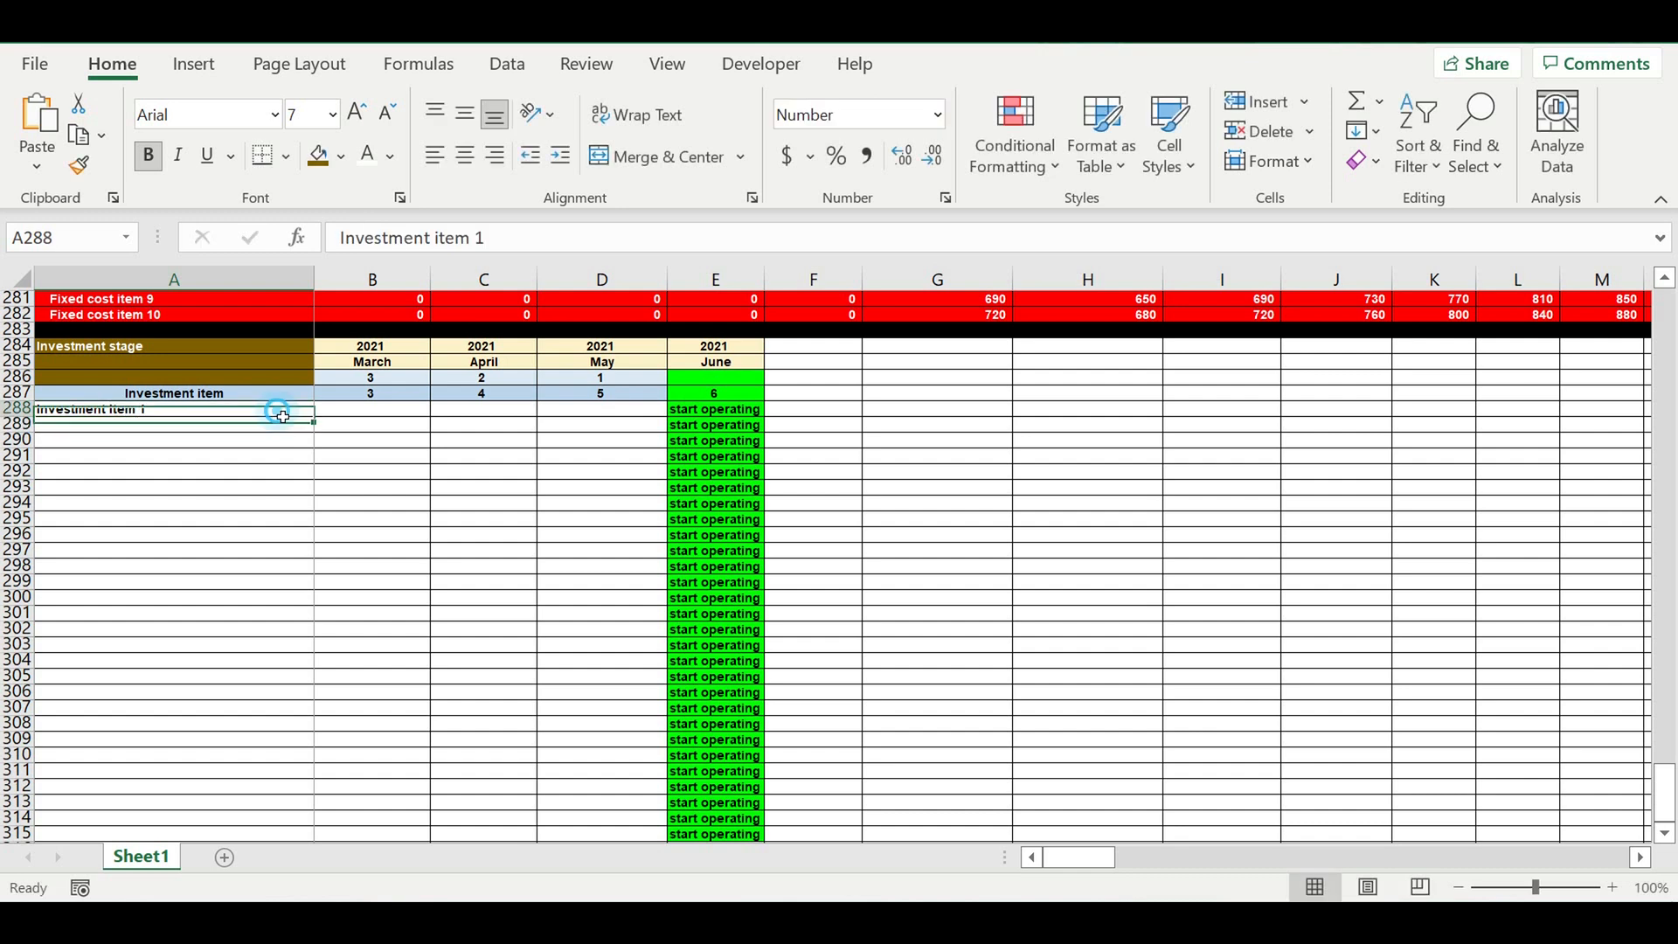
pyautogui.click(553, 166)
# Extend the item labels from A288 to "Investment item 30" in A317 and copy "start operating" down to E317.
pyautogui.scroll(-1, 317, 450)
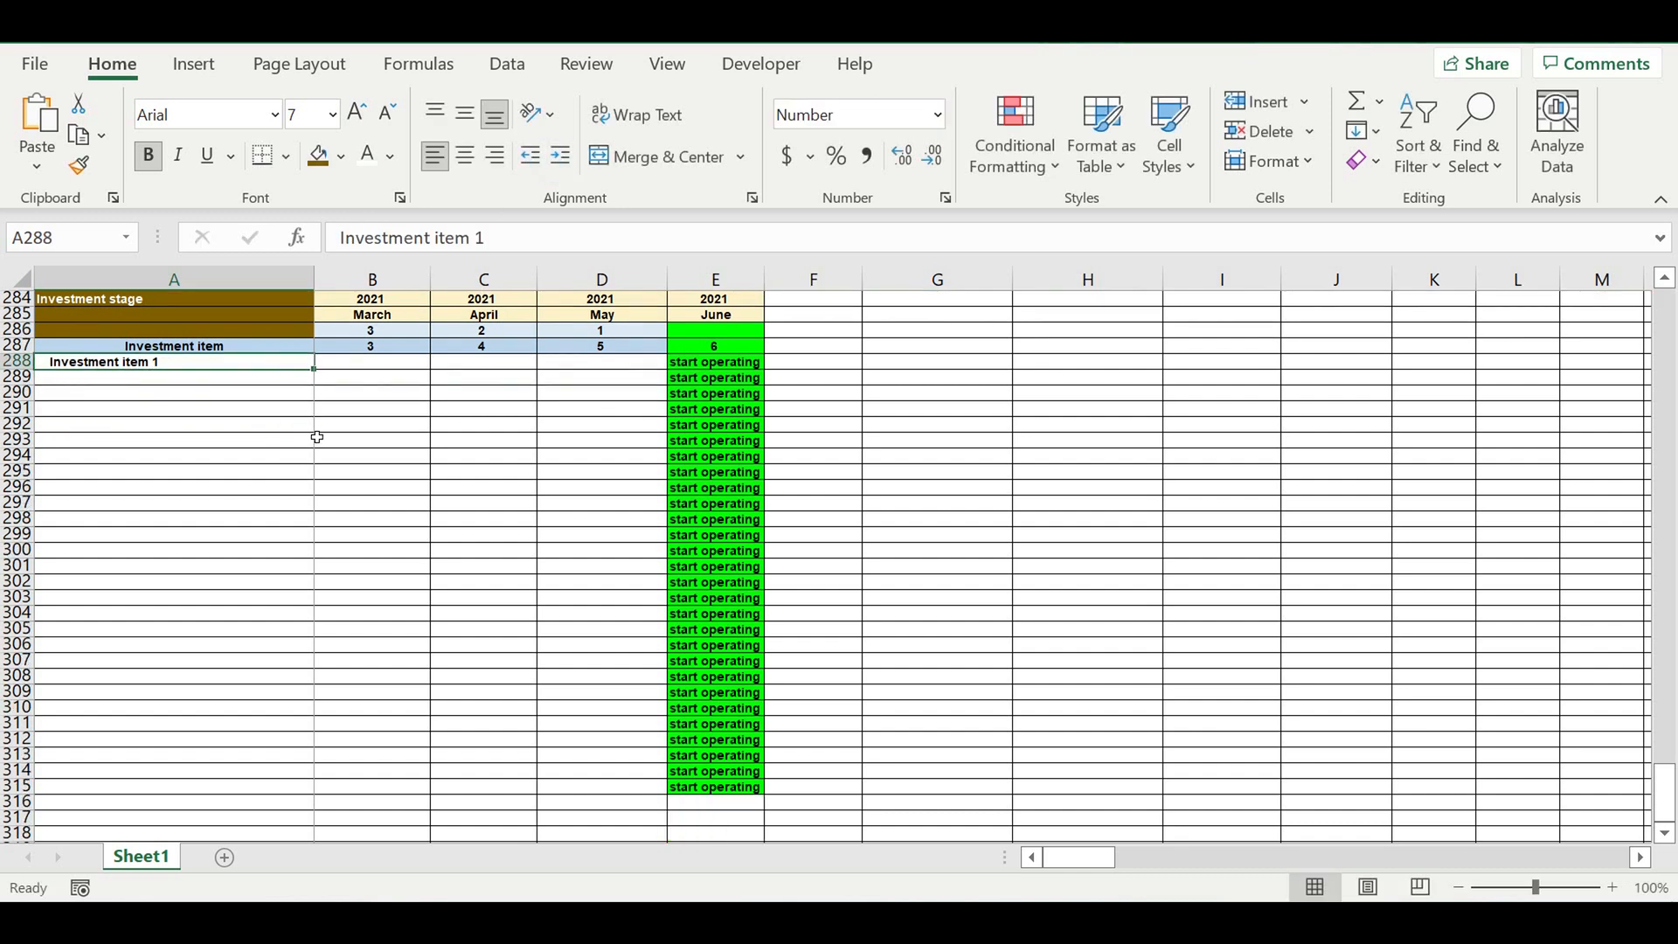
pyautogui.moveTo(317, 375); pyautogui.dragTo(314, 803)
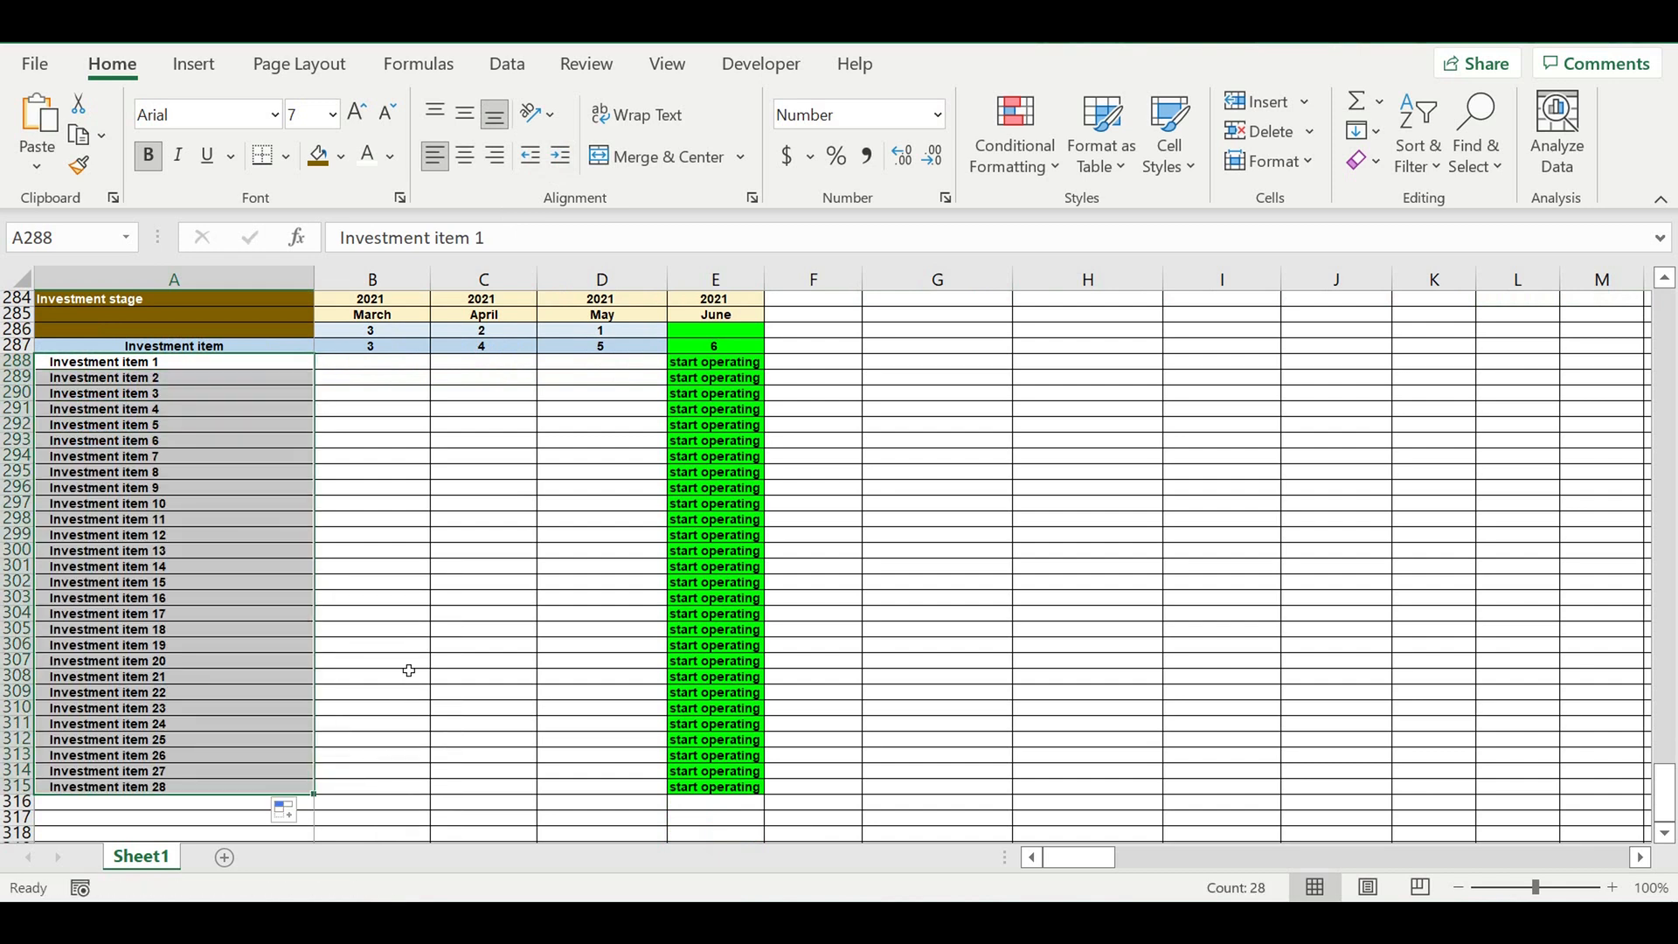
pyautogui.moveTo(315, 795); pyautogui.dragTo(326, 827)
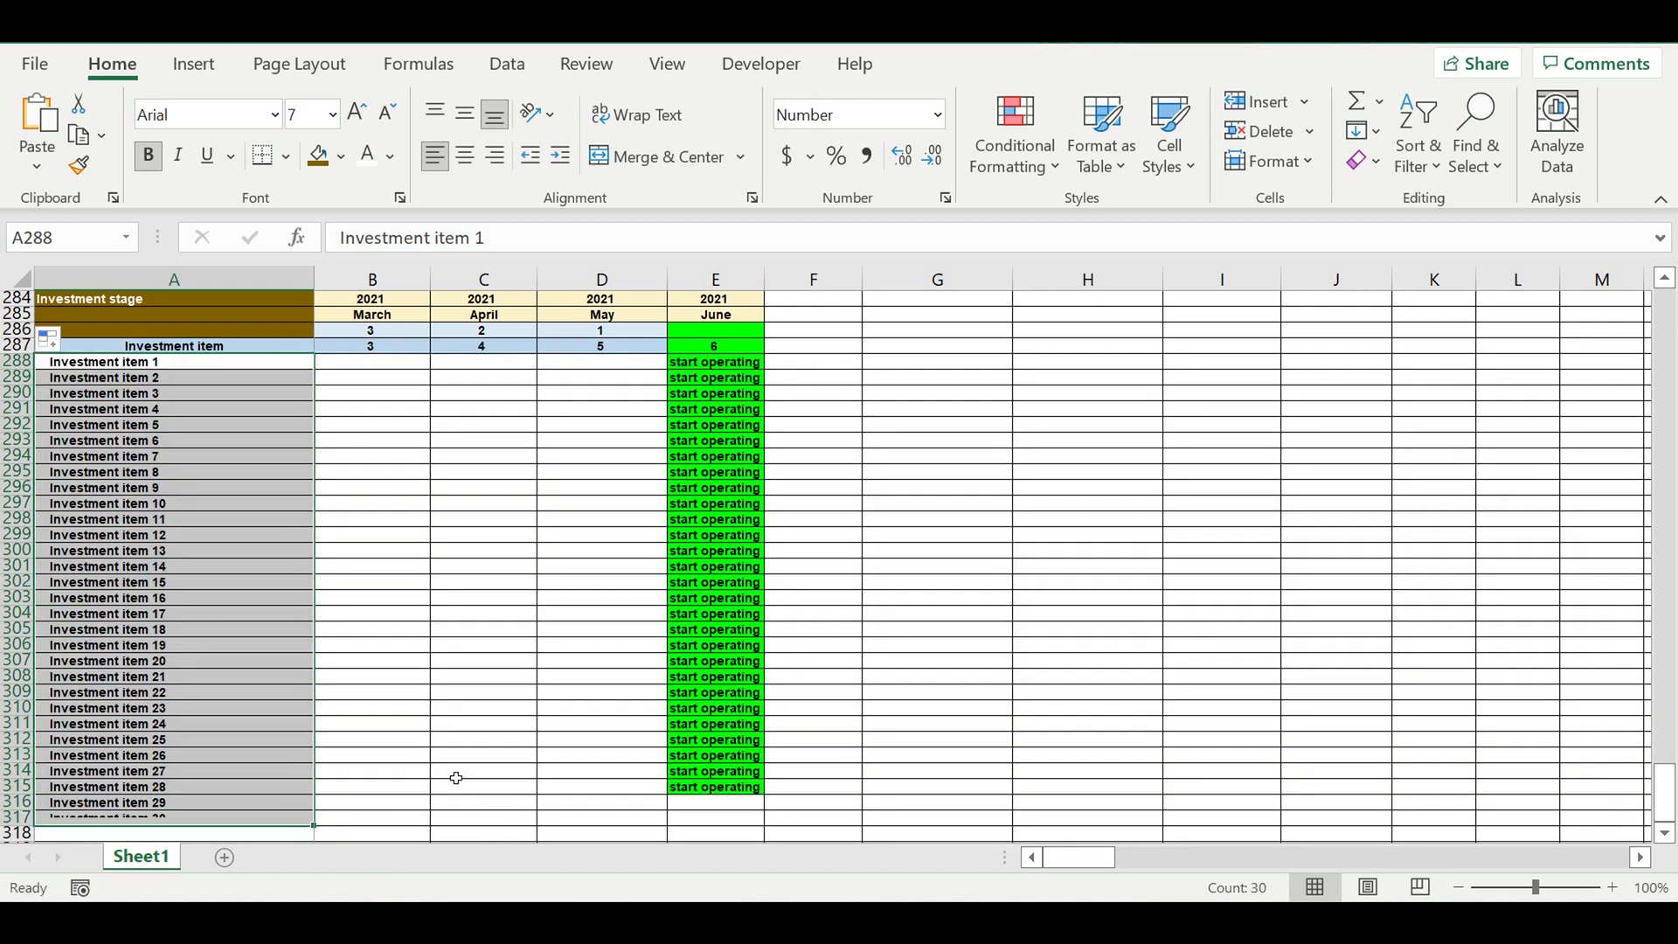
pyautogui.click(730, 794)
pyautogui.moveTo(769, 802); pyautogui.dragTo(768, 828)
# Fill row 318 with black as a separator below the investment items.
pyautogui.scroll(-3, 359, 637)
pyautogui.click(20, 692)
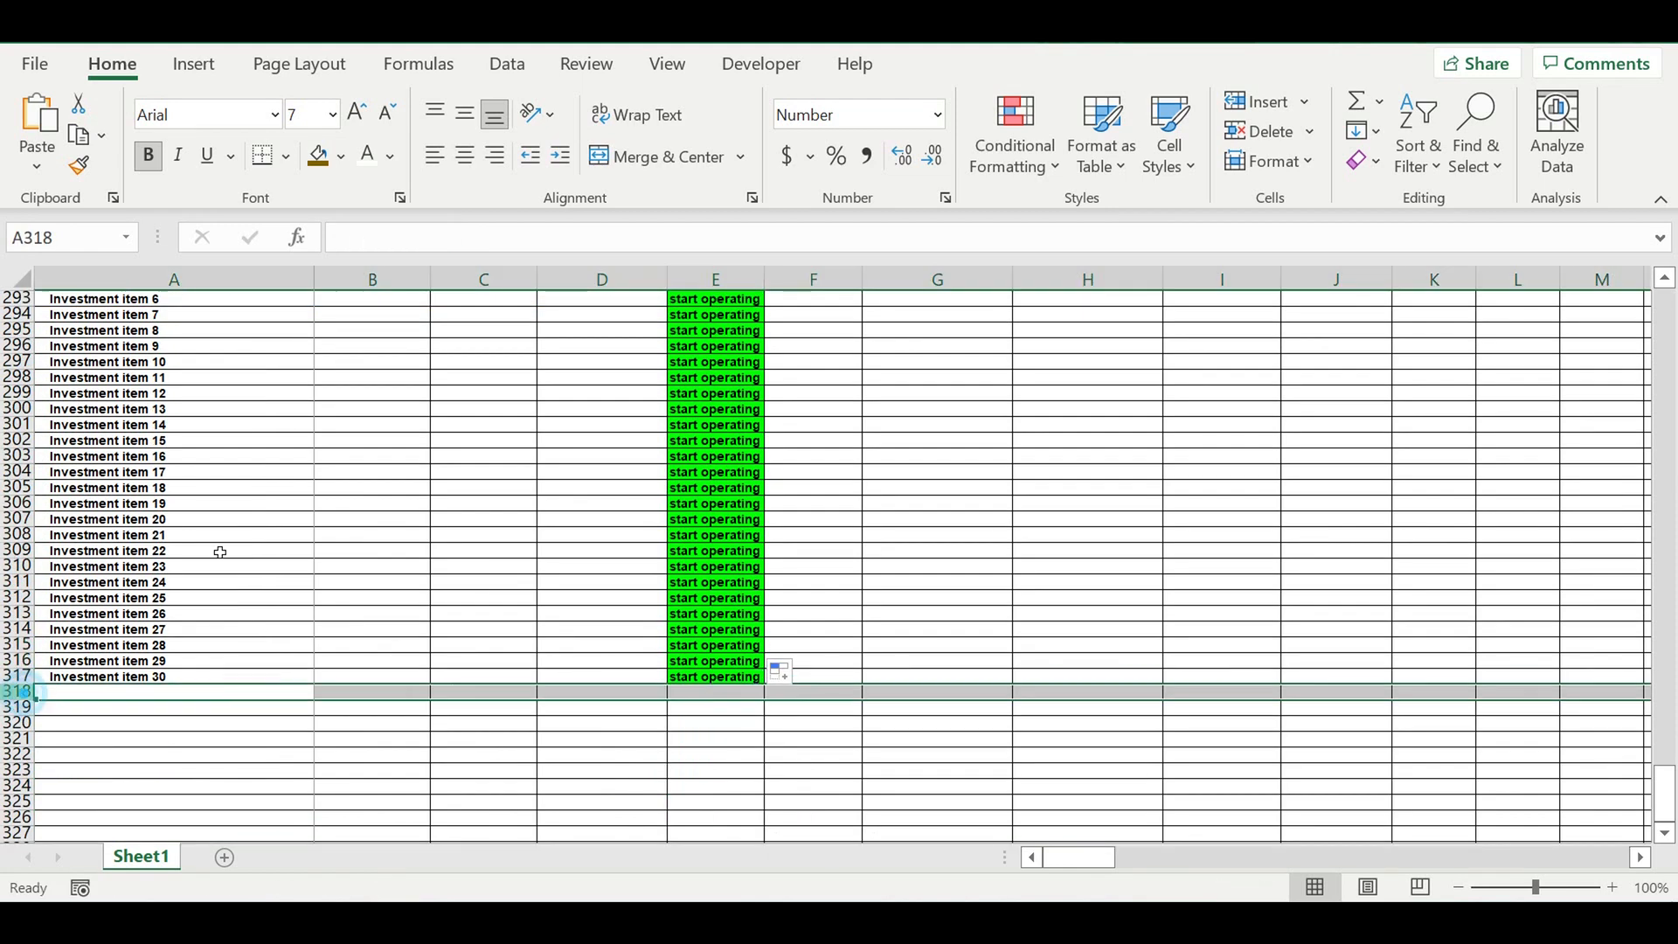
pyautogui.click(341, 156)
pyautogui.click(341, 223)
pyautogui.click(348, 511)
# Enter 3000 for Investment item 1 in B288 and copy it across to D288.
pyautogui.scroll(2, 376, 489)
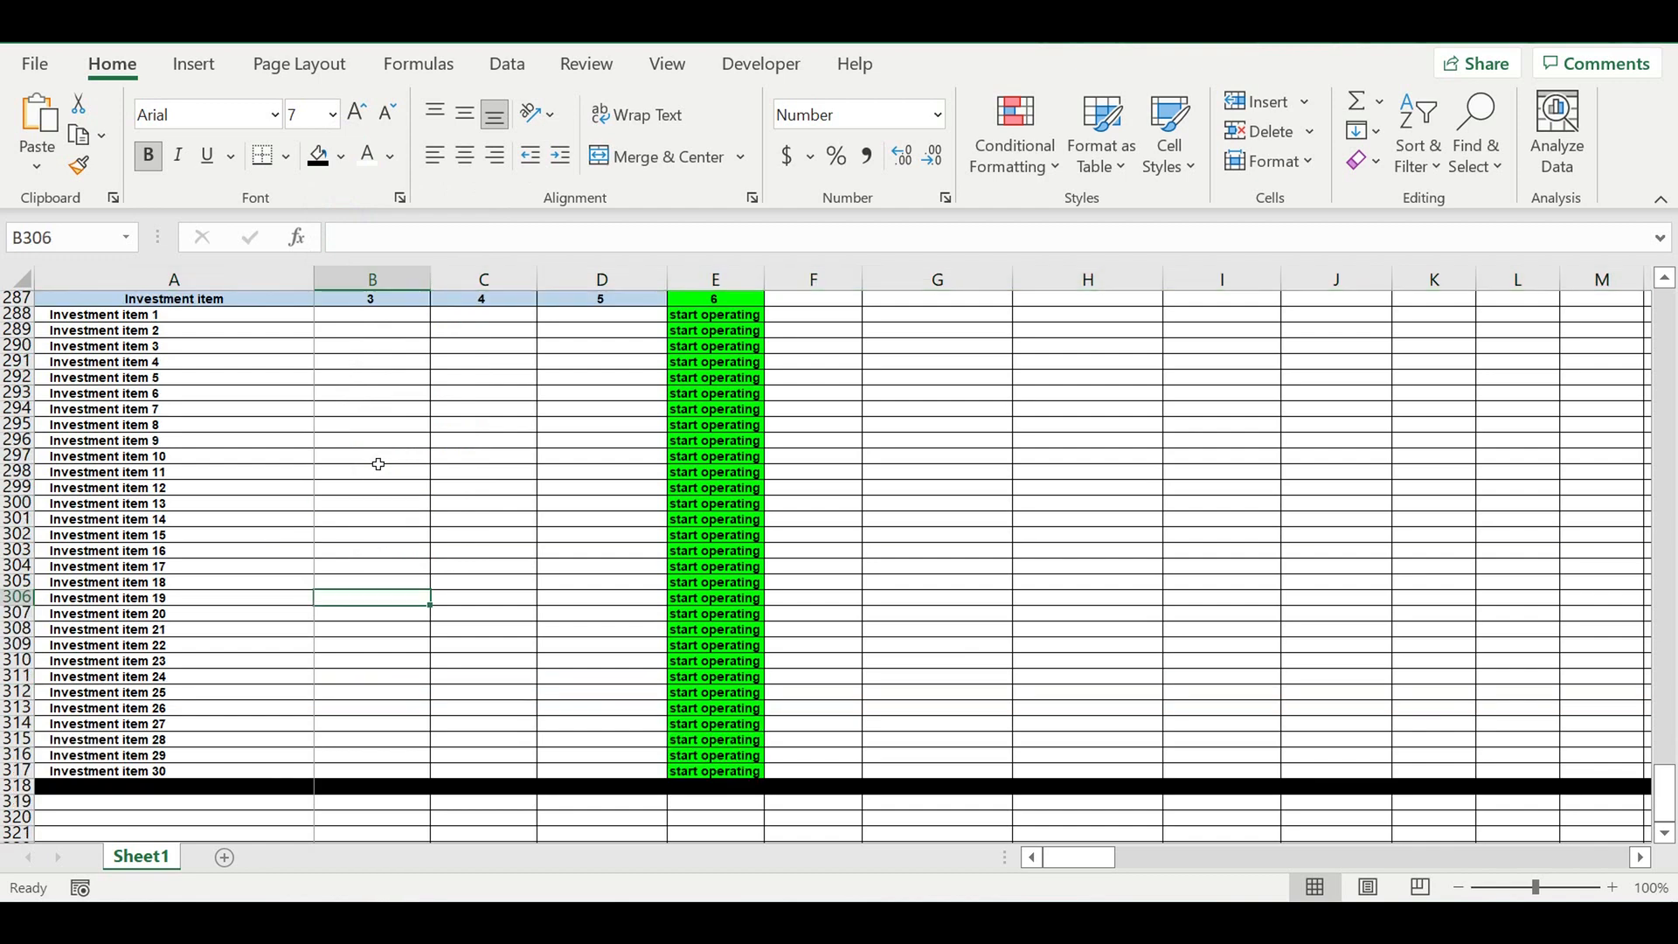
pyautogui.scroll(2, 431, 391)
pyautogui.click(387, 414)
pyautogui.write('3000')
pyautogui.press('Return')
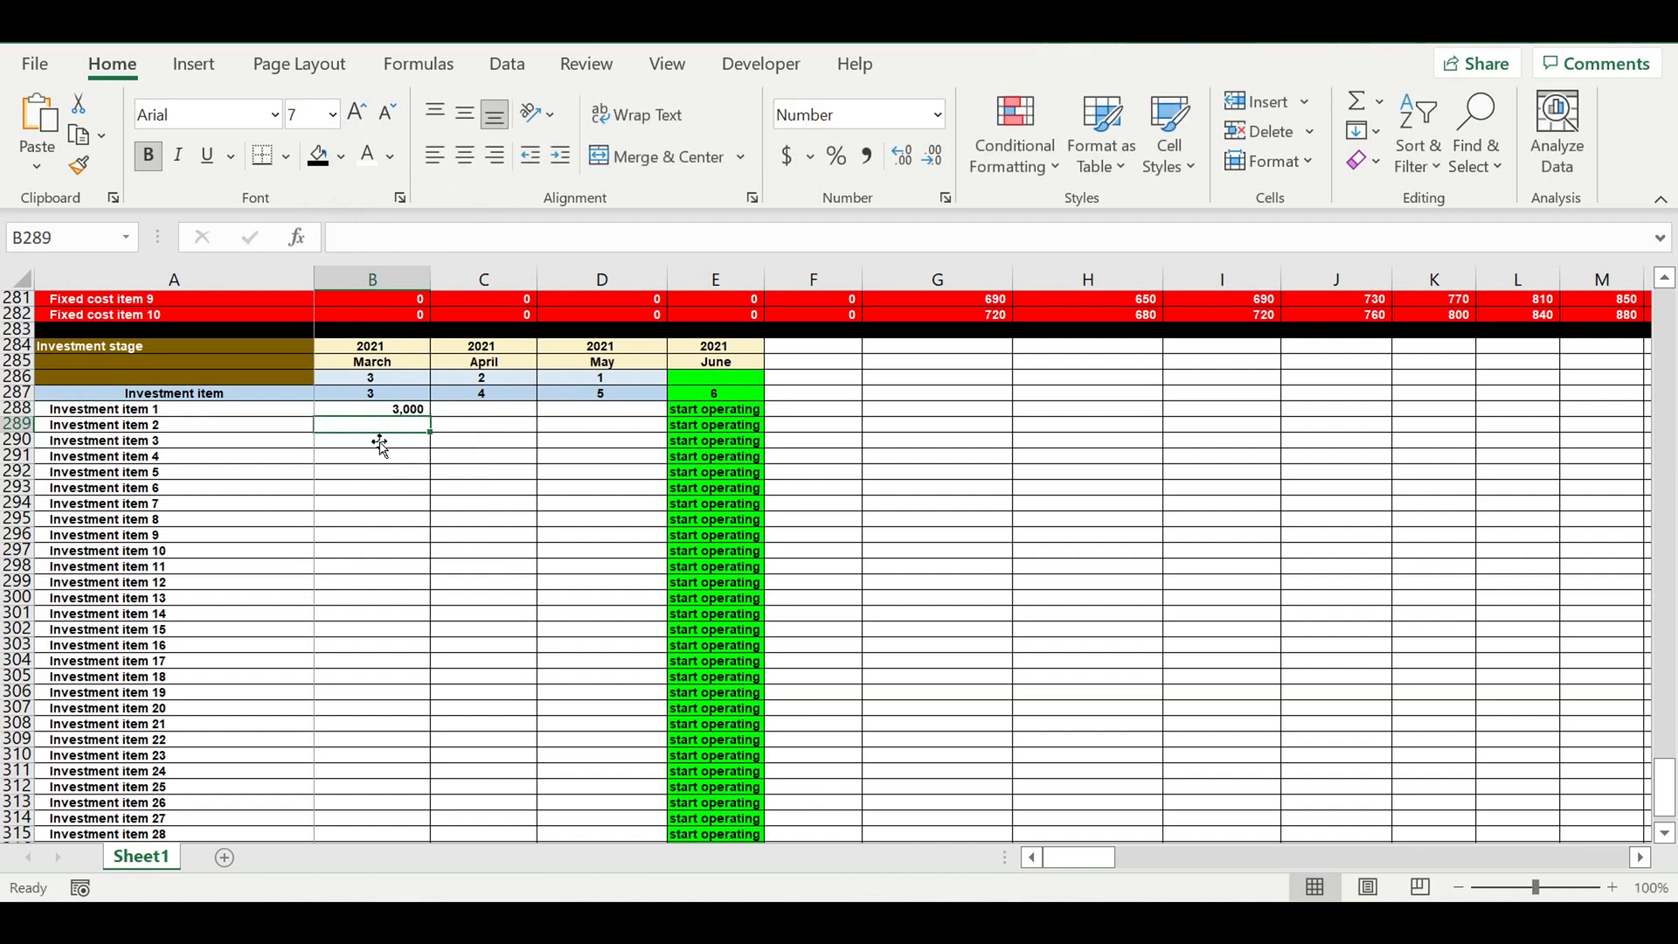
pyautogui.click(389, 410)
pyautogui.moveTo(610, 366); pyautogui.dragTo(370, 348)
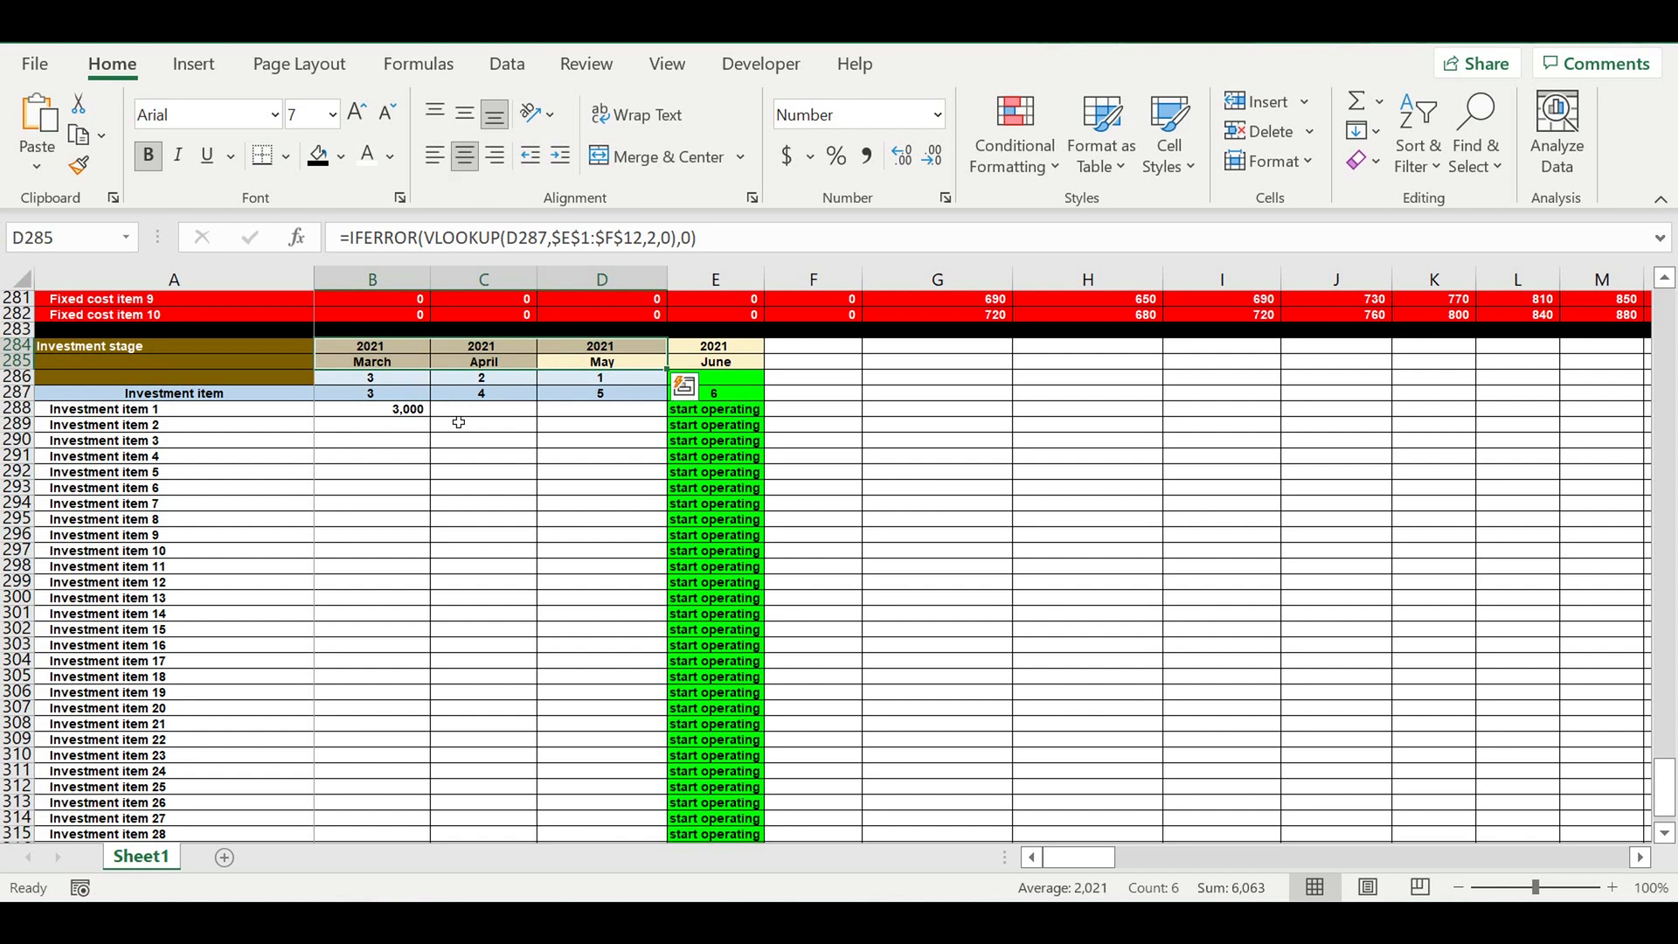
pyautogui.click(411, 411)
pyautogui.moveTo(430, 417); pyautogui.dragTo(638, 434)
# Copy the amounts in B288:D288 down to row 317 for all 30 investment items.
pyautogui.moveTo(112, 414); pyautogui.dragTo(174, 661)
pyautogui.click(386, 410)
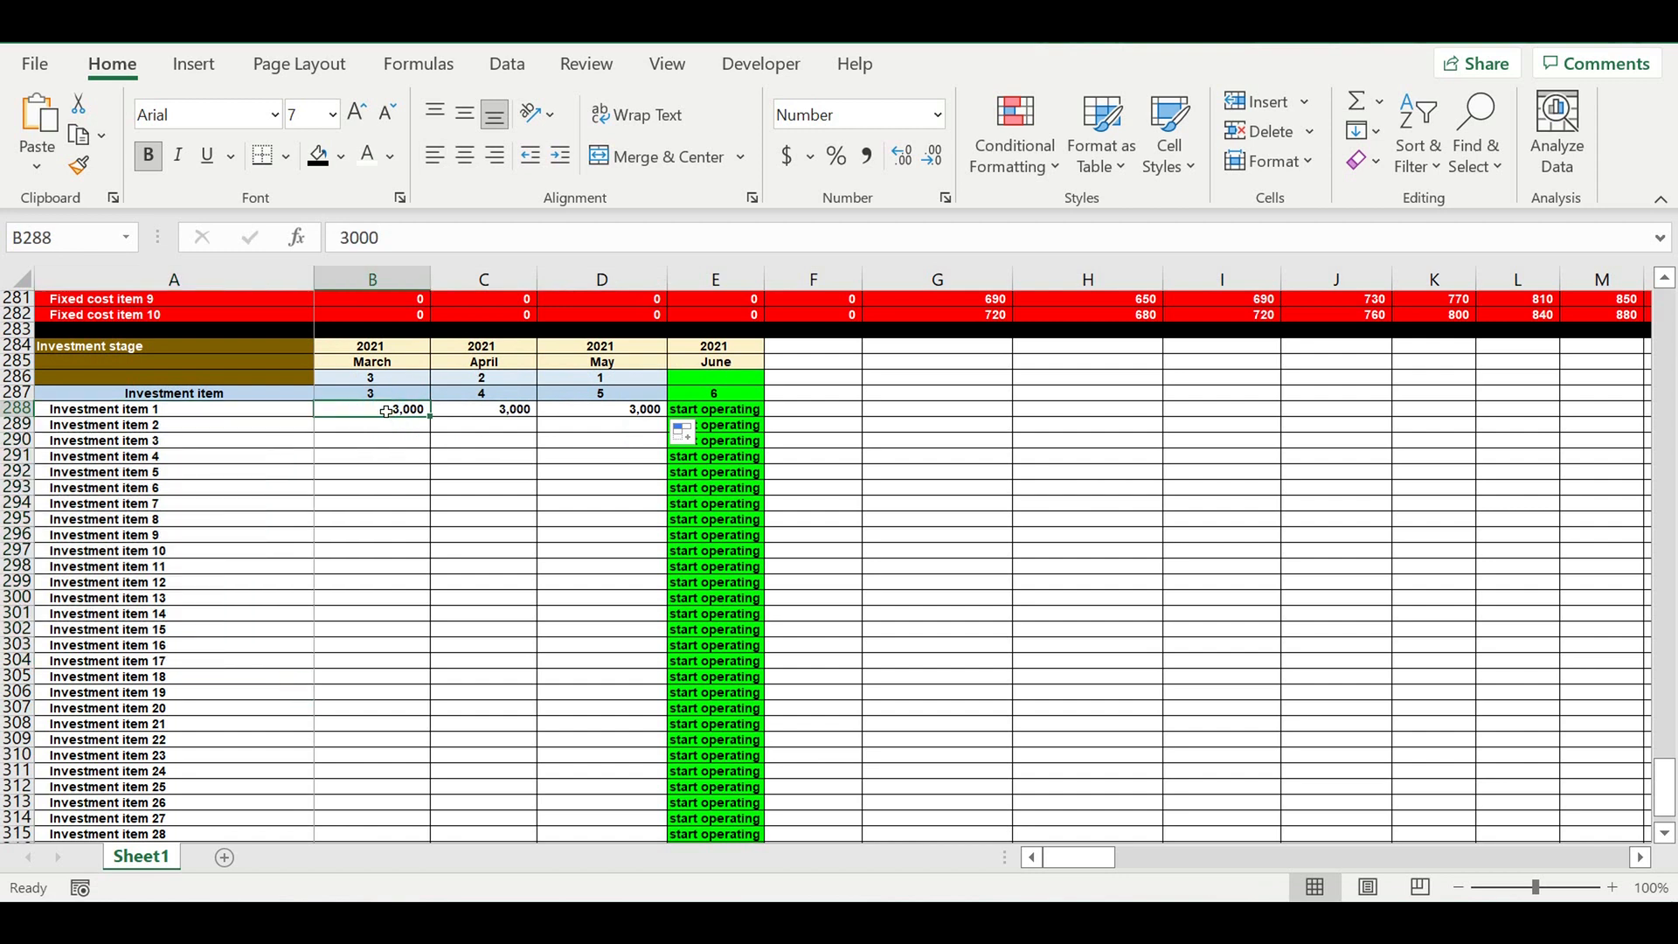
pyautogui.moveTo(381, 351); pyautogui.dragTo(612, 366)
pyautogui.moveTo(389, 411); pyautogui.dragTo(616, 826)
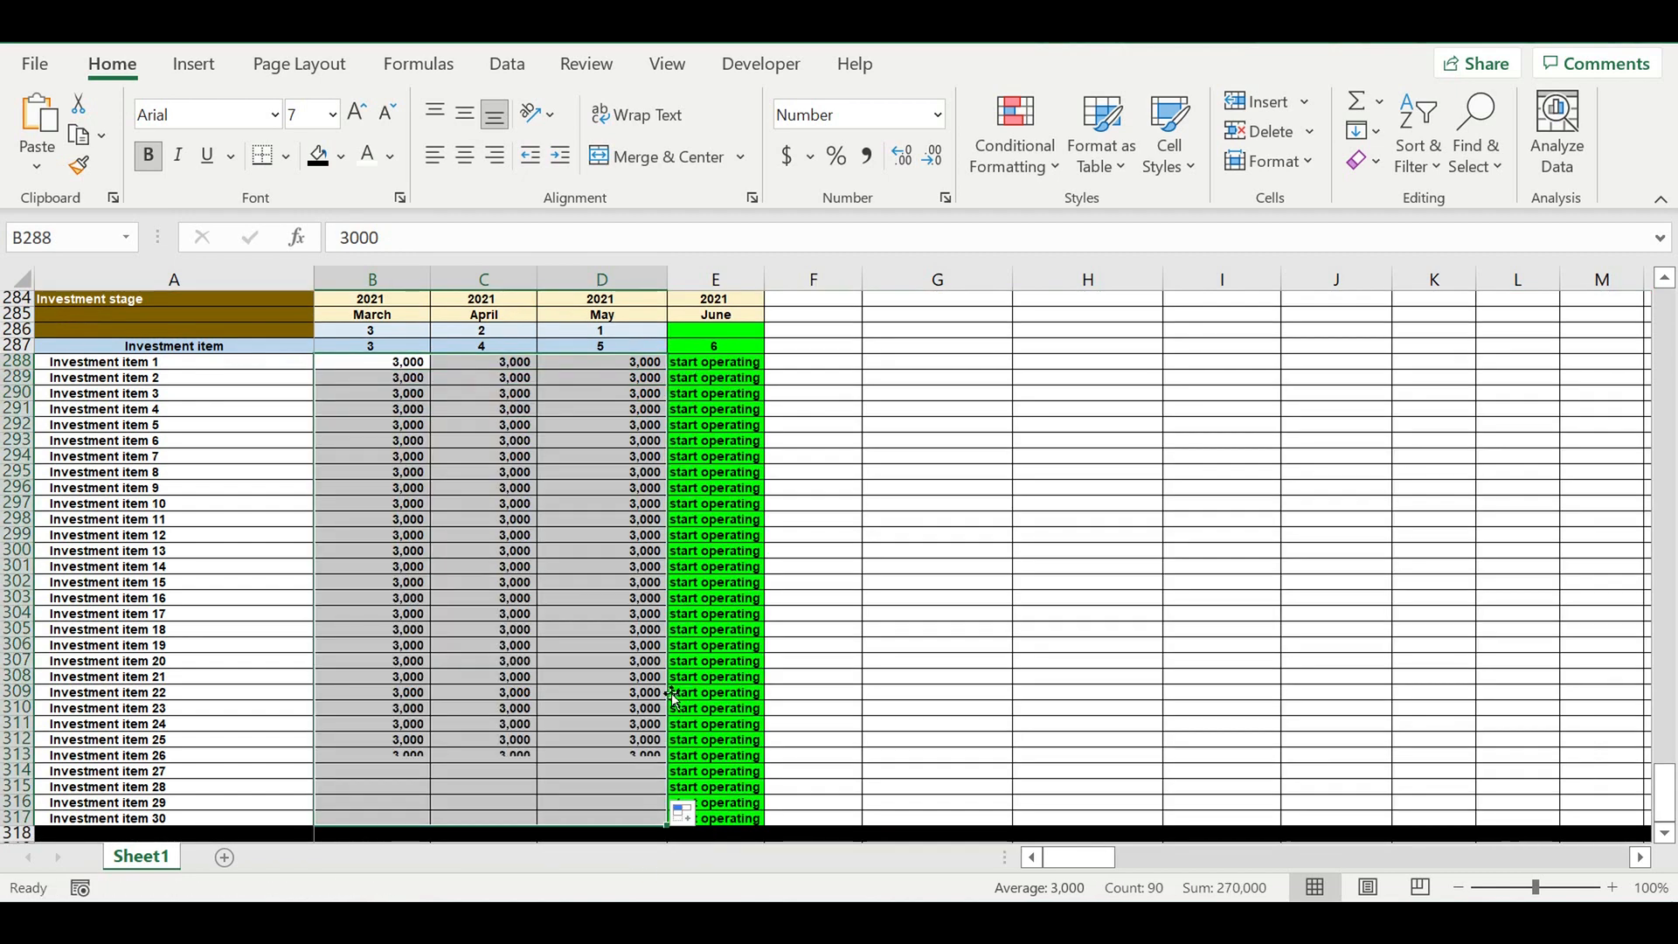
# Format the investment item labels and amounts in A288:D317 with white text and a bright light blue fill.
pyautogui.click(377, 409)
pyautogui.moveTo(271, 365); pyautogui.dragTo(589, 824)
pyautogui.click(368, 155)
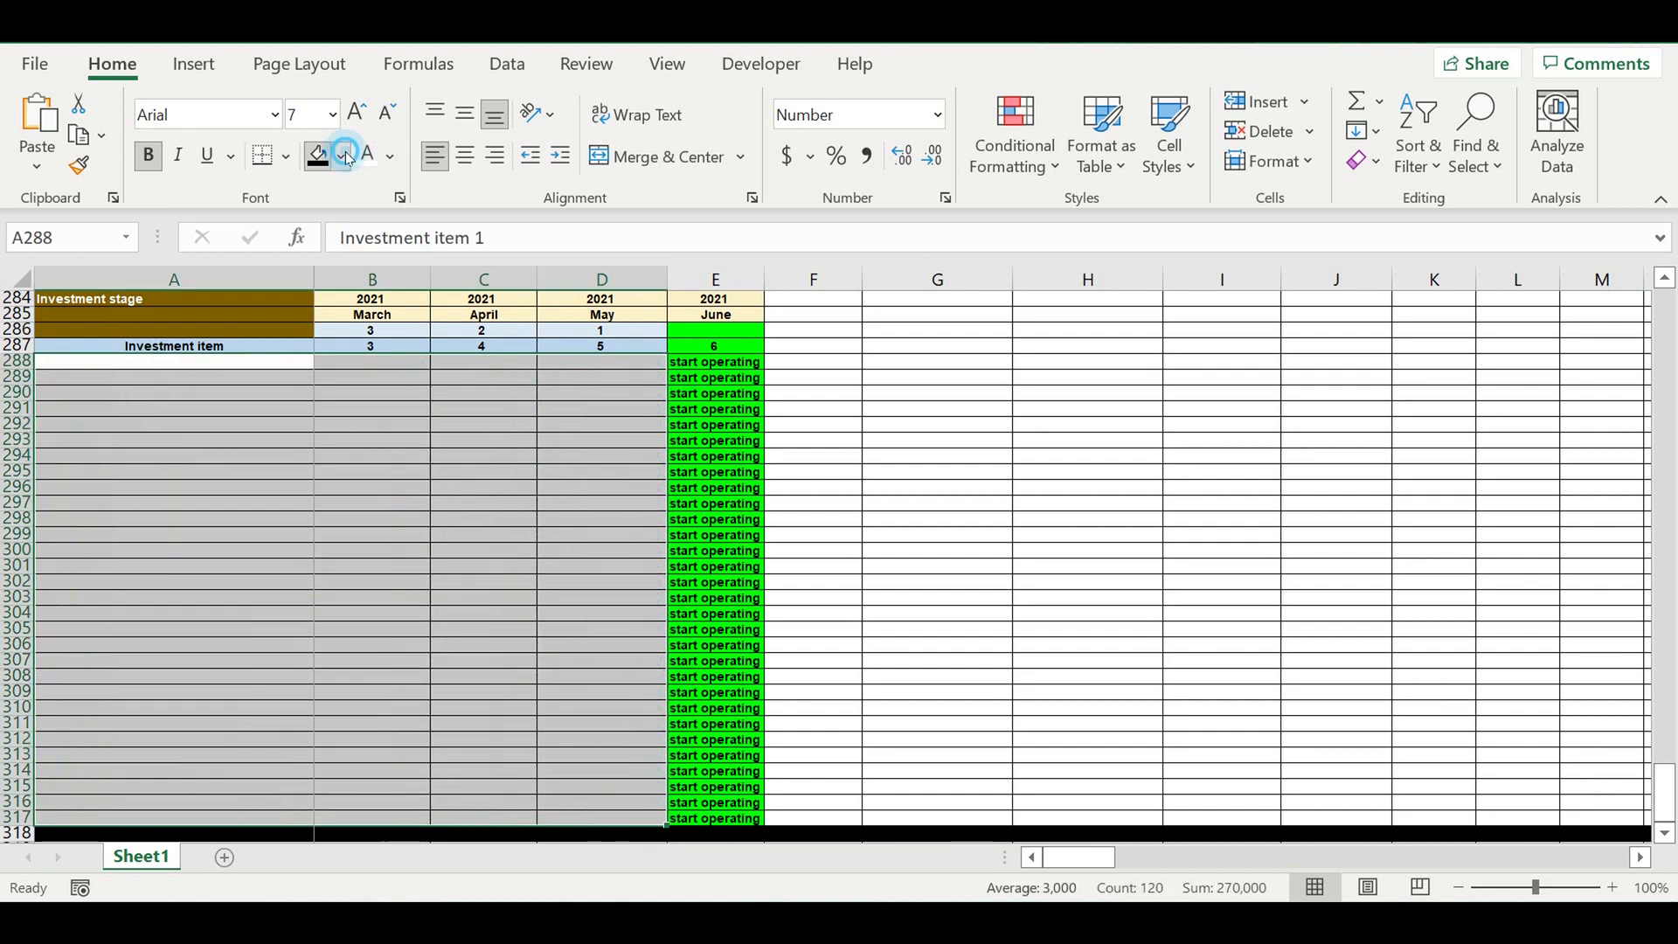
pyautogui.click(341, 157)
pyautogui.click(476, 402)
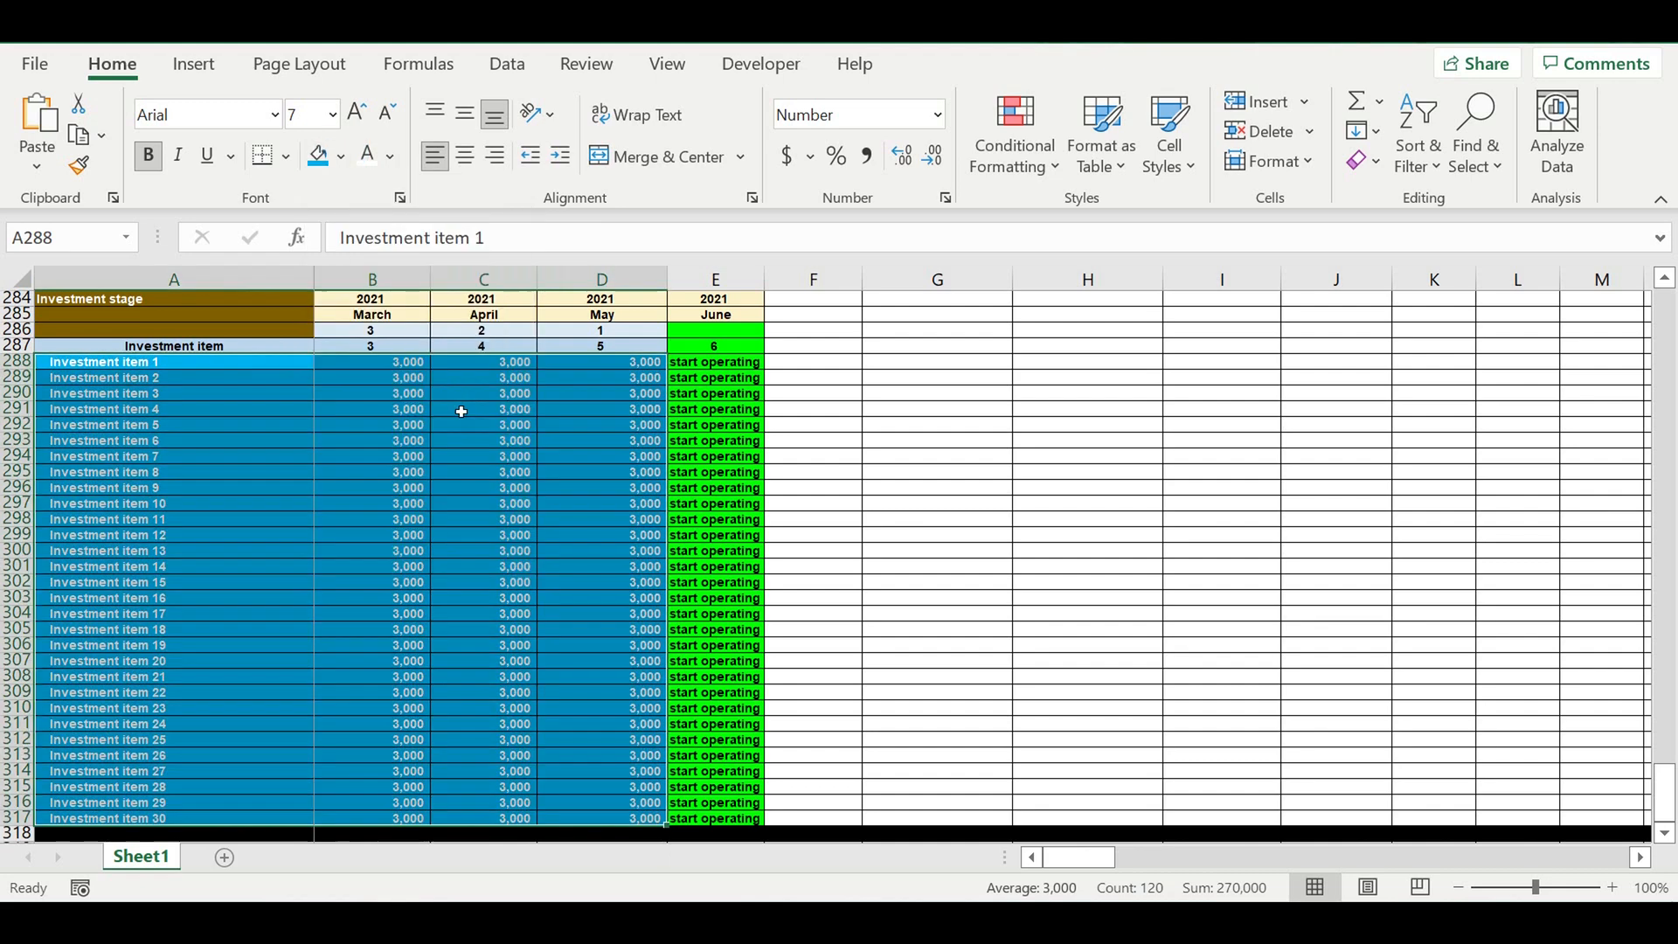
pyautogui.click(277, 527)
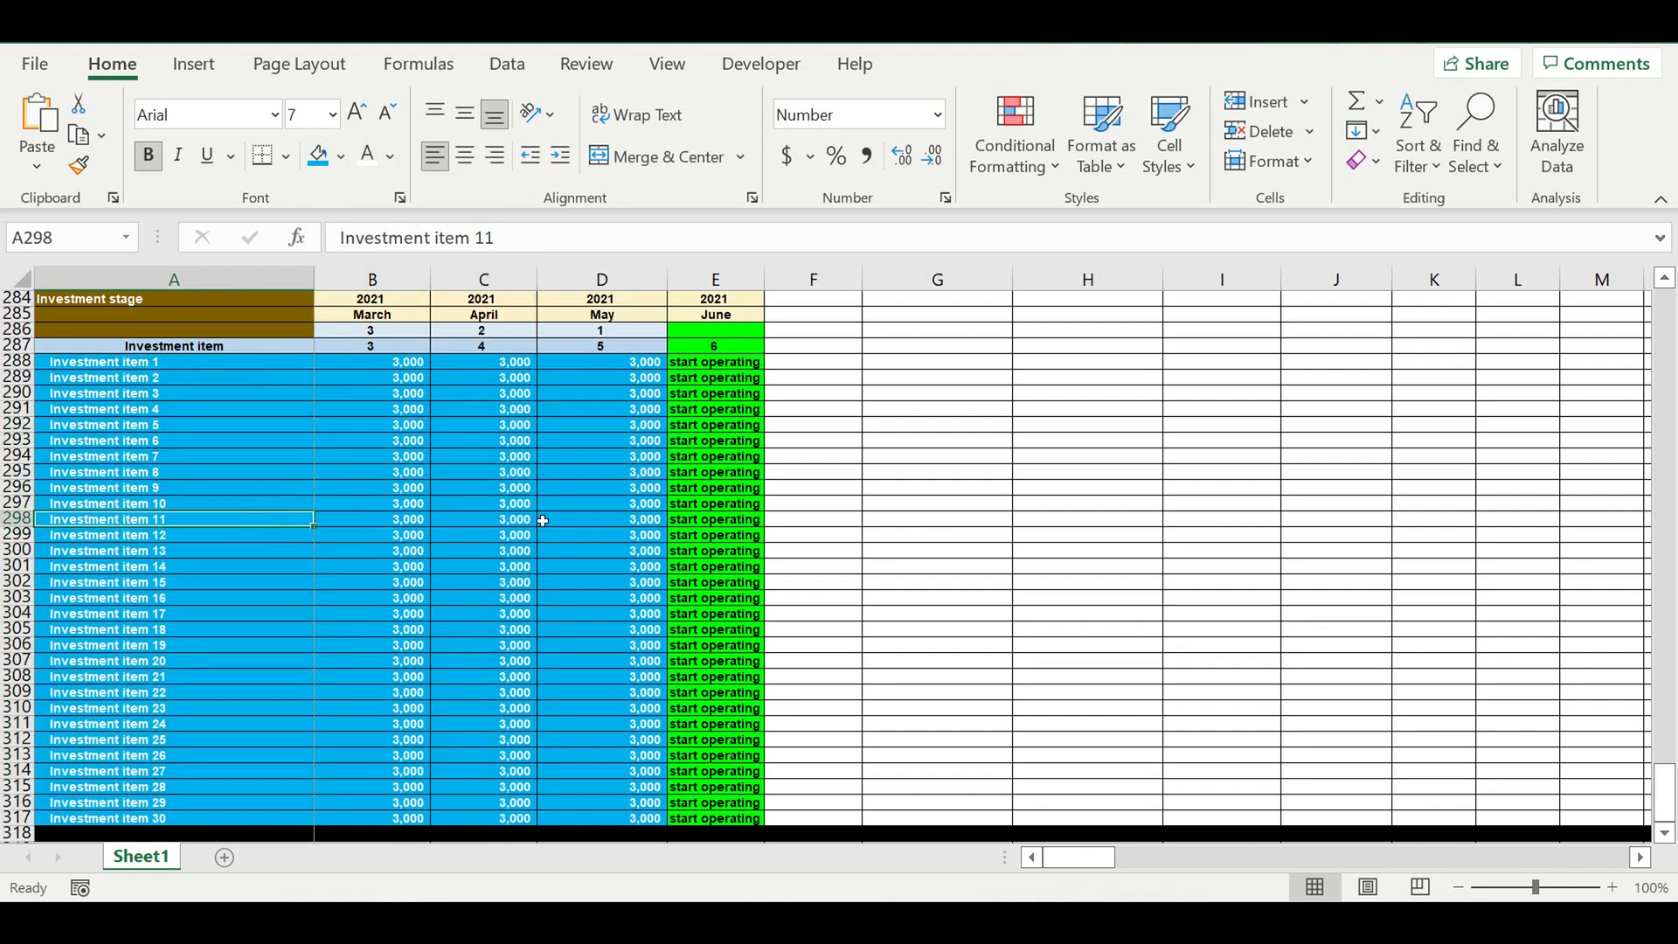
pyautogui.click(409, 538)
pyautogui.click(521, 507)
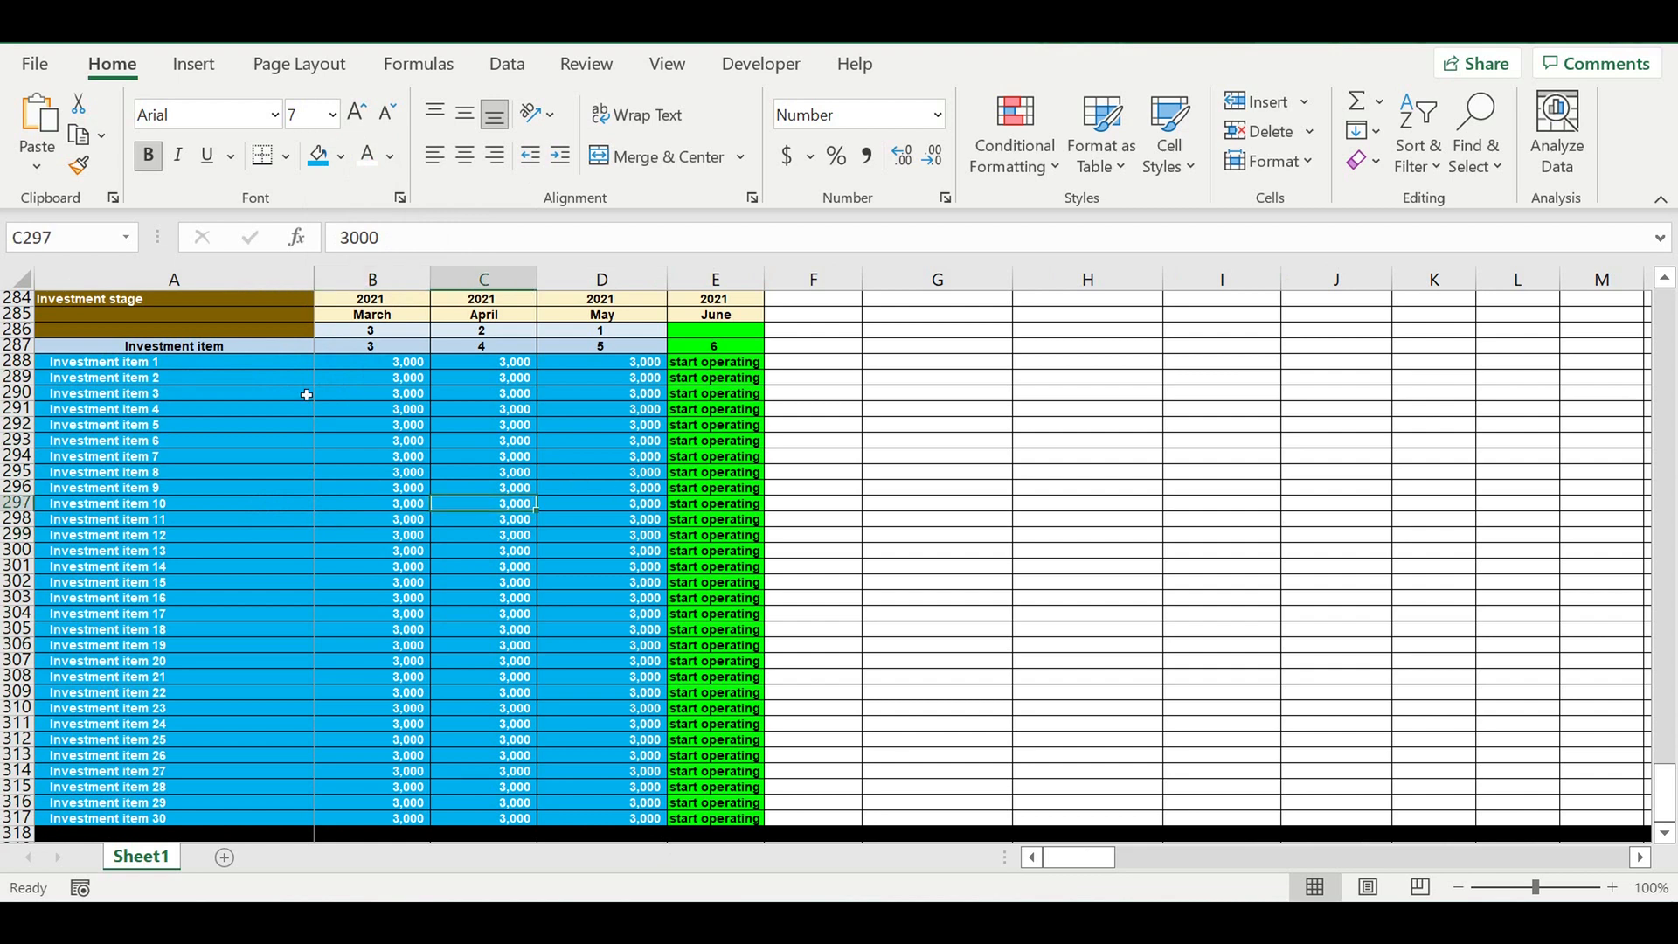
pyautogui.moveTo(284, 366); pyautogui.dragTo(606, 830)
# Copy the header rows 271:272 of the red Fixed costs calc table and paste them at A319 below the separator.
pyautogui.scroll(11, 889, 551)
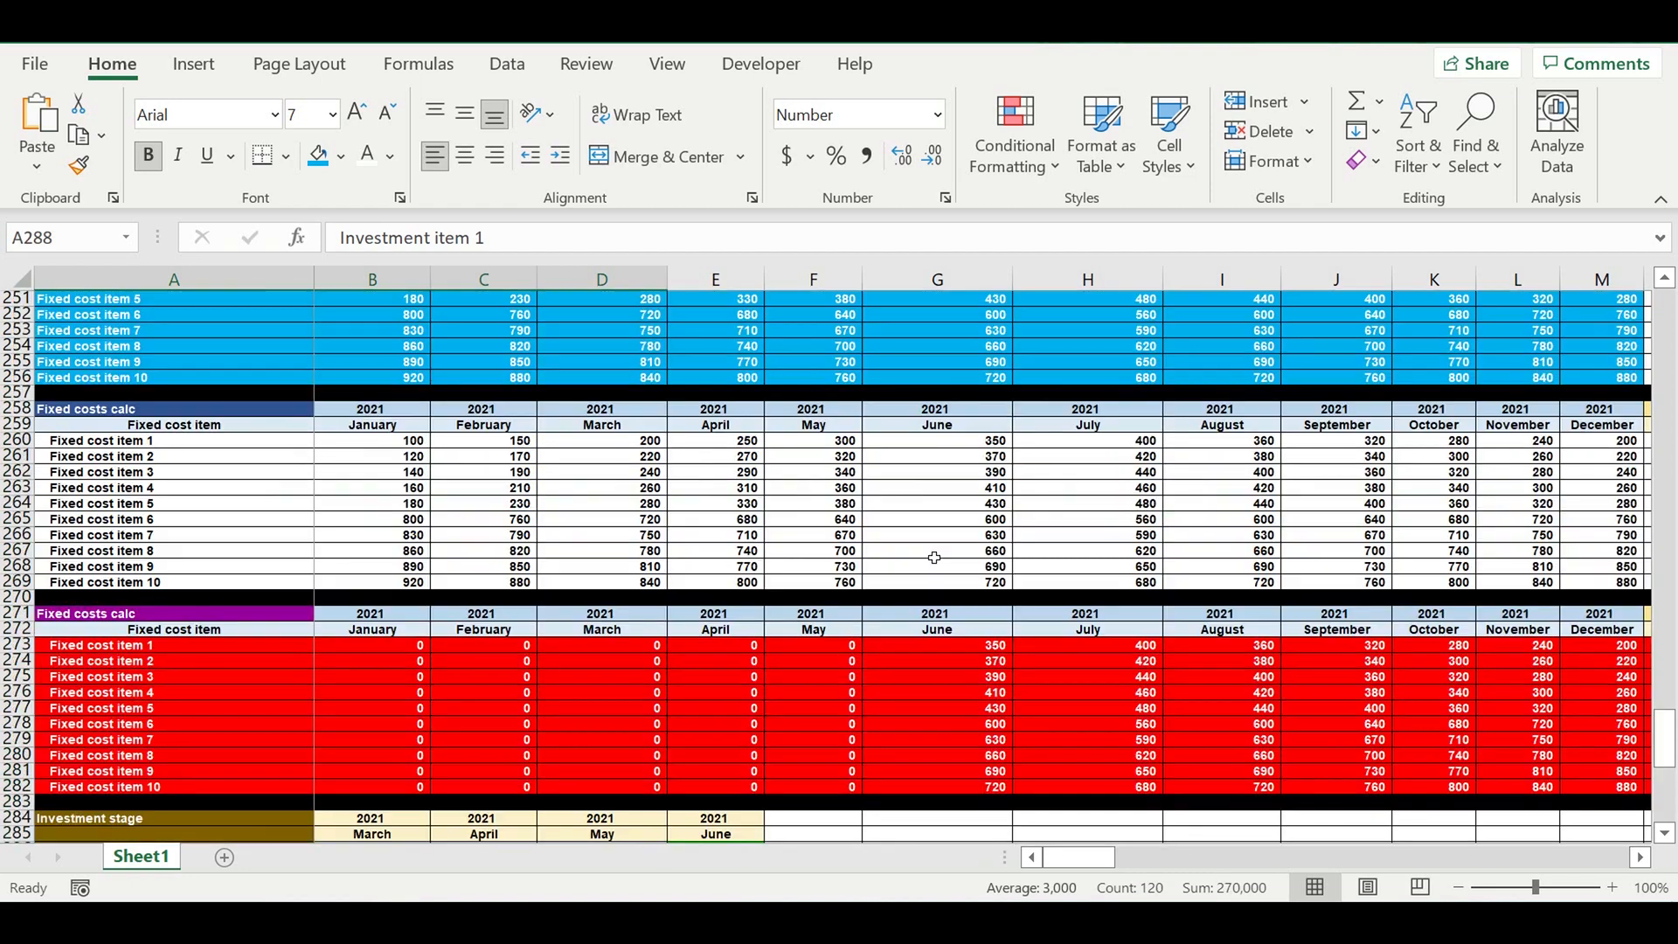
pyautogui.moveTo(821, 653); pyautogui.dragTo(387, 801)
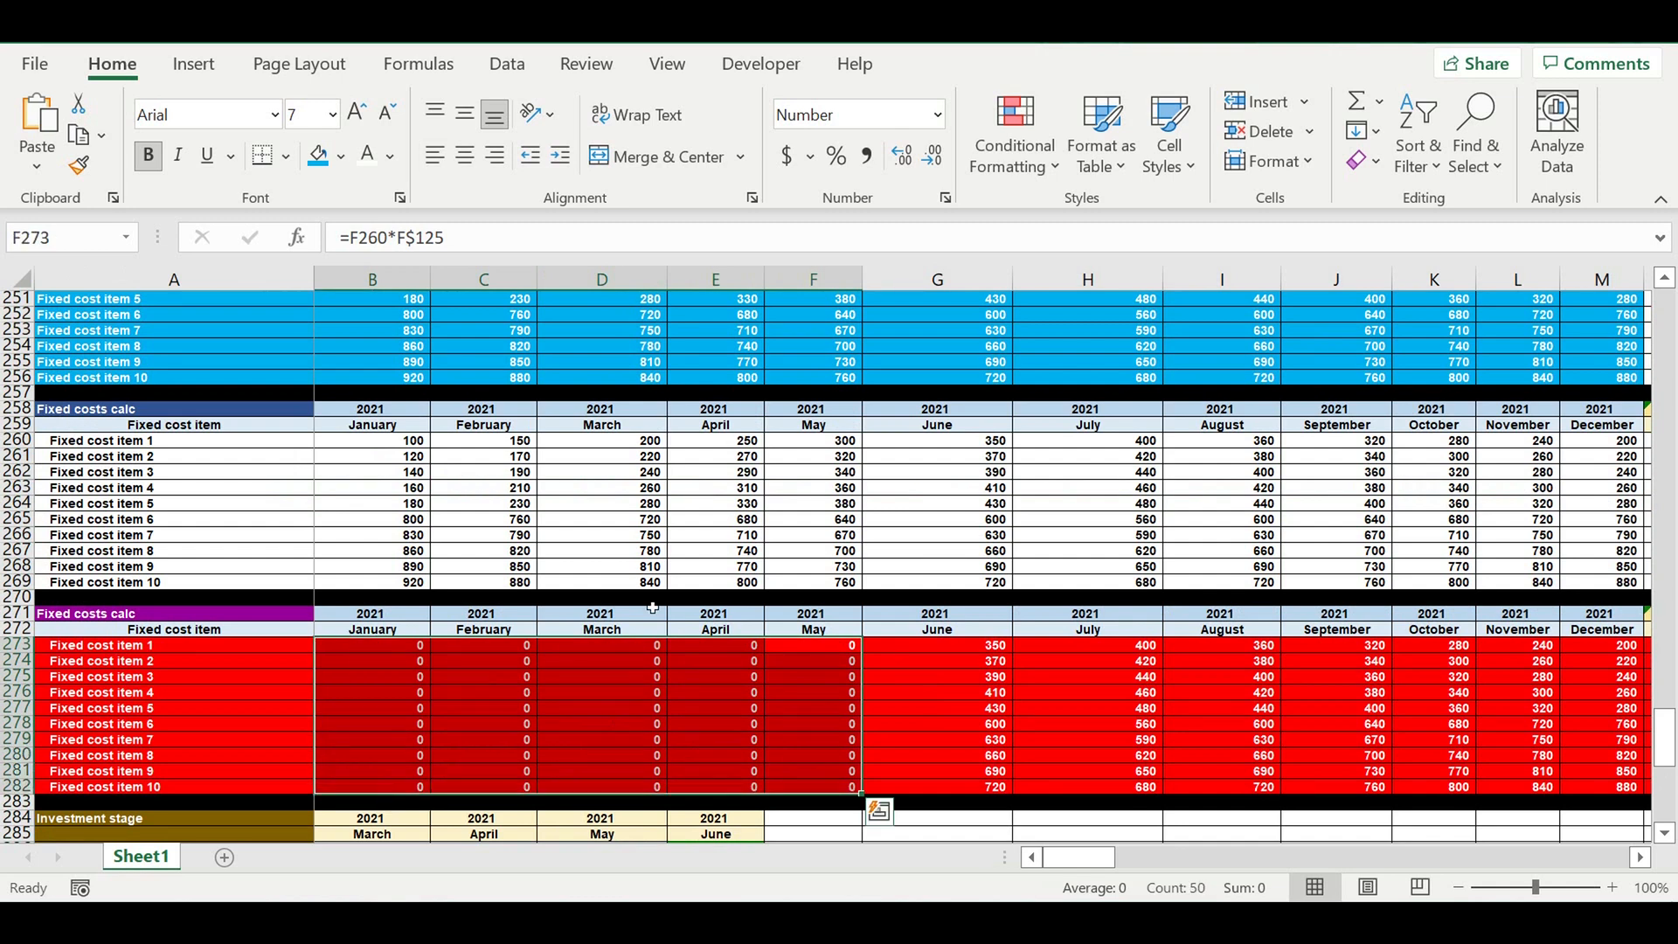
pyautogui.click(417, 679)
pyautogui.moveTo(19, 614); pyautogui.dragTo(32, 638)
pyautogui.hotkey('ctrl', 'c')
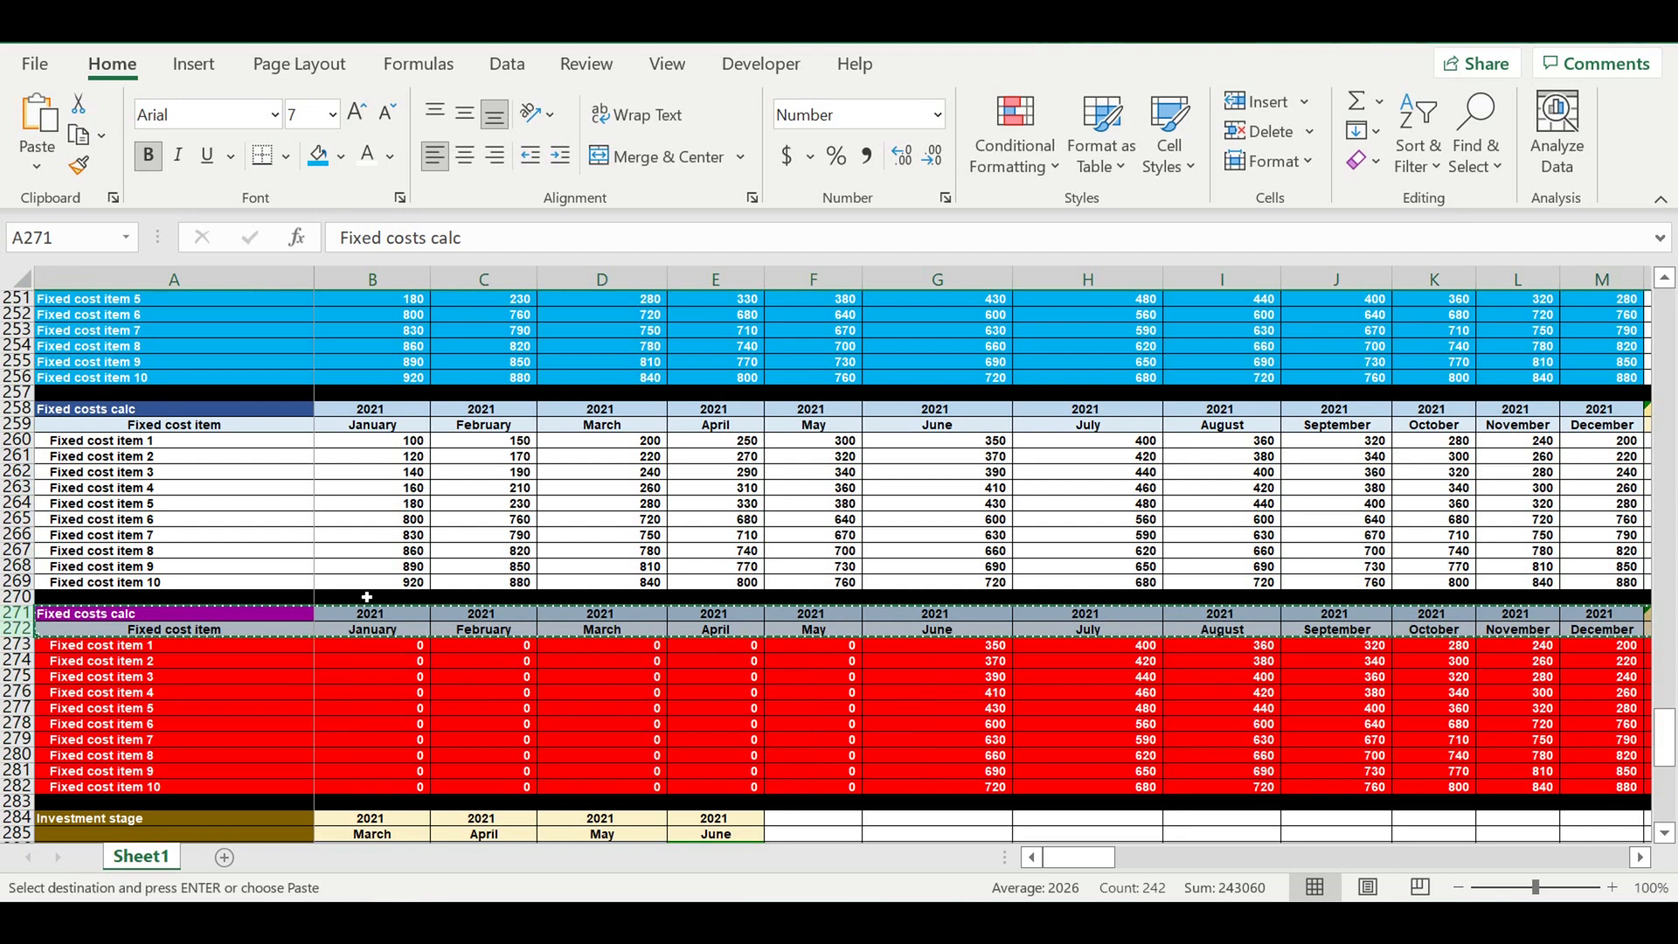
pyautogui.click(326, 681)
pyautogui.scroll(-4, 386, 675)
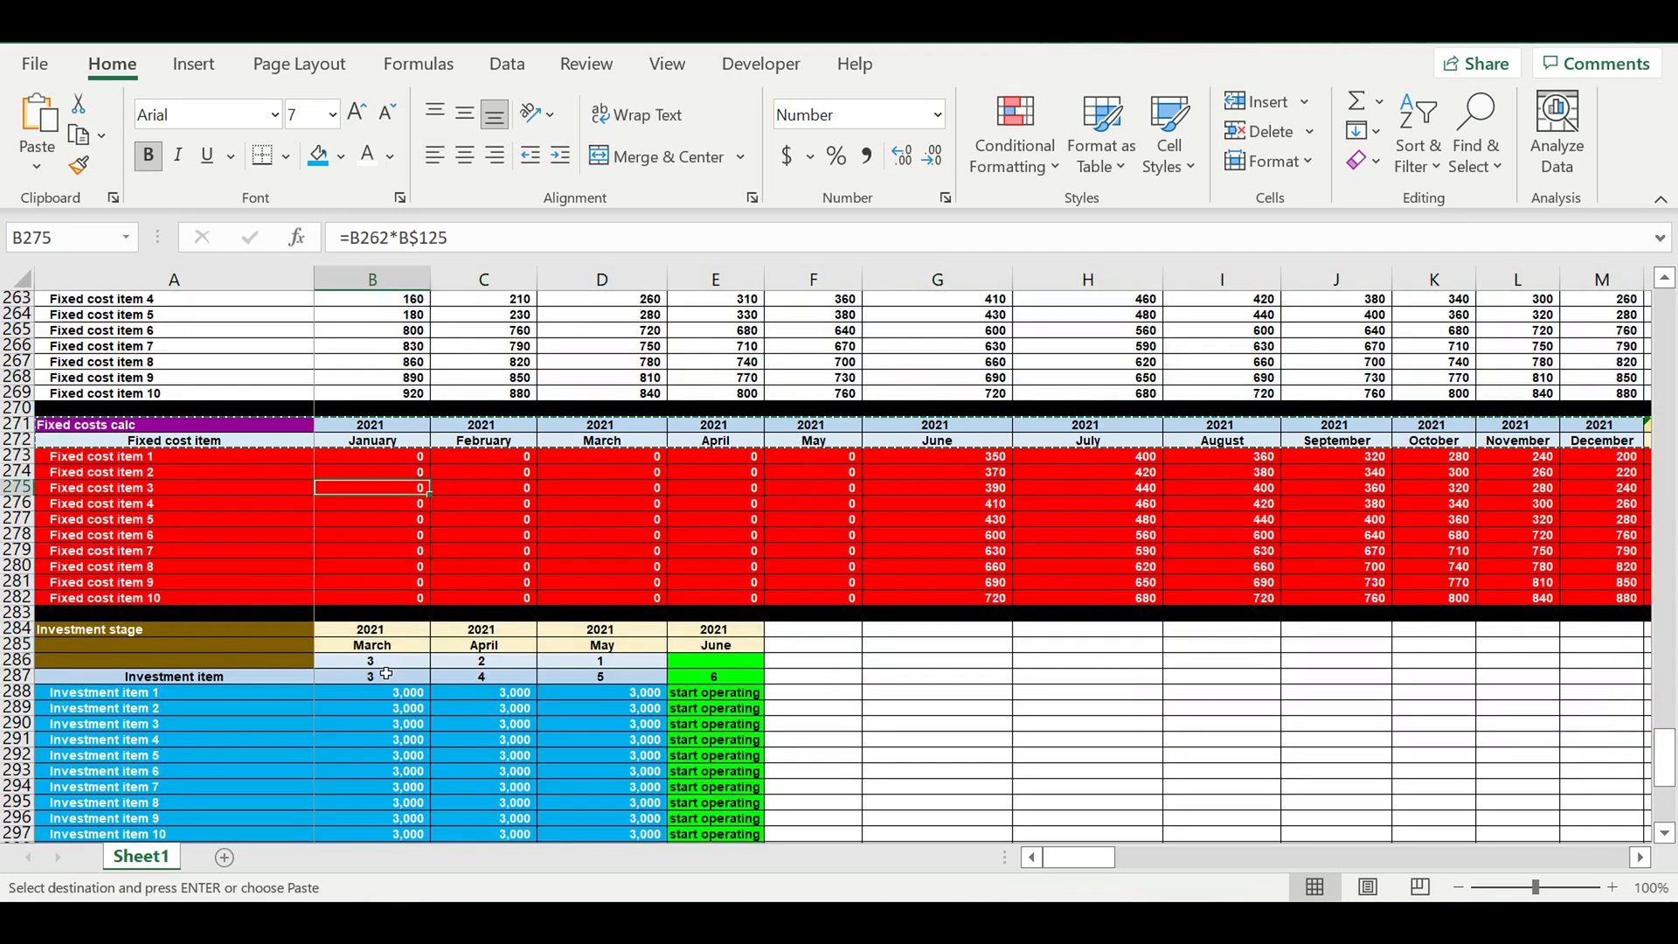
pyautogui.scroll(-5, 386, 671)
pyautogui.scroll(-7, 386, 672)
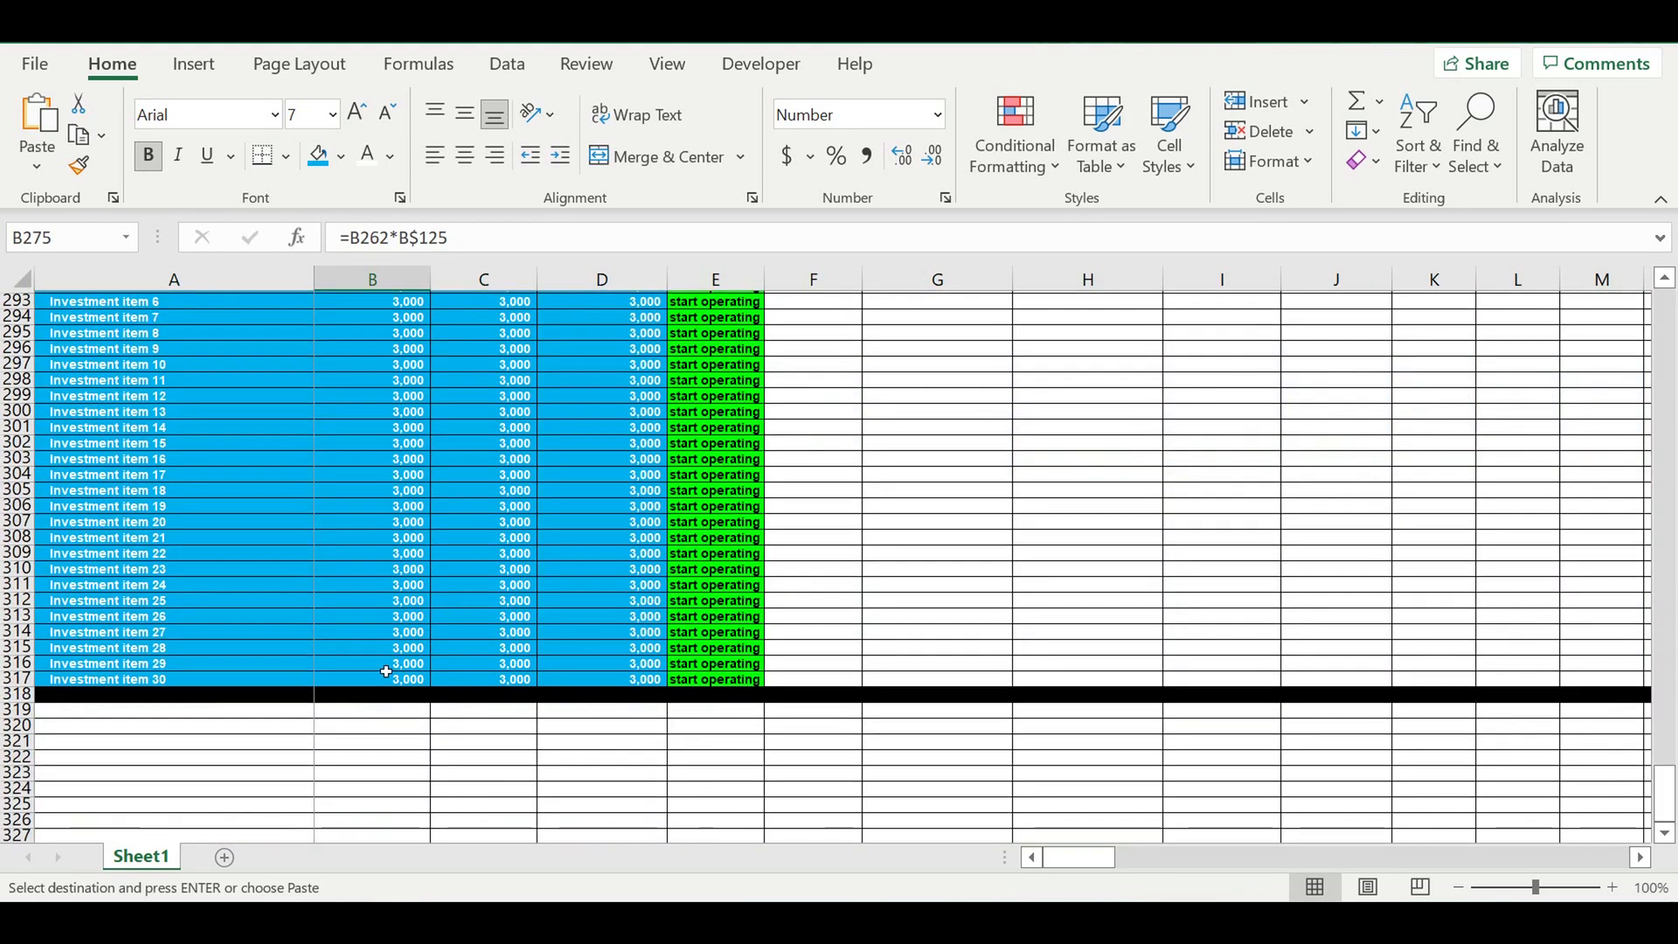
pyautogui.click(143, 611)
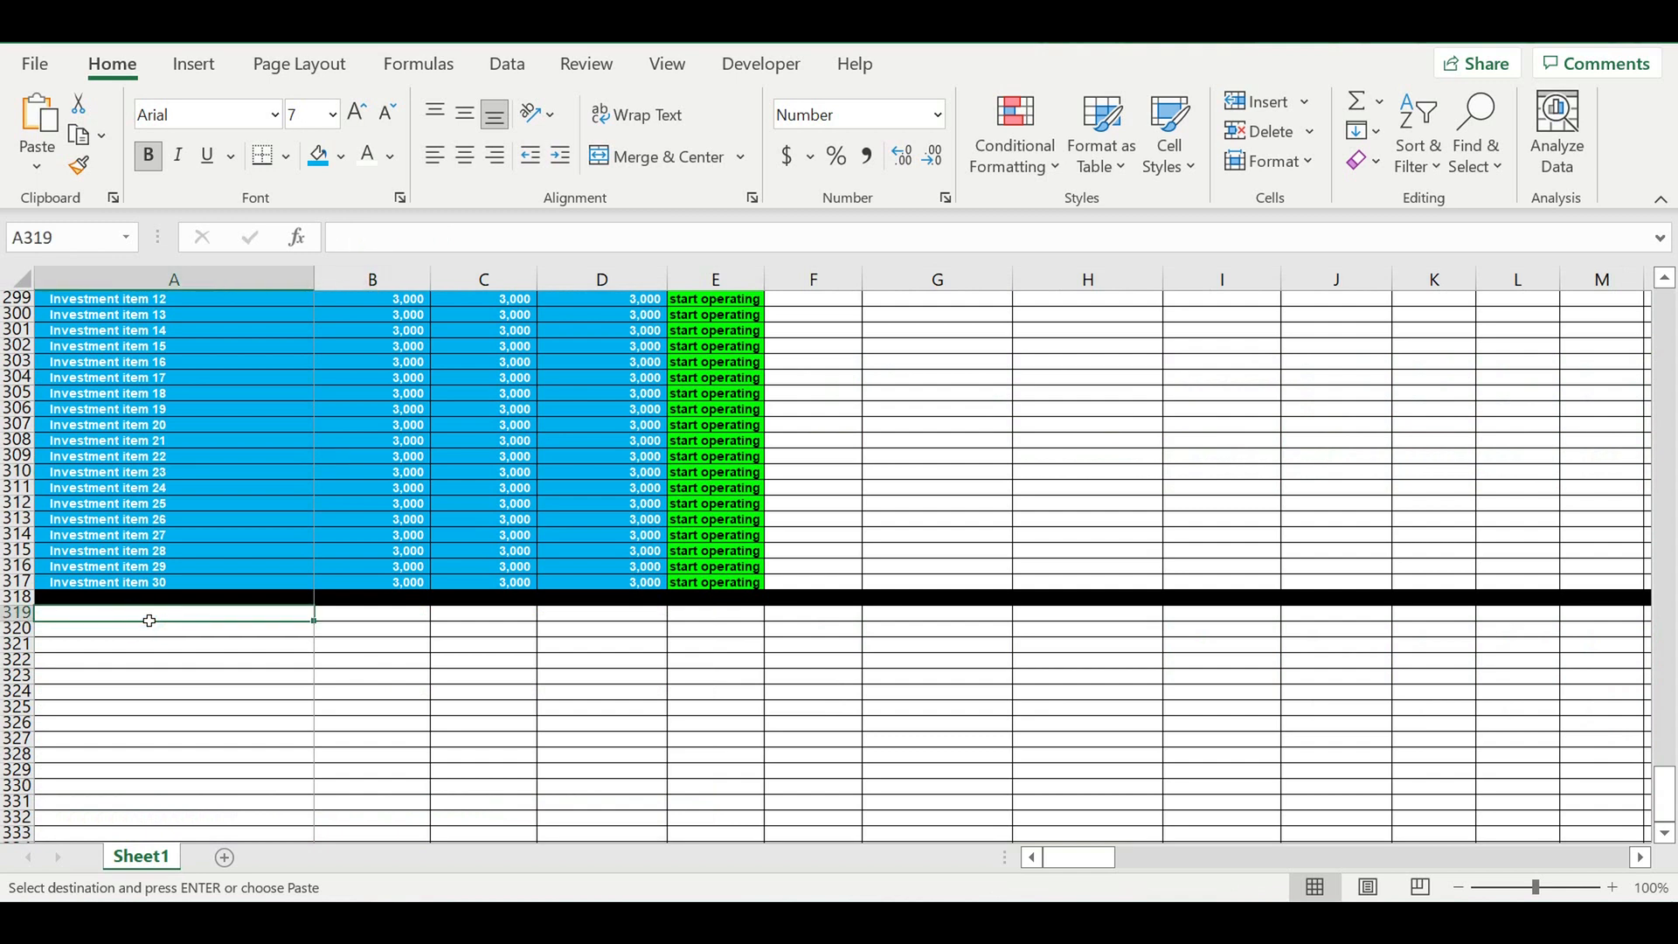
pyautogui.hotkey('ctrl', 'v')
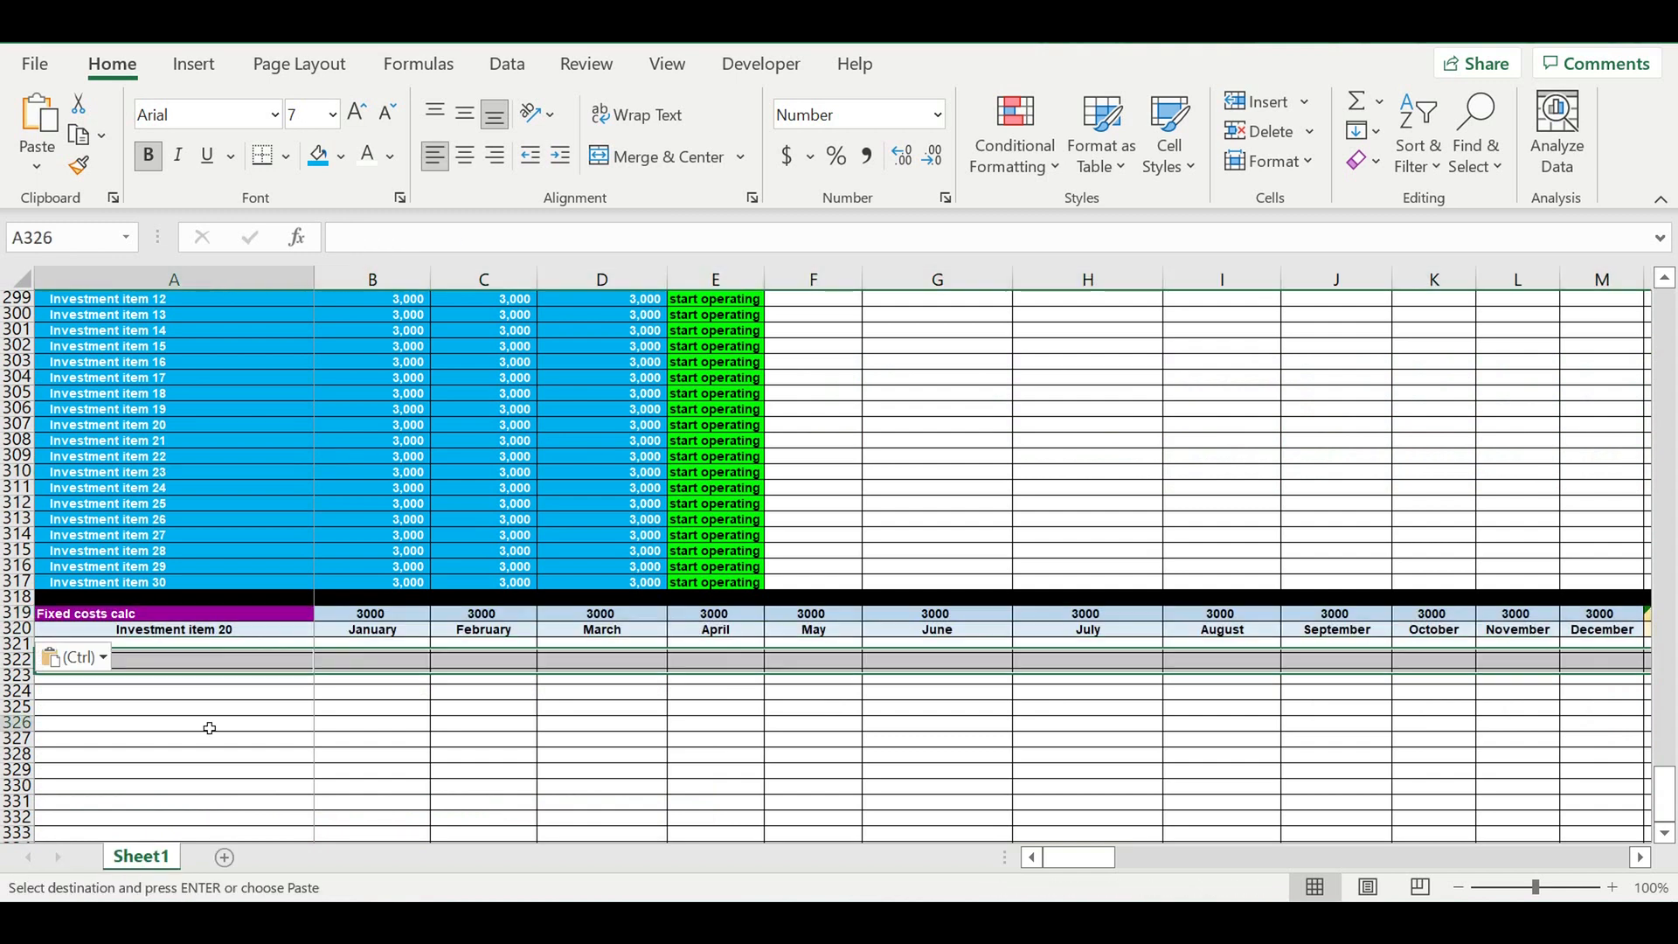
# Link the first year header in B319 to the January 2021 year cell with =B271.
pyautogui.click(382, 617)
pyautogui.write('=')
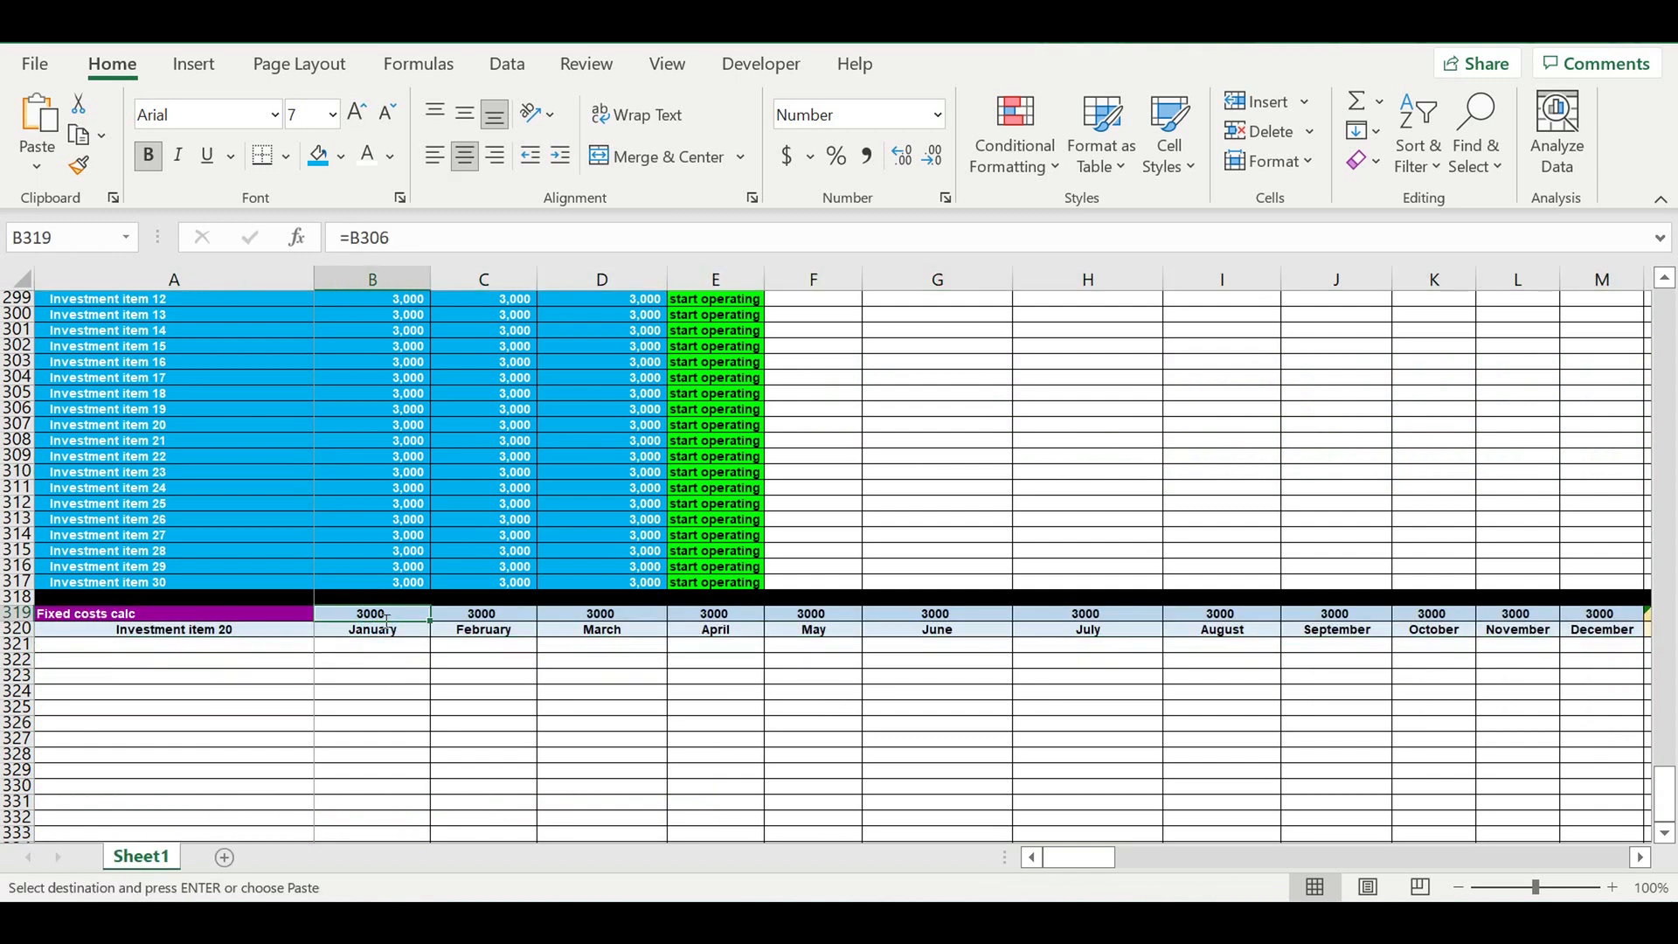
pyautogui.scroll(10, 472, 571)
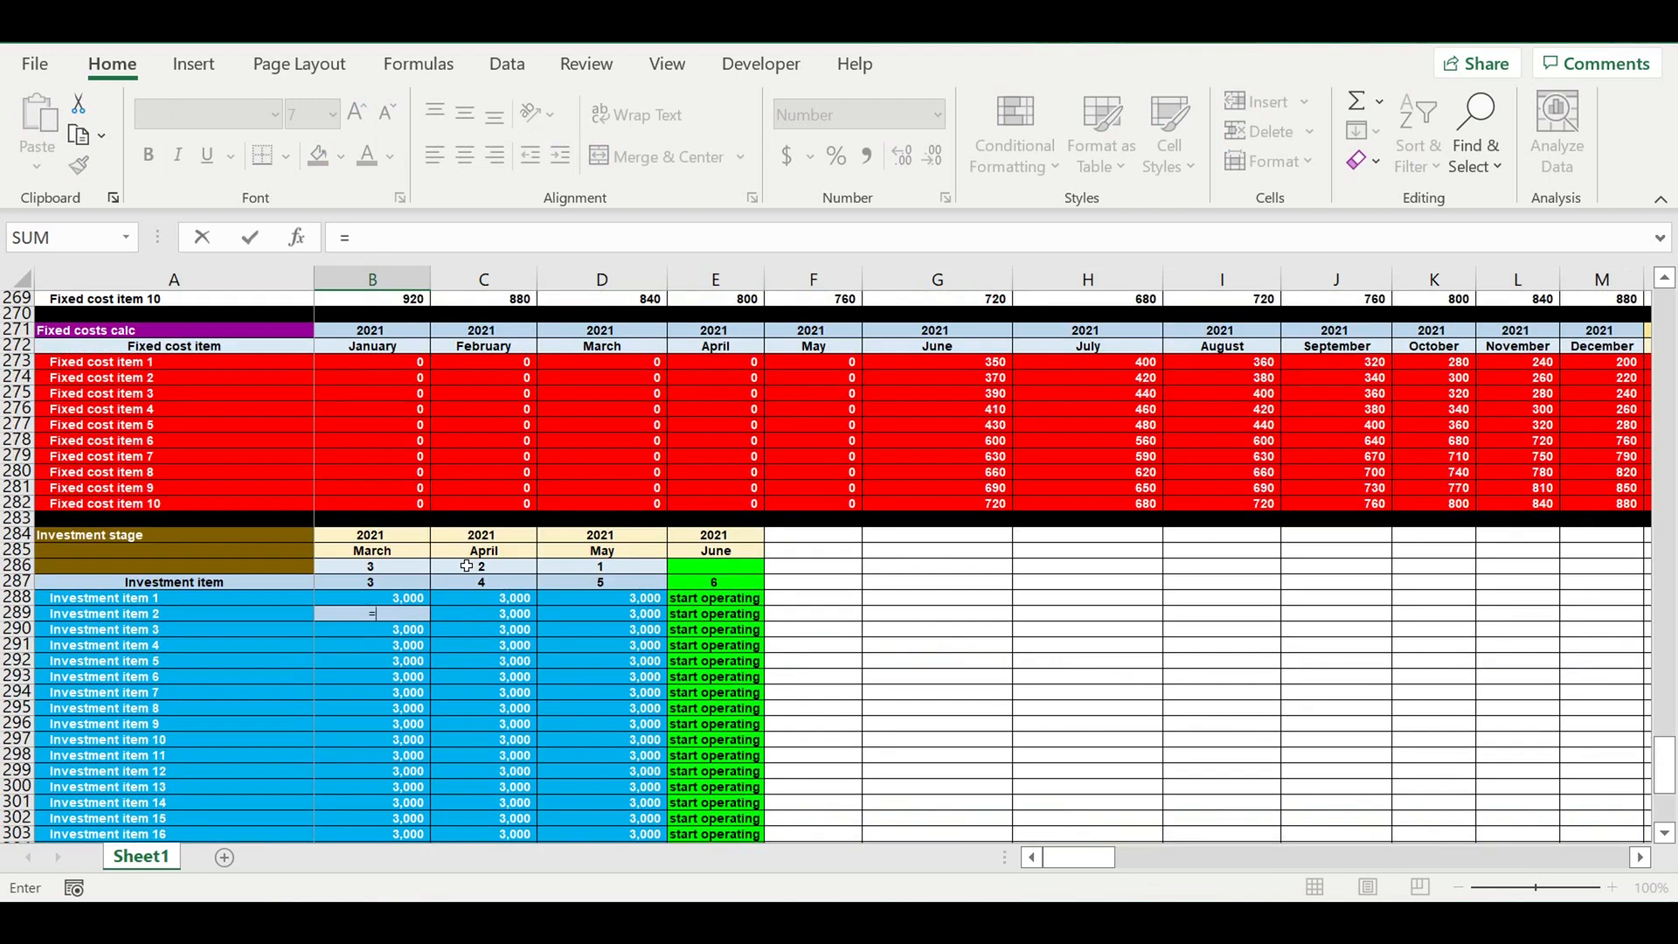
pyautogui.scroll(2, 438, 498)
pyautogui.click(371, 429)
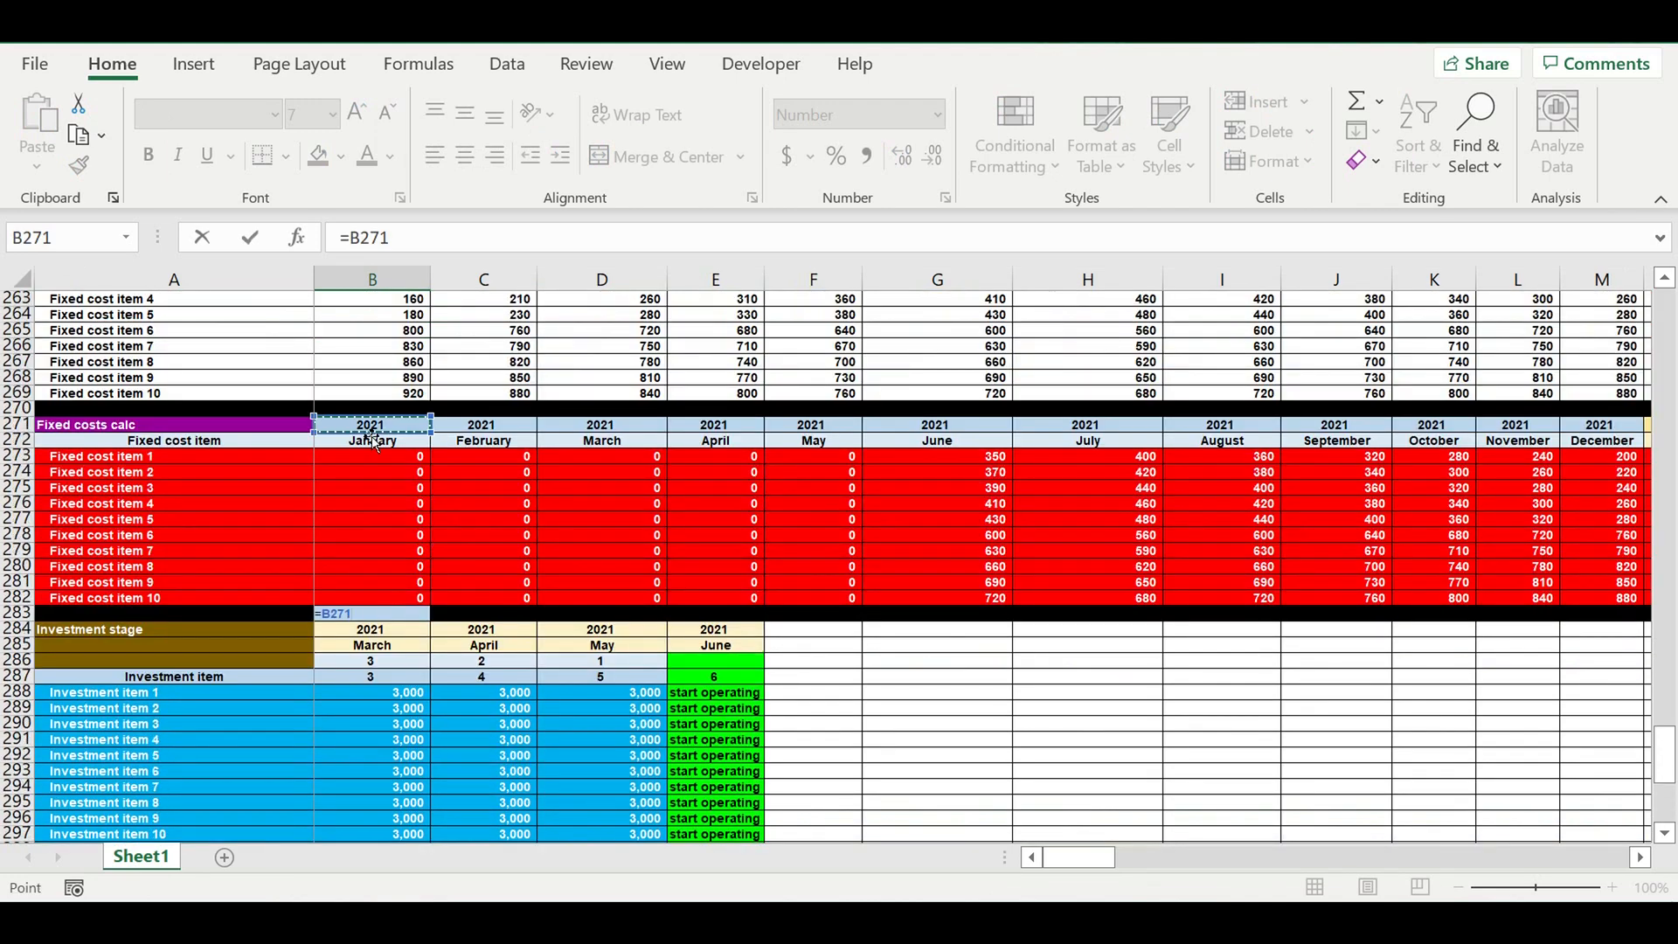
pyautogui.press('Return')
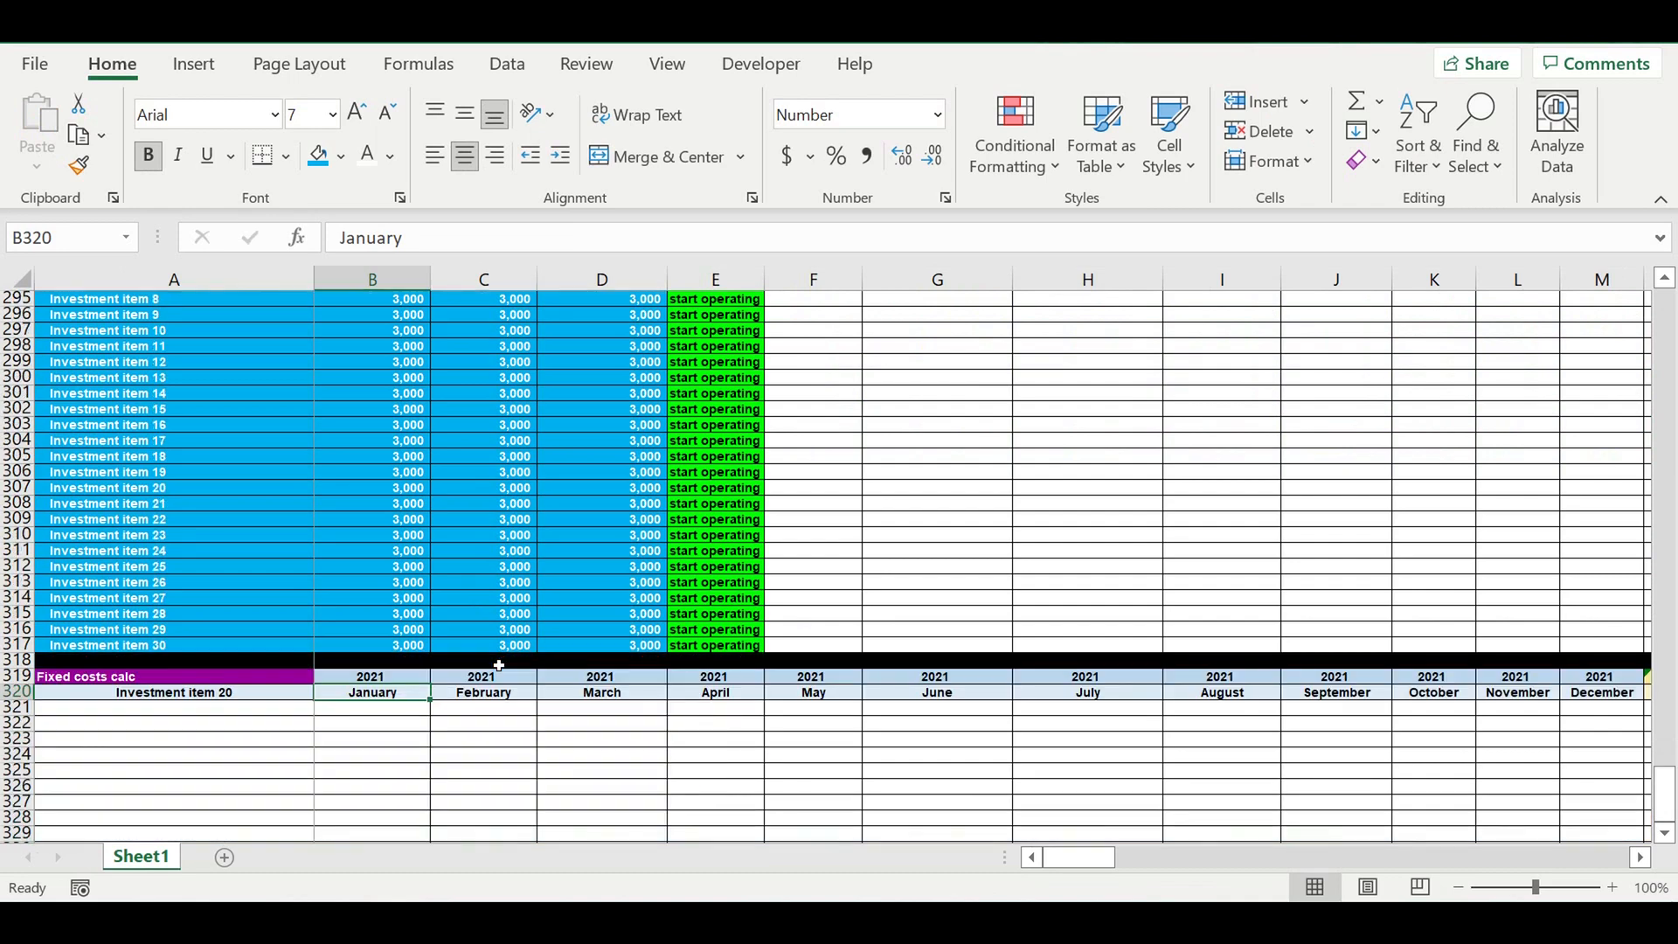
# Link the column heading in A320 to the Investment stage heading with =A287.
pyautogui.click(168, 696)
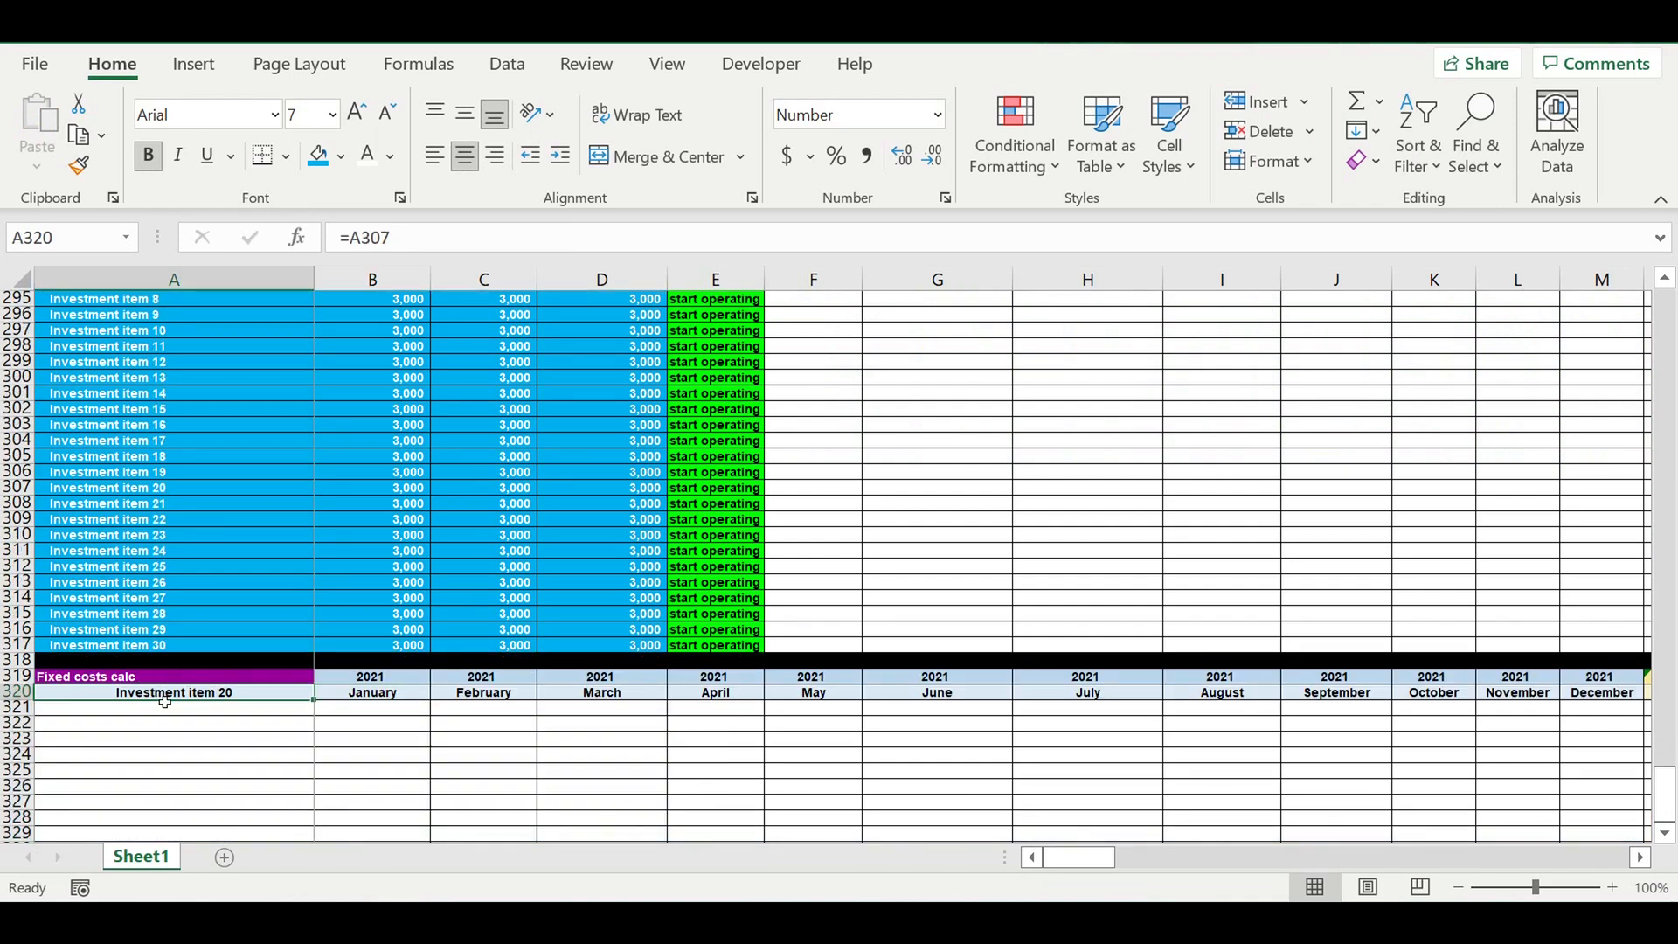
pyautogui.write('=')
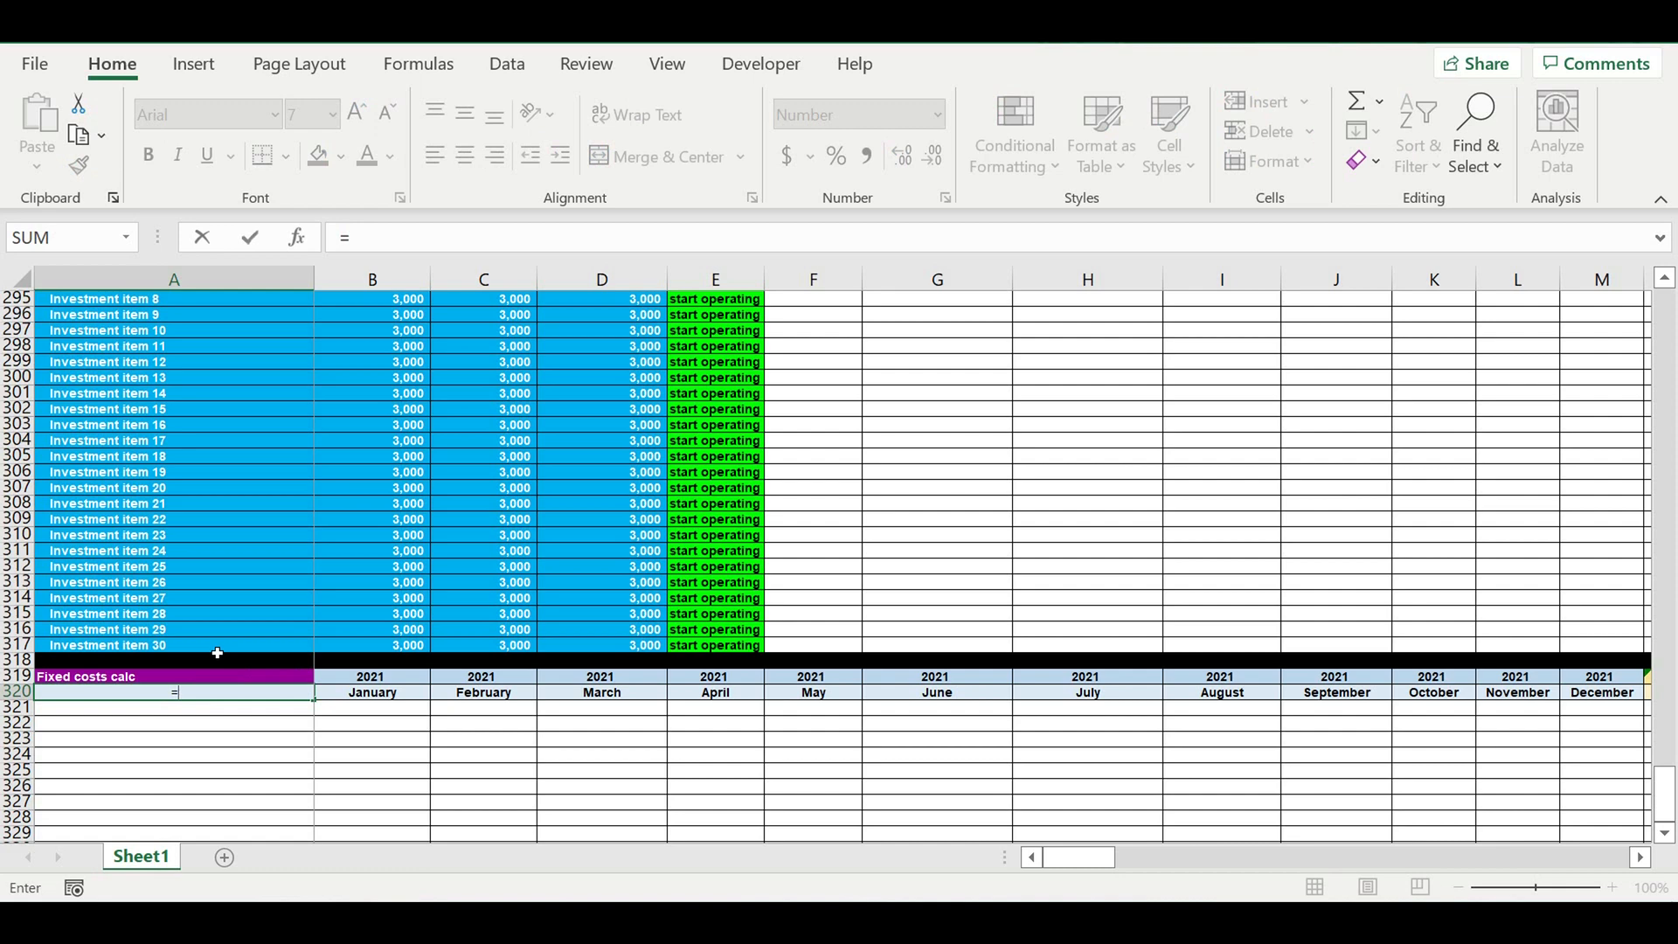
pyautogui.scroll(7, 210, 619)
pyautogui.click(185, 512)
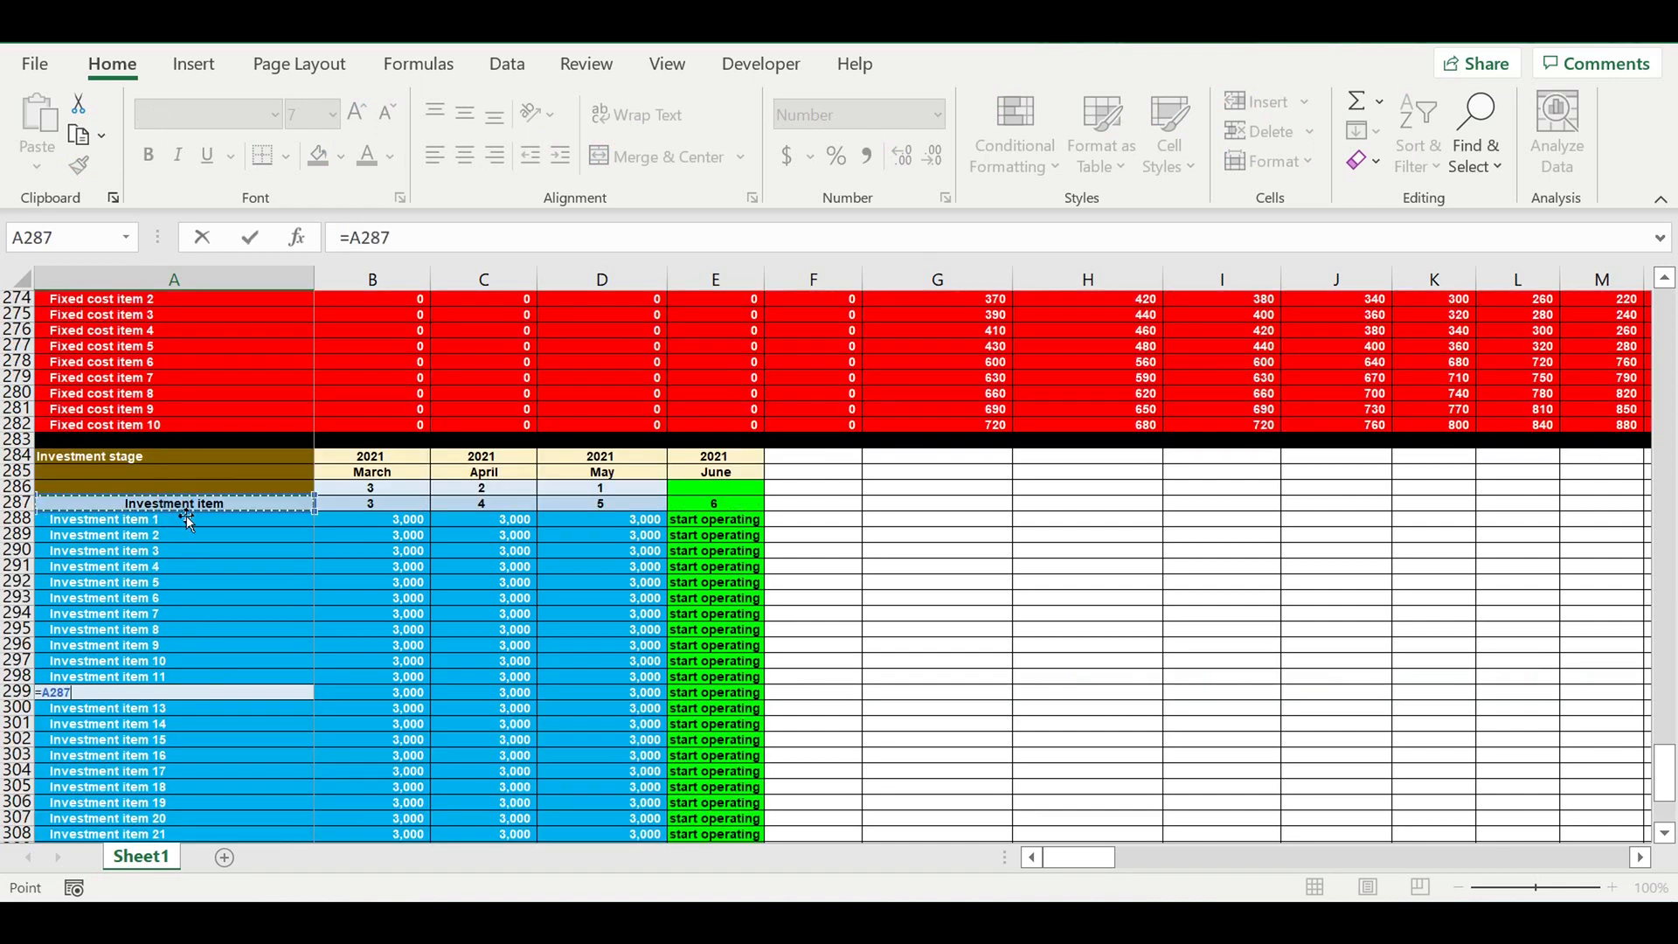
pyautogui.press('Return')
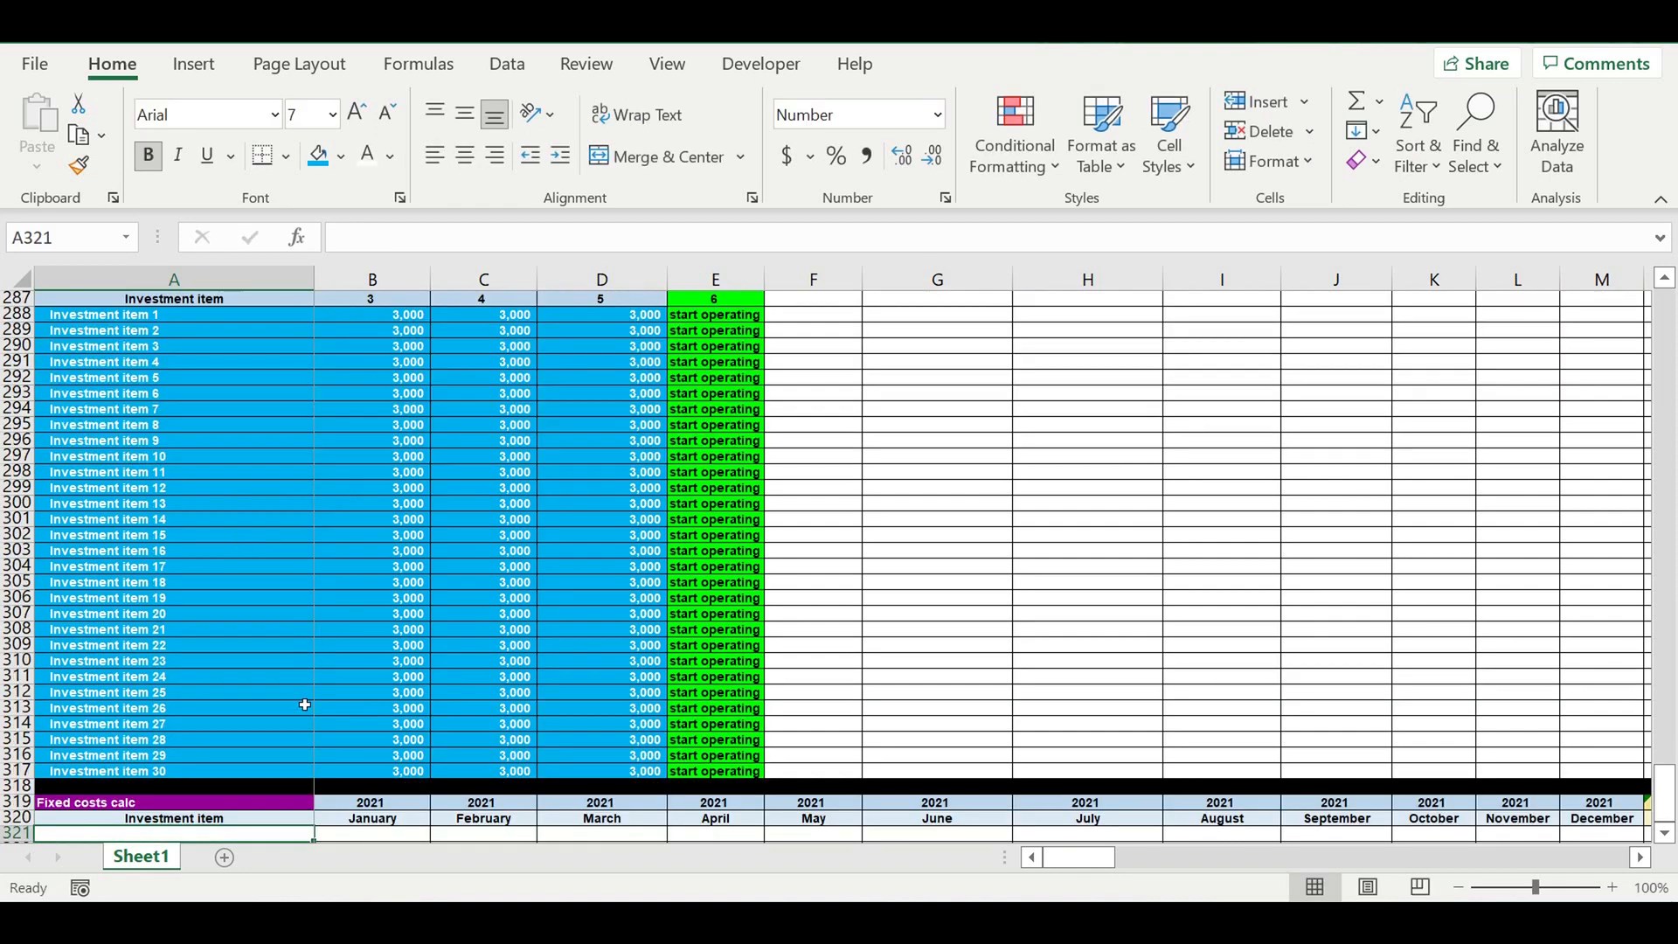
# Retitle the new table in A319 as "Investment plan ($/month)".
pyautogui.click(264, 806)
pyautogui.moveTo(479, 241); pyautogui.dragTo(248, 236)
pyautogui.write('Investment pl')
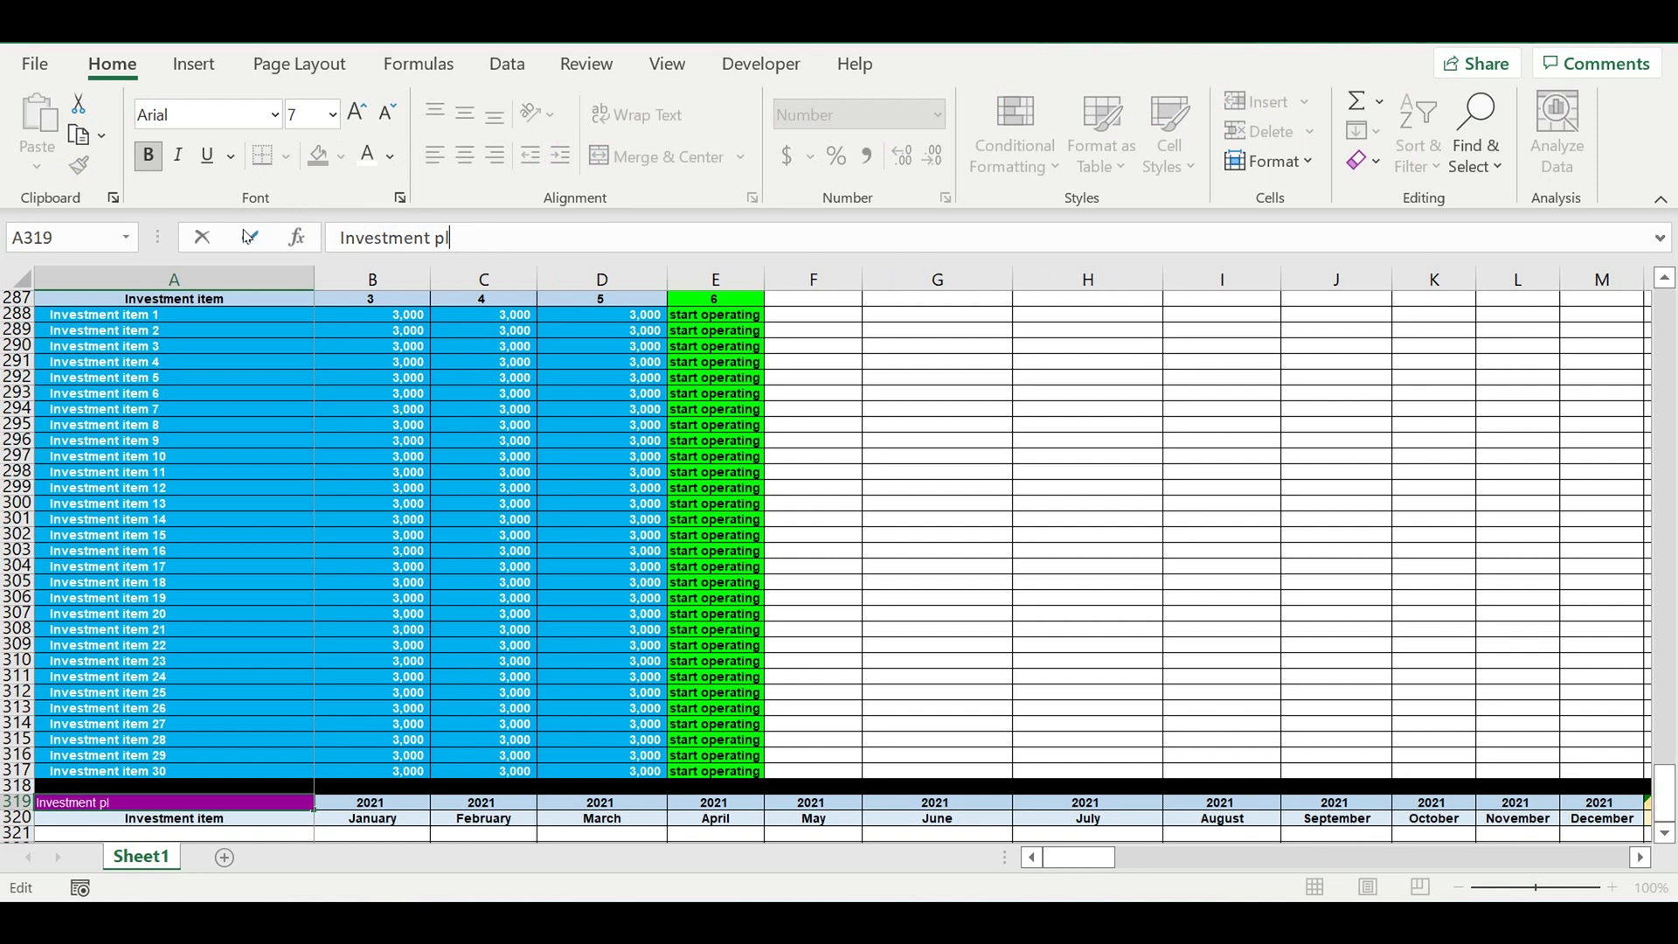
pyautogui.write('an ($/month')
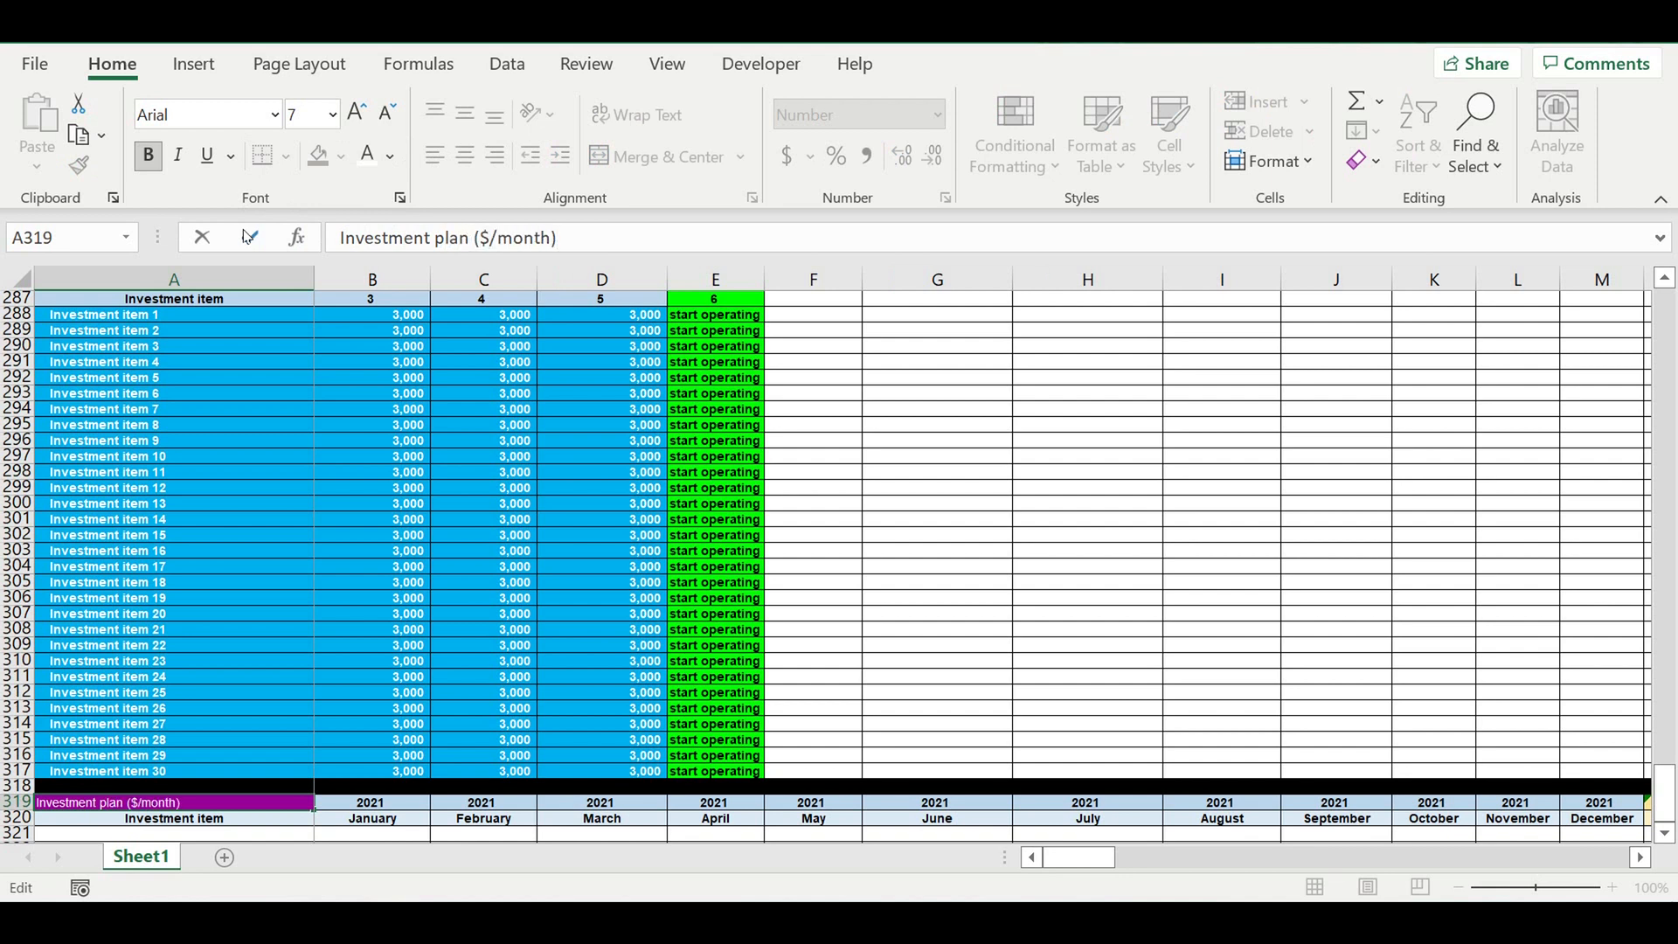
pyautogui.press('Return')
# Format the Investment plan title in A319 with a light gold fill and automatic black text.
pyautogui.scroll(-2, 300, 505)
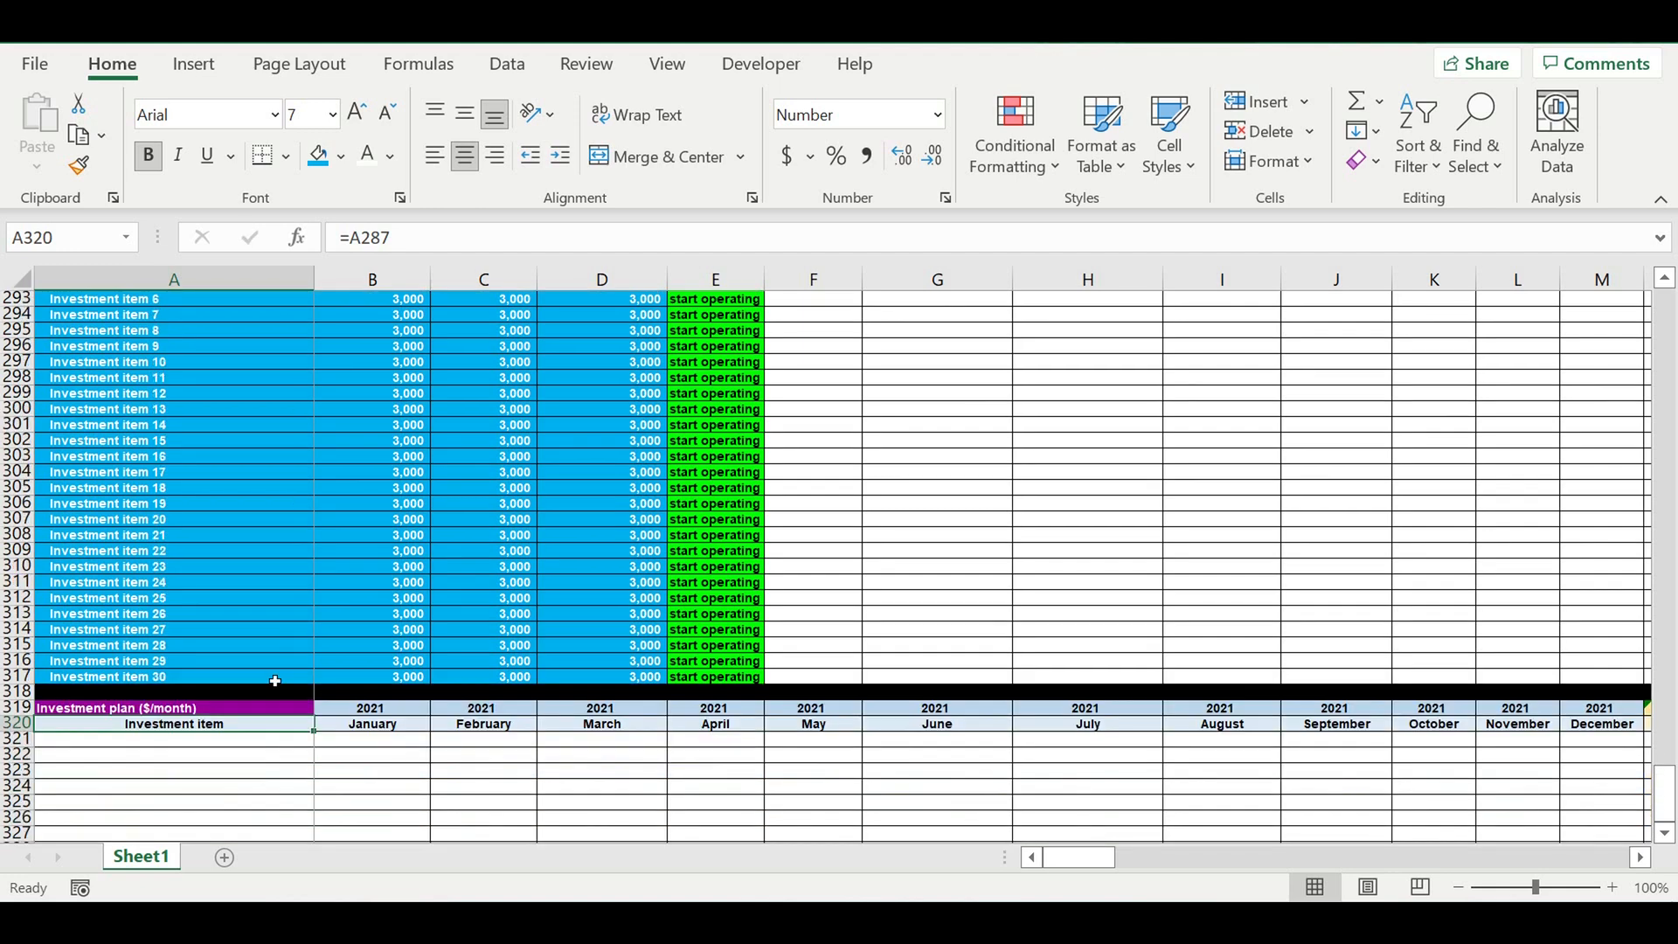
pyautogui.click(271, 706)
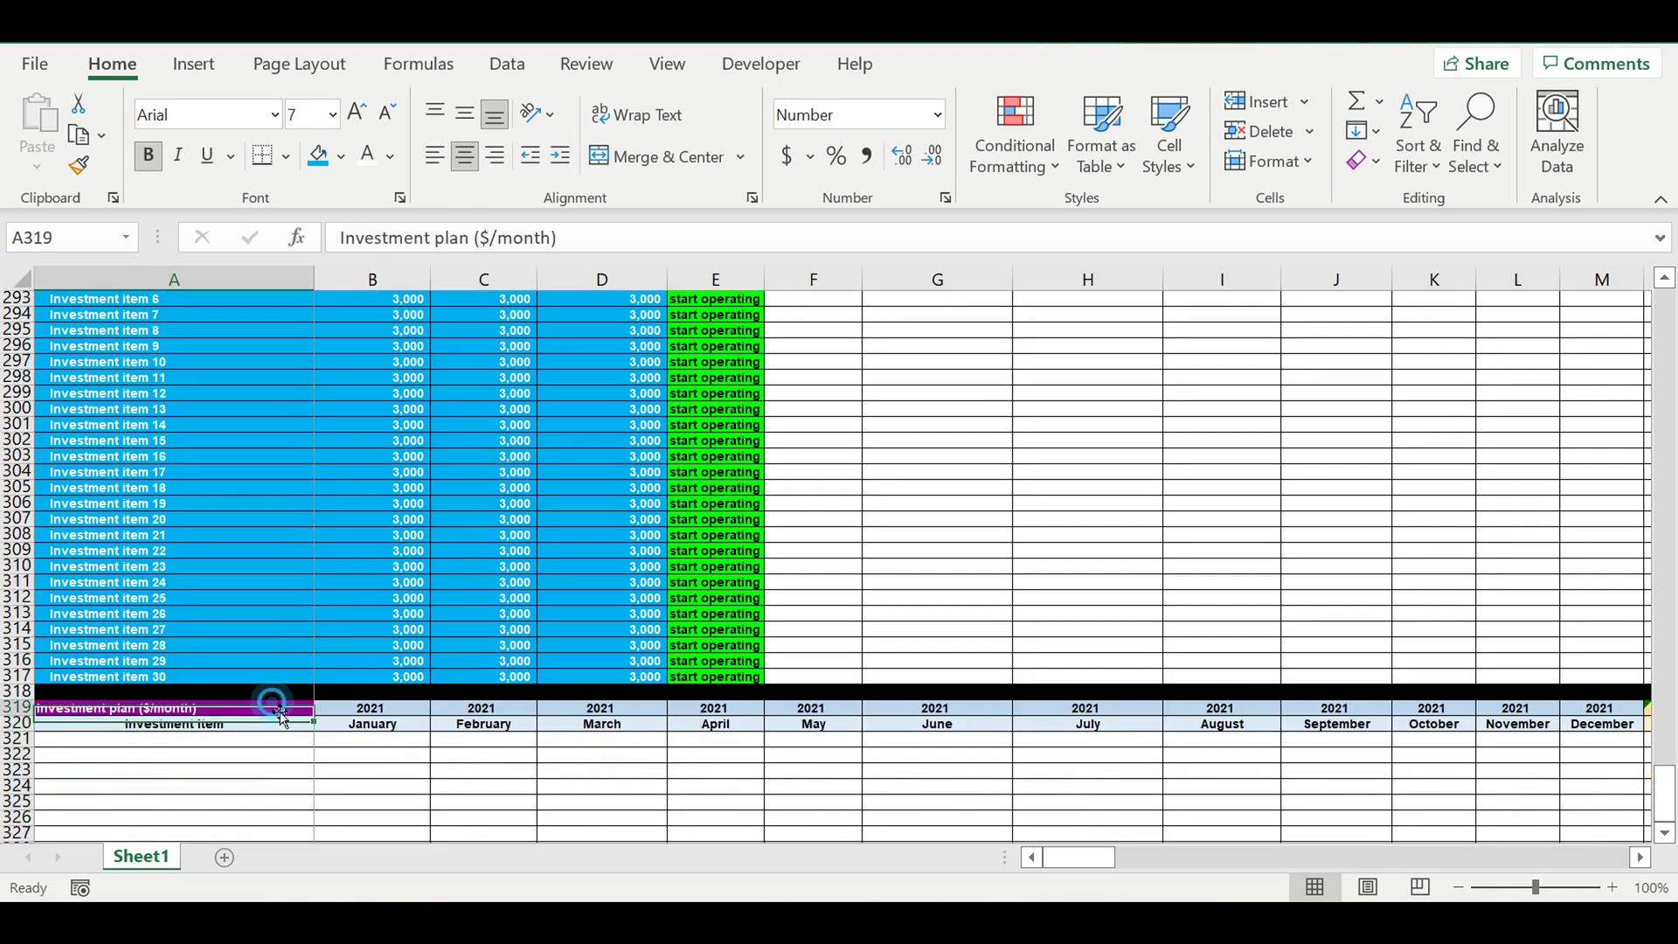
pyautogui.click(340, 157)
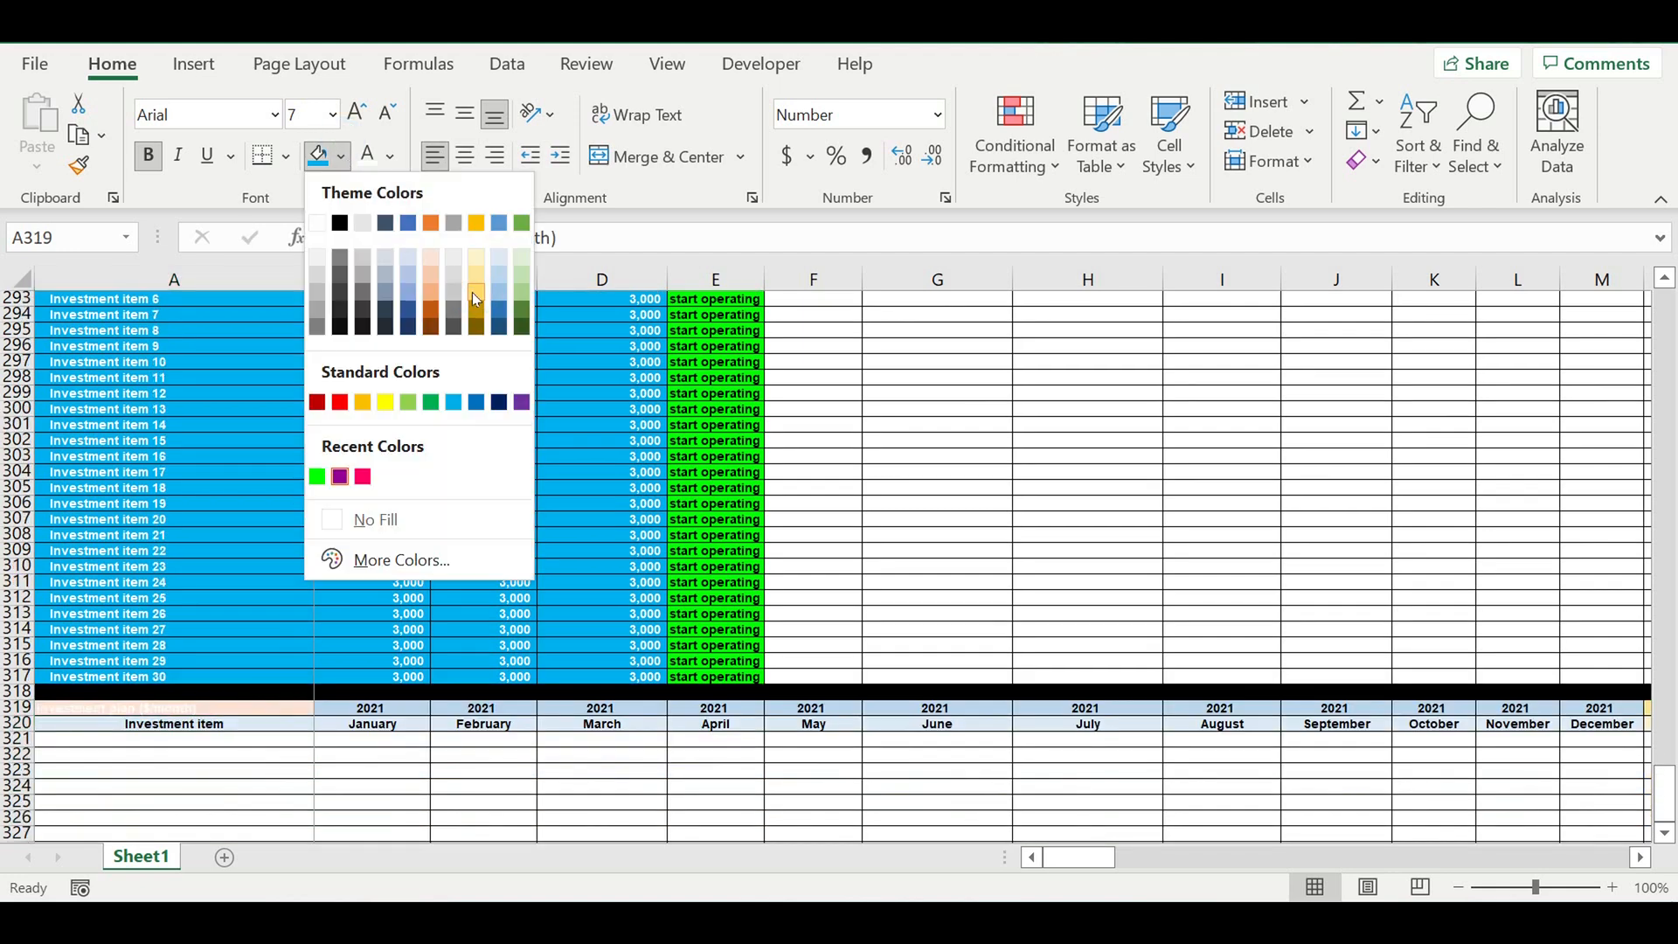
pyautogui.click(472, 296)
pyautogui.click(390, 157)
pyautogui.click(396, 189)
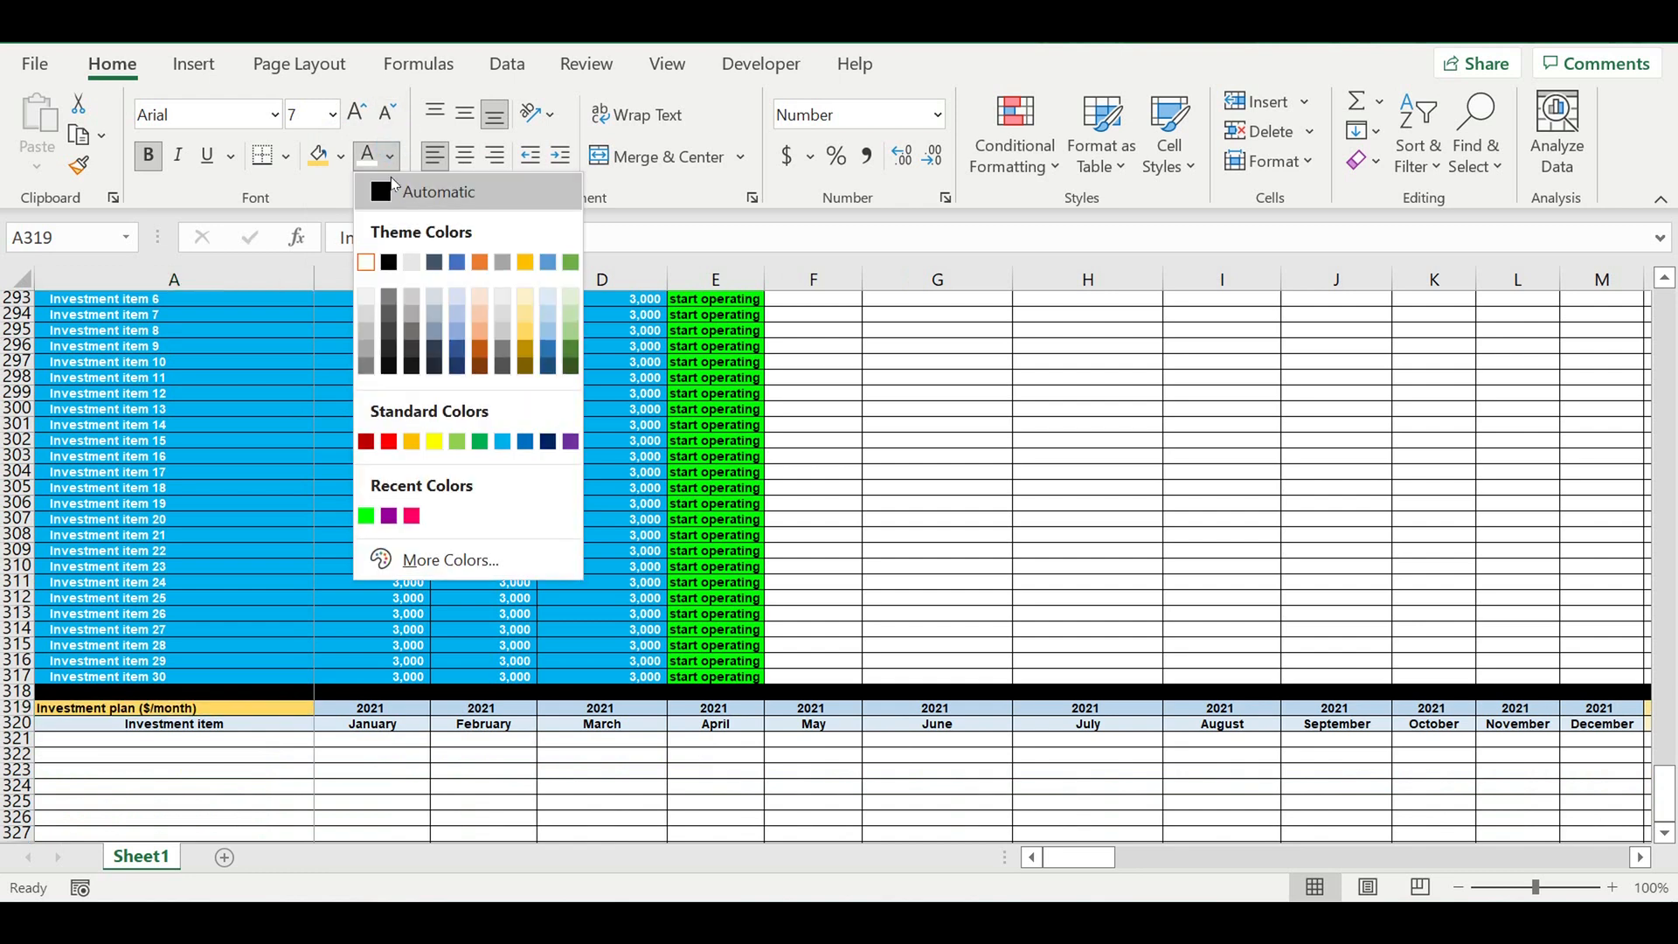
pyautogui.click(442, 784)
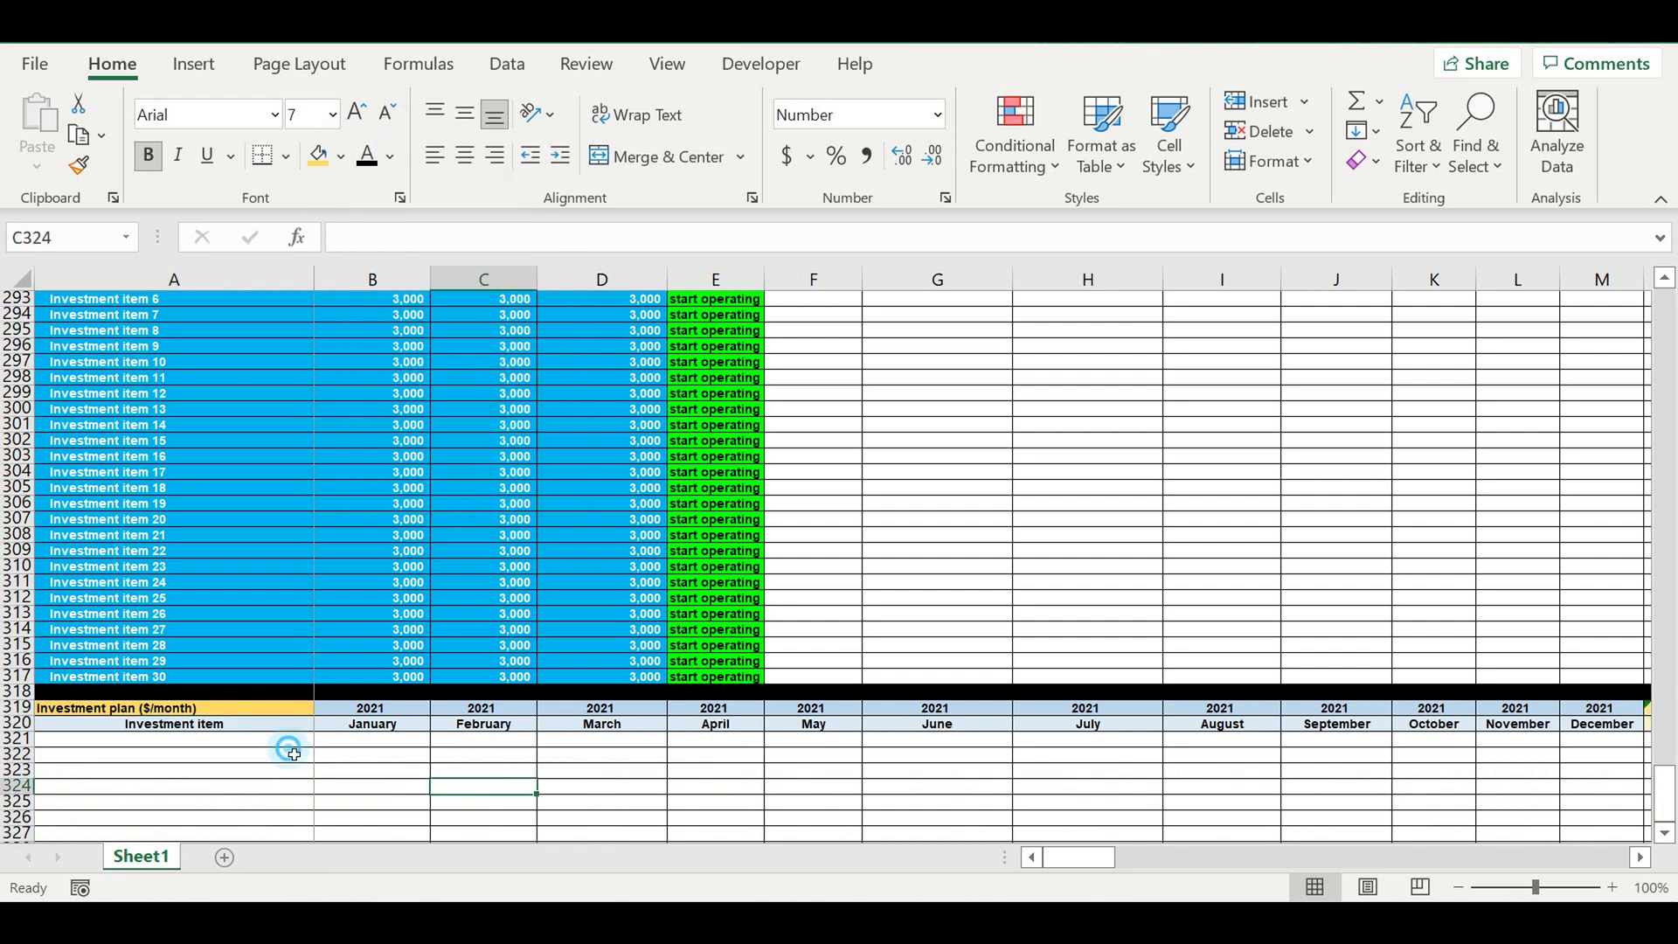
# Link the first item label in A321 to Investment item 1 with =A288.
pyautogui.click(283, 753)
pyautogui.click(284, 741)
pyautogui.write('=')
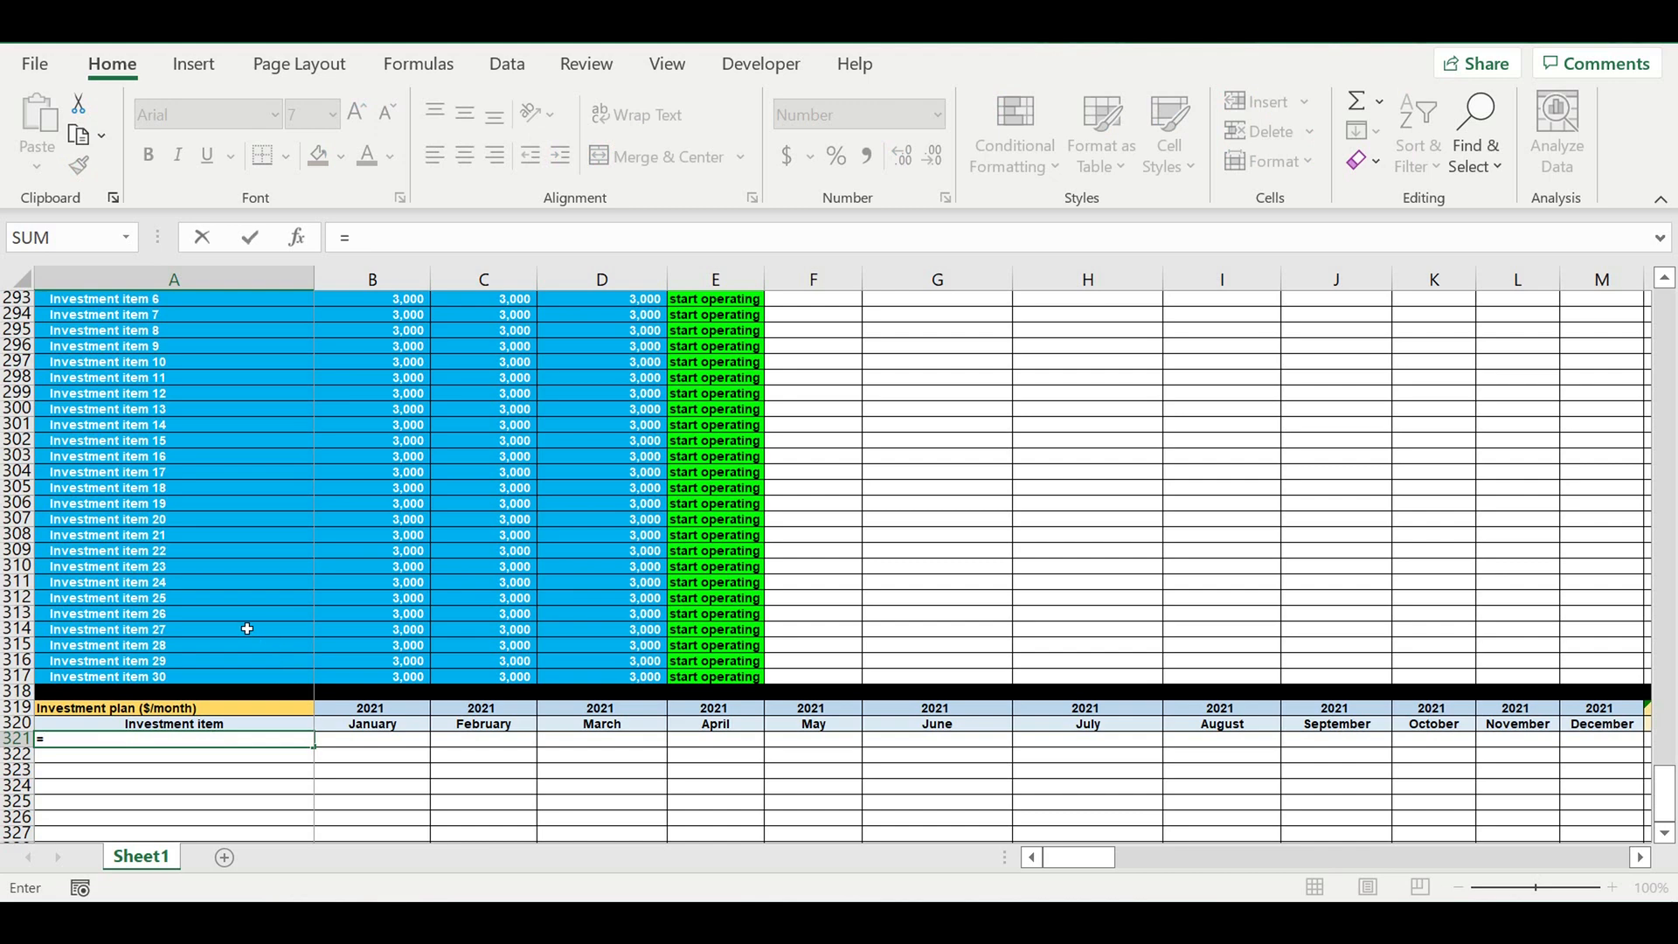
pyautogui.scroll(2, 216, 504)
pyautogui.click(120, 321)
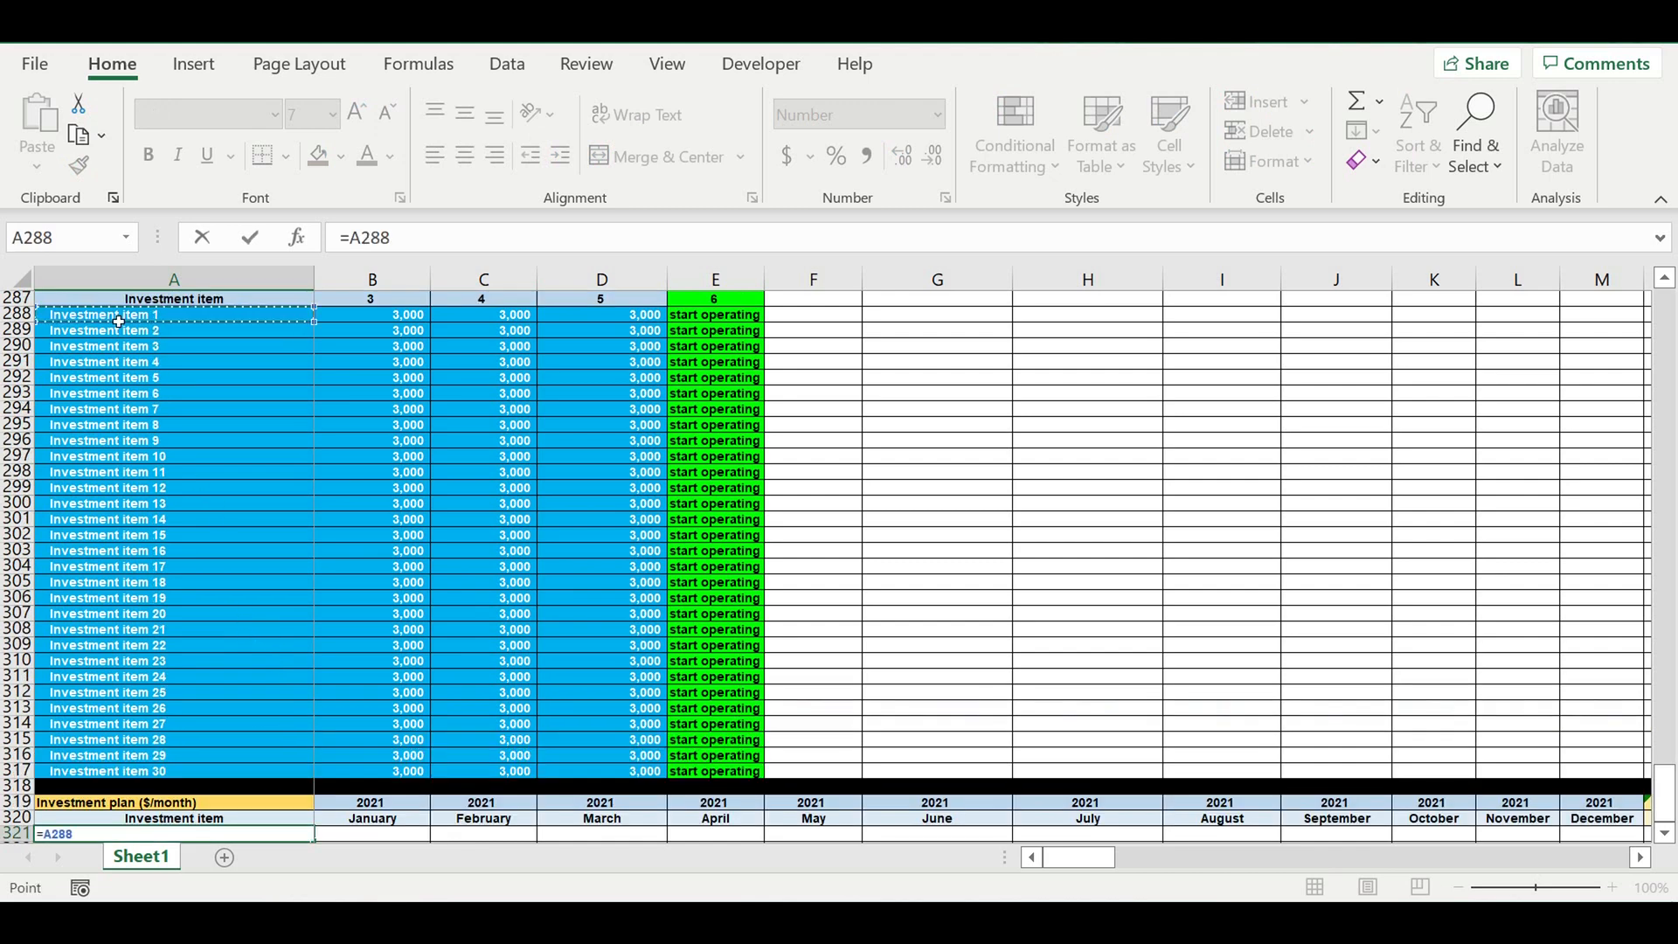
pyautogui.press('Return')
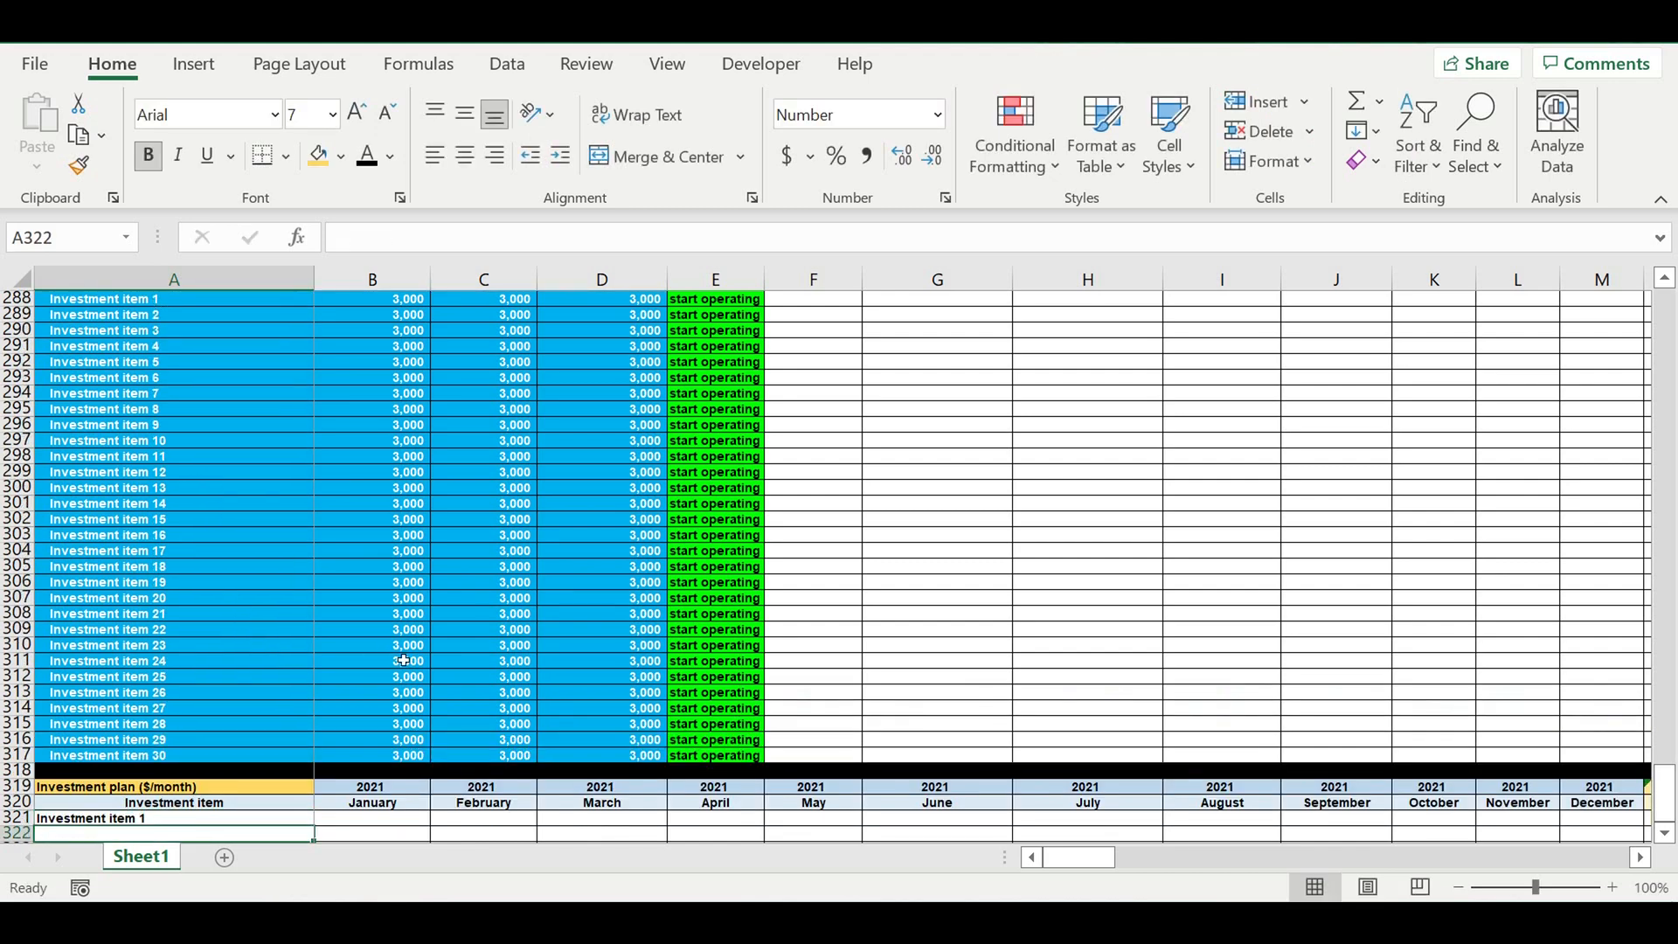
# Copy the label formula in A321 down to A350 for all 30 investment items.
pyautogui.scroll(-8, 405, 660)
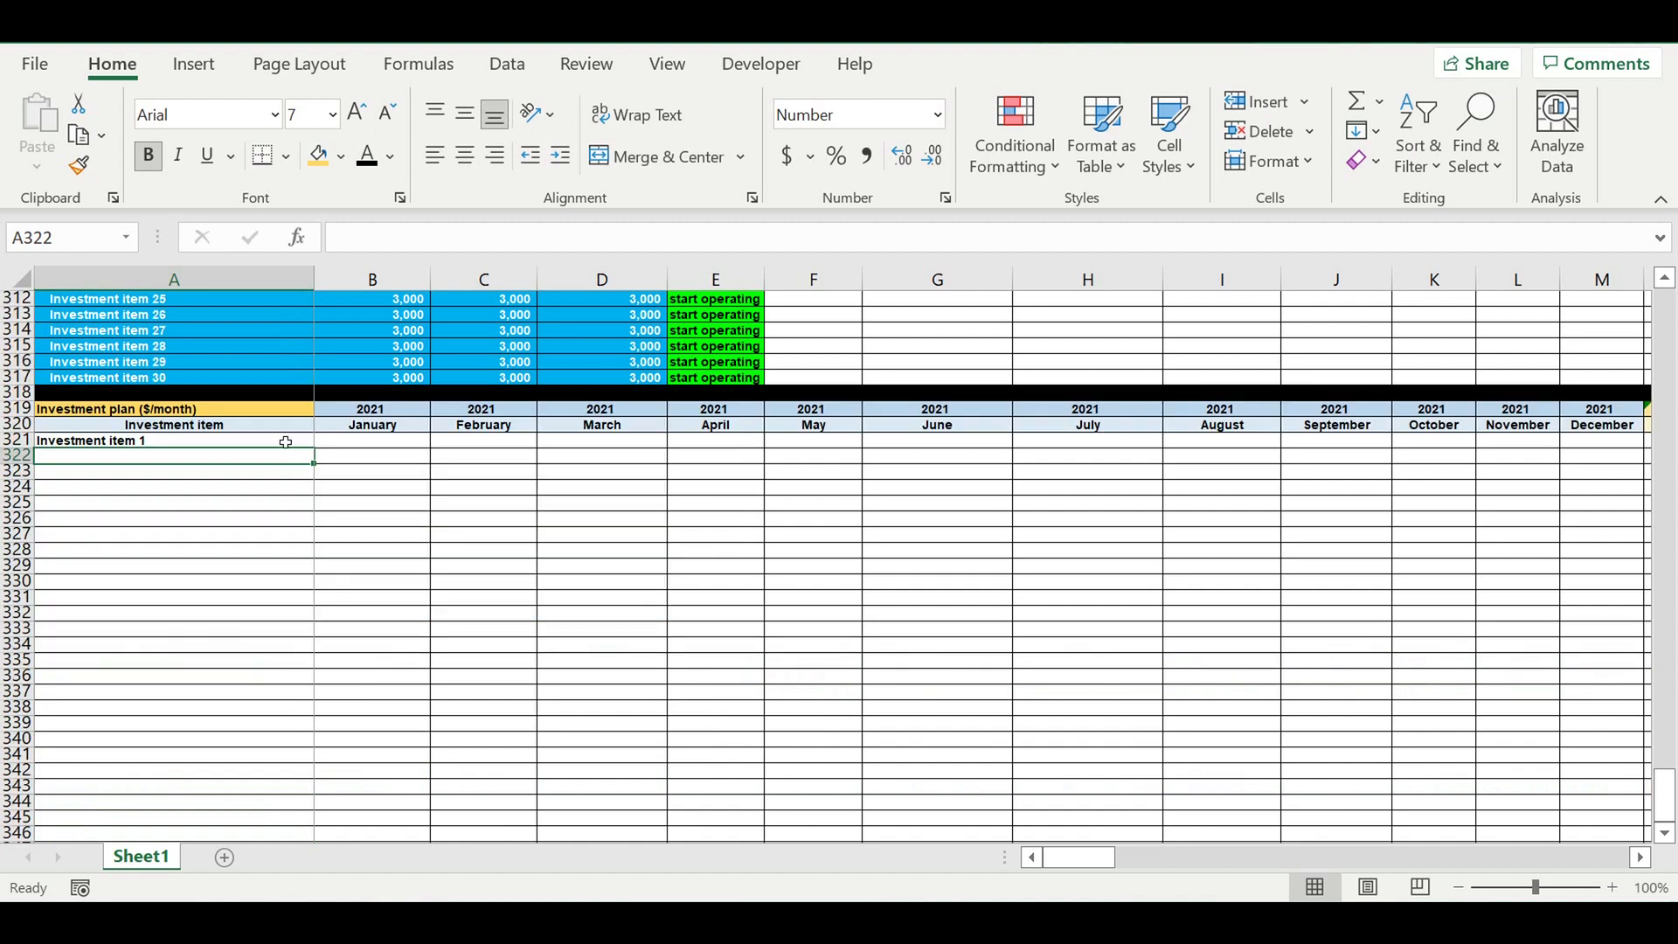
pyautogui.click(278, 440)
pyautogui.moveTo(313, 448); pyautogui.dragTo(308, 785)
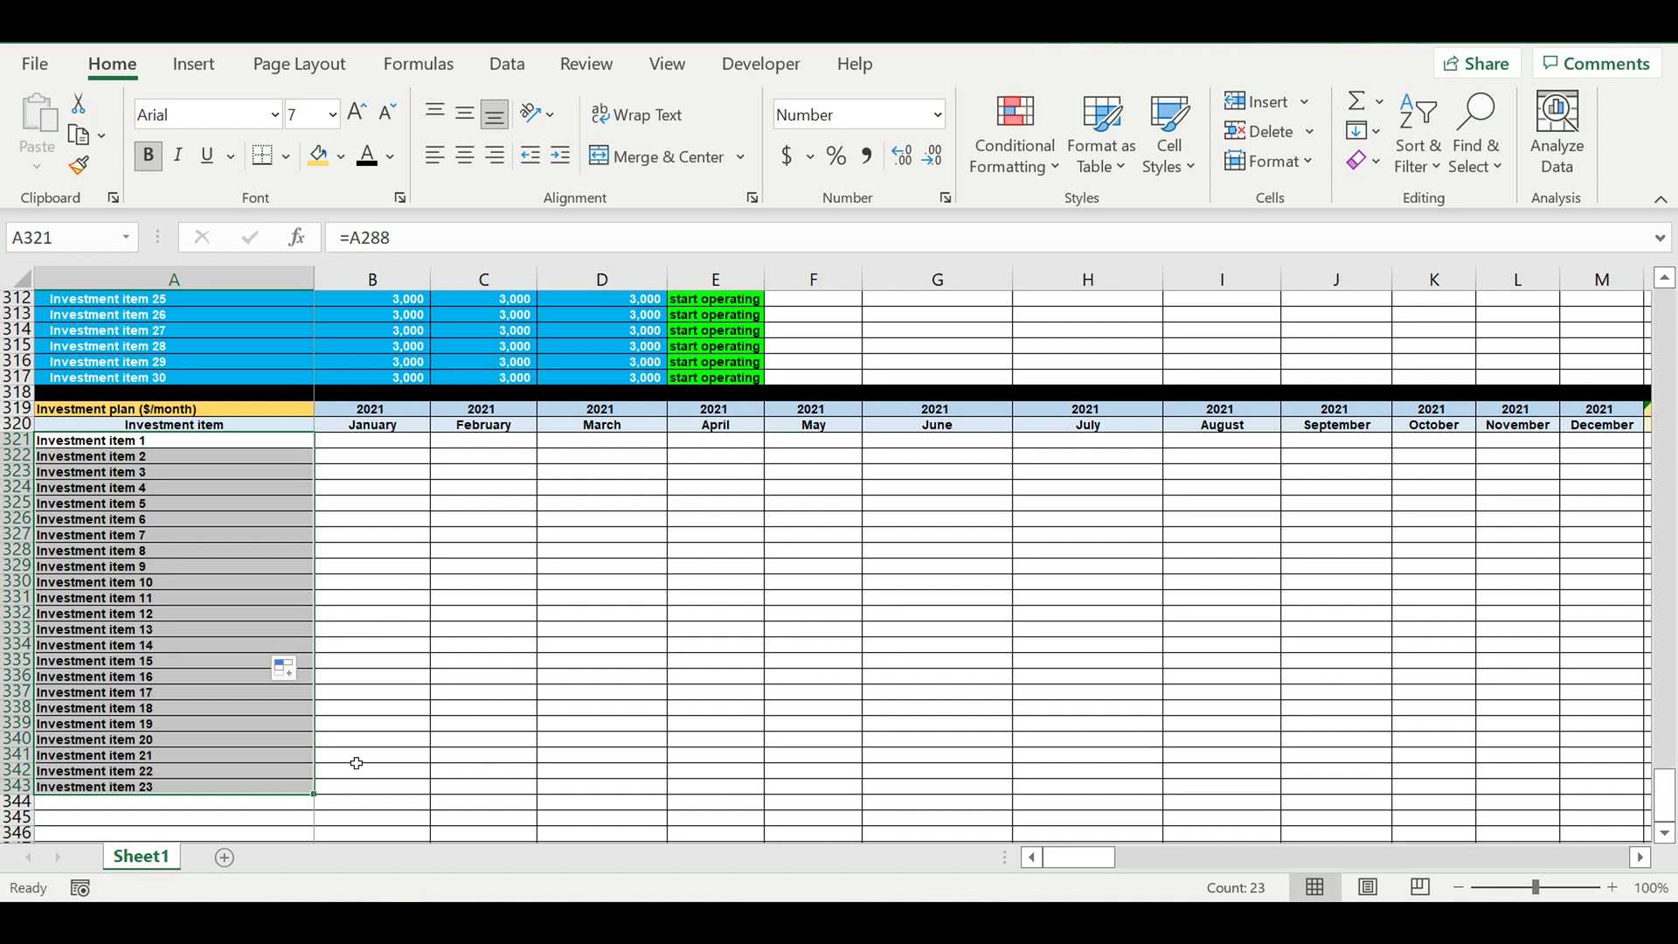
pyautogui.scroll(-3, 356, 764)
pyautogui.moveTo(314, 652); pyautogui.dragTo(315, 738)
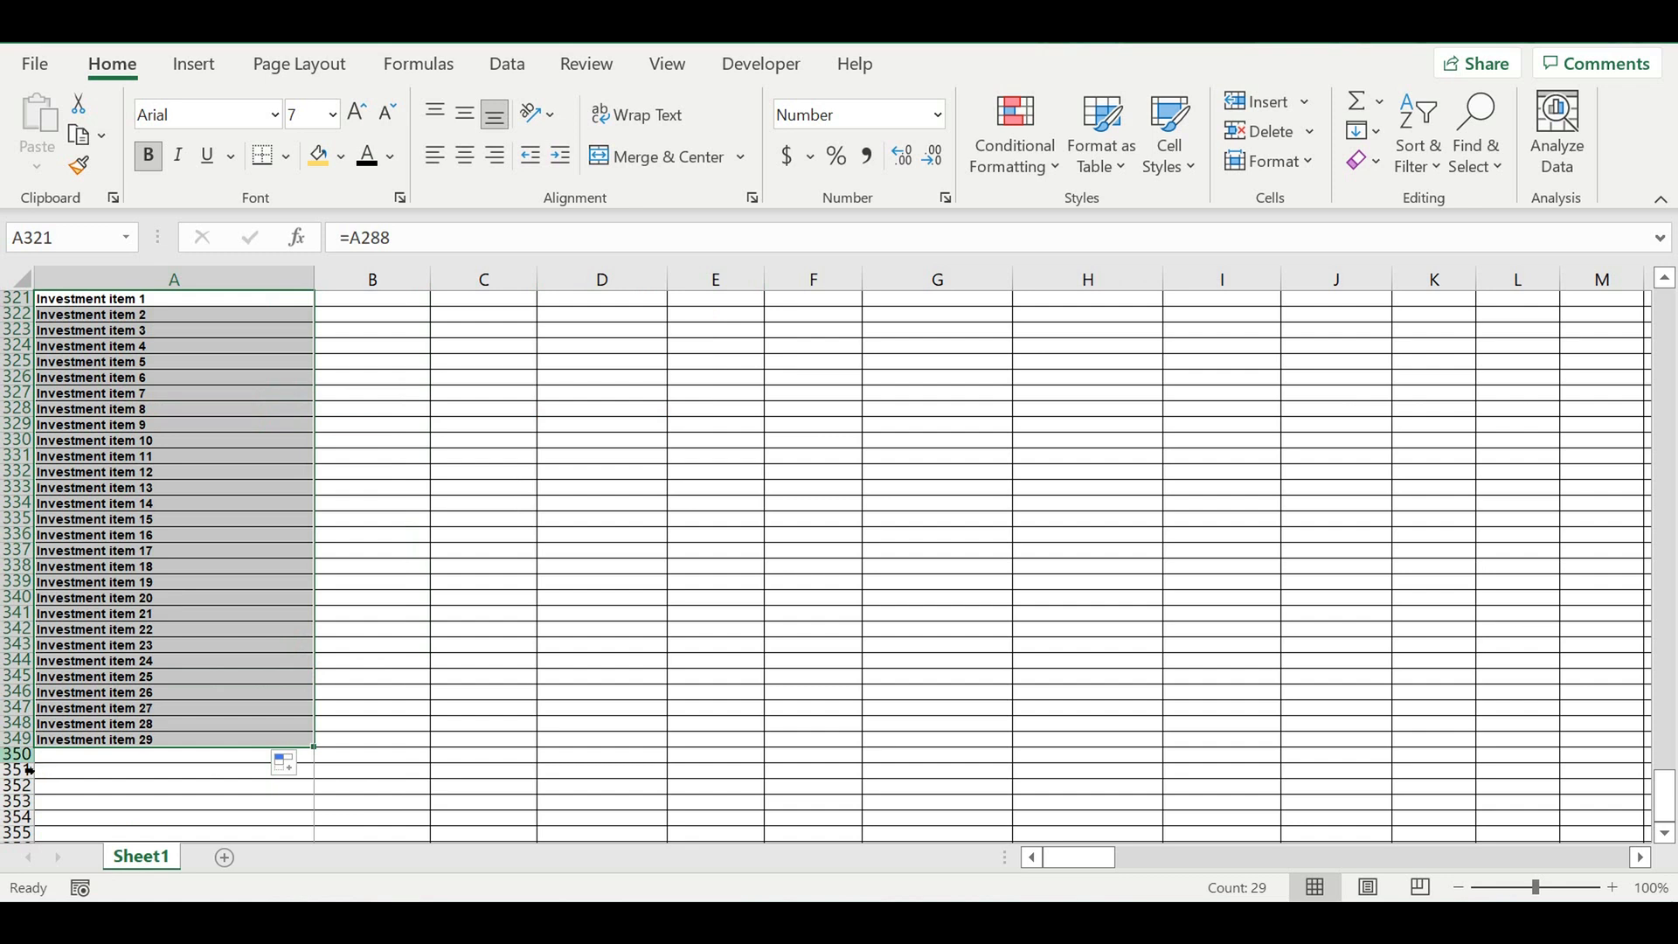
pyautogui.moveTo(316, 750); pyautogui.dragTo(320, 768)
# Fill the whole of row 351 black as a separator below the Investment plan table.
pyautogui.click(18, 771)
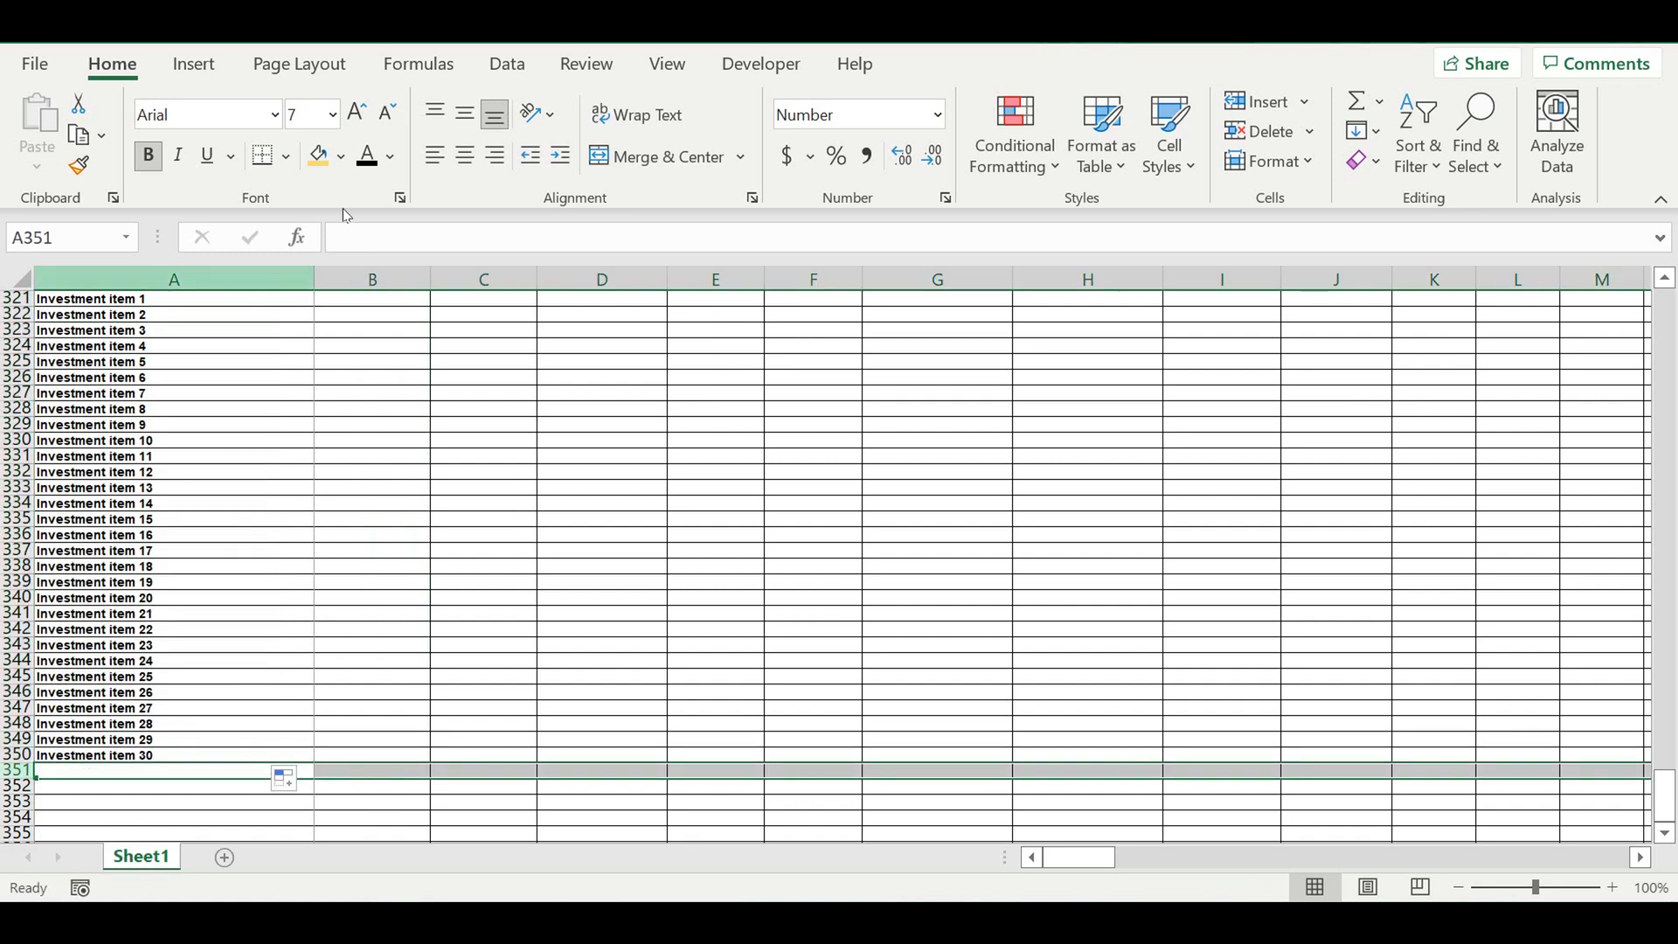
pyautogui.click(344, 168)
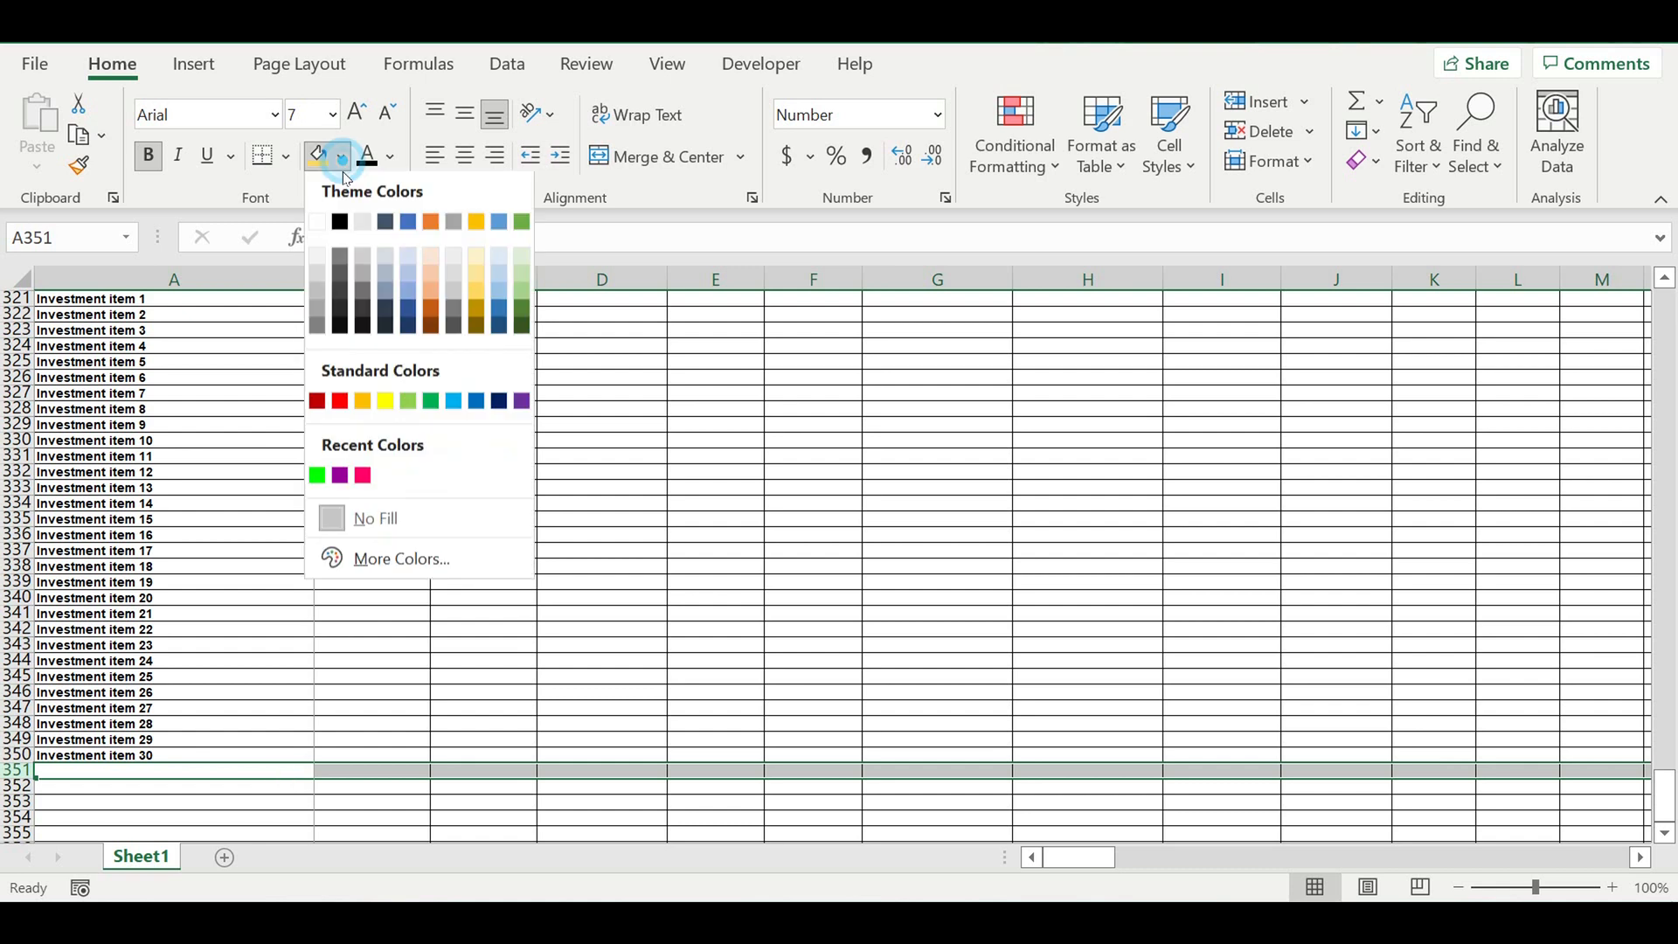
pyautogui.click(340, 226)
pyautogui.click(501, 479)
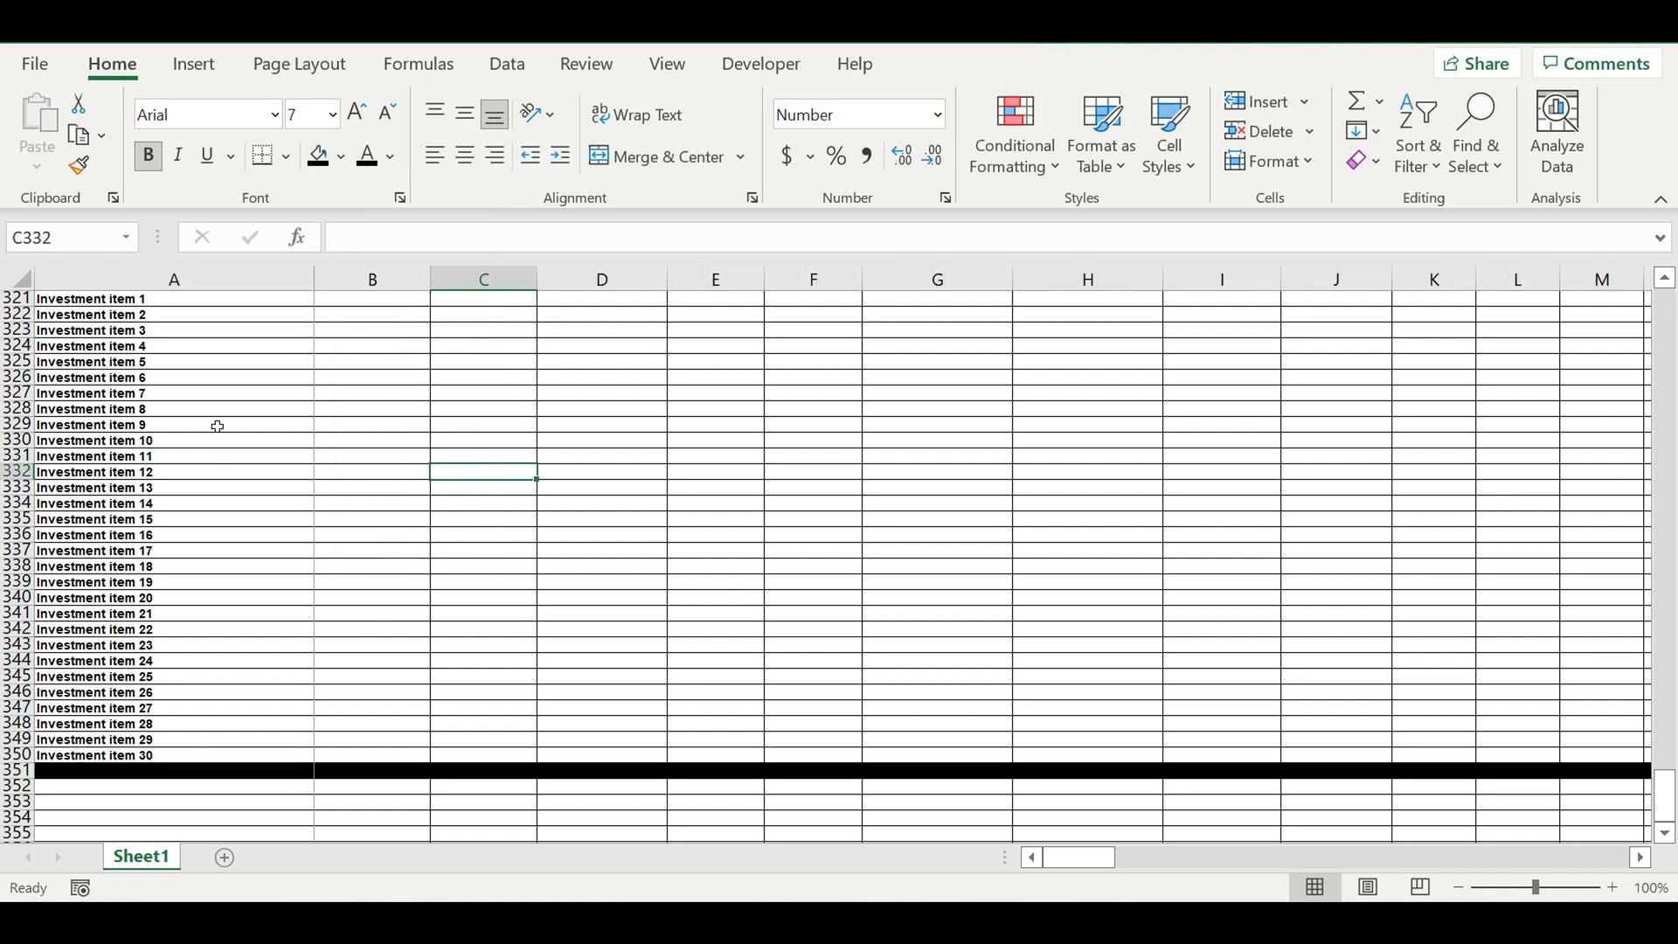
# Increase the indent of the investment item labels in A321:A350 by one level.
pyautogui.scroll(1, 179, 382)
pyautogui.moveTo(159, 353); pyautogui.dragTo(174, 801)
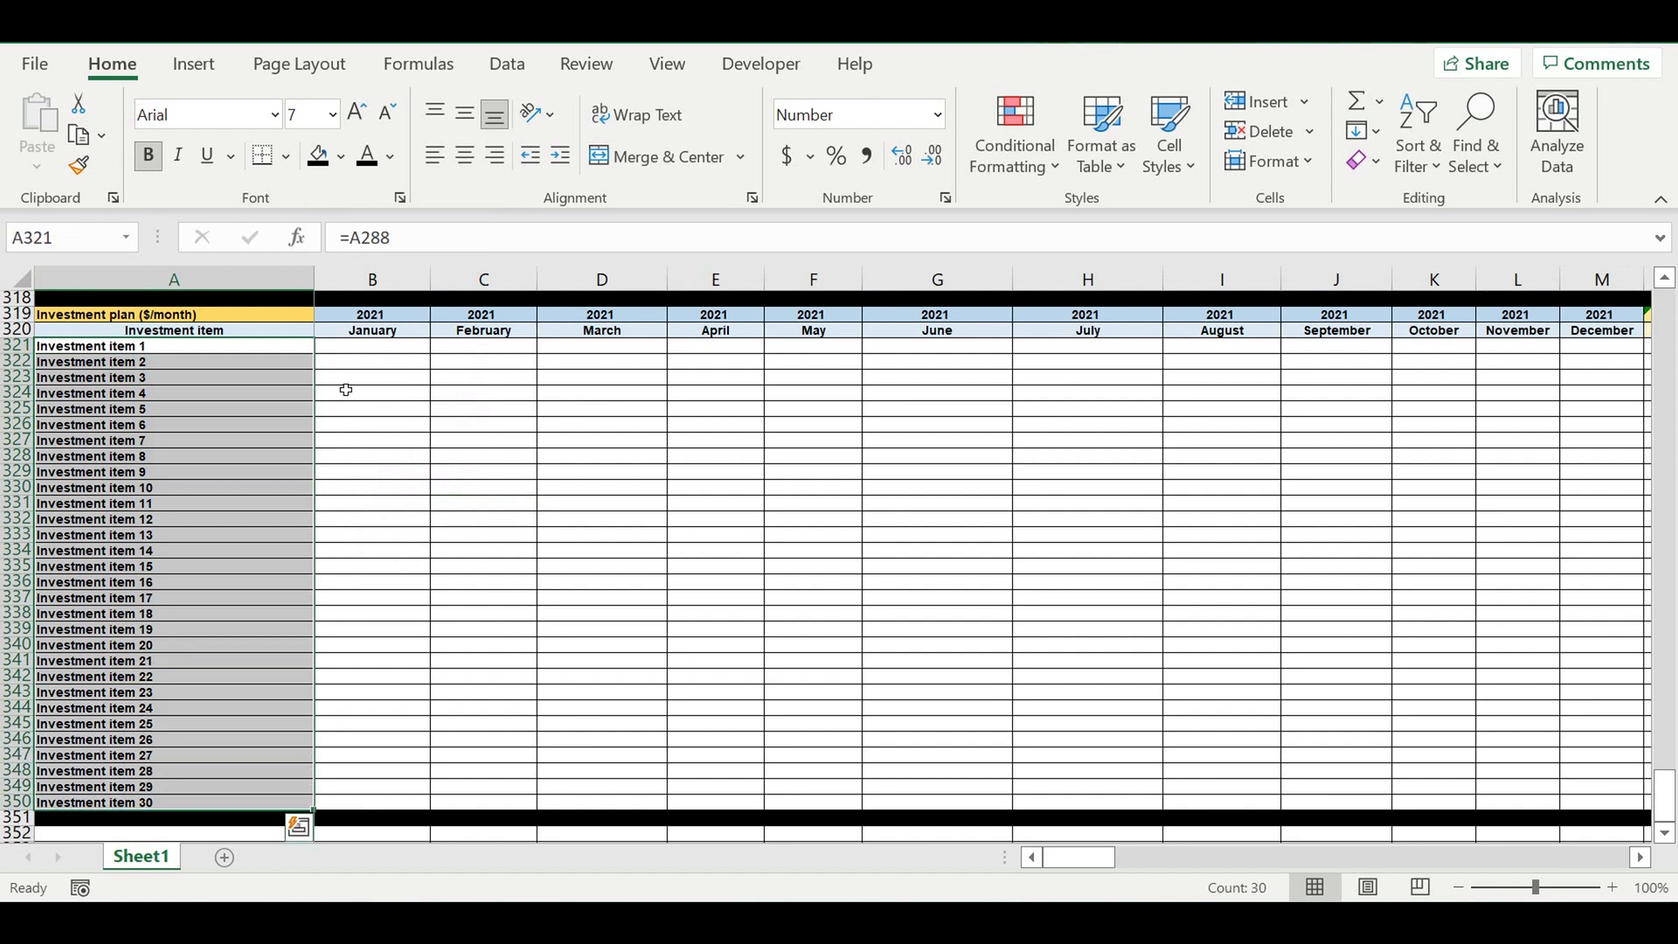
pyautogui.click(560, 155)
pyautogui.click(482, 503)
# Start an IF formula in B321 that tests whether the January Investment stage (3-2-1-0) value B$129 equals 1.
pyautogui.click(383, 353)
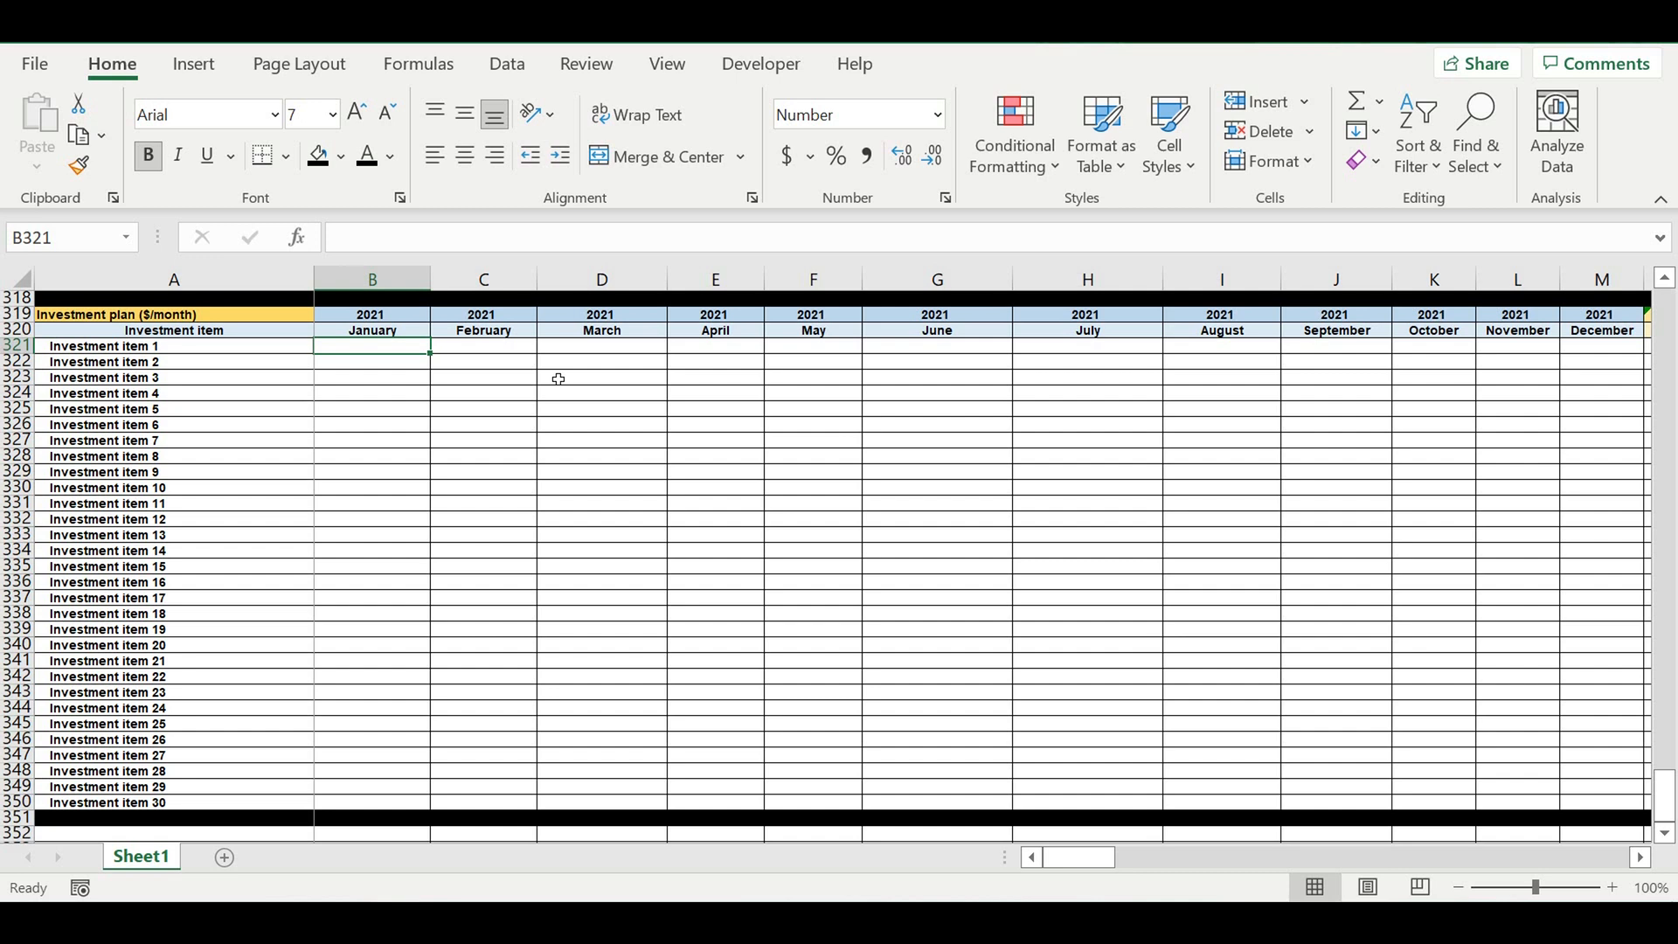
pyautogui.write('=if(')
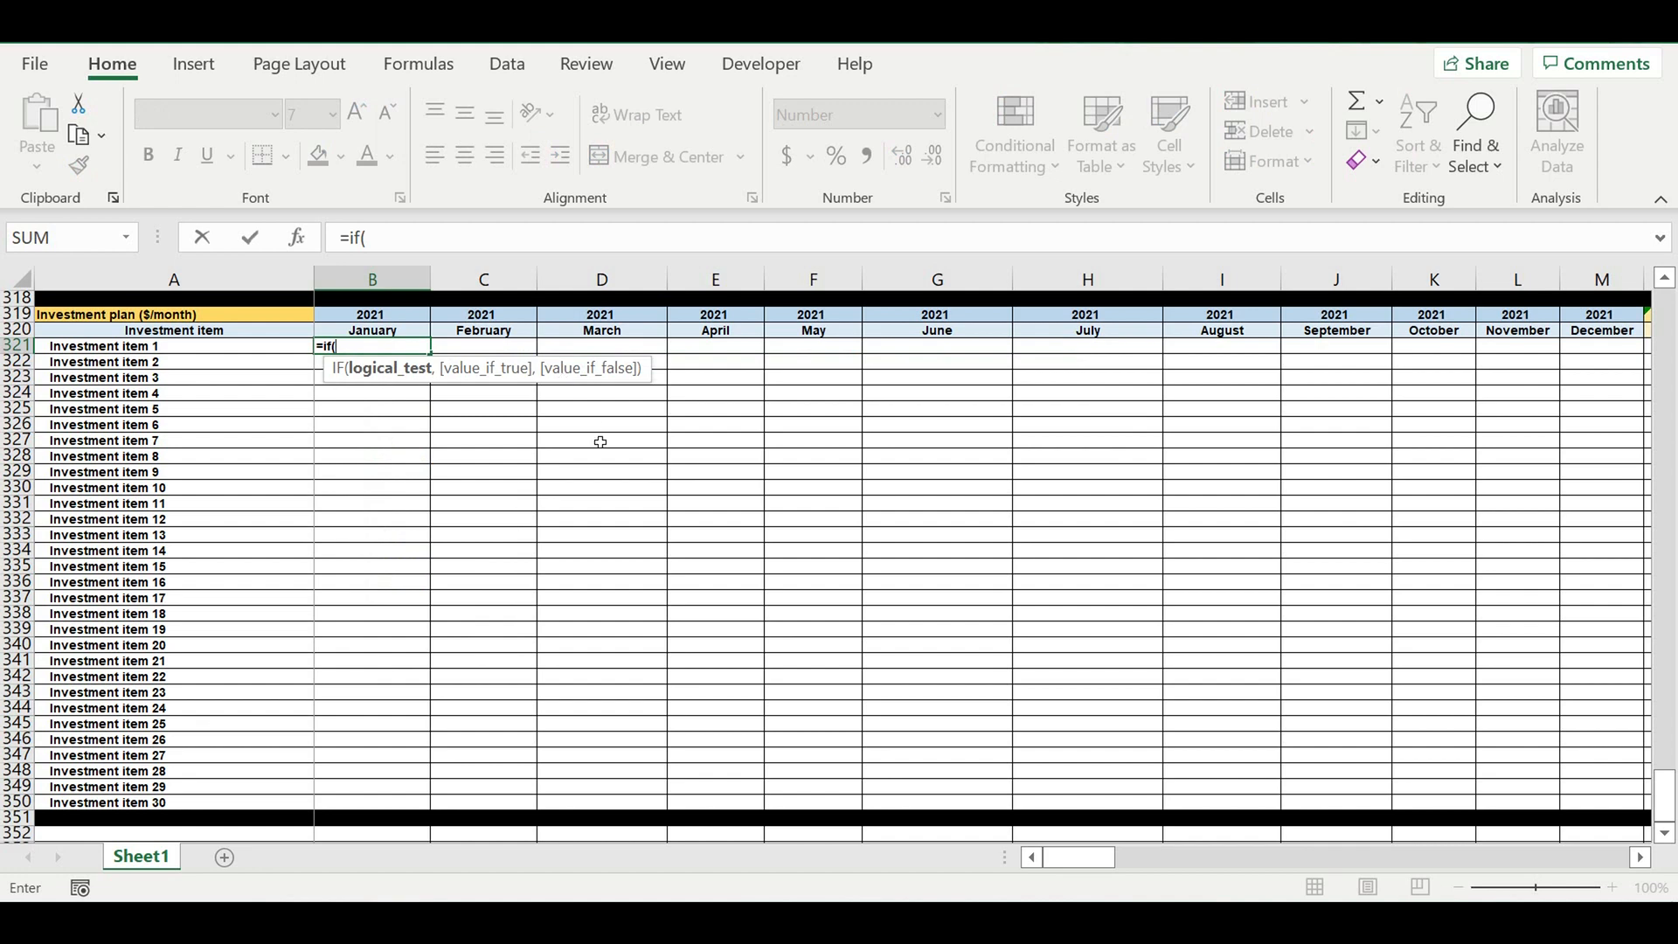
pyautogui.scroll(10, 600, 442)
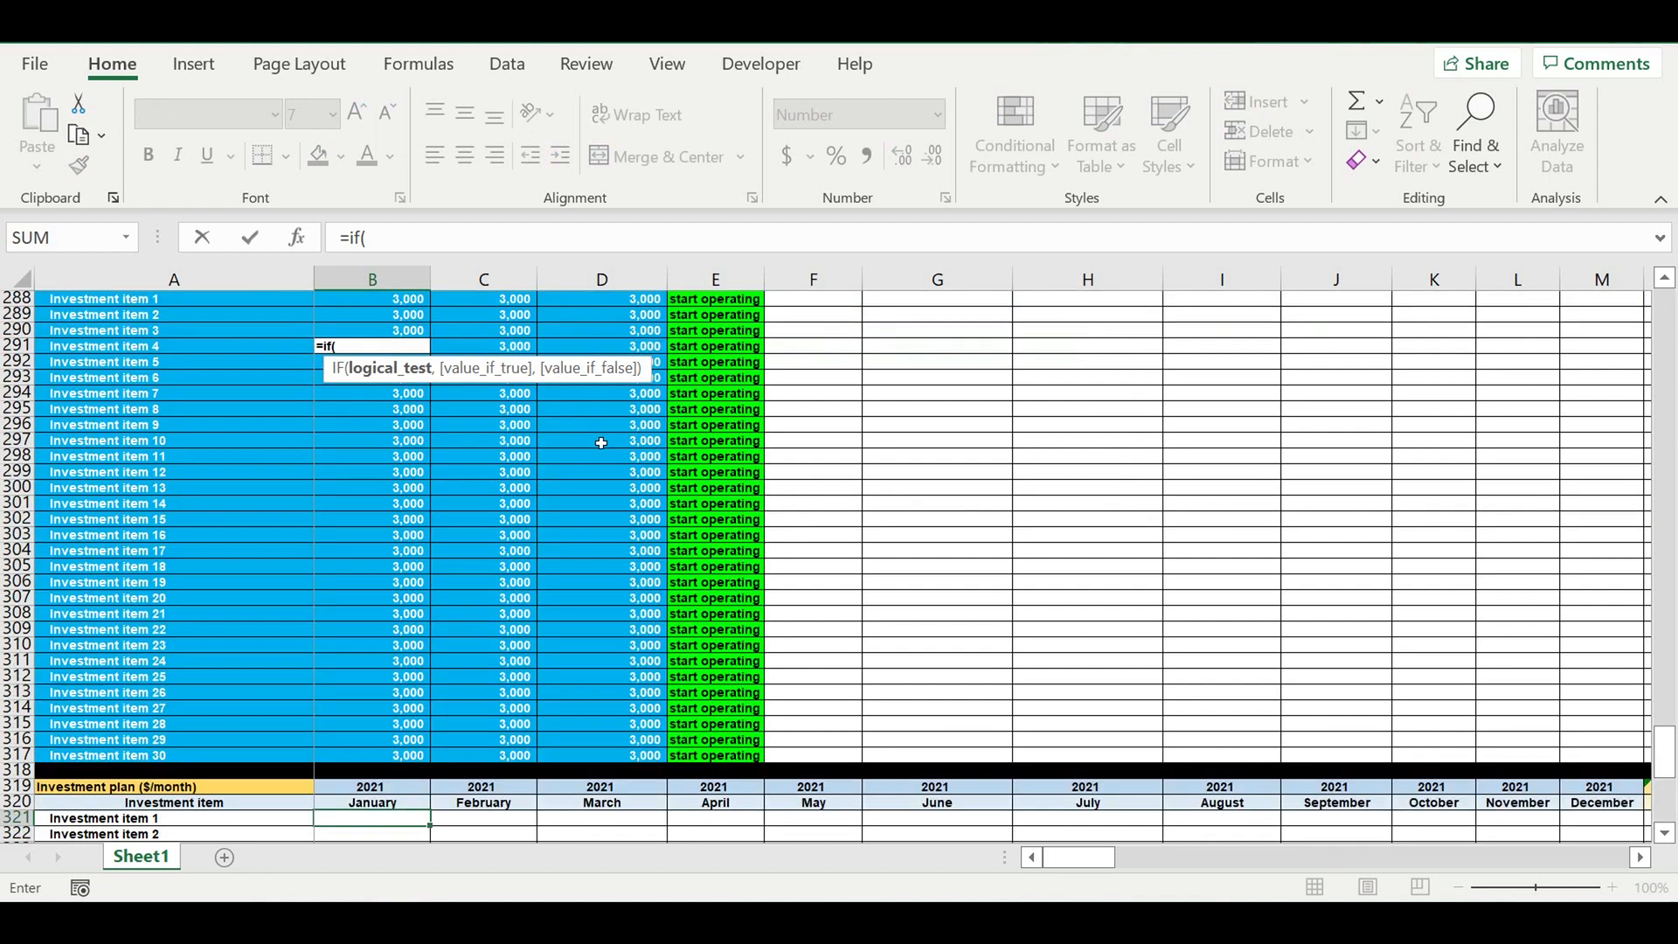
pyautogui.scroll(5, 602, 443)
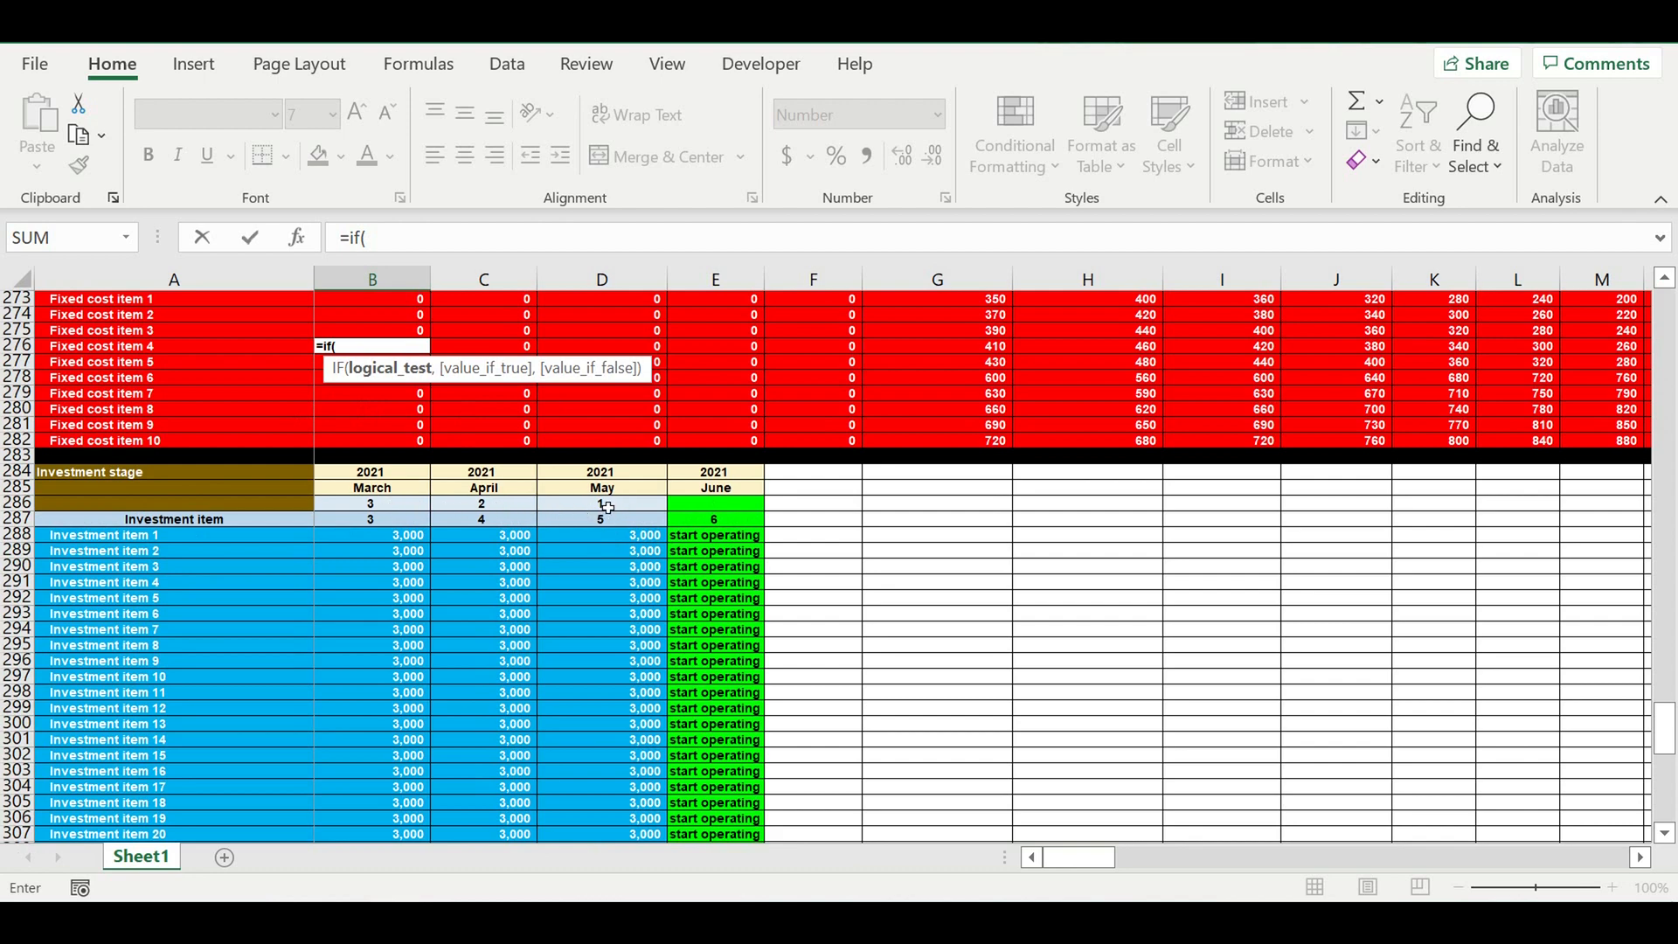
pyautogui.scroll(16, 601, 489)
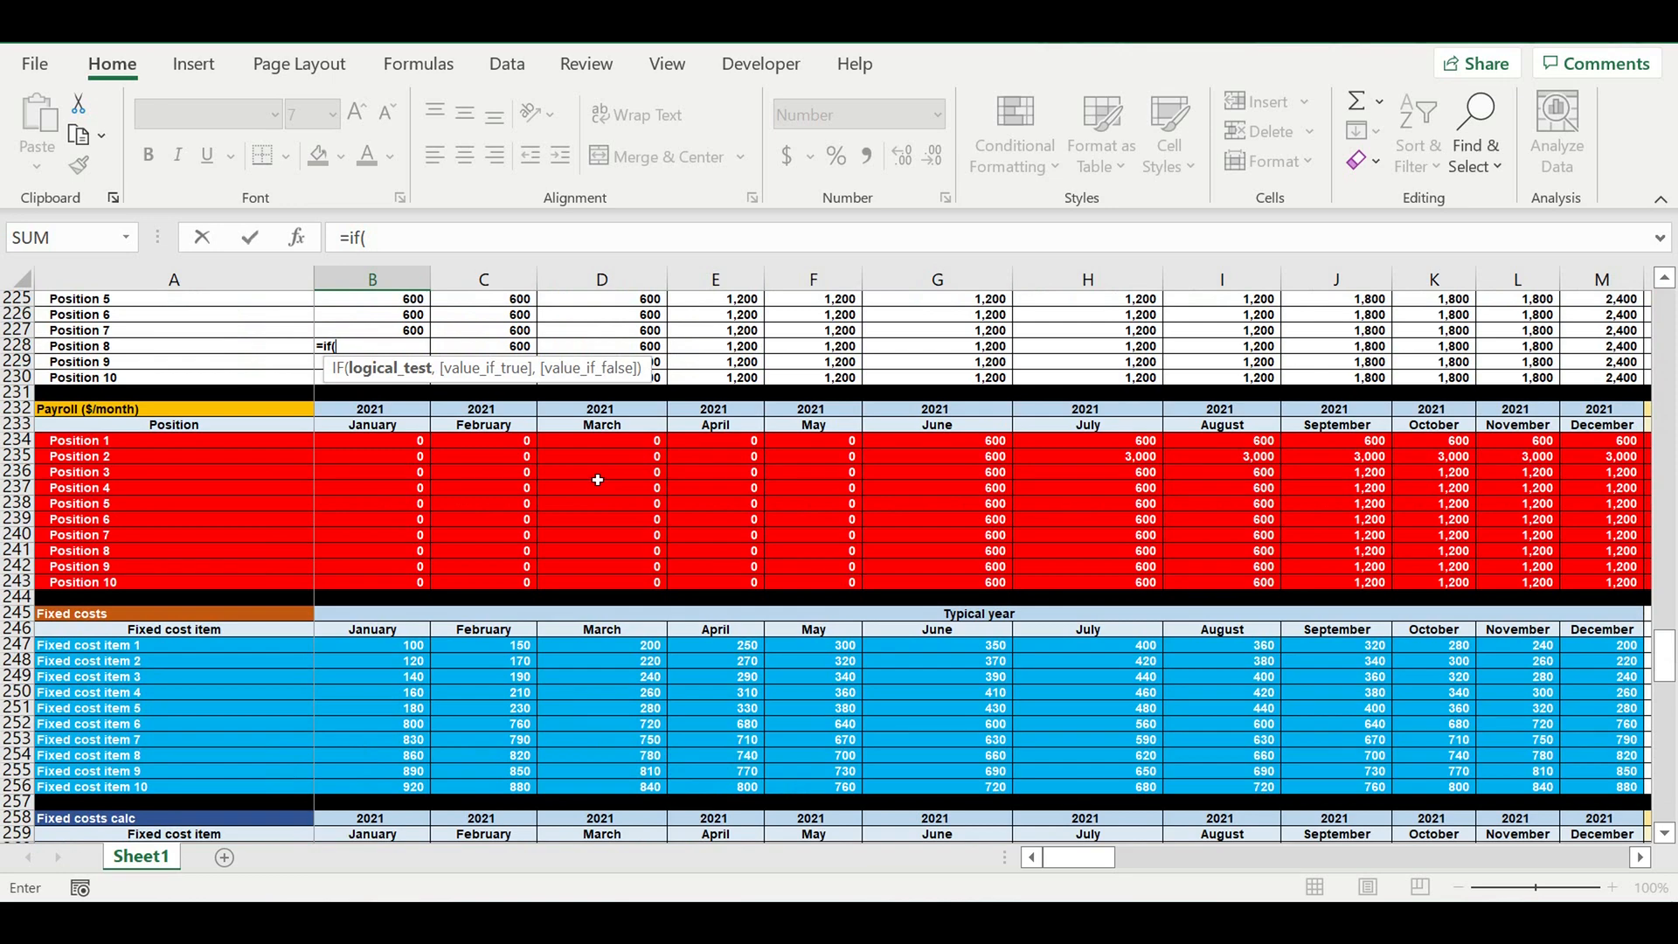
pyautogui.scroll(7, 598, 479)
pyautogui.scroll(17, 595, 474)
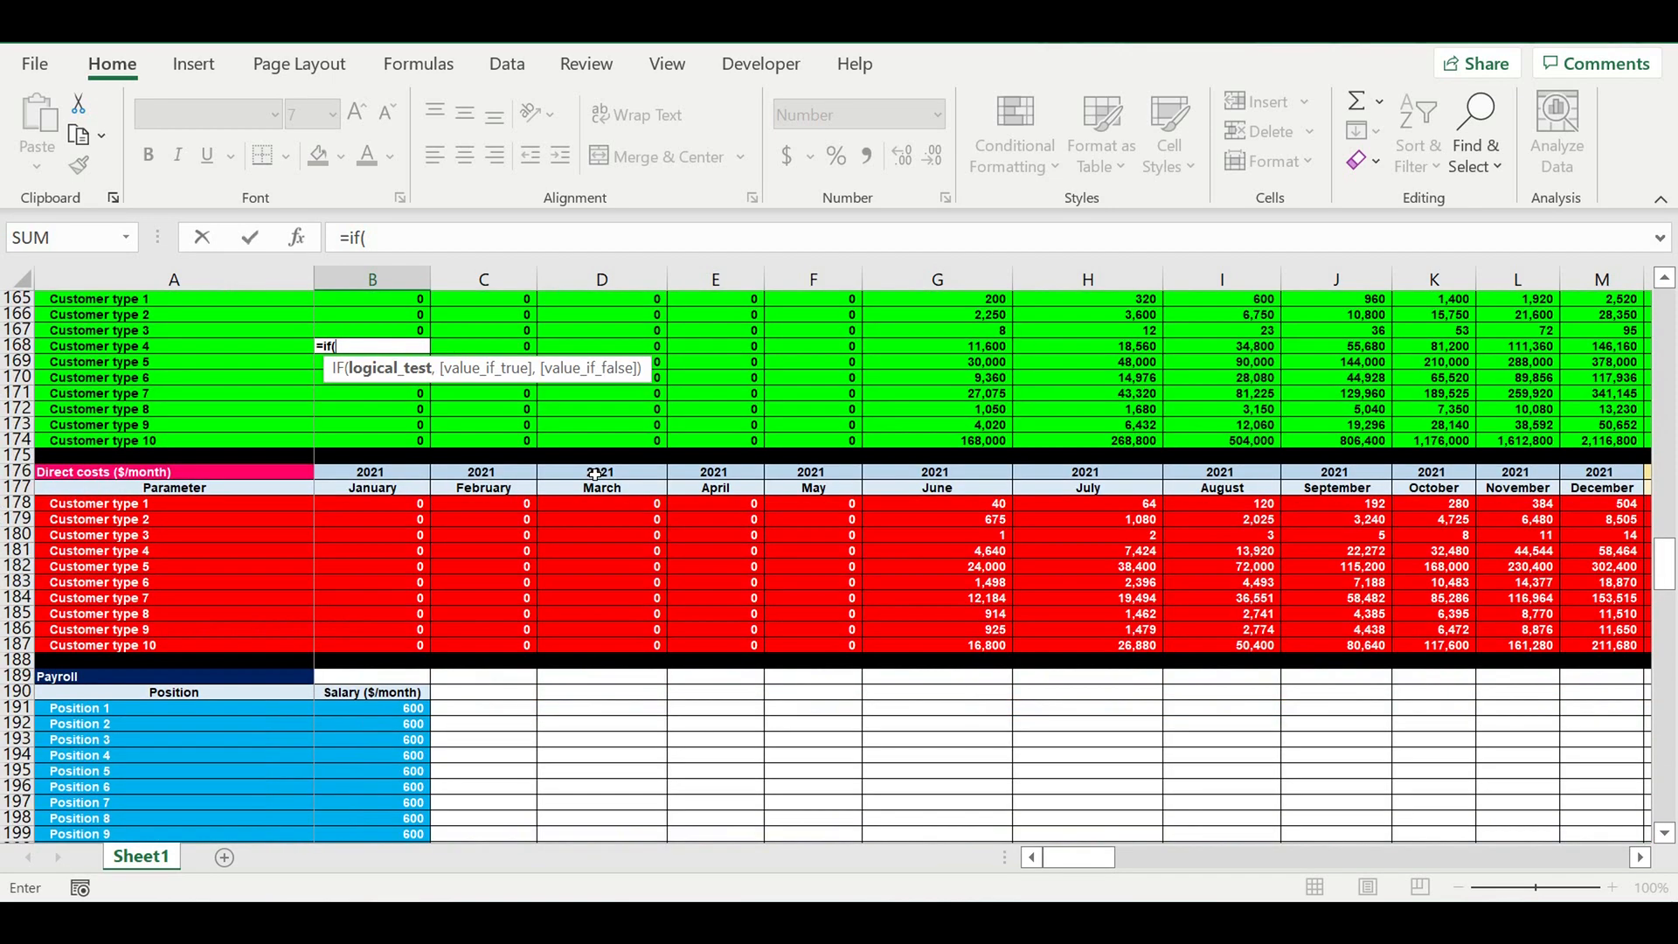
pyautogui.scroll(4, 596, 475)
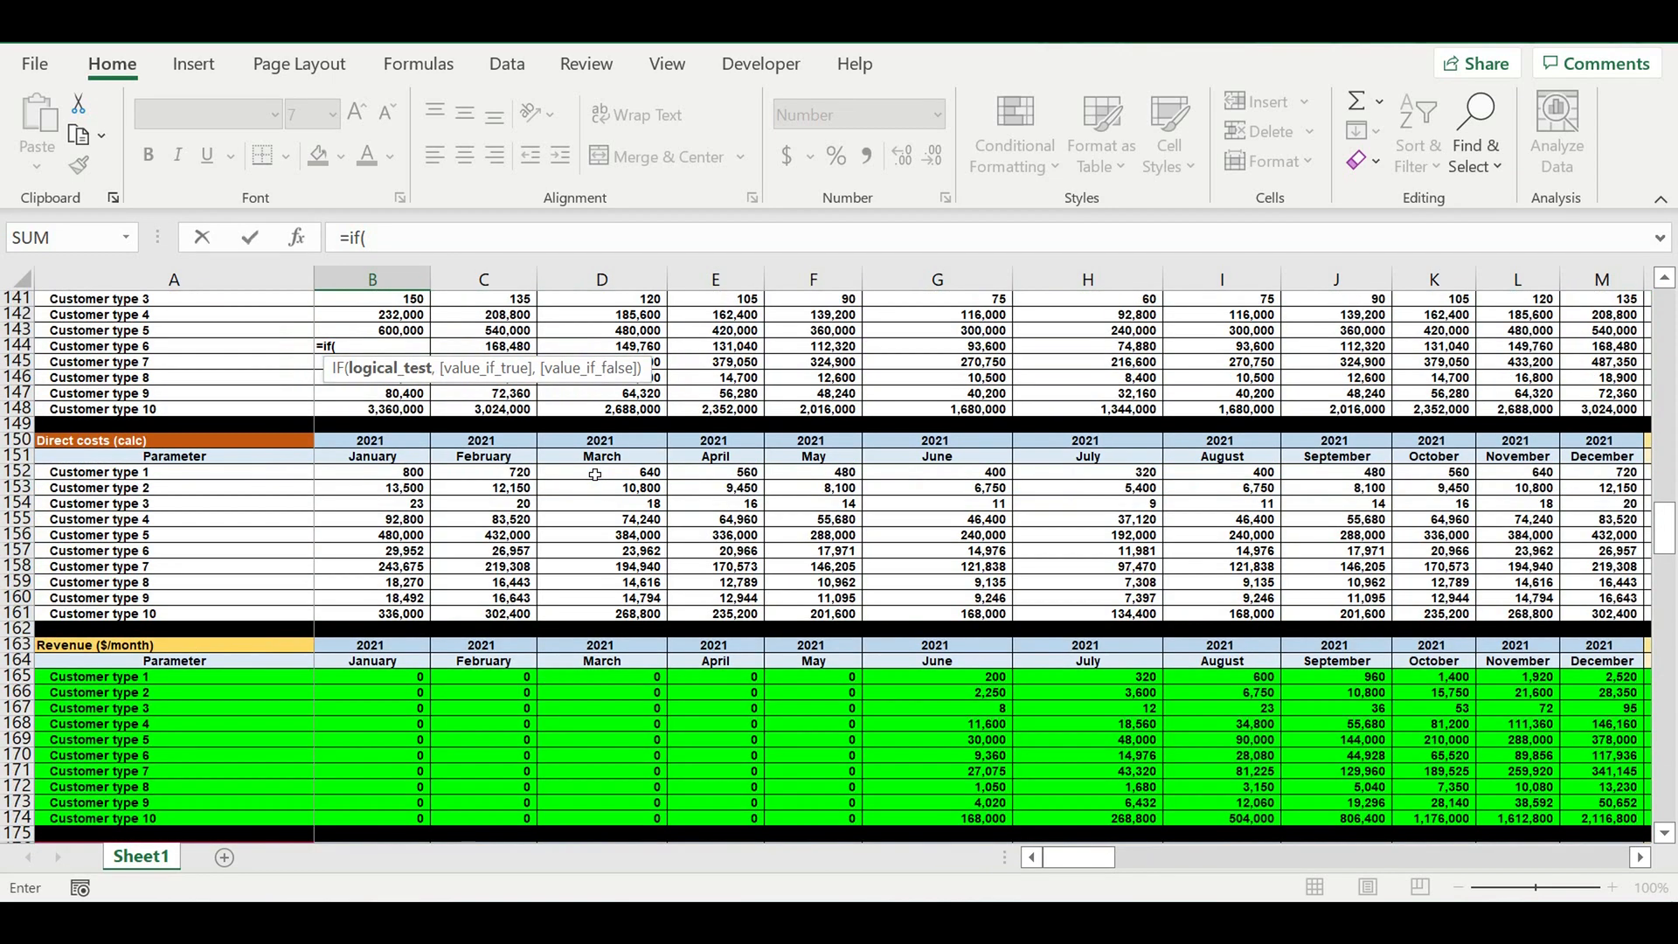
pyautogui.scroll(9, 595, 475)
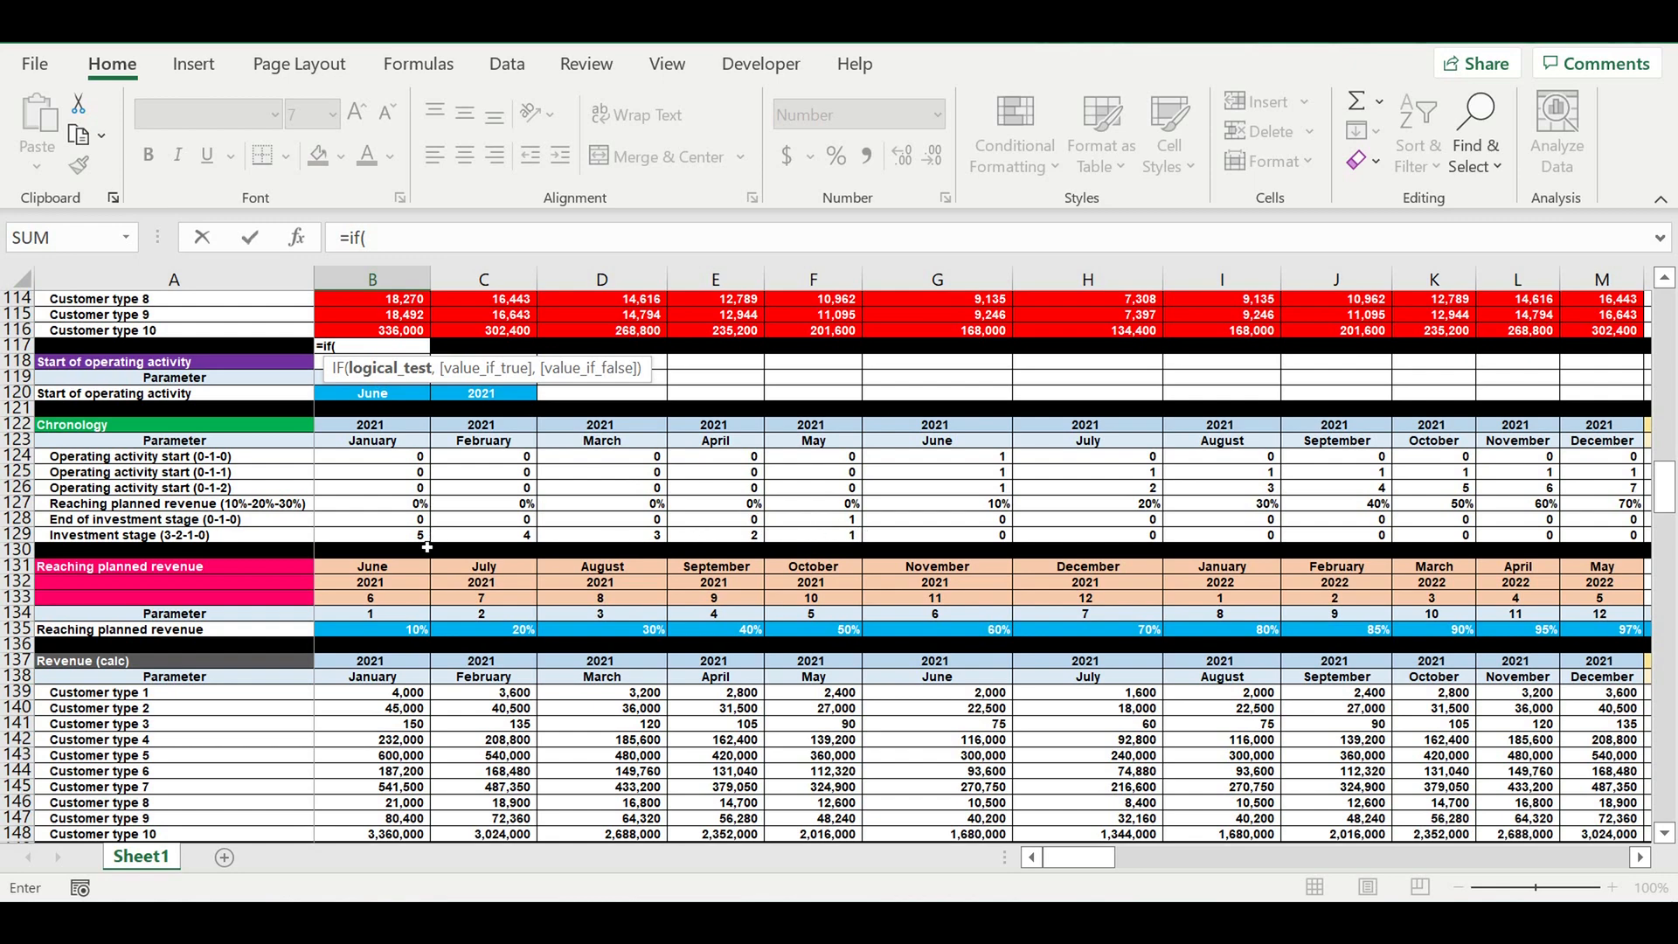
pyautogui.click(378, 535)
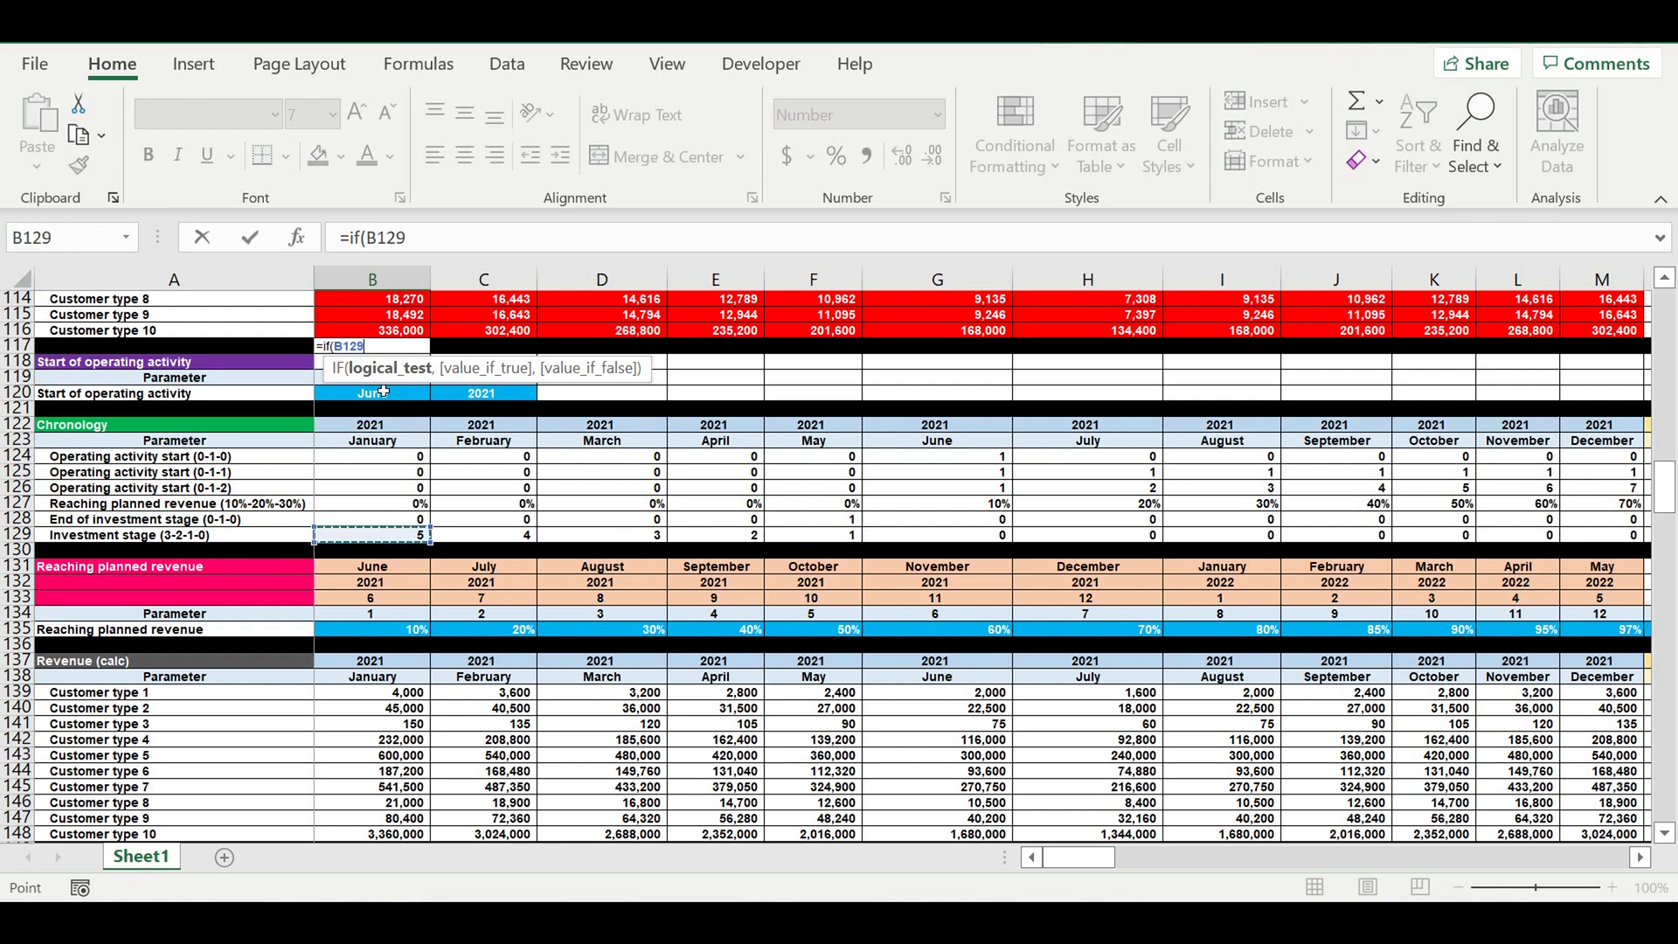
pyautogui.click(380, 238)
pyautogui.write('$')
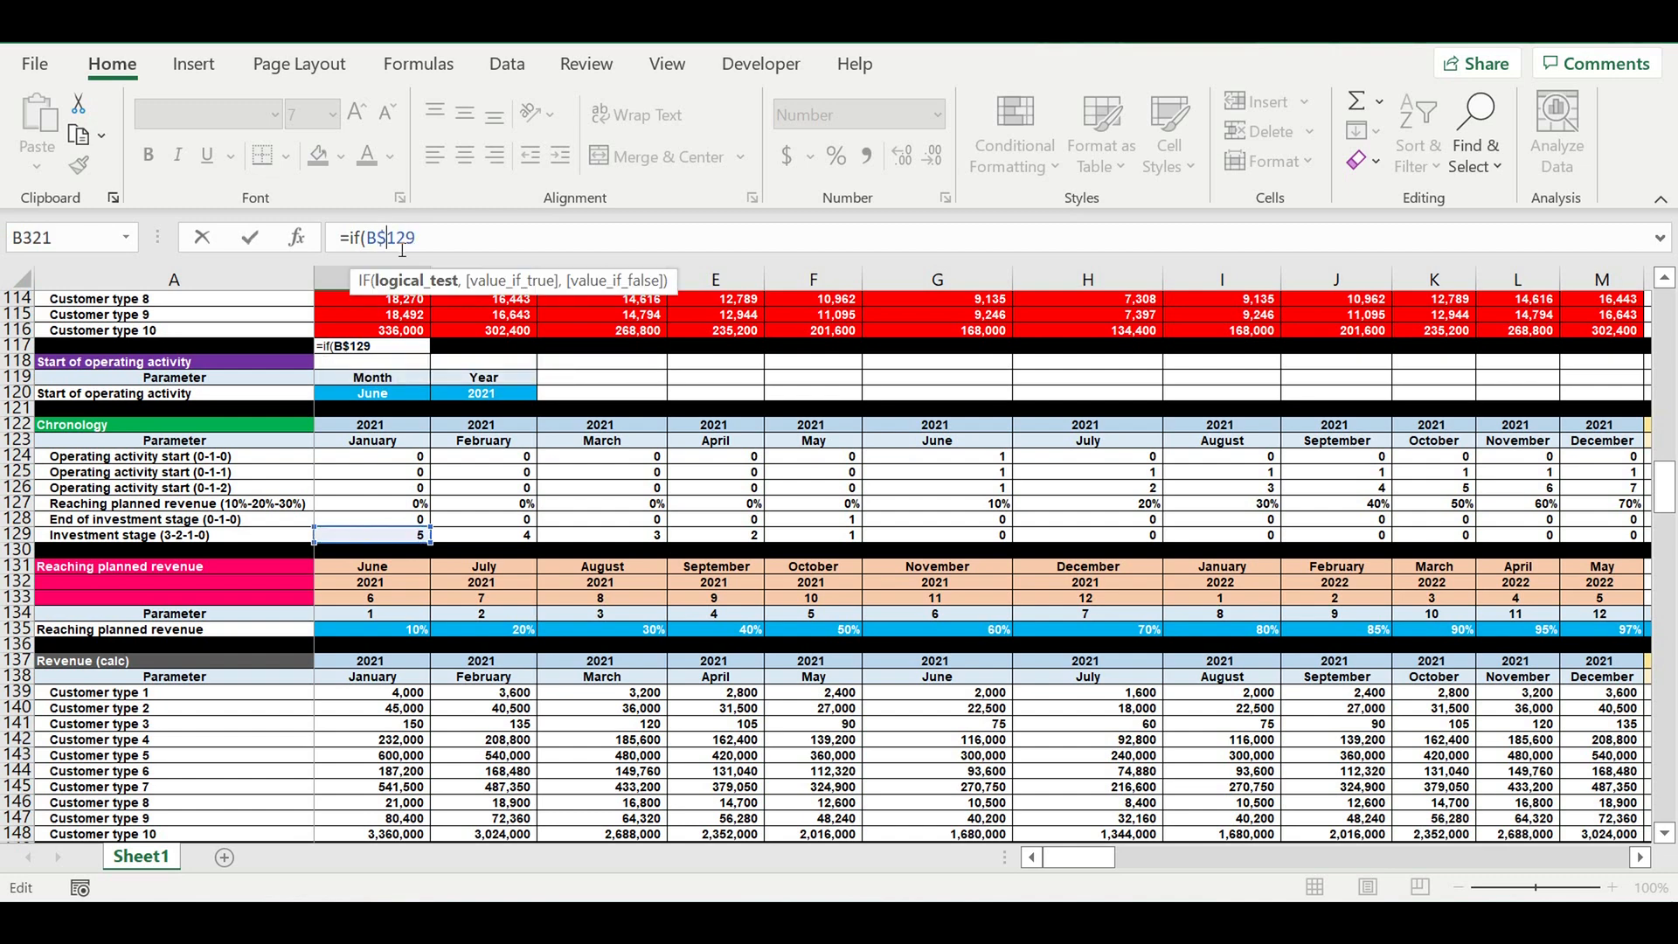
pyautogui.click(450, 235)
pyautogui.write('=1,')
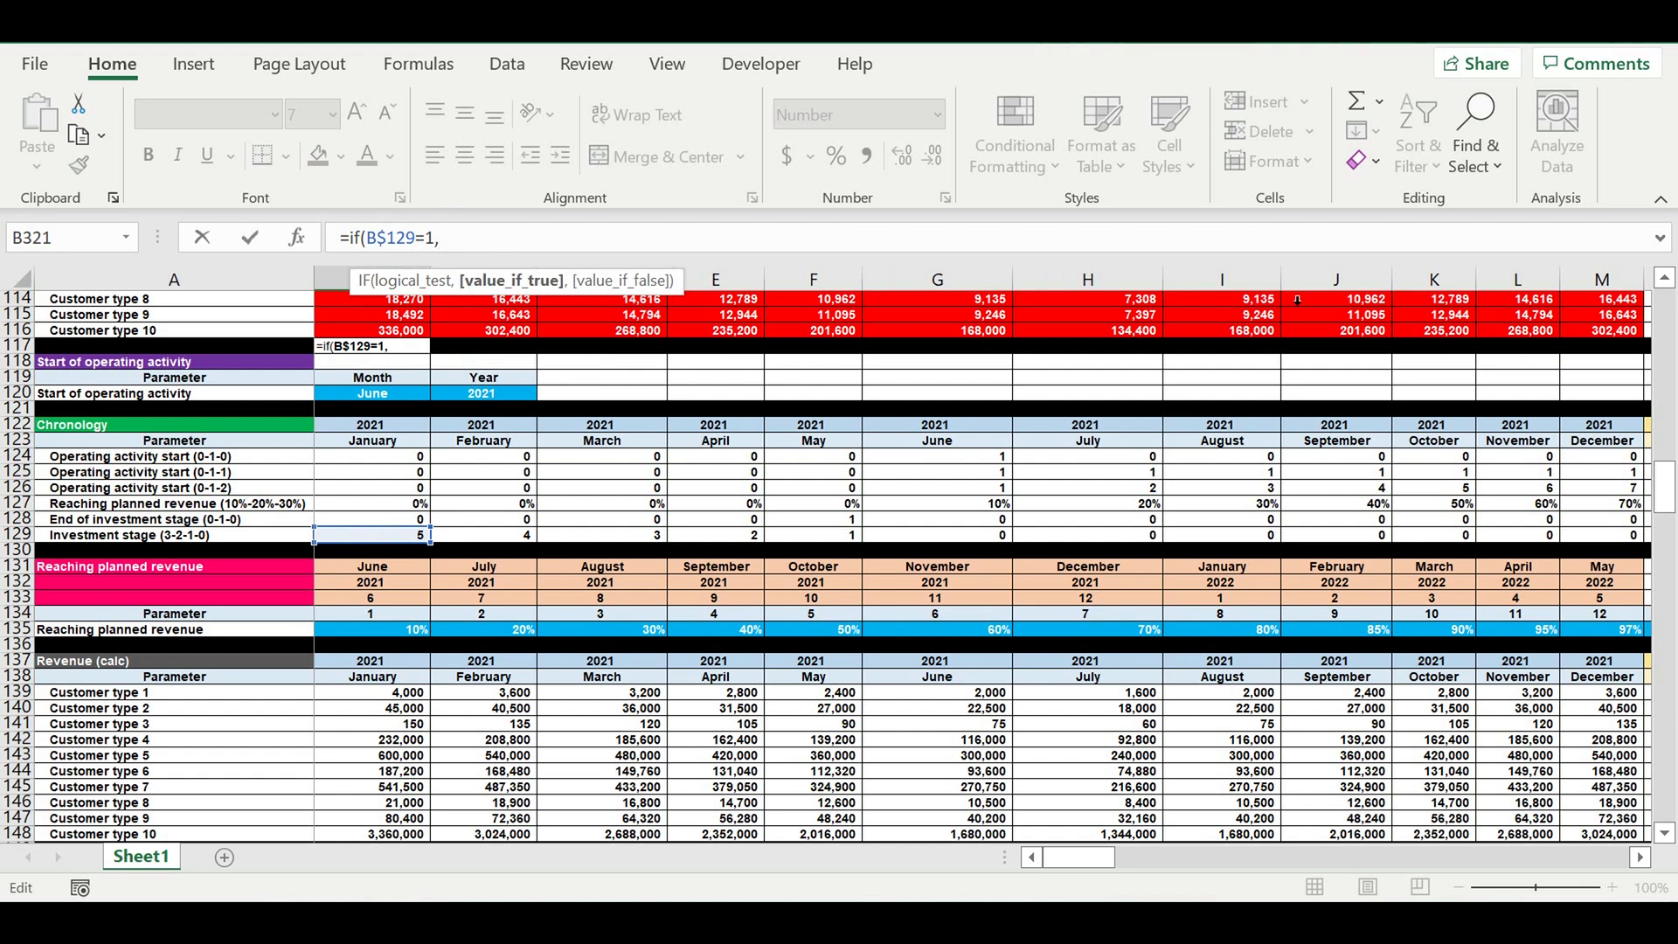
# Set the formula's true value to $D288, the Investment item 1 amount in the last month of the Investment stage block.
pyautogui.moveTo(1671, 476); pyautogui.dragTo(1670, 797)
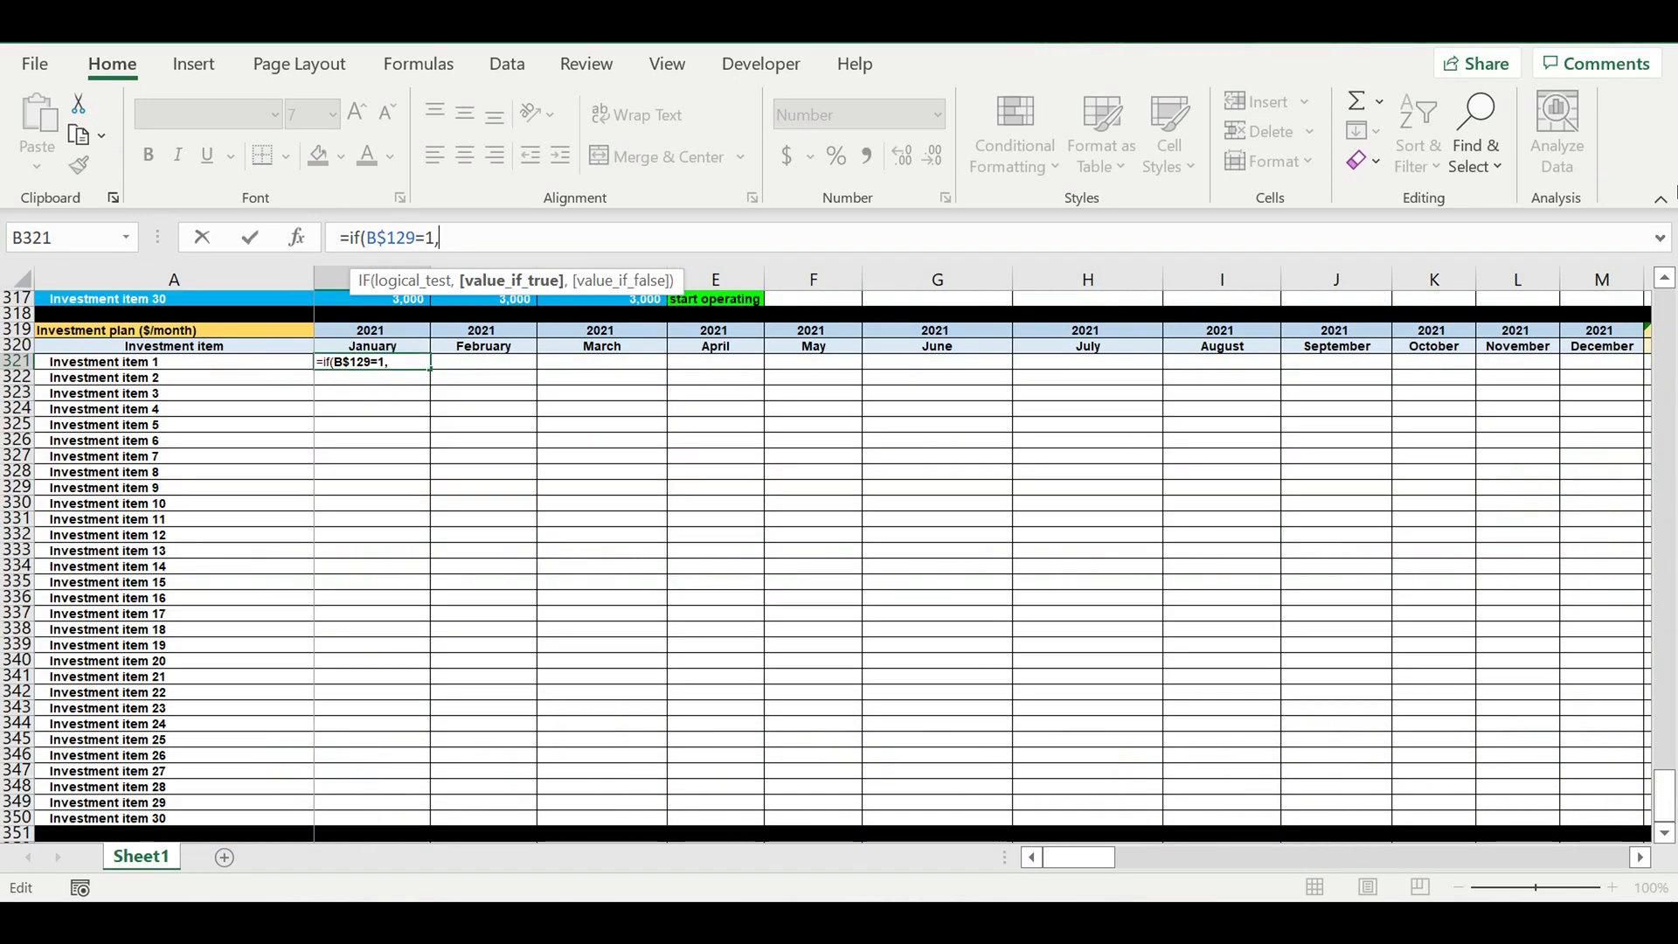
pyautogui.scroll(1, 1668, 291)
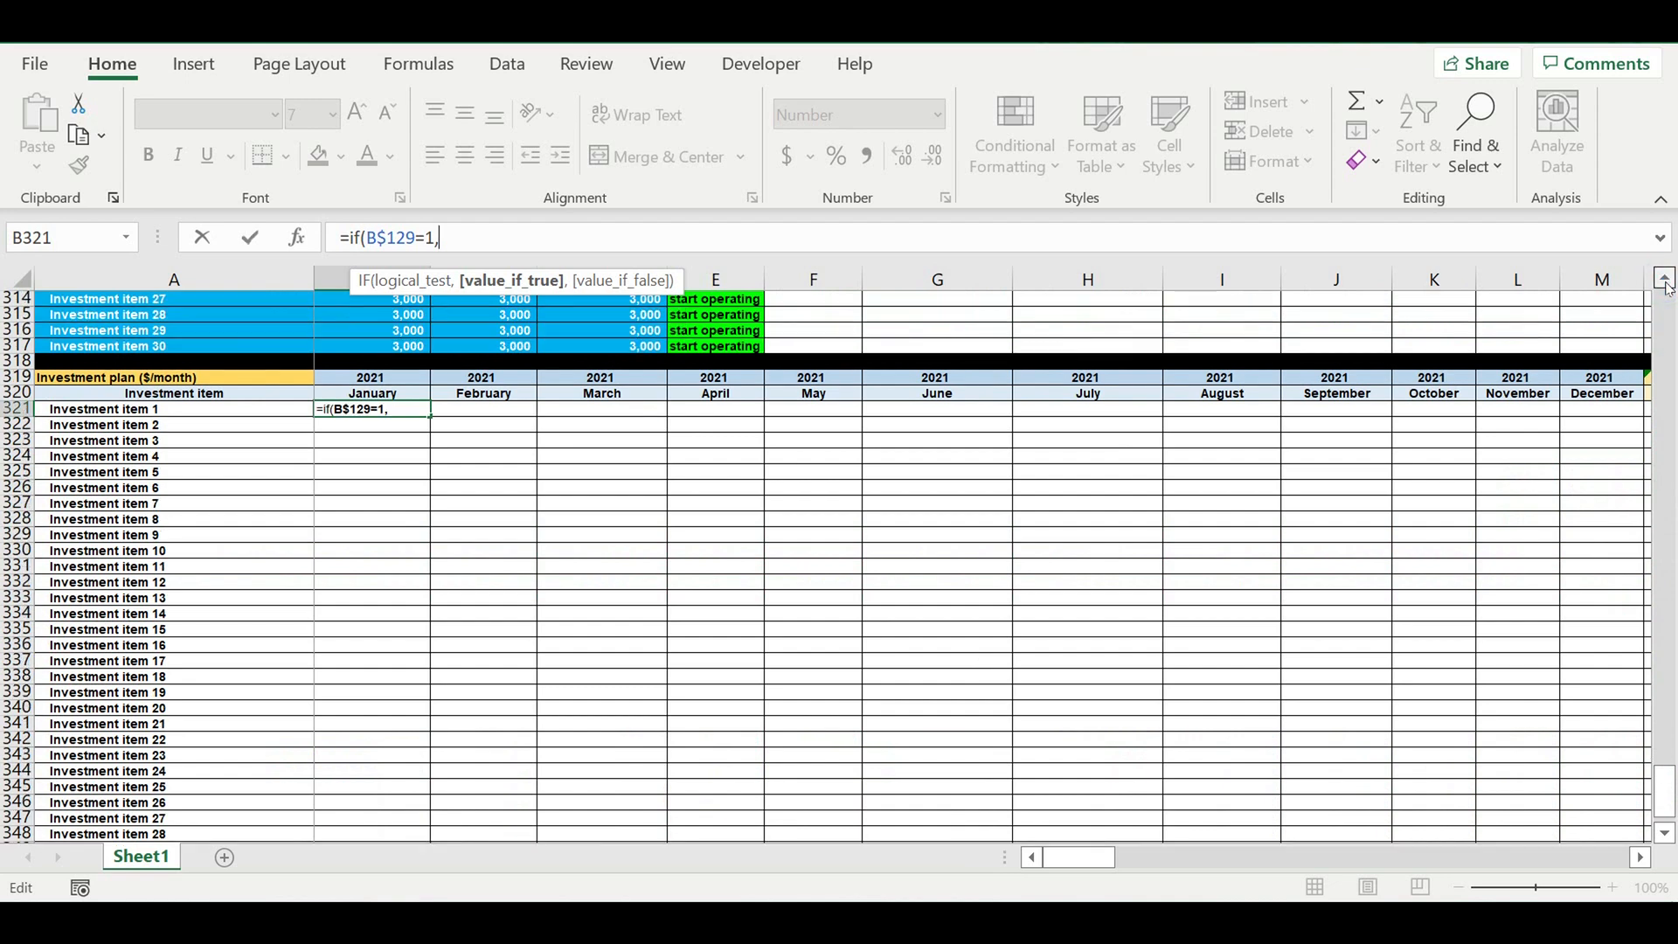
pyautogui.scroll(5, 1668, 290)
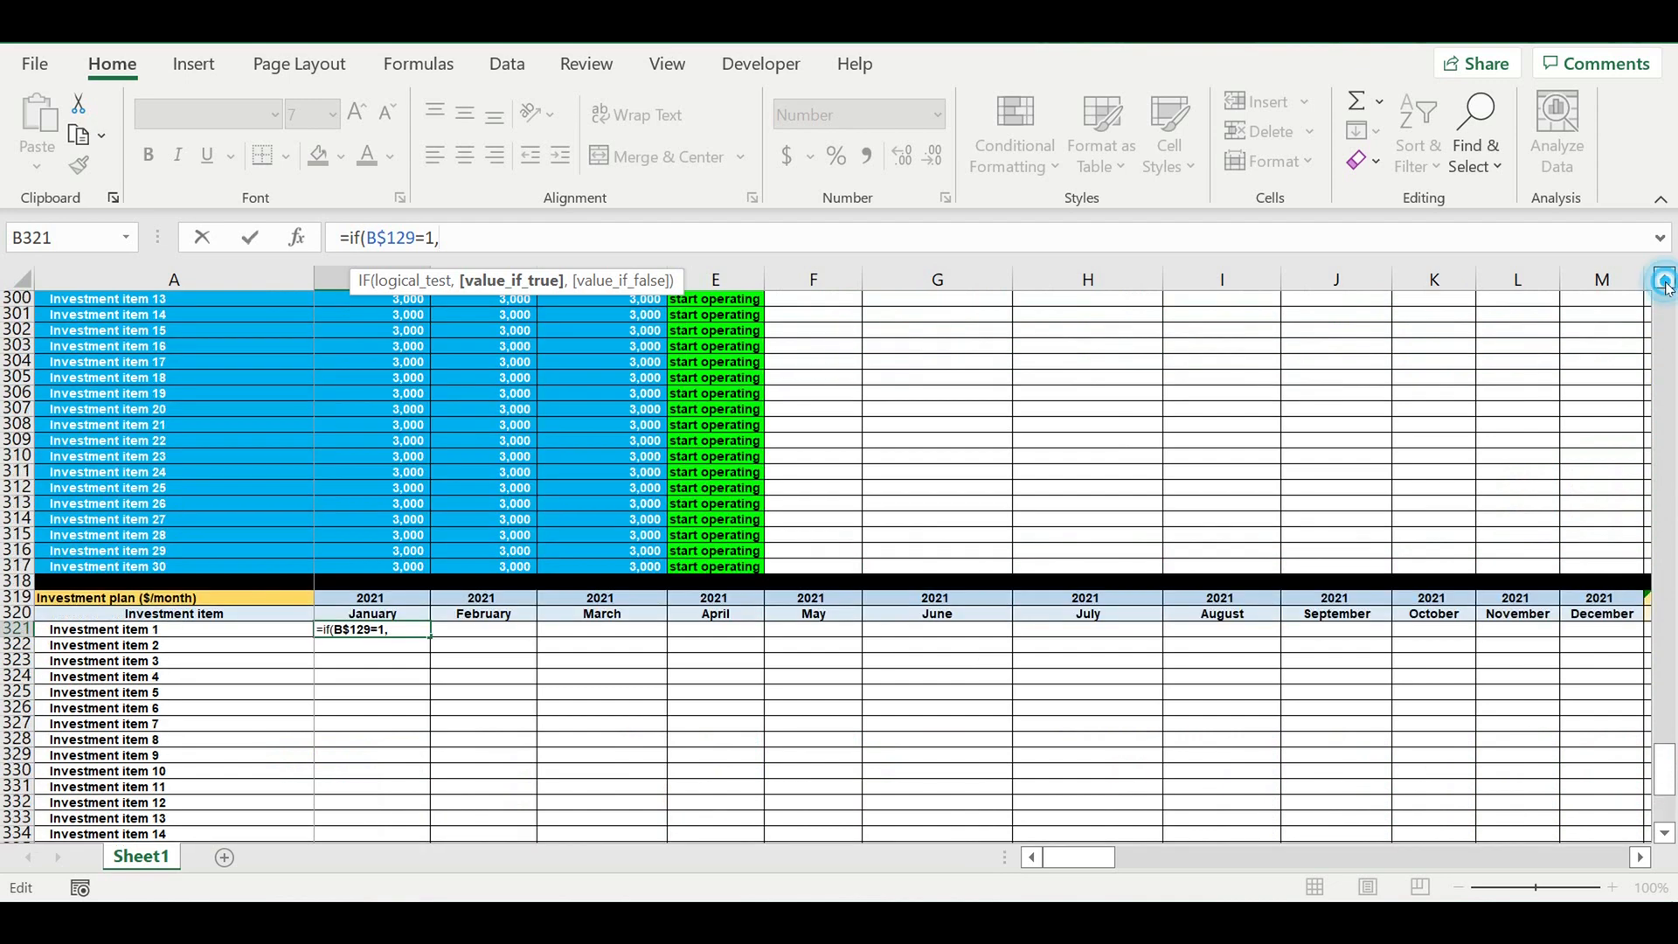
pyautogui.scroll(3, 1668, 290)
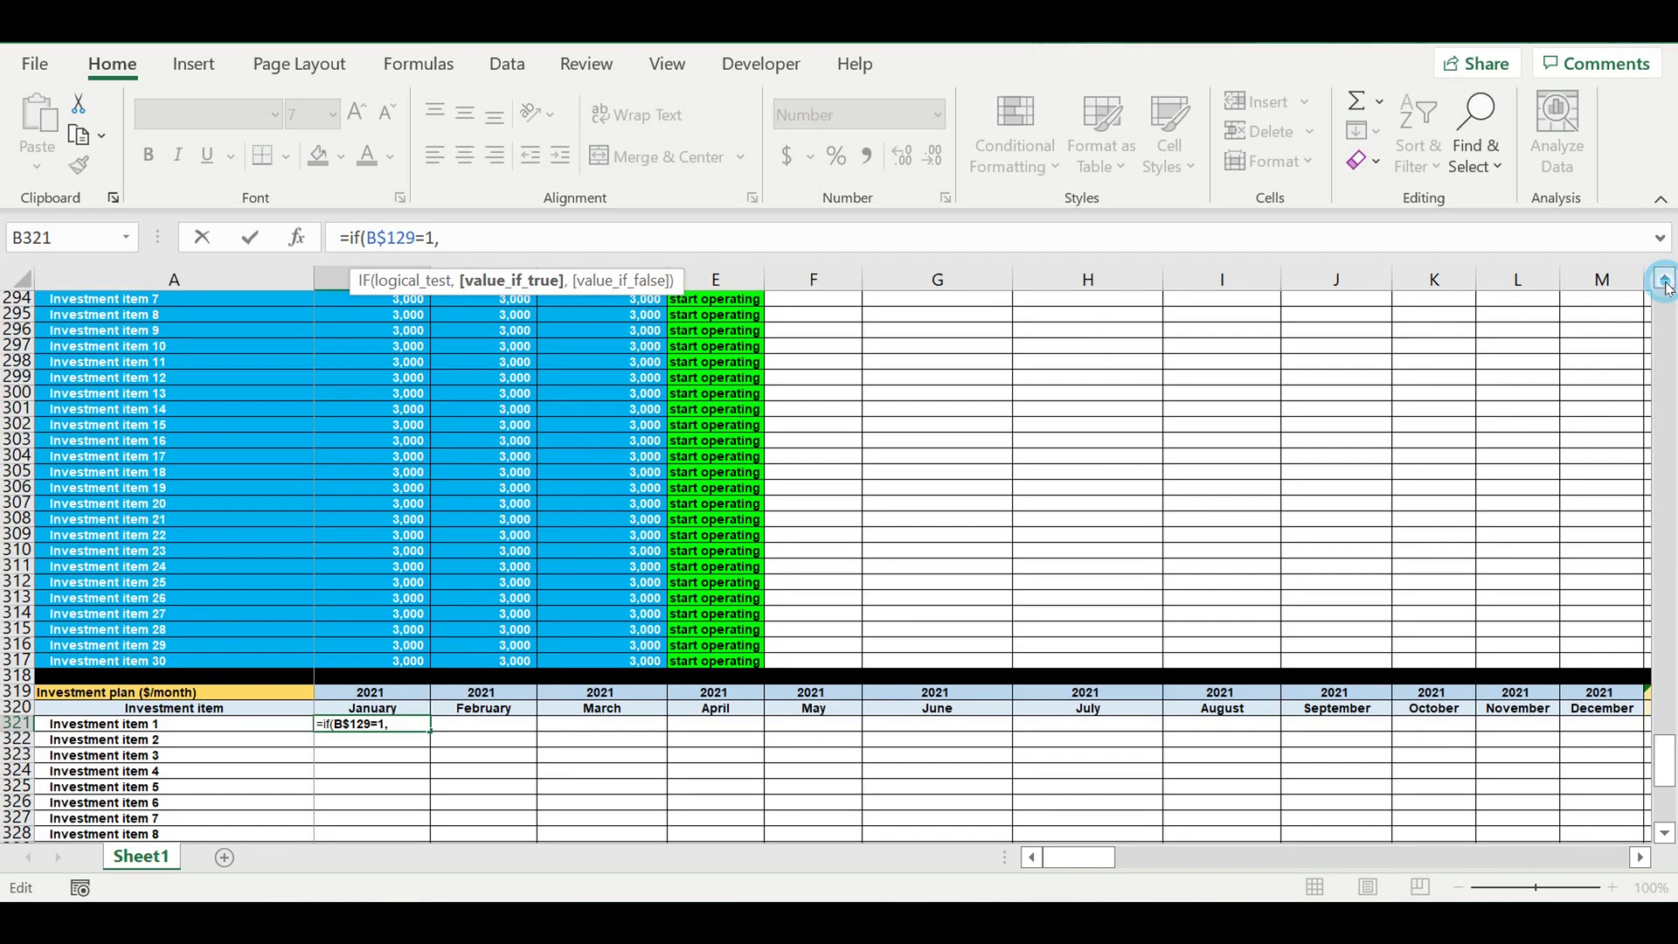
pyautogui.scroll(1, 1668, 290)
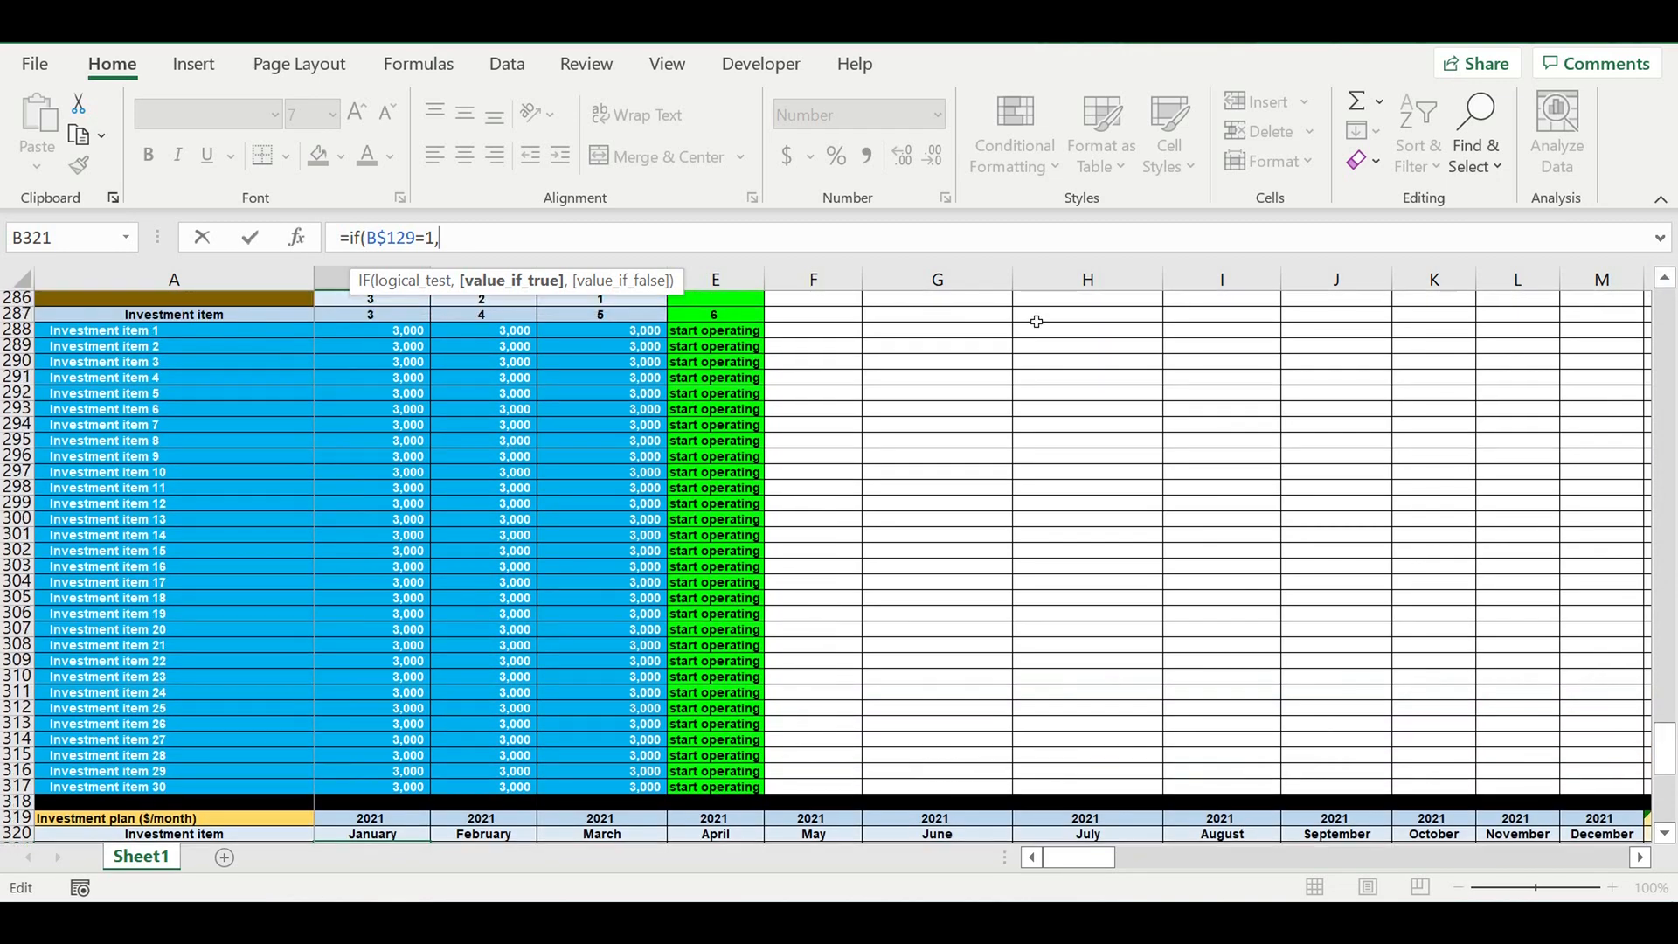
pyautogui.click(636, 336)
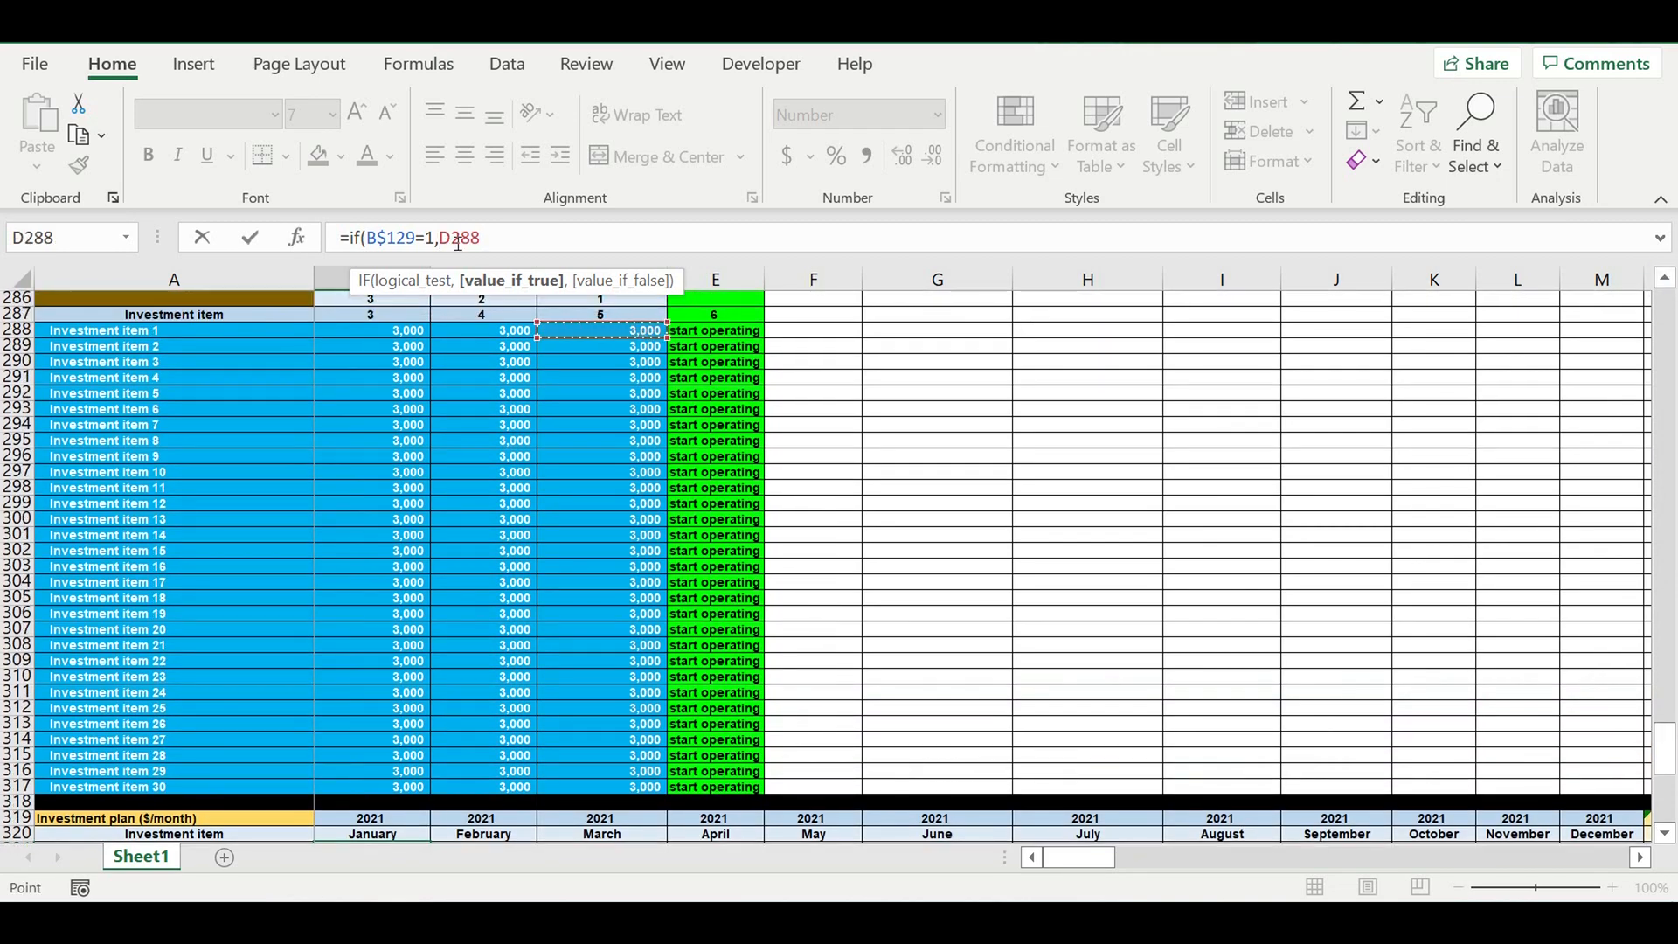
pyautogui.write('$D288')
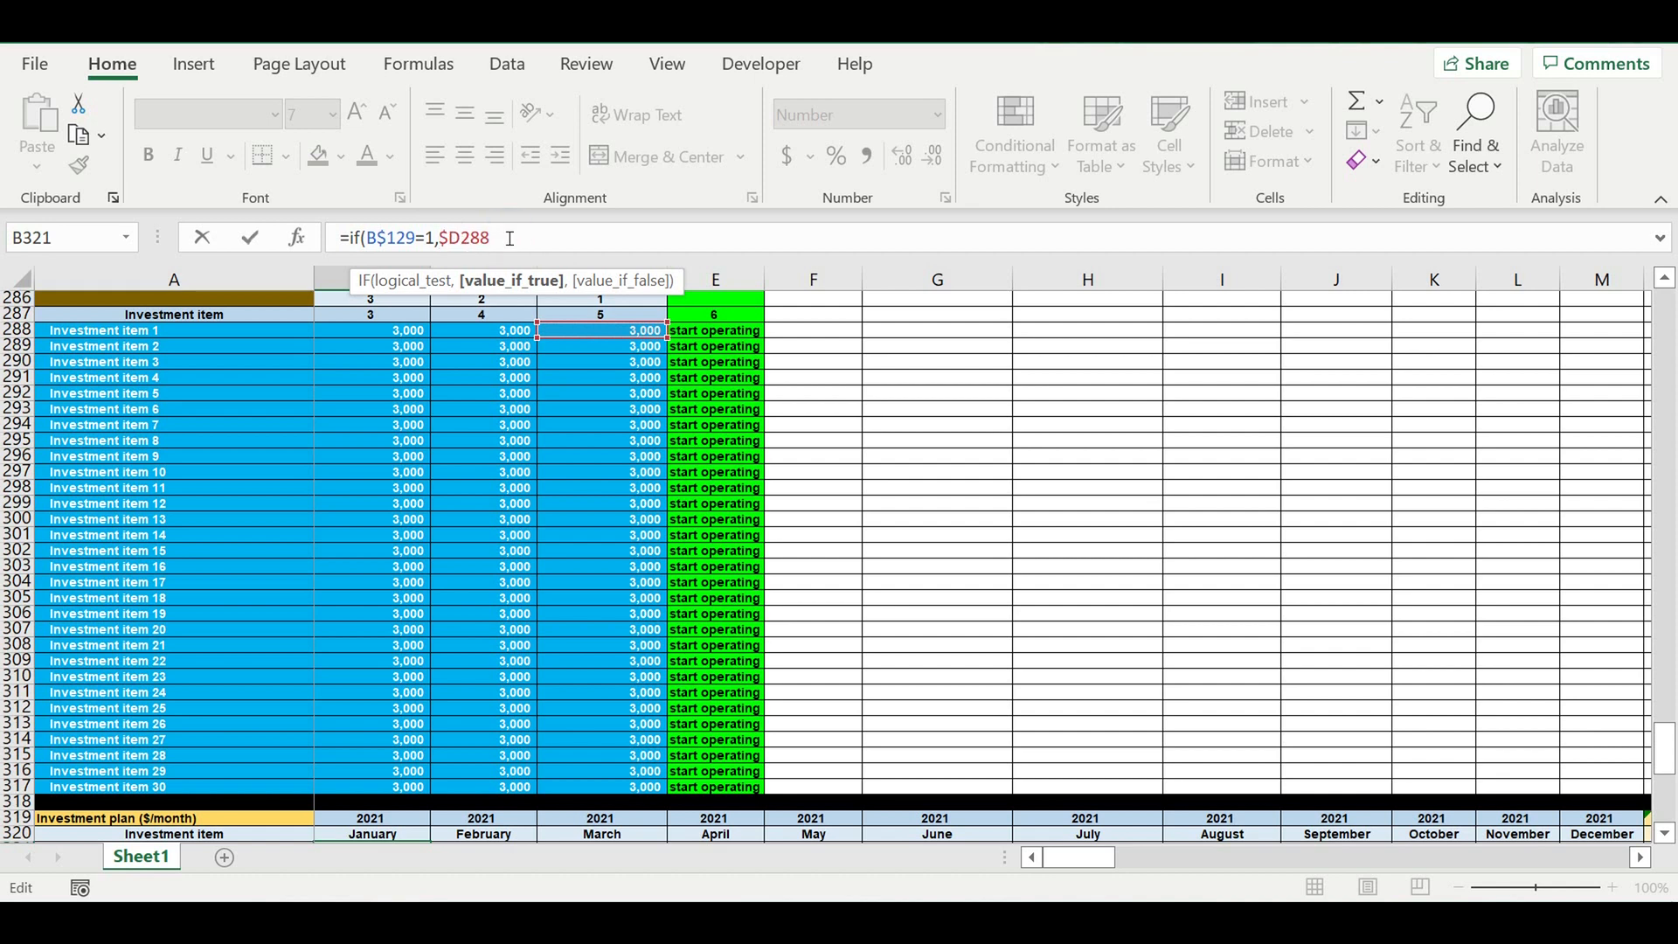
pyautogui.write(',')
# Nest two copies of the if(B$129=1,$D288, part as the false values and close the formula with 0 as the final result.
pyautogui.moveTo(496, 237); pyautogui.dragTo(358, 248)
pyautogui.hotkey('ctrl', 'c')
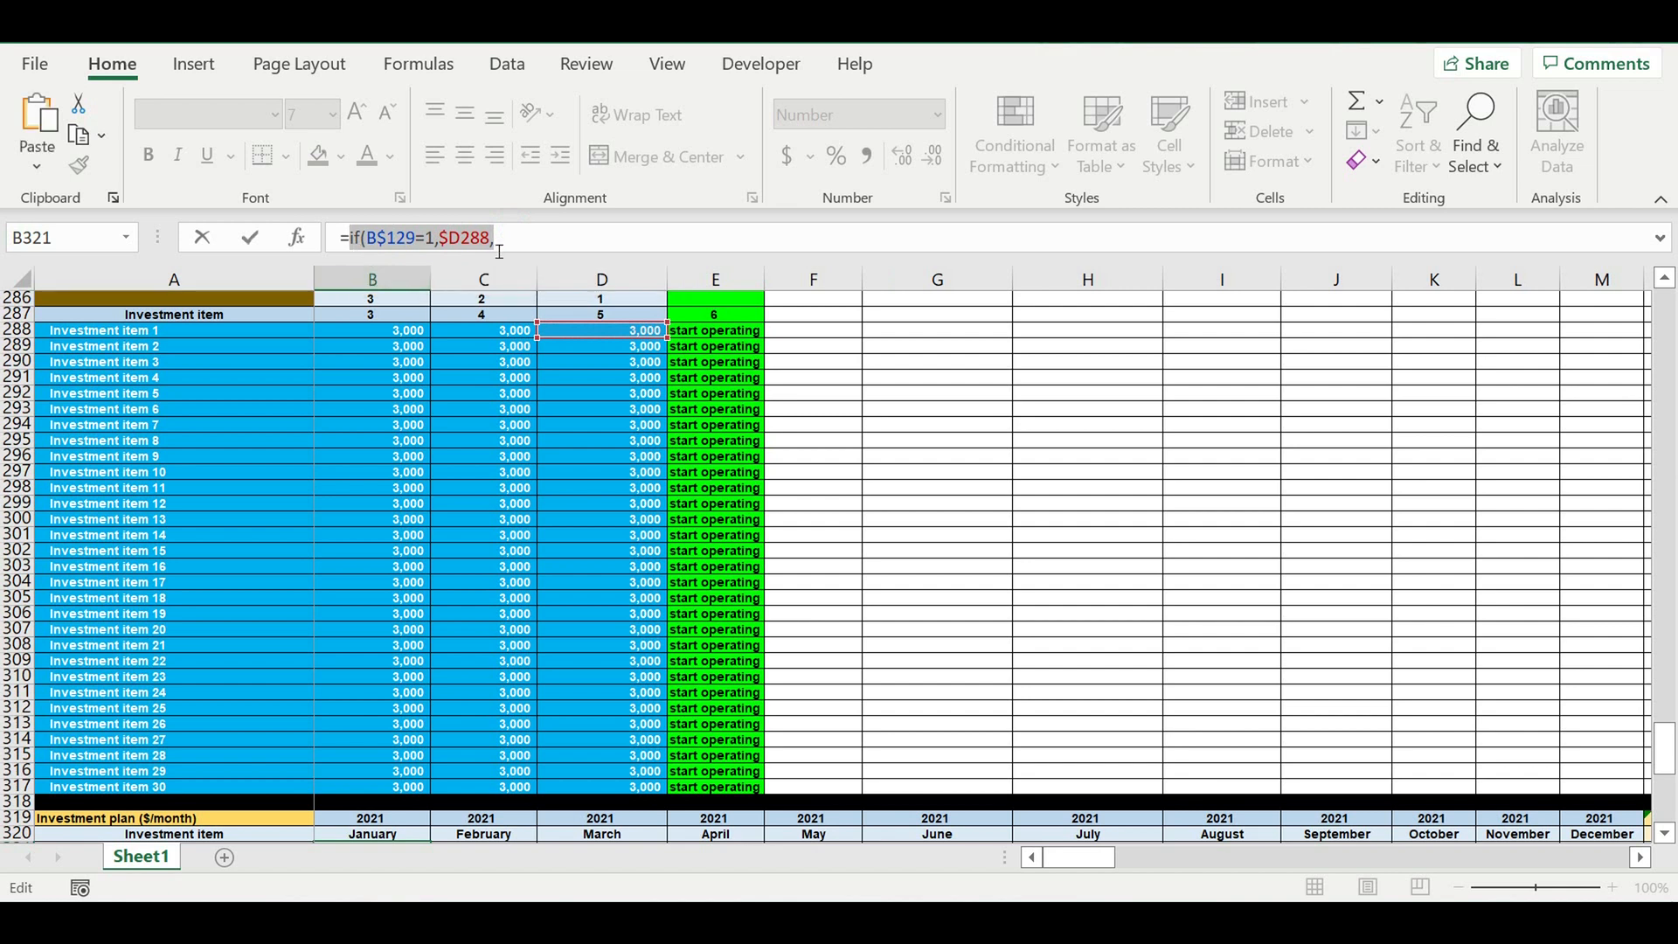
pyautogui.click(523, 237)
pyautogui.hotkey('ctrl', 'v')
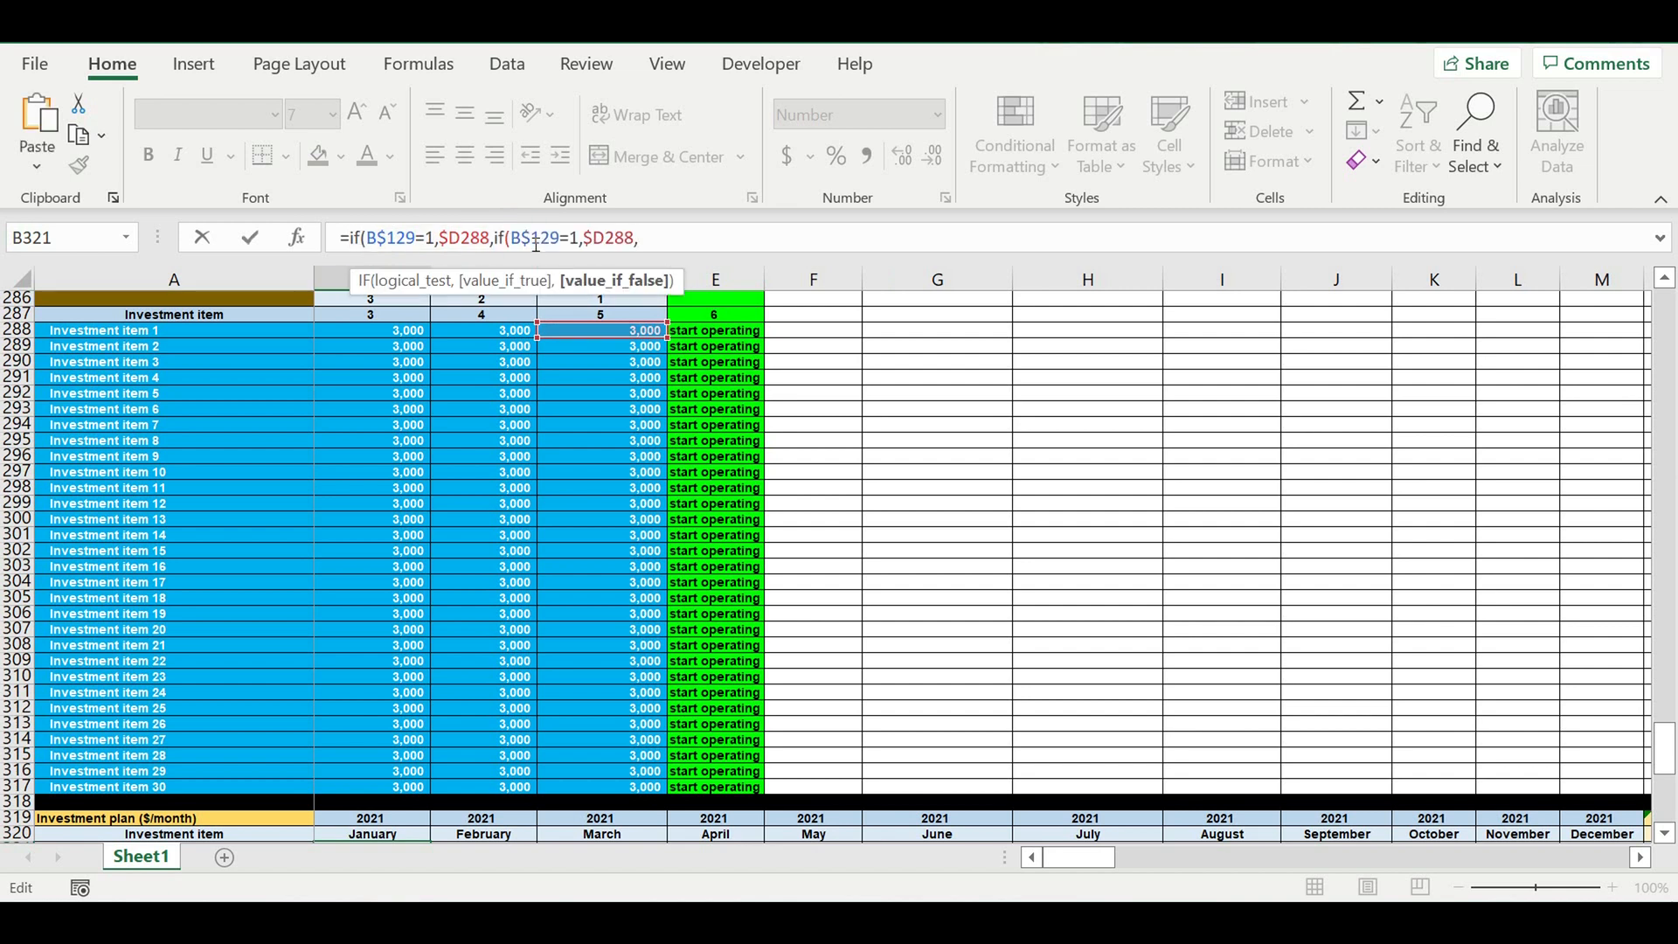
pyautogui.hotkey('ctrl', 'v')
pyautogui.write('0))')
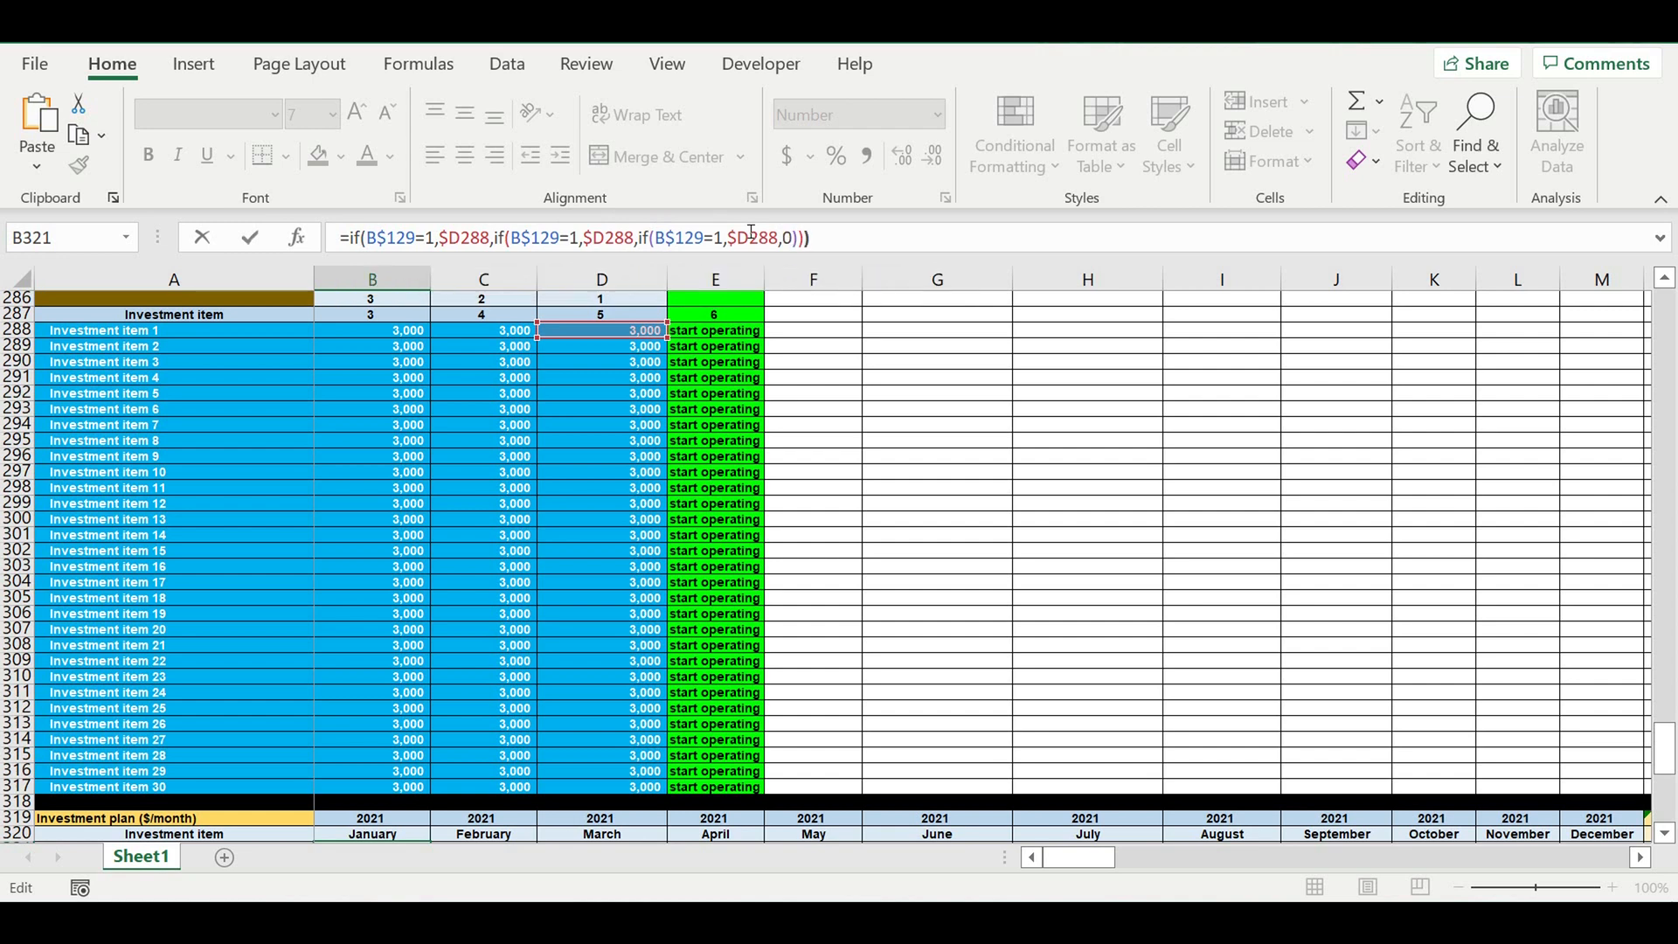
# Change the second condition to B$129=2 returning $C288 and the third to B$129=3 returning $B288, and enter the formula.
pyautogui.doubleClick(576, 238)
pyautogui.write('2')
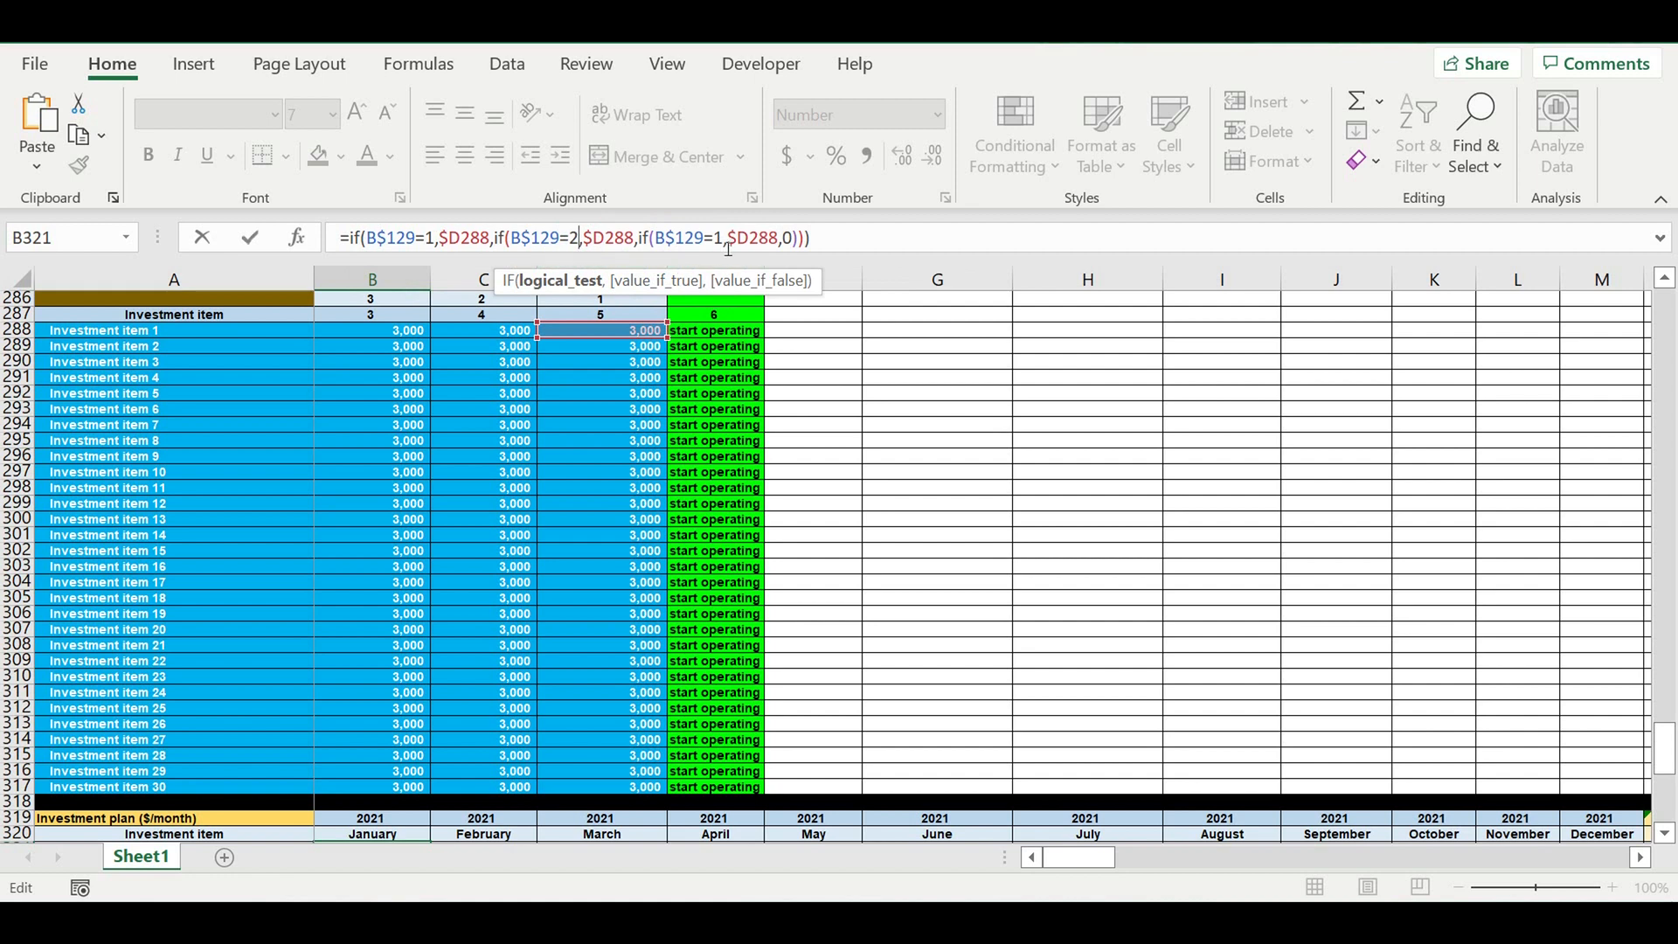
pyautogui.doubleClick(725, 239)
pyautogui.write('3')
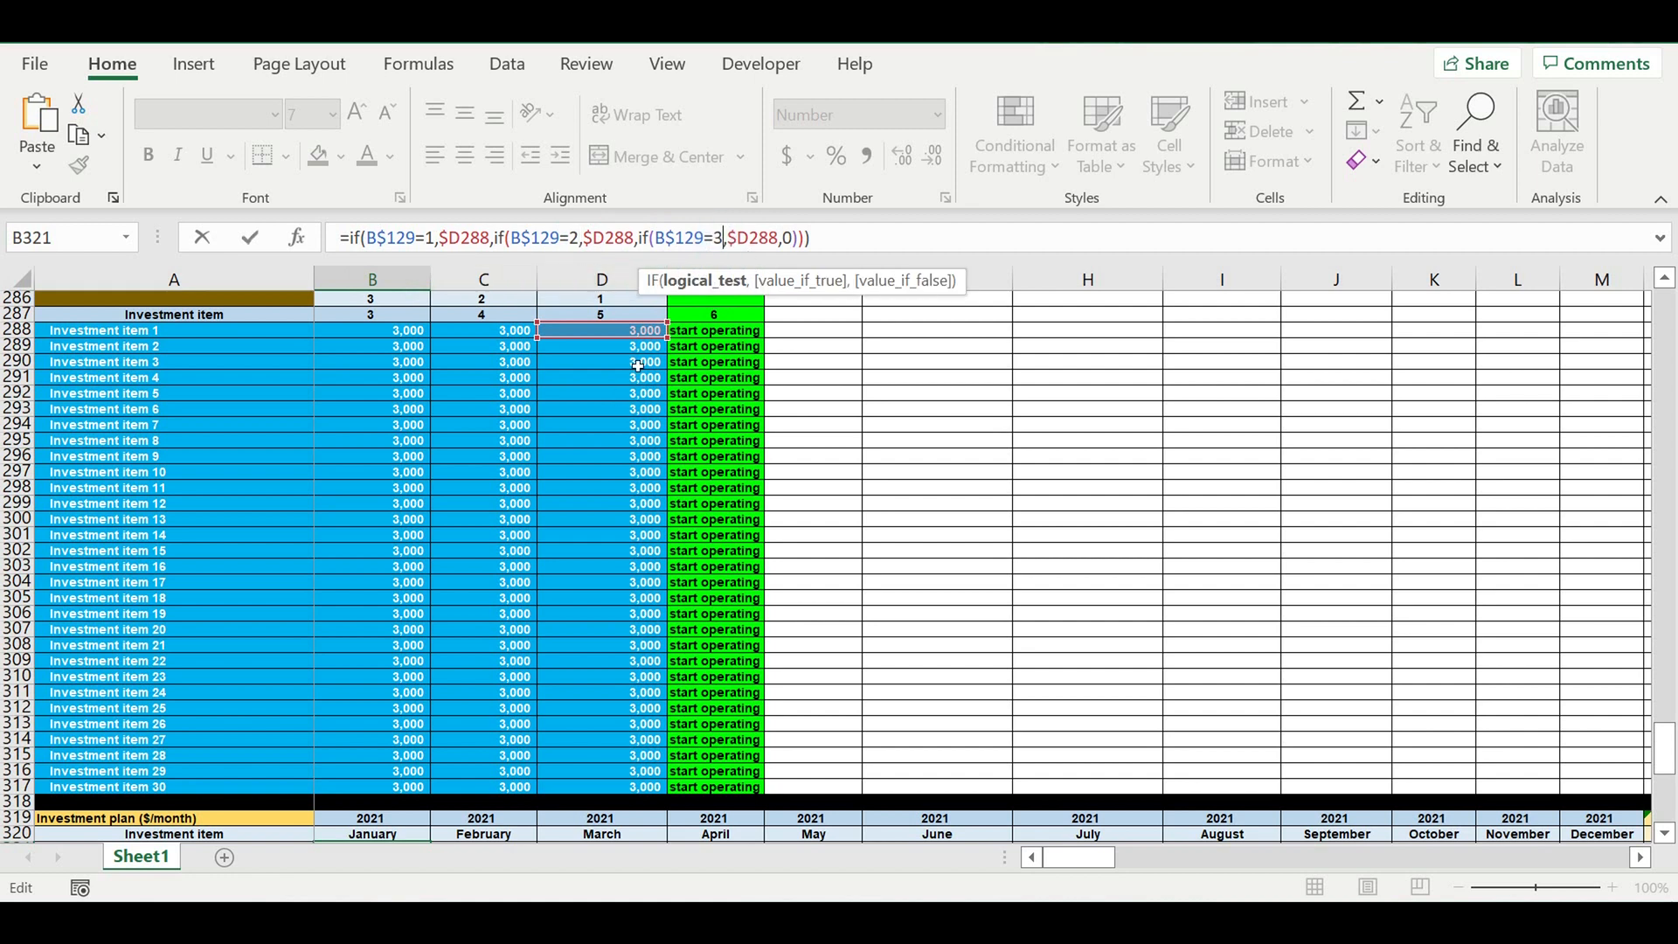
pyautogui.moveTo(594, 237); pyautogui.dragTo(606, 237)
pyautogui.write('c')
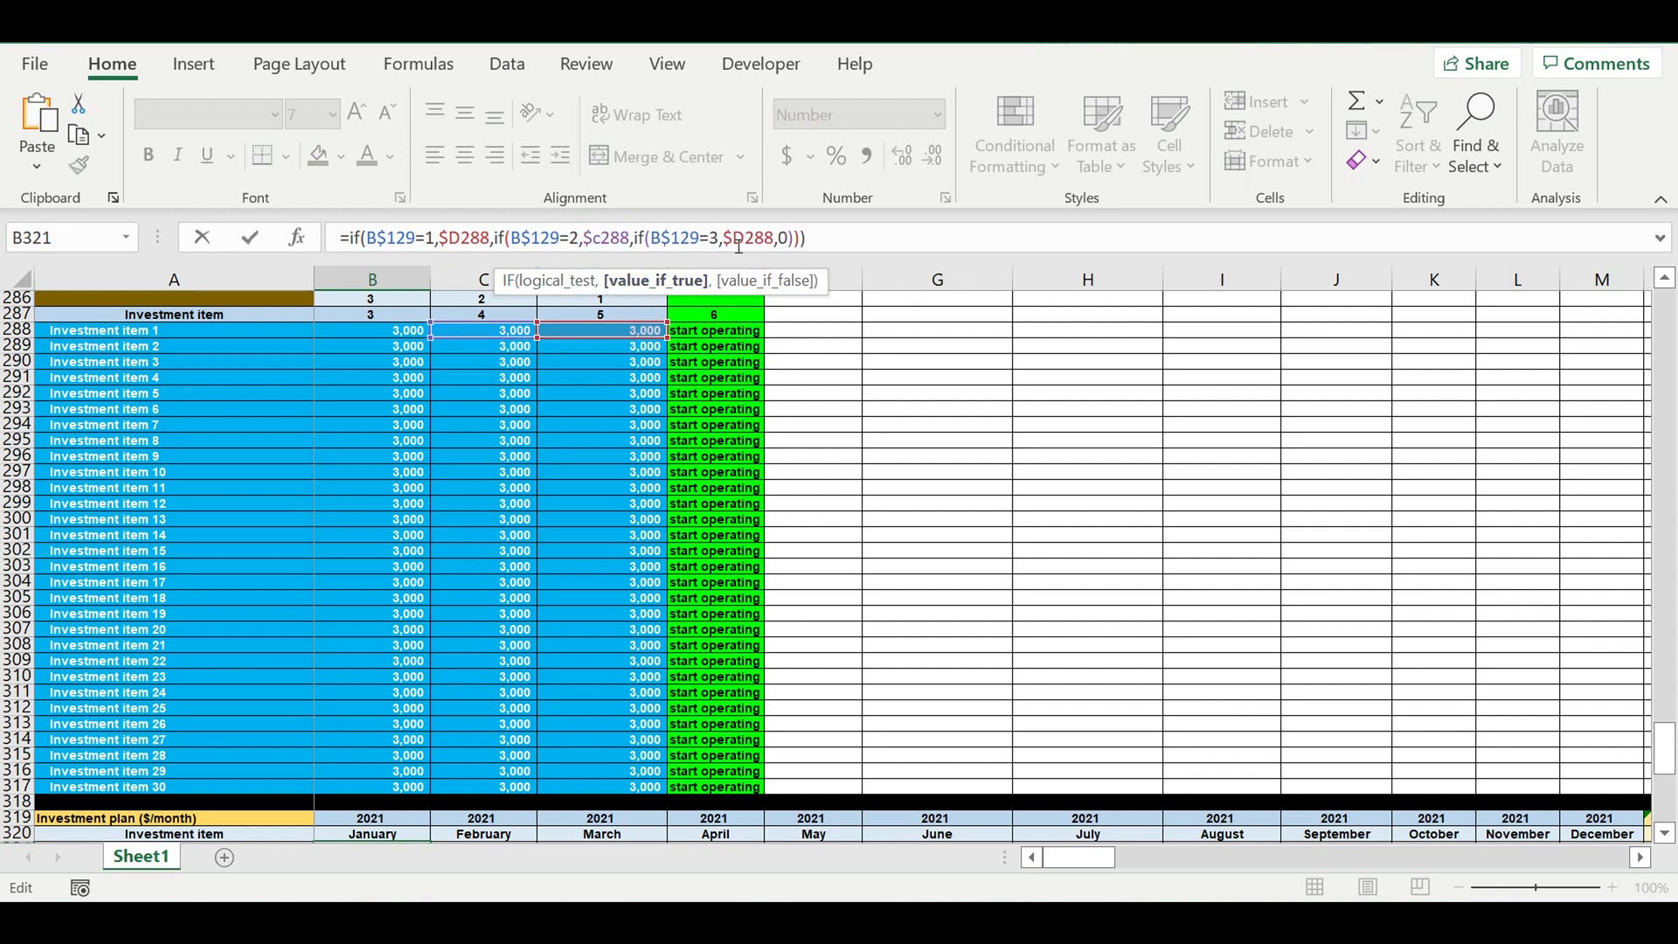
pyautogui.moveTo(731, 238); pyautogui.dragTo(742, 238)
pyautogui.write('b')
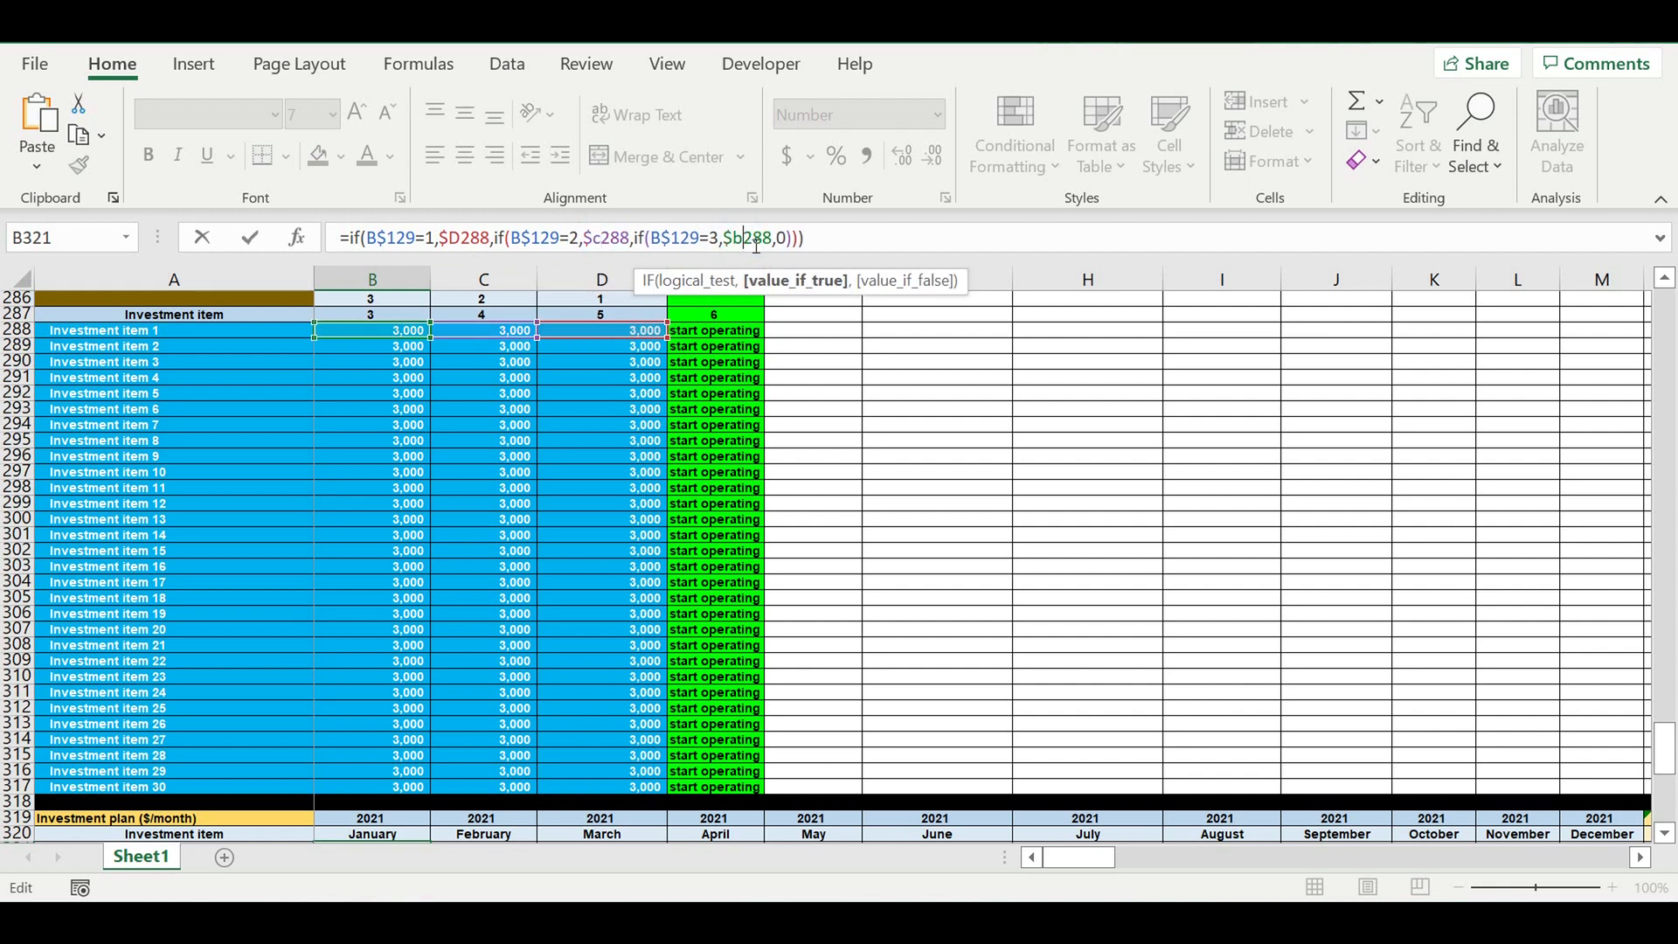
pyautogui.press('Return')
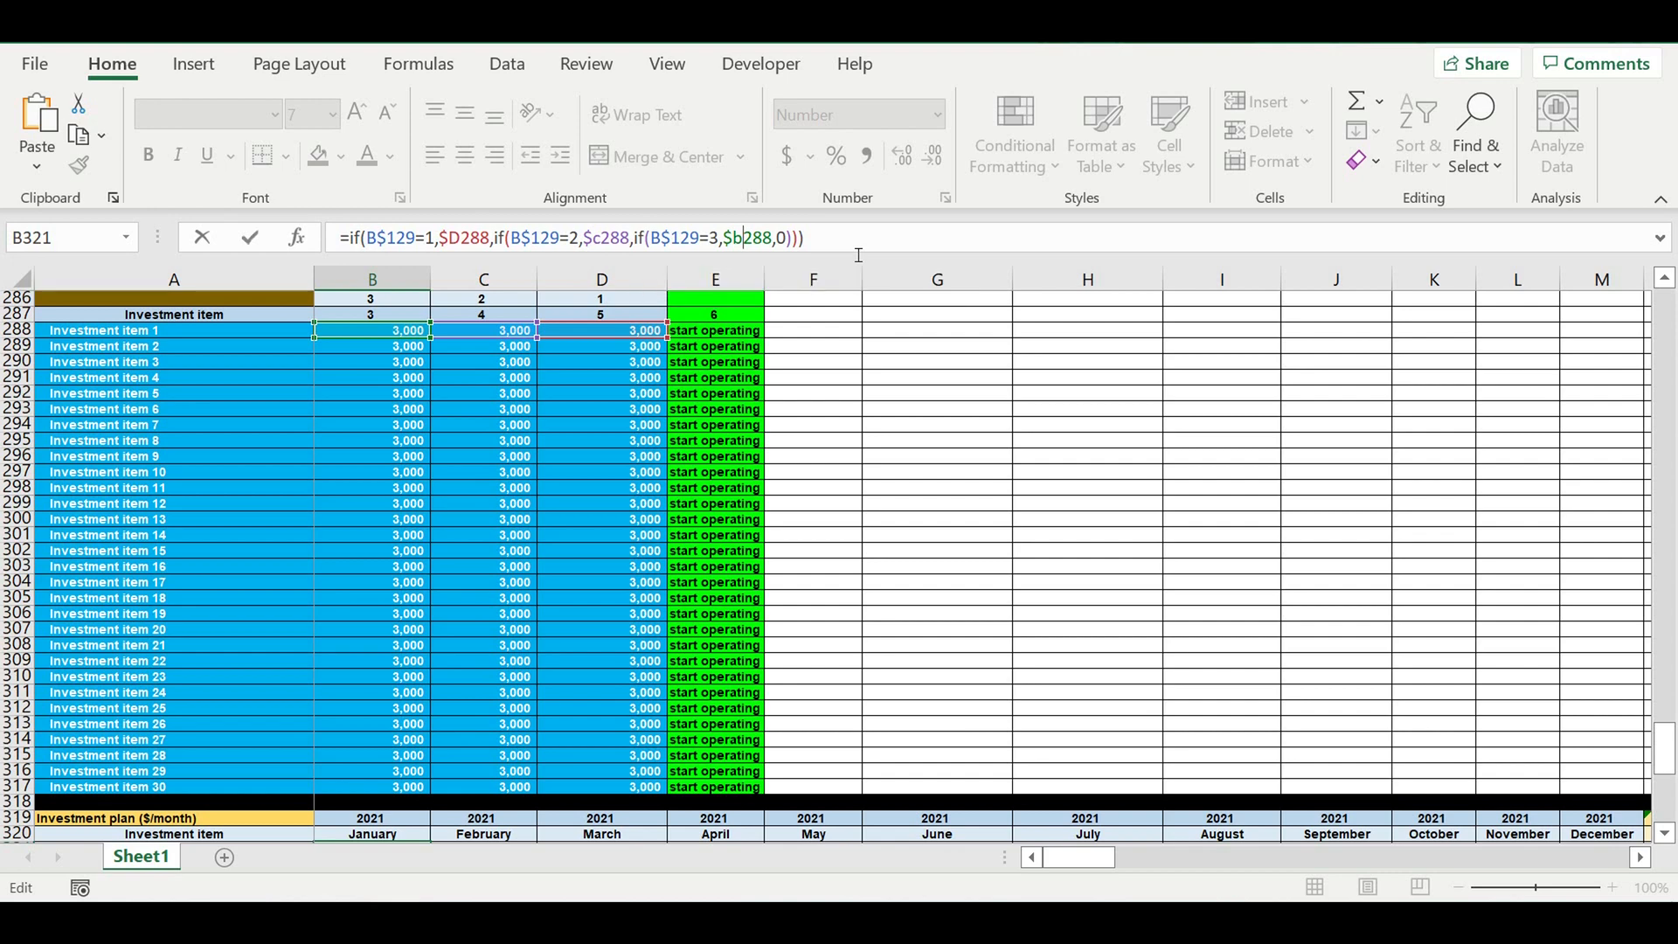
# Reopen the formula in B321 to review its nested conditions and re-enter it.
pyautogui.scroll(-2, 500, 663)
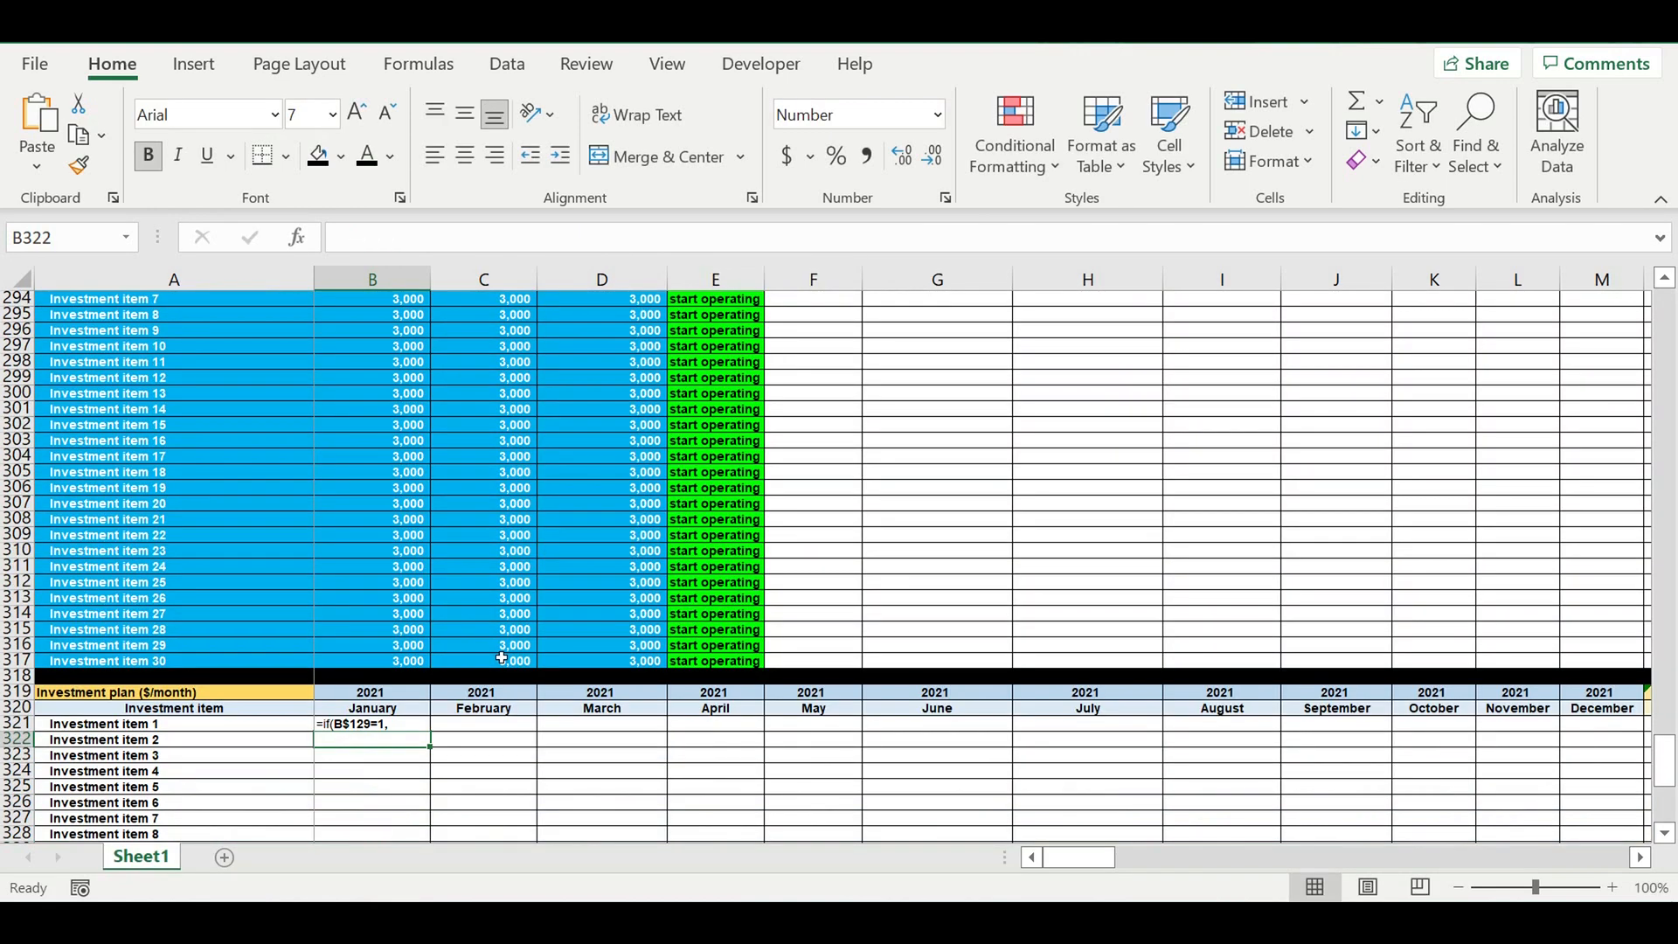
pyautogui.click(411, 727)
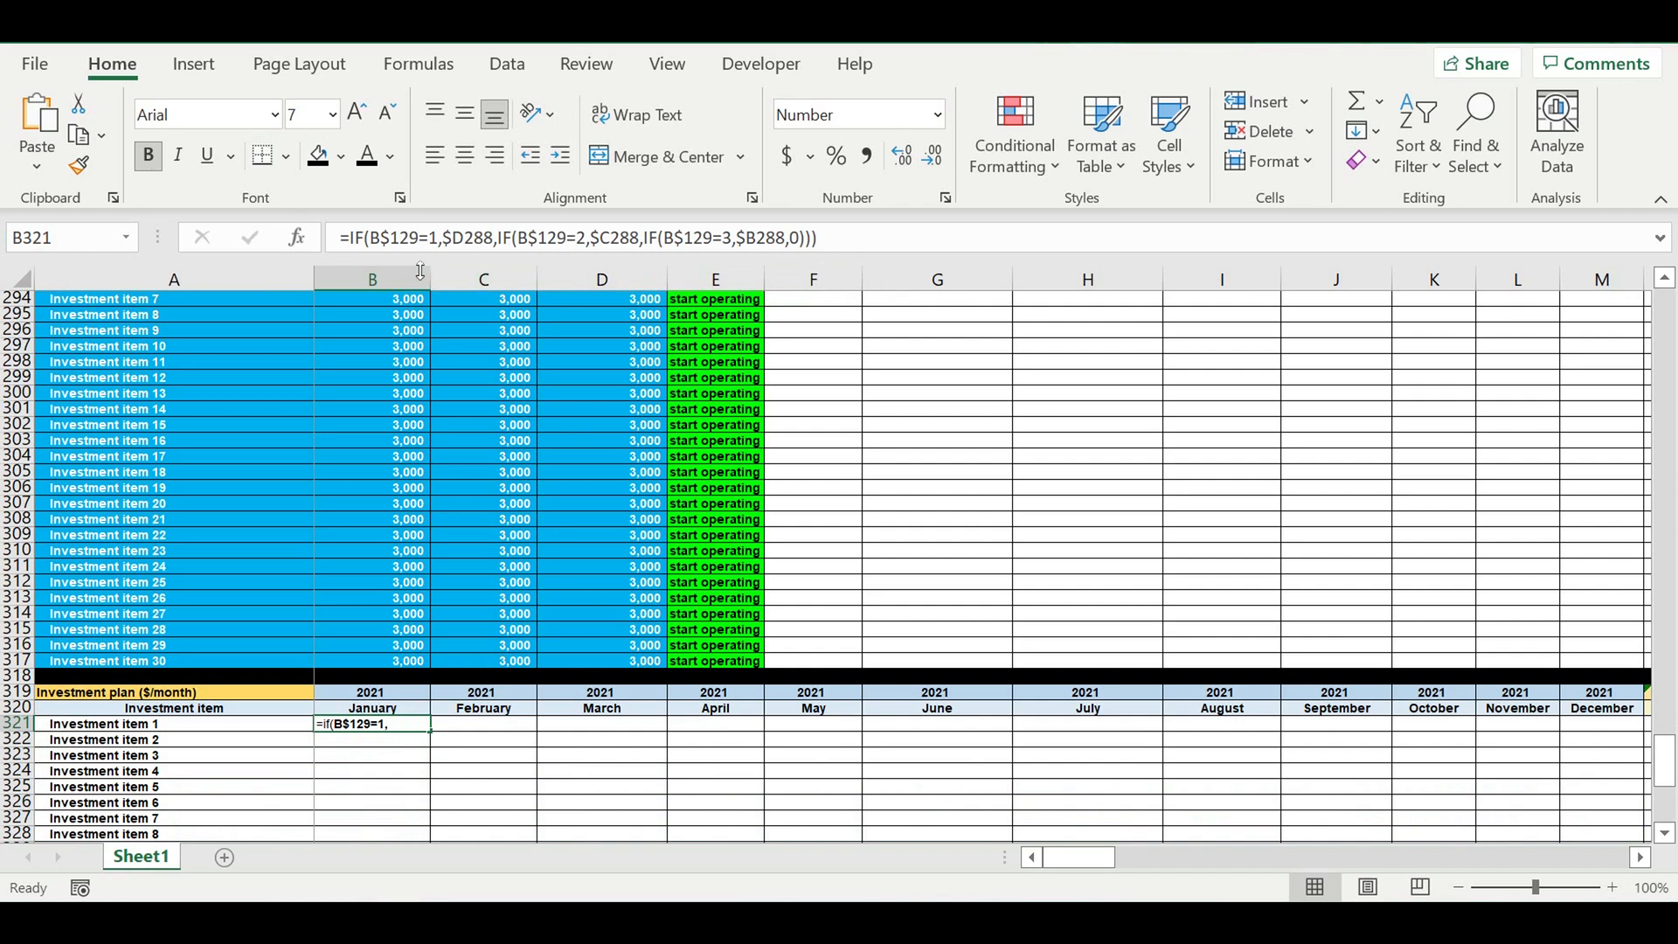
pyautogui.click(686, 237)
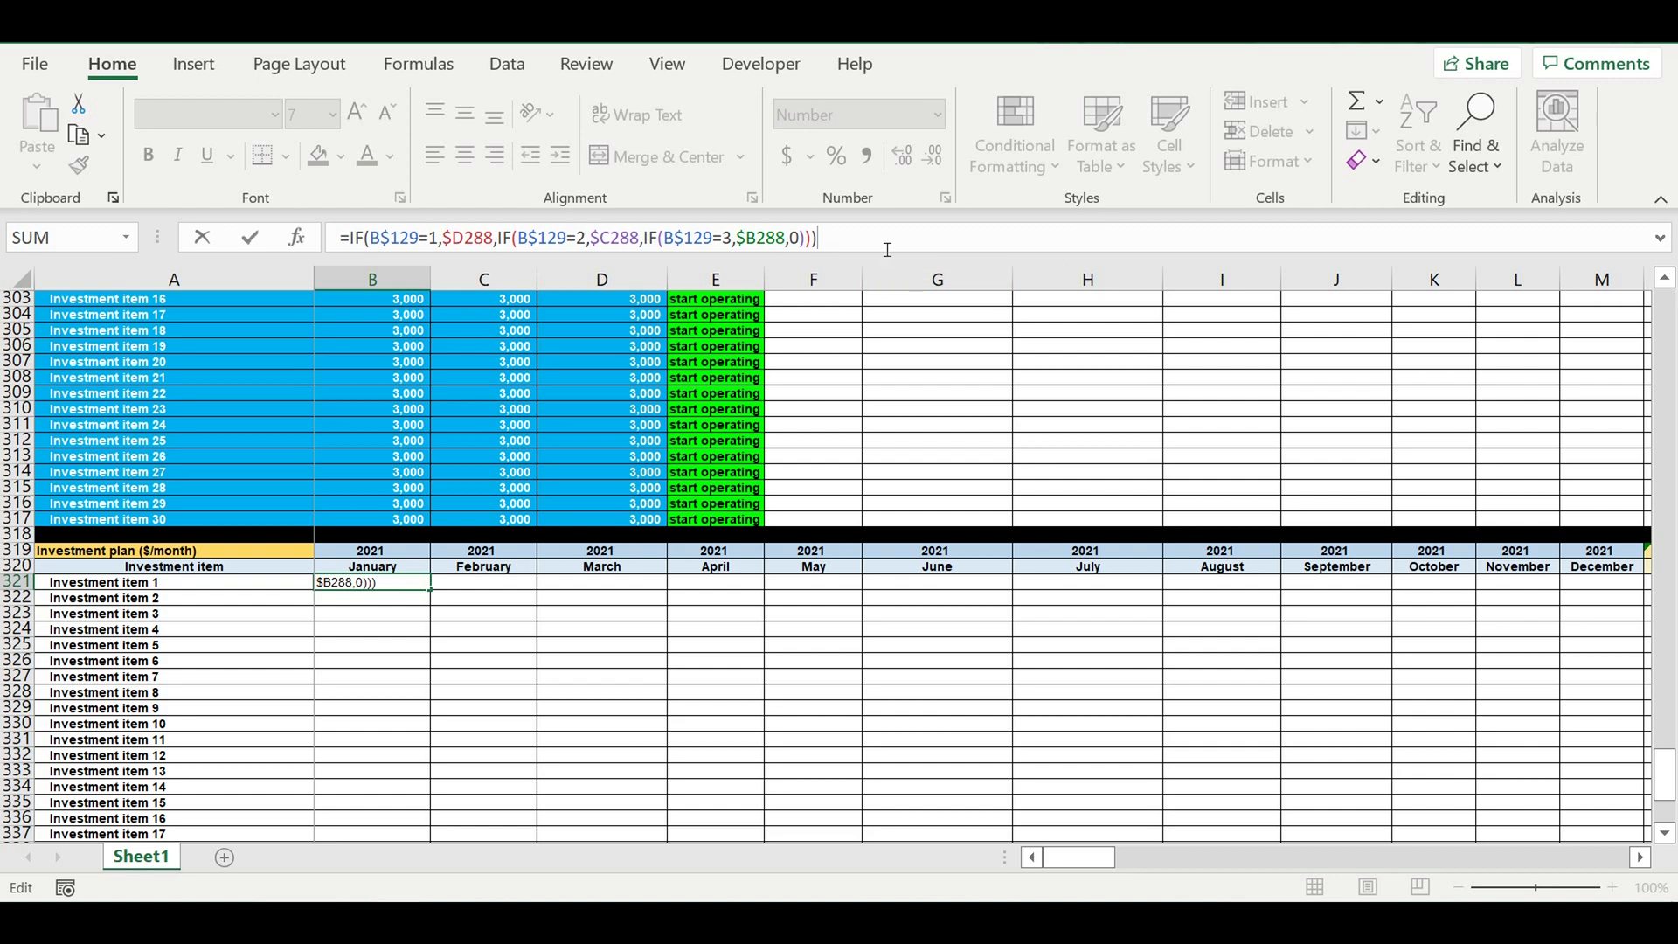
pyautogui.press('Return')
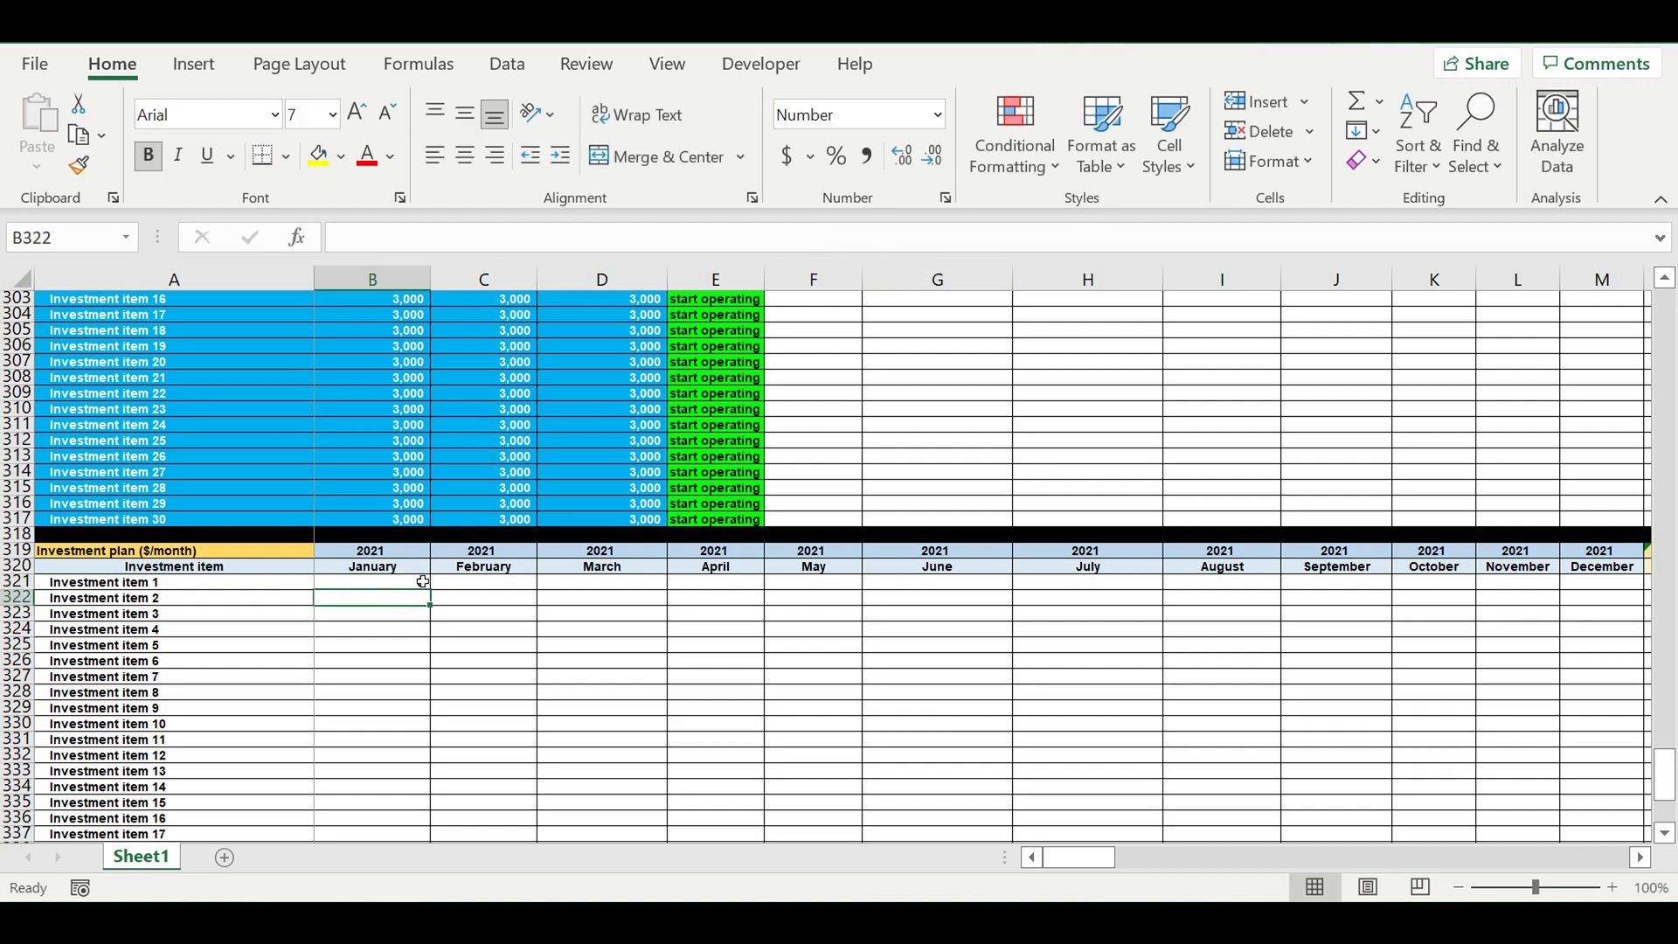
# Copy the B321 formula across all month columns and down to row 350, and check the March to May amounts.
pyautogui.click(386, 583)
pyautogui.scroll(-4, 551, 577)
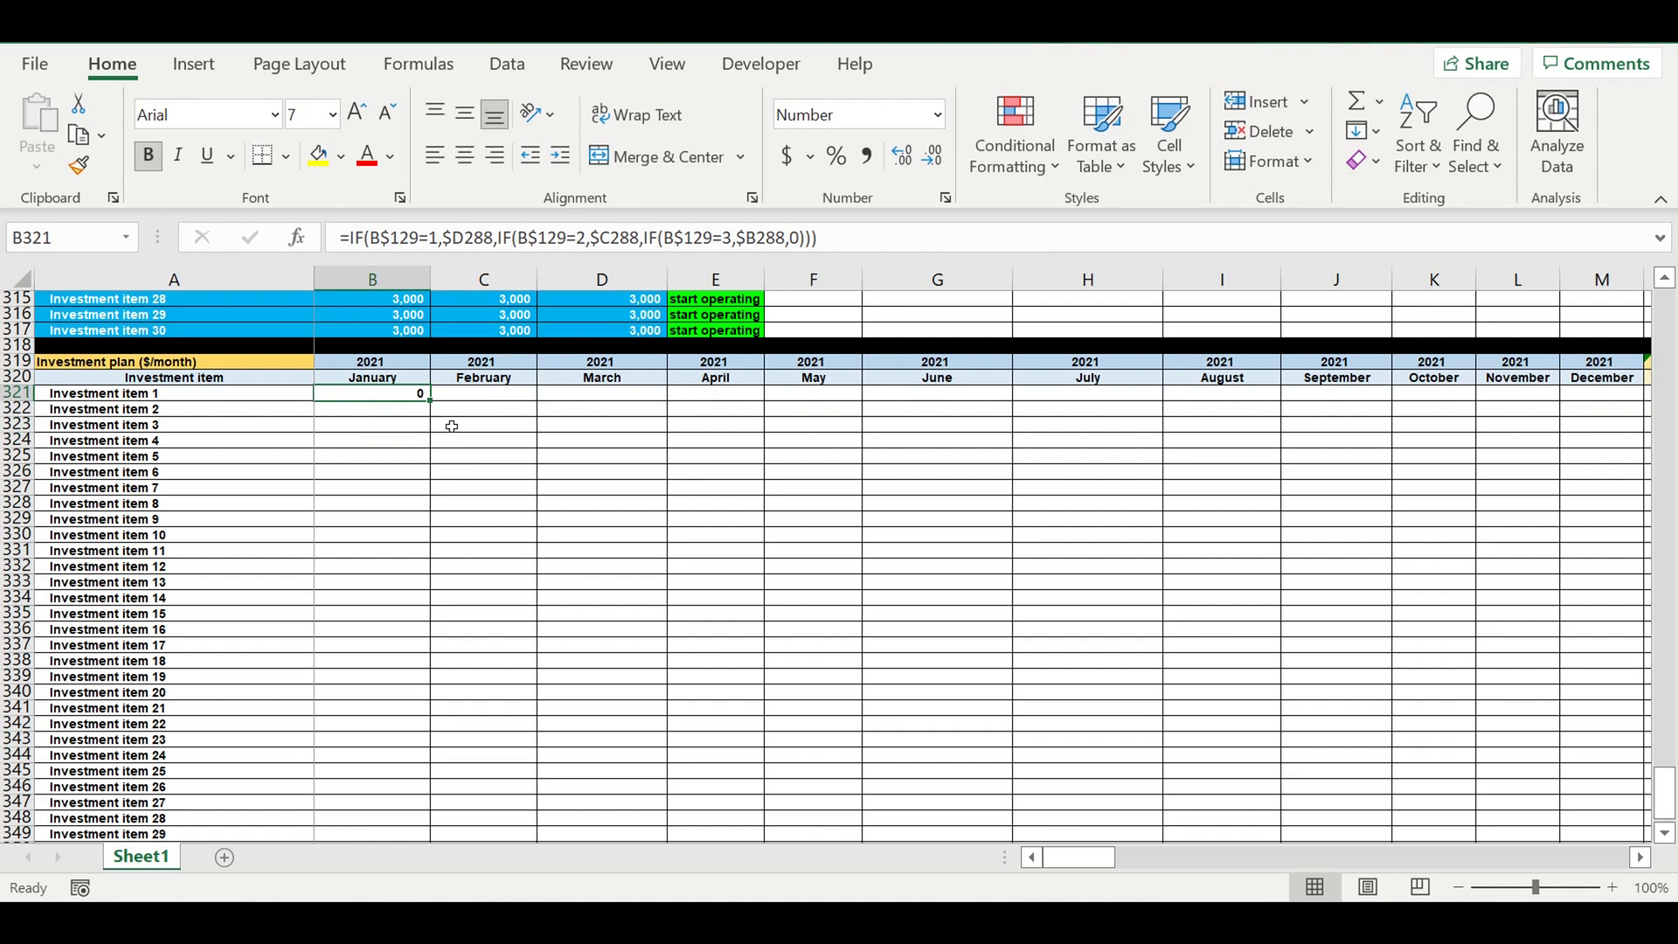
pyautogui.moveTo(440, 408); pyautogui.dragTo(1480, 542)
pyautogui.moveTo(1602, 859); pyautogui.dragTo(1194, 887)
pyautogui.moveTo(1060, 892); pyautogui.dragTo(1006, 887)
pyautogui.click(717, 550)
pyautogui.moveTo(640, 346); pyautogui.dragTo(803, 802)
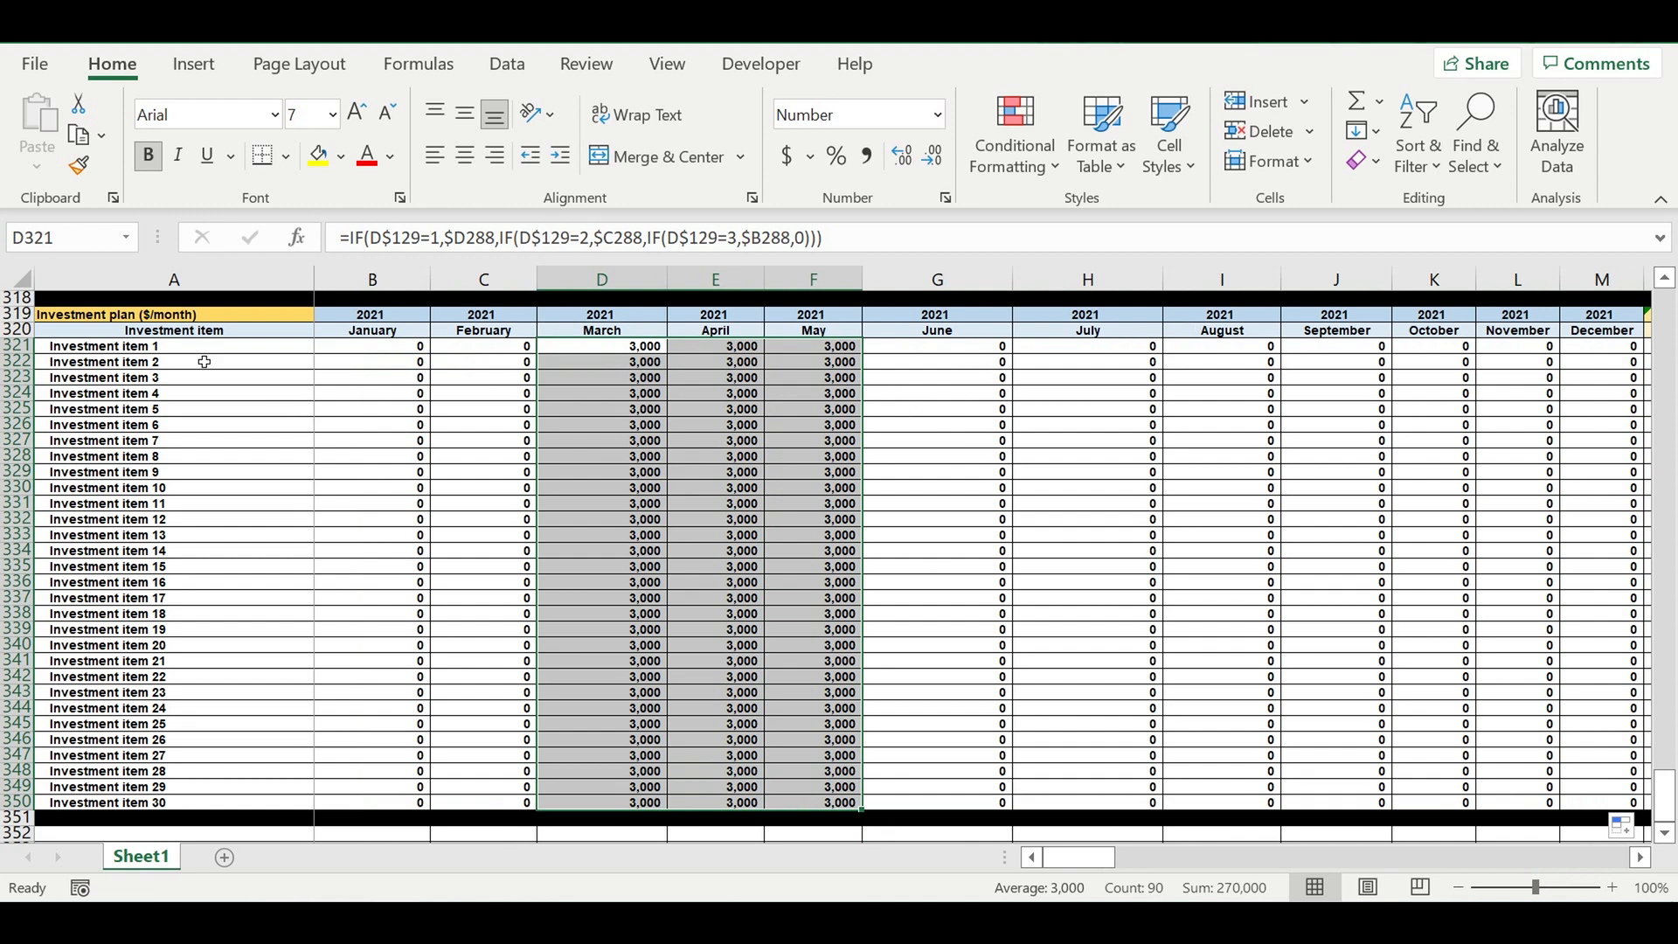
# Format rows 321 to 350 of the Investment plan table with white text and a red fill.
pyautogui.moveTo(16, 346); pyautogui.dragTo(7, 802)
pyautogui.click(389, 156)
pyautogui.click(373, 263)
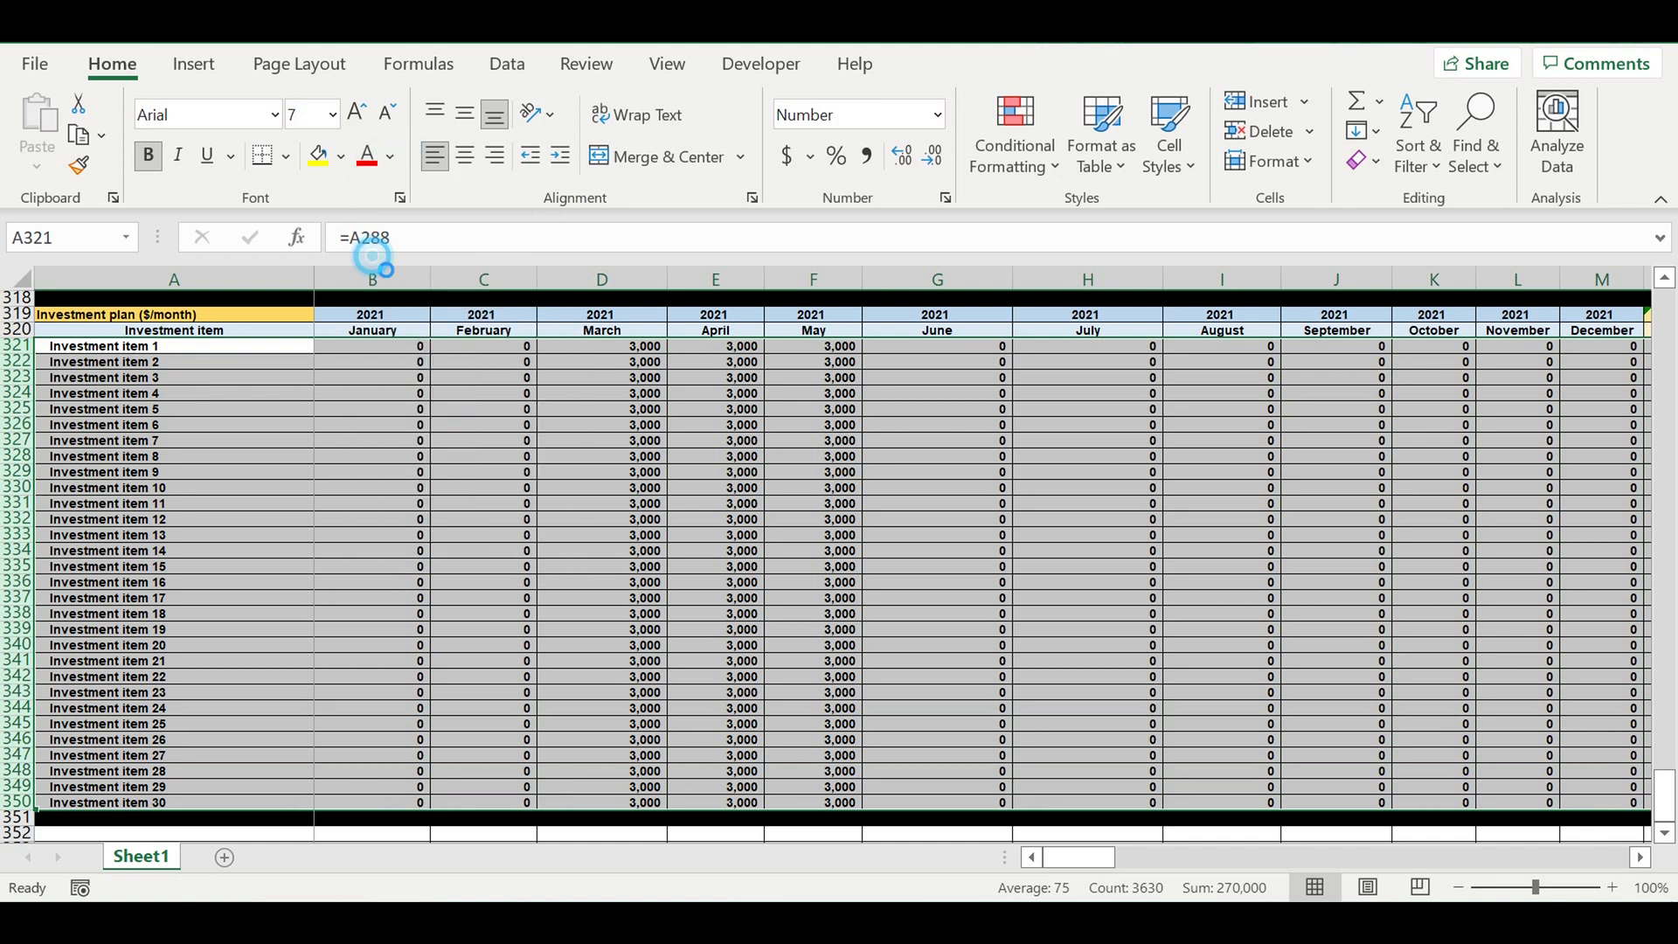
pyautogui.click(342, 157)
pyautogui.click(343, 157)
pyautogui.click(344, 158)
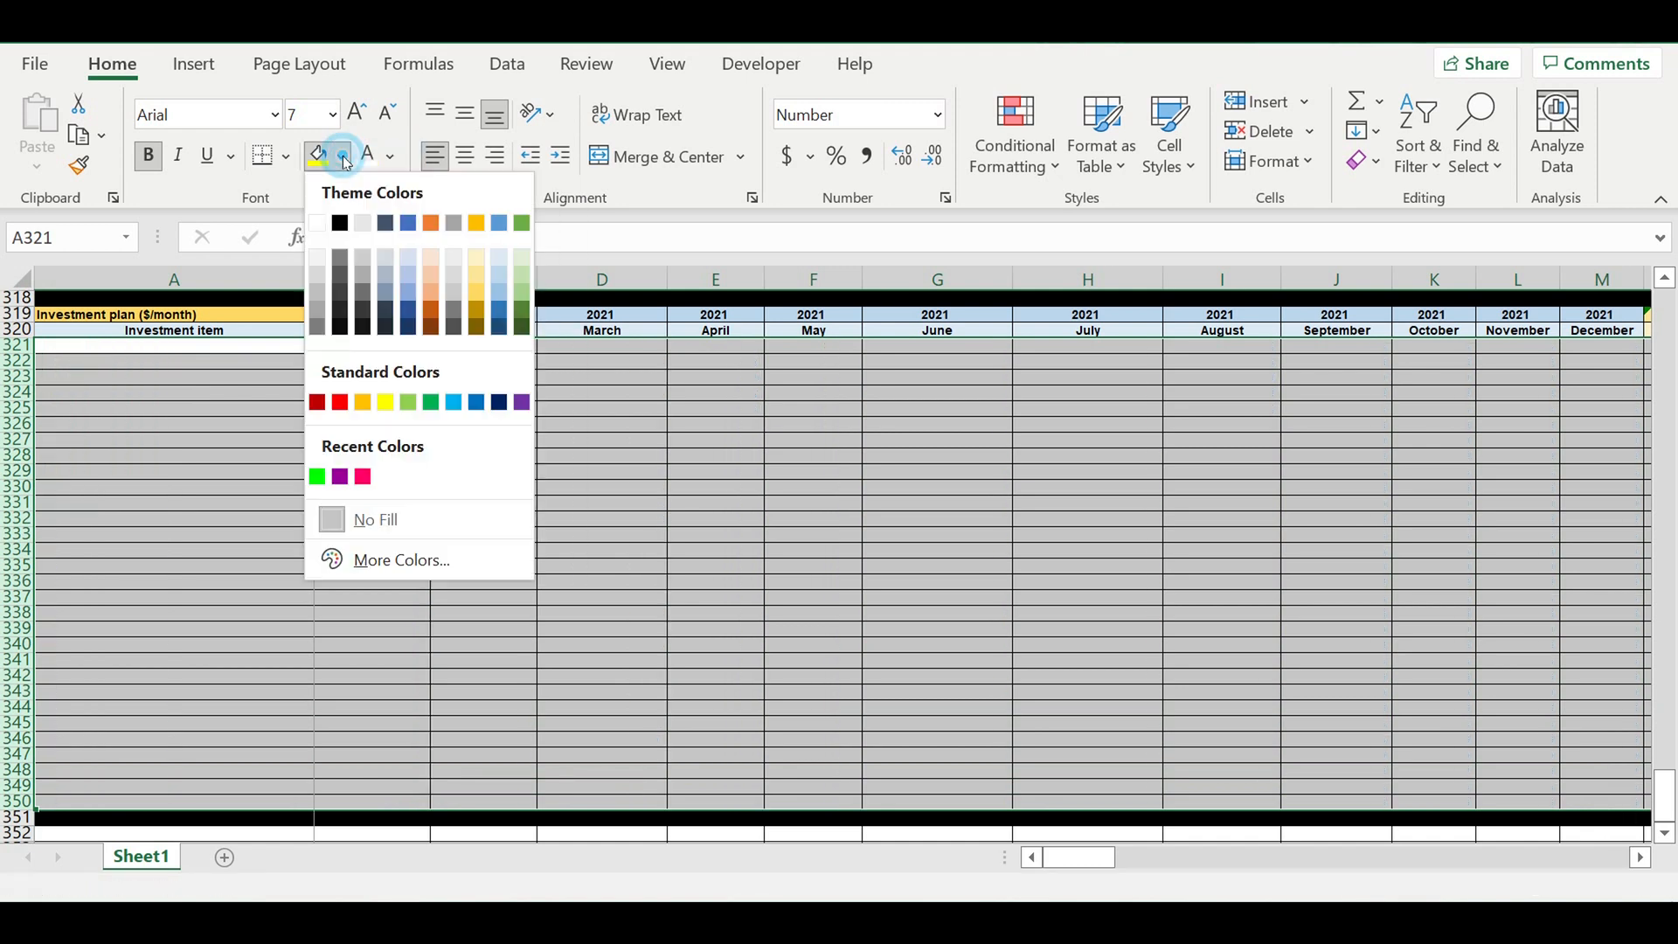
pyautogui.click(340, 402)
pyautogui.click(524, 489)
pyautogui.click(708, 525)
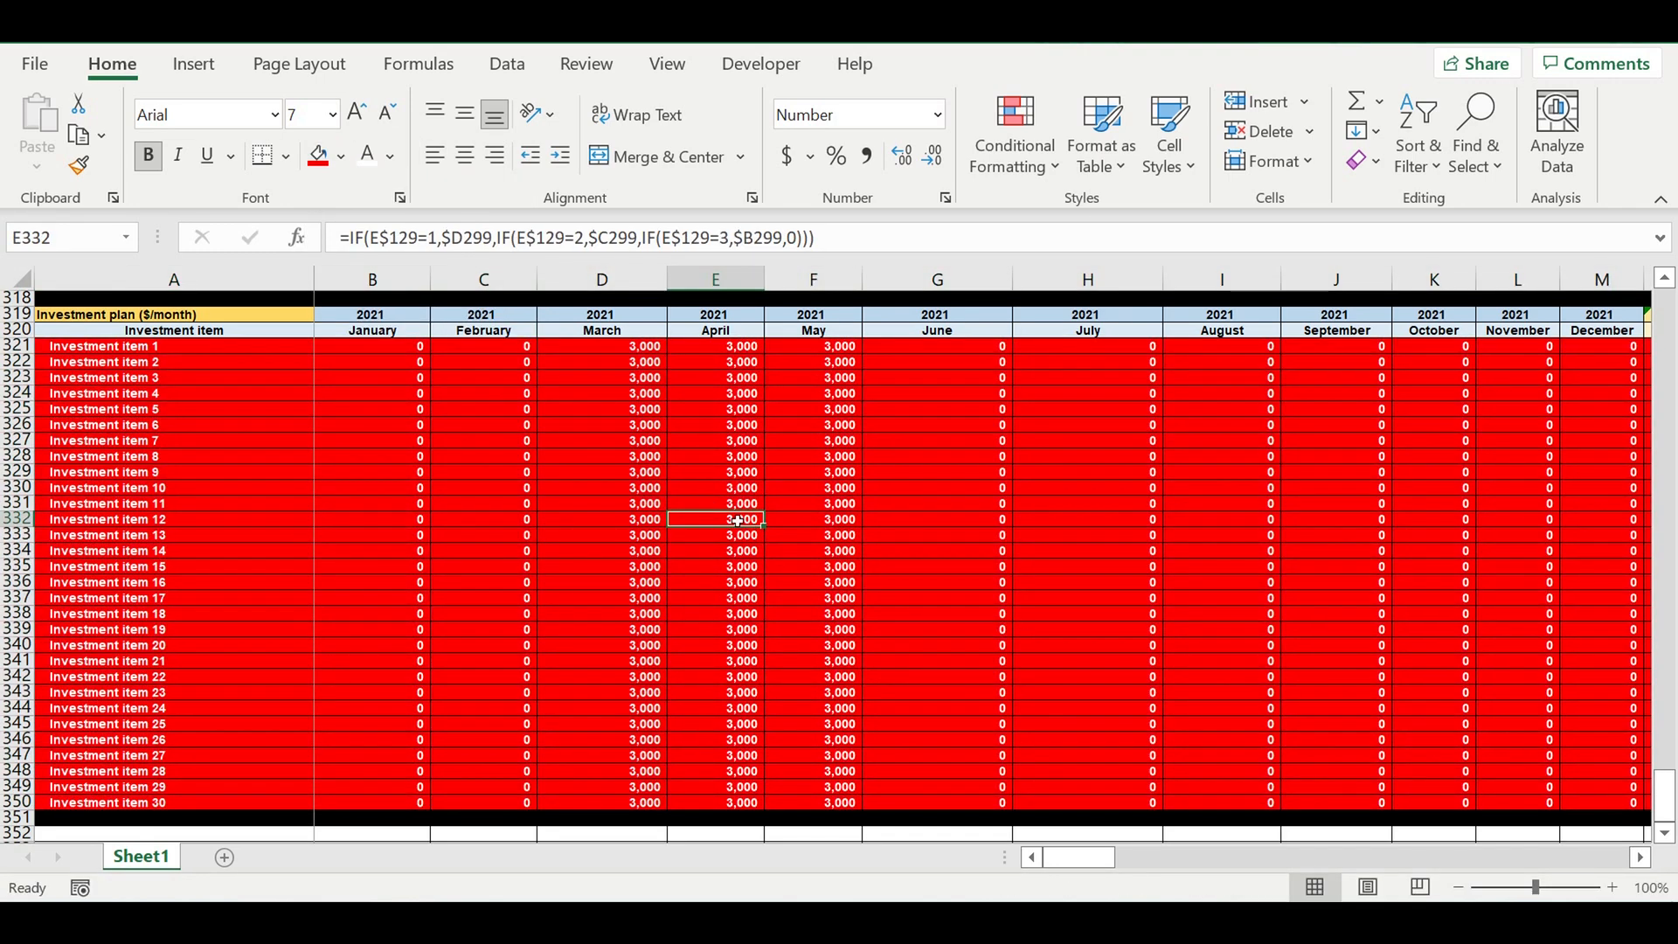
# Compare the March to May 2021 amounts in the Investment plan table with the investment item block above it.
pyautogui.click(869, 552)
pyautogui.click(986, 645)
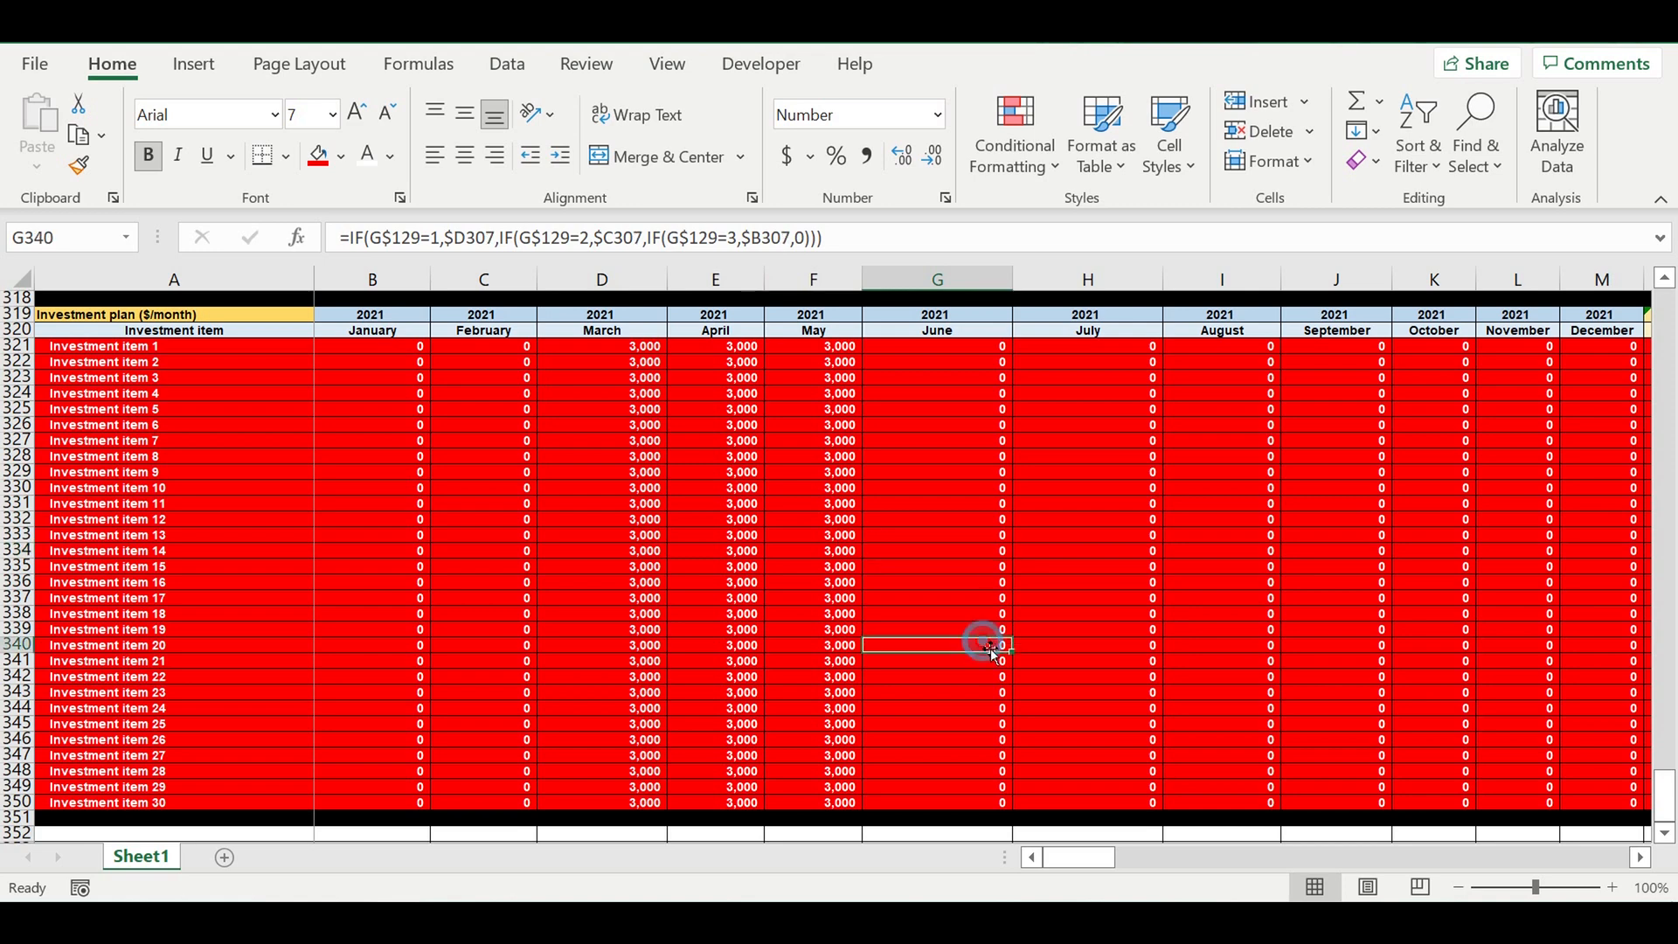
pyautogui.scroll(4, 984, 626)
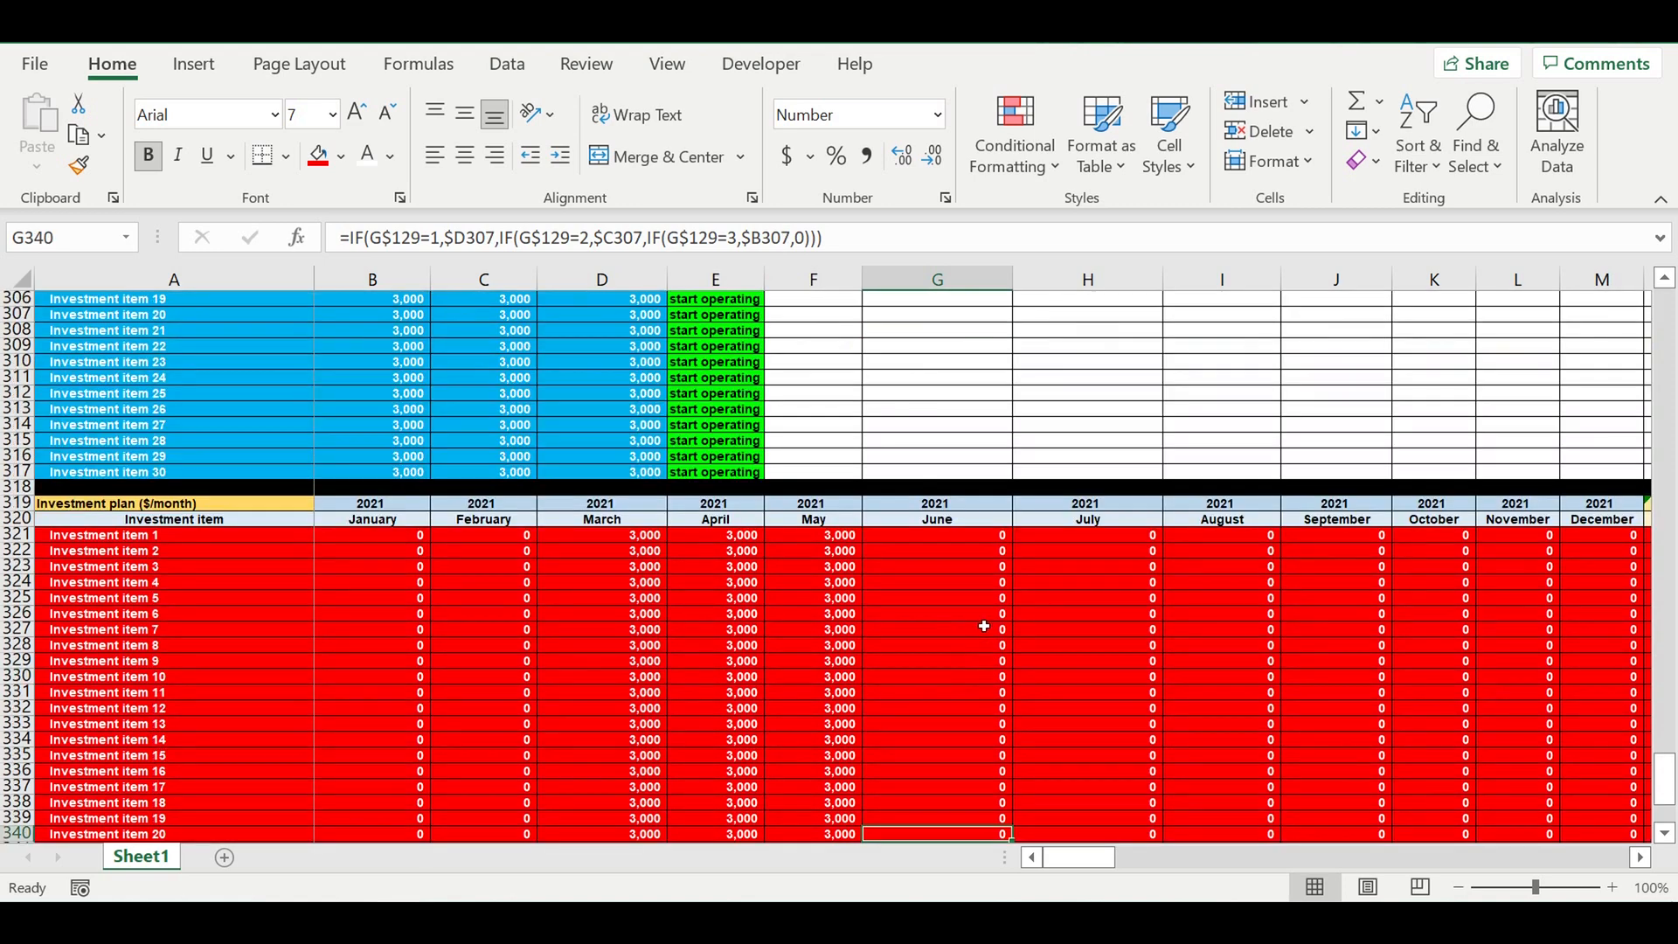
pyautogui.scroll(6, 984, 626)
pyautogui.scroll(-4, 984, 626)
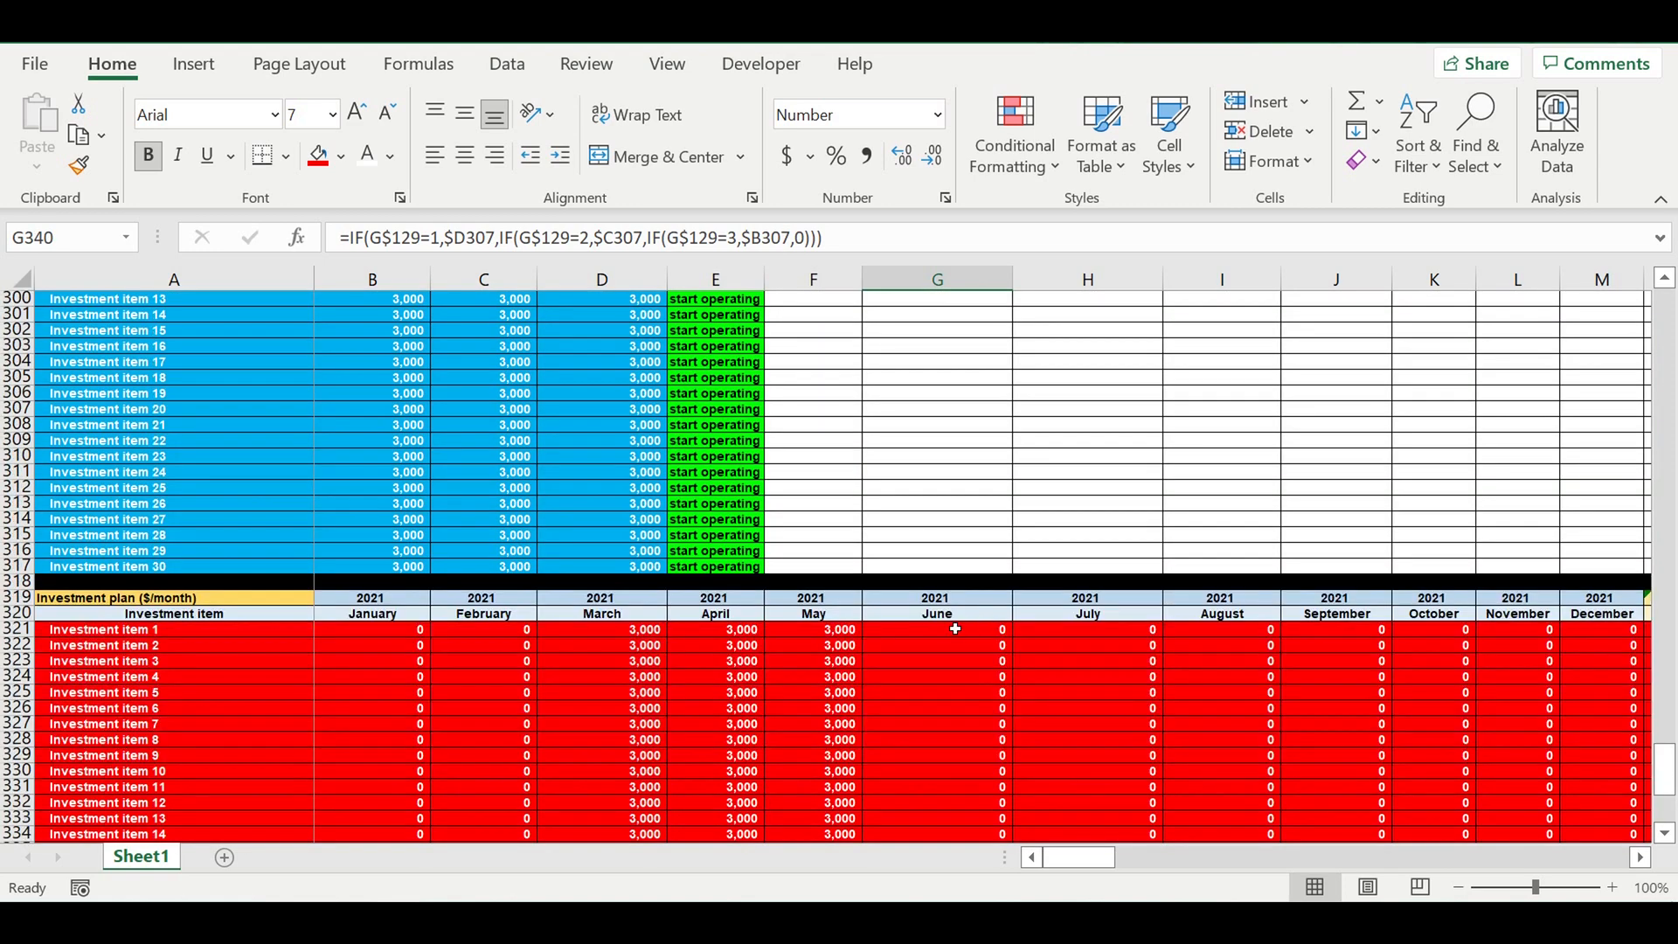
pyautogui.moveTo(819, 636); pyautogui.dragTo(612, 769)
# Set the start of operating activity in row 120 to May 2022.
pyautogui.scroll(18, 514, 593)
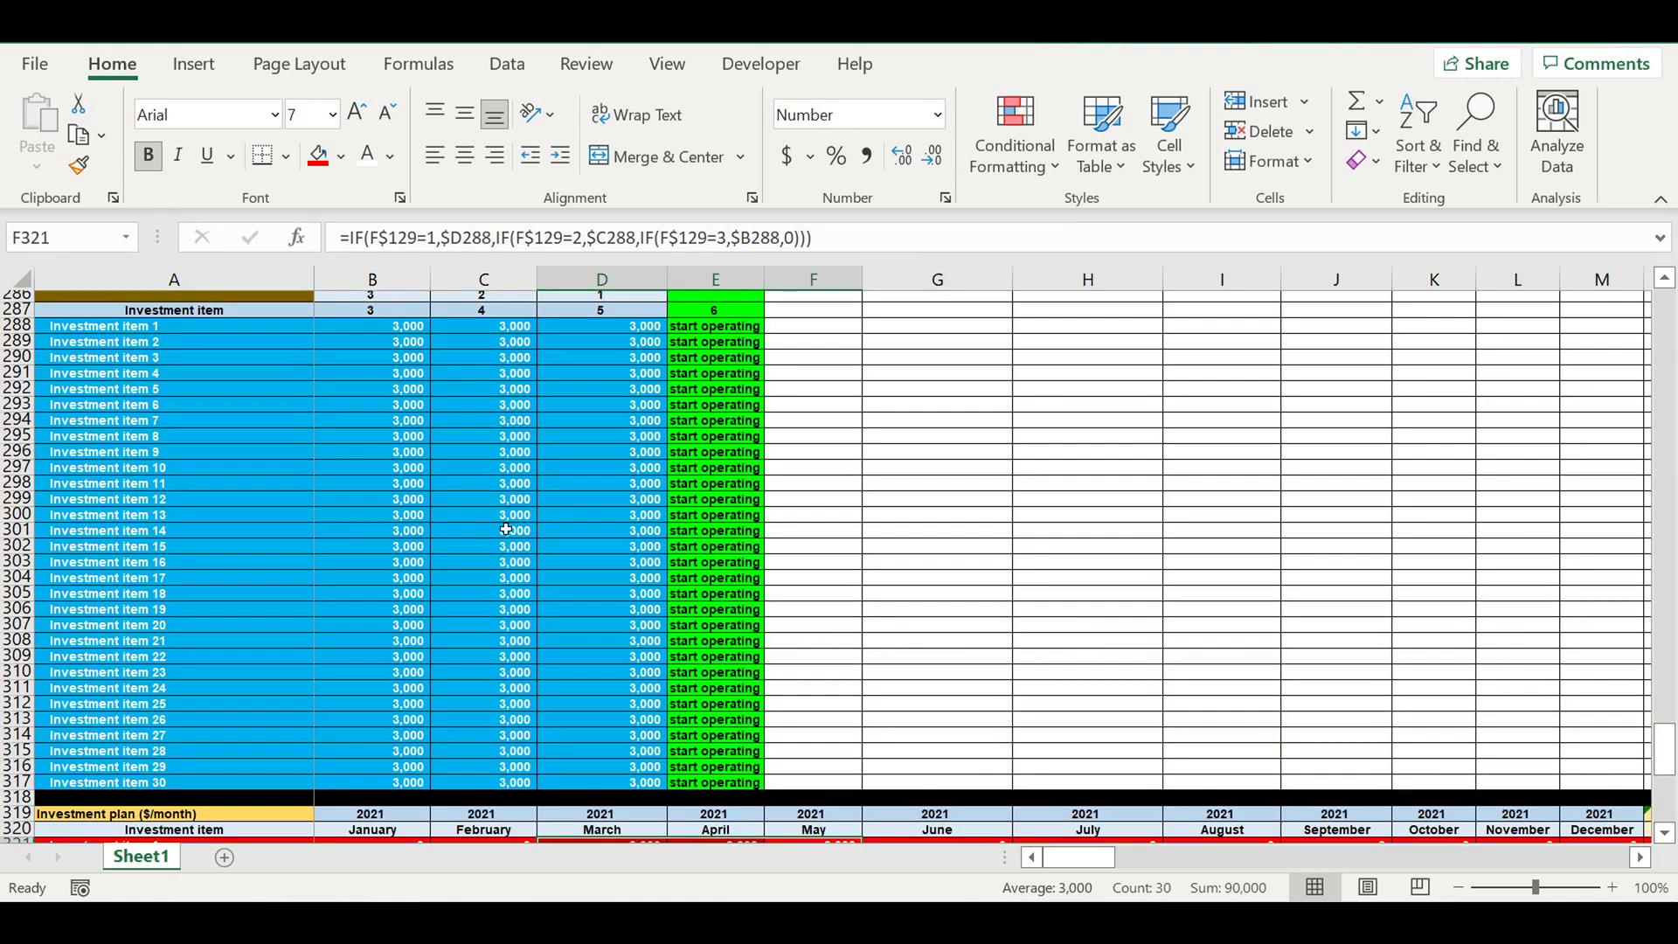
pyautogui.scroll(20, 505, 529)
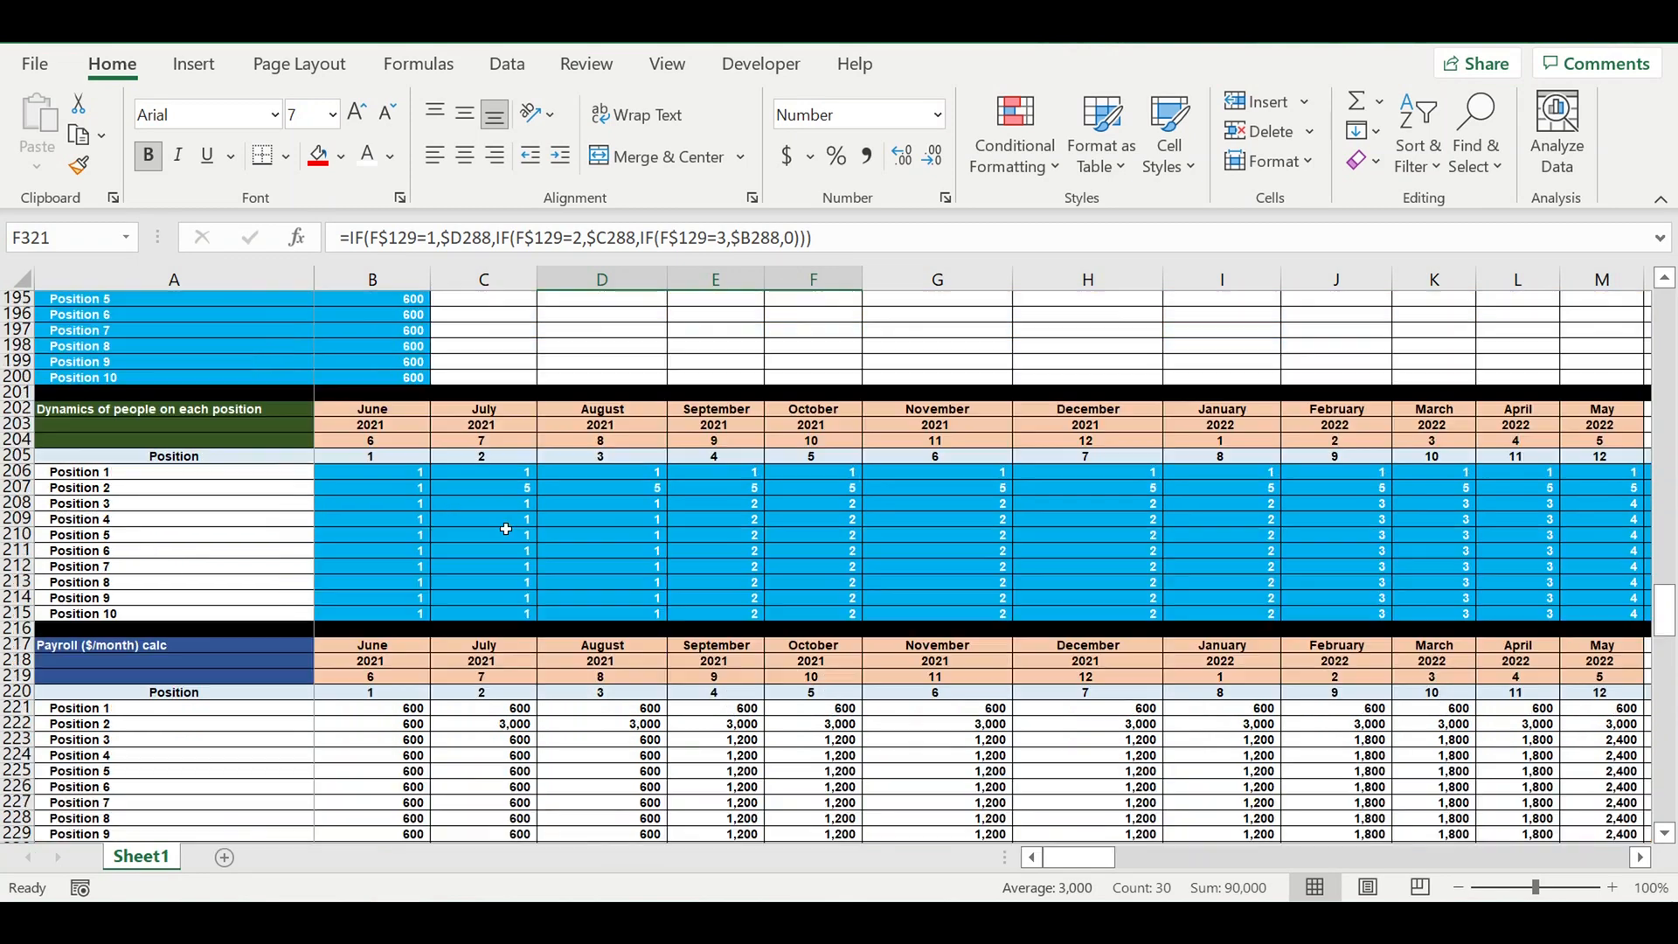
pyautogui.scroll(20, 506, 529)
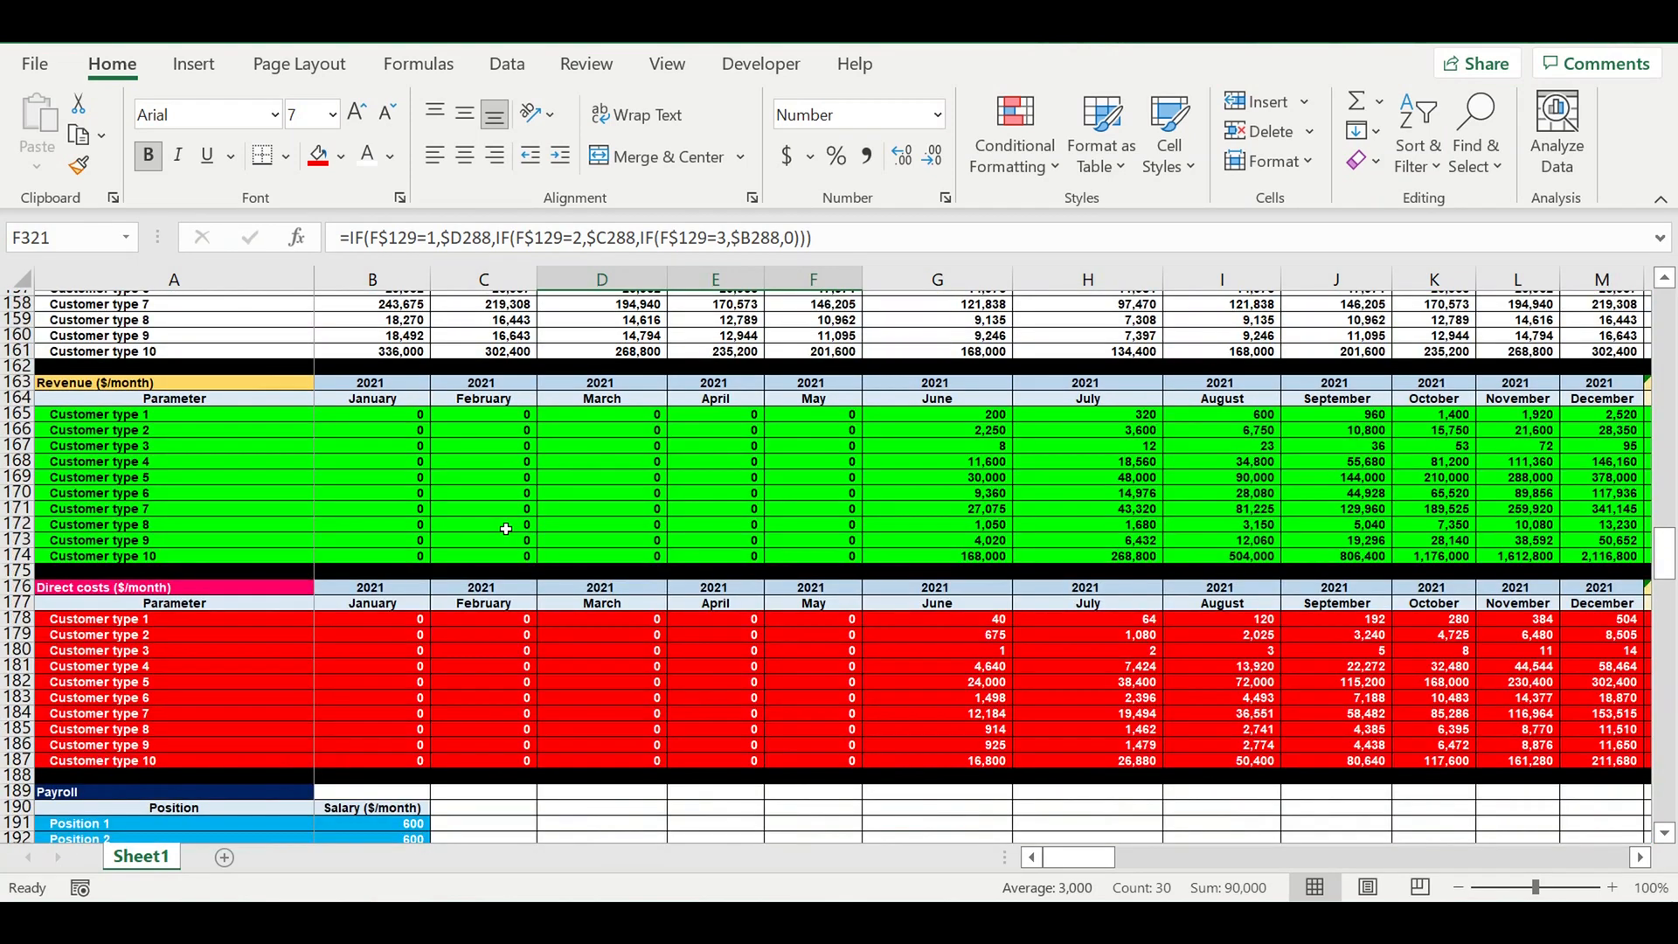
pyautogui.scroll(3, 505, 529)
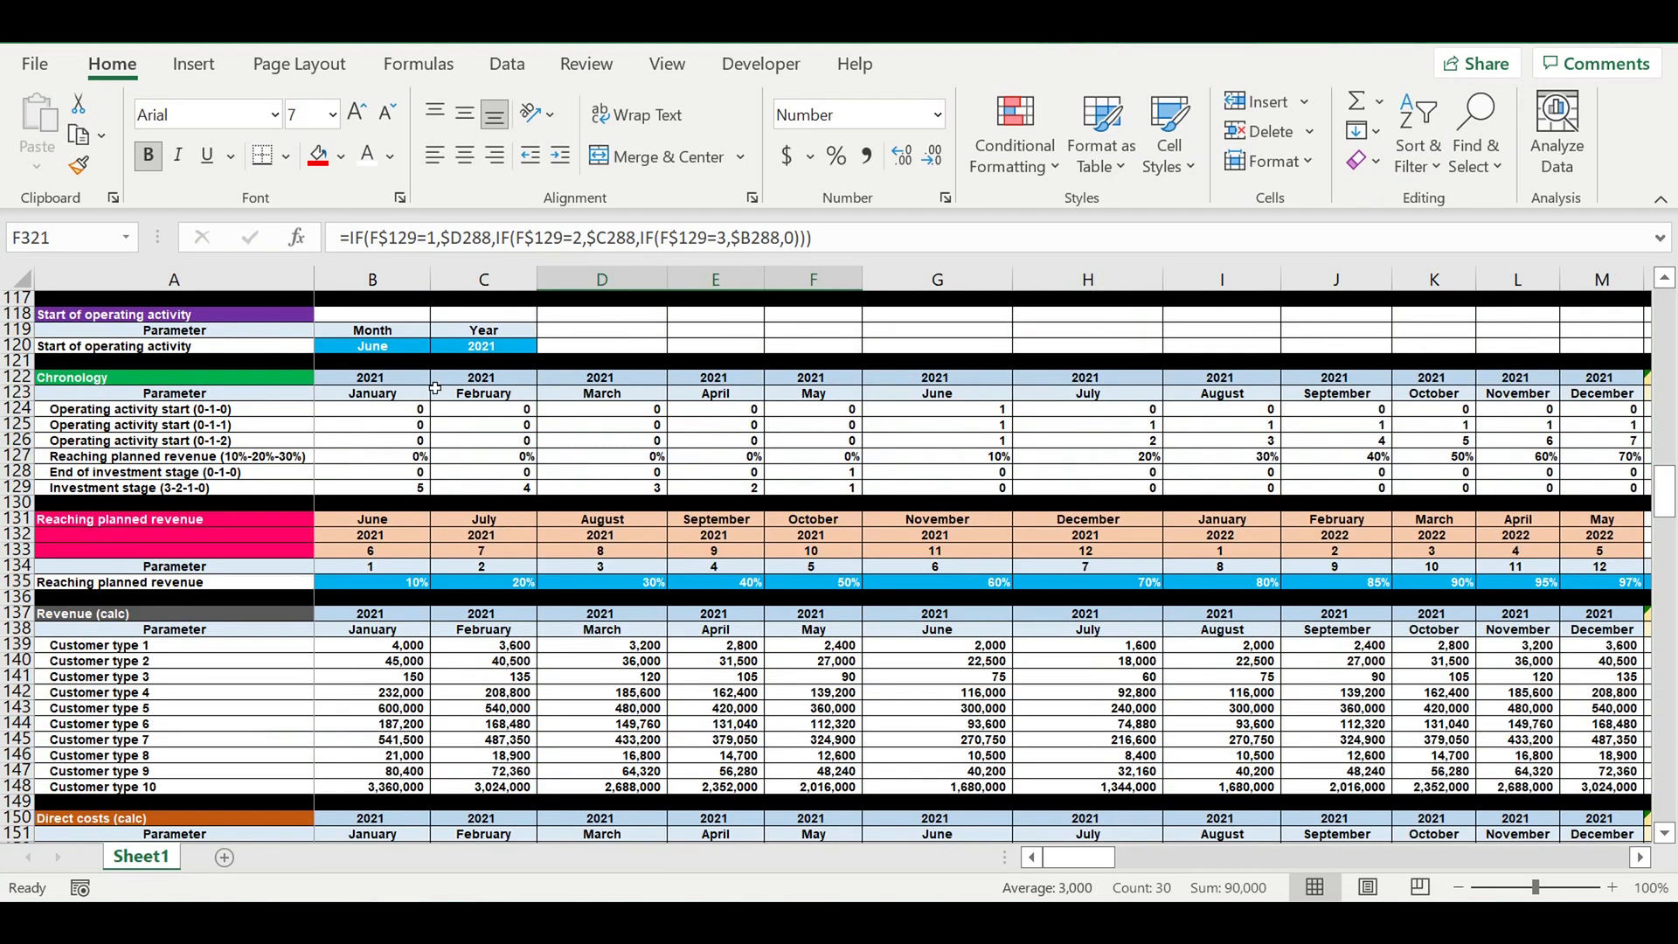
pyautogui.click(478, 348)
pyautogui.click(545, 347)
pyautogui.click(483, 380)
pyautogui.click(402, 353)
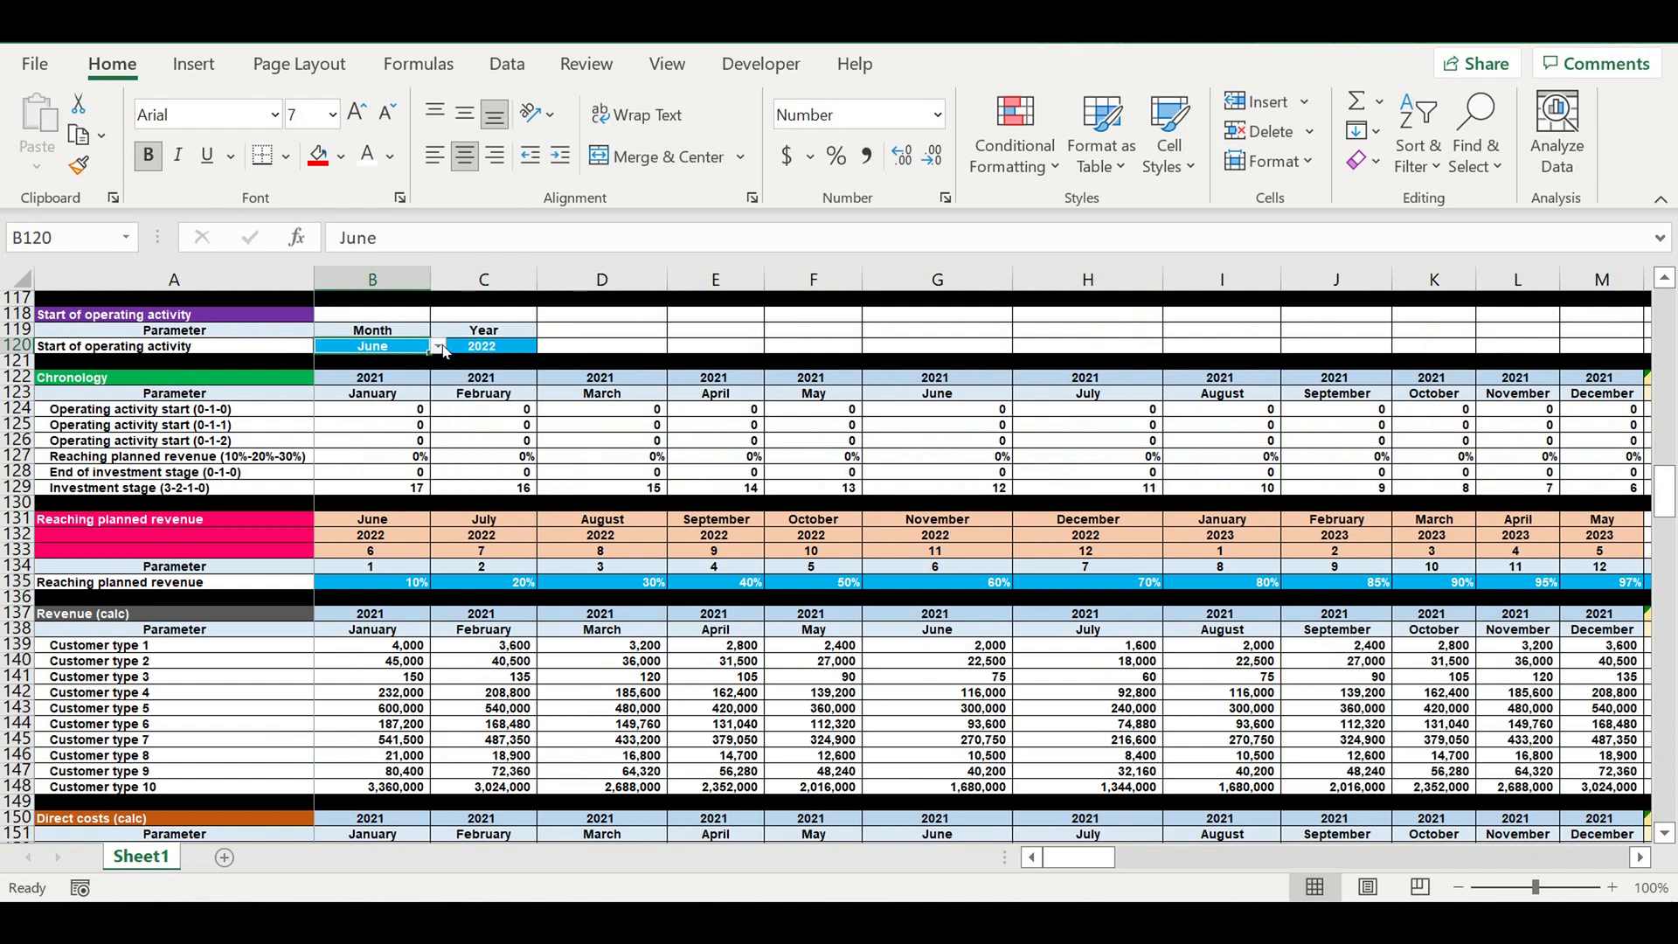
pyautogui.click(440, 348)
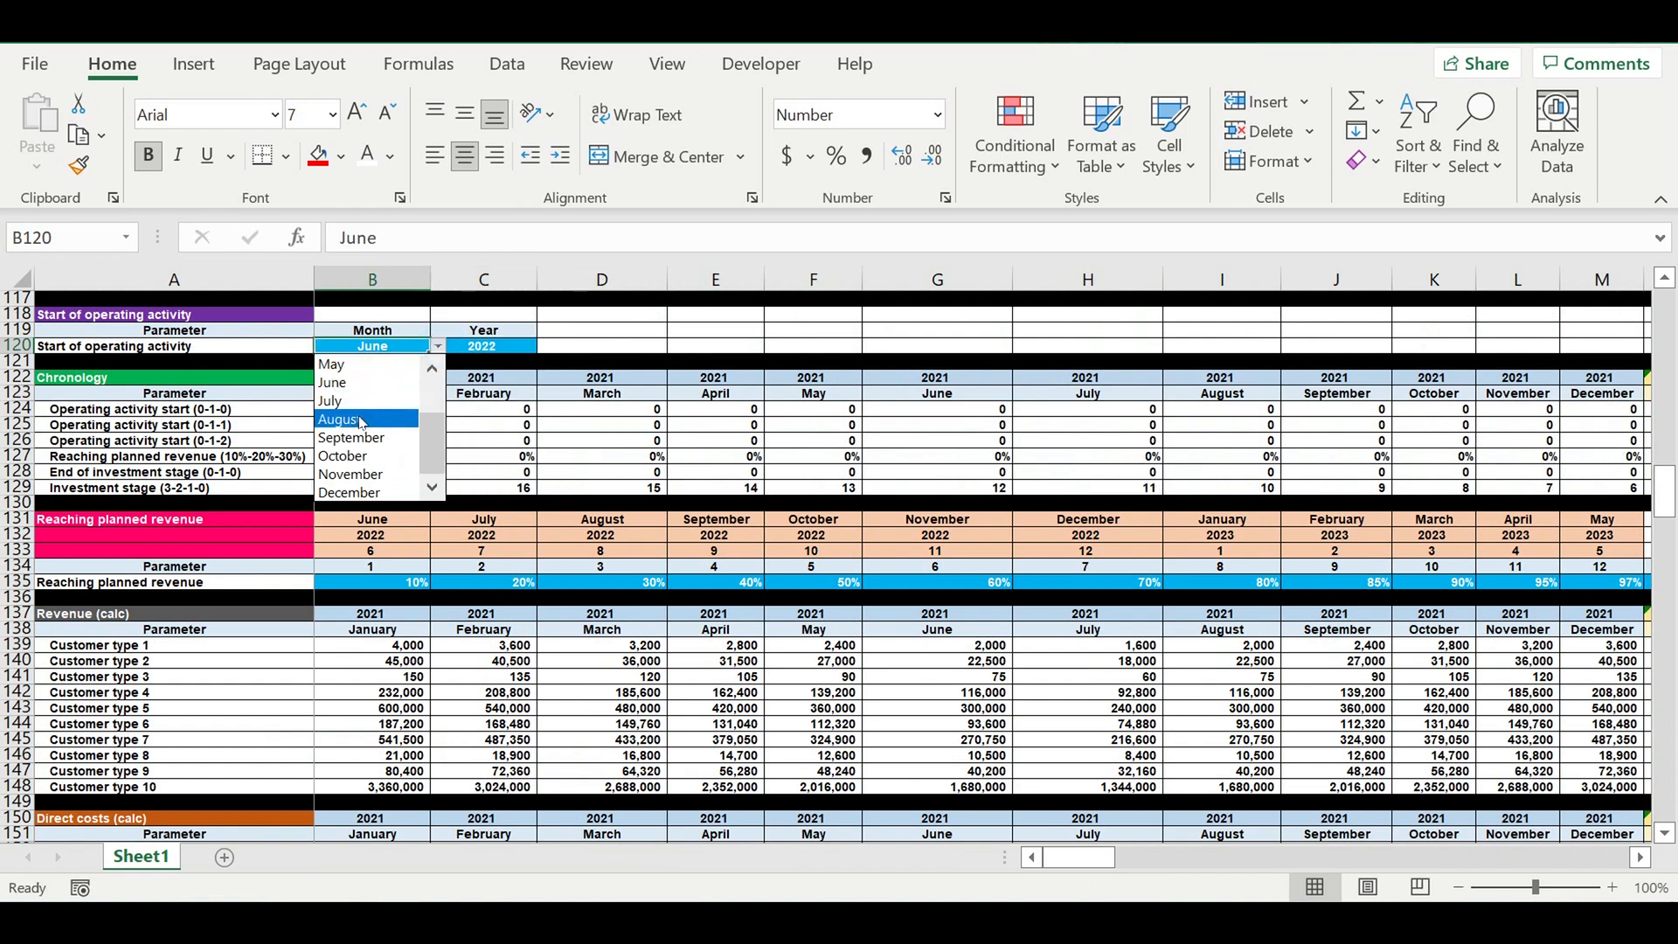
pyautogui.click(341, 363)
pyautogui.click(582, 441)
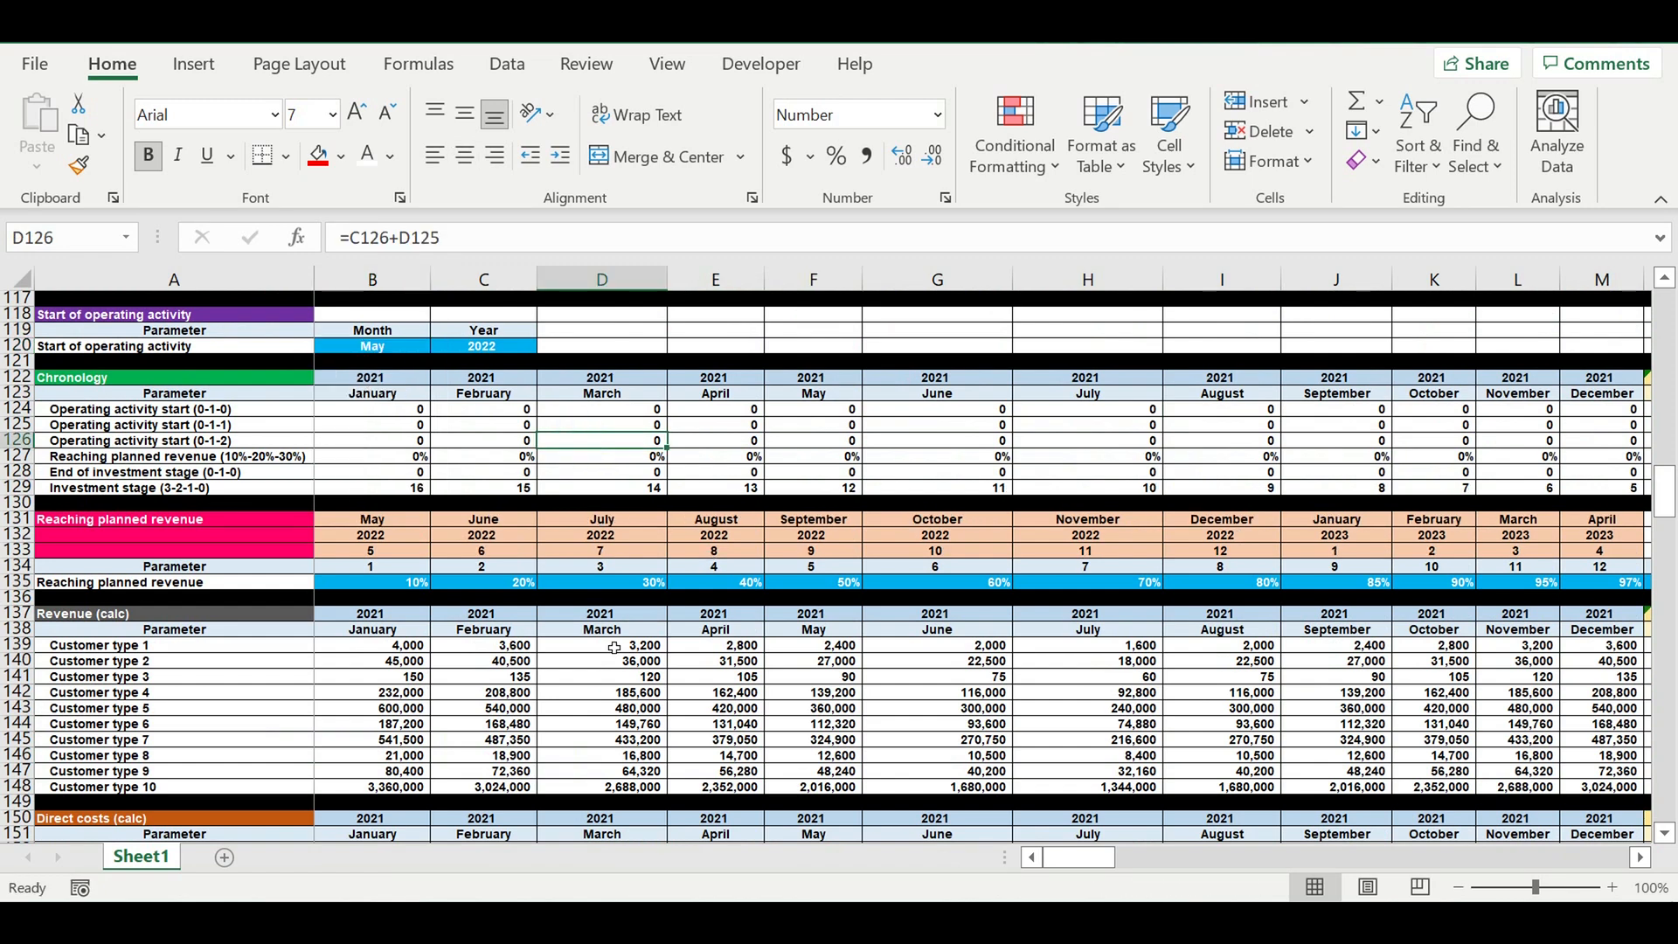
# Examine the Payroll ($/month) table and the monthly cost table at row 273 around the May 2022 column.
pyautogui.scroll(-4, 540, 674)
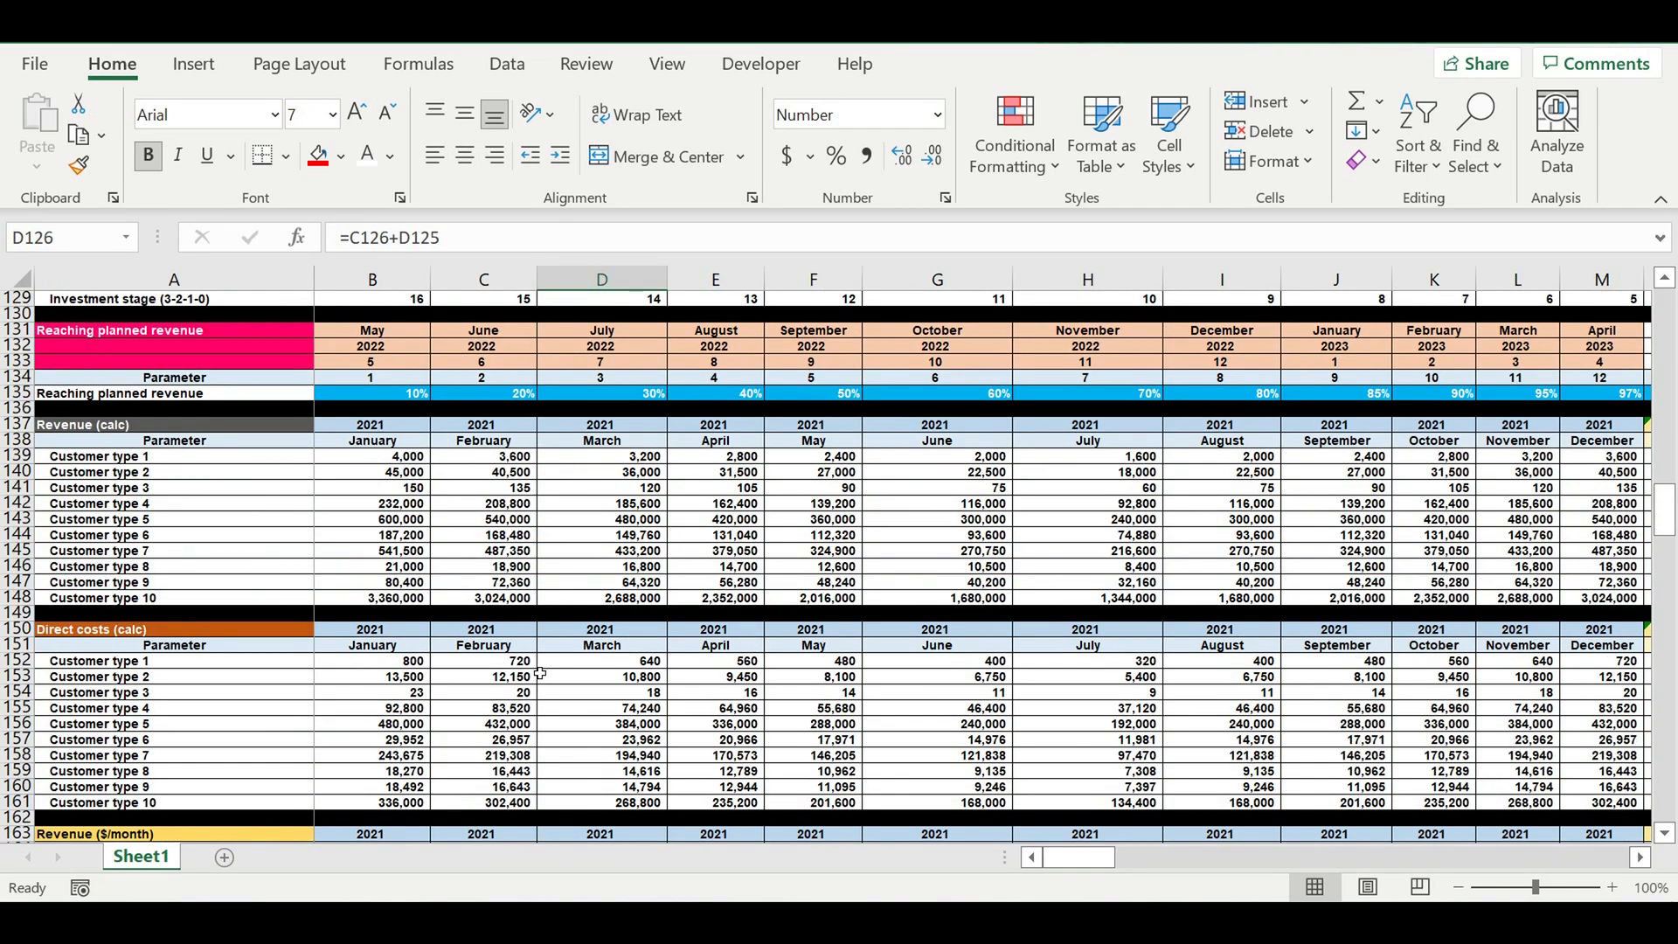
pyautogui.scroll(-9, 540, 674)
pyautogui.scroll(-10, 540, 674)
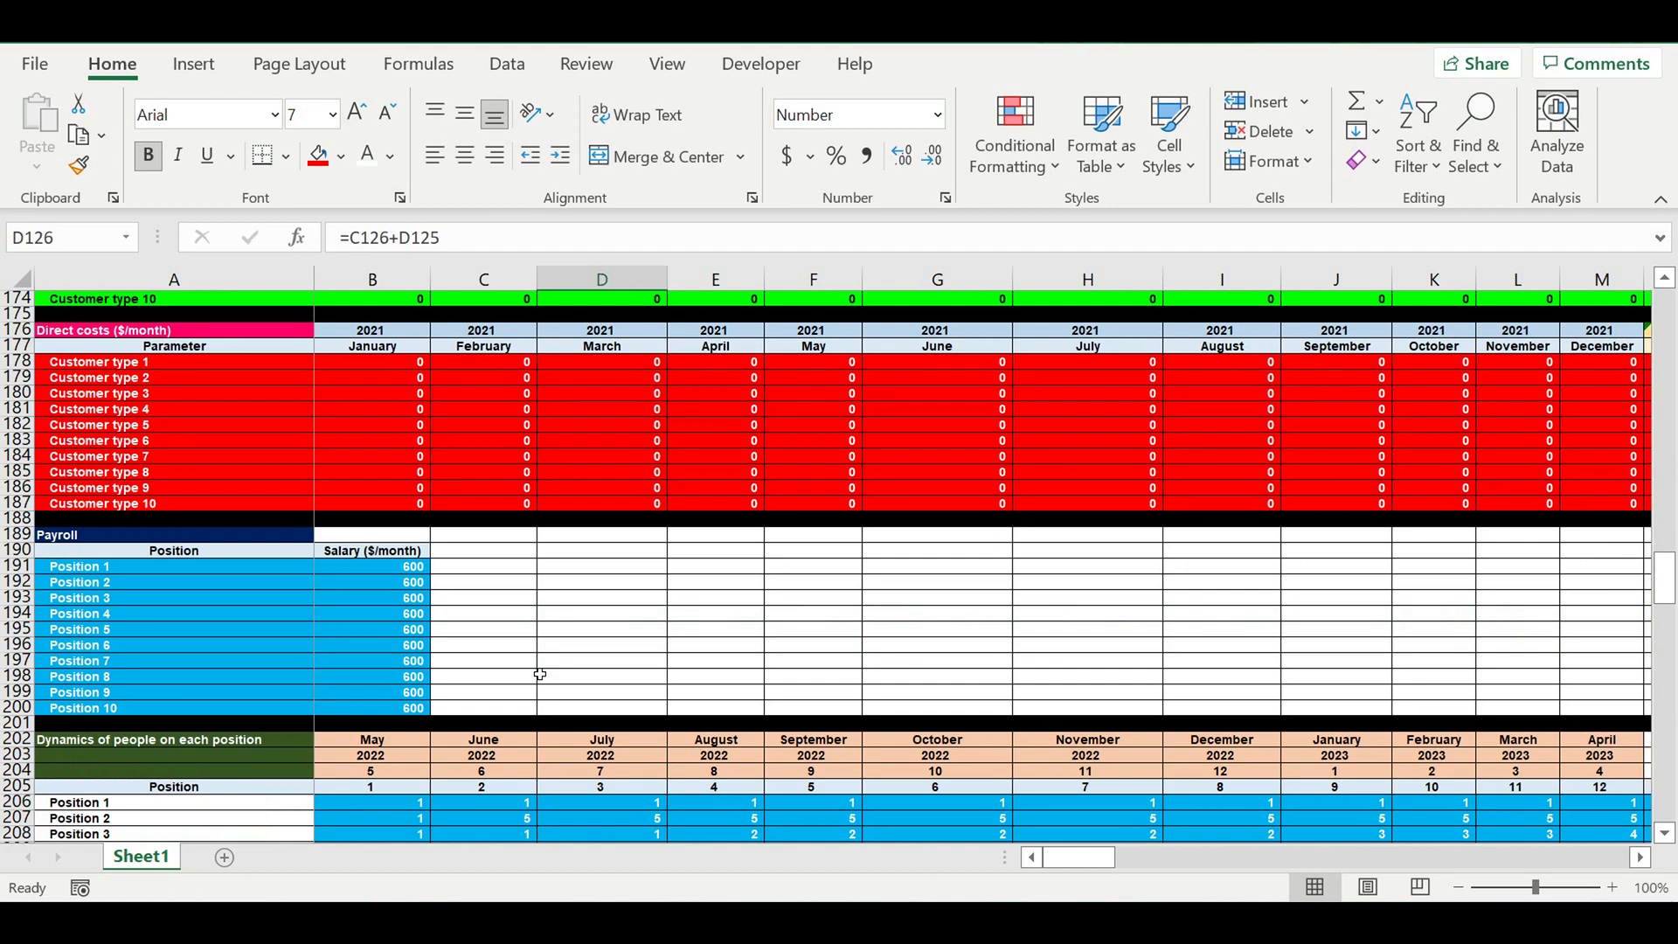
pyautogui.scroll(-5, 540, 674)
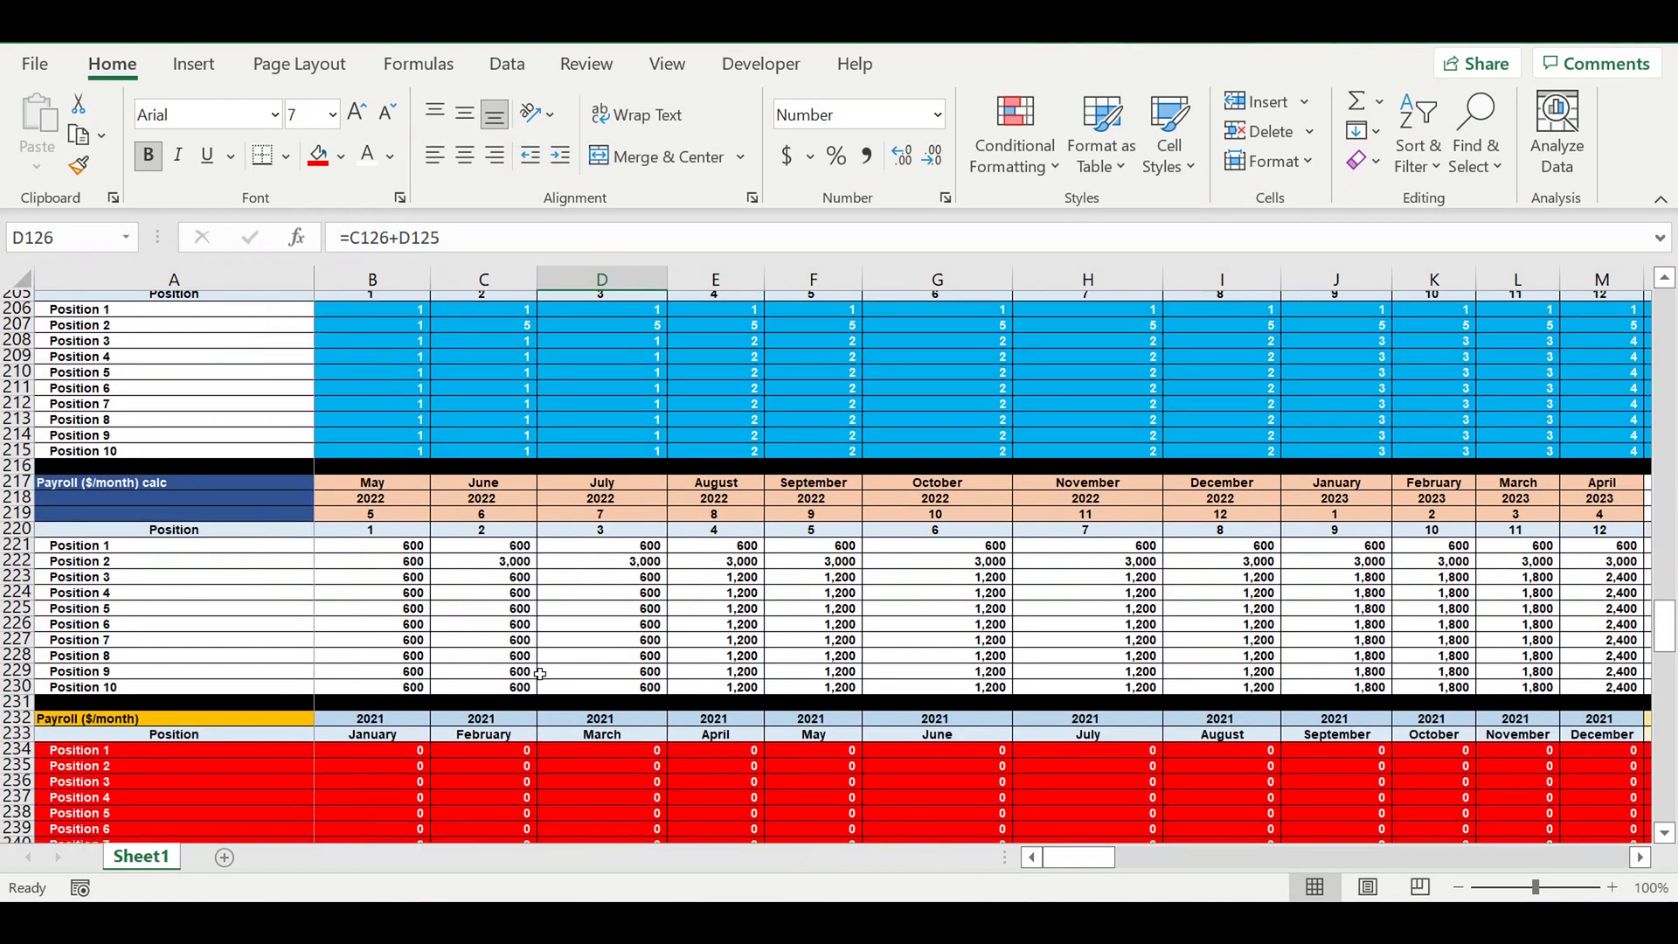
pyautogui.moveTo(1097, 868); pyautogui.dragTo(1161, 863)
pyautogui.click(610, 541)
pyautogui.moveTo(609, 542); pyautogui.dragTo(619, 677)
pyautogui.scroll(-11, 619, 677)
pyautogui.moveTo(621, 629); pyautogui.dragTo(636, 771)
pyautogui.scroll(-9, 731, 680)
pyautogui.scroll(-9, 731, 679)
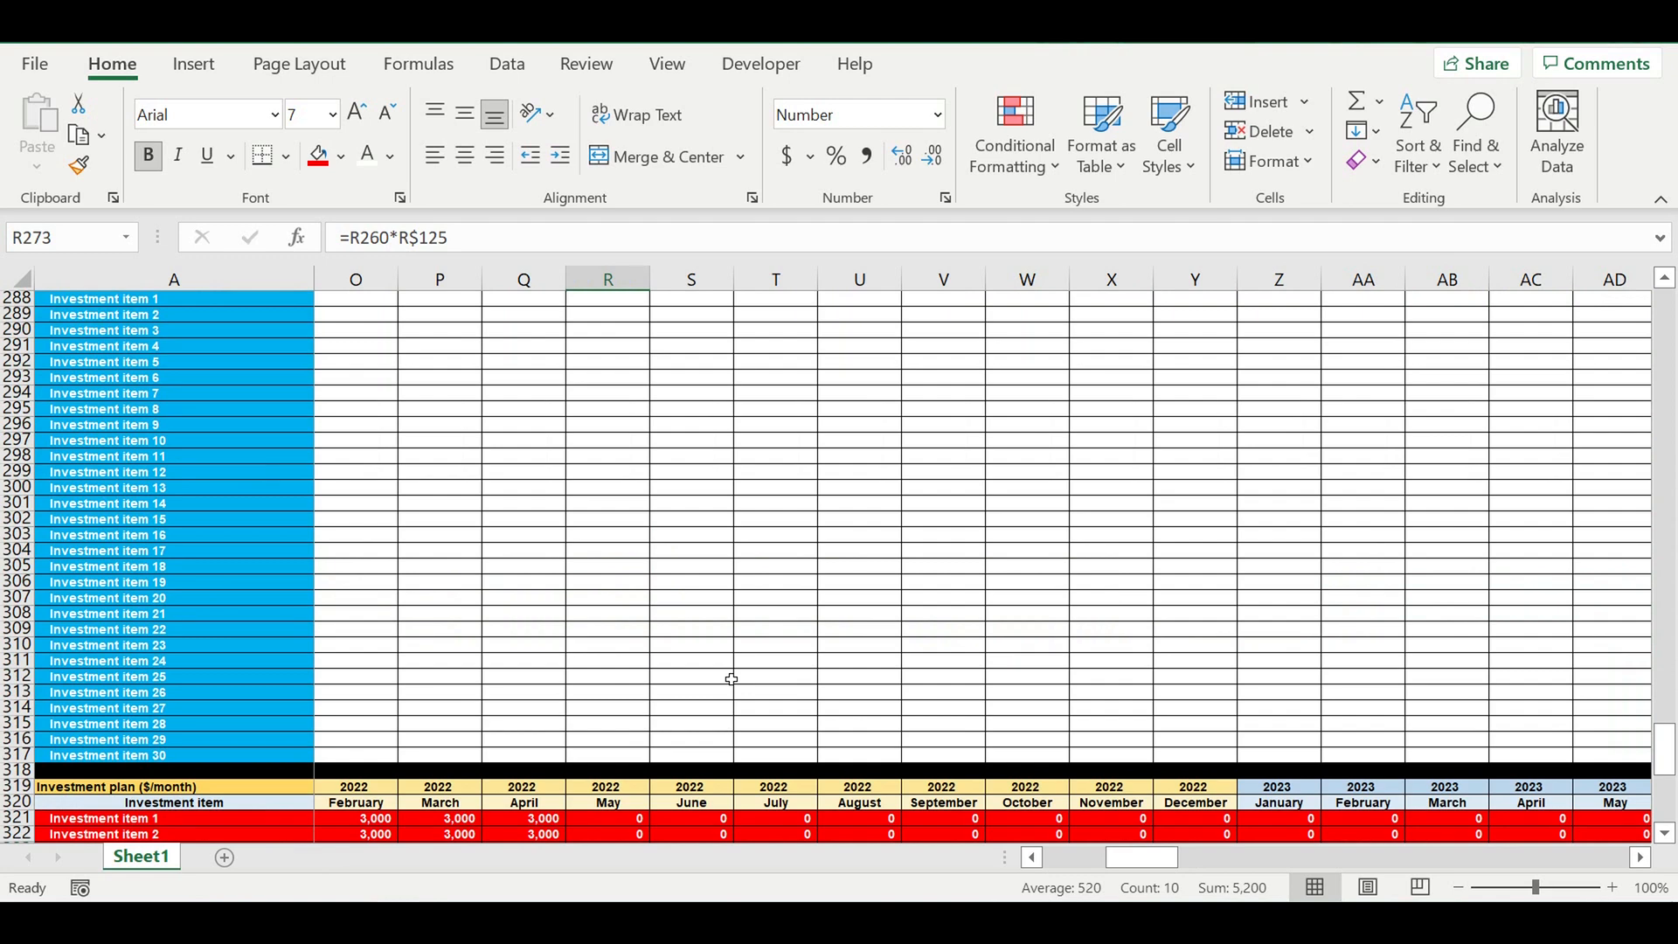
# Check the Investment plan amounts for February to April 2022 against the neighbouring months and the 2021 columns.
pyautogui.click(615, 545)
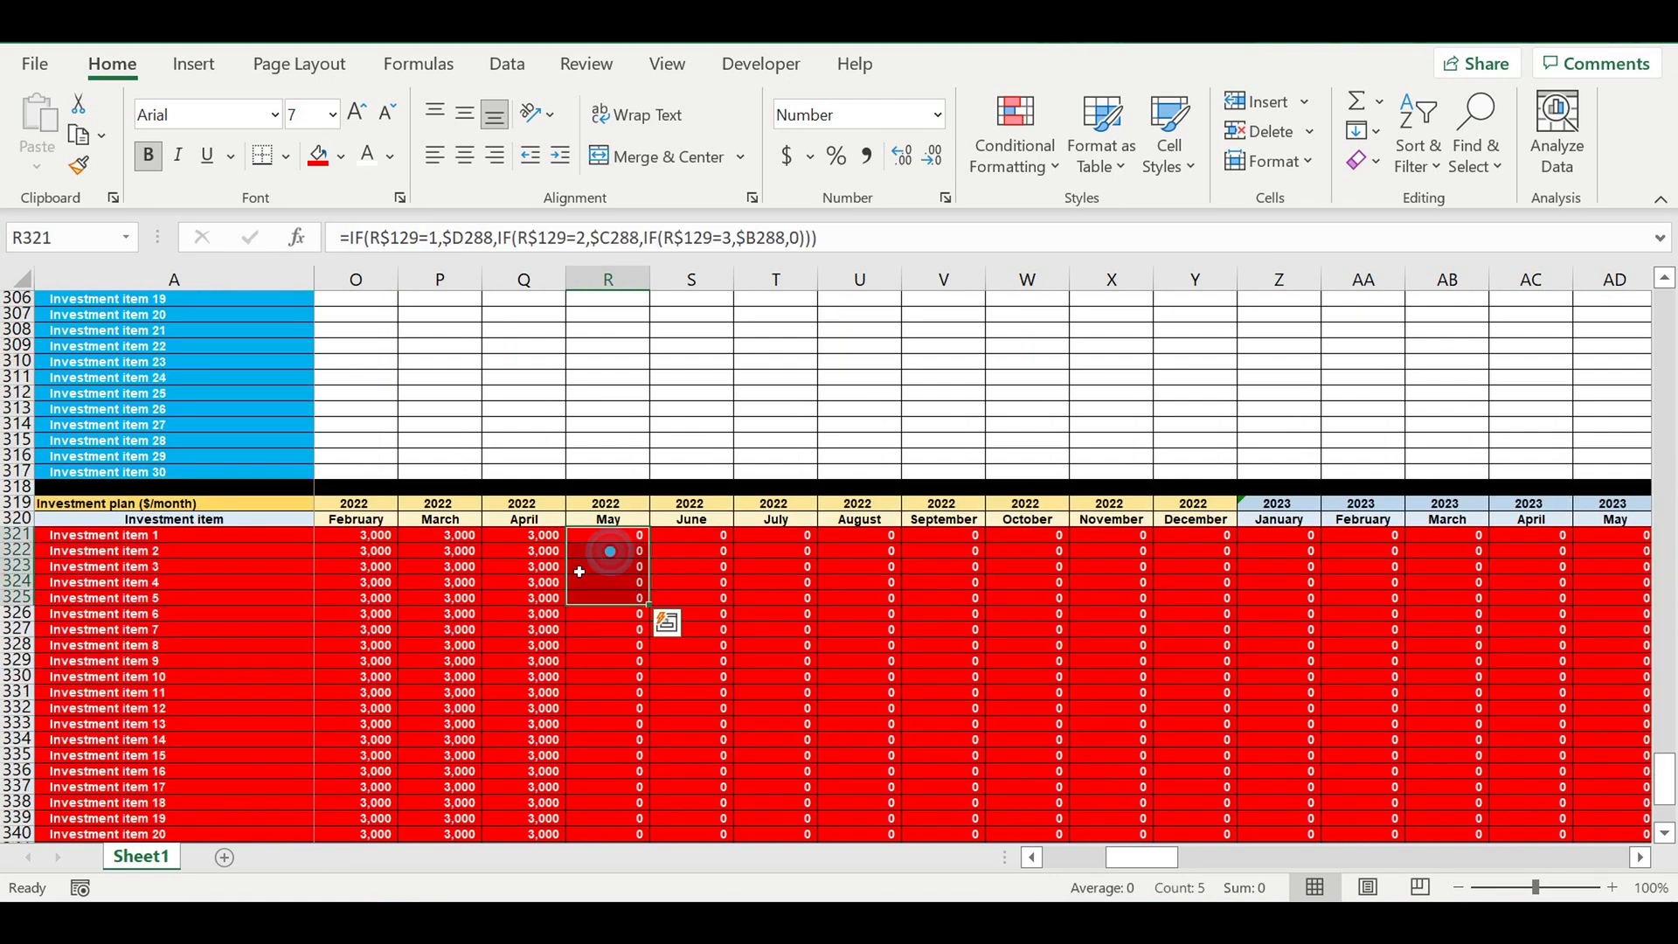
pyautogui.moveTo(542, 537); pyautogui.dragTo(386, 719)
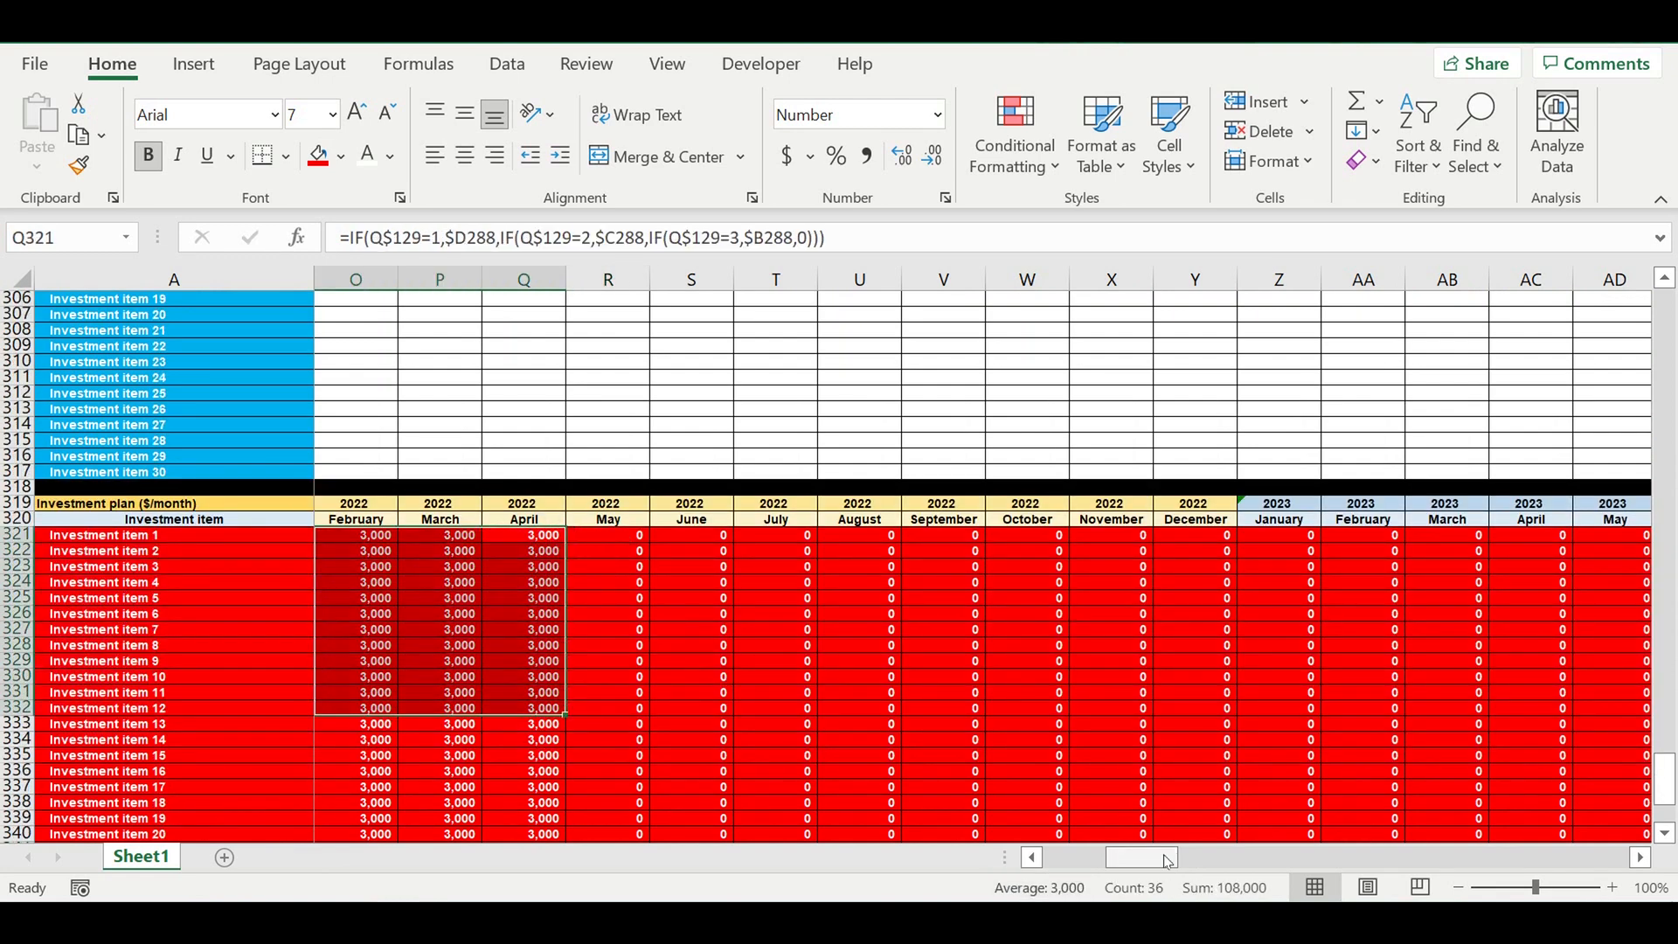
pyautogui.moveTo(1163, 860); pyautogui.dragTo(1098, 865)
pyautogui.scroll(-7, 613, 679)
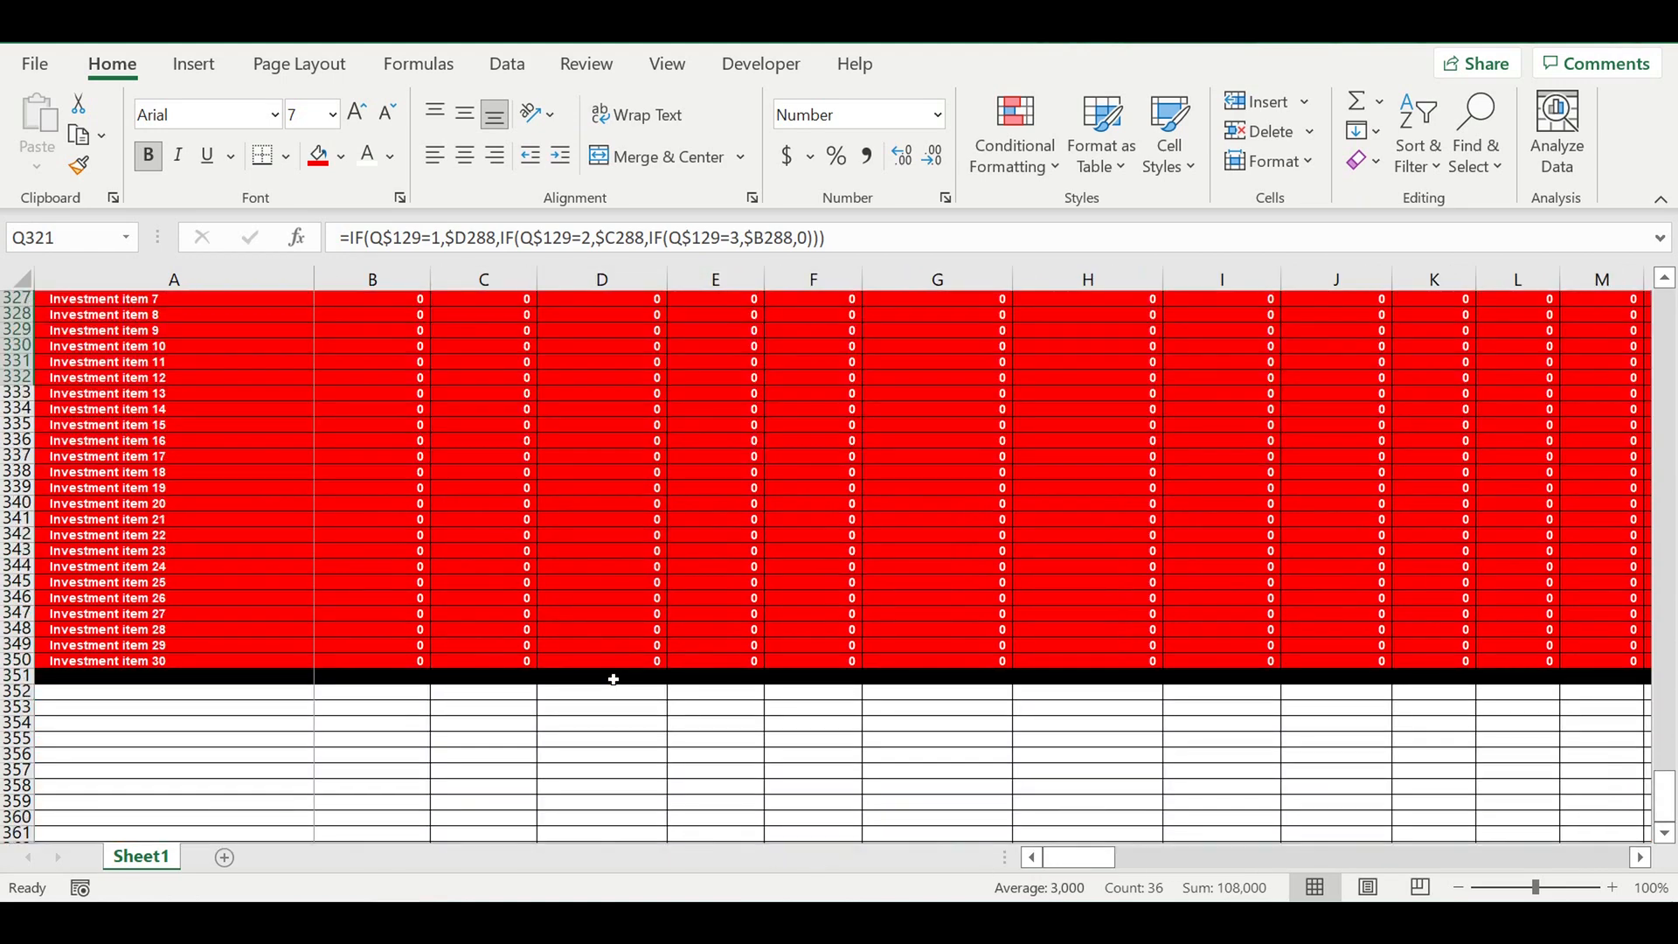
pyautogui.scroll(2, 614, 679)
pyautogui.scroll(8, 613, 679)
pyautogui.moveTo(1081, 857)
pyautogui.mouseDown()
pyautogui.moveTo(1152, 878)
pyautogui.moveTo(1083, 872)
pyautogui.mouseUp()
pyautogui.click(1068, 746)
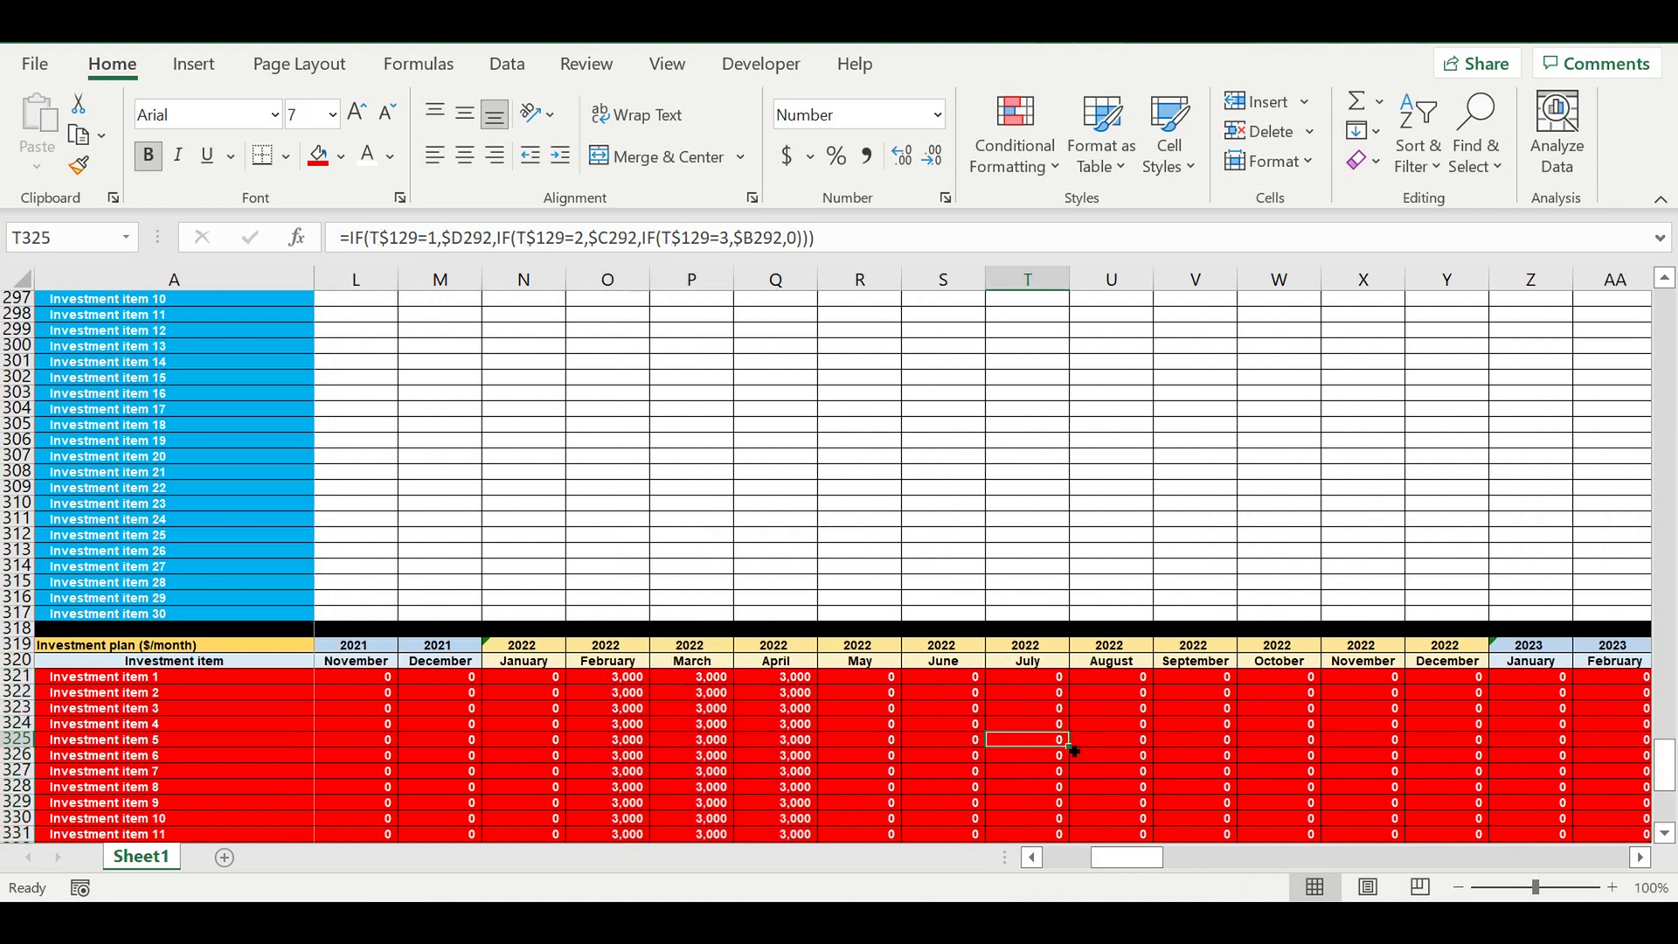